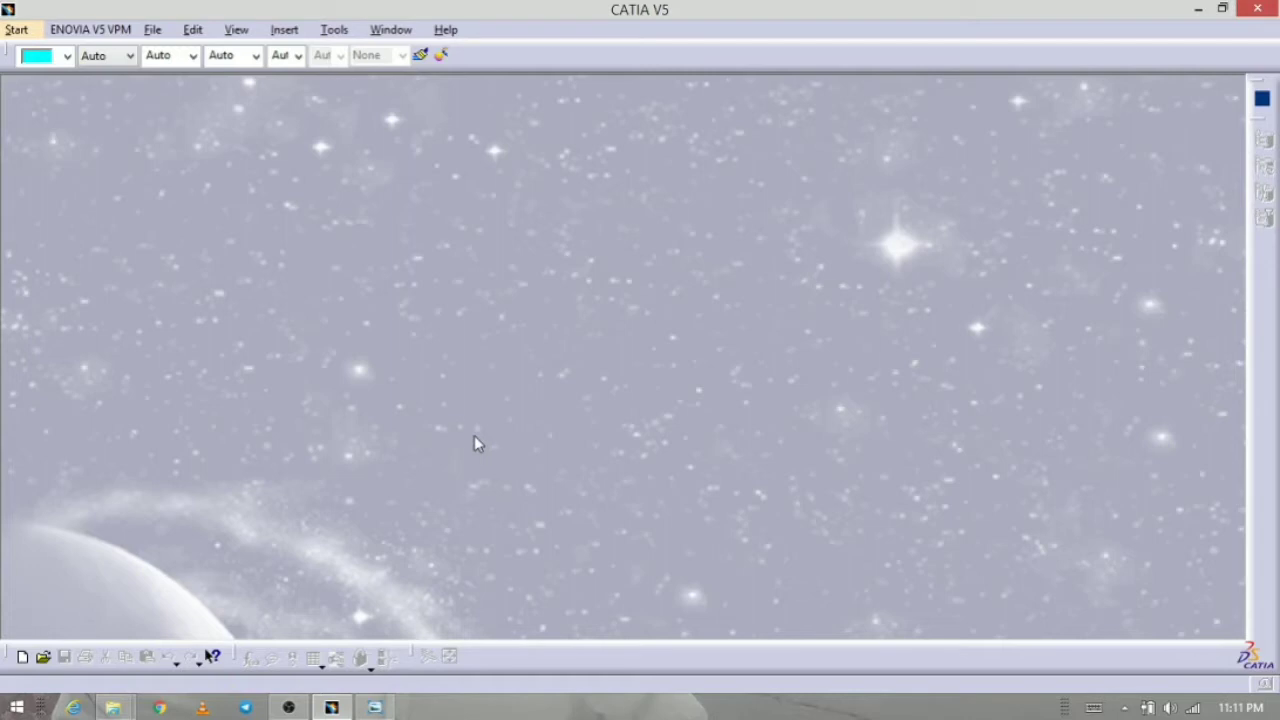
Step: Check the bracket drawing in Windows Photo Viewer and create a Generative Shape Design part named BRACKET_03 in CATIA
left_click(379, 708)
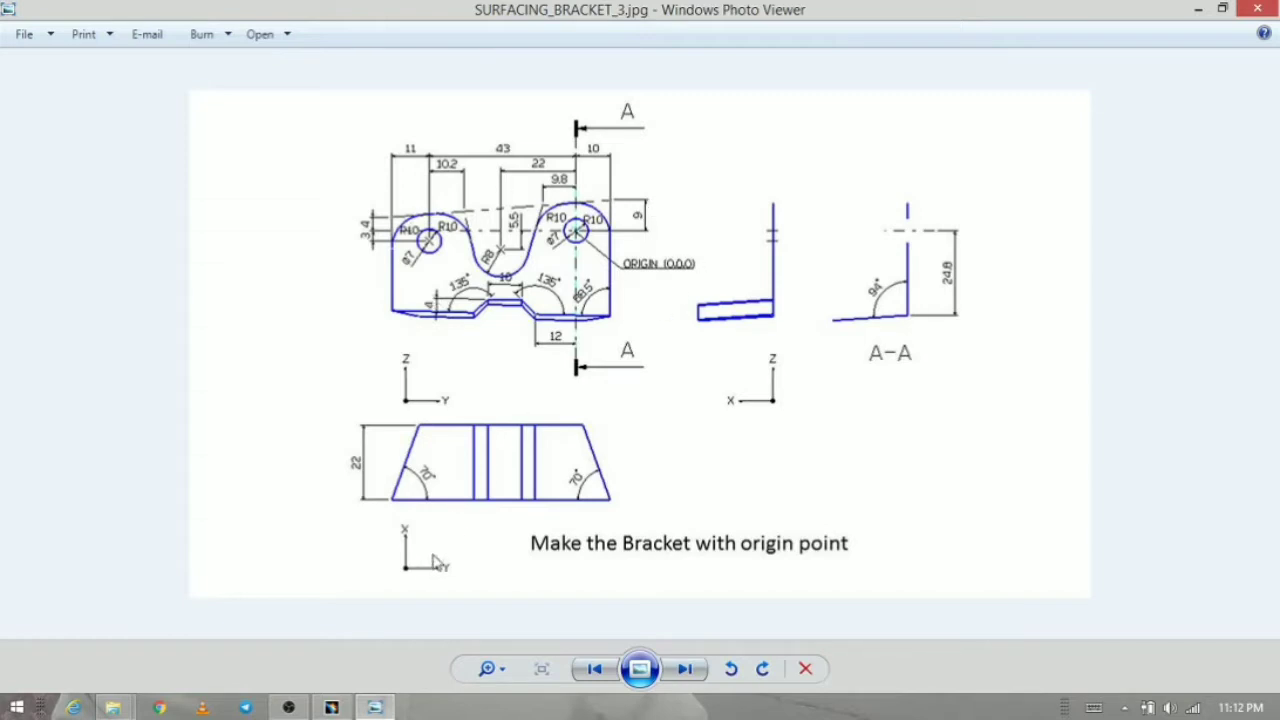
left_click(331, 708)
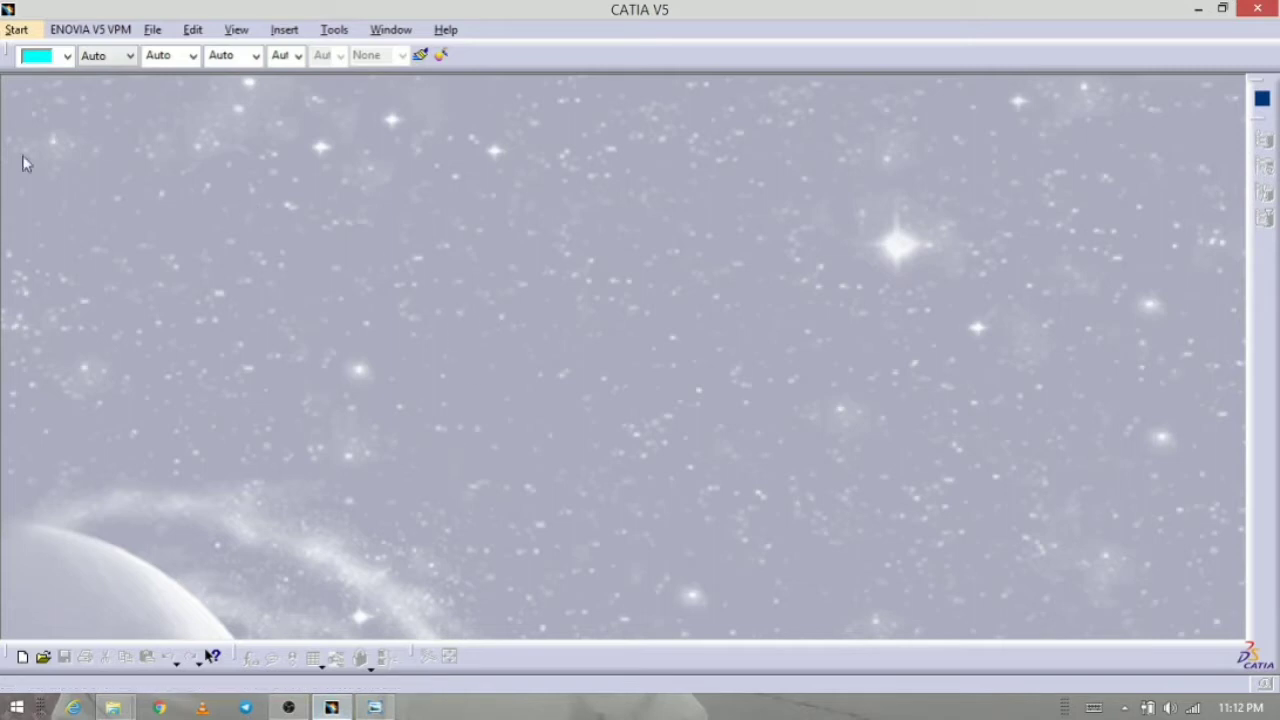
left_click(22, 30)
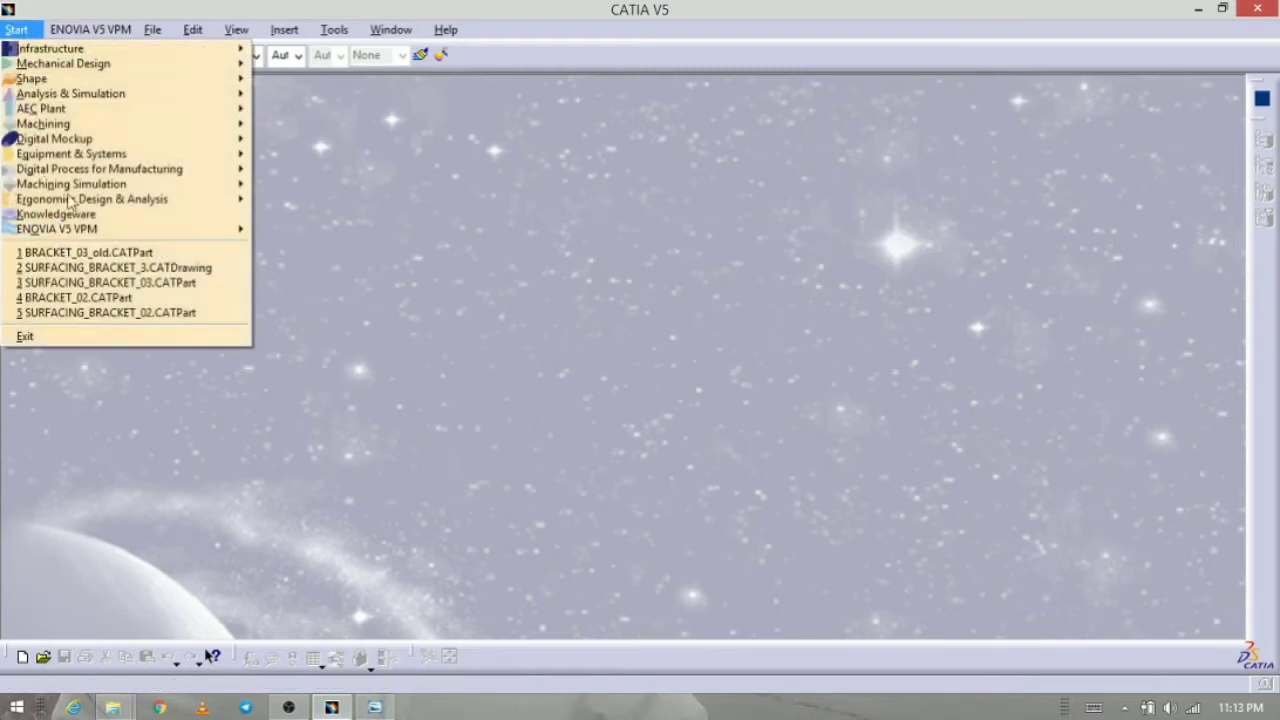
mouse_move(98, 80)
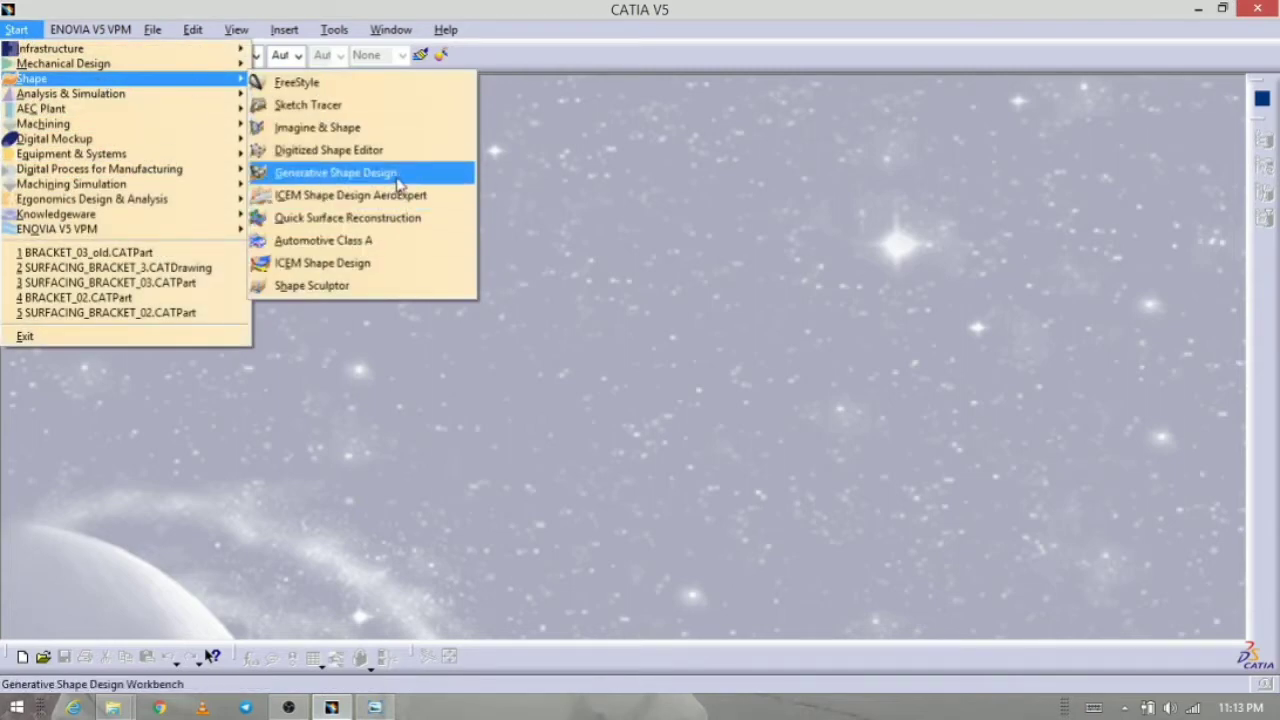
left_click(398, 175)
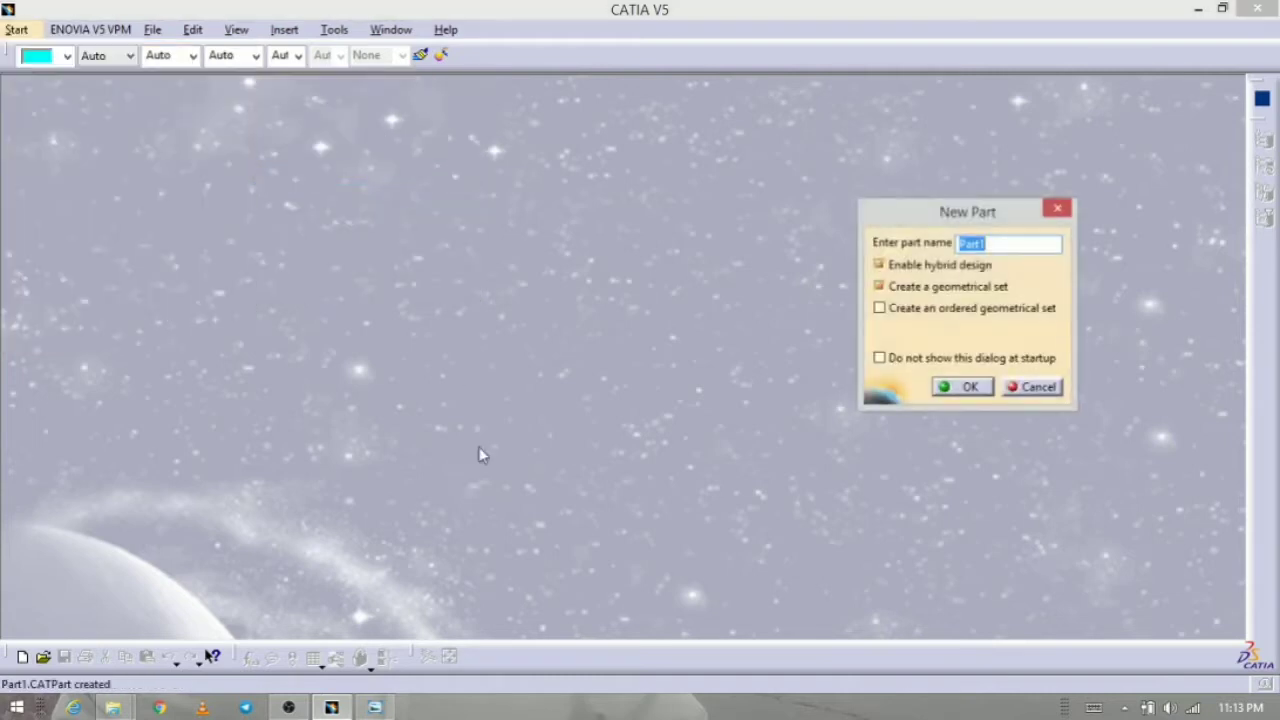
type("BRACKET+03")
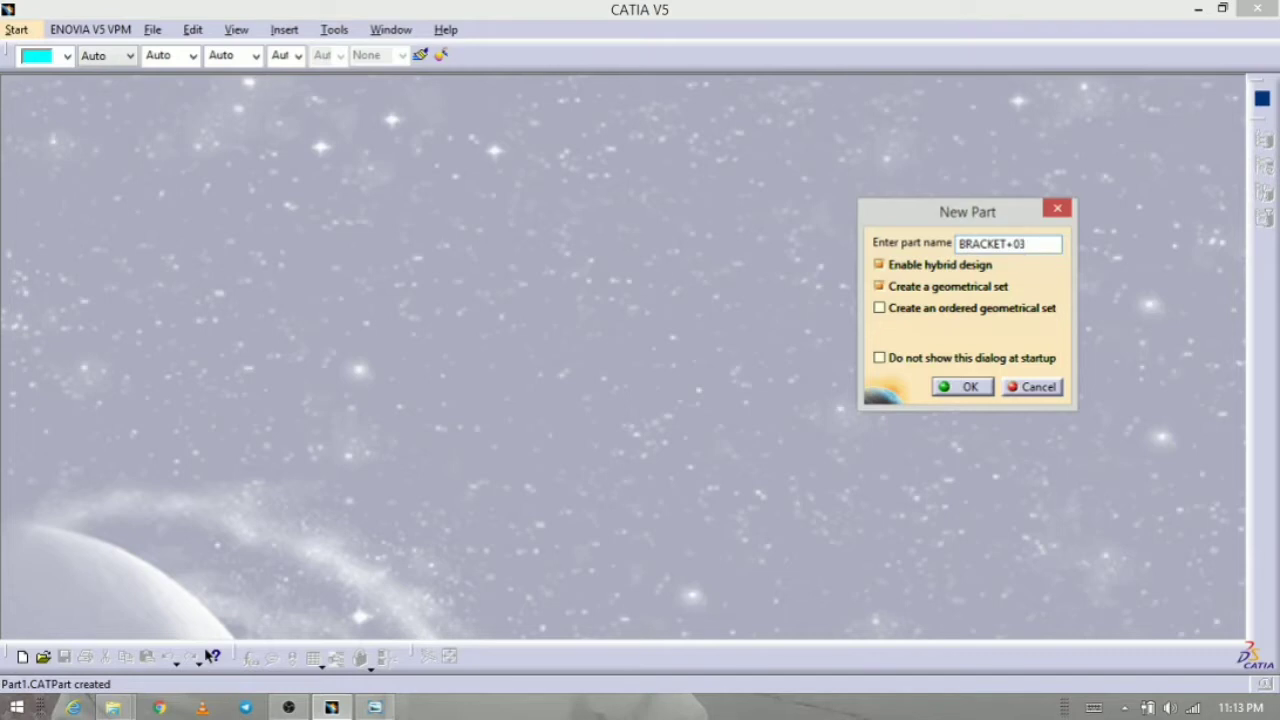
key("Return")
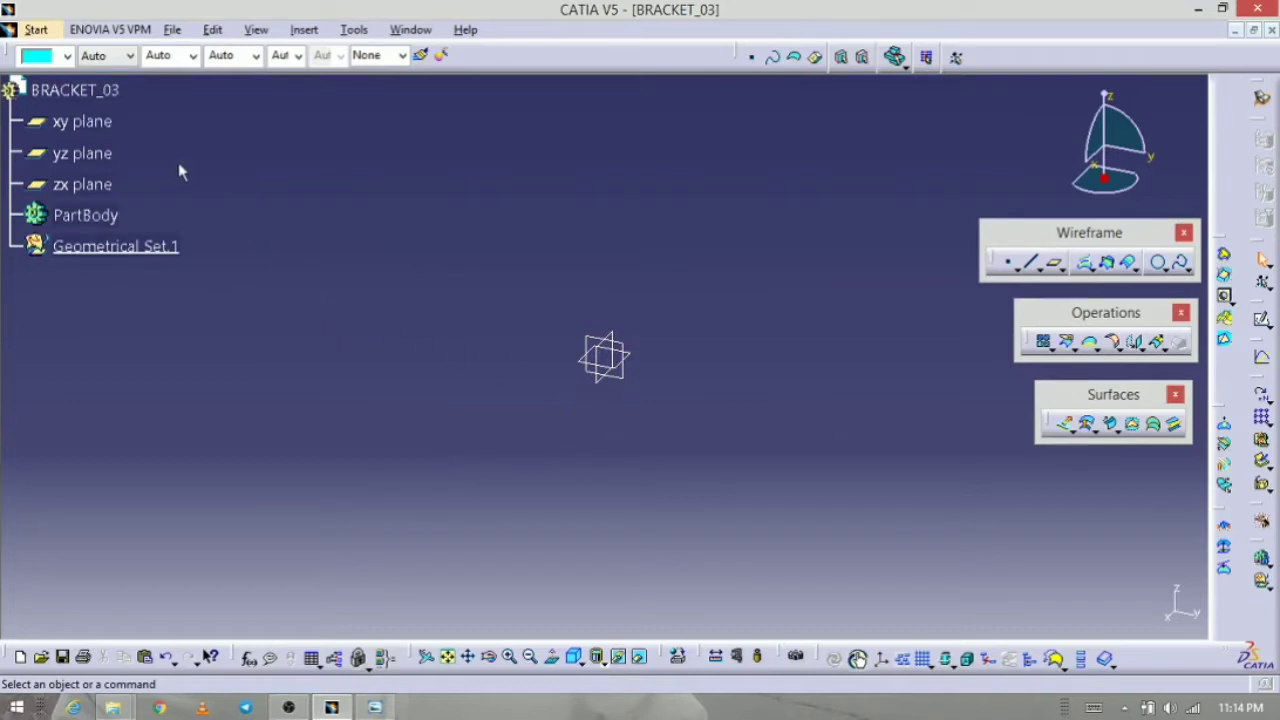
Step: Rename the part's geometrical set as REFF
left_click(160, 247)
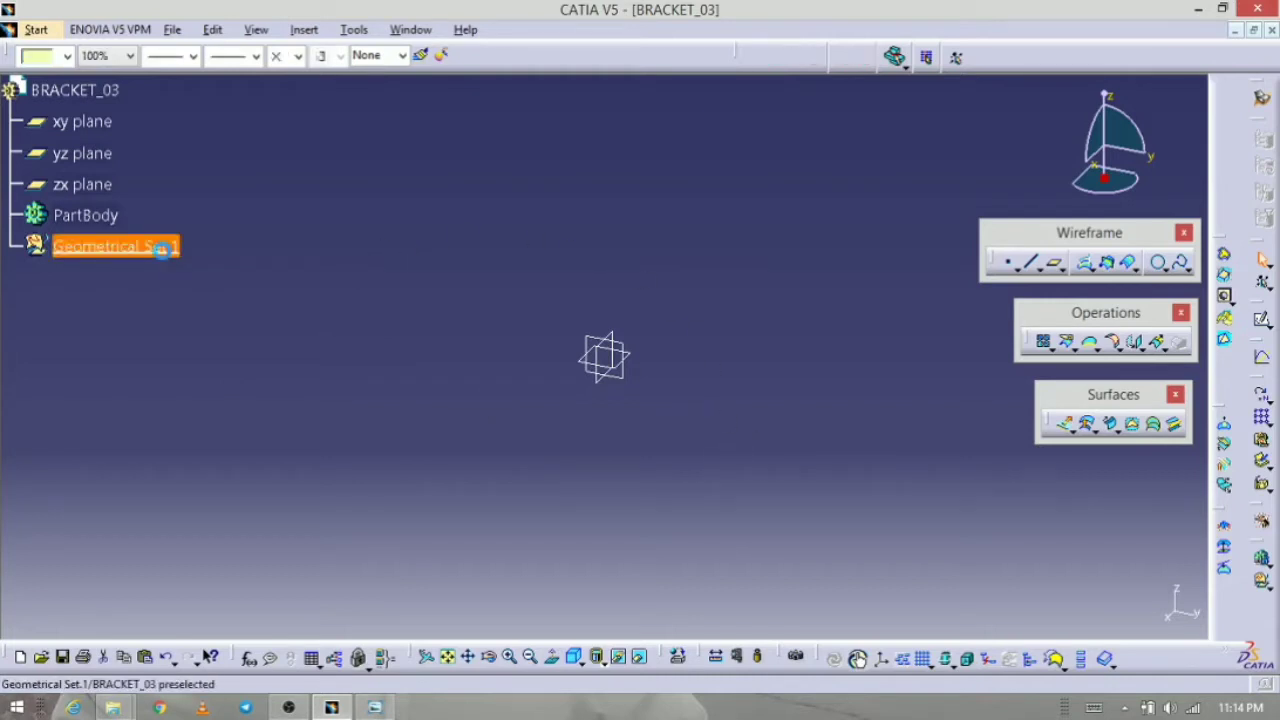
key("alt+Return")
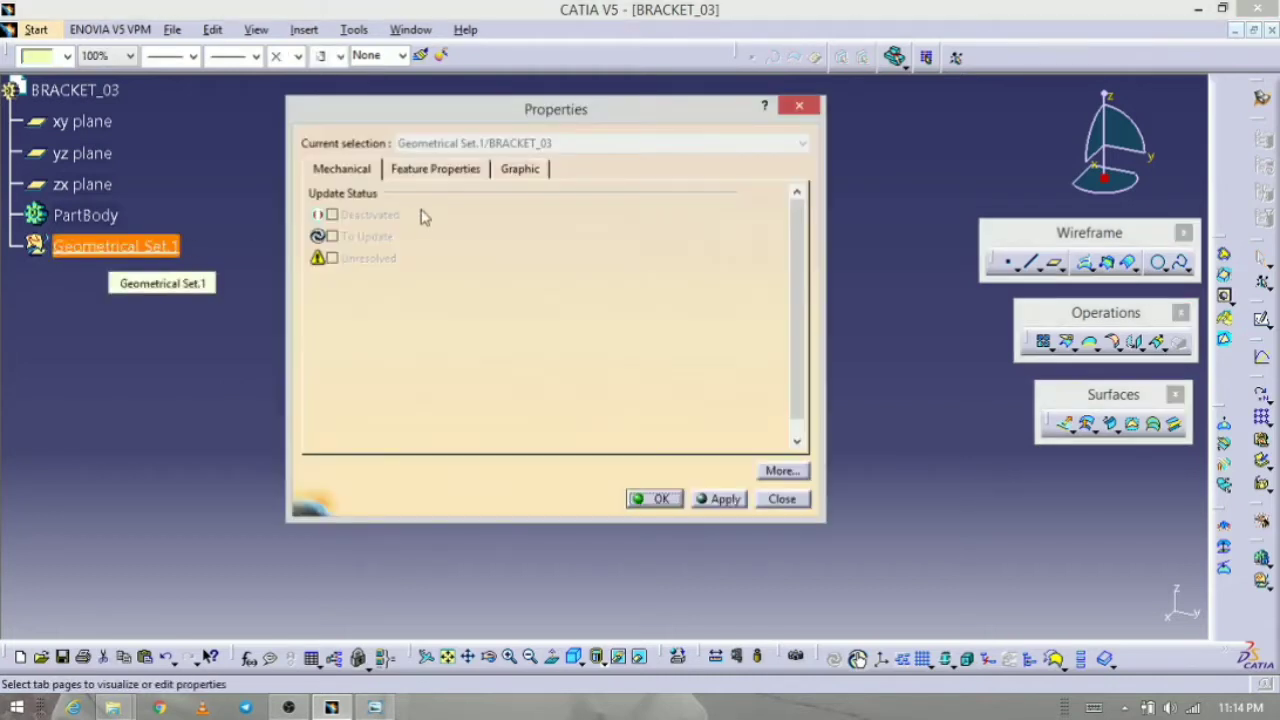
left_click(448, 170)
type("R")
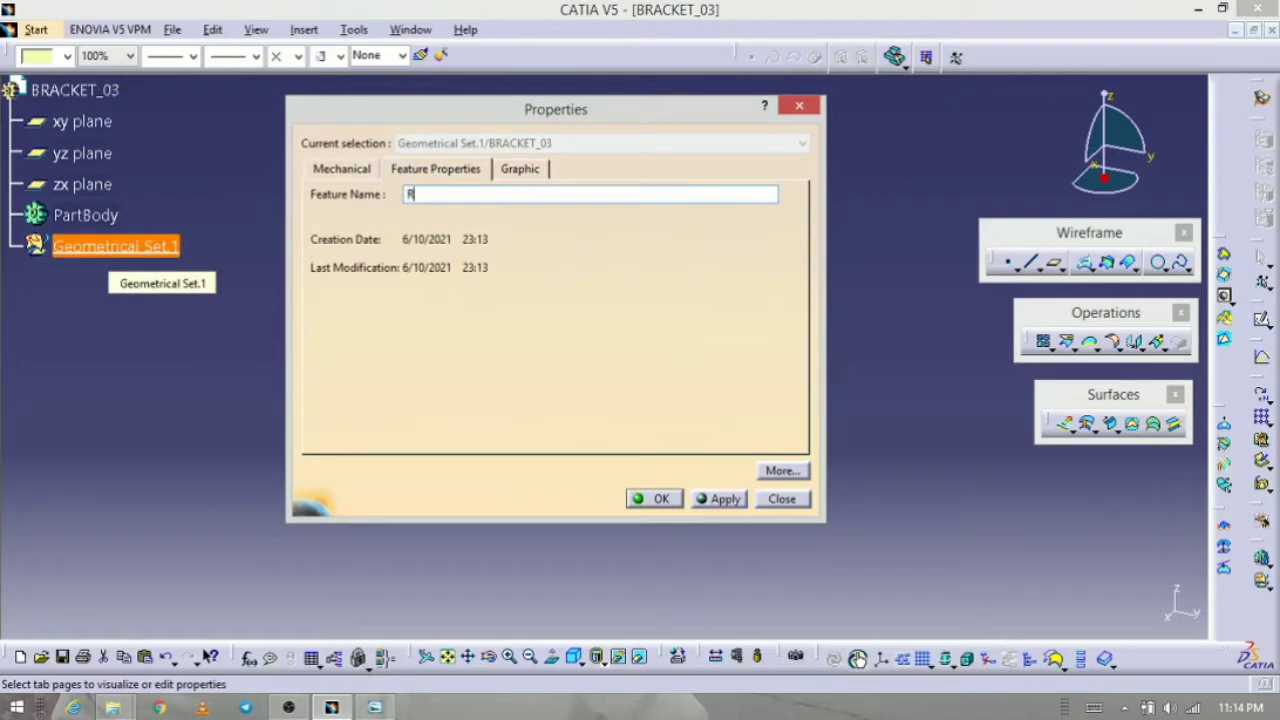
type("EFE")
left_click(655, 498)
left_click(369, 331)
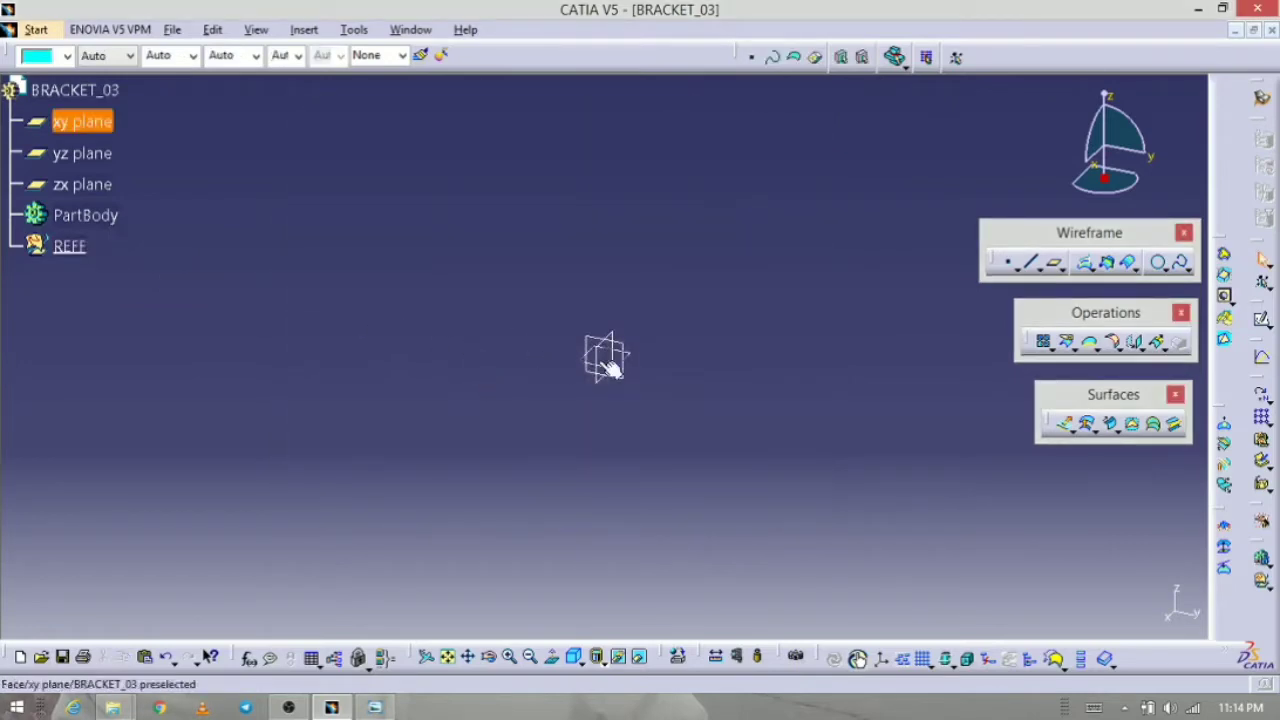
Step: Create a coordinate point at the origin (0, 0, 0) in the REFF set and rename it as BASE_PT
left_click(1007, 262)
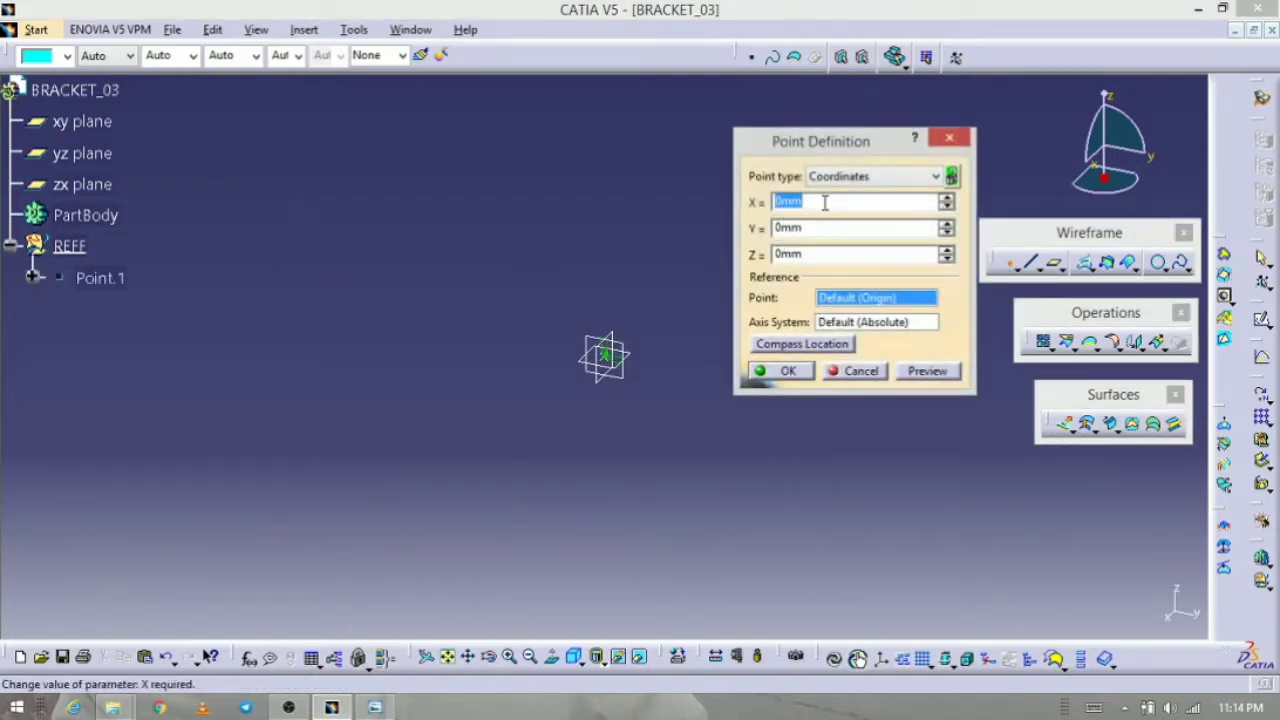
left_click(779, 370)
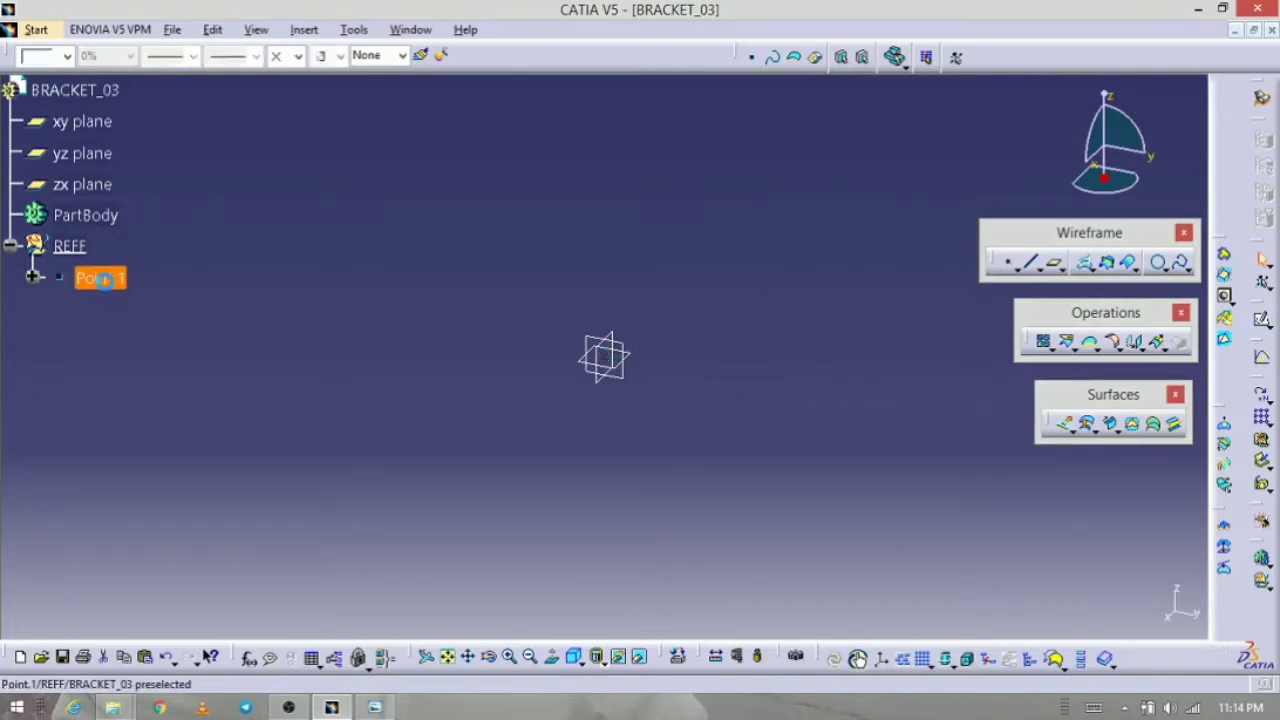
key("alt+Return")
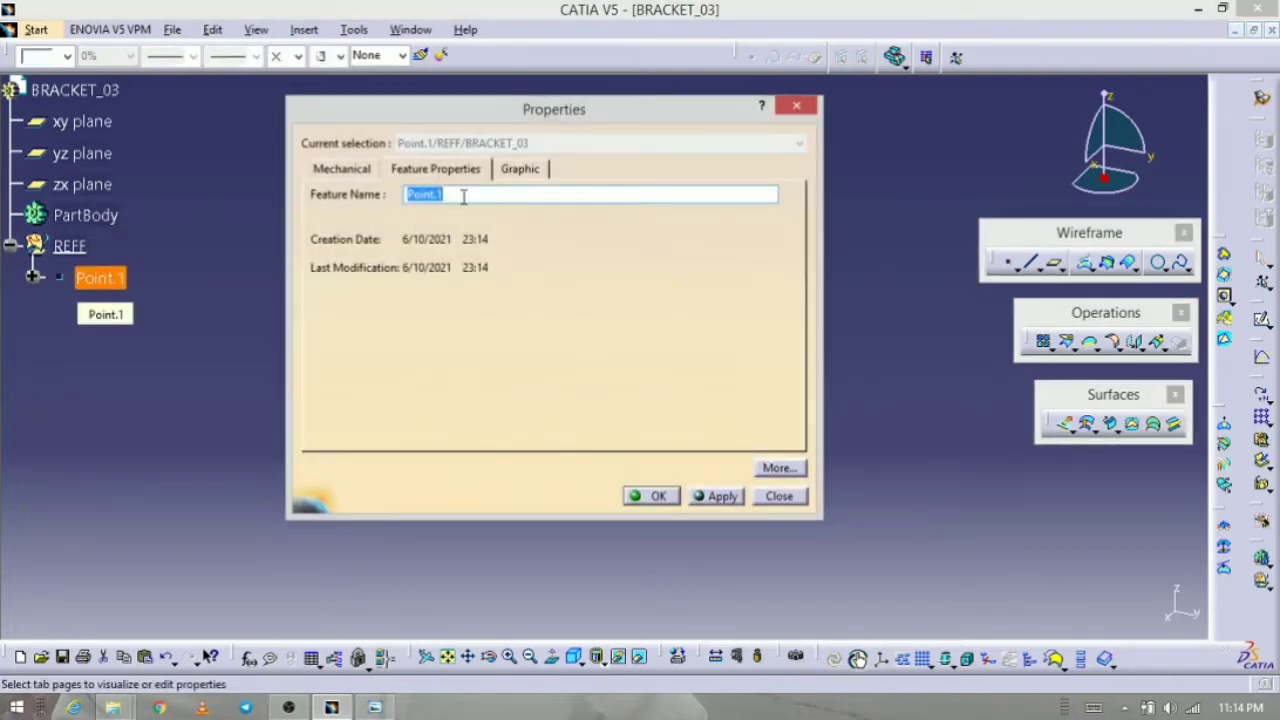
type("BASE_PT")
key("Return")
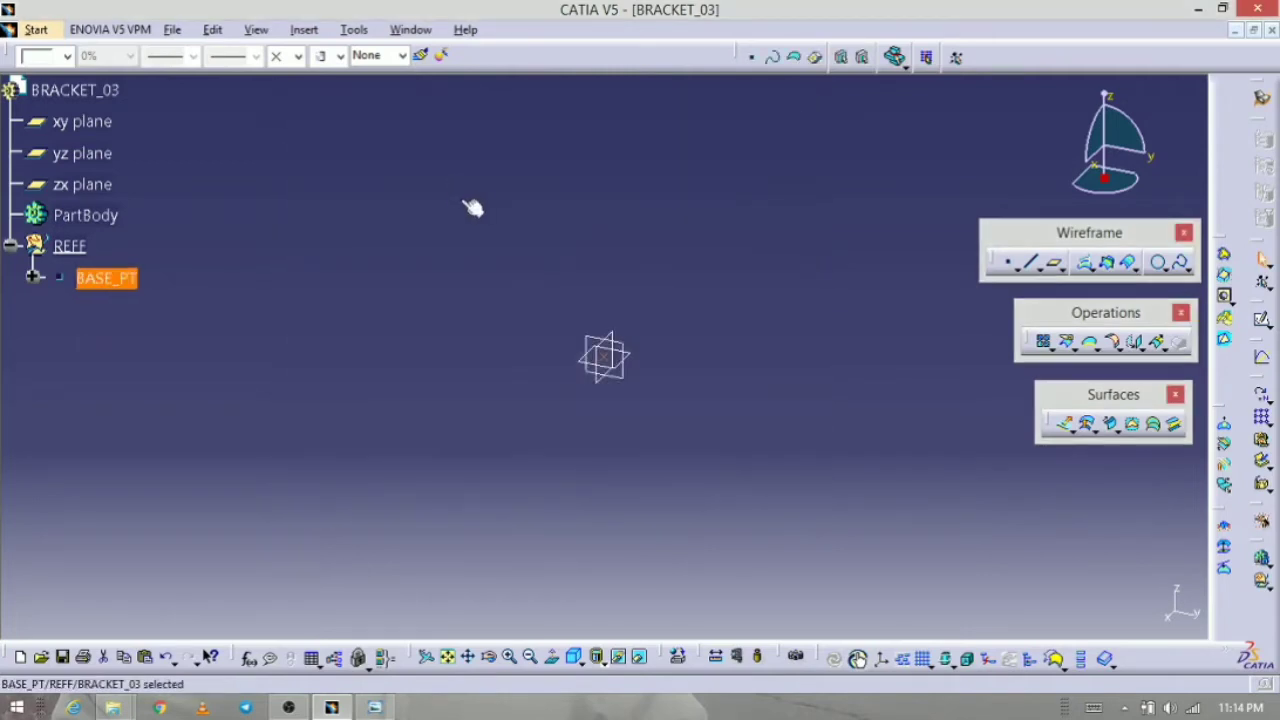
Step: Set the BASE_PT point's colour to cyan and its symbol to a solid marker
left_click(68, 57)
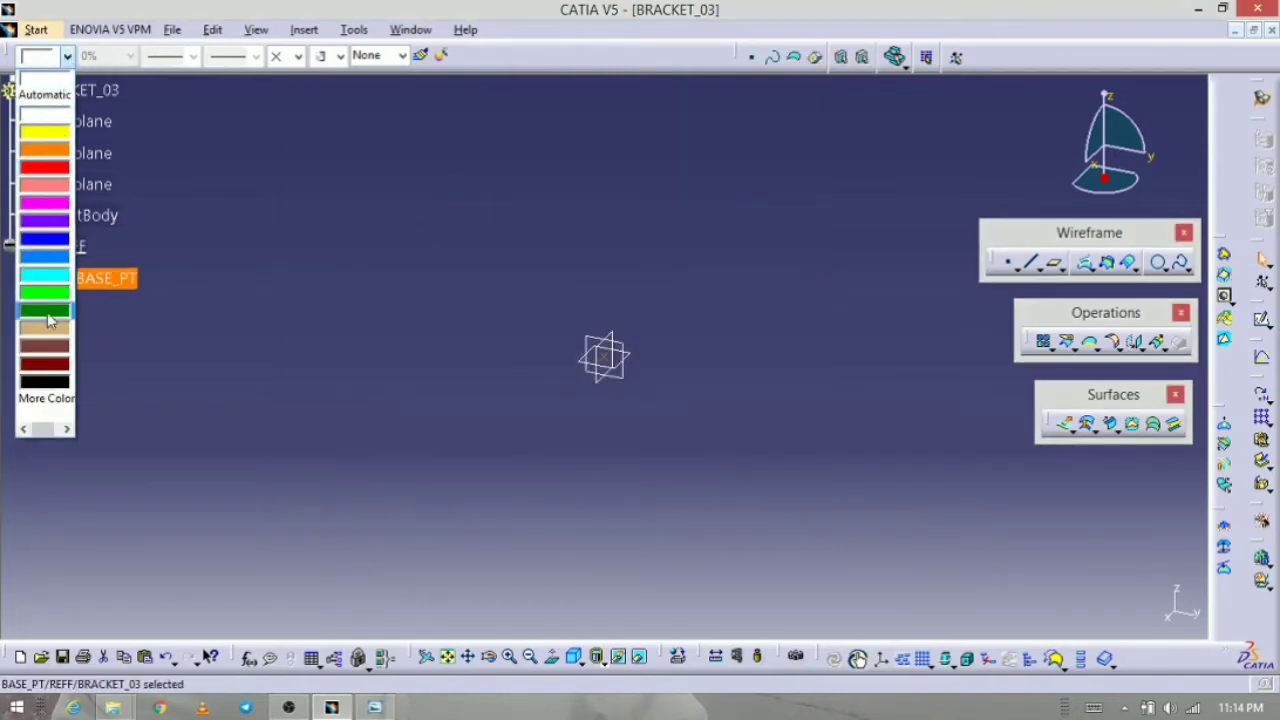
left_click(47, 277)
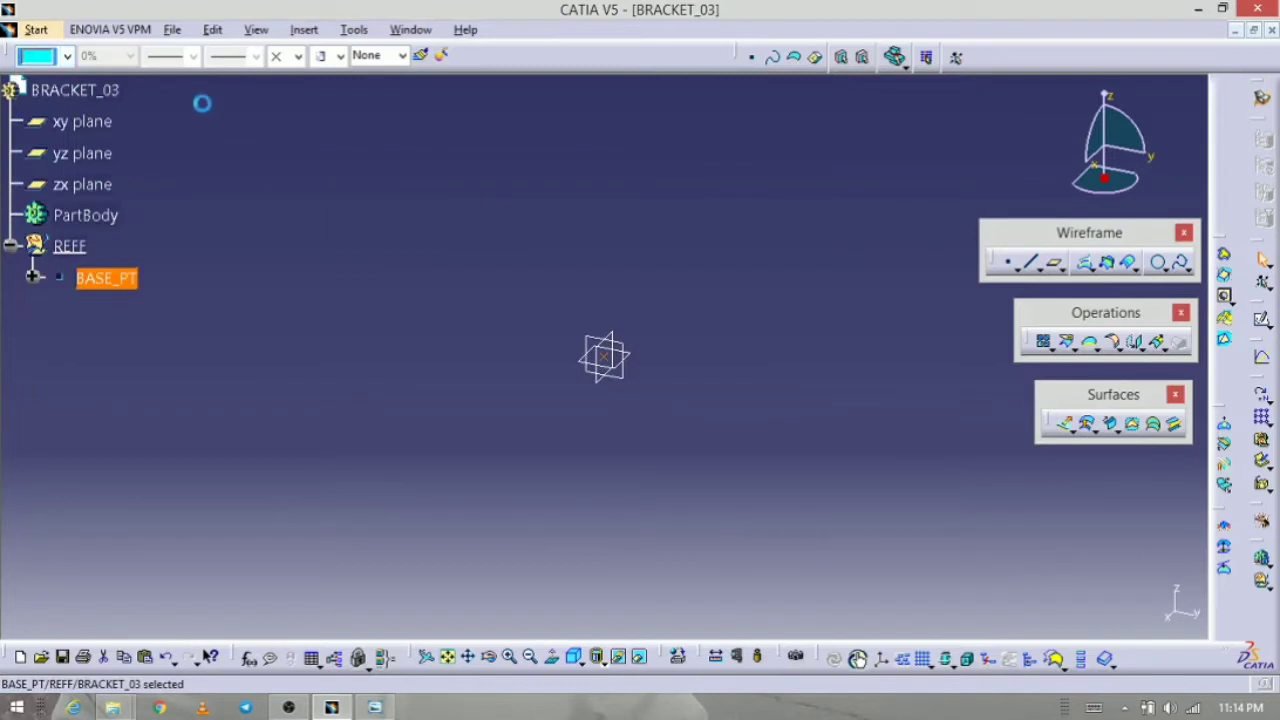
left_click(298, 56)
left_click(294, 186)
left_click(431, 190)
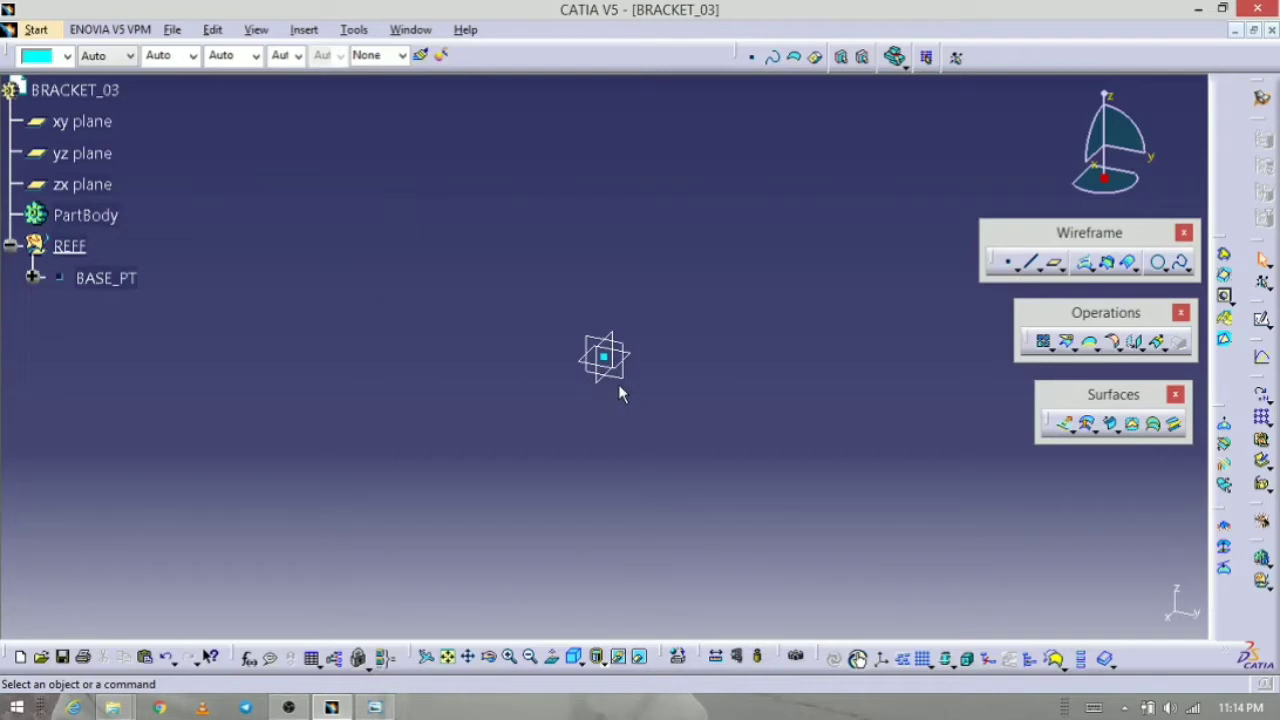
Step: Consult the bracket drawing and create a Point-Direction line through BASE_PT along the Y component, from about -70 mm to 27 mm
left_click(372, 708)
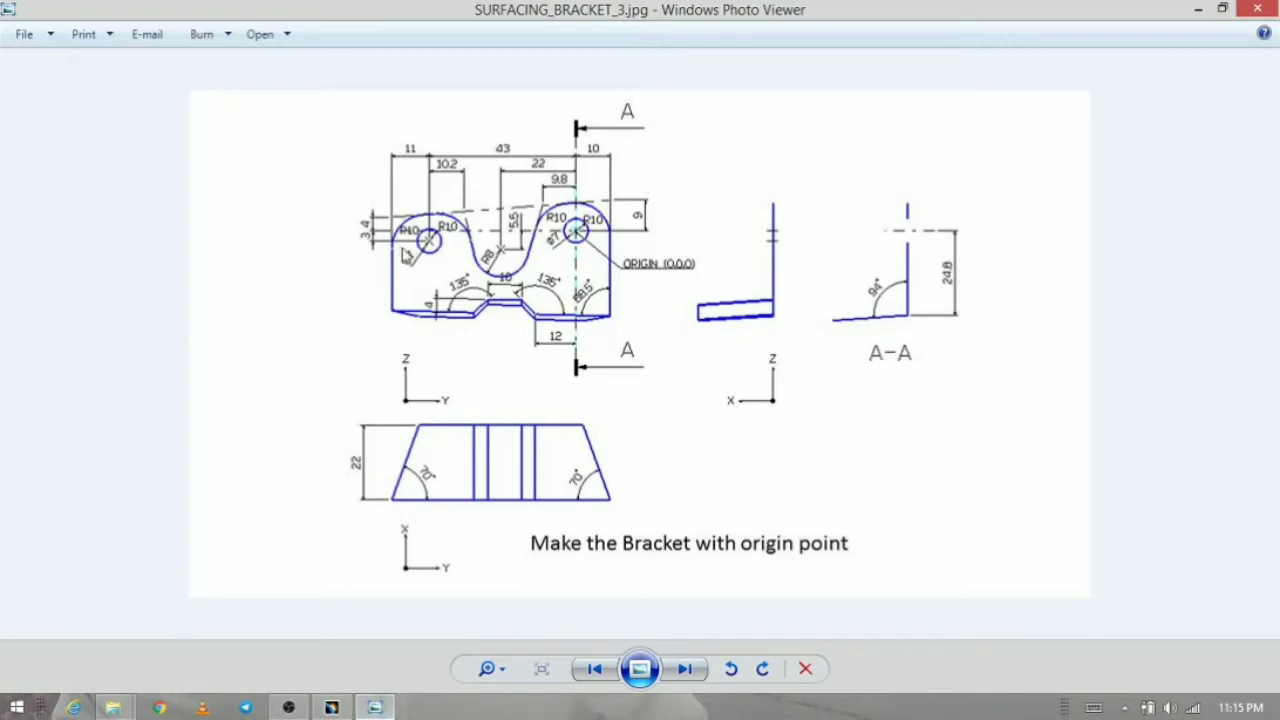
left_click(331, 707)
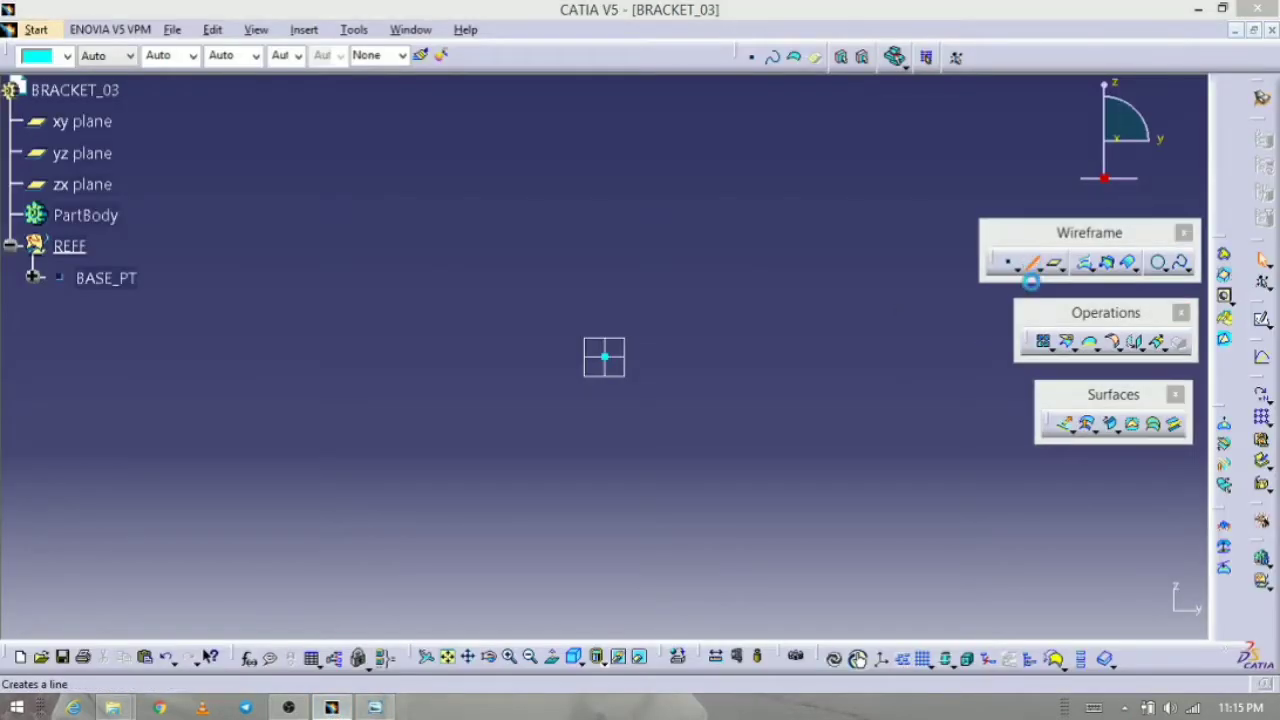
left_click(1030, 263)
left_click(1076, 228)
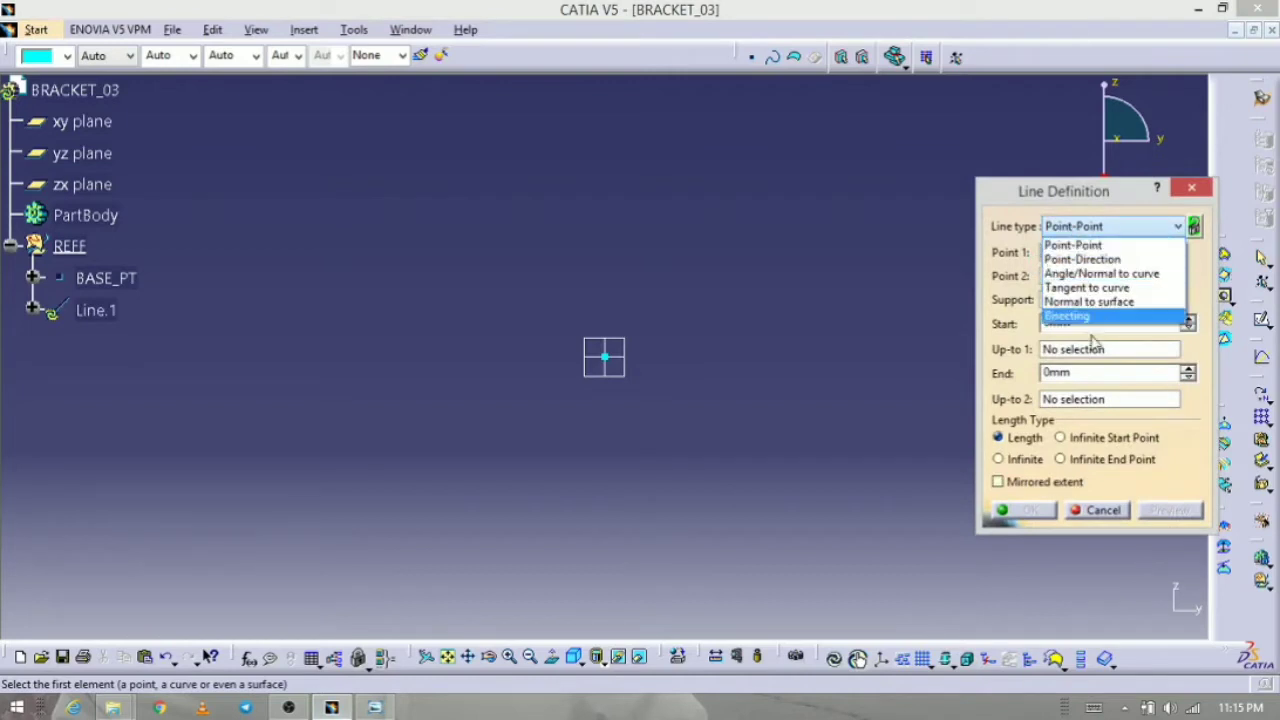
left_click(1120, 262)
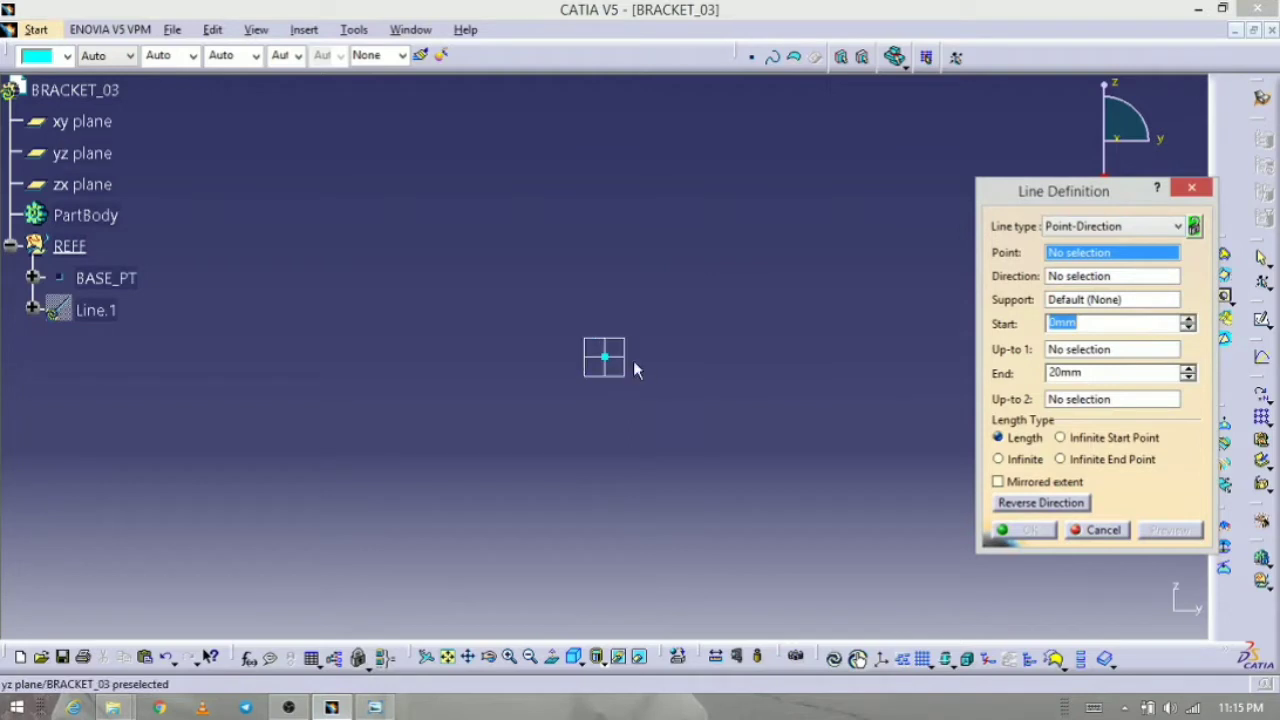
left_click(605, 357)
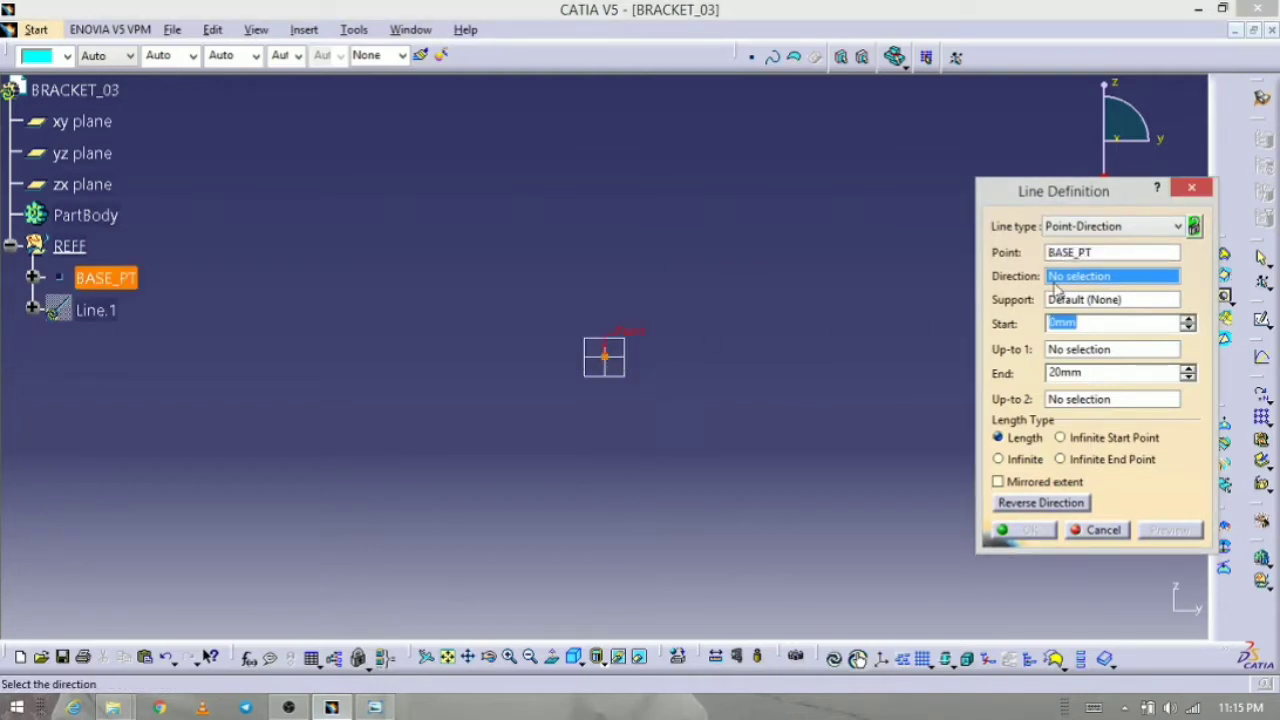
right_click(1107, 280)
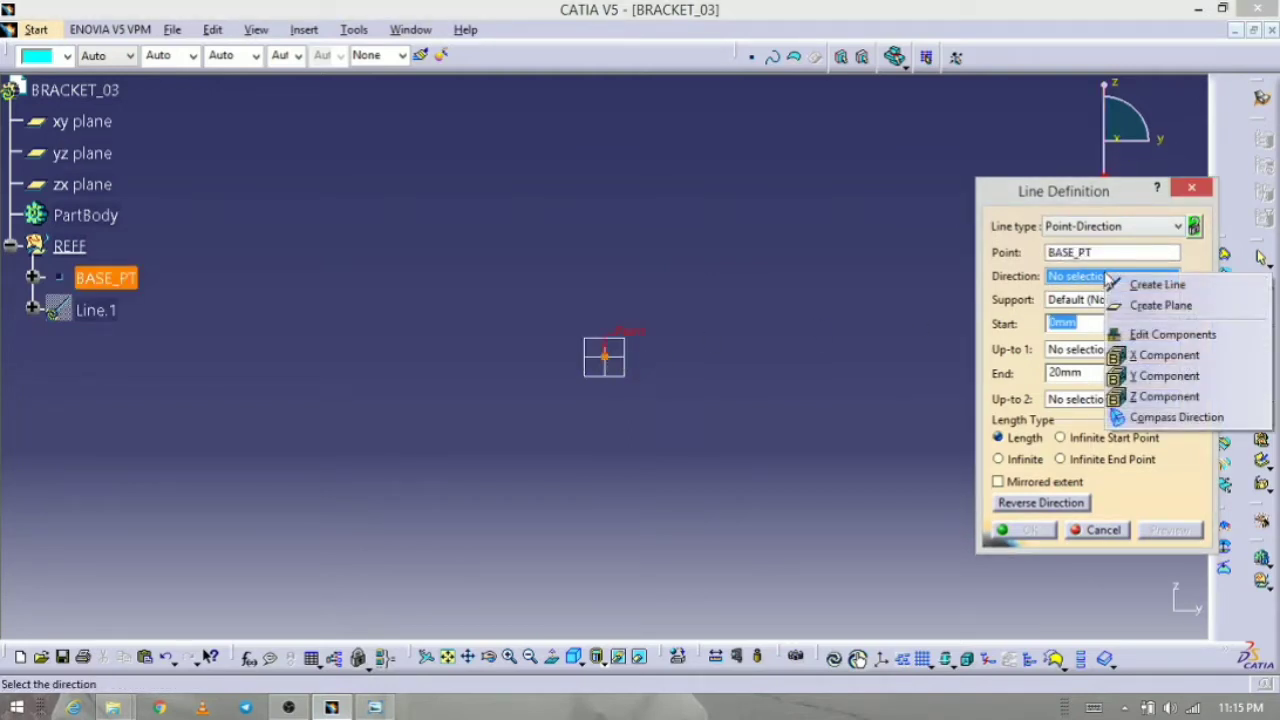
left_click(1160, 374)
mouse_move(676, 368)
left_mouse_down()
mouse_move(717, 363)
mouse_move(694, 366)
left_mouse_up()
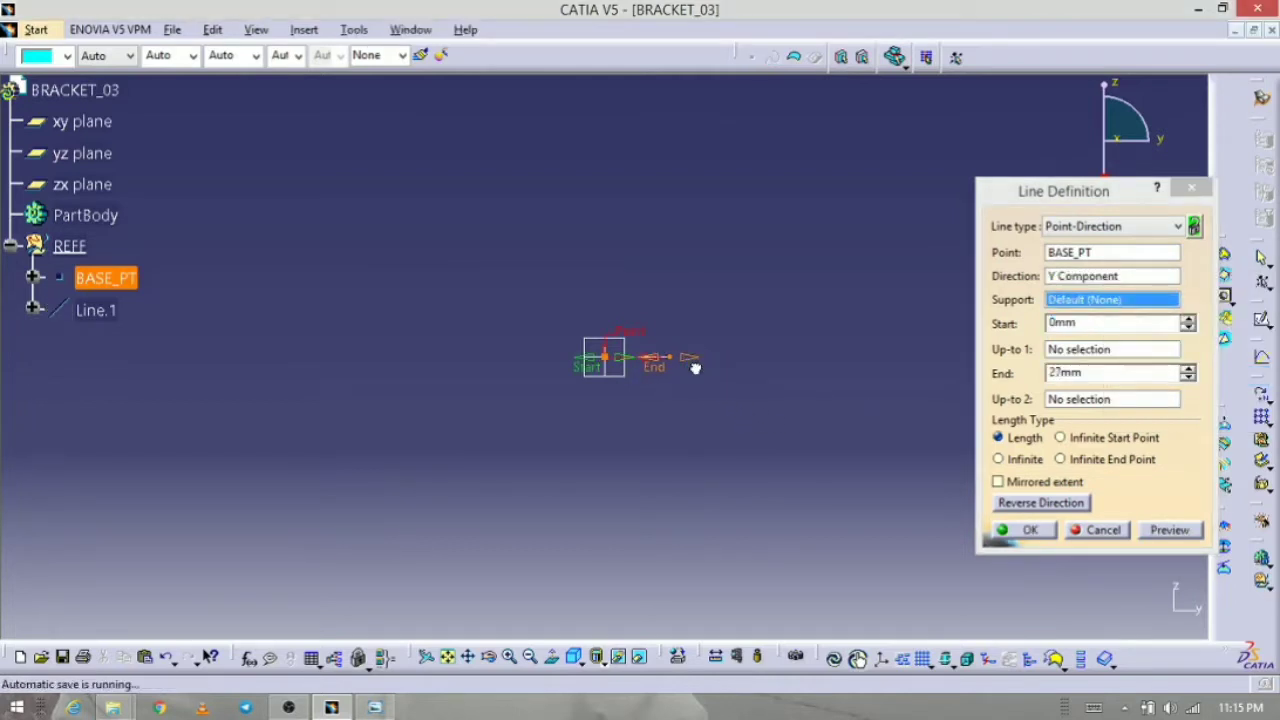
middle_click_drag(609, 503, 702, 429)
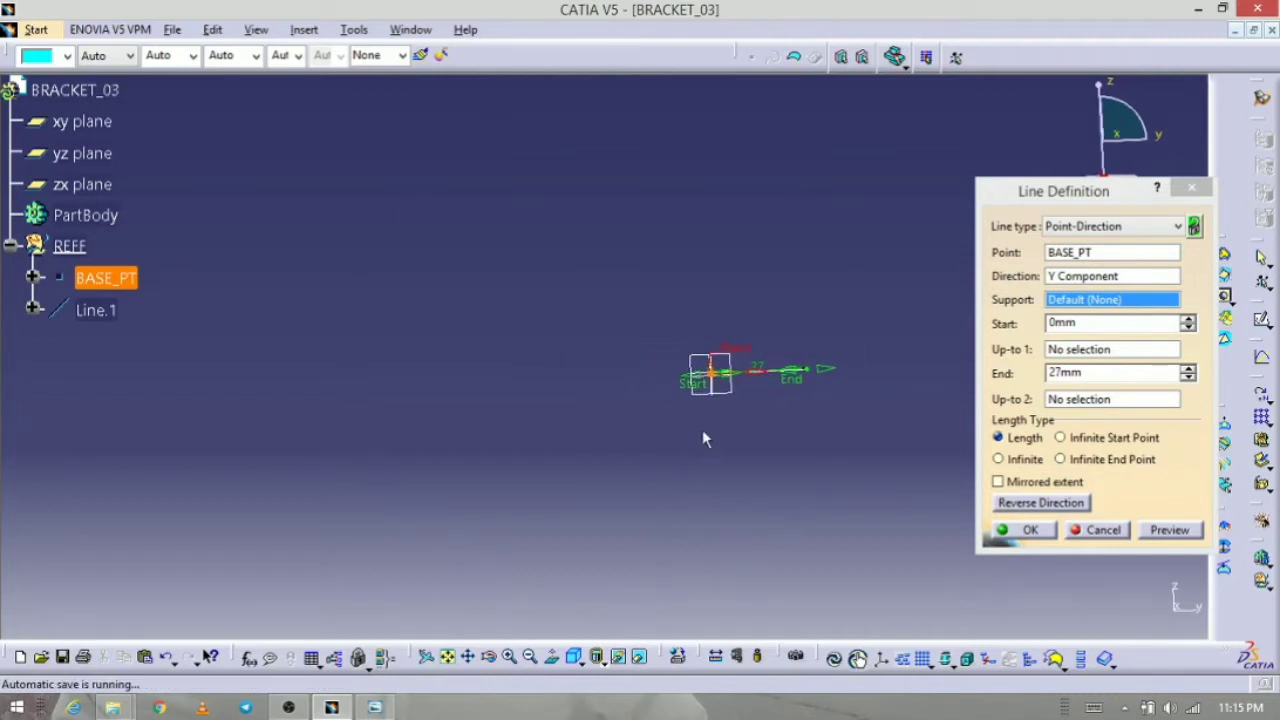
left_click_drag(686, 381, 458, 406)
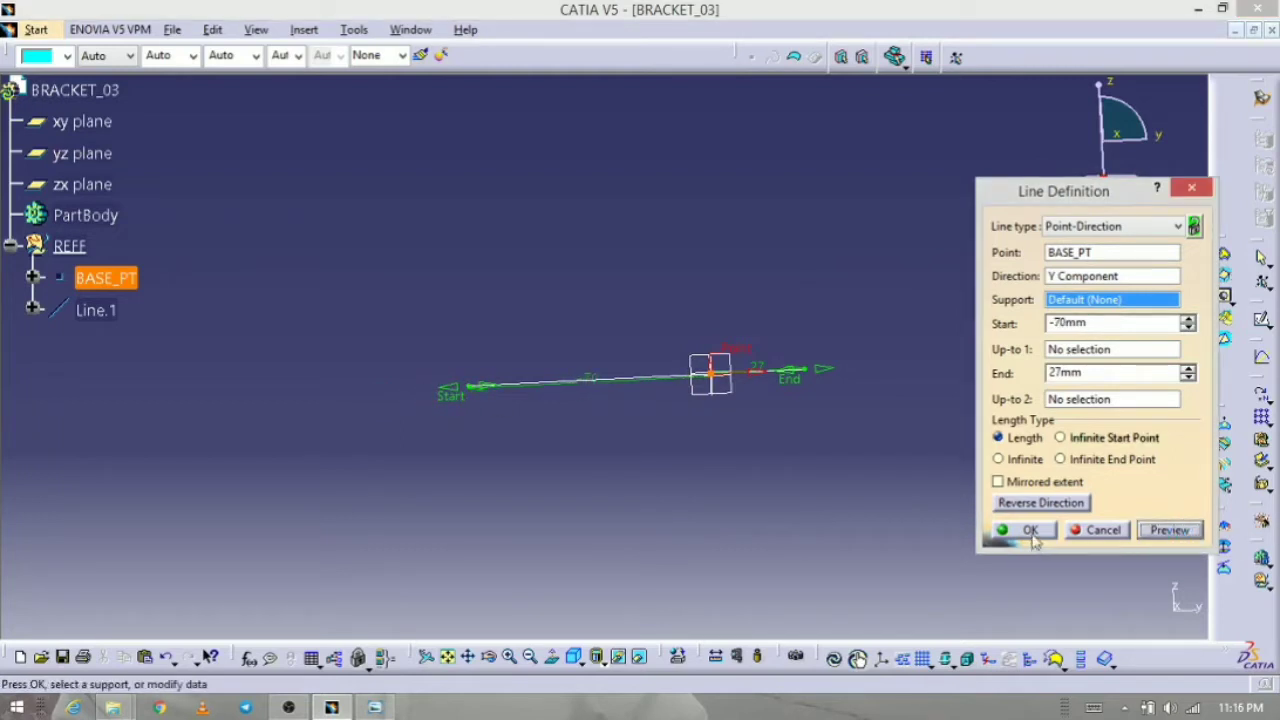
left_click(1022, 530)
Step: Create a second Point-Direction line through BASE_PT along the Z component, from about -36 mm to 32 mm
middle_click_drag(896, 535, 653, 450)
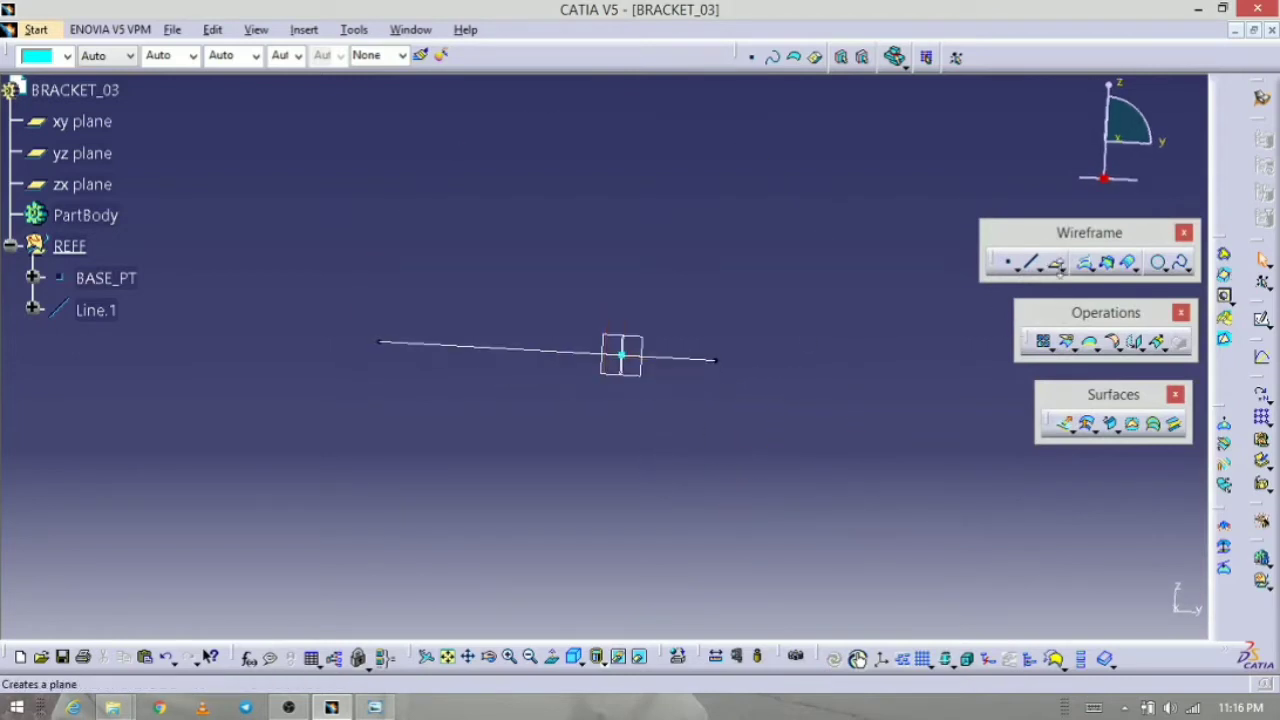
left_click(1030, 262)
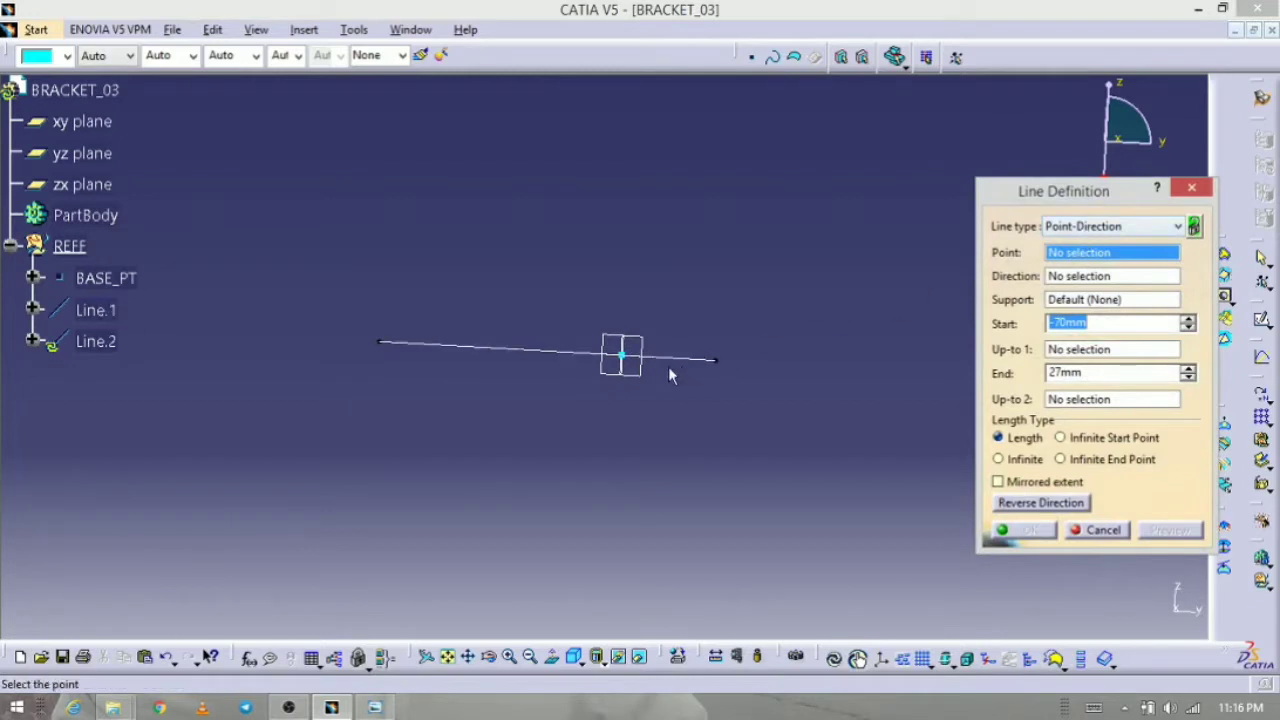
left_click(622, 356)
right_click(1082, 276)
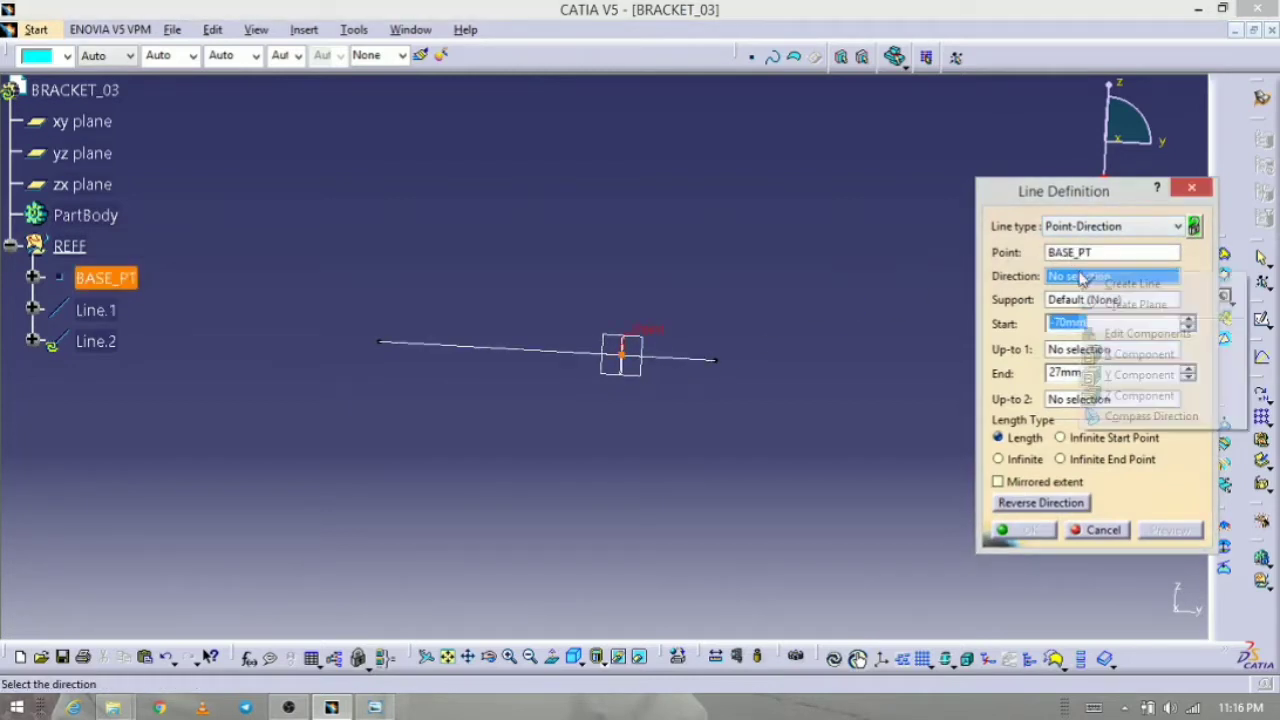
left_click(1157, 397)
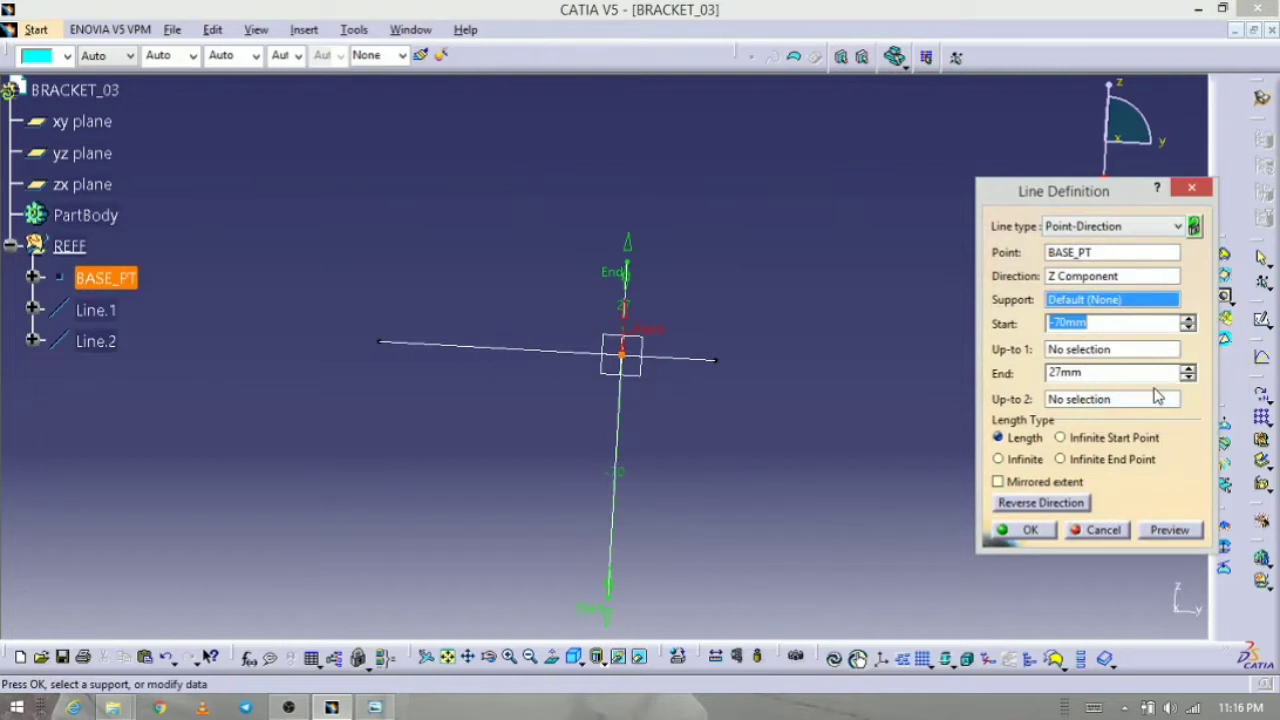
middle_click_drag(703, 394, 666, 337)
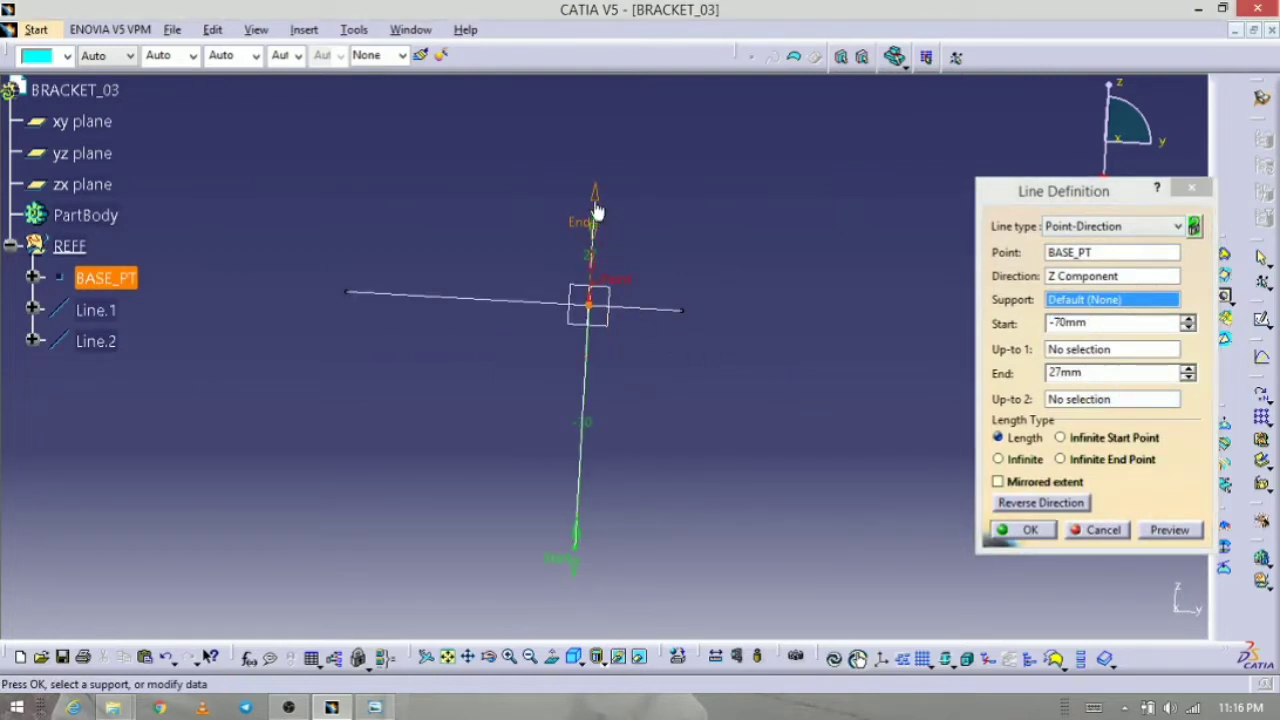
left_click_drag(594, 206, 626, 189)
middle_click_drag(594, 411, 602, 378)
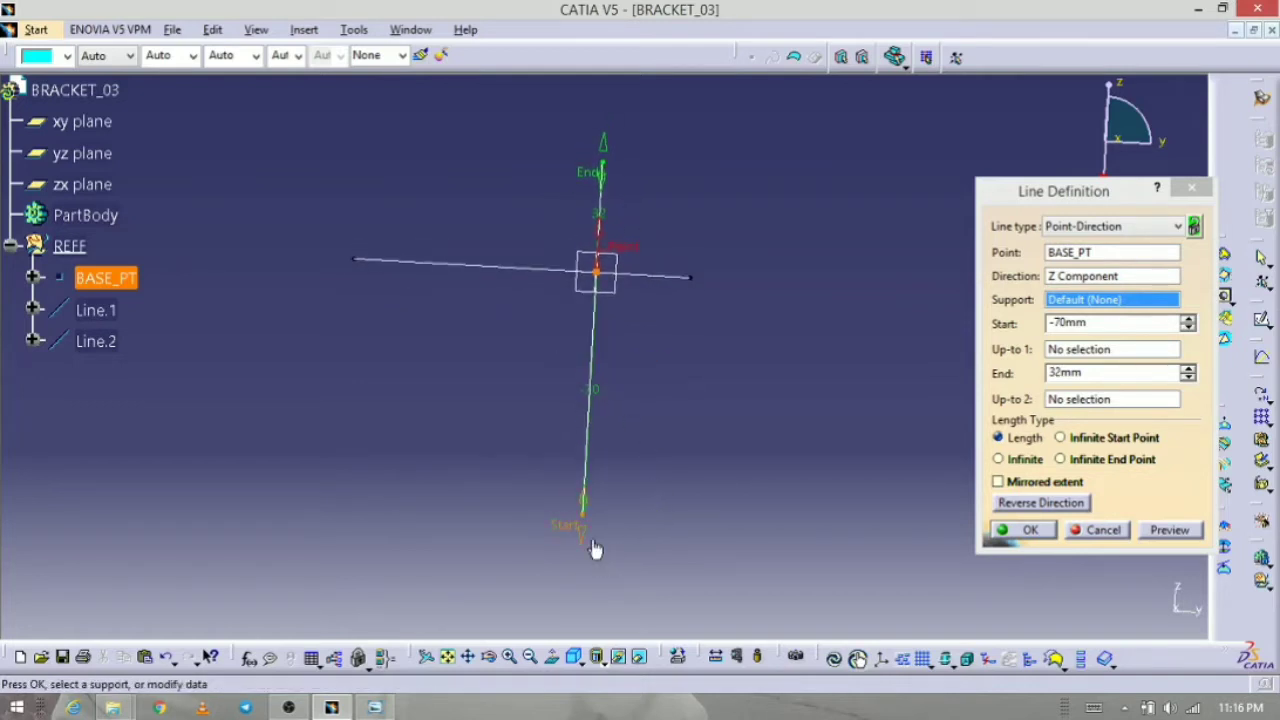
left_click_drag(594, 549, 671, 421)
middle_click_drag(615, 471, 631, 431)
left_click(1025, 538)
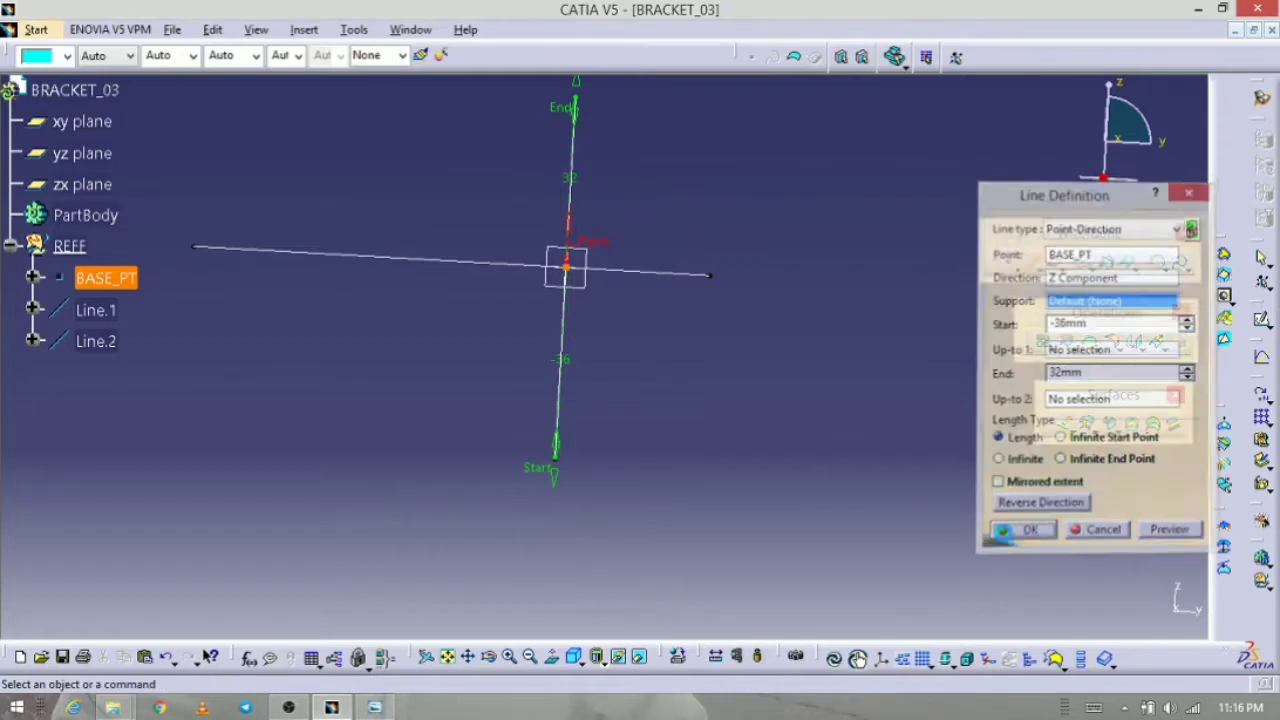
Step: Consult the bracket drawing and create a third Point-Direction line through BASE_PT along the X component, from -36 mm to 32 mm
middle_click_drag(630, 480, 646, 444)
left_click(375, 707)
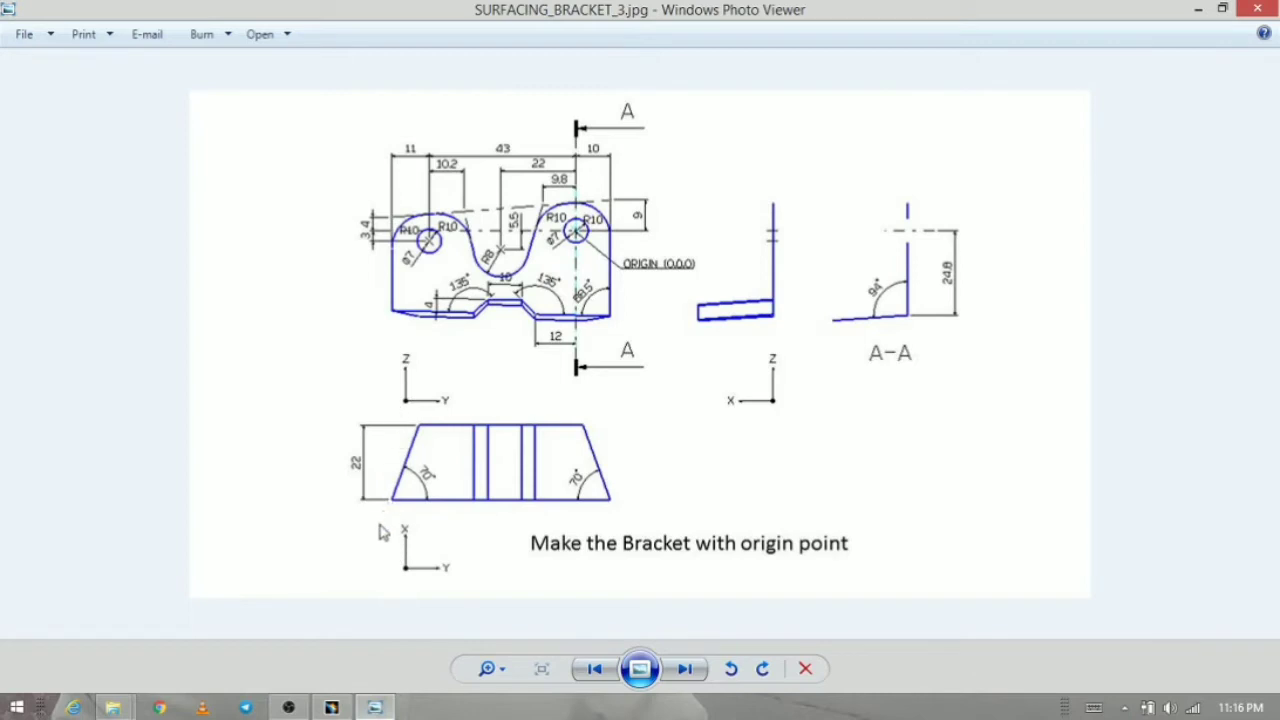
left_click(375, 708)
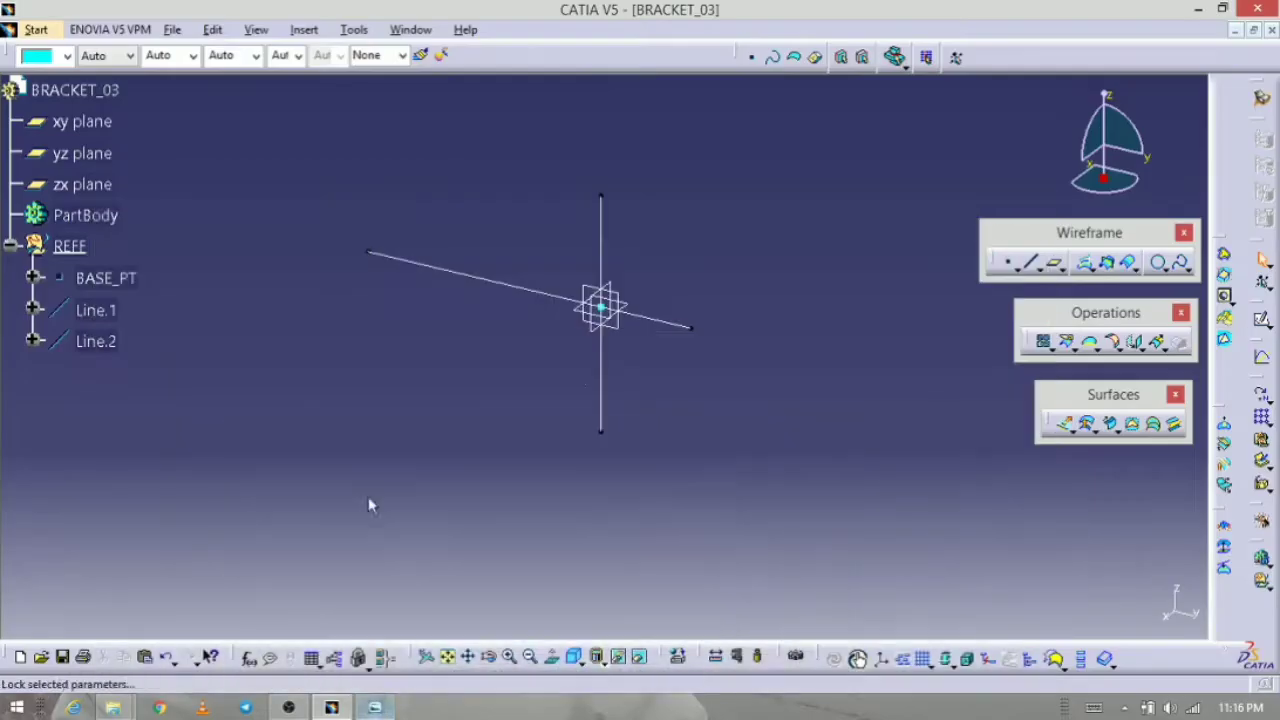
left_click(1032, 264)
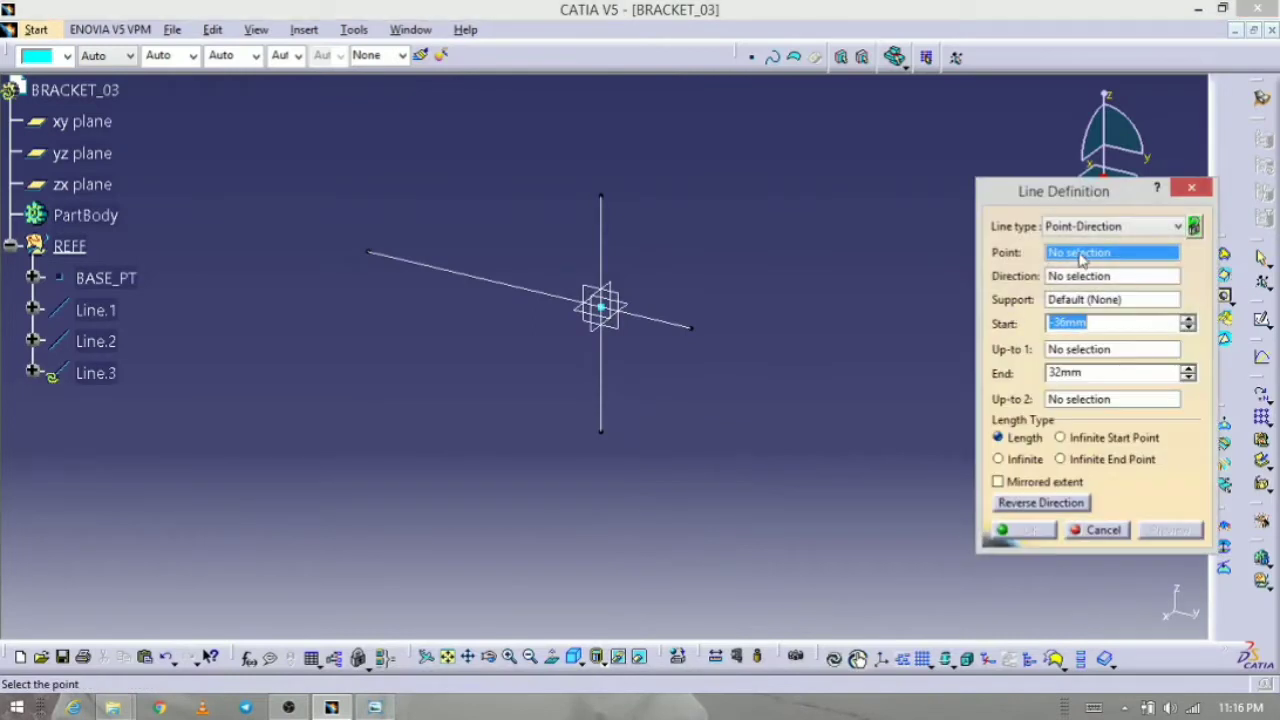
left_click(613, 318)
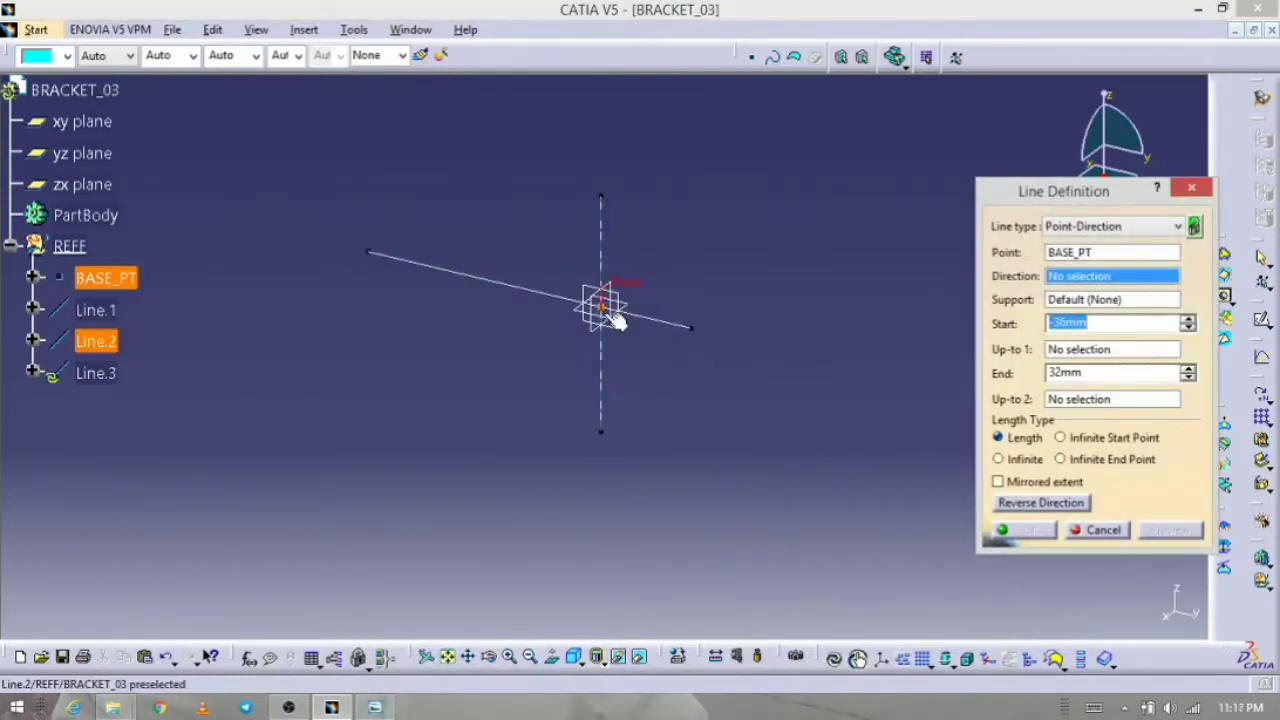
right_click(1065, 279)
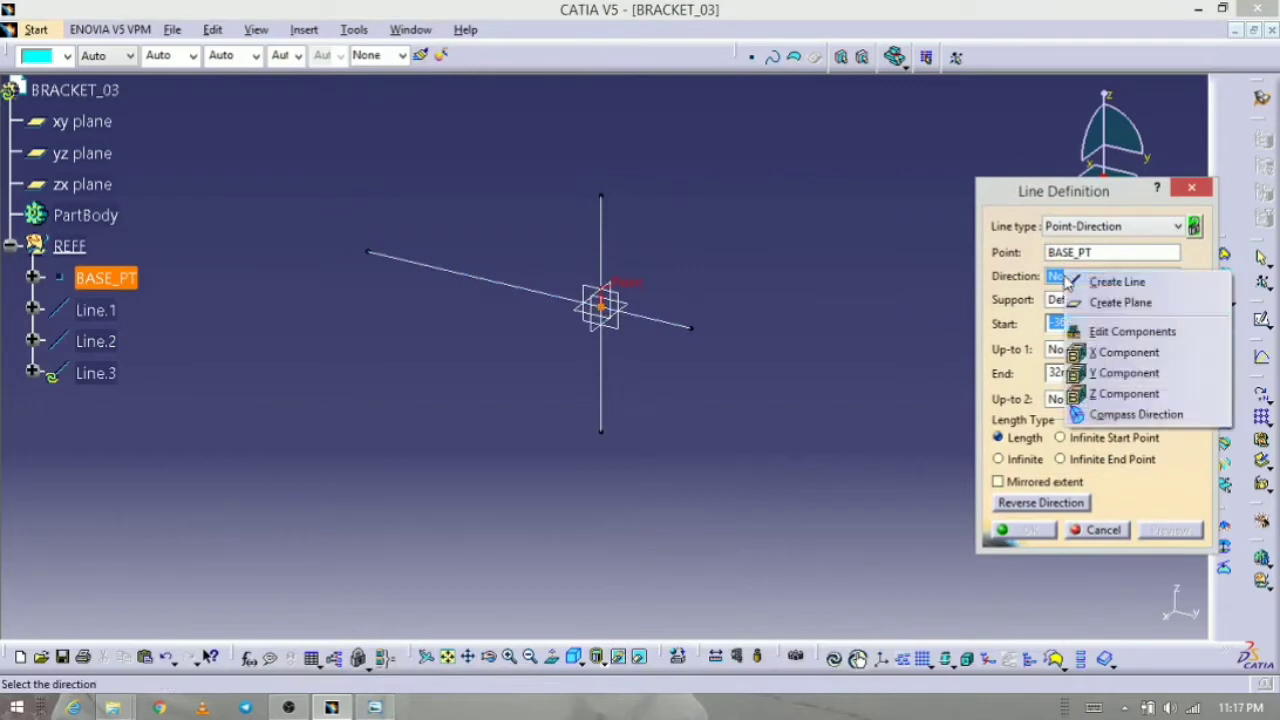
left_click(1175, 360)
left_click(1103, 529)
mouse_move(760, 440)
middle_mouse_down()
mouse_move(731, 463)
mouse_move(738, 452)
middle_mouse_up()
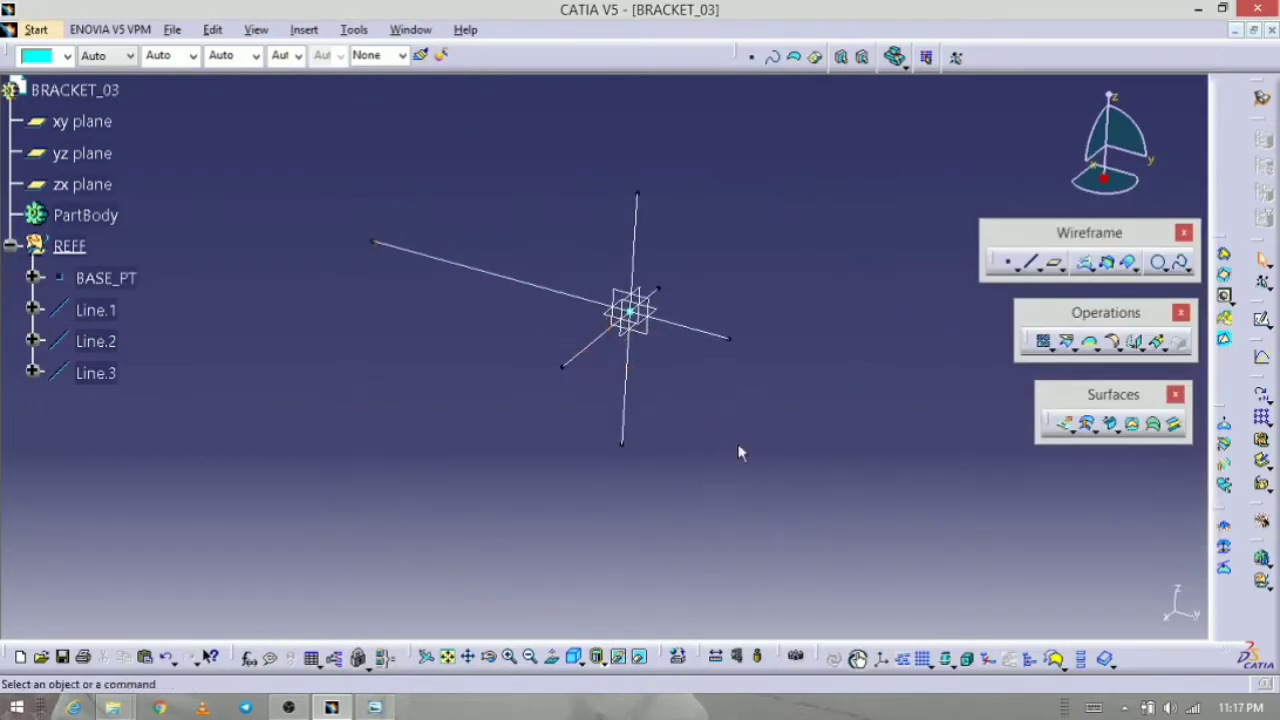
Step: Rename Line.1 as Y_DIR and Line.2 as Z_DIR in the REFF set
left_click(96, 311)
key("alt+Return")
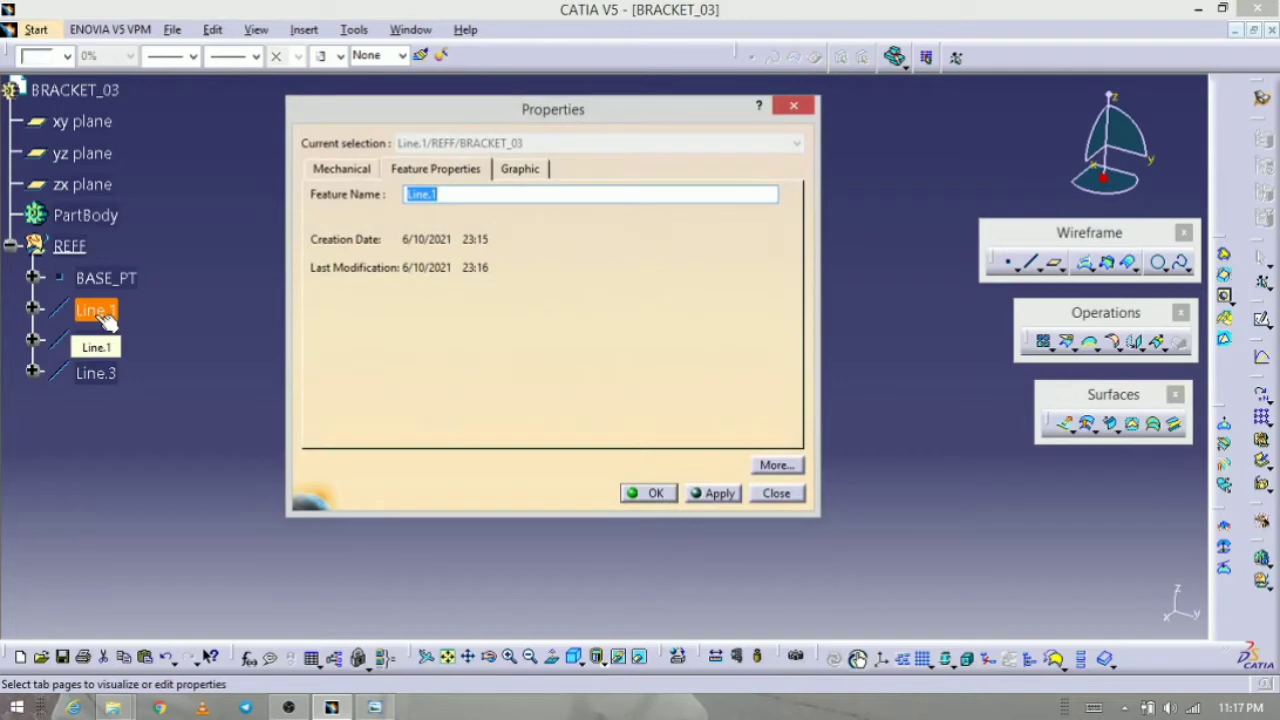
type("Y_DIR")
key("Return")
left_click(97, 343)
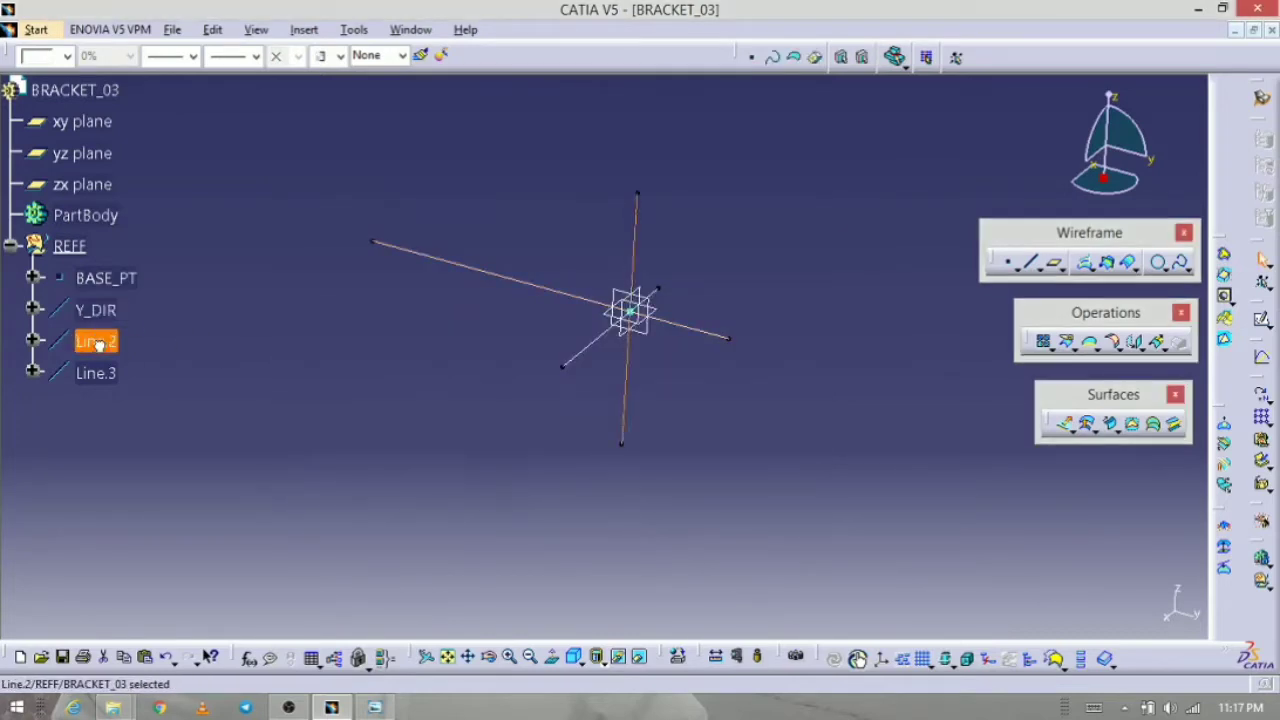
key("alt+Return")
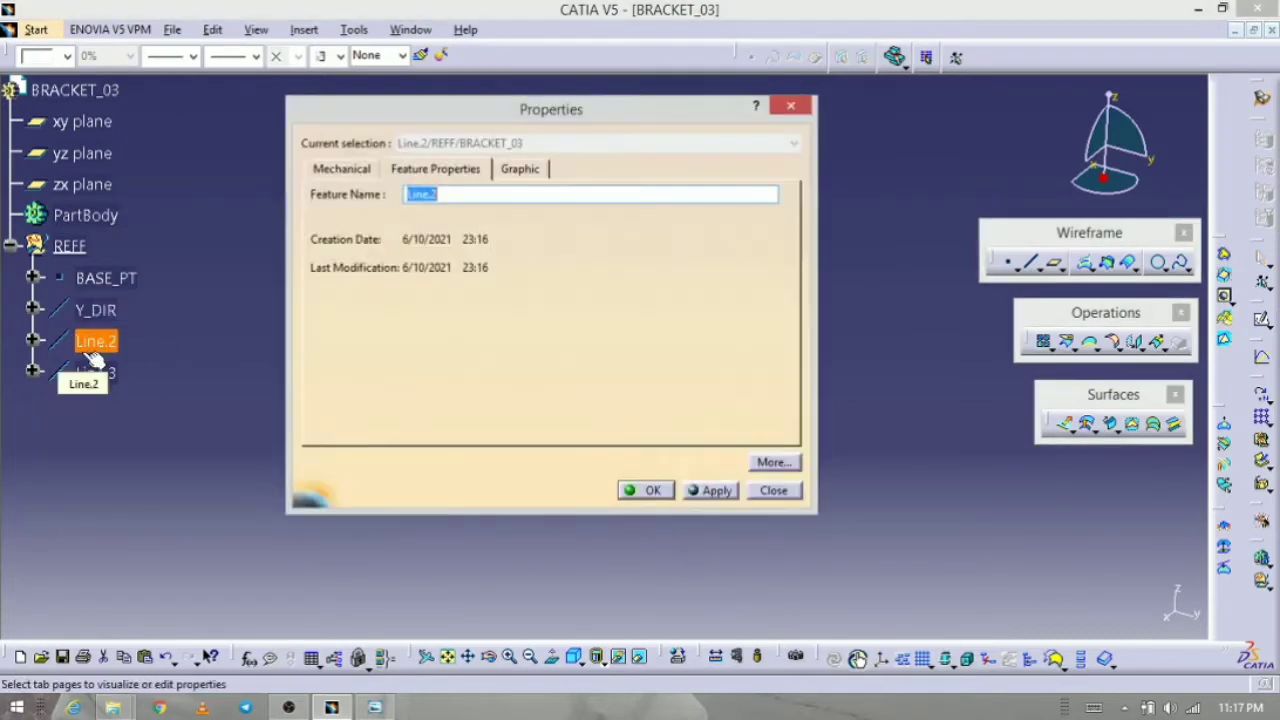
key("Left")
key("BackSpace")
type("Z")
key("Return")
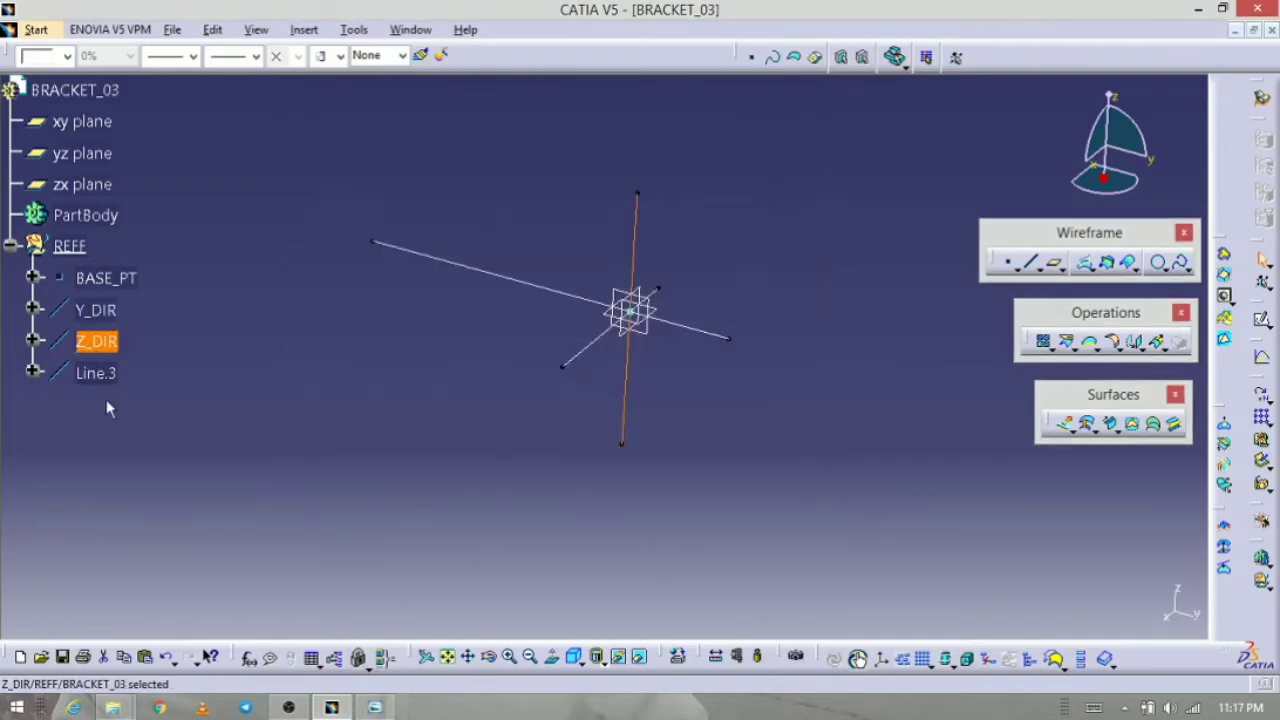
Step: Rename Line.3, the X-direction line in the REFF set, as X_DIR
left_click(97, 372)
key("alt+Return")
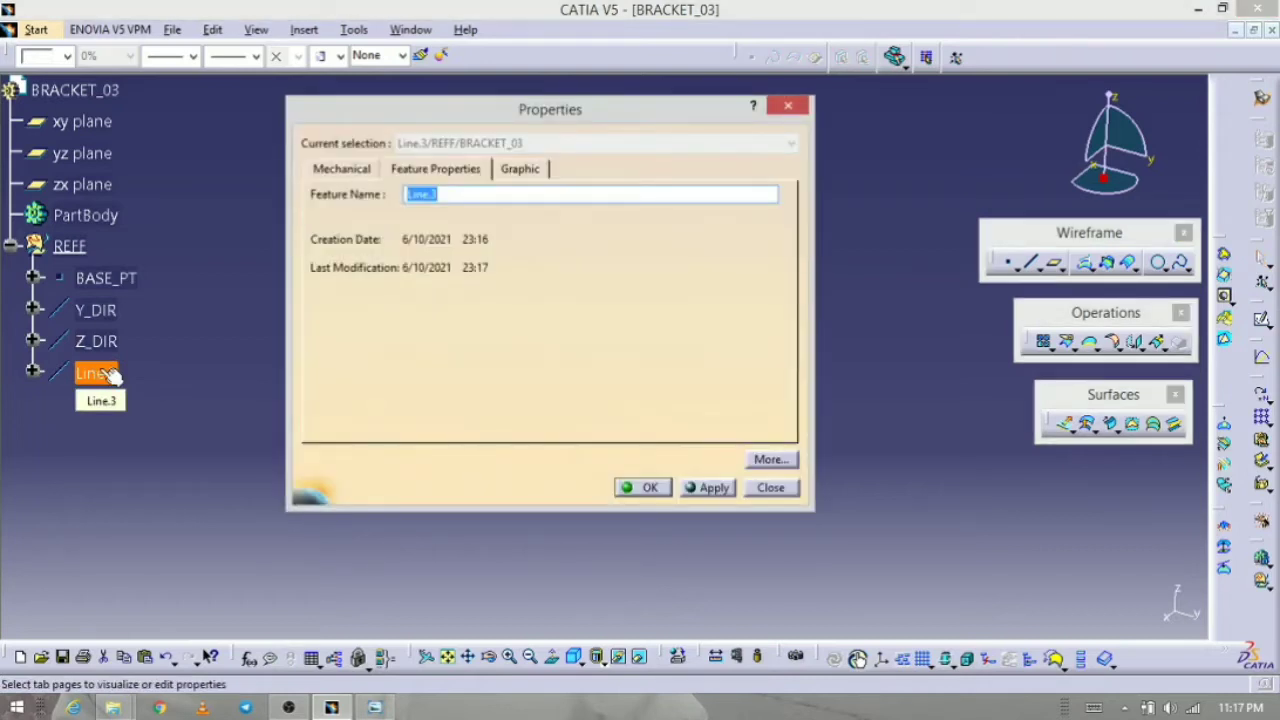
key("End")
key("Up")
key("BackSpace")
type("X")
key("Return")
Step: Set the colour of Y_DIR, Z_DIR and X_DIR to cyan and their line type to dash-dot style 4
left_click(112, 314)
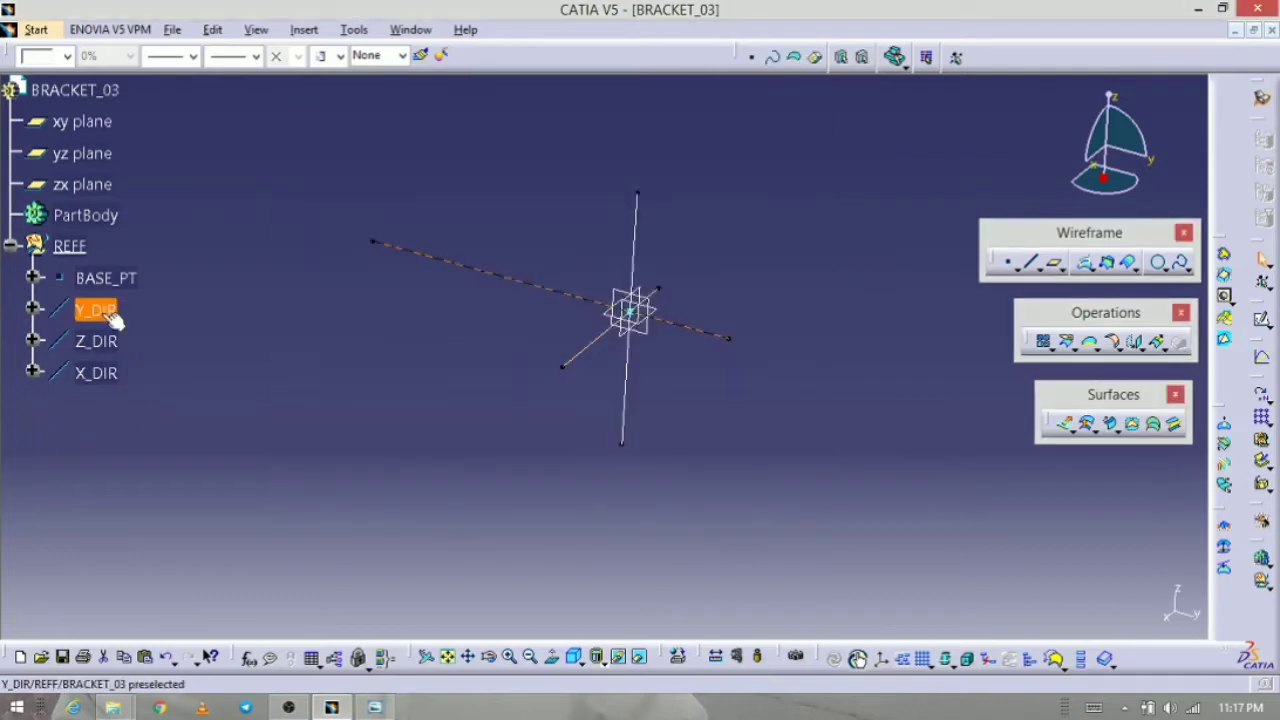
left_click(92, 372, "shift")
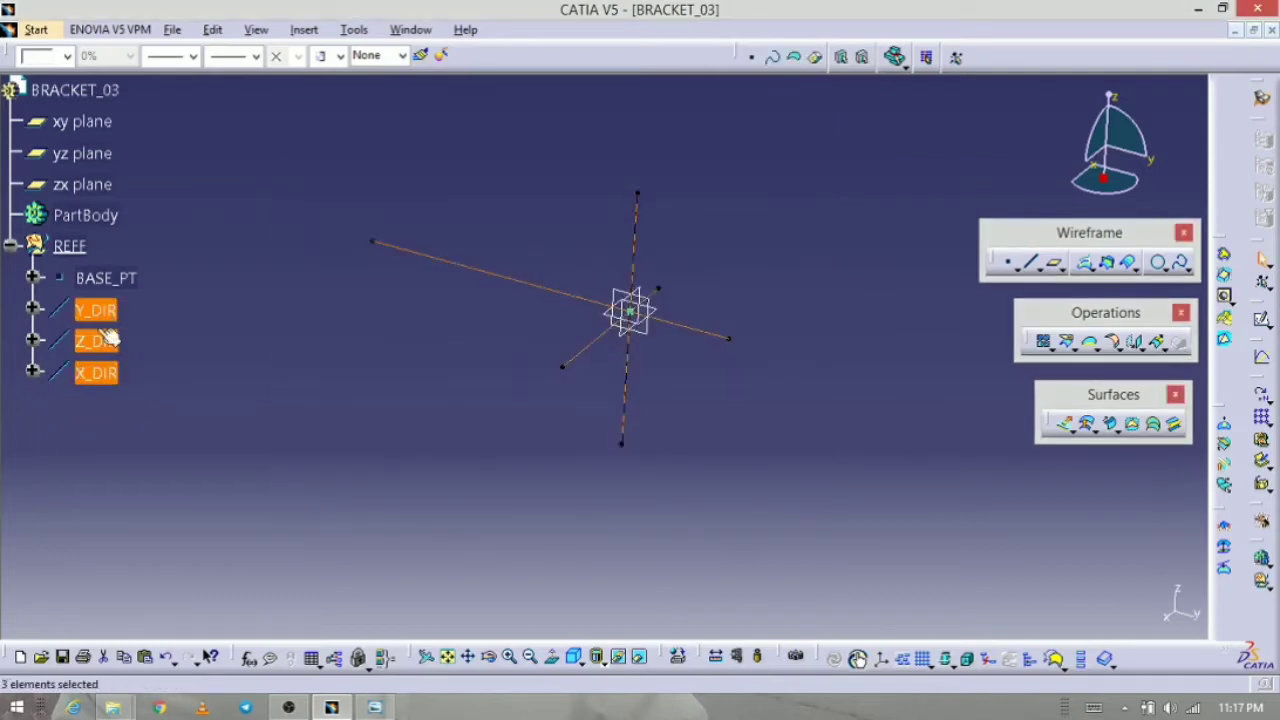
left_click(66, 56)
left_click(46, 273)
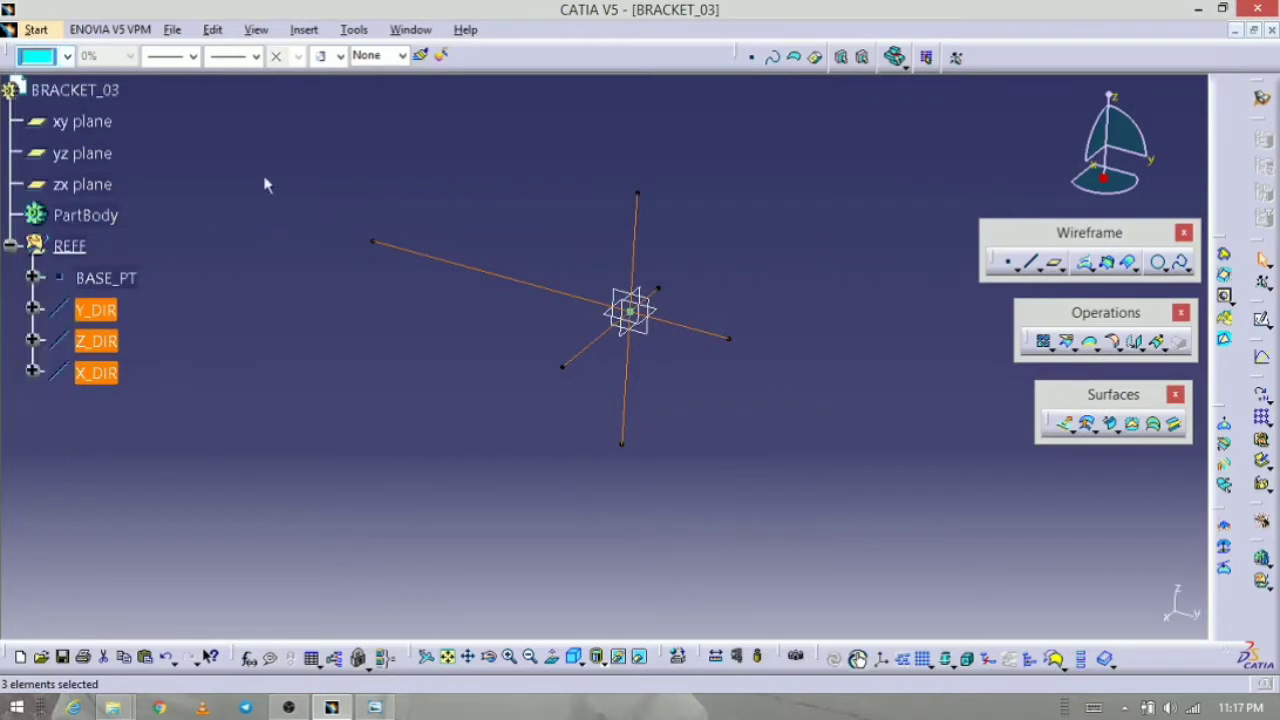
left_click(256, 56)
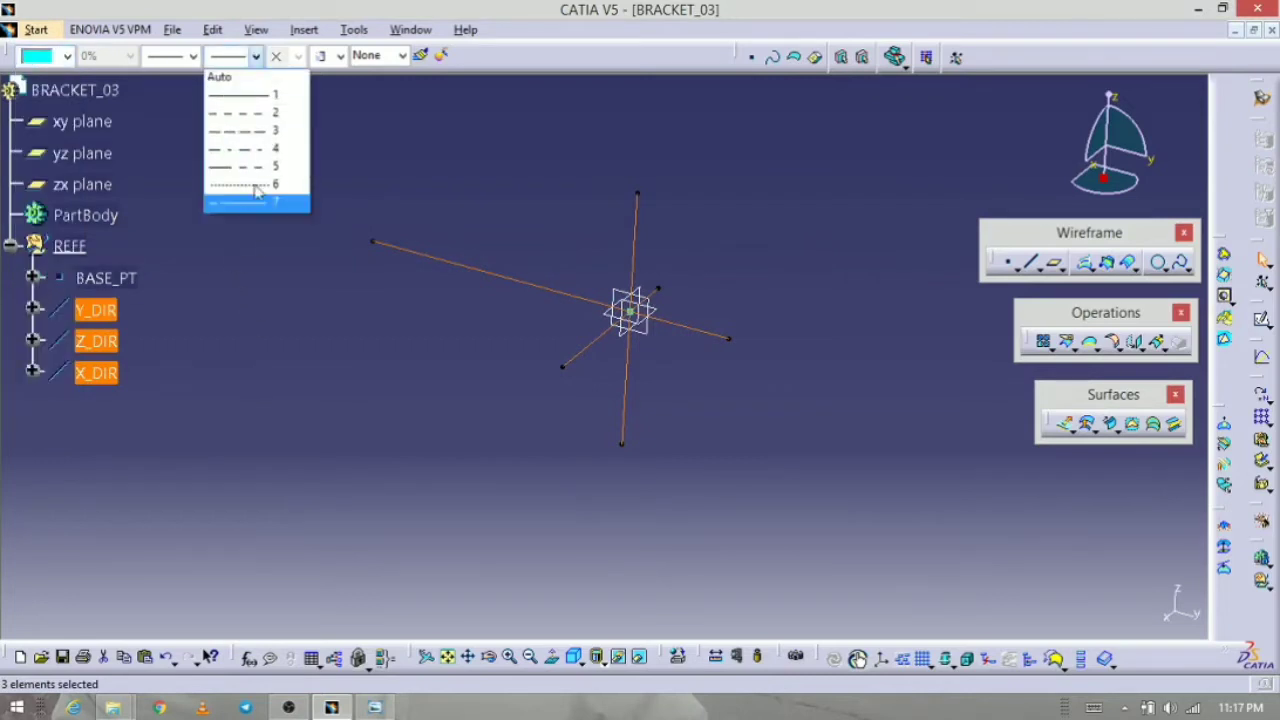
left_click(260, 153)
left_click(436, 402)
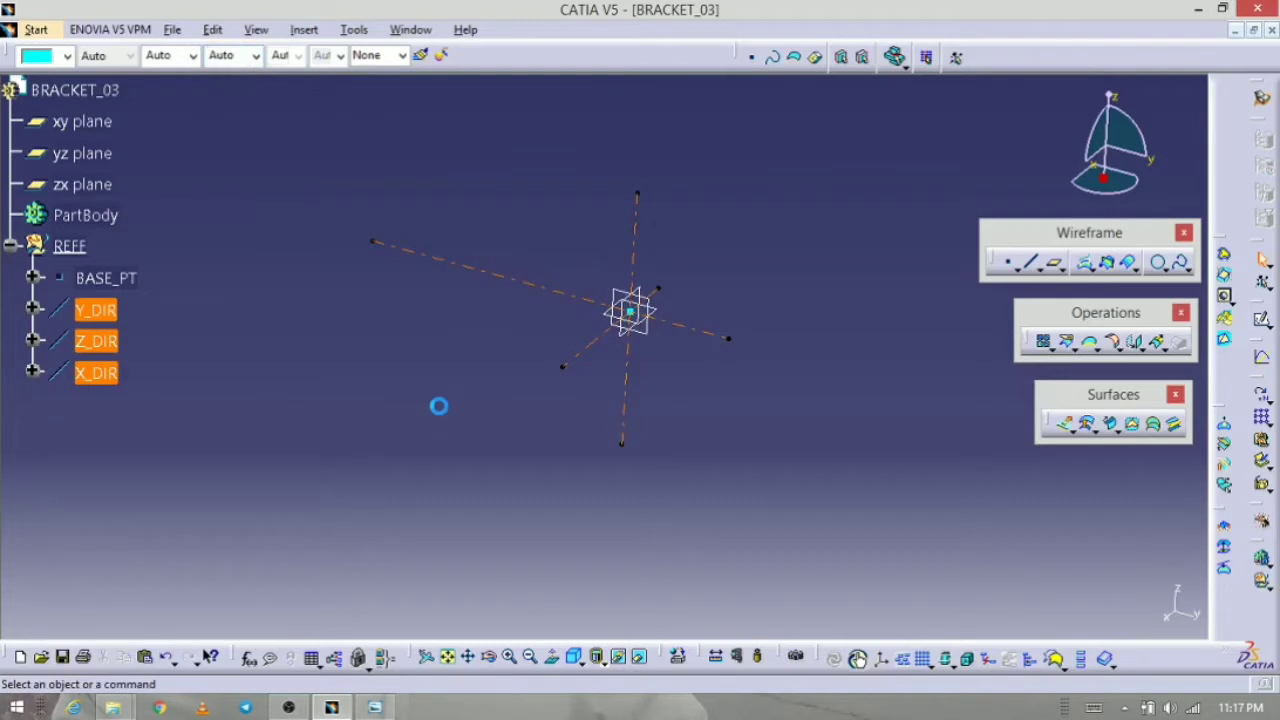
middle_click_drag(431, 391, 419, 414)
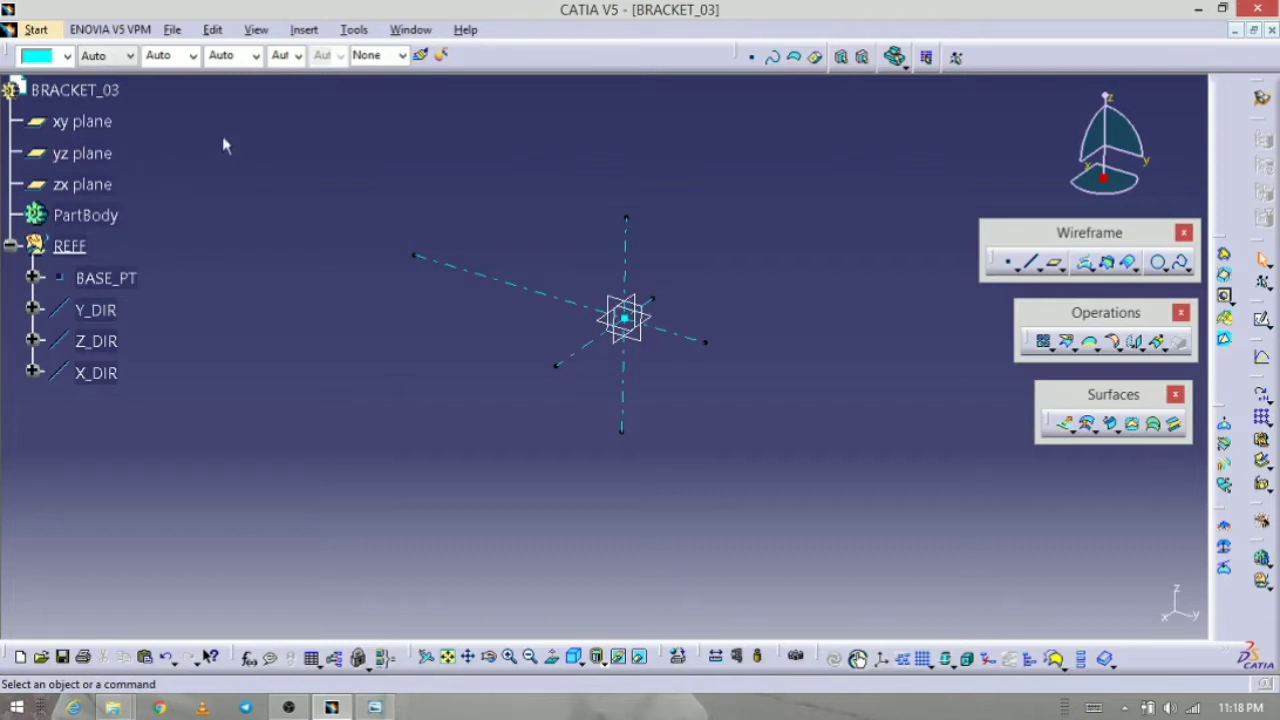
Step: Insert a geometrical set named TOP_SIDE under BRACKET_03
left_click(304, 29)
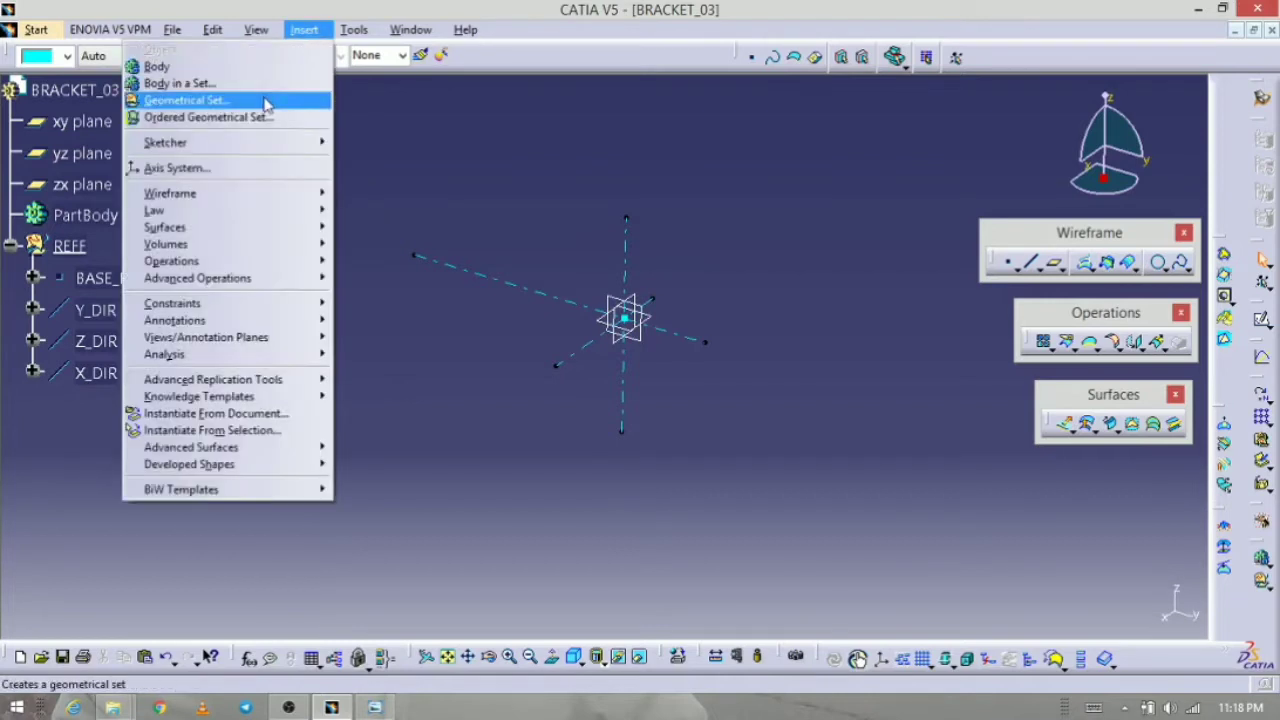
left_click(271, 100)
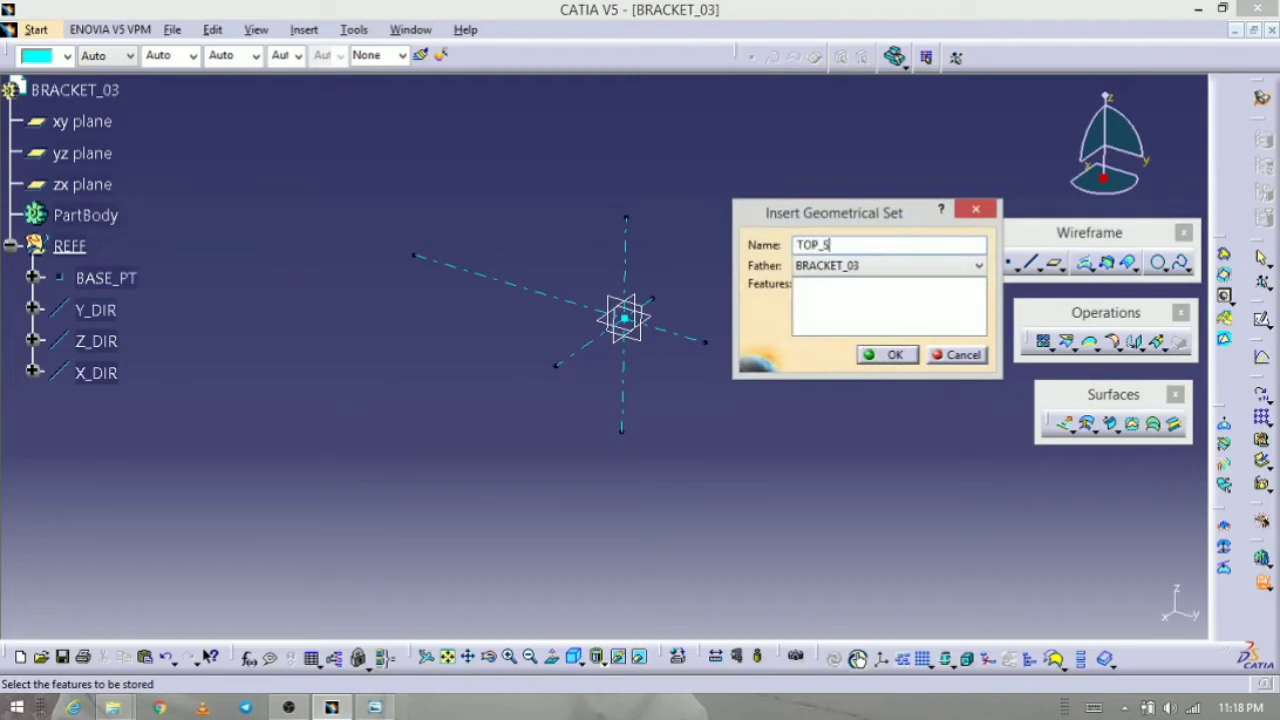
left_click(866, 346)
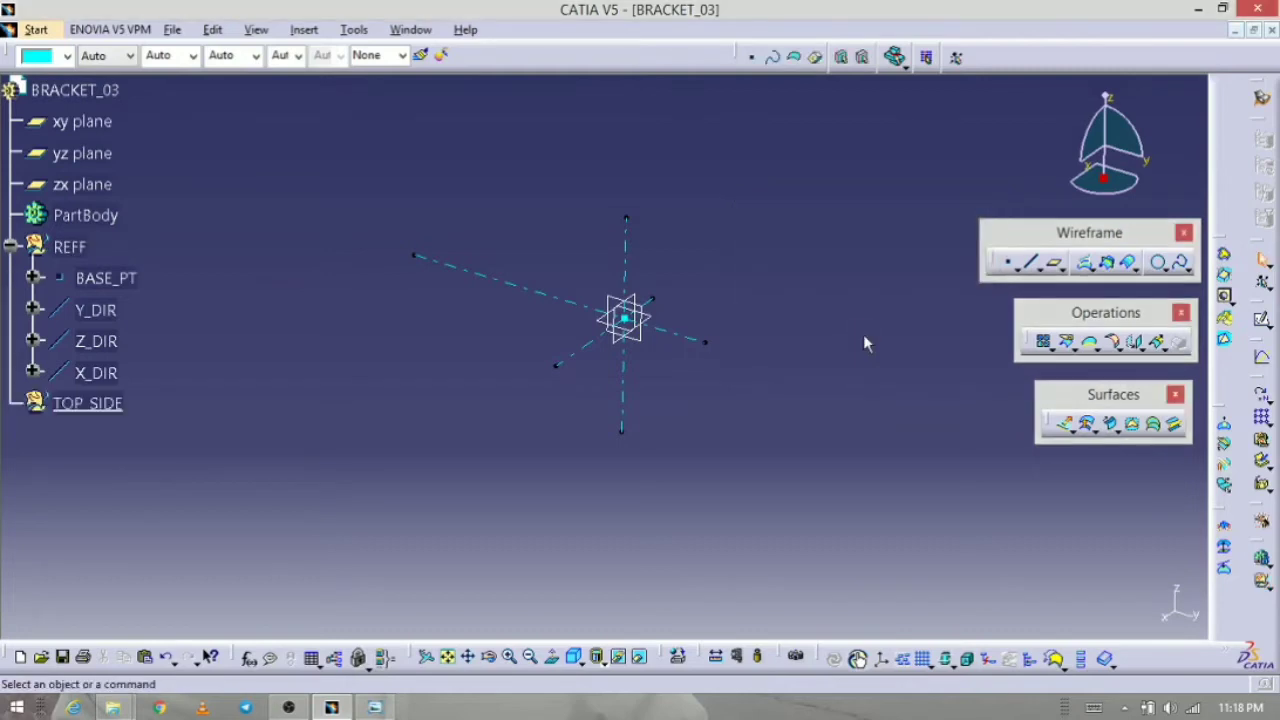
Step: Consult the bracket drawing and extrude Z_DIR as a surface along Y_DIR, with Limit 1 about 32 mm and Limit 2 about 76 mm
left_click(375, 707)
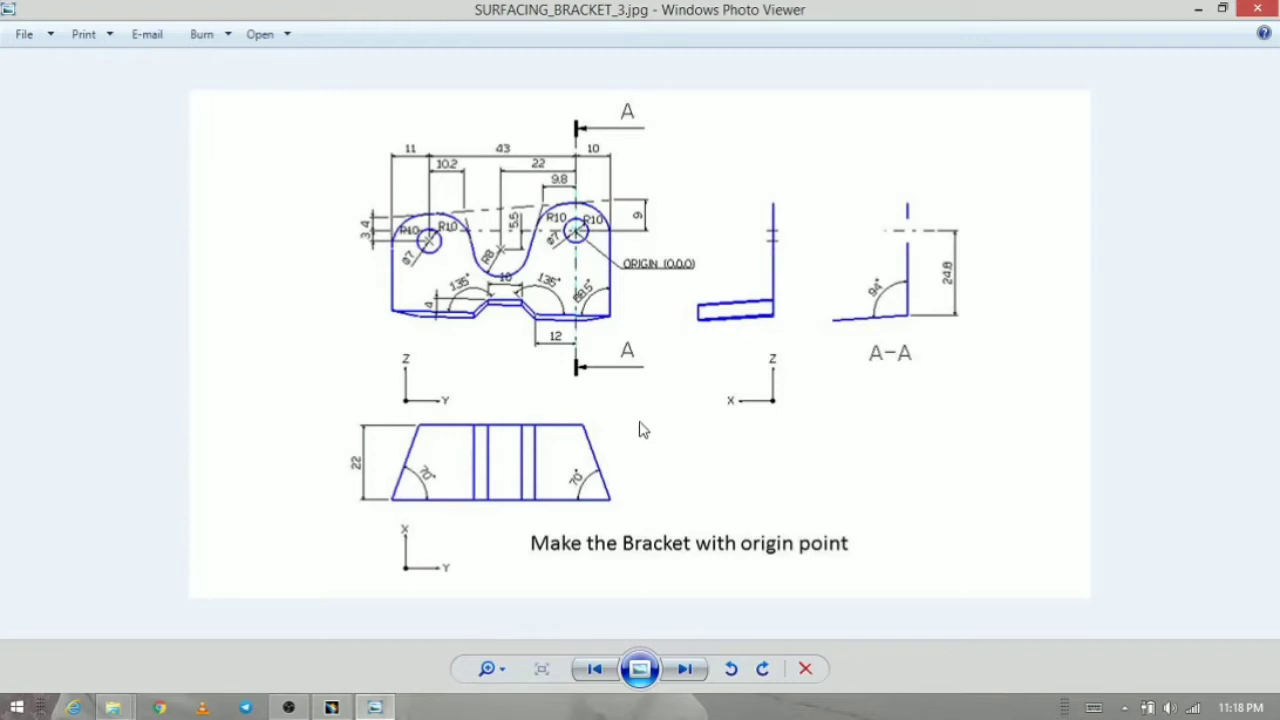
left_click(376, 707)
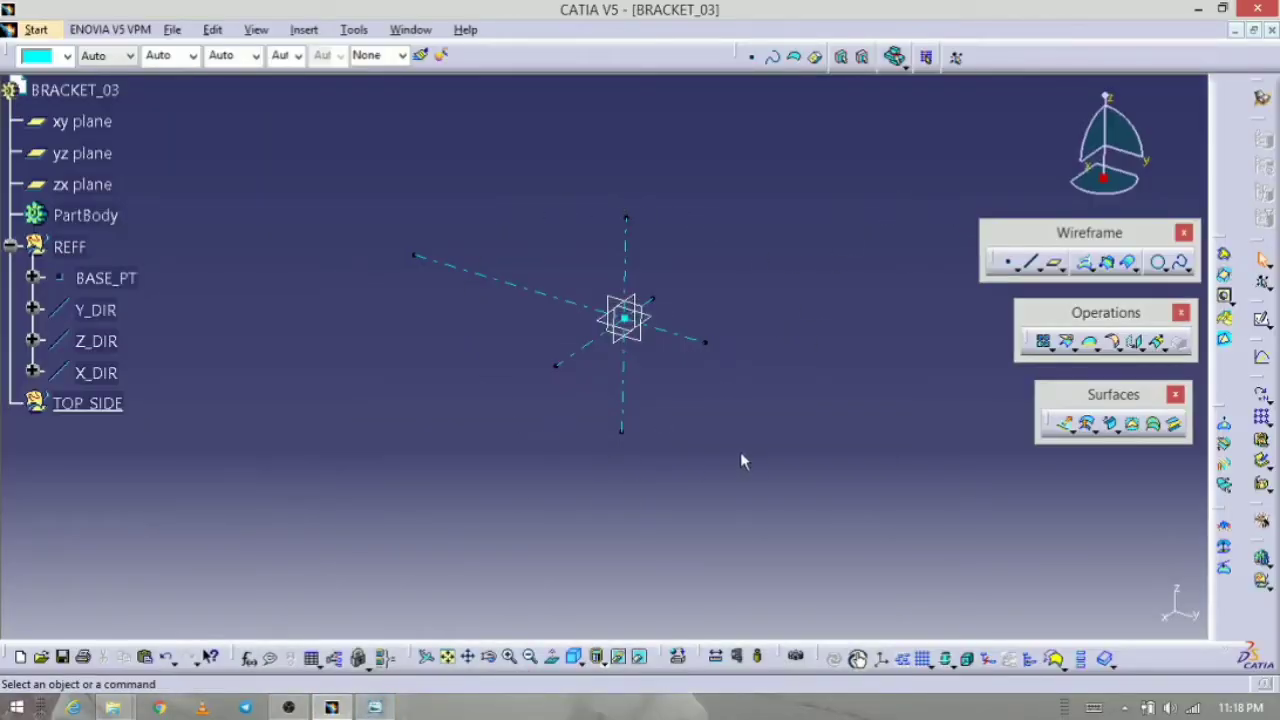
left_click(1065, 423)
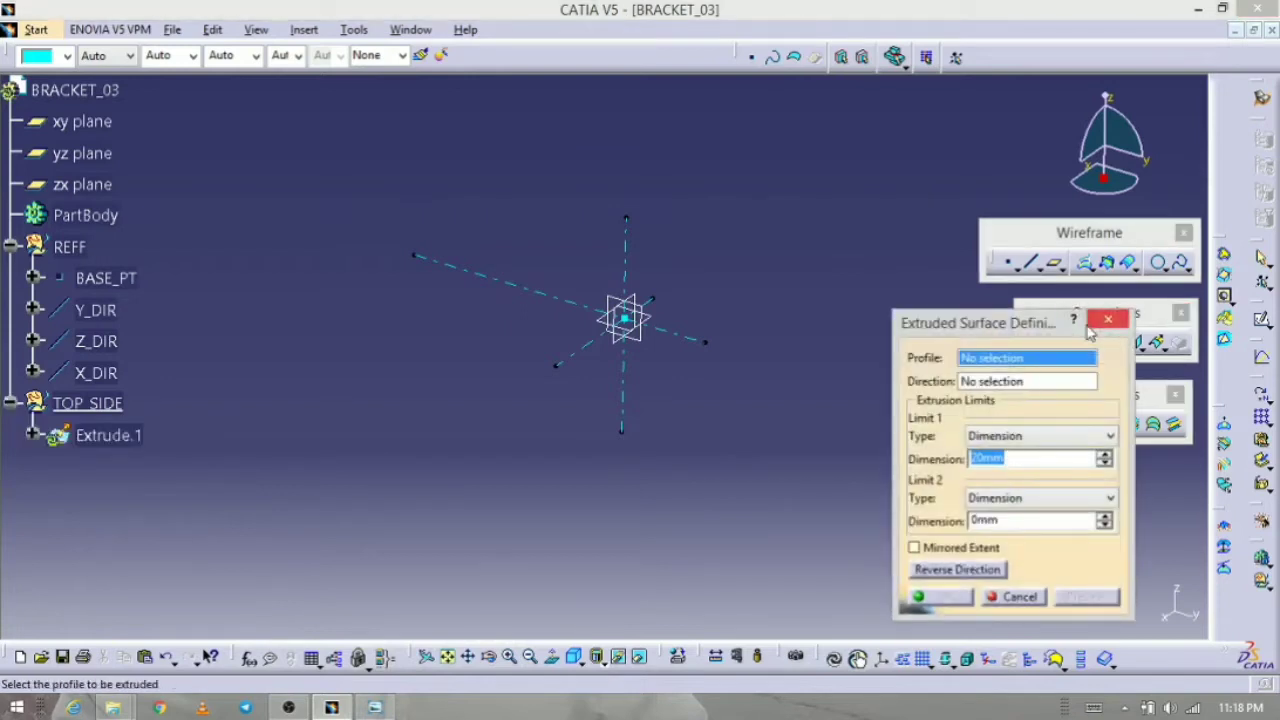
left_click(624, 420)
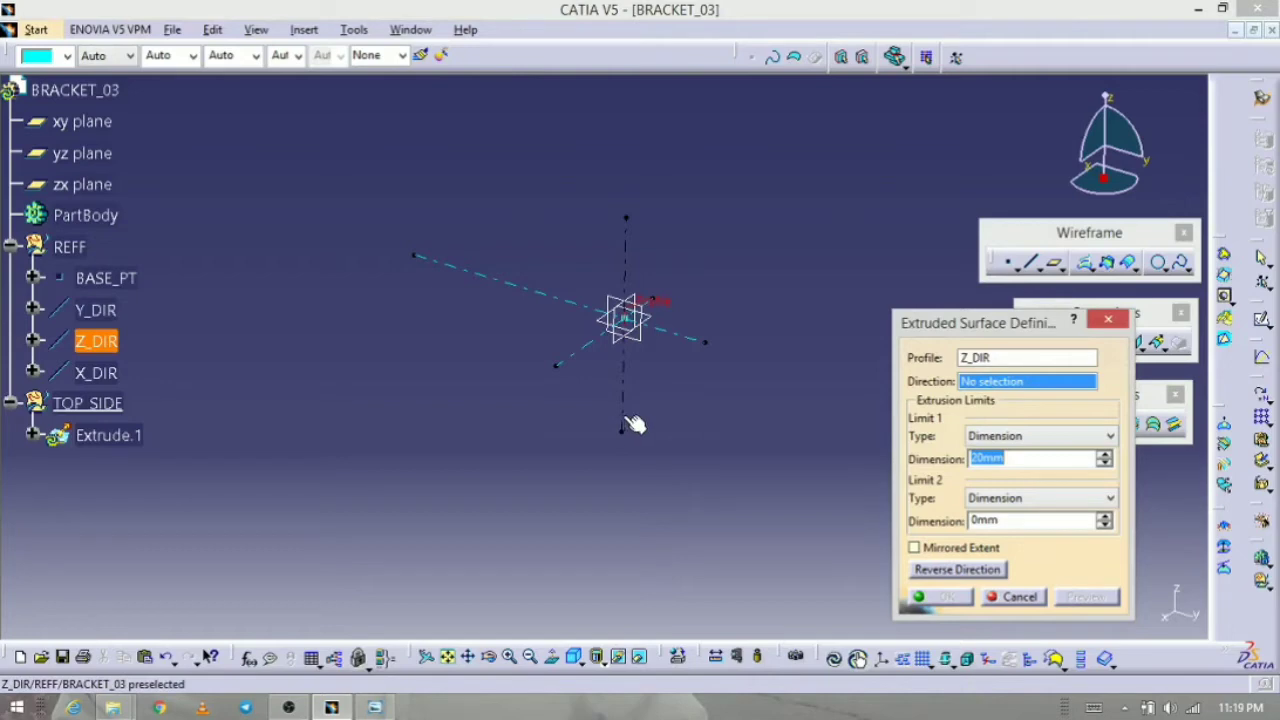
left_click(694, 344)
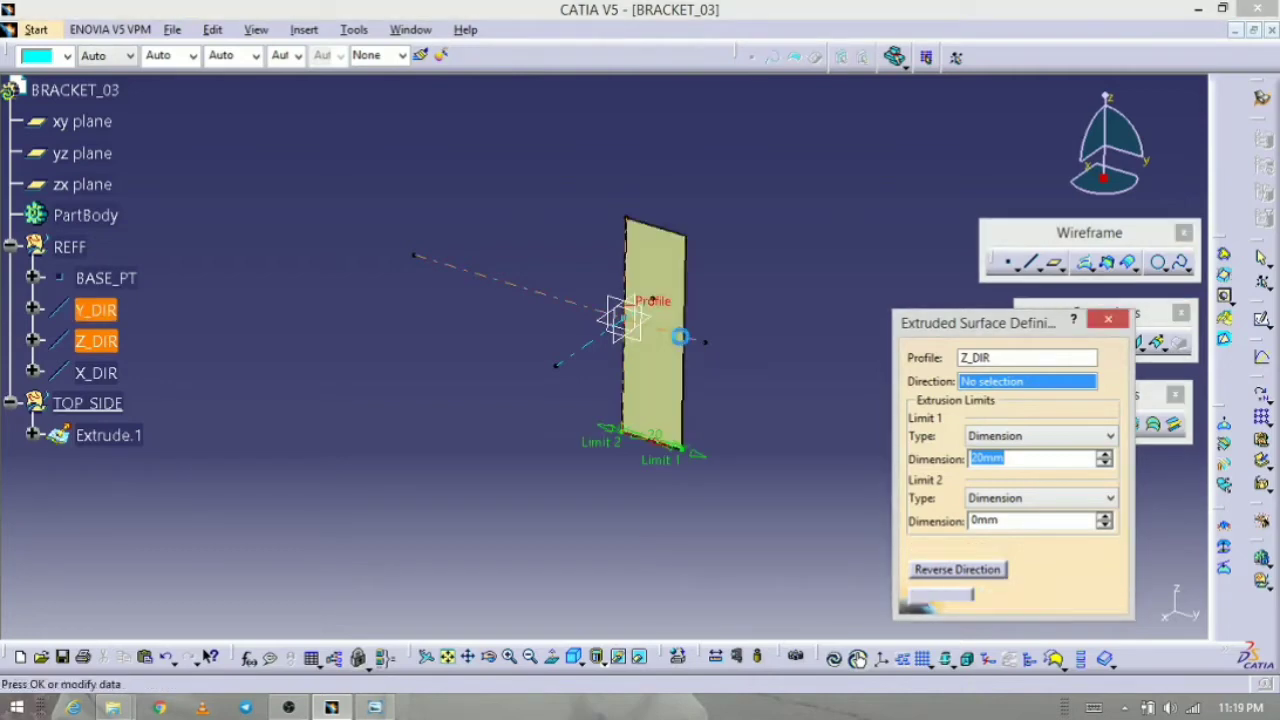
left_click_drag(516, 402, 383, 363)
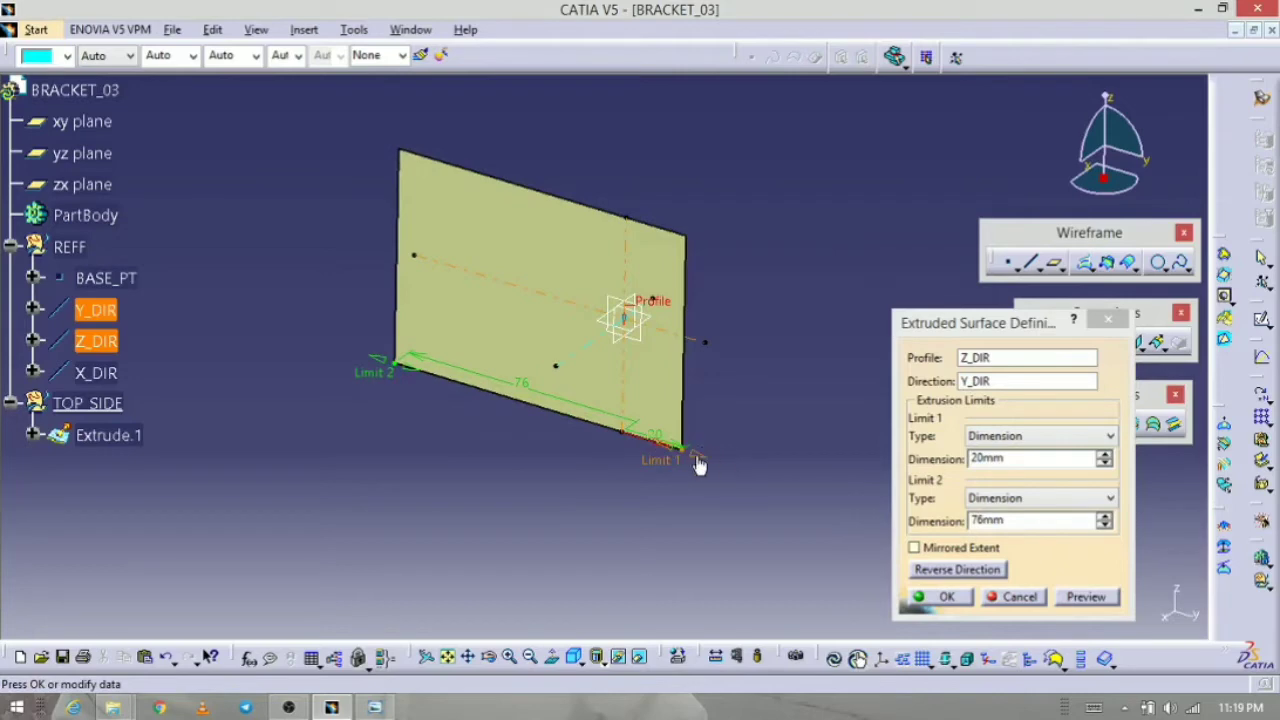
left_click_drag(697, 463, 734, 477)
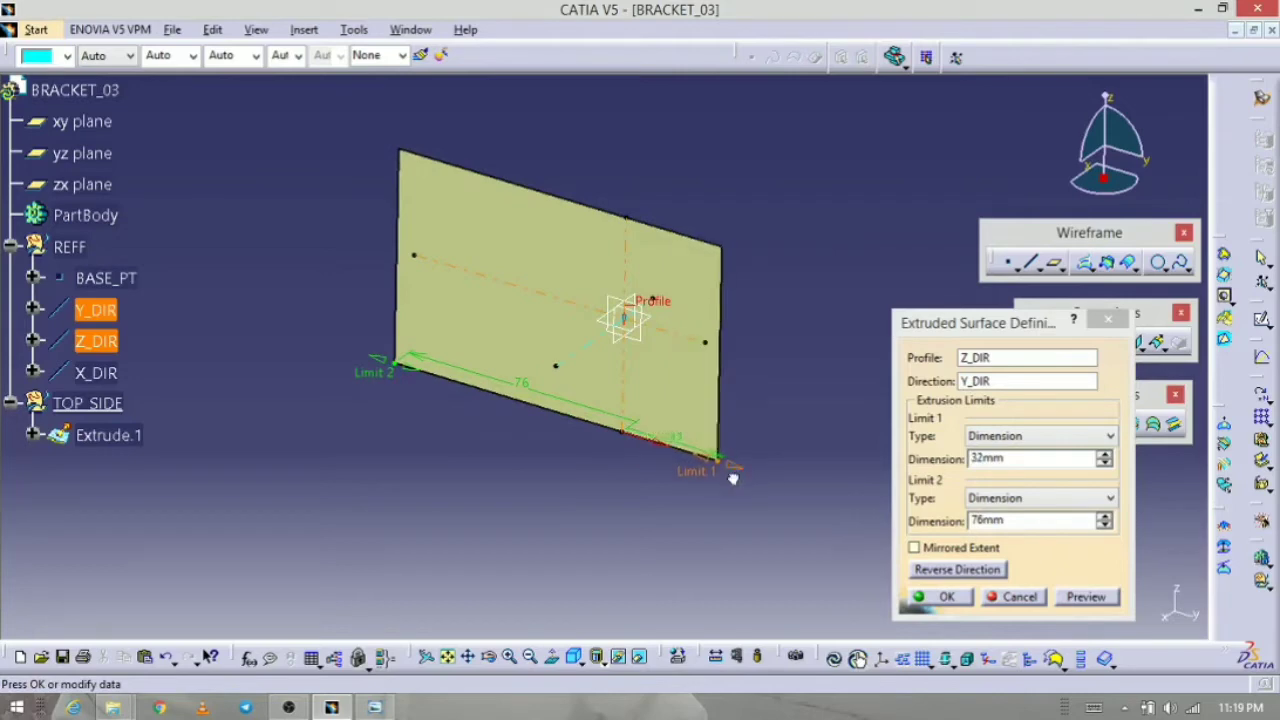
left_click(945, 598)
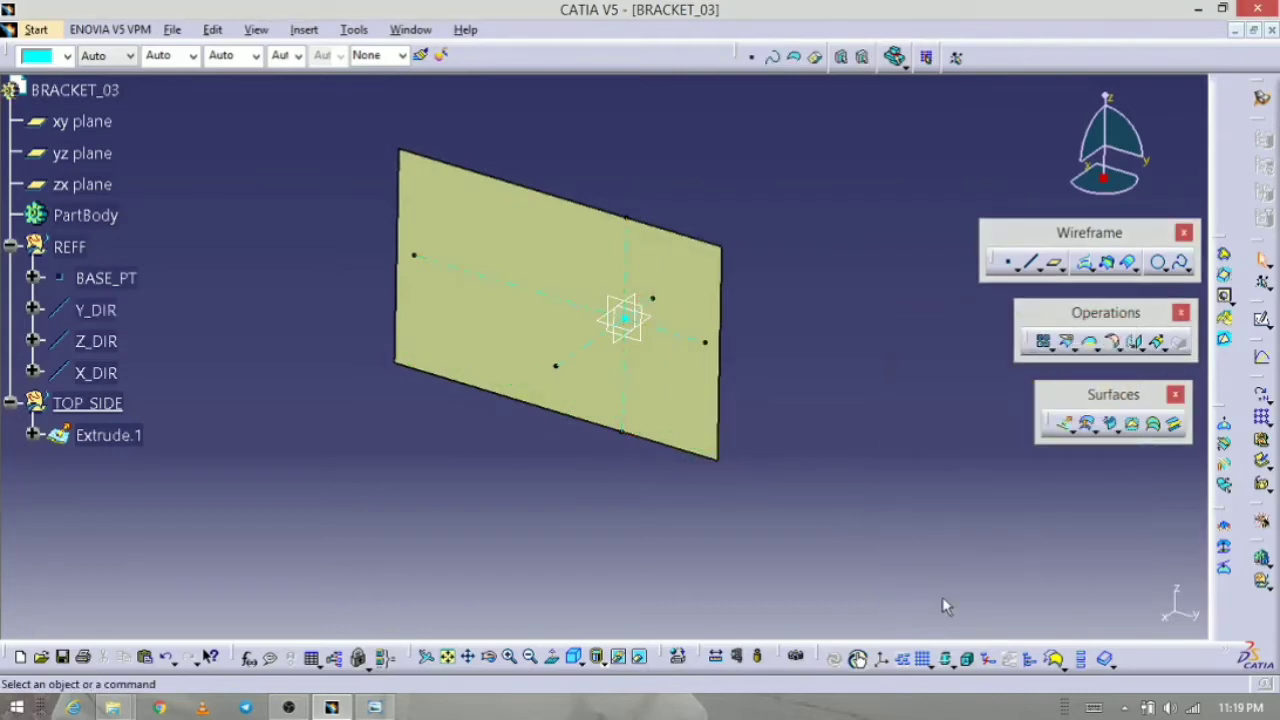
Step: Rename the extruded surface in the TOP_SIDE set as BASE_SRF
left_click(122, 437)
key("alt+Return")
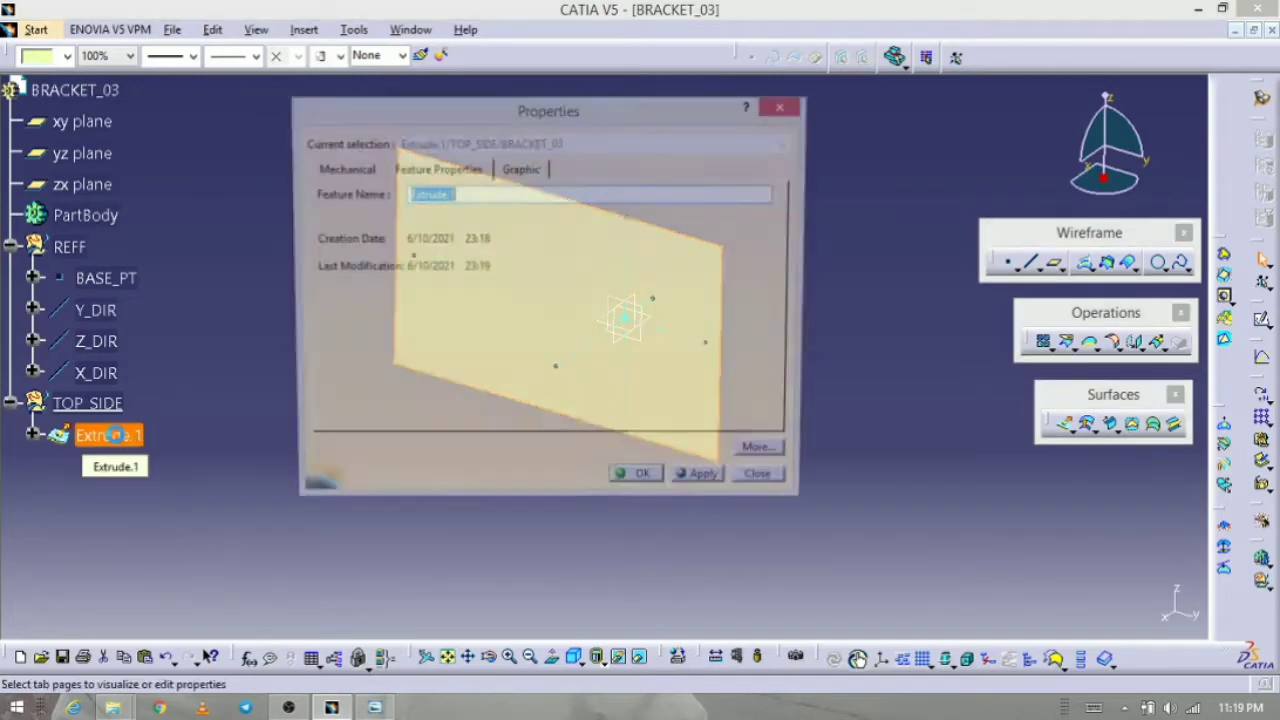
type("BASE_SRF")
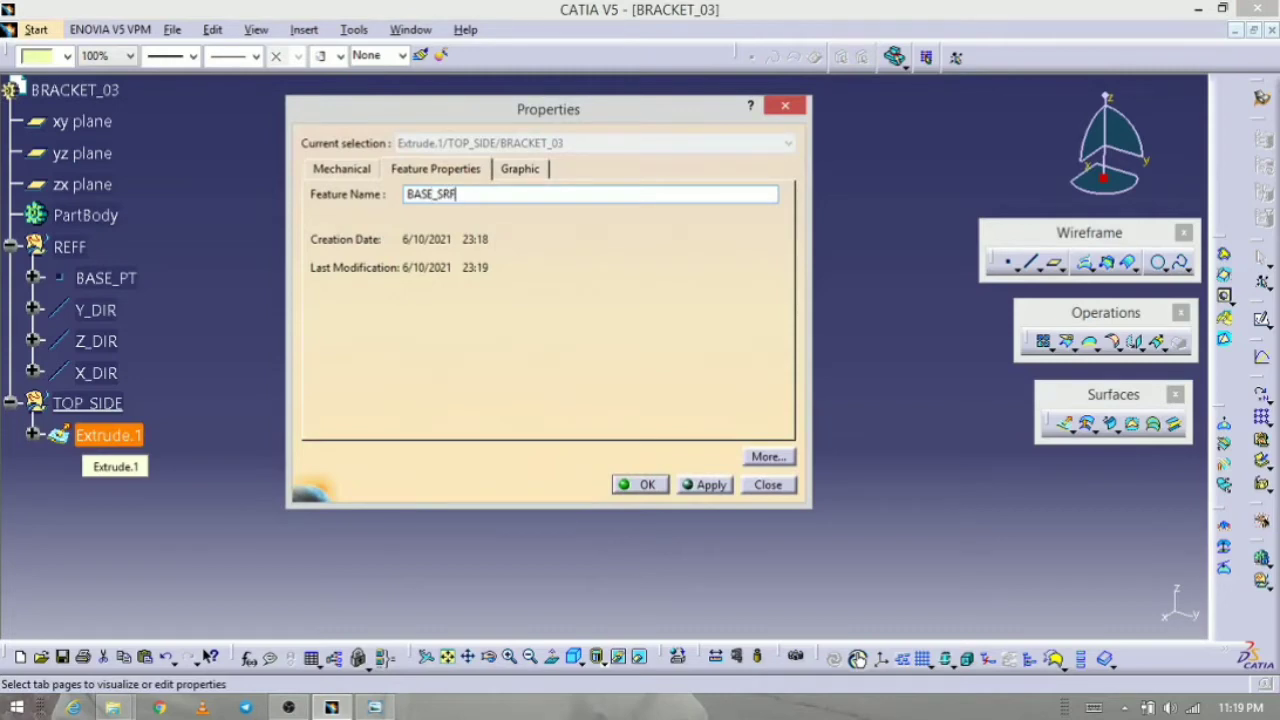
key("Return")
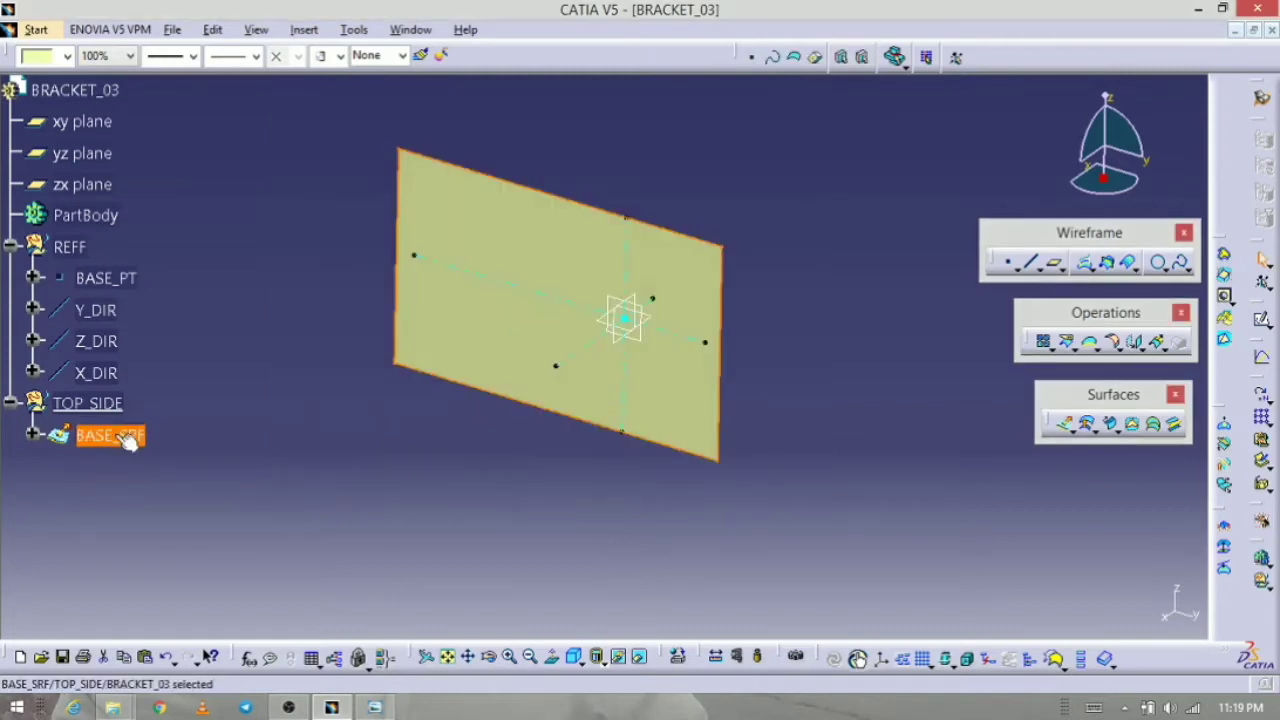
Step: Set the BASE_SRF surface's colour to green and reduce its opacity to make it semi-transparent
left_click(67, 56)
left_click(60, 294)
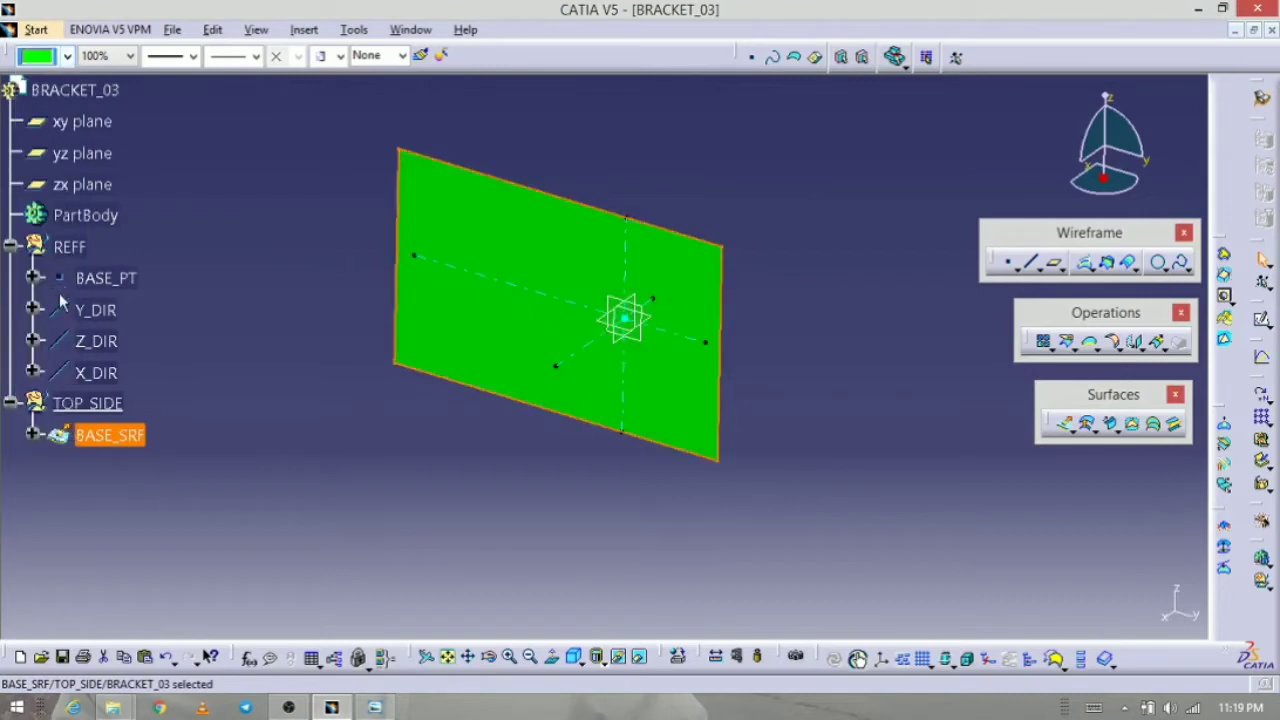
left_click(130, 56)
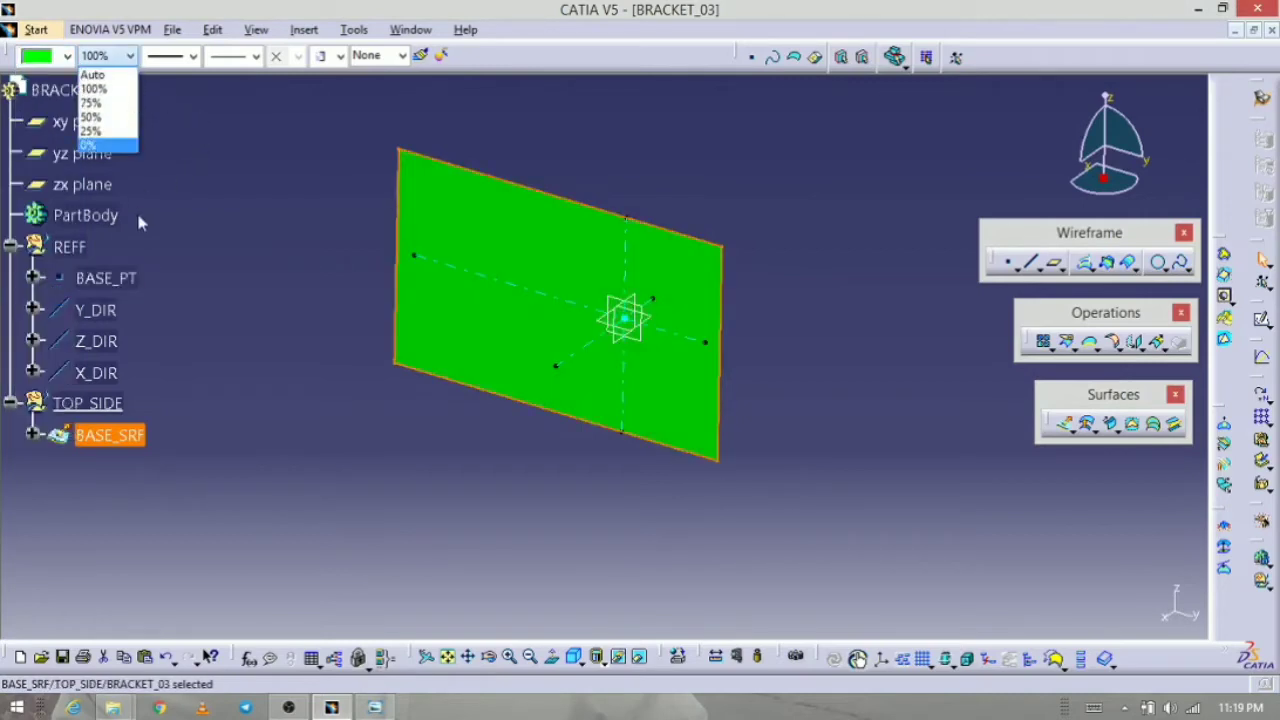
left_click(118, 131)
left_click(534, 523)
middle_click_drag(534, 523, 491, 537)
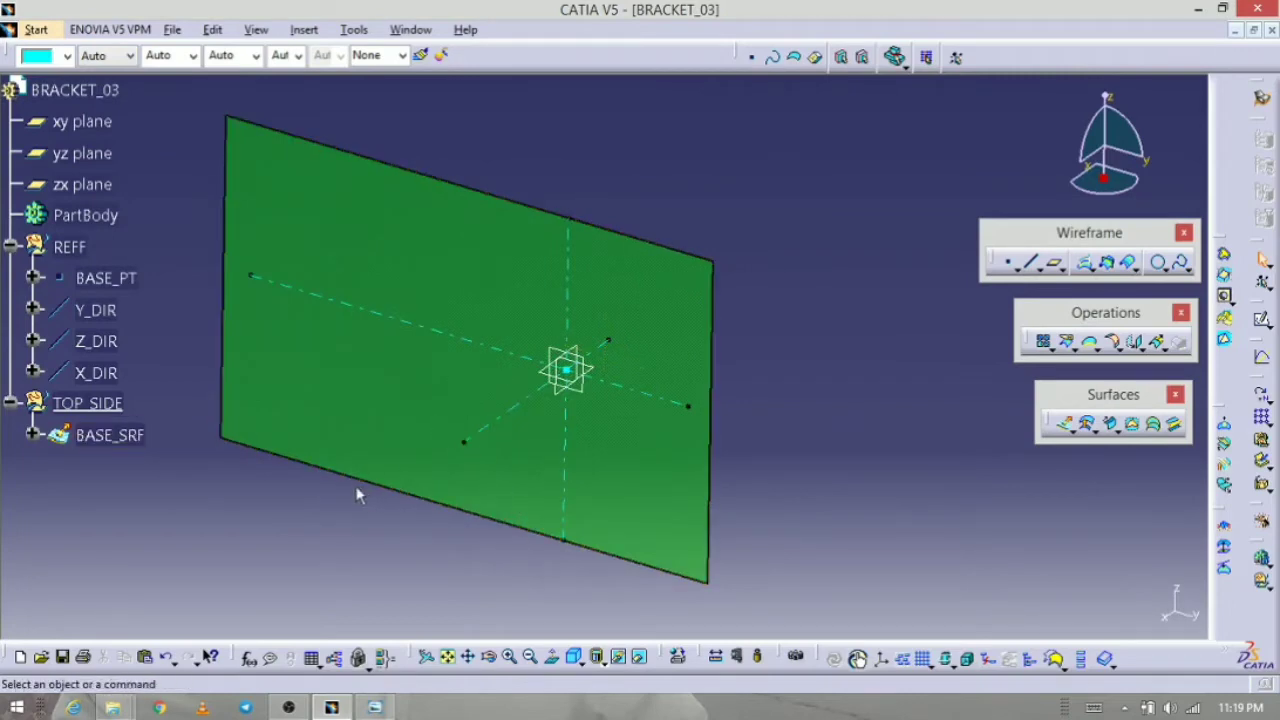
middle_click_drag(472, 580, 478, 605)
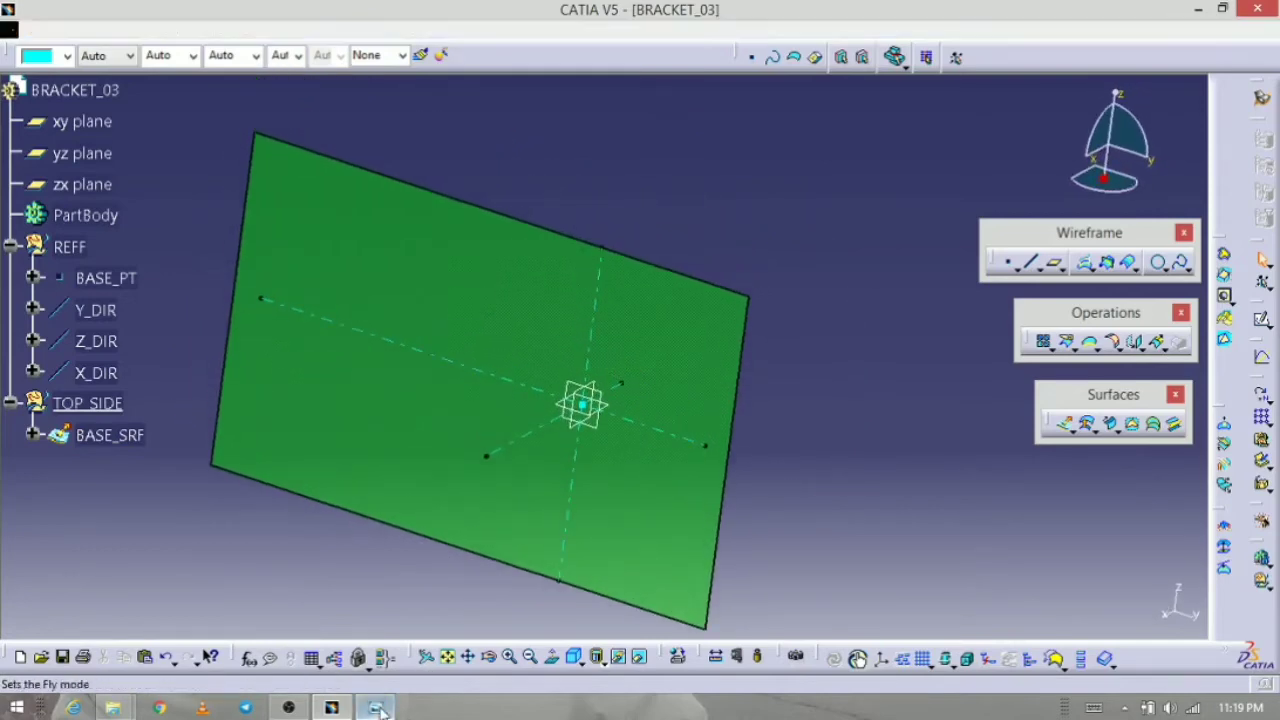
Step: Consult the bracket drawing and create a curve parallel to Z_DIR on BASE_SRF, offset 10 mm in the positive Y direction
left_click(378, 708)
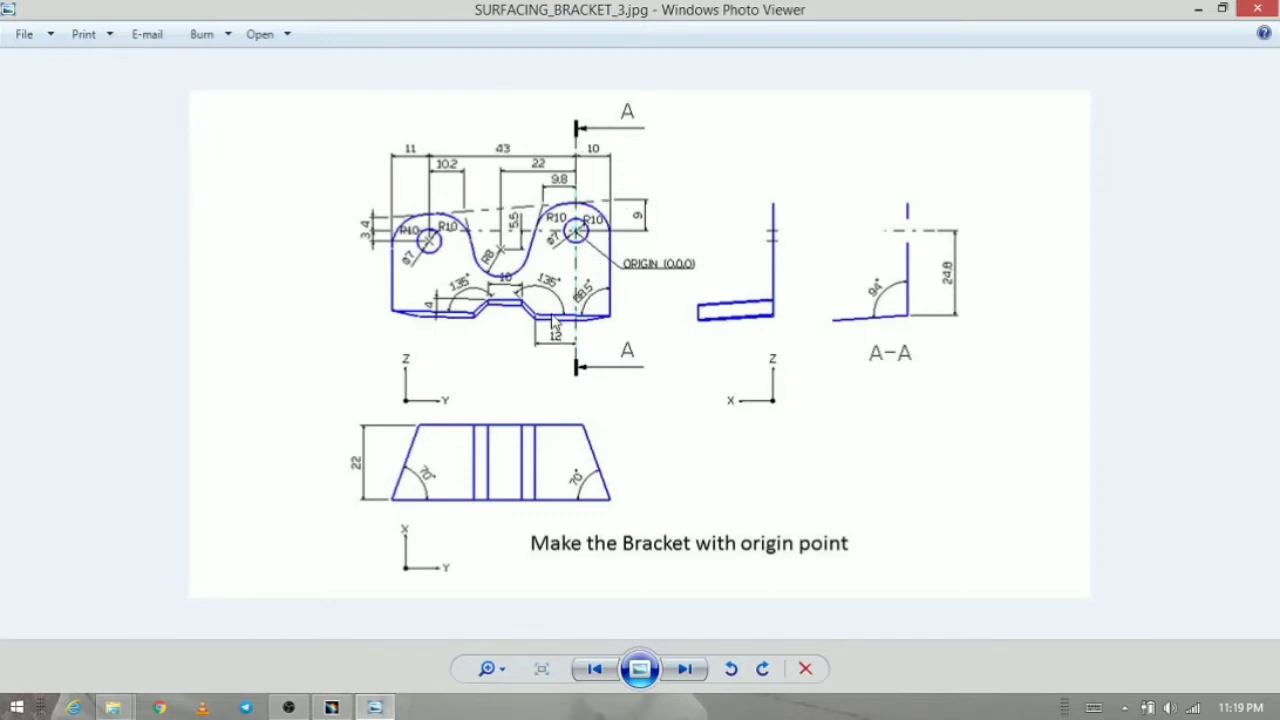
left_click(381, 710)
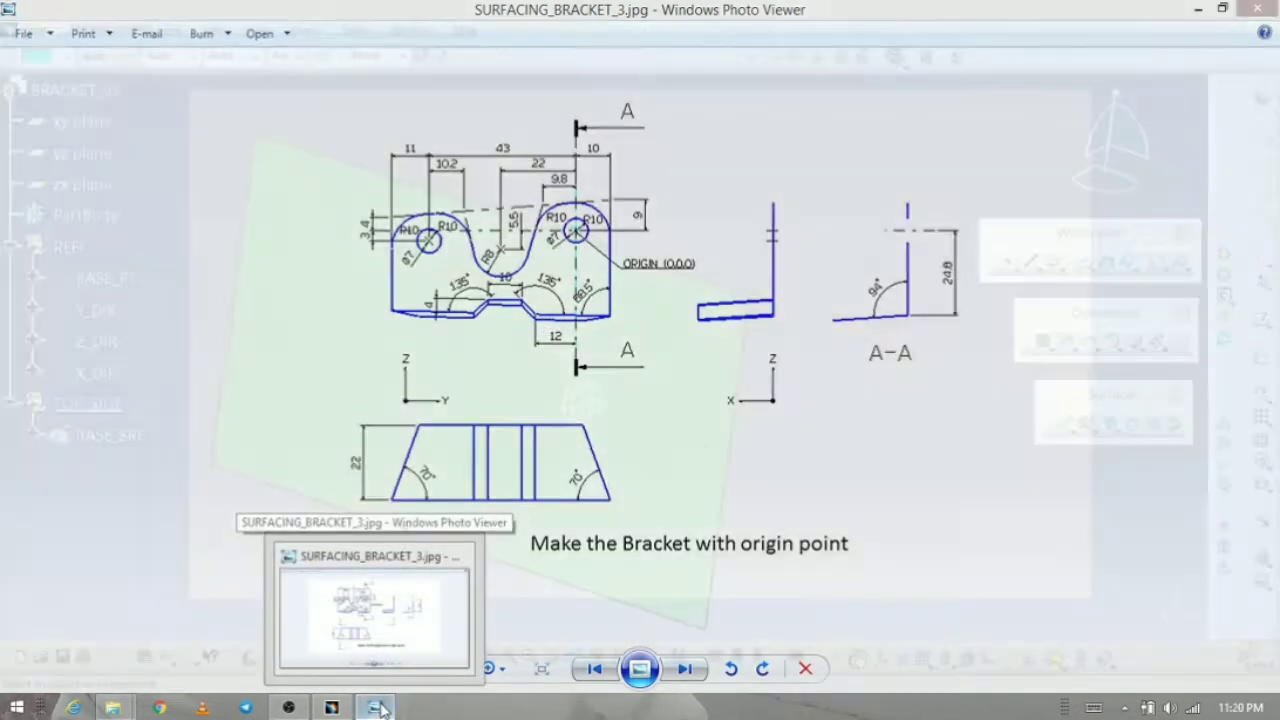
middle_click_drag(675, 373, 705, 306)
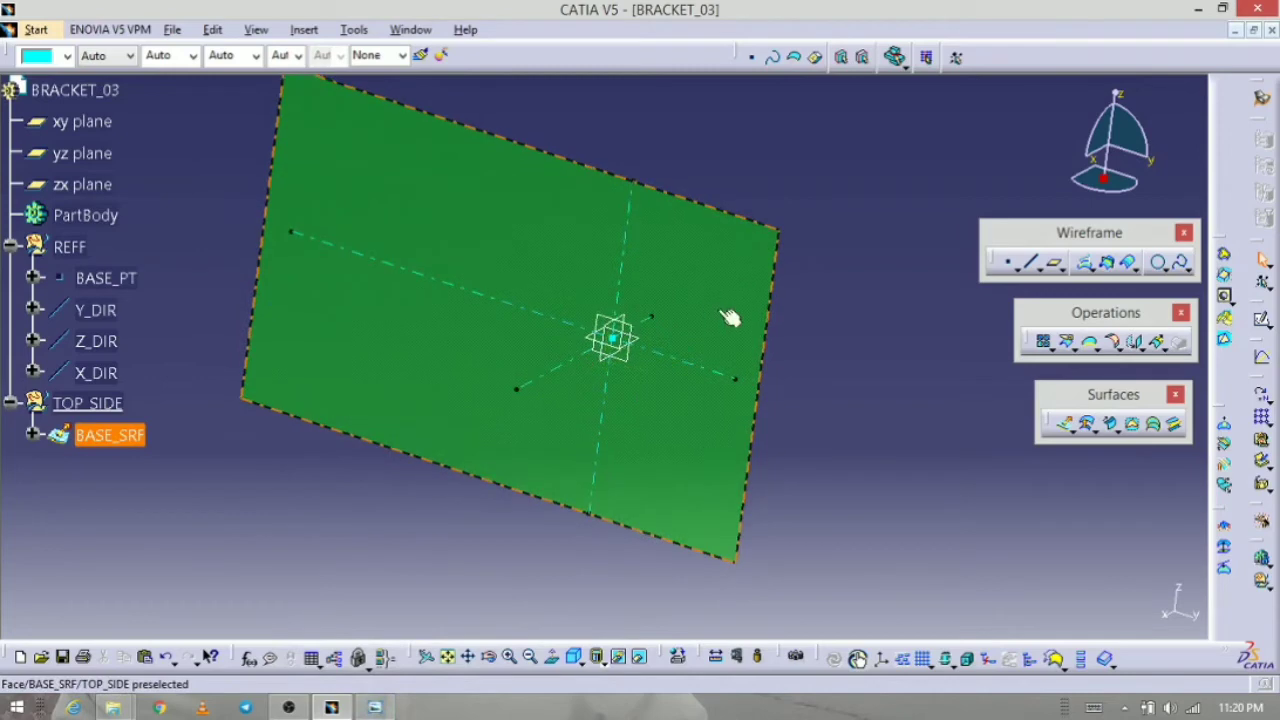
left_click(1127, 264)
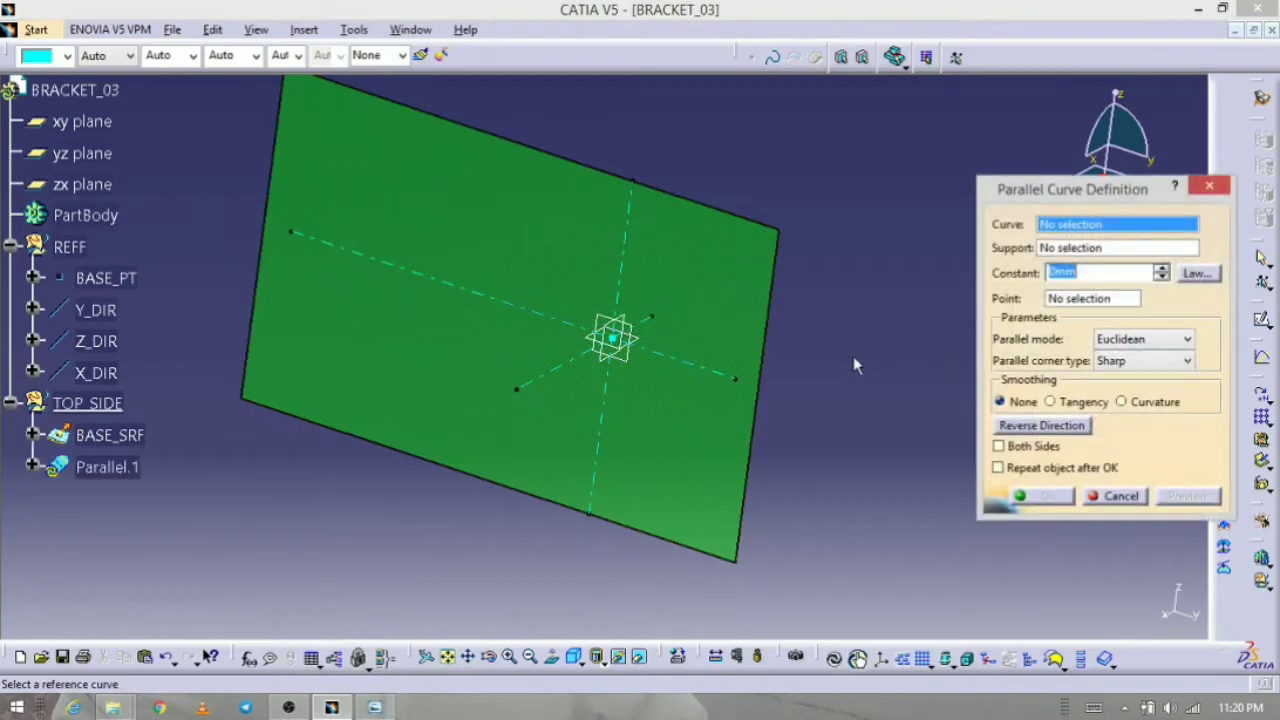
left_click(633, 291)
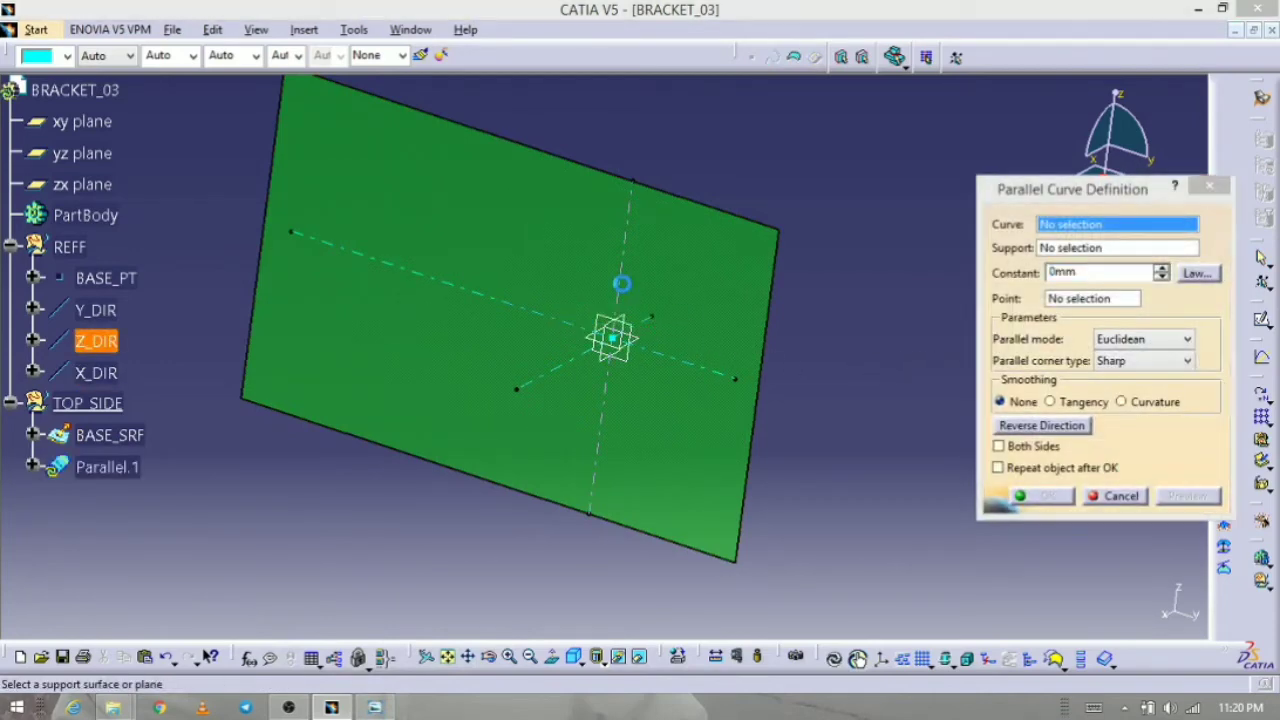
left_click(680, 413)
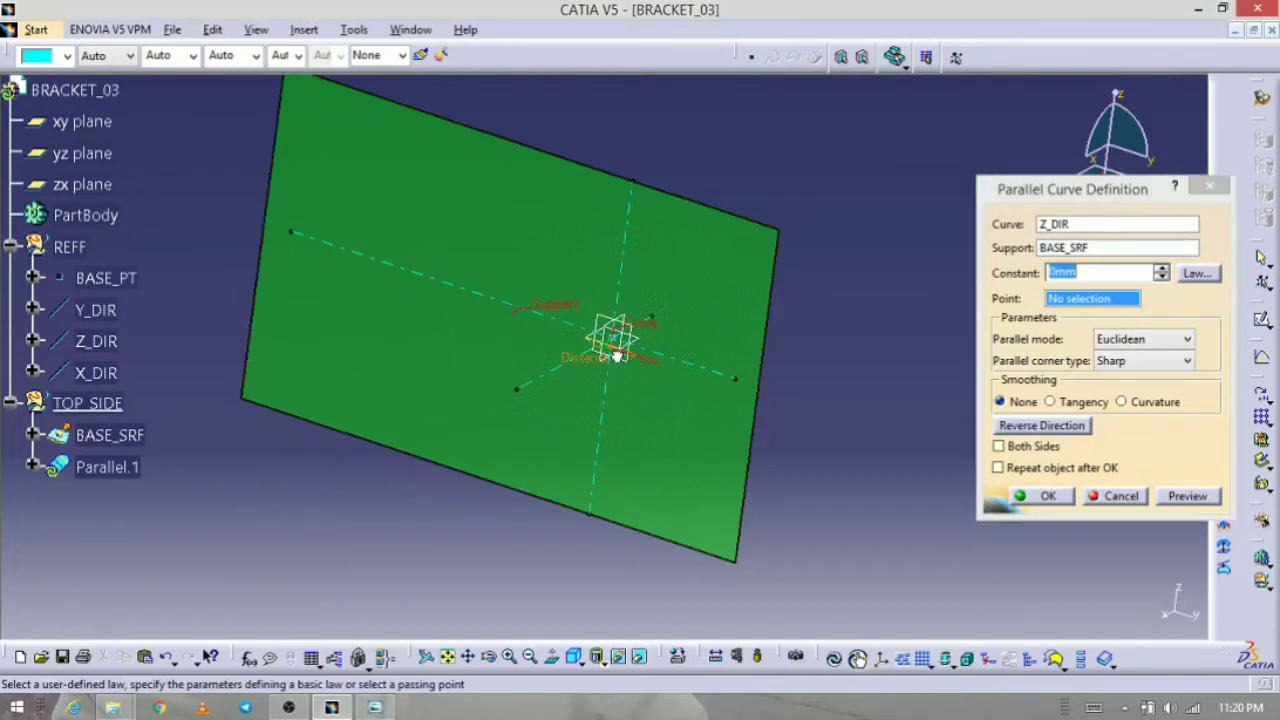
left_click_drag(617, 356, 672, 406)
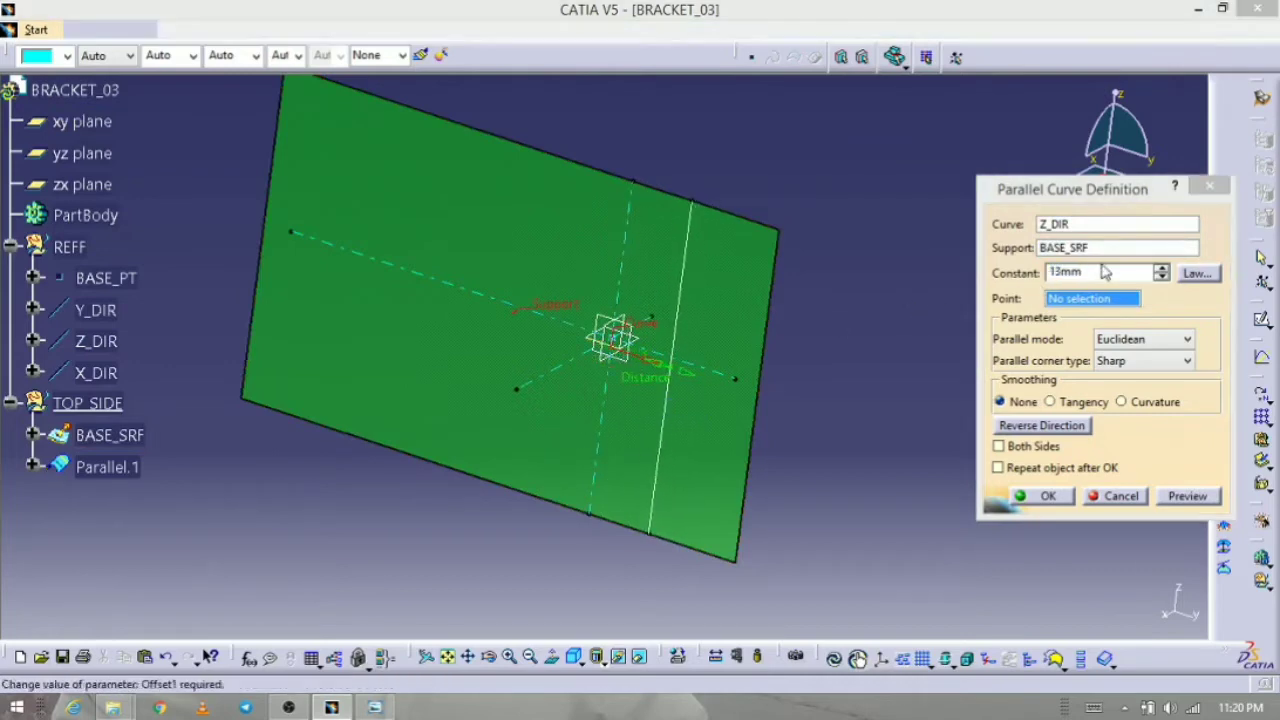
left_click_drag(1105, 272, 993, 282)
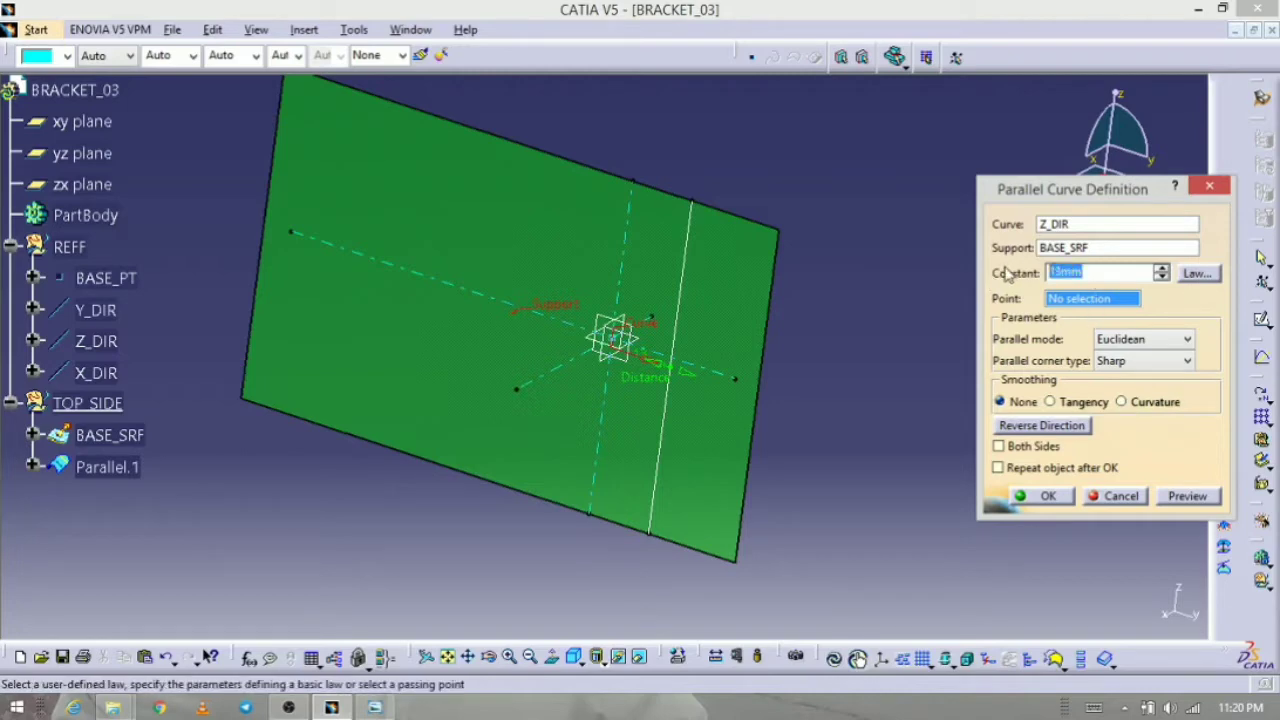
type("10")
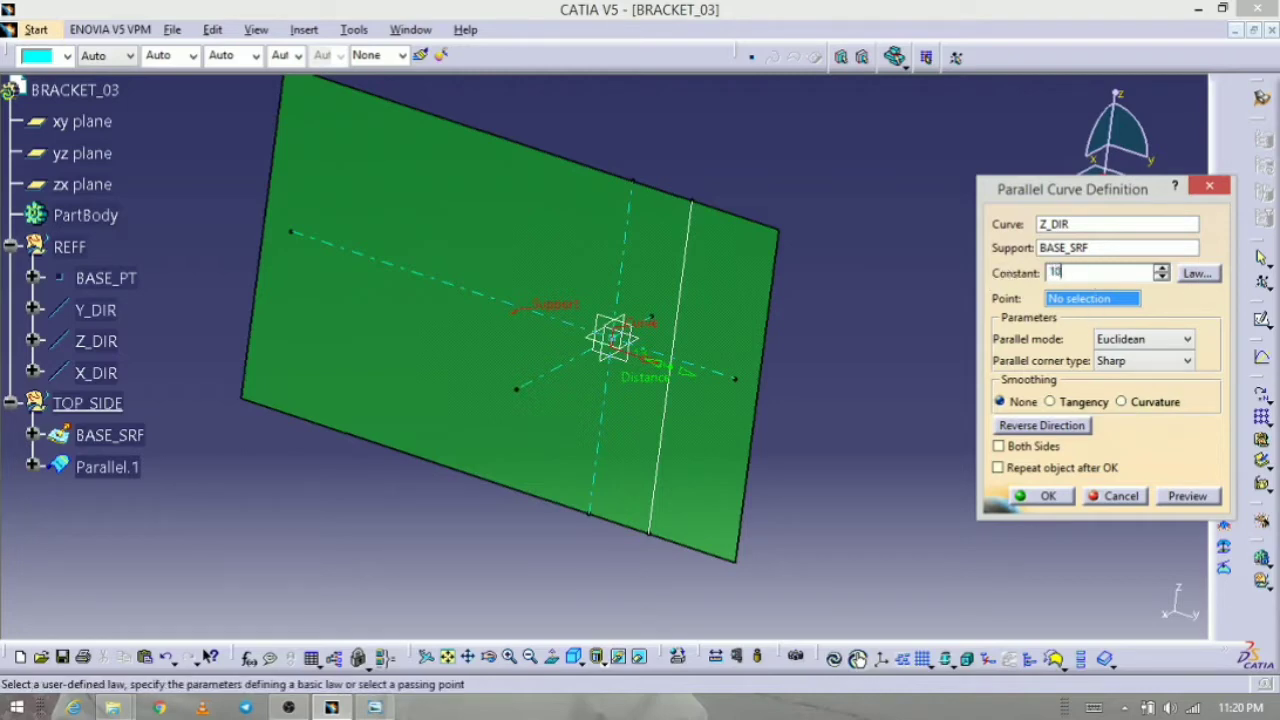
left_click(1187, 495)
left_click(1058, 500)
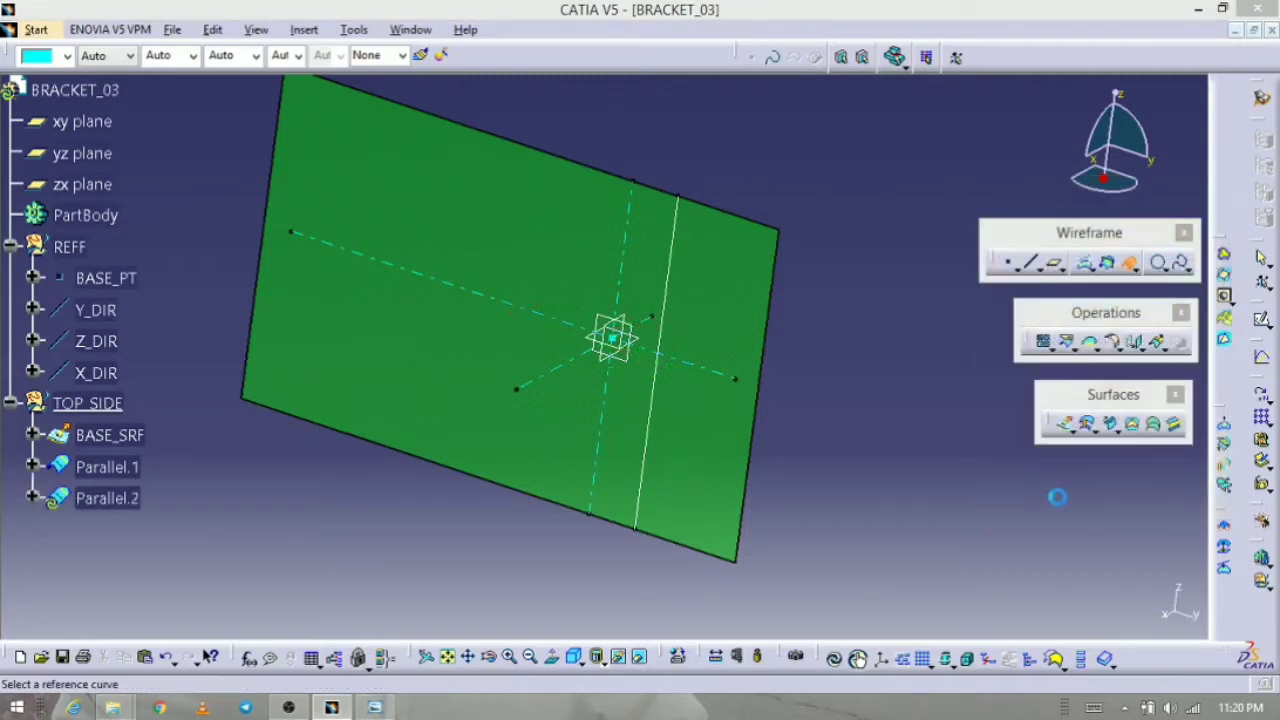
Step: Check the drawing and create a curve parallel to Y_DIR on BASE_SRF, with the direction reversed to offset it 9 mm upward
left_click(368, 708)
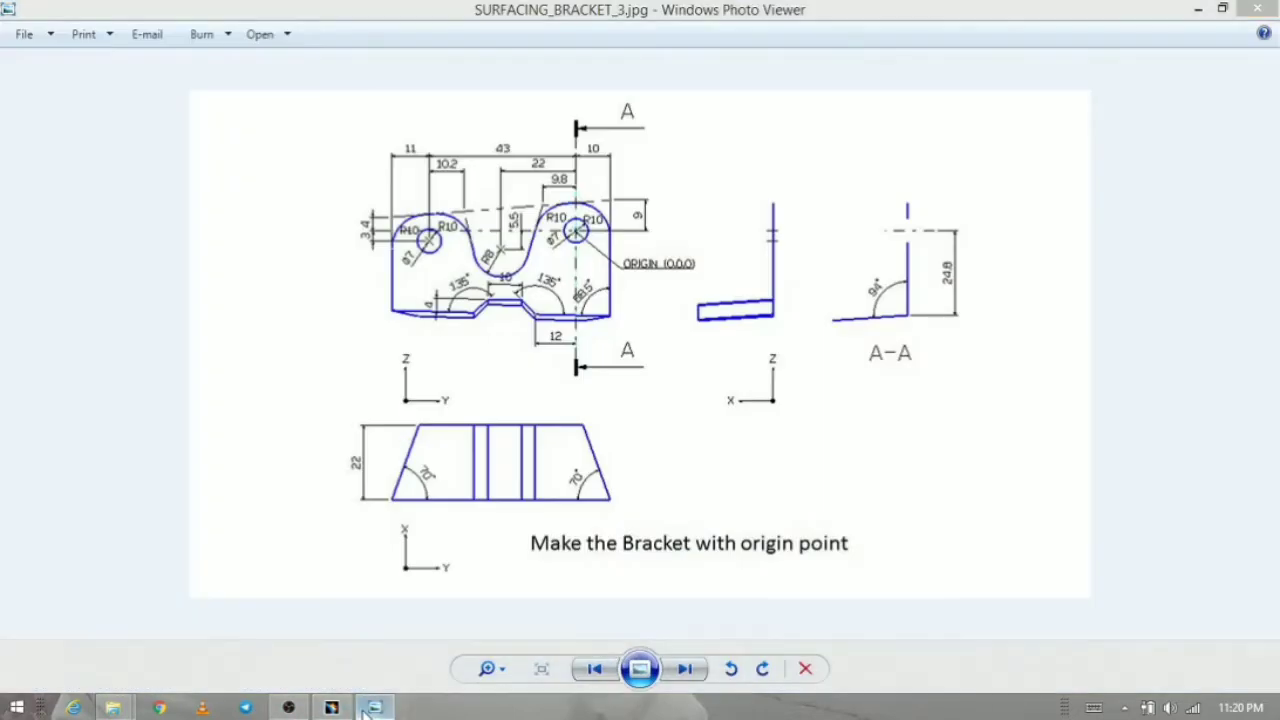
left_click(368, 708)
left_click(709, 377)
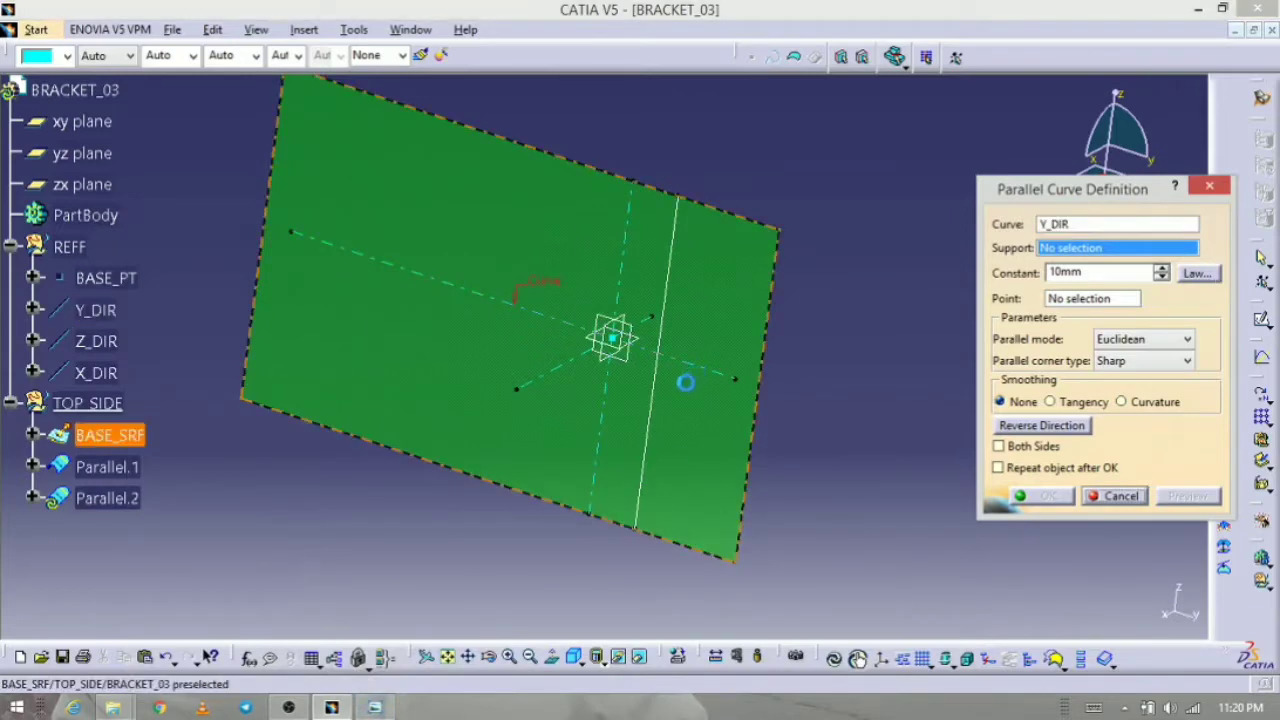
left_click(685, 453)
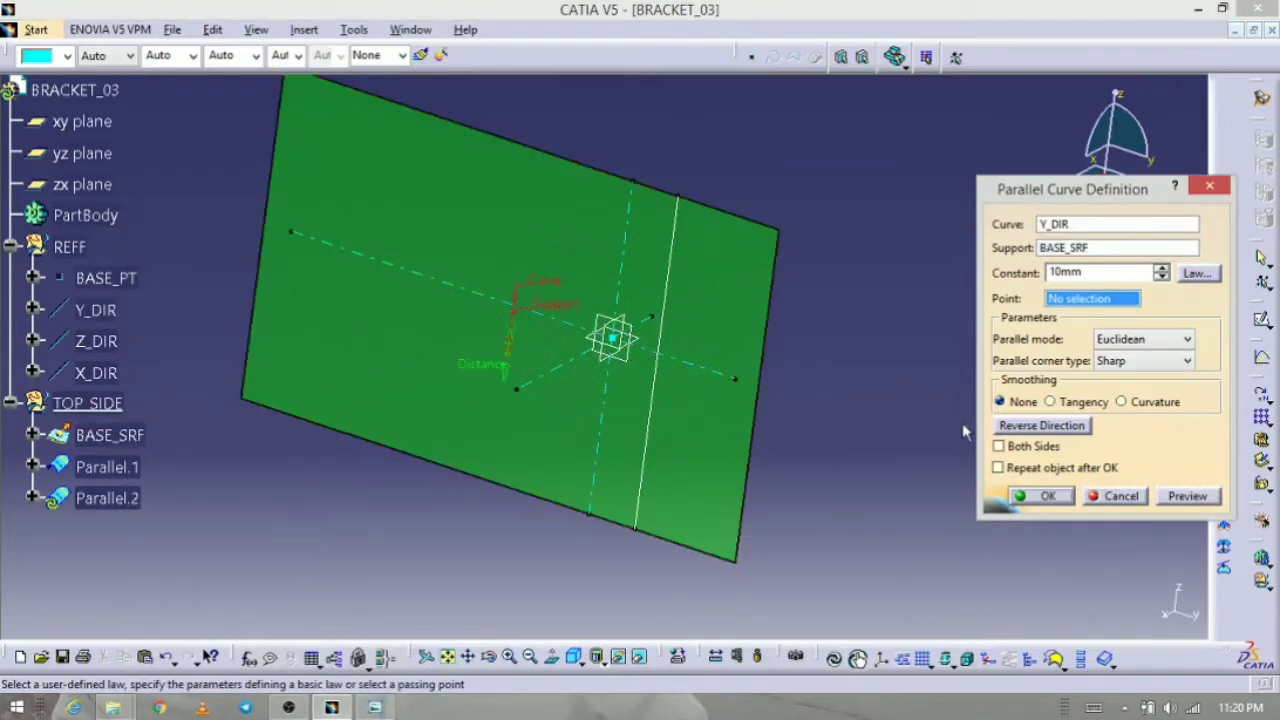
left_click(1043, 426)
left_click_drag(1089, 272, 998, 278)
type("9")
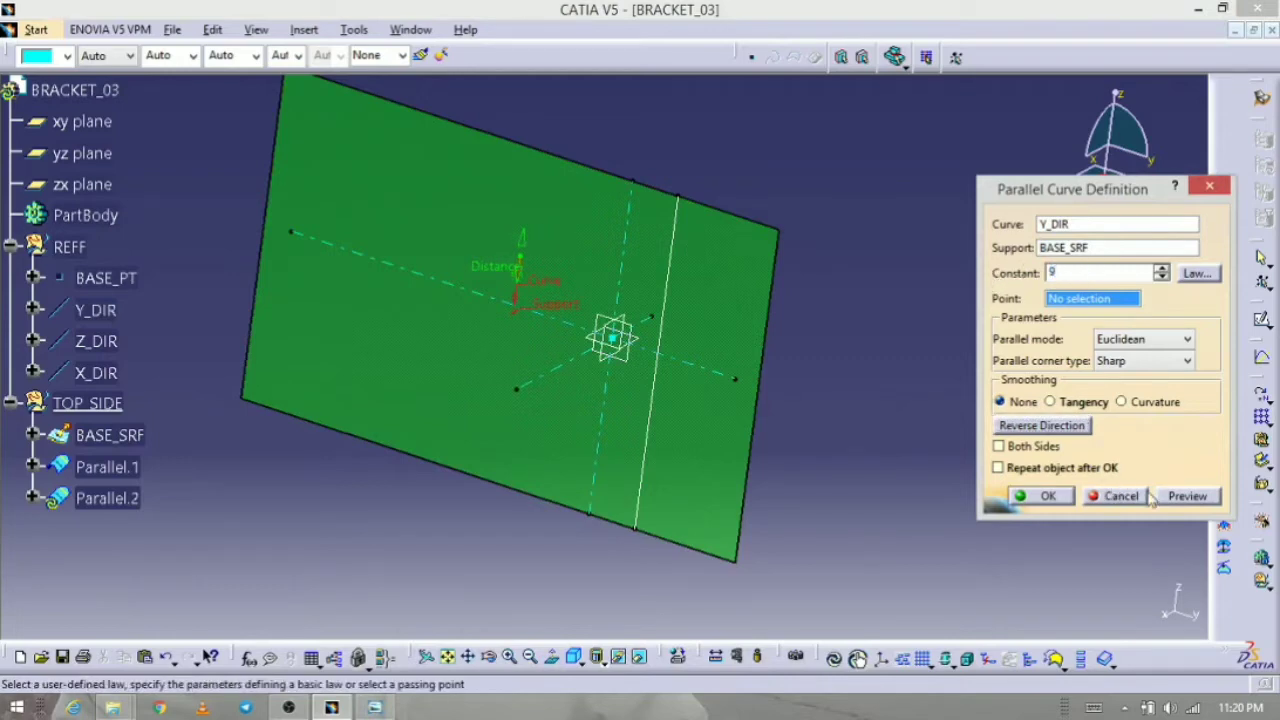
left_click(1188, 497)
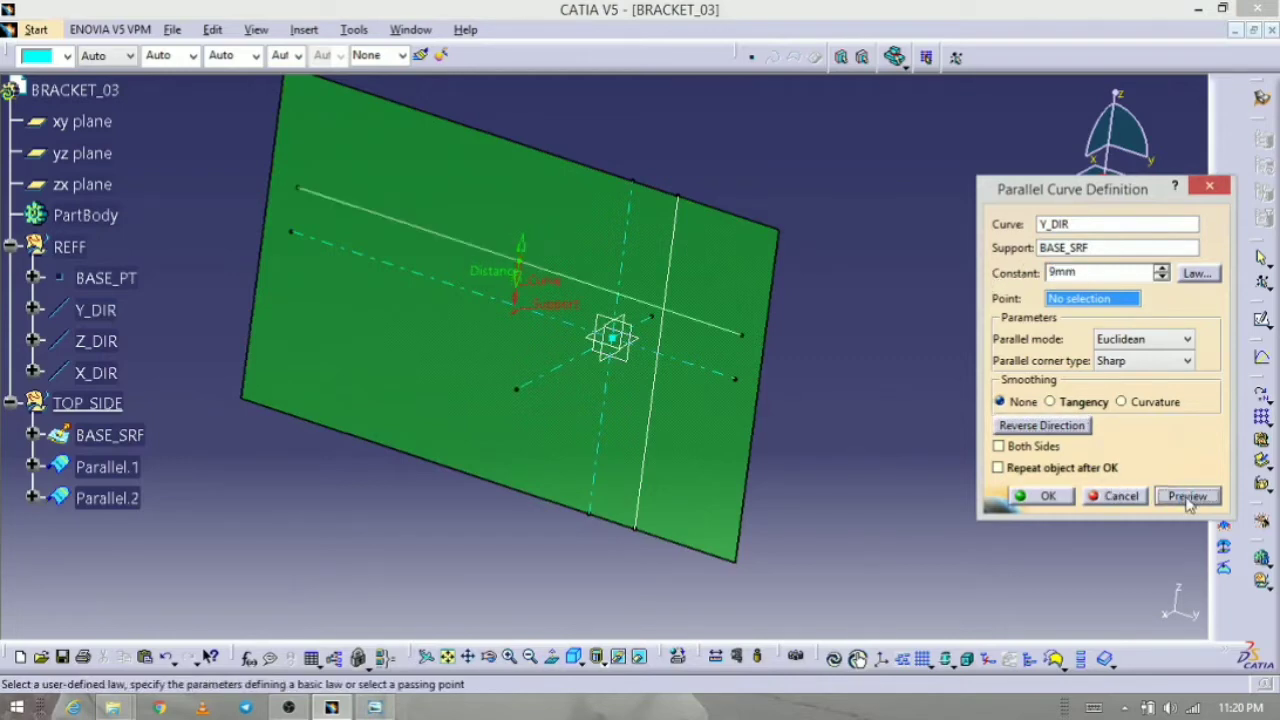
left_click(1045, 496)
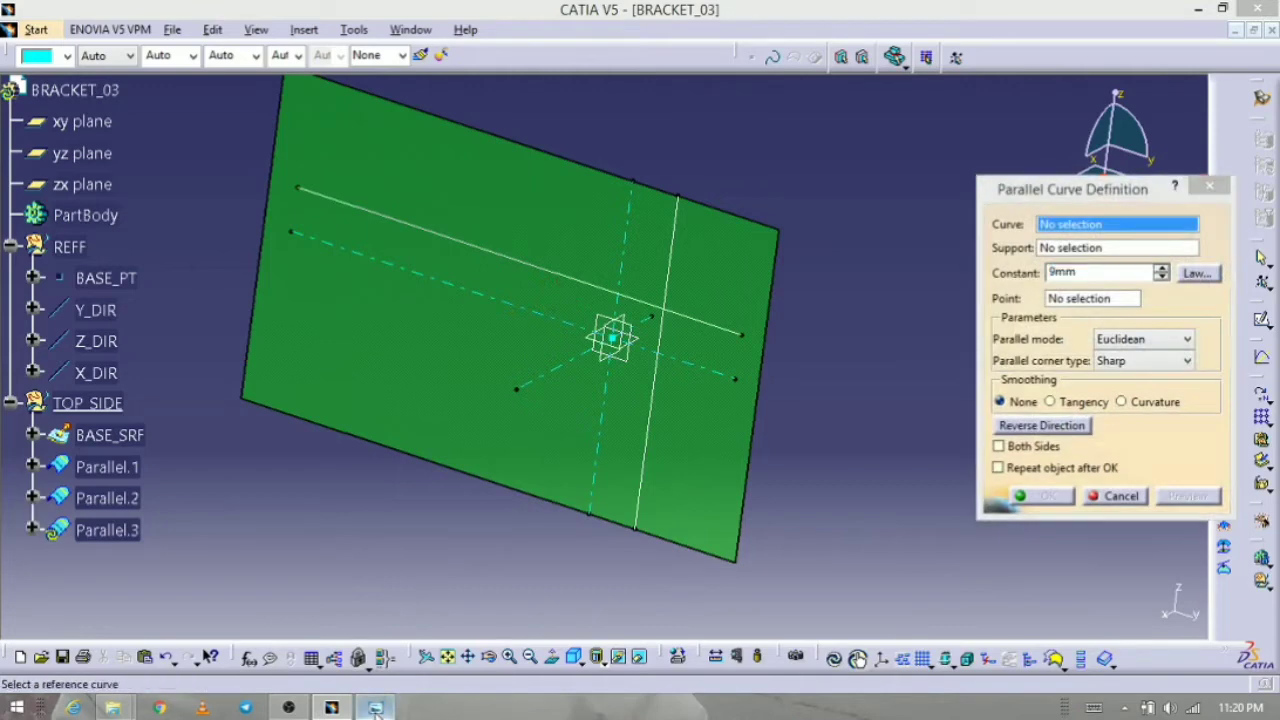
Step: Check the drawing and create a parallel curve of Z_DIR on BASE_SRF, reversed to offset 43 mm in the negative Y direction
left_click(375, 708)
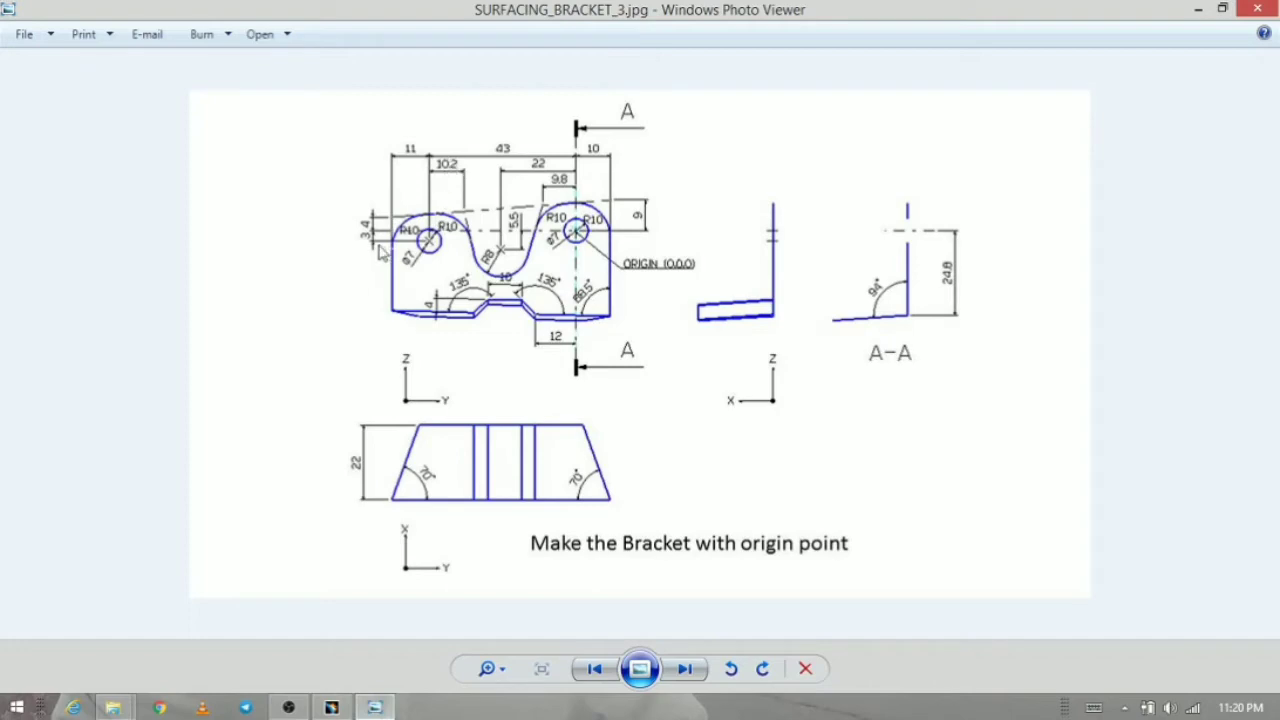
left_click(383, 708)
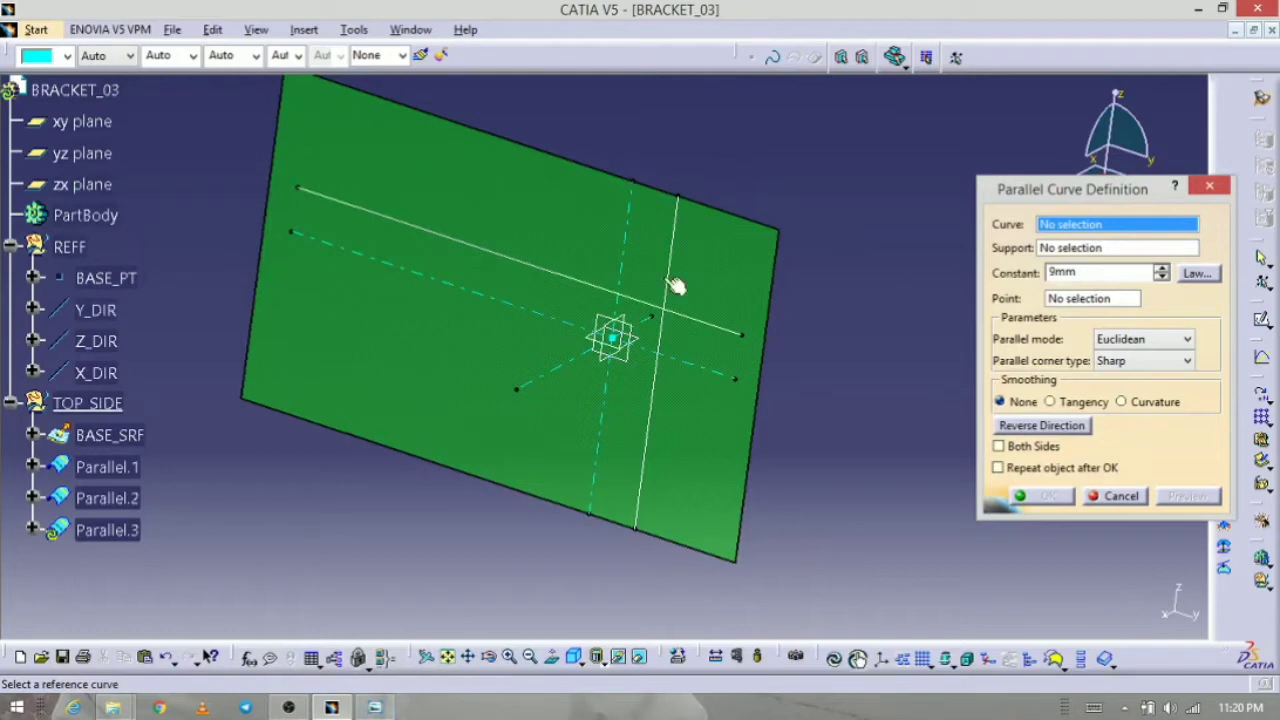
left_click(630, 255)
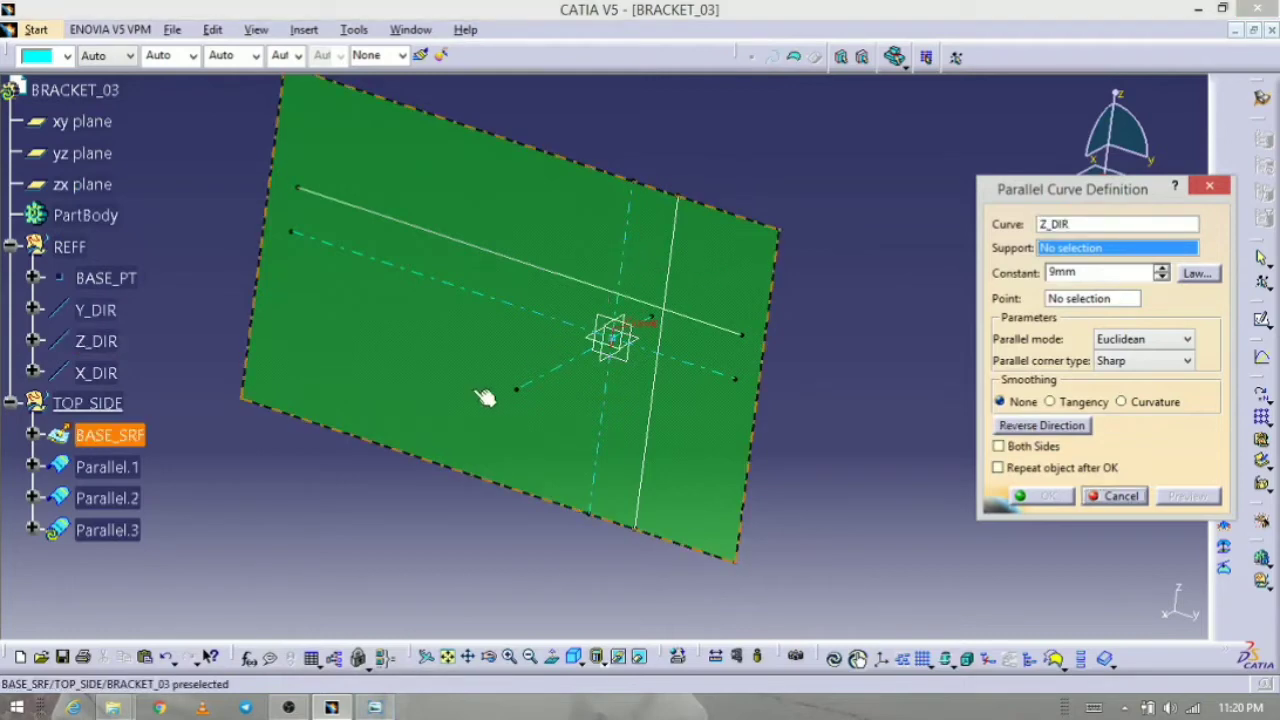
left_click(442, 385)
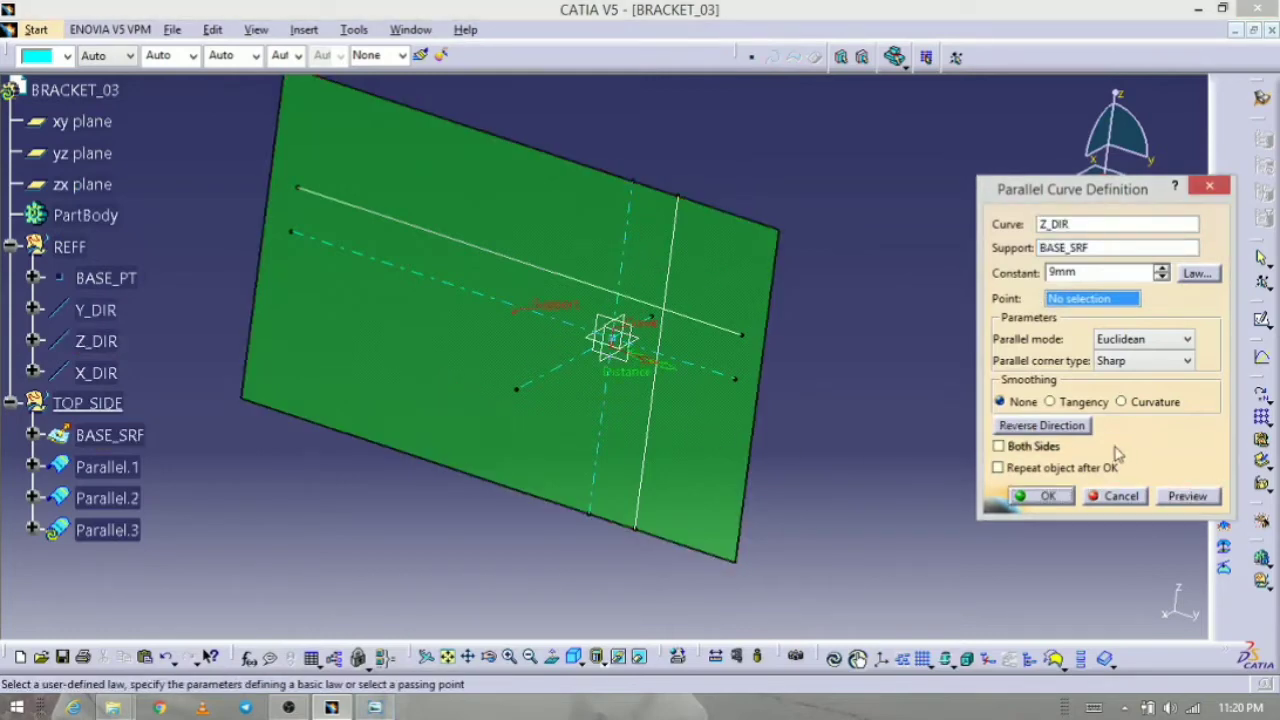
left_click(1042, 425)
left_click_drag(565, 343, 378, 350)
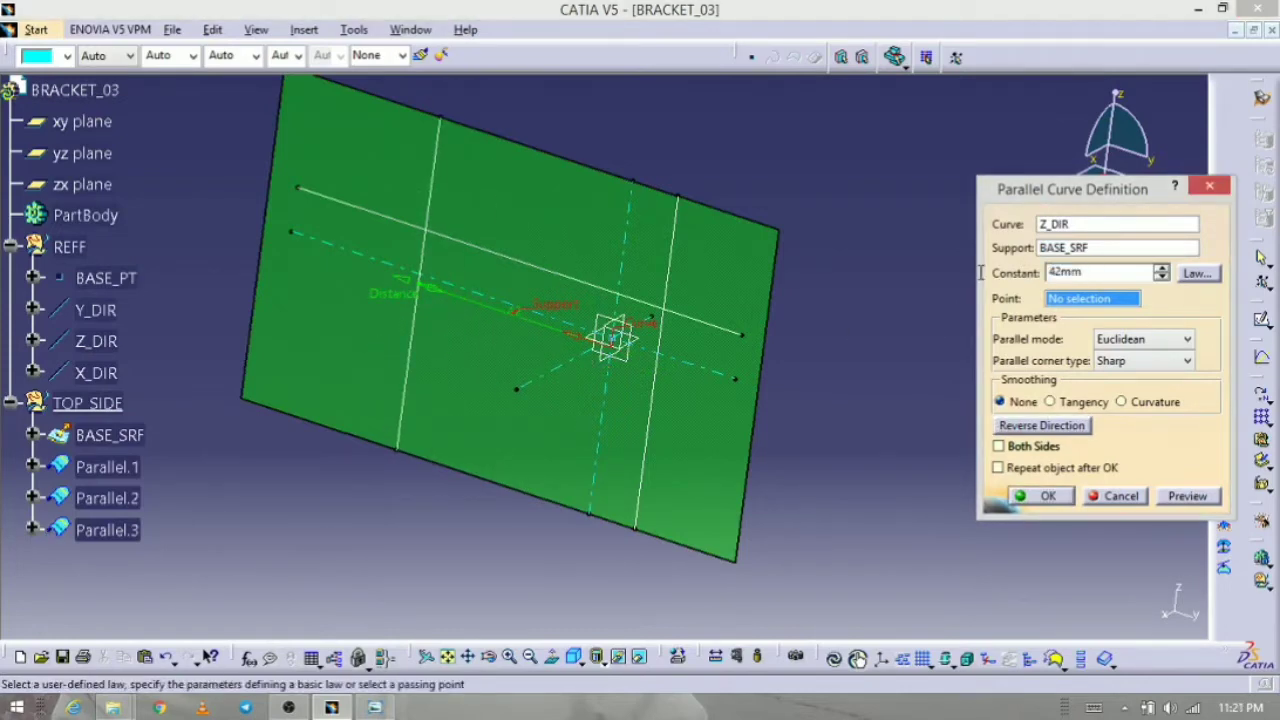
double_click(1098, 268)
type("45")
key("Return")
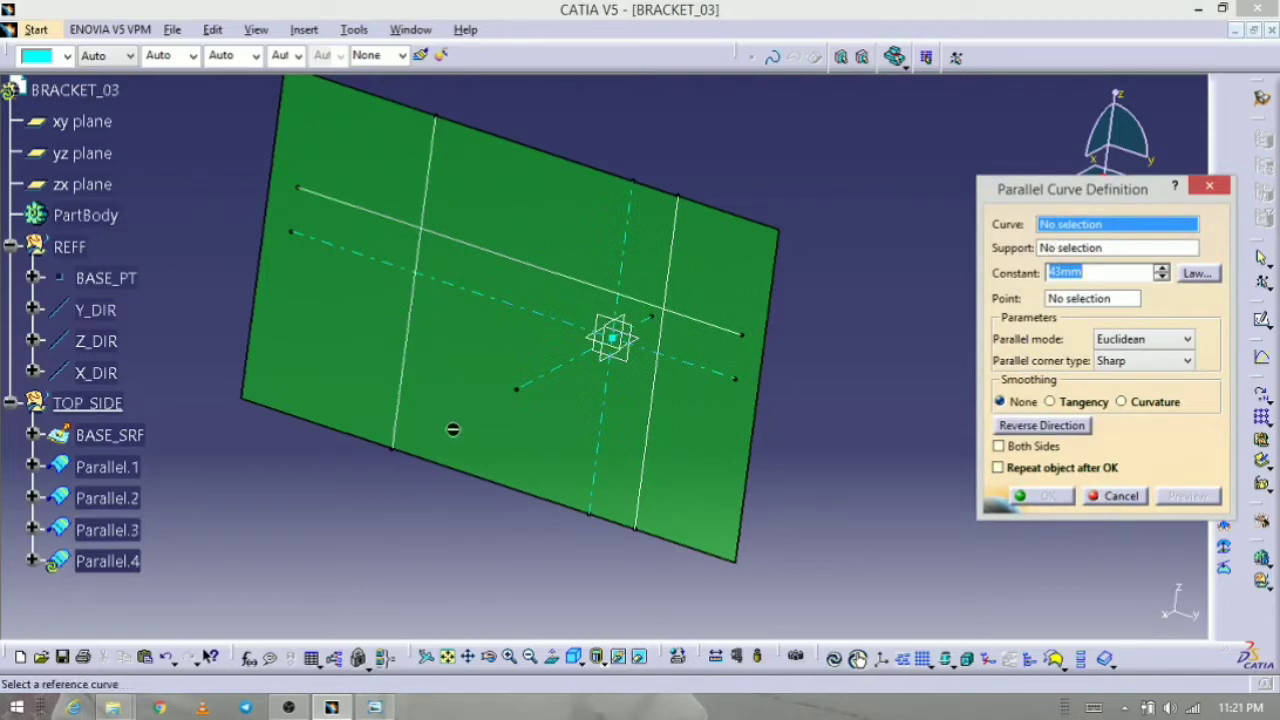
Step: Offset the 43 mm parallel curve on BASE_SRF by a further 11 mm away from Z_DIR, taking the distance from the drawing
left_click(414, 380)
left_click(446, 394)
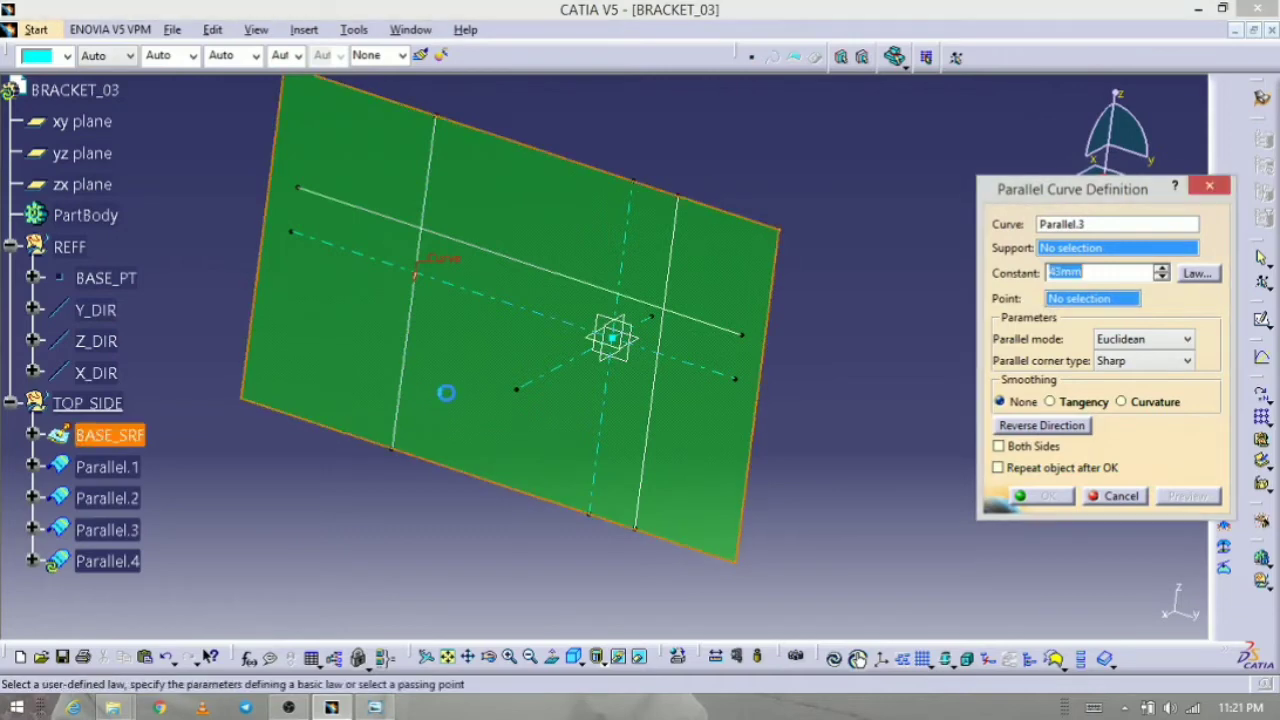
left_click(1048, 430)
left_click(375, 708)
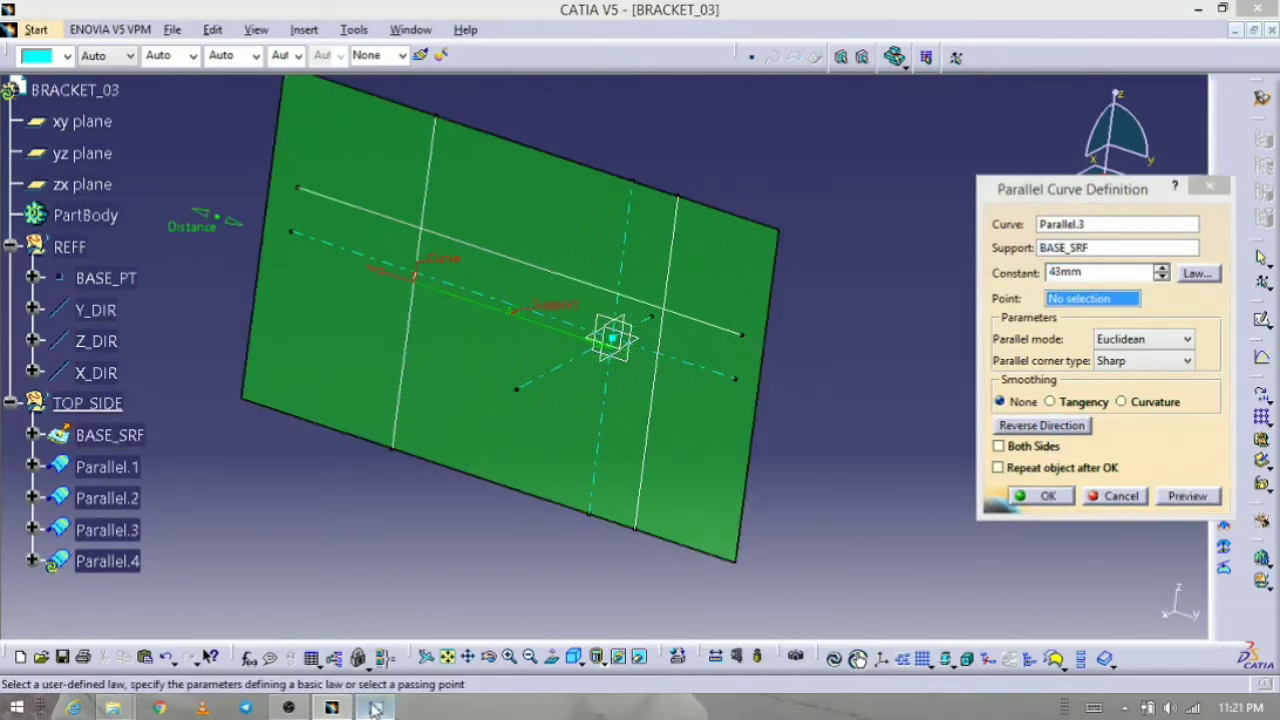
left_click(375, 708)
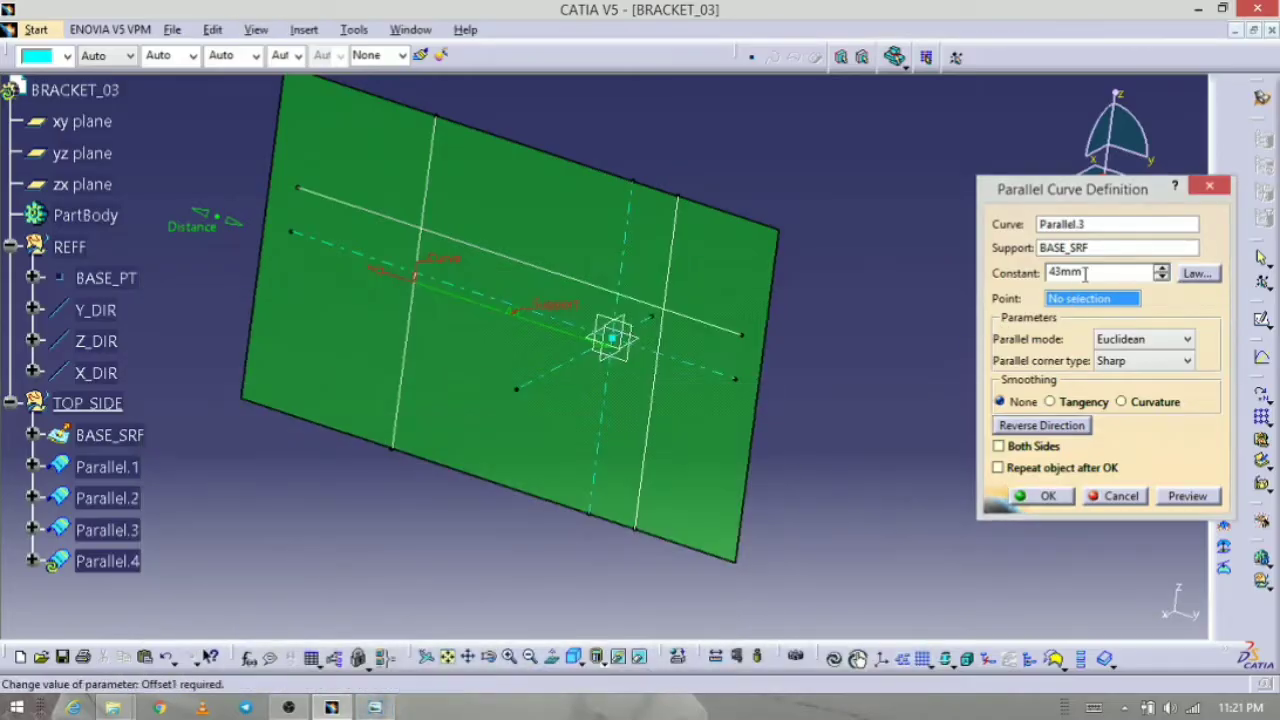
left_click(1085, 274)
type("11")
left_click(1184, 497)
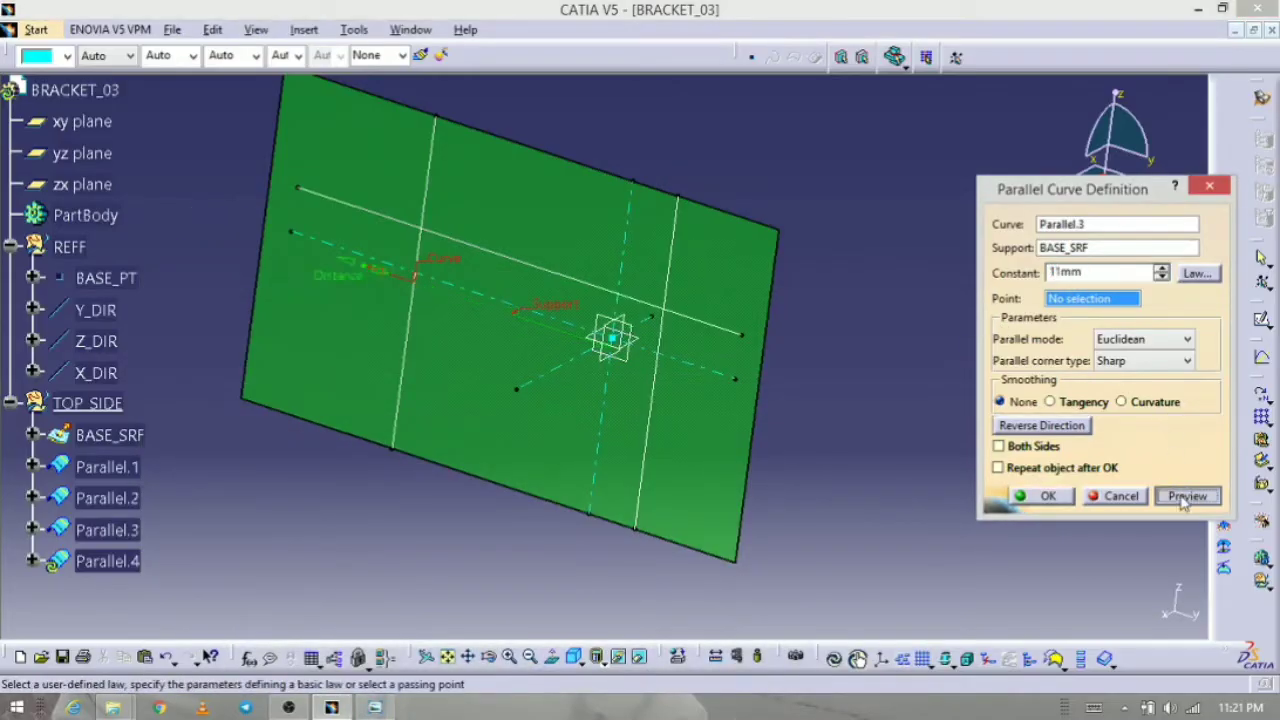
left_click(1040, 496)
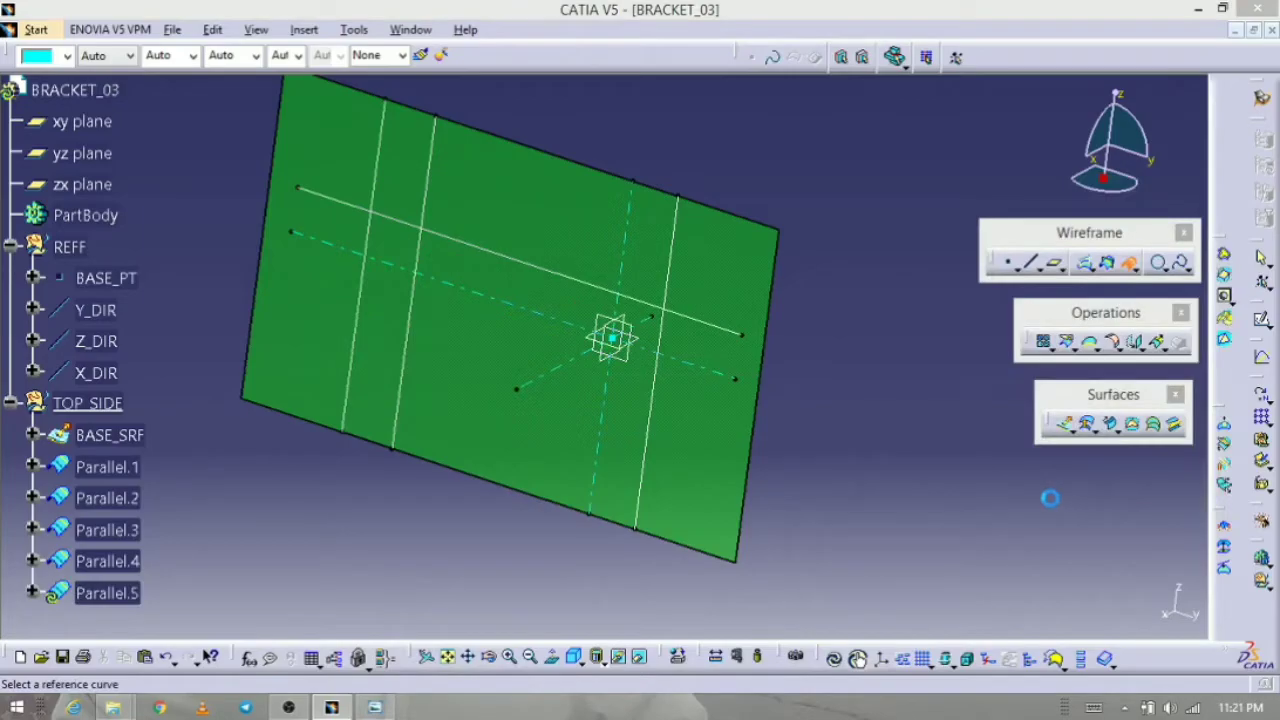
Step: Check the drawing and add a second parallel curve of Y_DIR on BASE_SRF, offset 4 mm upward with the direction reversed
left_click(378, 708)
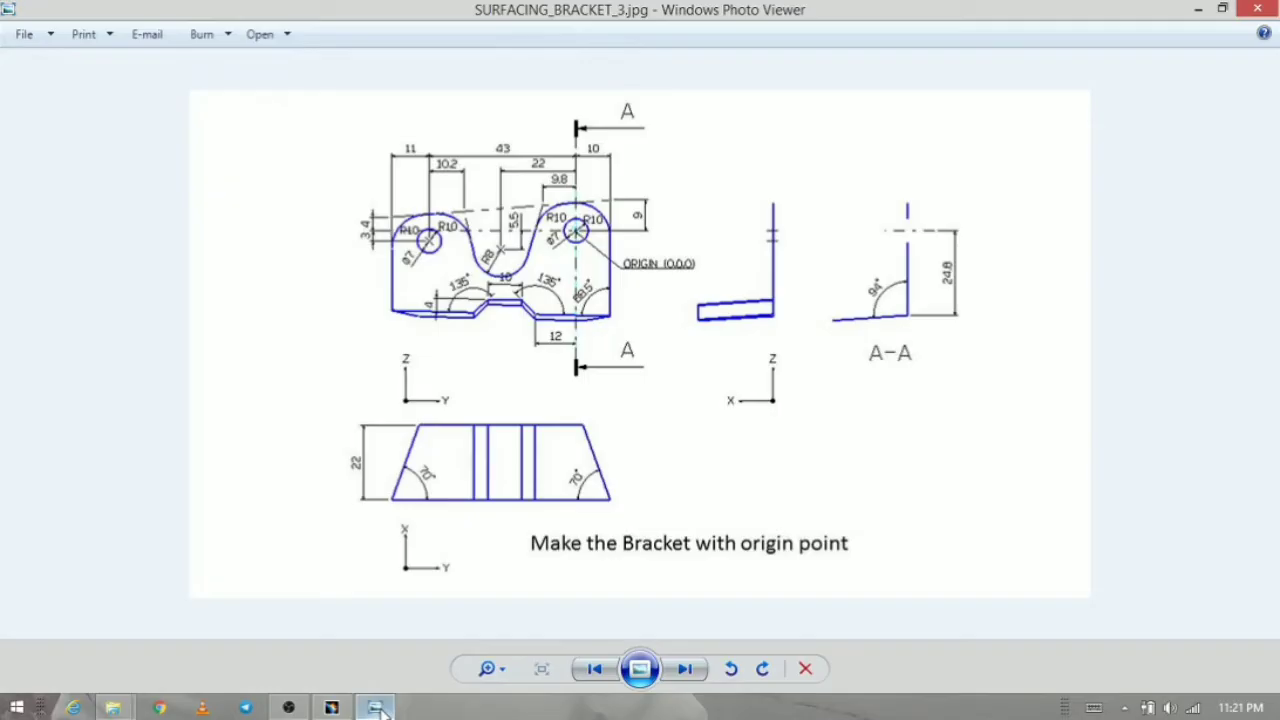
left_click(378, 708)
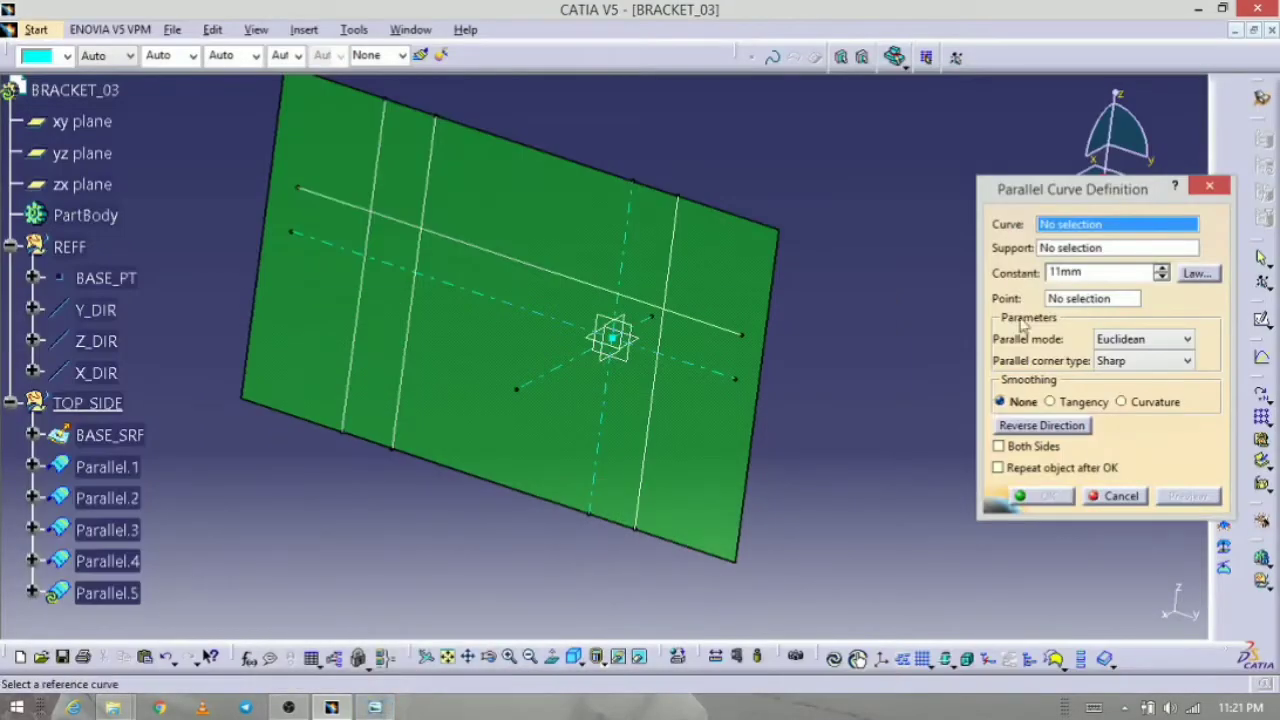
left_click(538, 313)
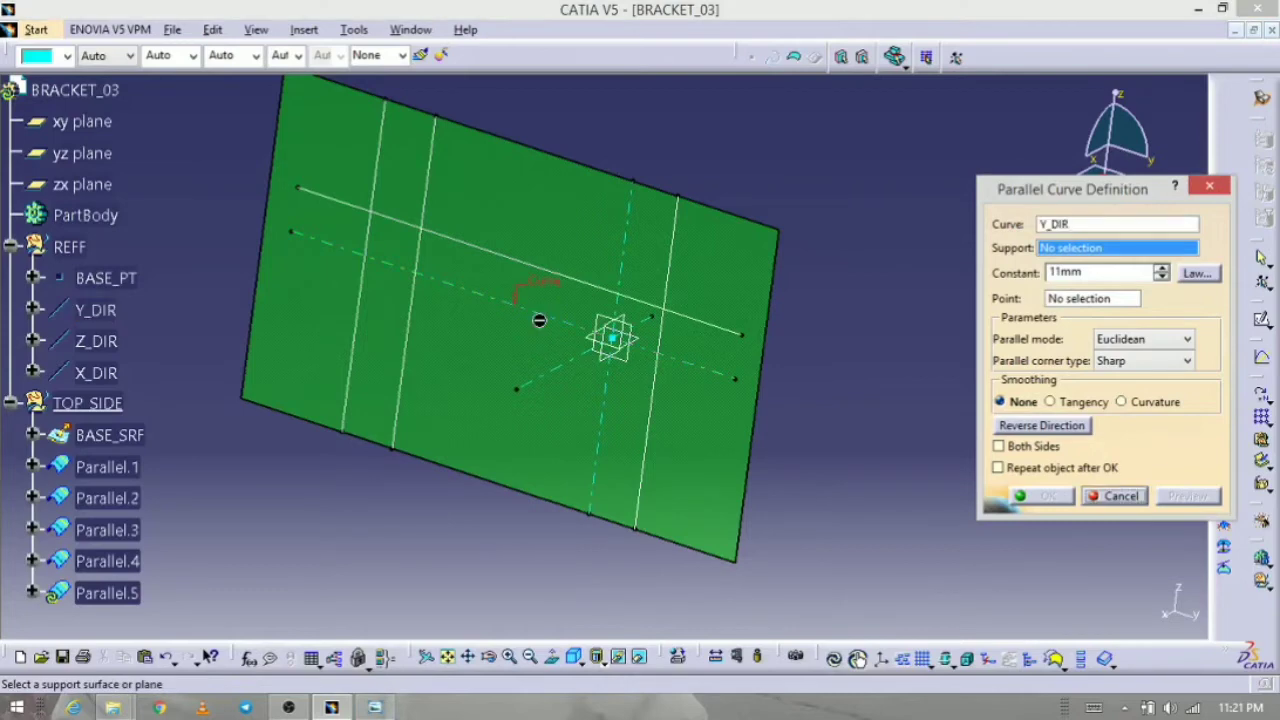
left_click(488, 366)
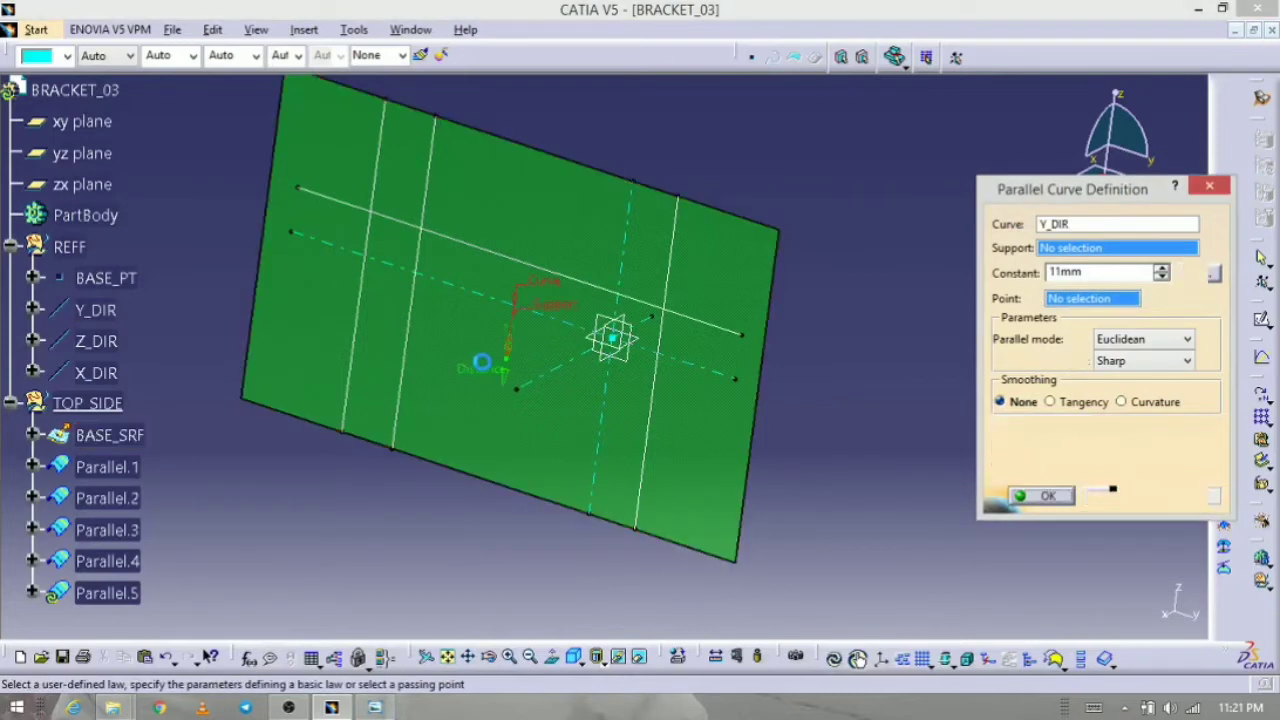
left_click(1042, 425)
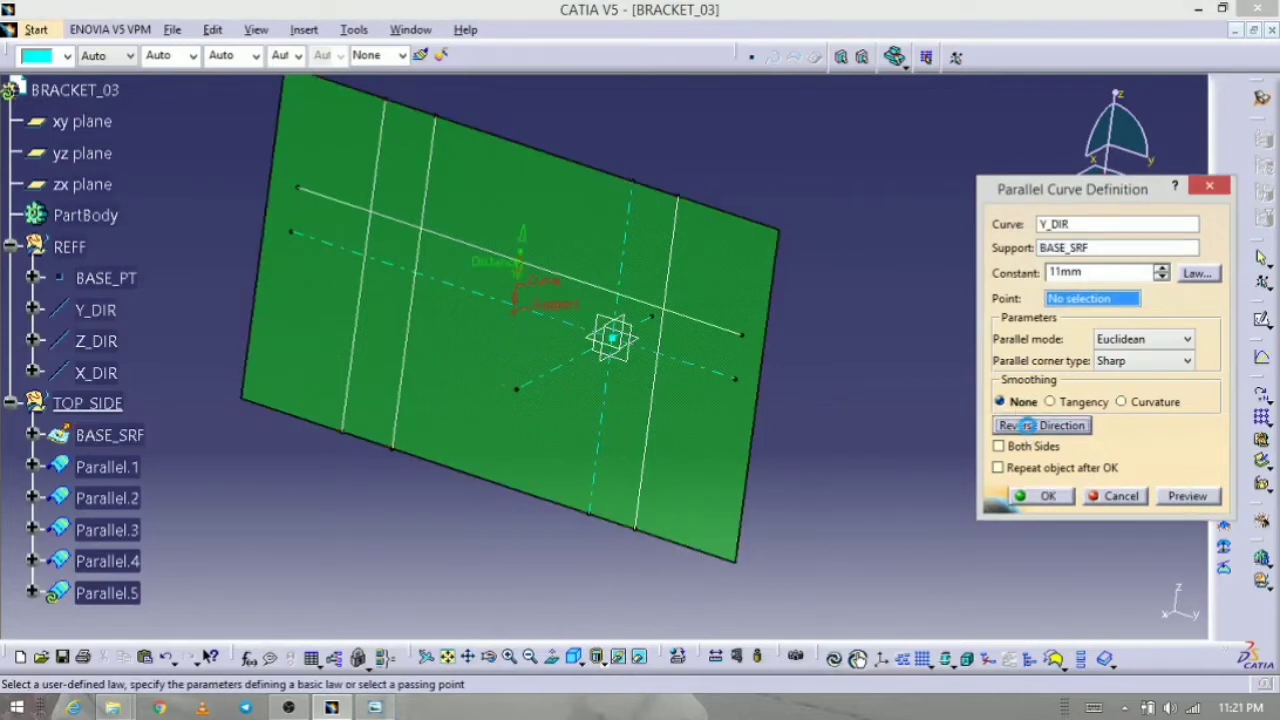
double_click(1094, 278)
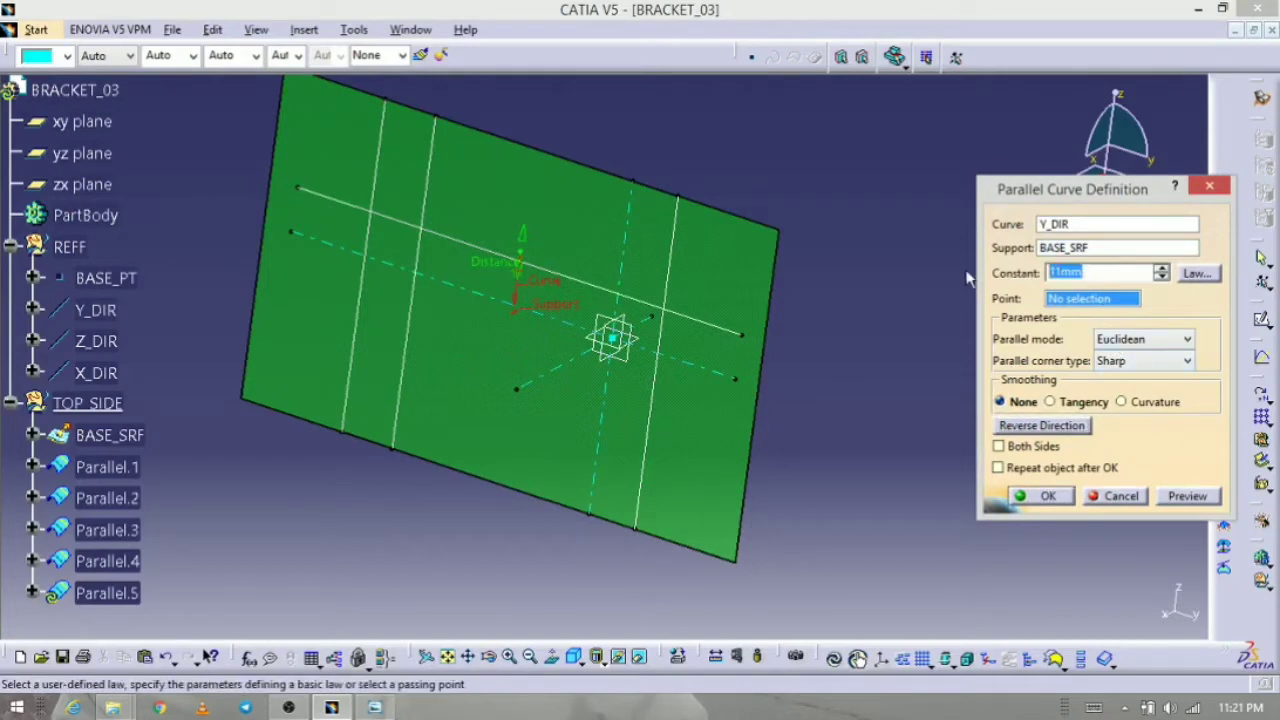
type("4")
left_click(1188, 496)
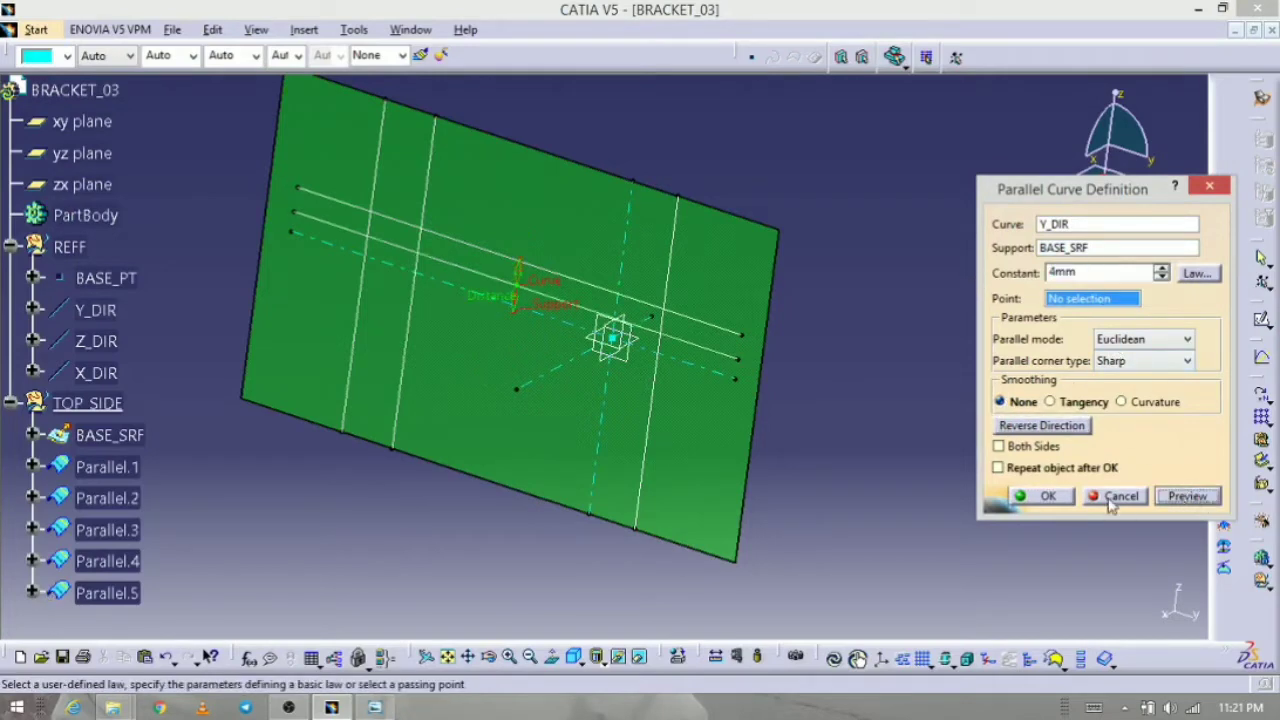
left_click(1051, 504)
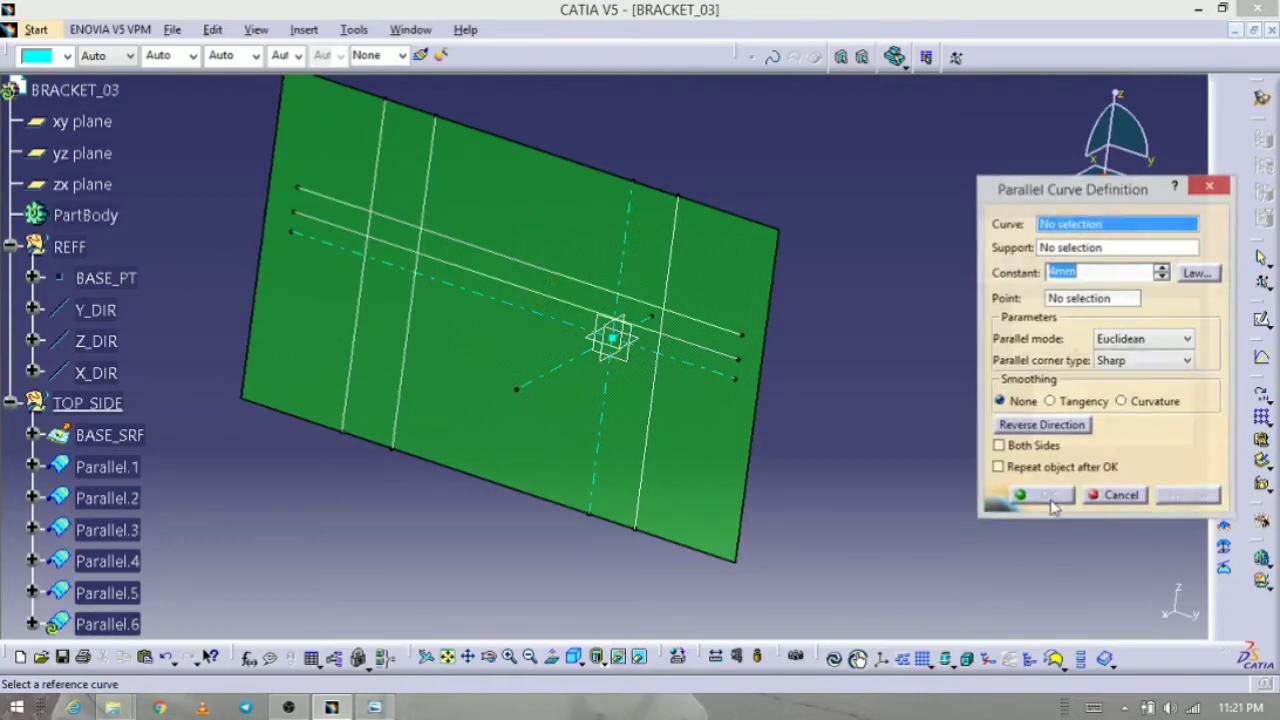
Step: Check the drawing and create the intersection point of the 9 mm parallel curve (Parallel.2) and Parallel.1
left_click(1120, 497)
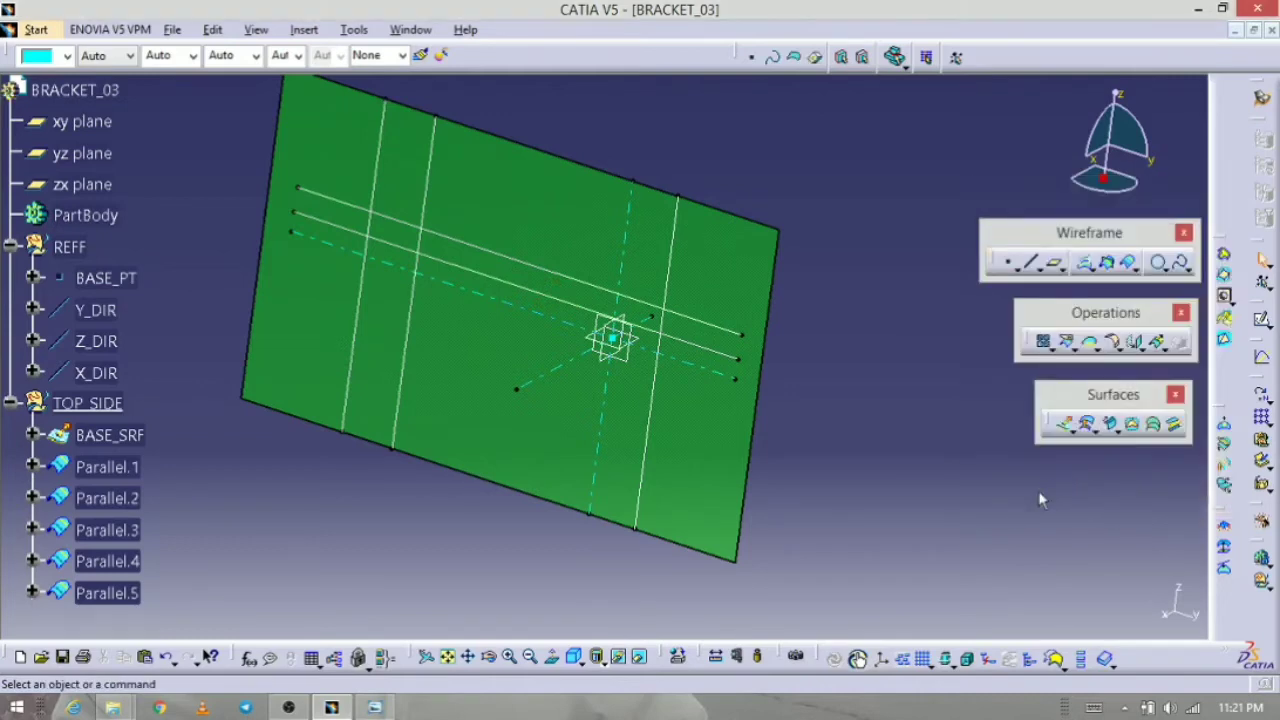
middle_click_drag(641, 530, 697, 506)
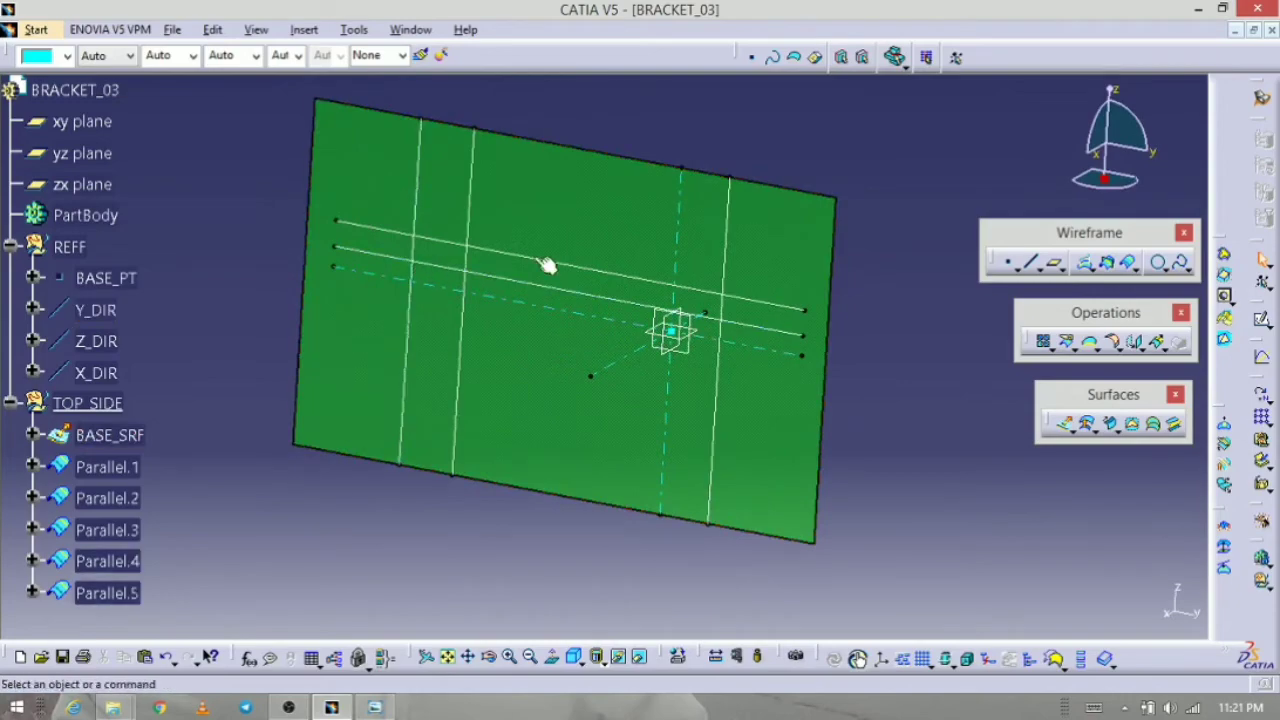
left_click(375, 707)
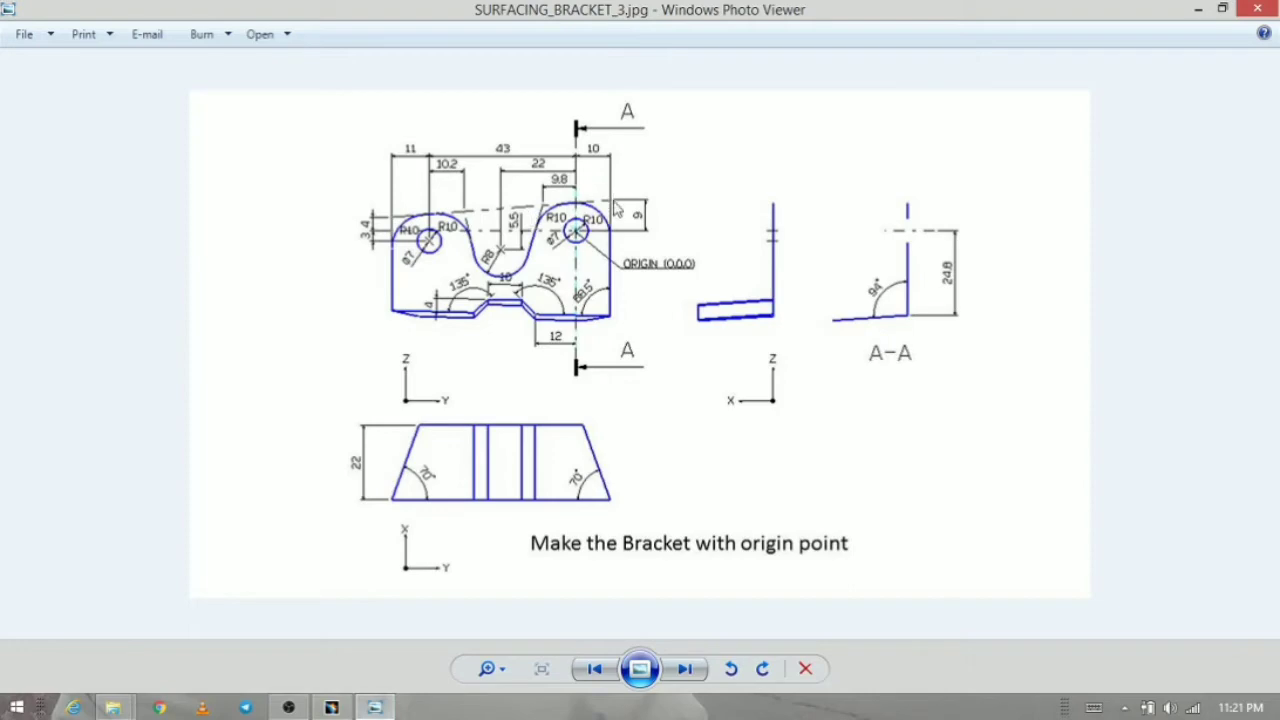
left_click(376, 707)
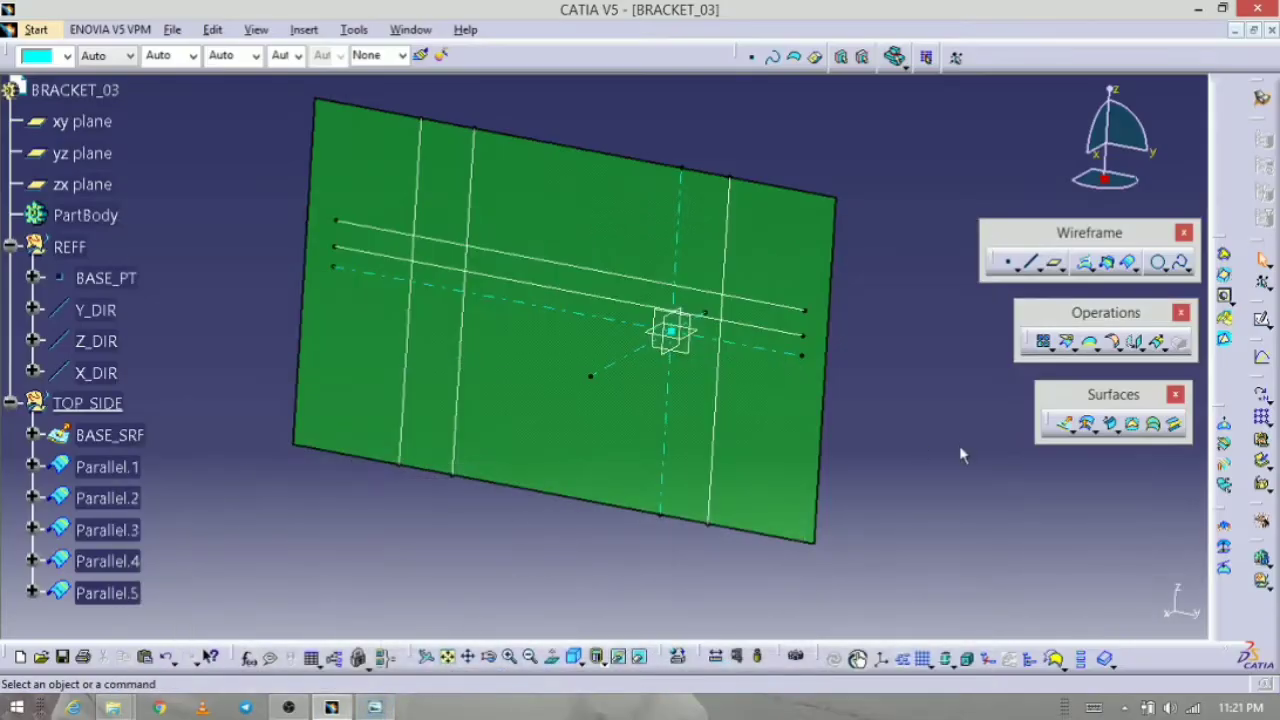
left_click(1107, 266)
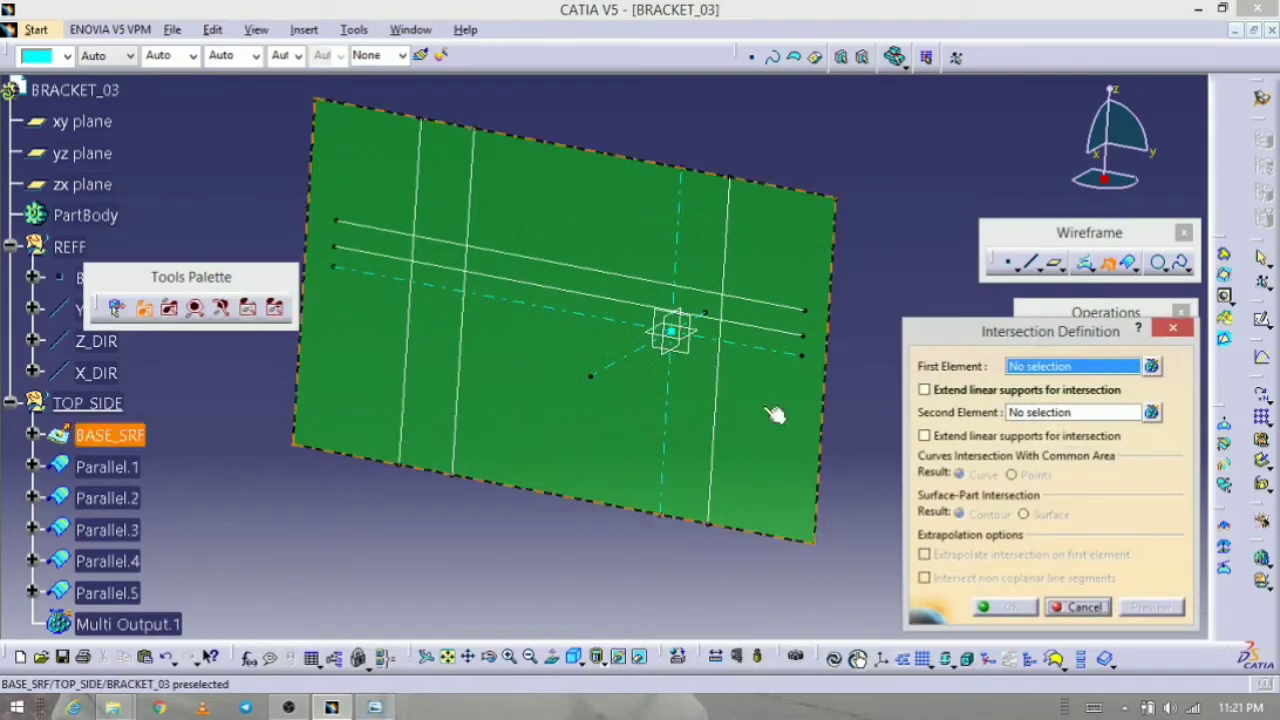
left_click(667, 289)
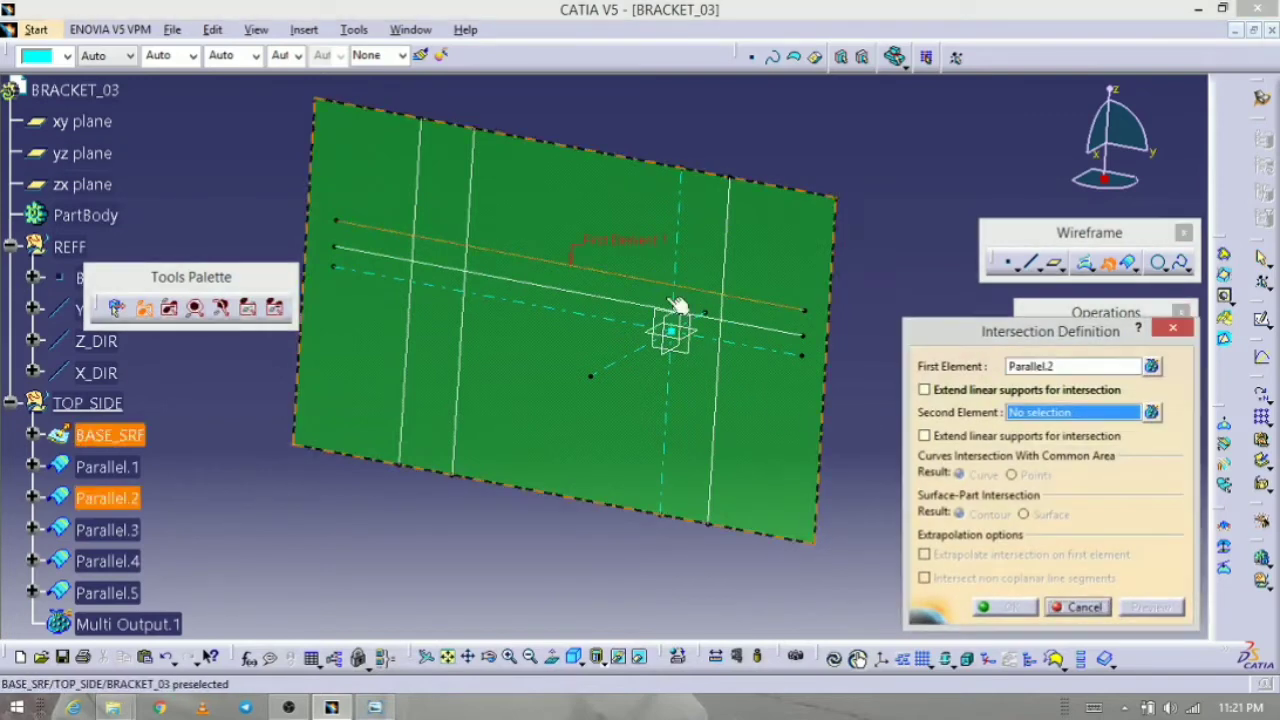
left_click(714, 410)
left_click(1003, 607)
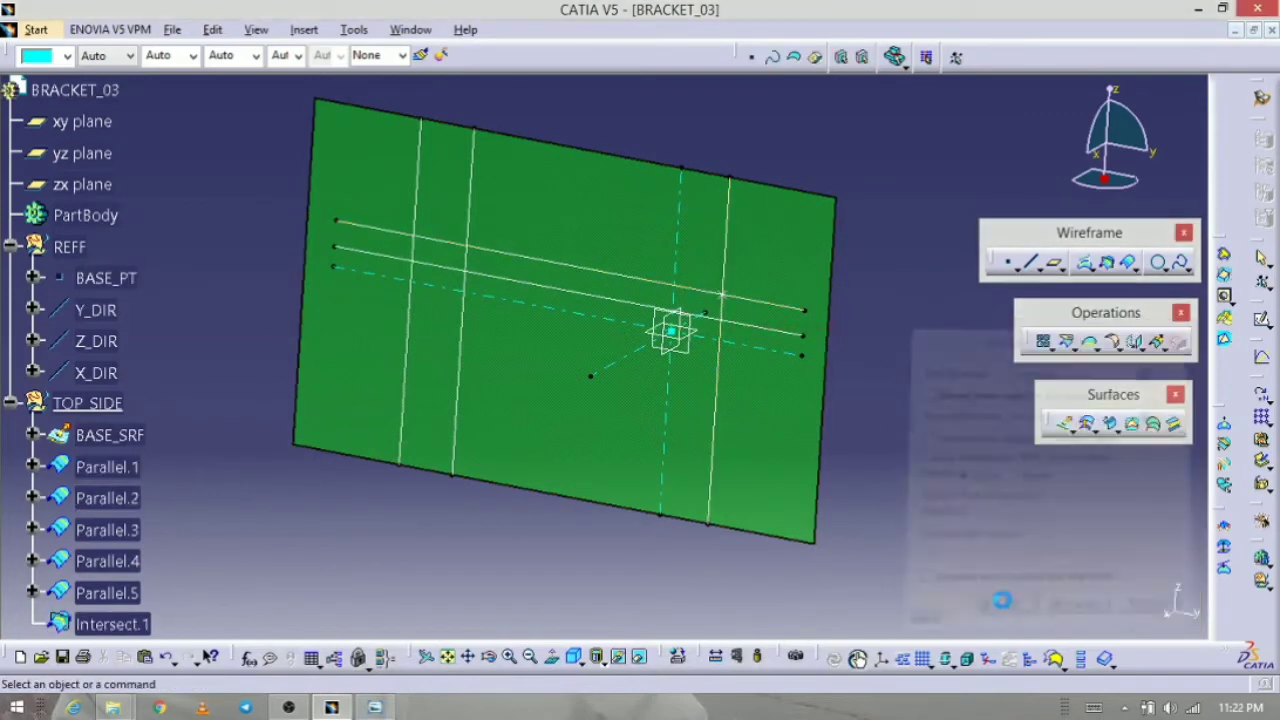
Step: Create the intersection point of the outer vertical curve Parallel.4 and the 4 mm parallel curve Parallel.5
left_click(1107, 263)
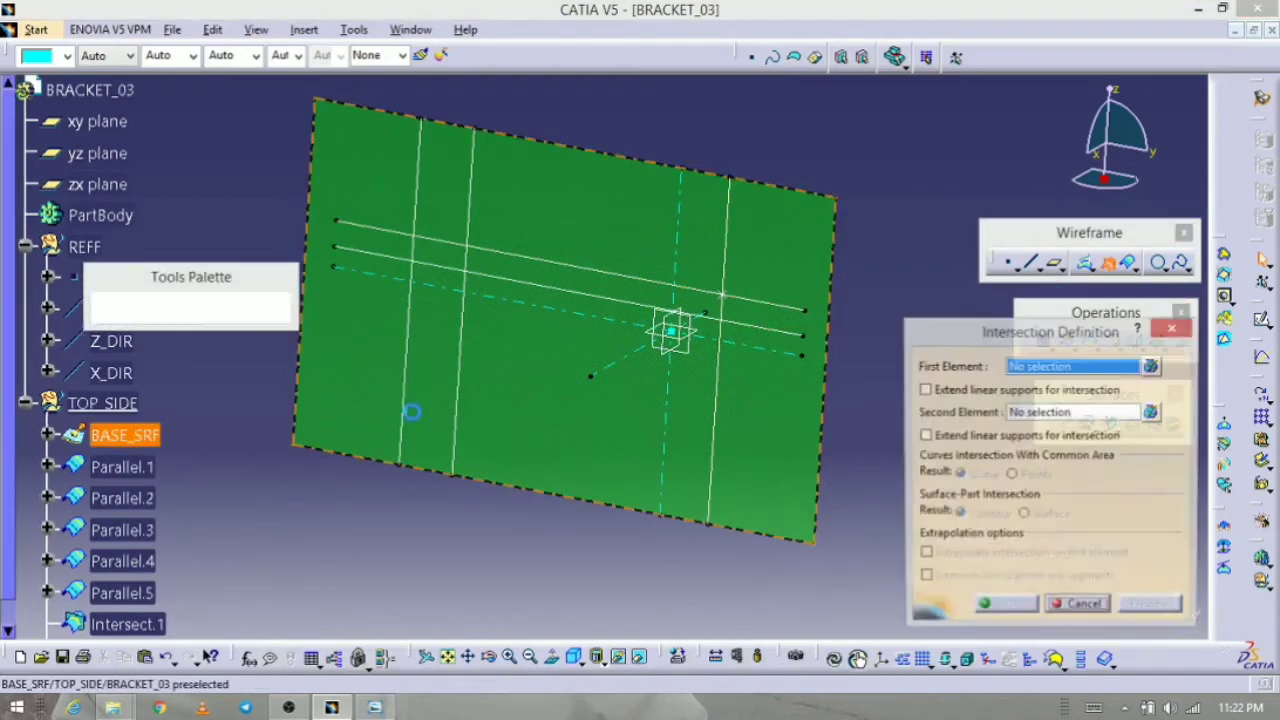
left_click(410, 247)
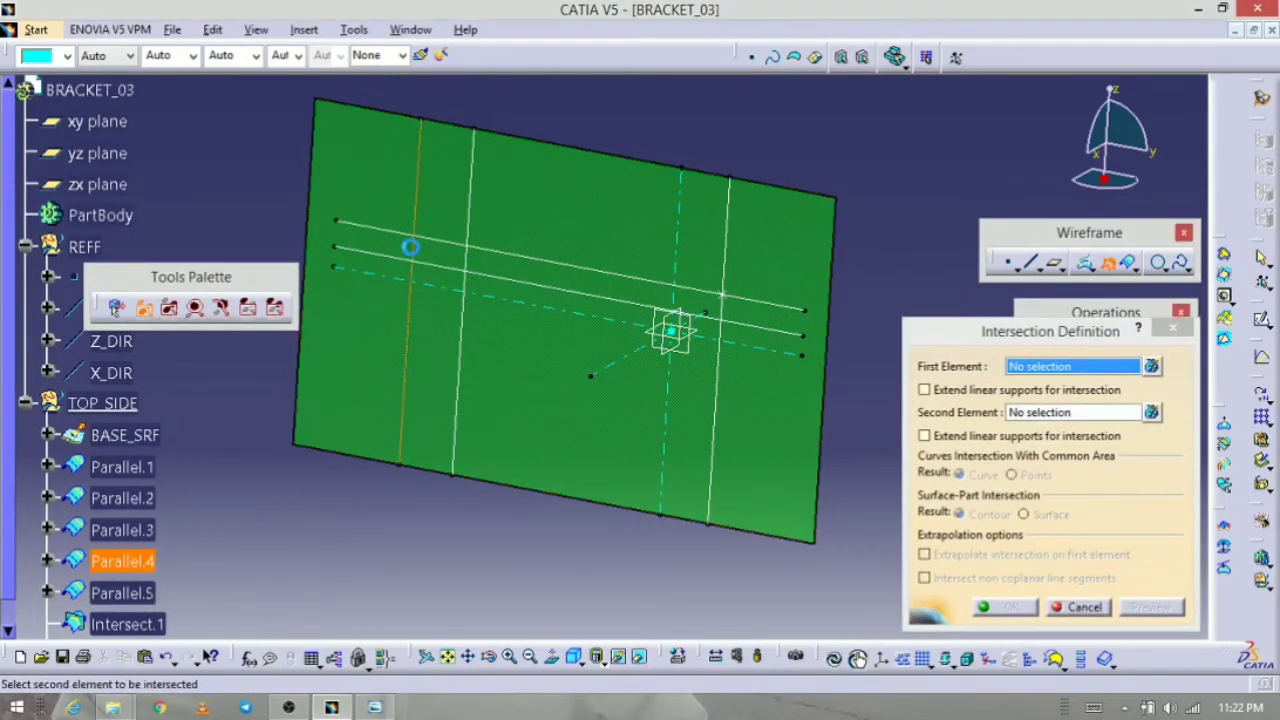
left_click(445, 264)
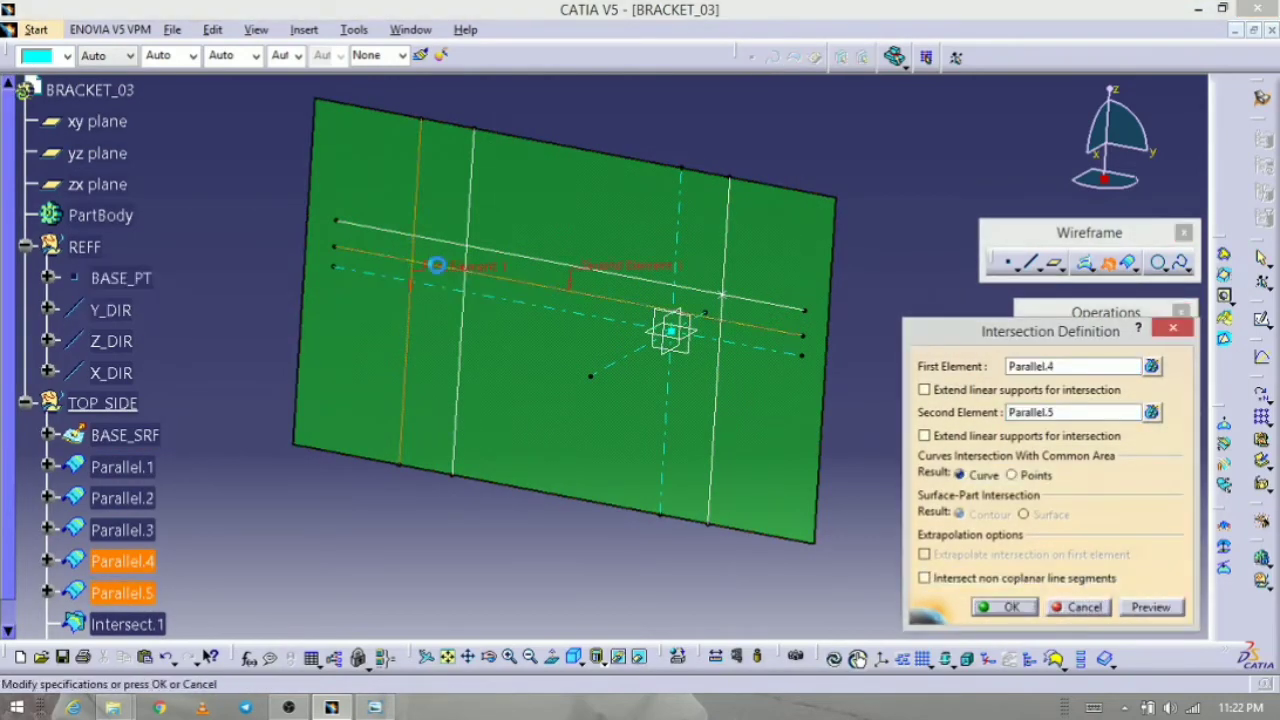
left_click(1008, 608)
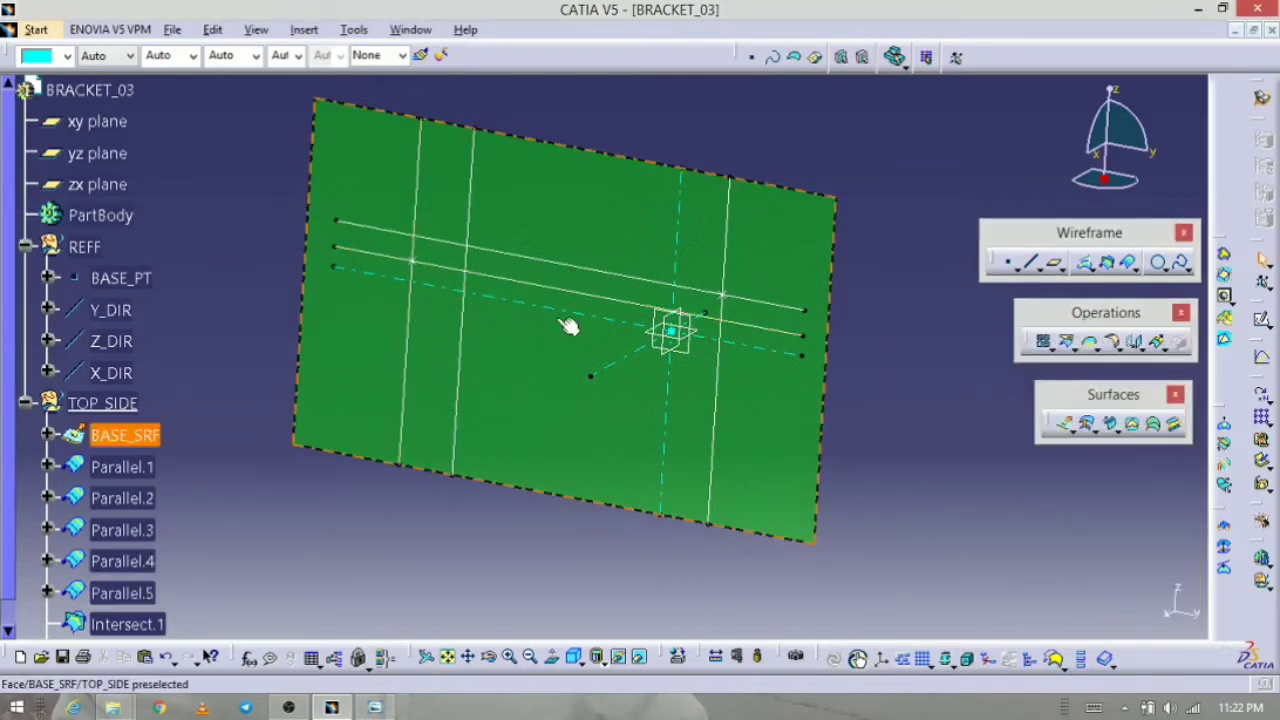
Step: Create a point-point line from Intersect.2 to Intersect.1, extended 9 mm beyond its start and 15 mm beyond its end
left_click(1030, 262)
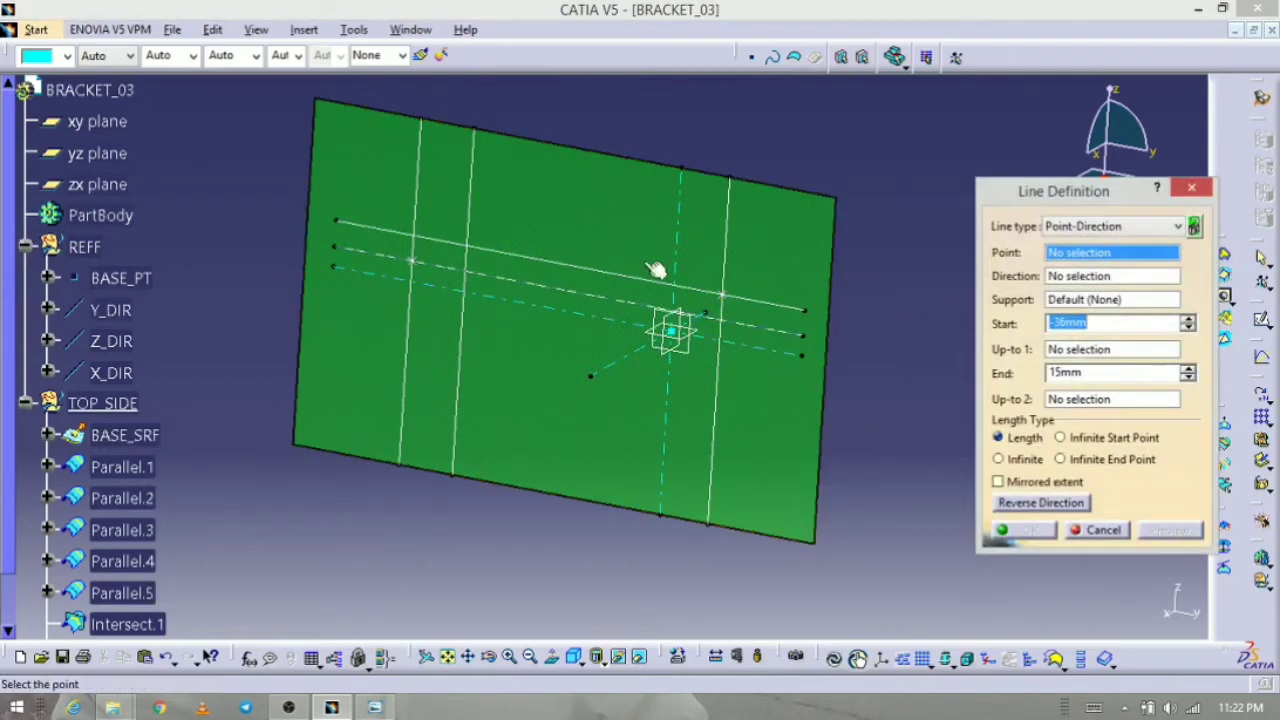
left_click(1112, 226)
left_click(1104, 246)
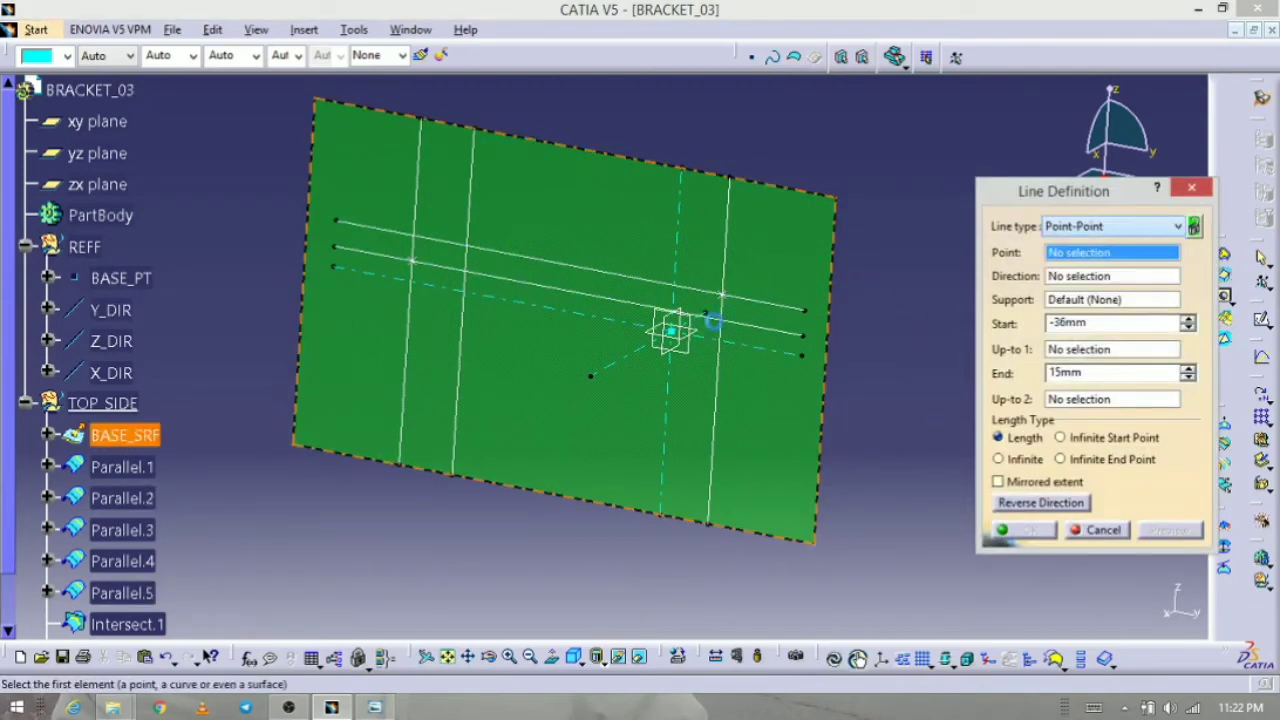
left_click(413, 259)
left_click(725, 297)
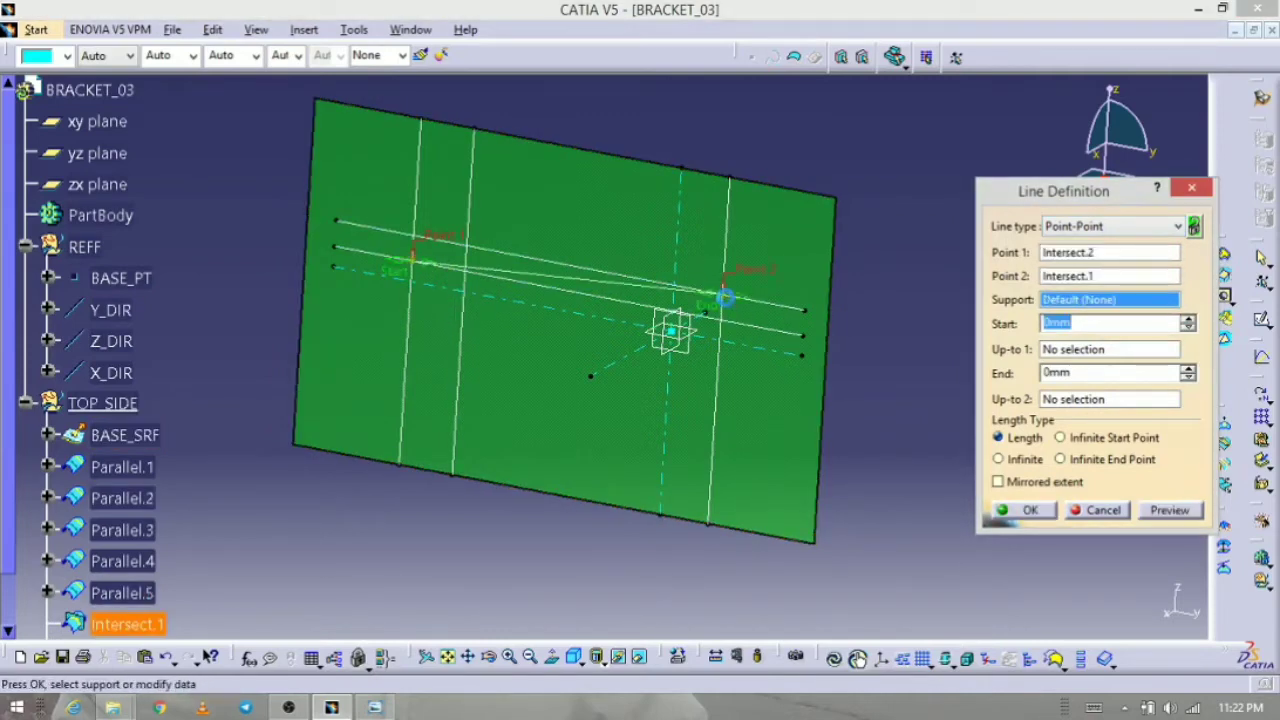
left_click_drag(739, 302, 811, 309)
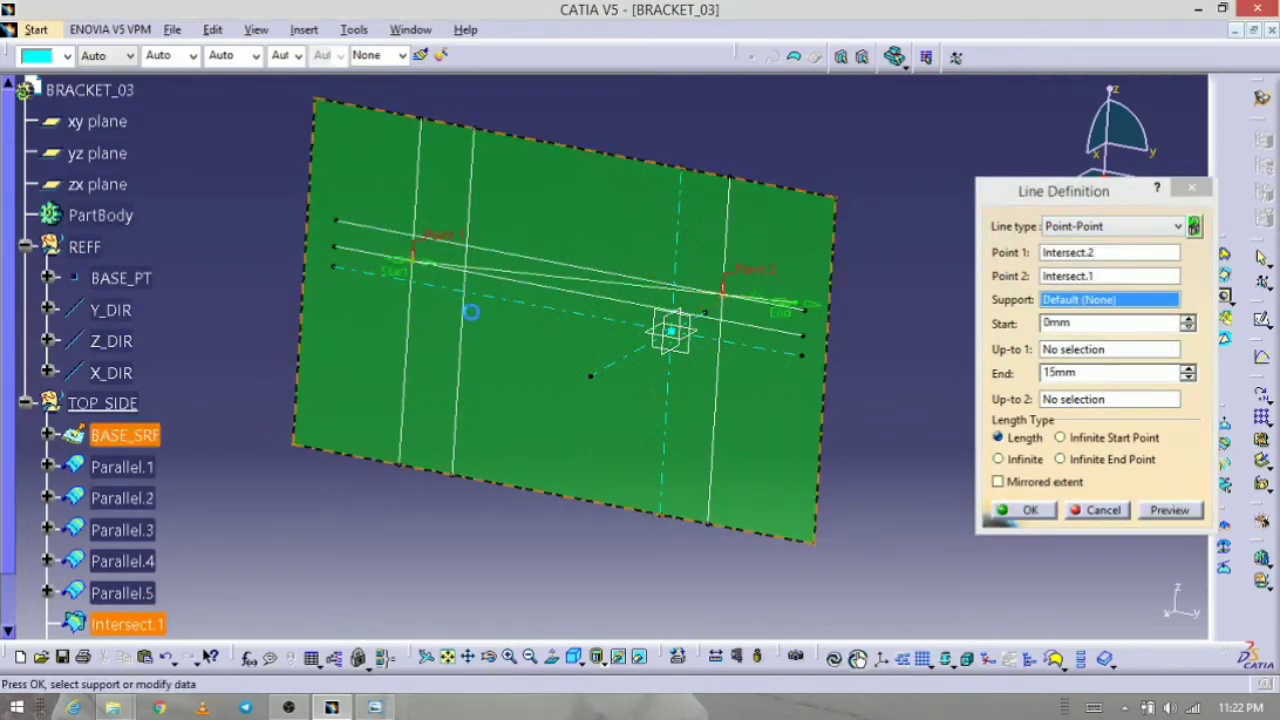
left_click_drag(399, 259, 349, 290)
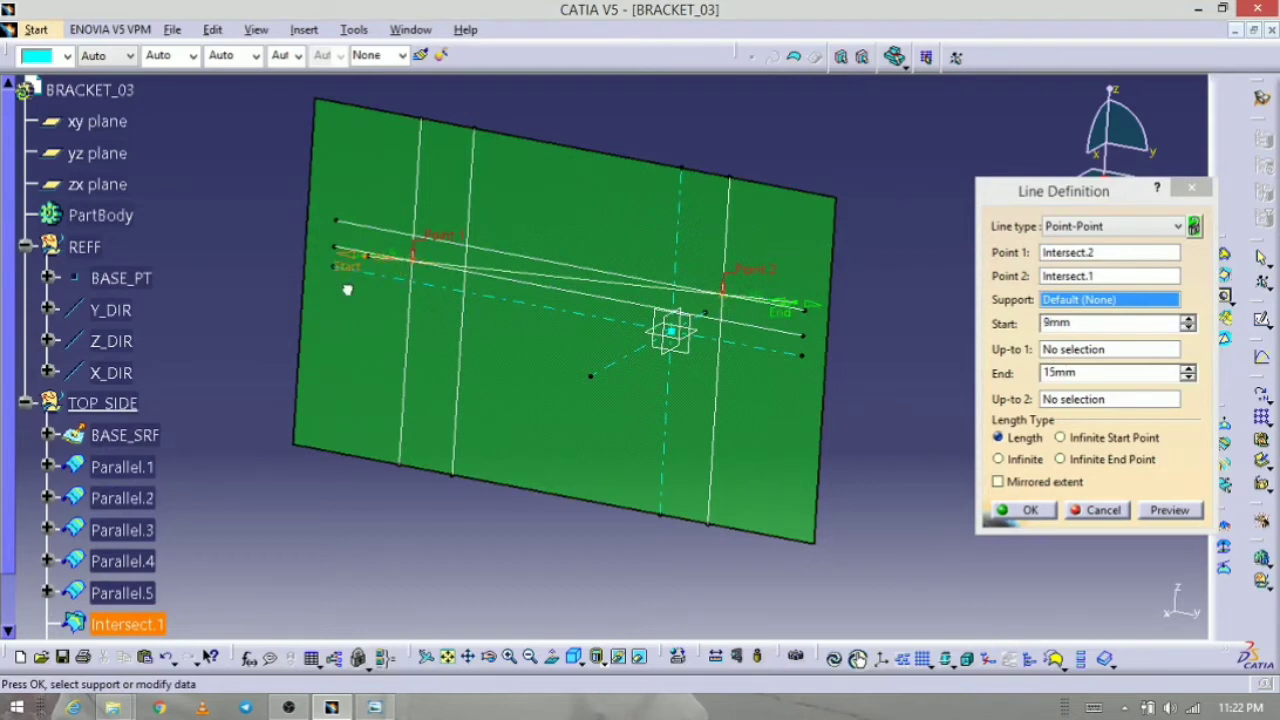
left_click(1022, 510)
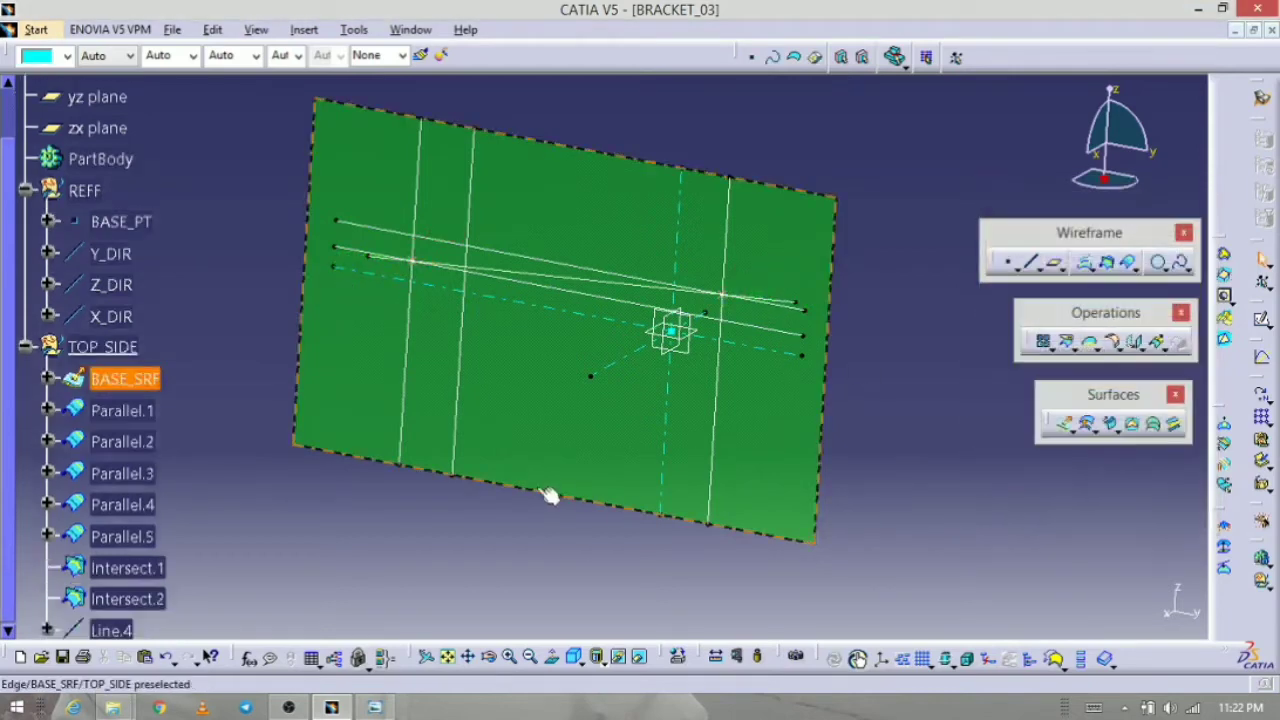
Step: Rename the new sloped line in TOP_SIDE as REFF_LN
left_click(125, 522)
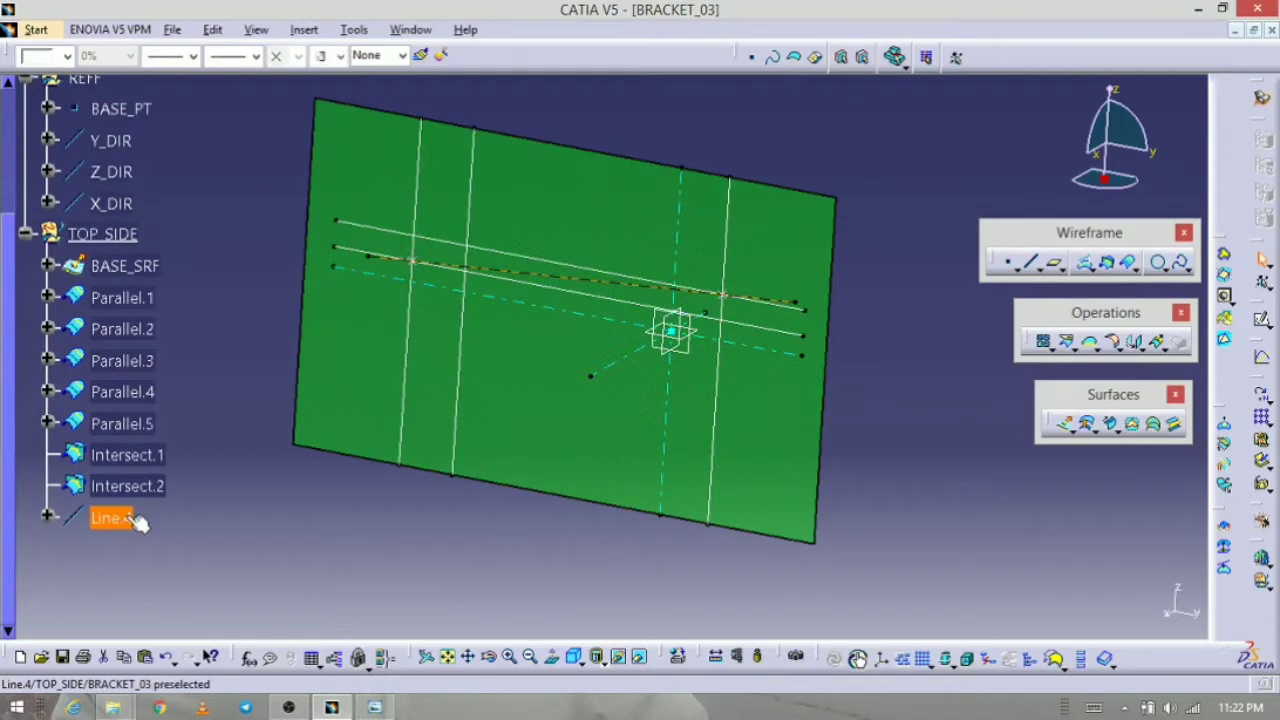
key("alt+Return")
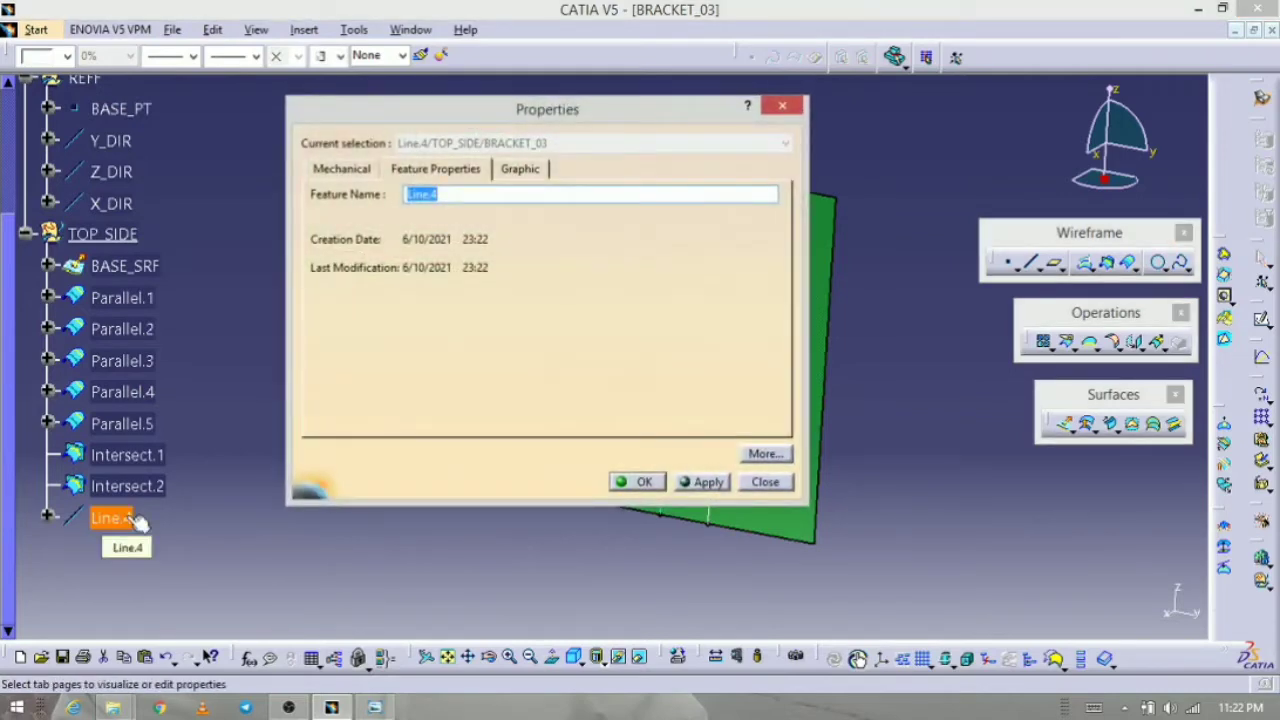
type("RE")
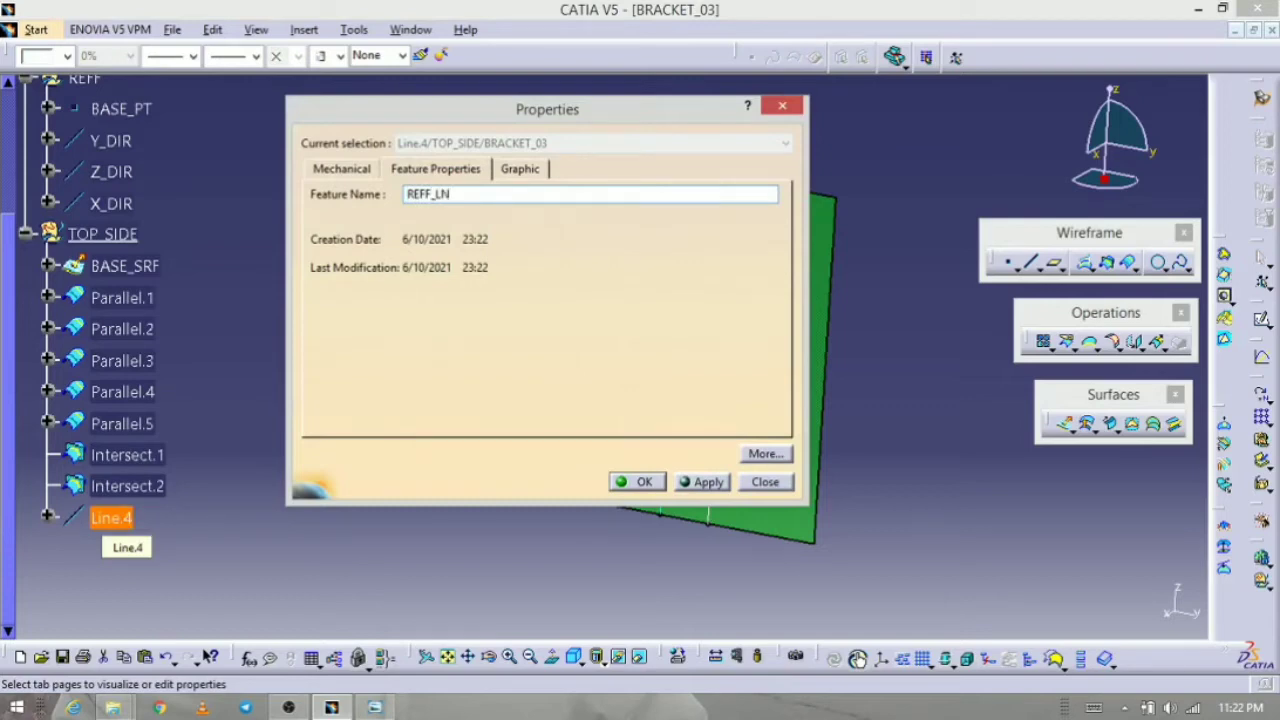
type("FF_LN")
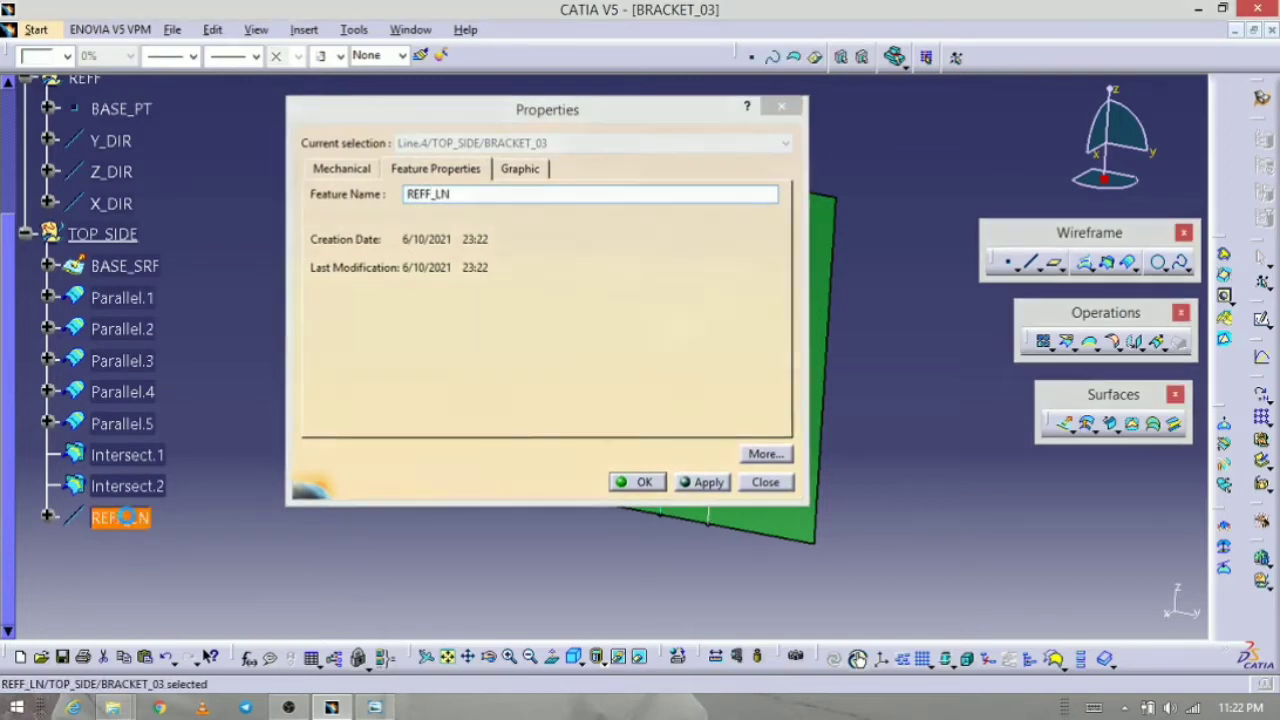
key("Return")
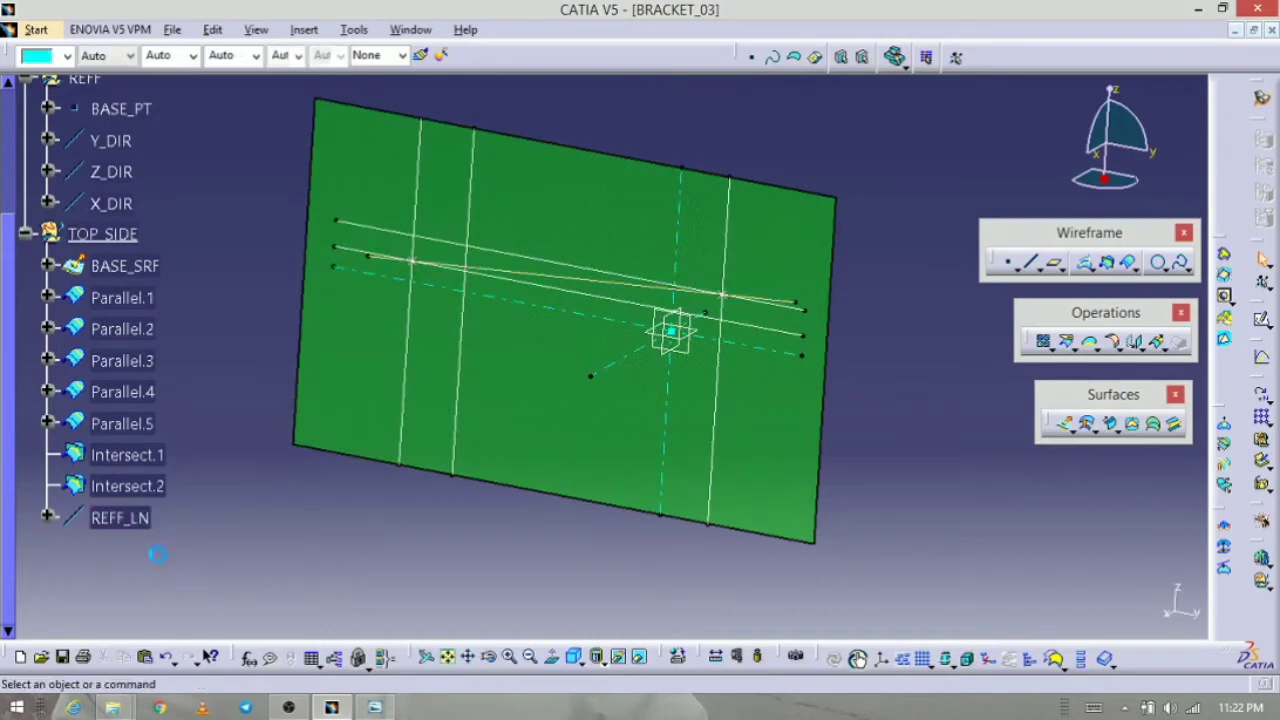
Step: Give REFF_LN a dashed line type and a magenta colour
left_click(125, 518)
left_click(256, 56)
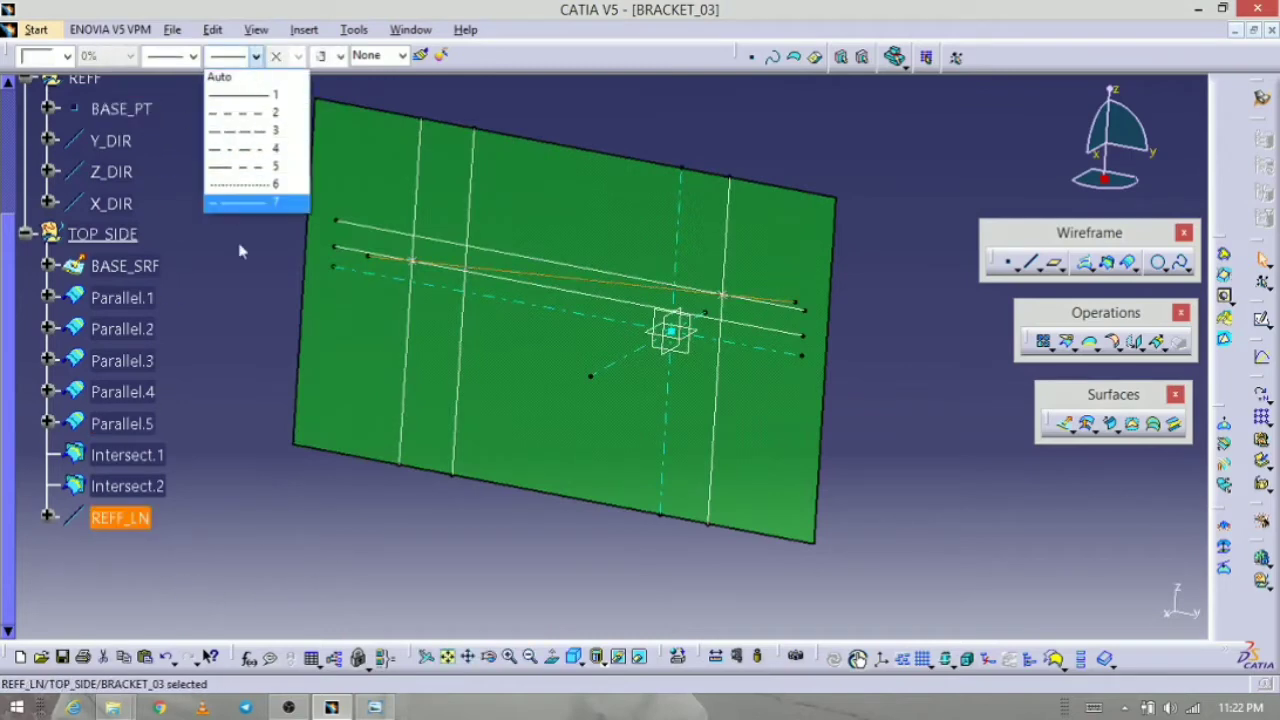
left_click(250, 178)
left_click(68, 57)
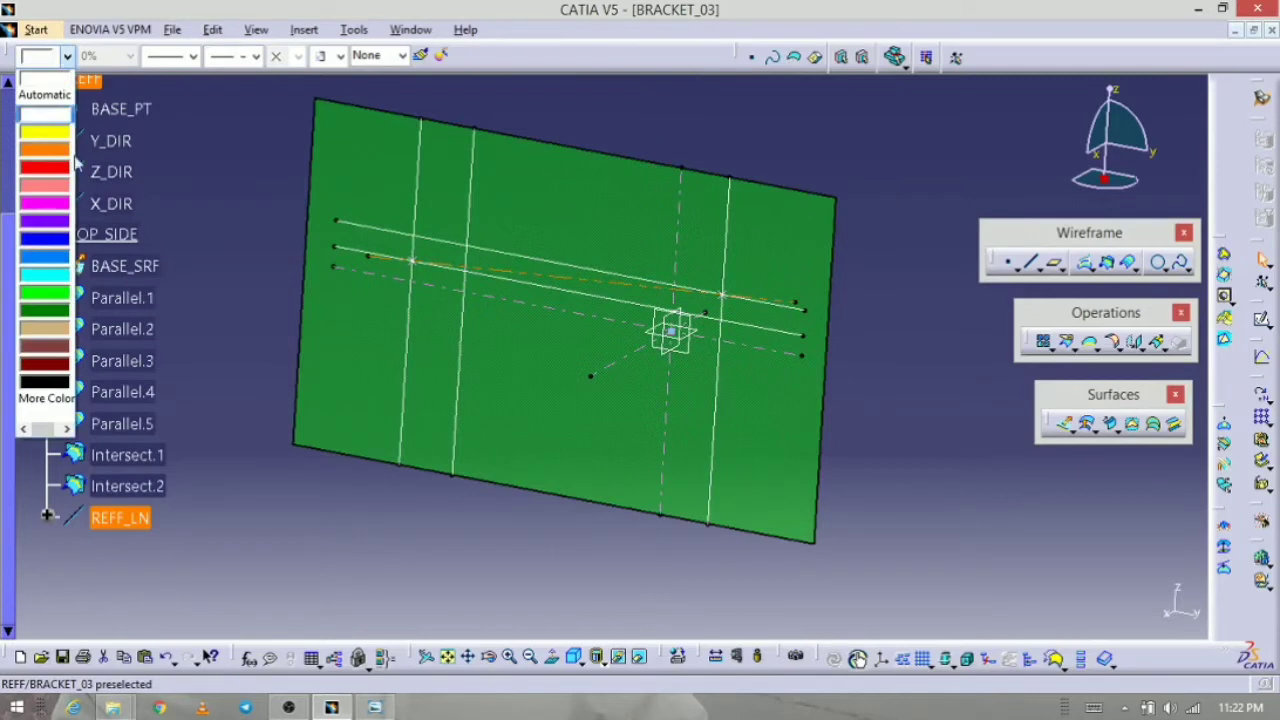
left_click(42, 212)
left_click(496, 567)
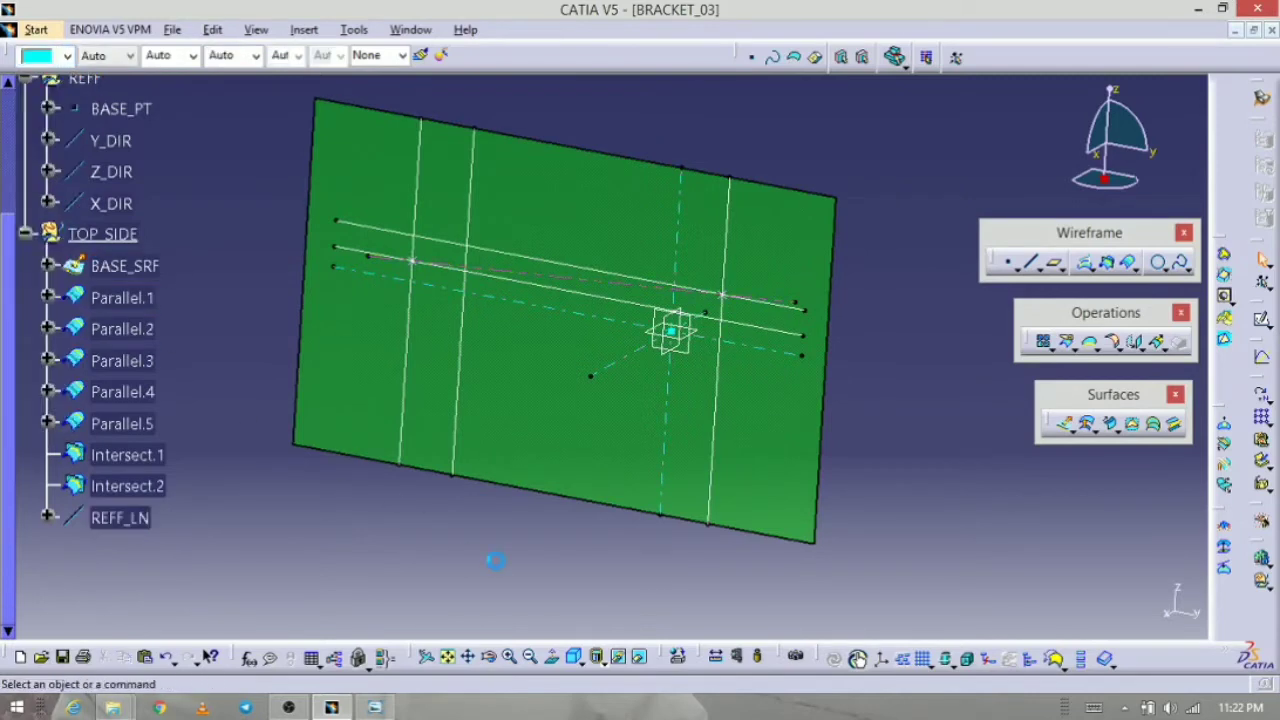
Step: Hide the two construction curves Parallel.2 and Parallel.5 beside REFF_LN
right_click(526, 258)
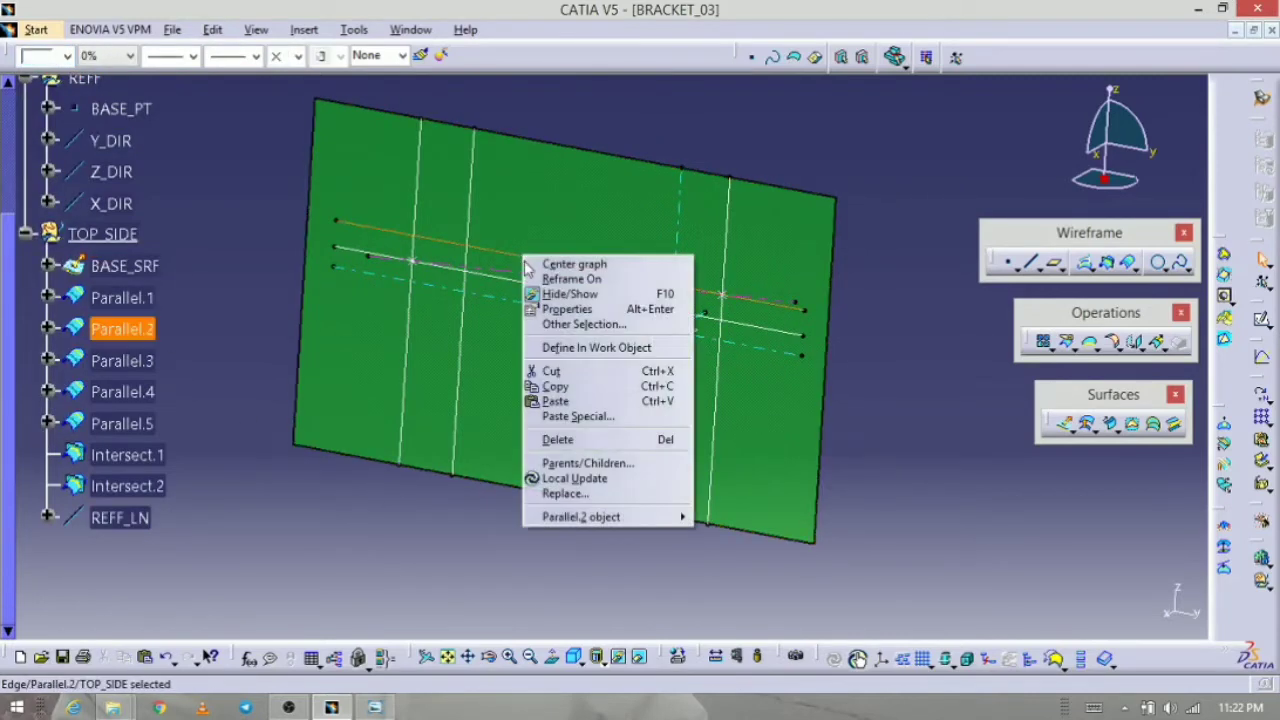
left_click(572, 294)
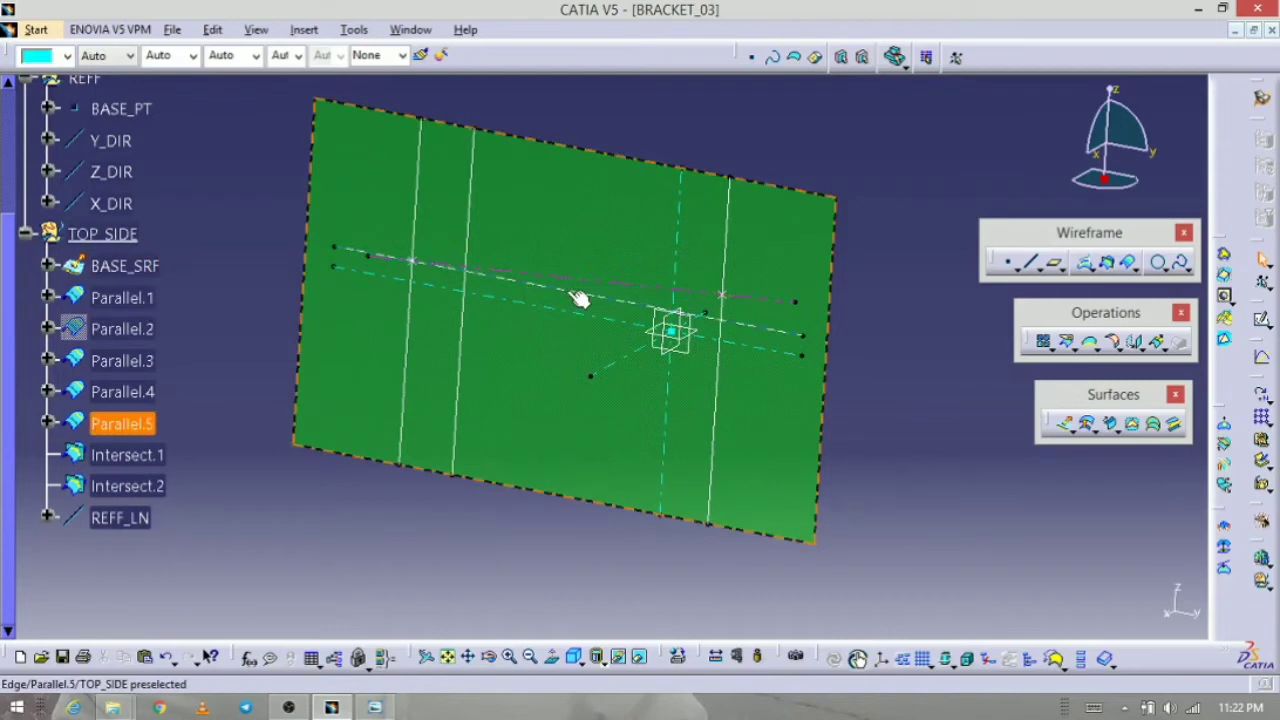
right_click(575, 296)
left_click(605, 330)
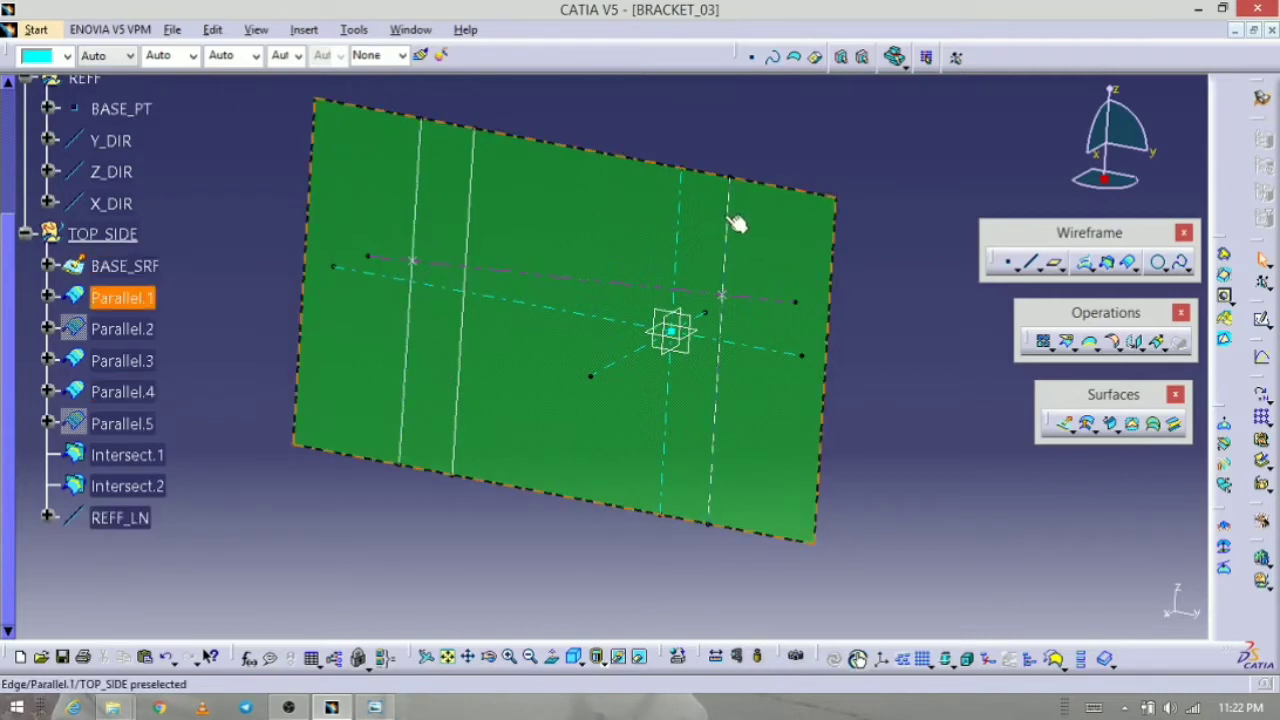
Step: Create a curve parallel to Parallel.3 on BASE_SRF, offset 10.2 mm towards the base point, following the drawing
left_click(376, 708)
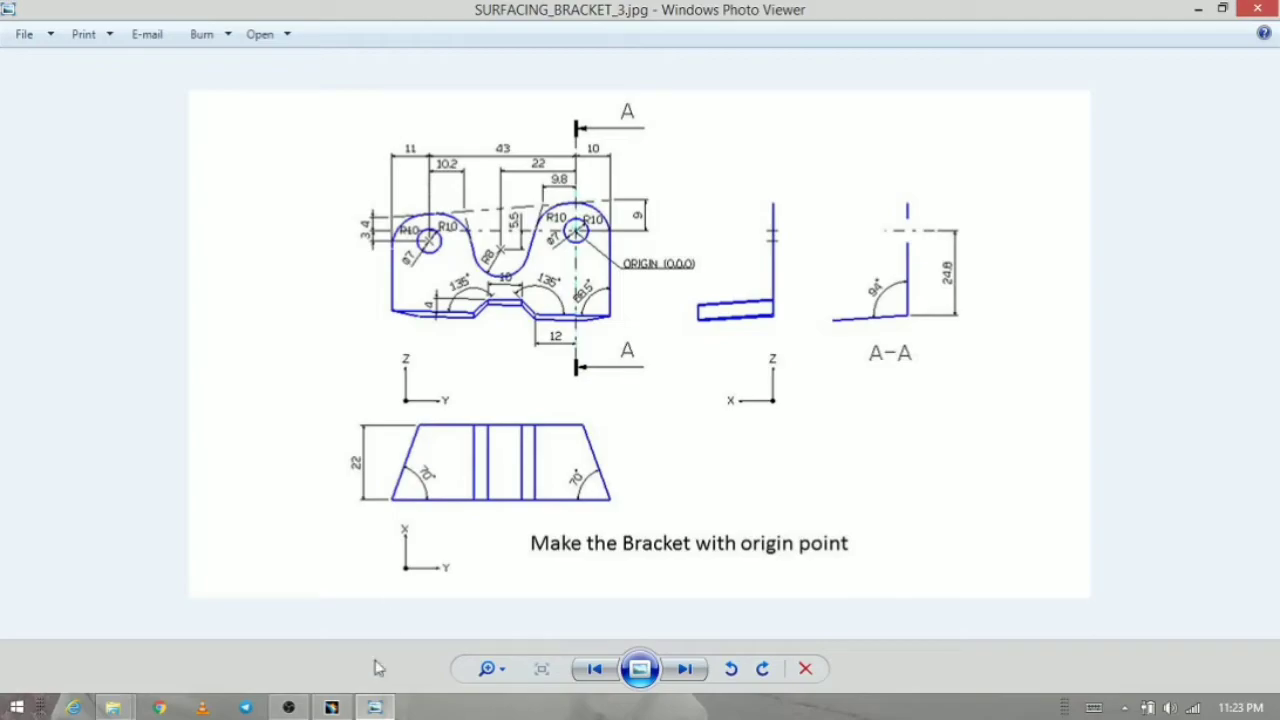
left_click(331, 707)
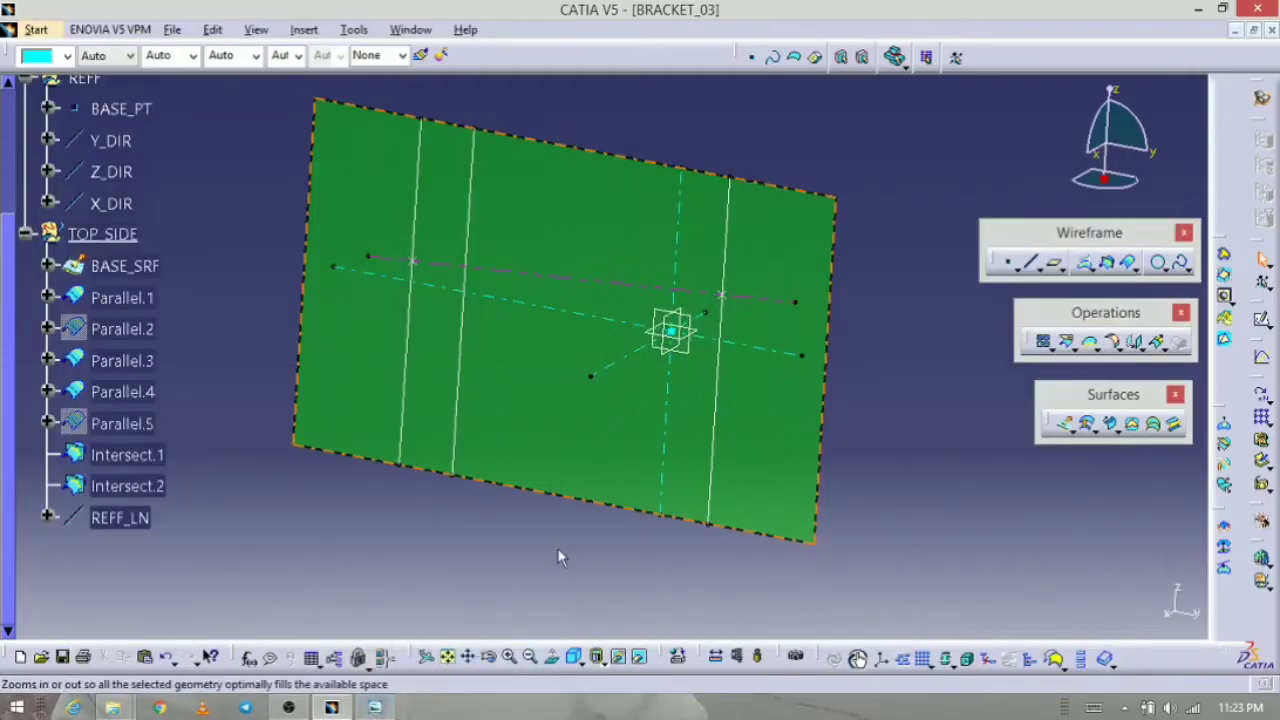
left_click(1128, 262)
left_click(462, 322)
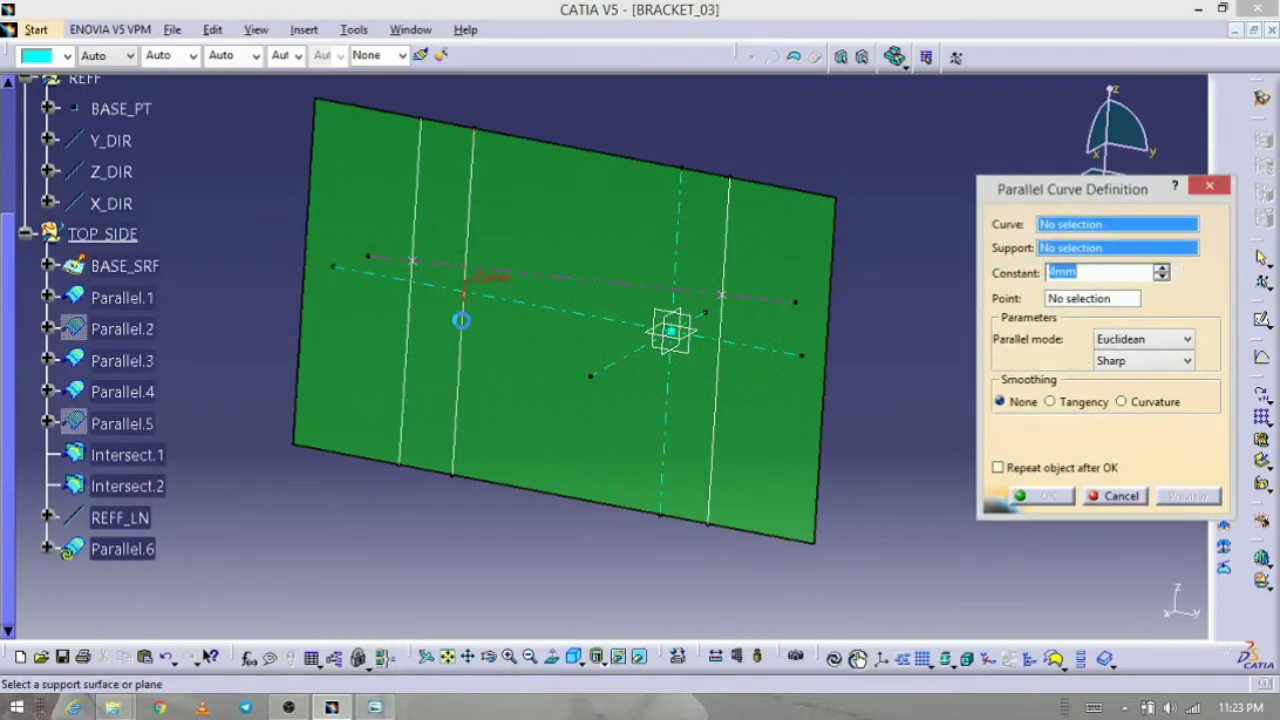
left_click(497, 353)
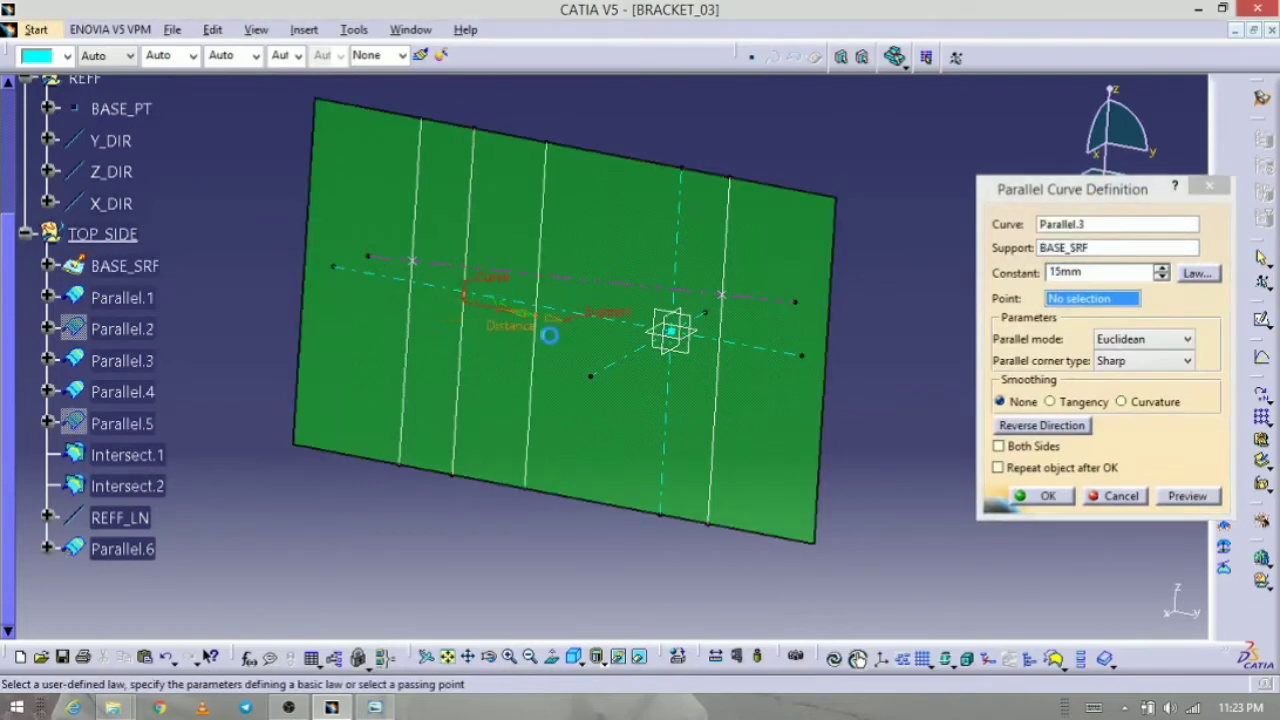
left_click(375, 707)
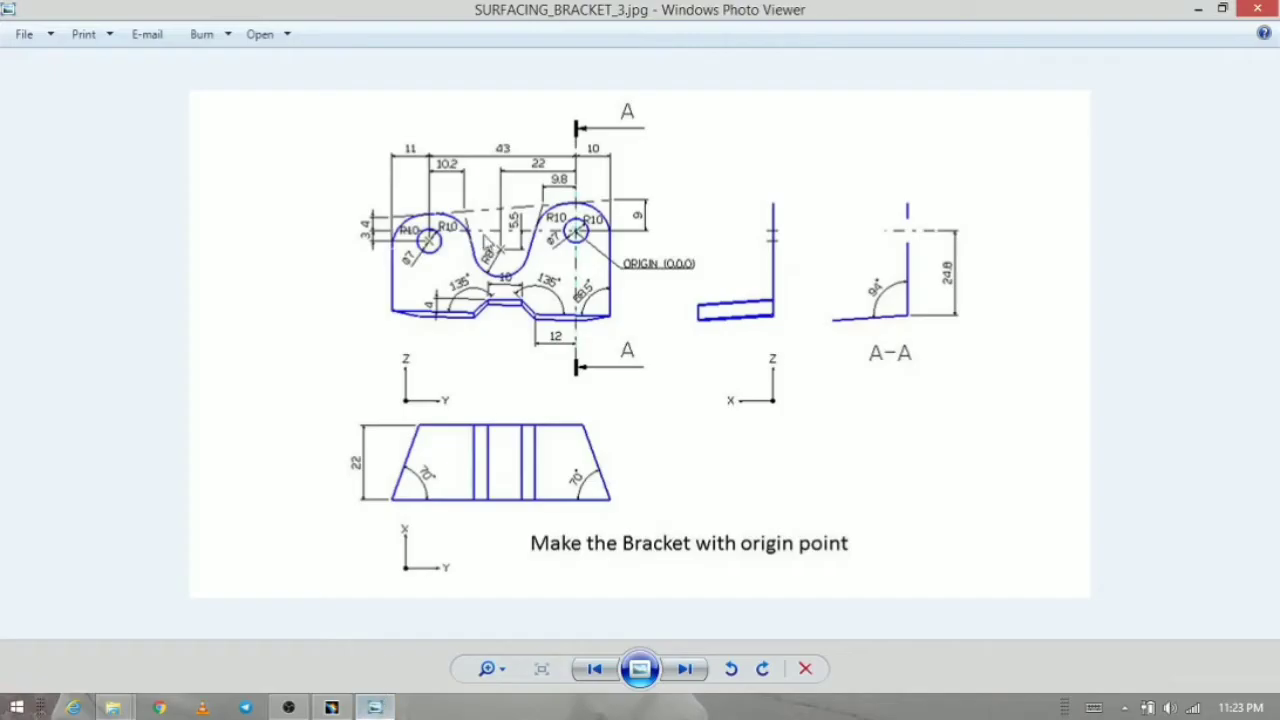
left_click(384, 707)
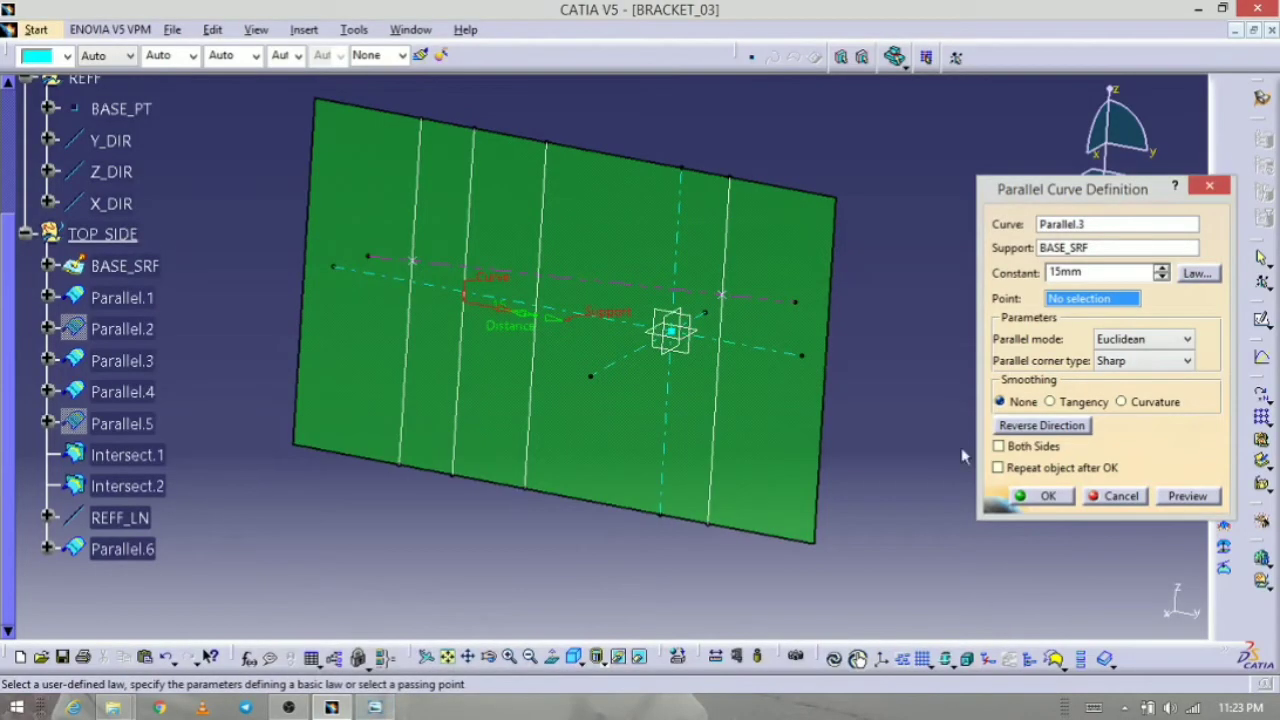
type("10.2")
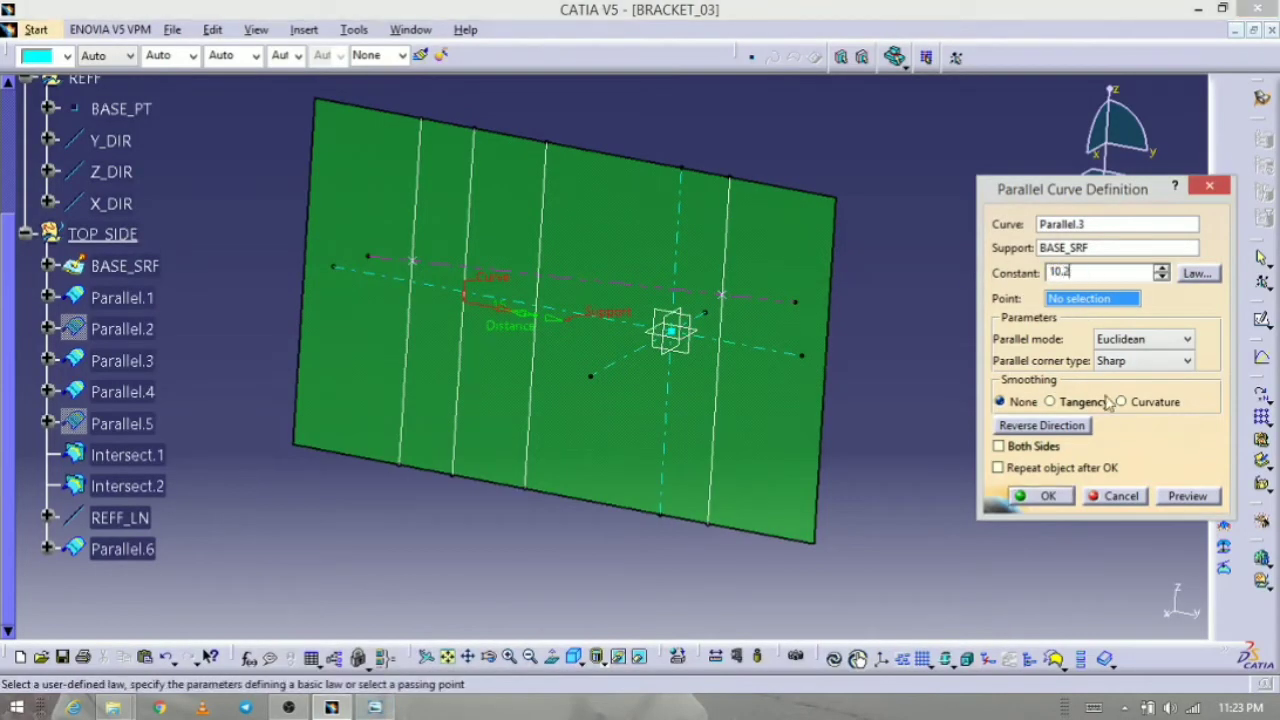
left_click(1183, 496)
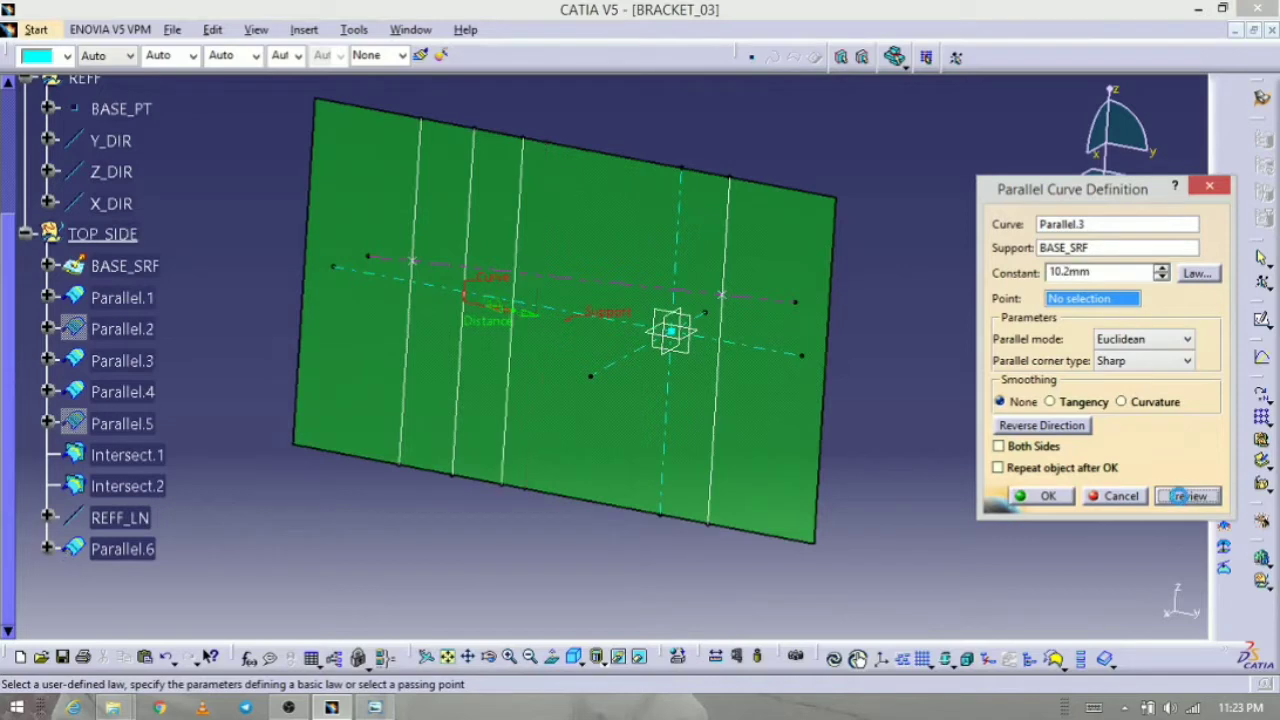
left_click(1043, 496)
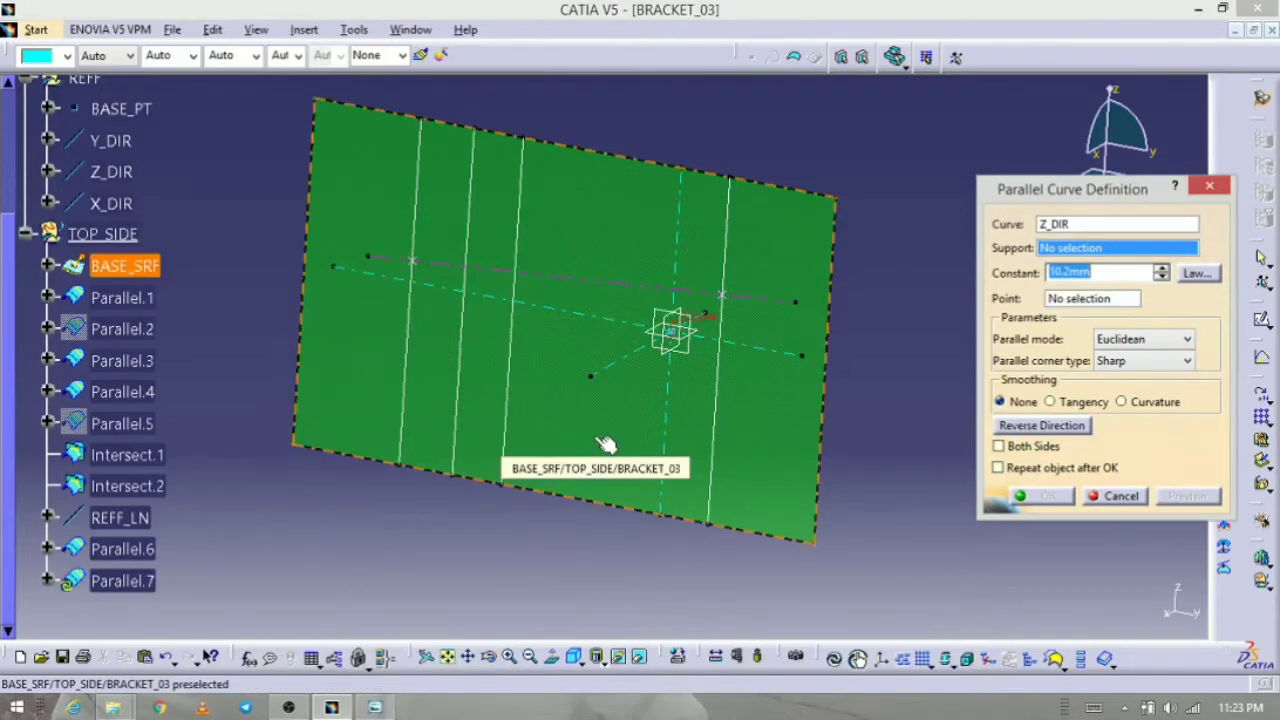
Step: Create a curve parallel to Z_DIR on BASE_SRF, offset 9.8 mm in the reversed direction, towards the 10.2 mm parallel curve
left_click(604, 440)
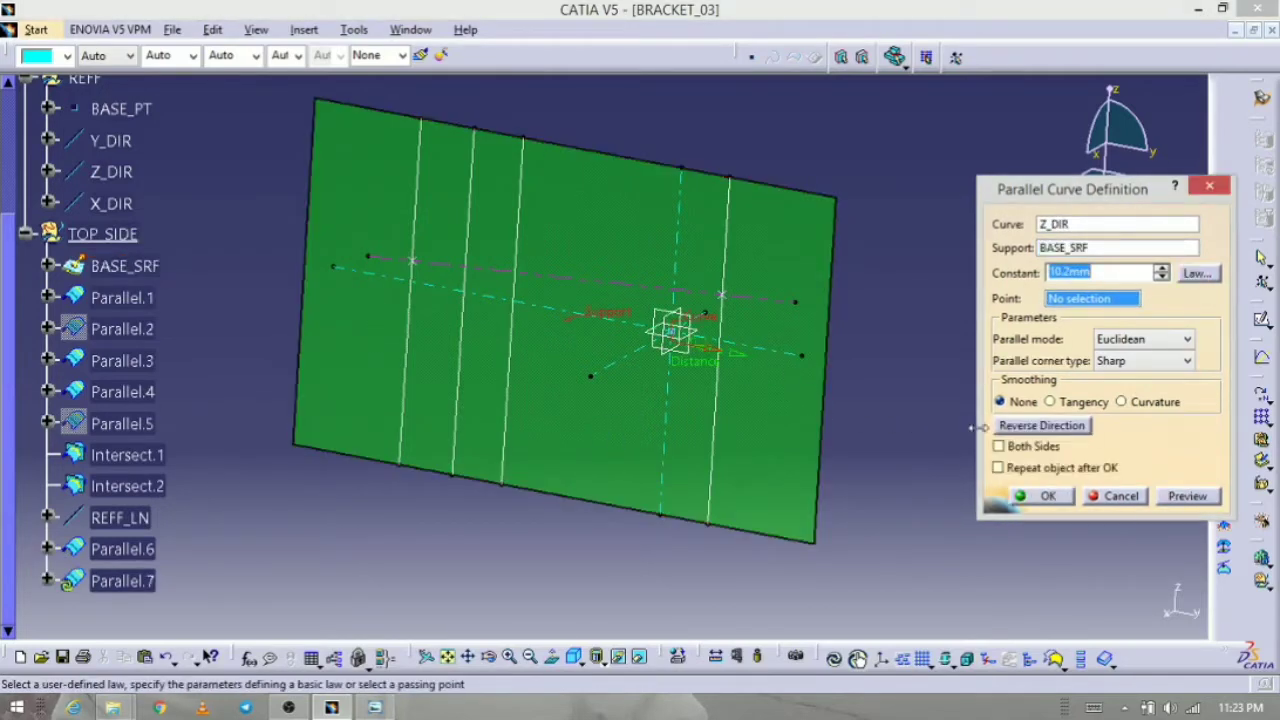
left_click(1022, 431)
left_click_drag(607, 343, 575, 348)
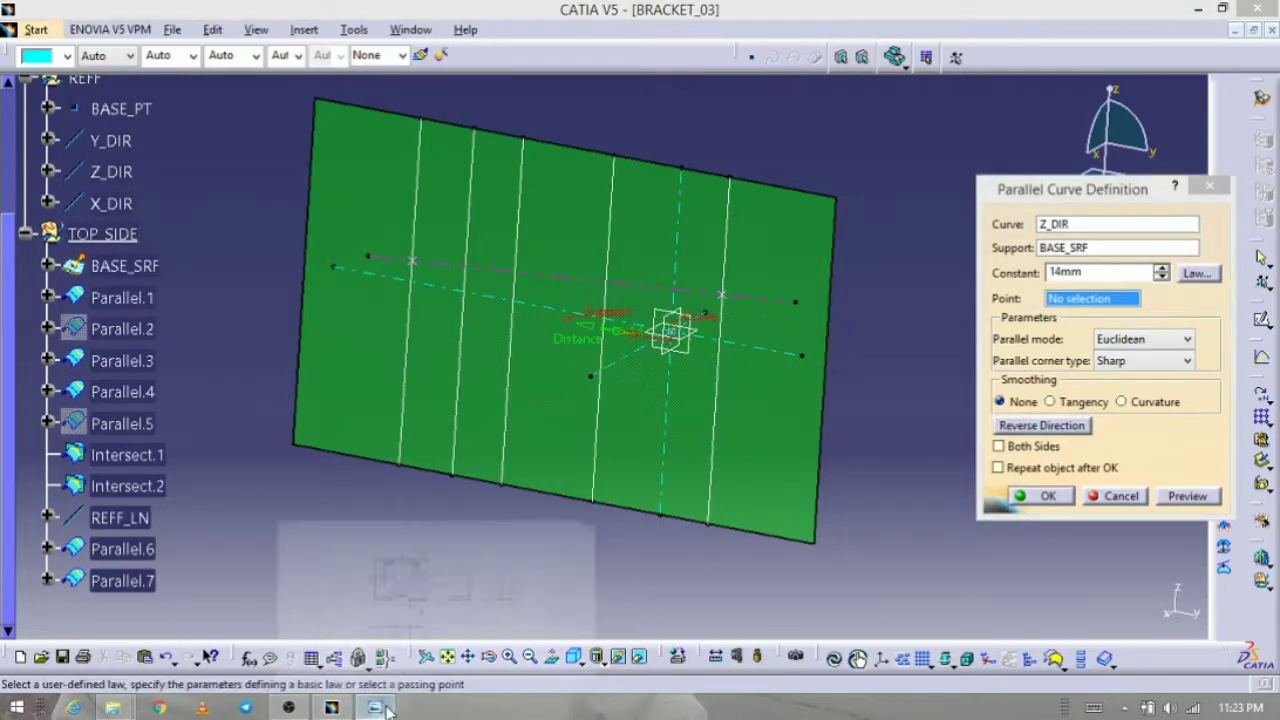
left_click(386, 708)
left_click(386, 708)
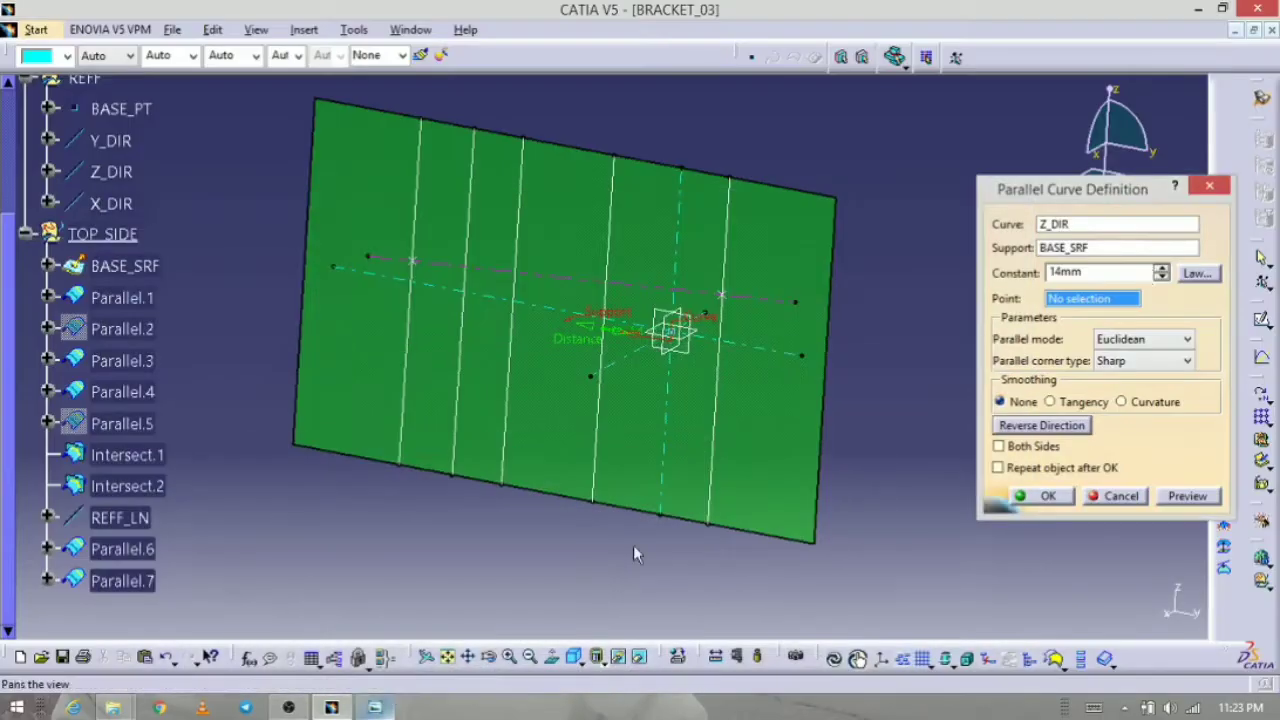
double_click(1108, 277)
type("9.8")
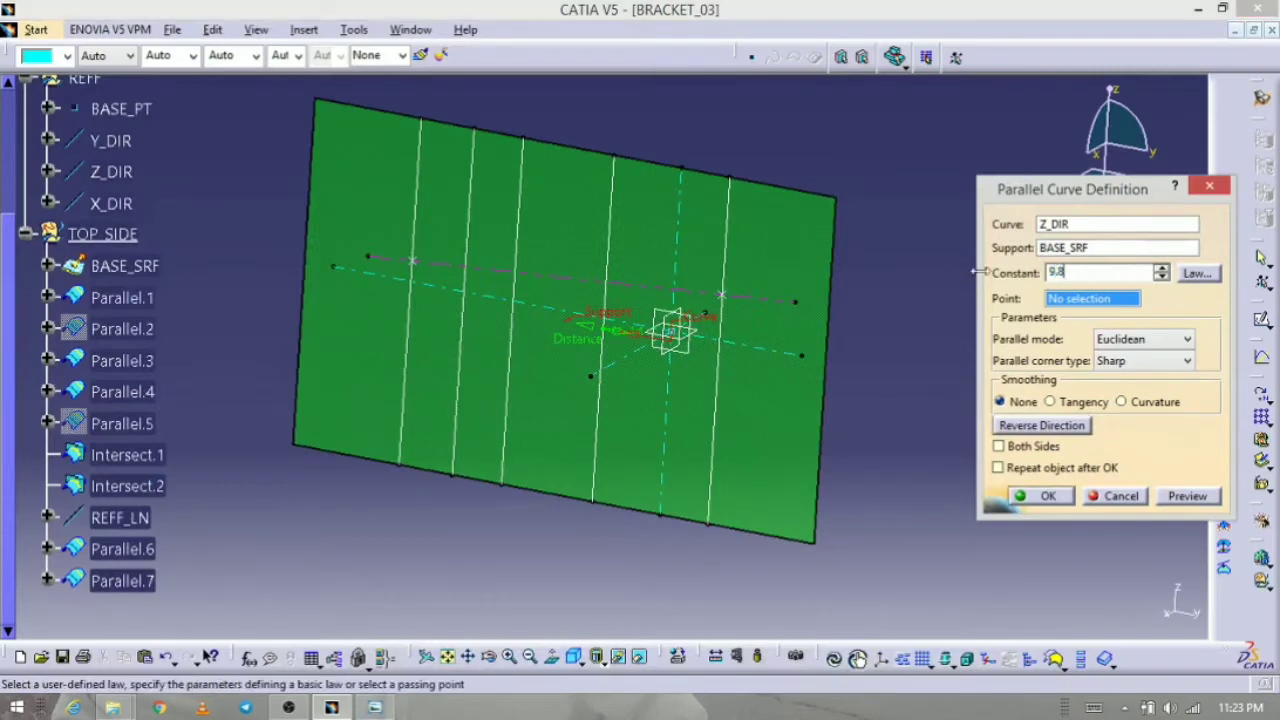
left_click(1187, 496)
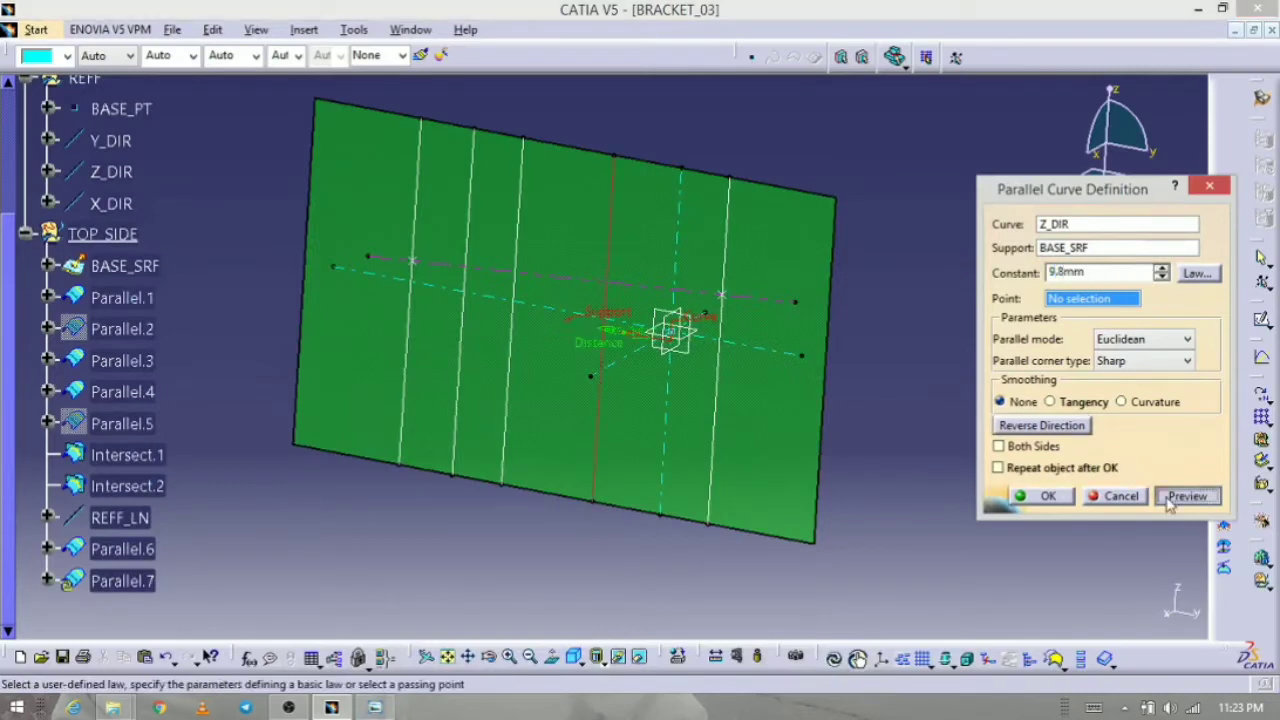
left_click(1047, 496)
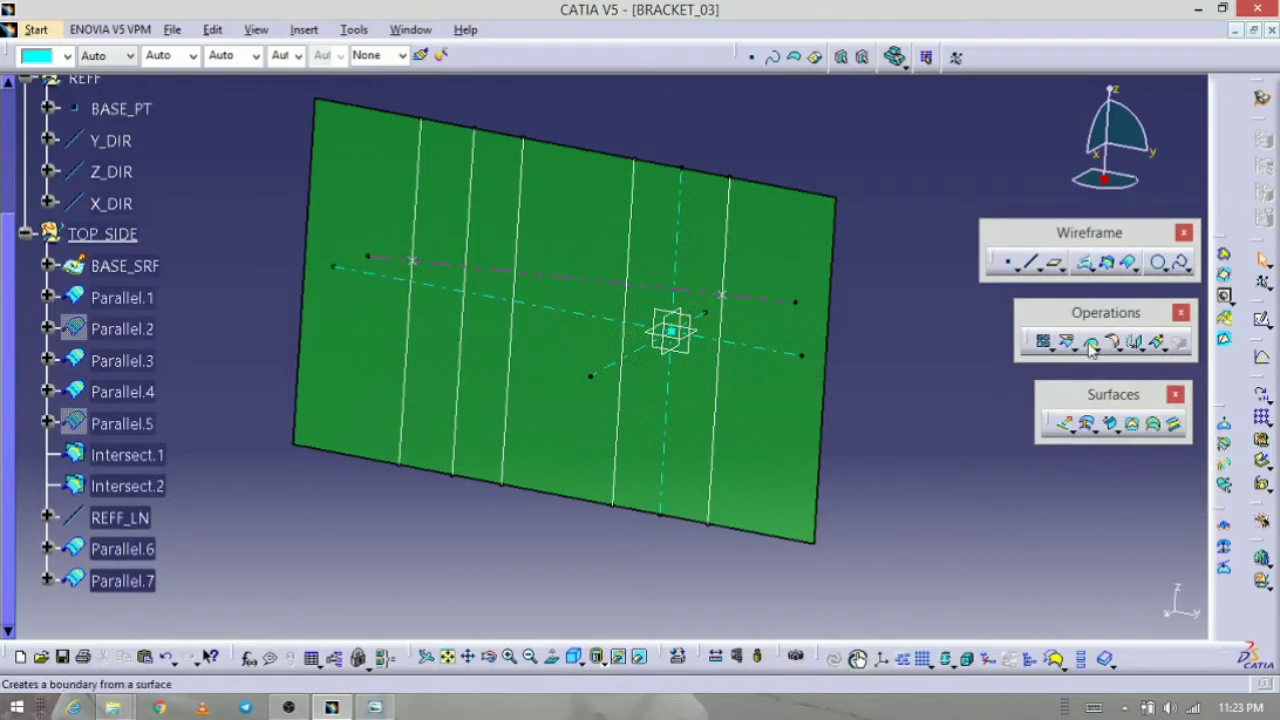
Step: Create the intersection points of REFF_LN with Parallel.7 and with Parallel.6
left_click(1101, 263)
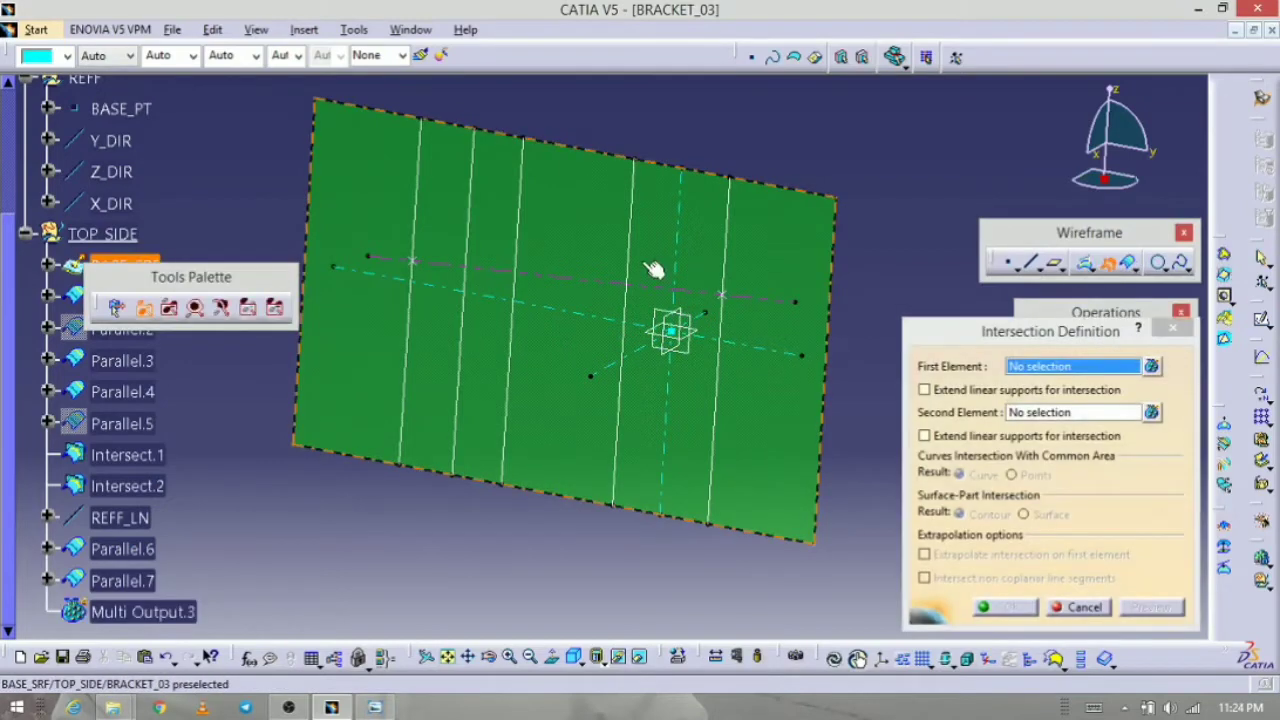
left_click(636, 269)
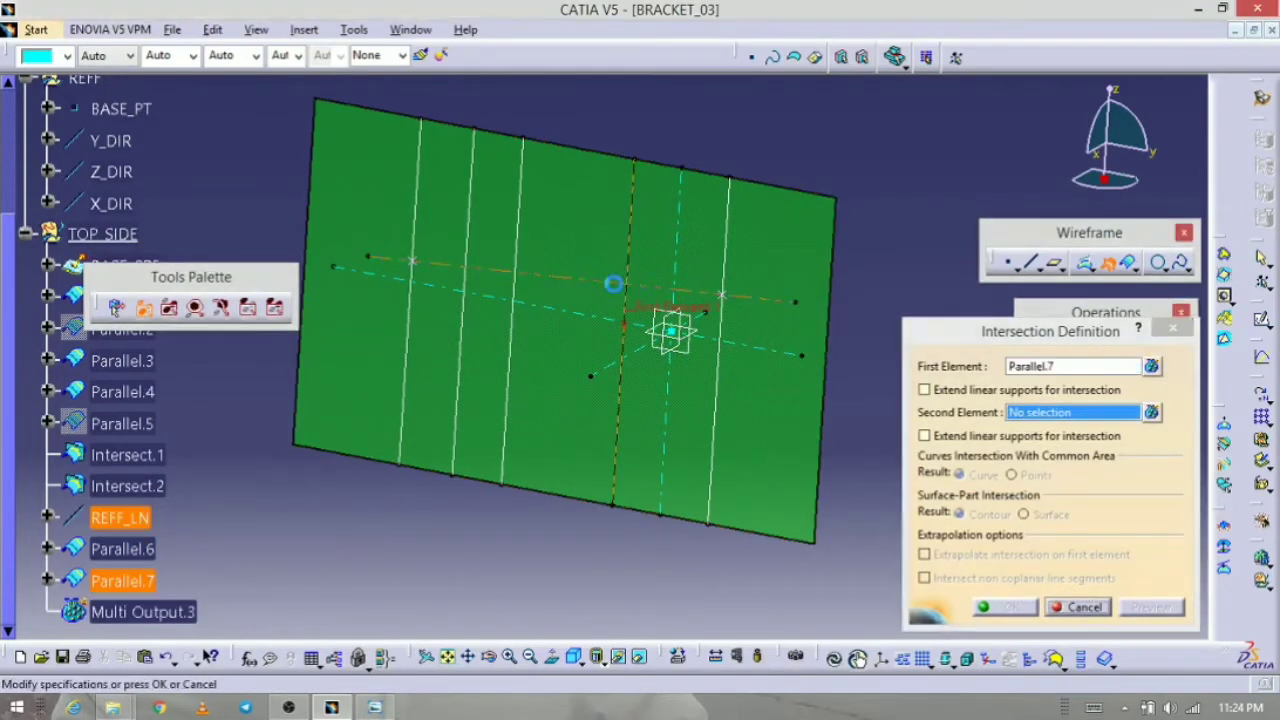
left_click(614, 281)
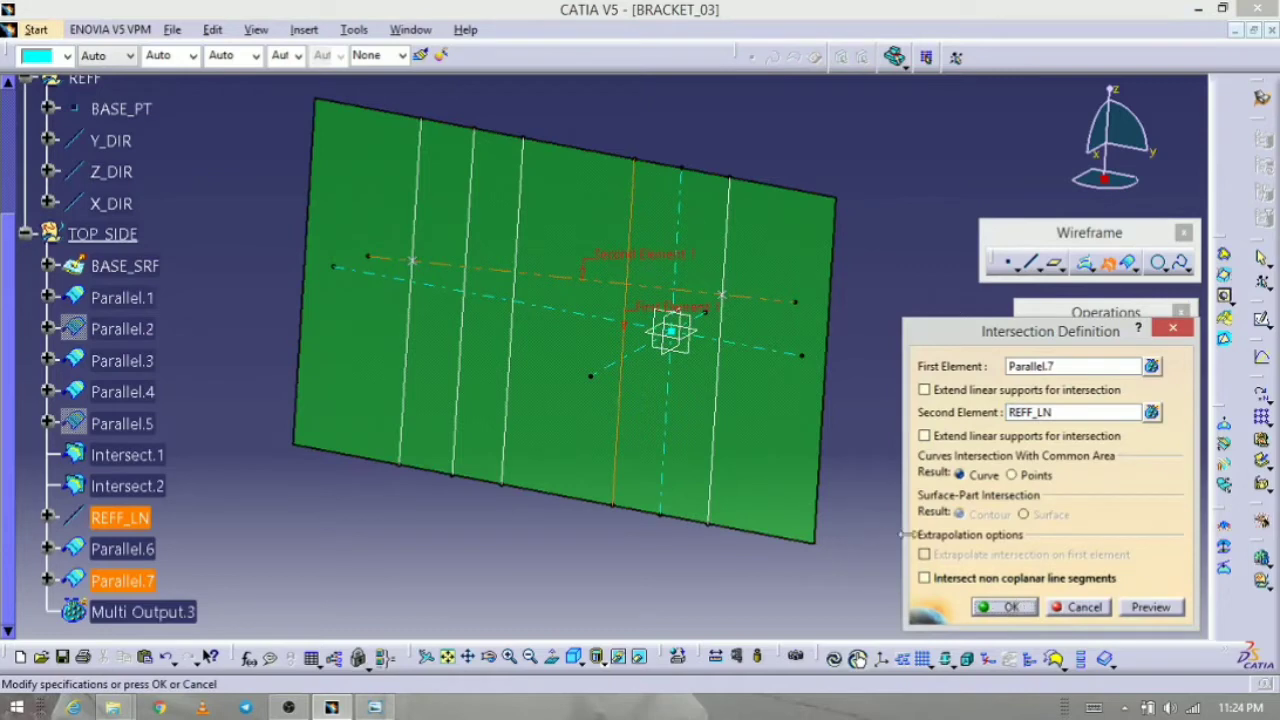
left_click(1007, 606)
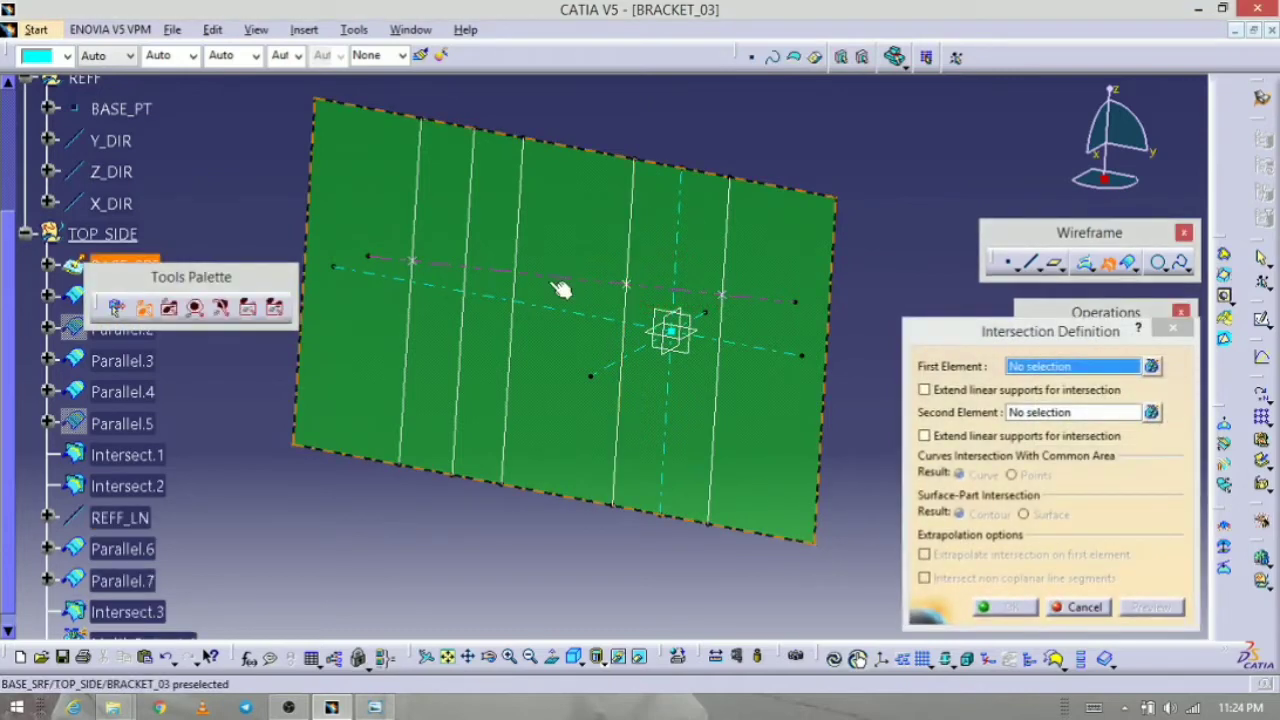
left_click(545, 275)
left_click(515, 248)
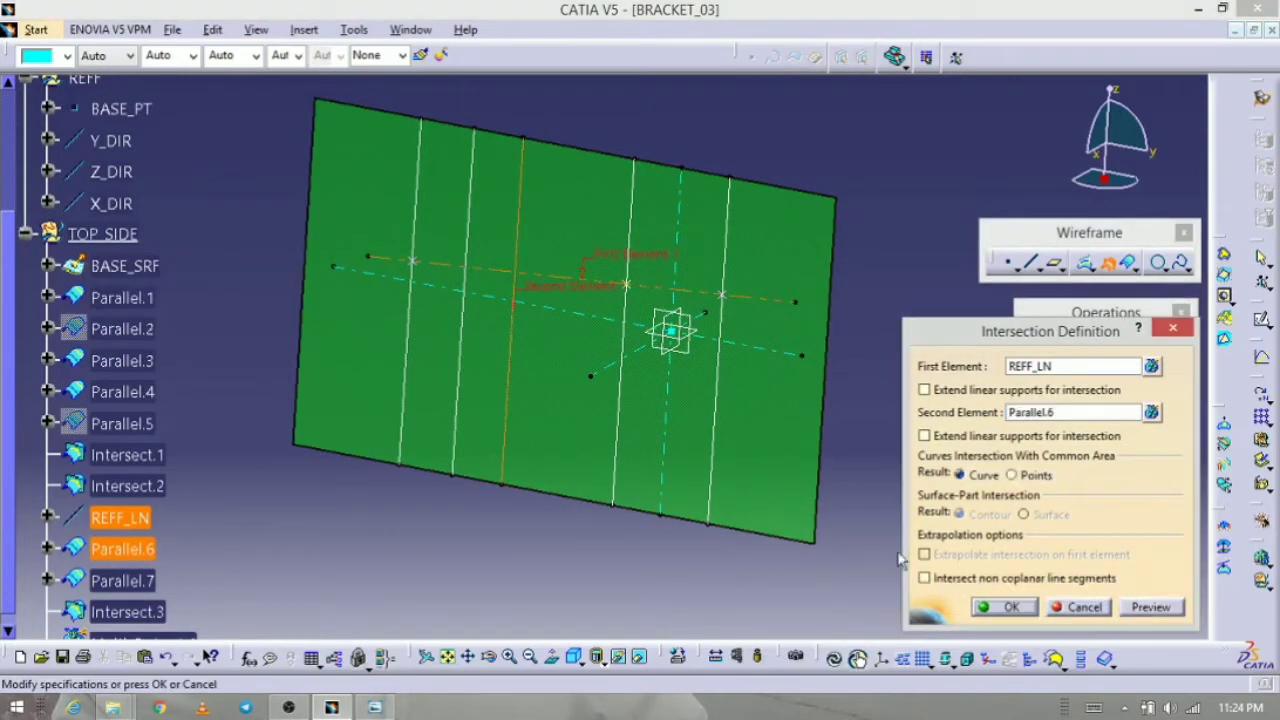
left_click(992, 603)
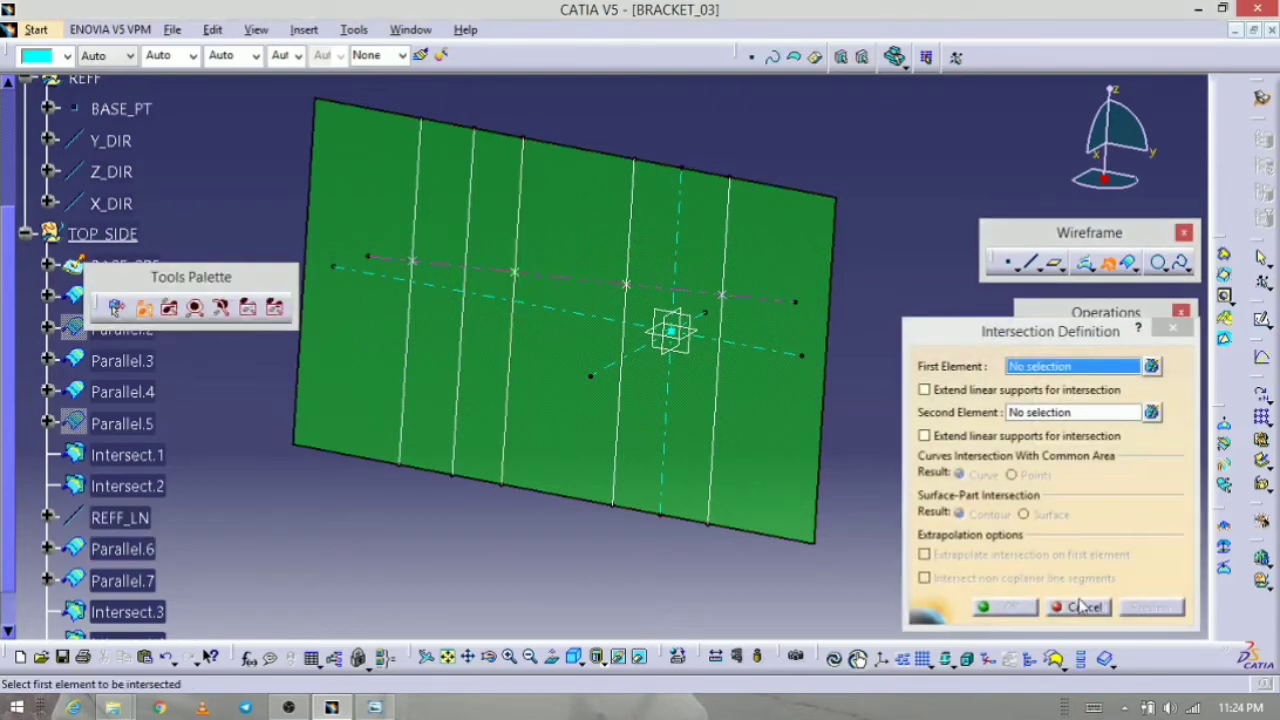
left_click(1080, 608)
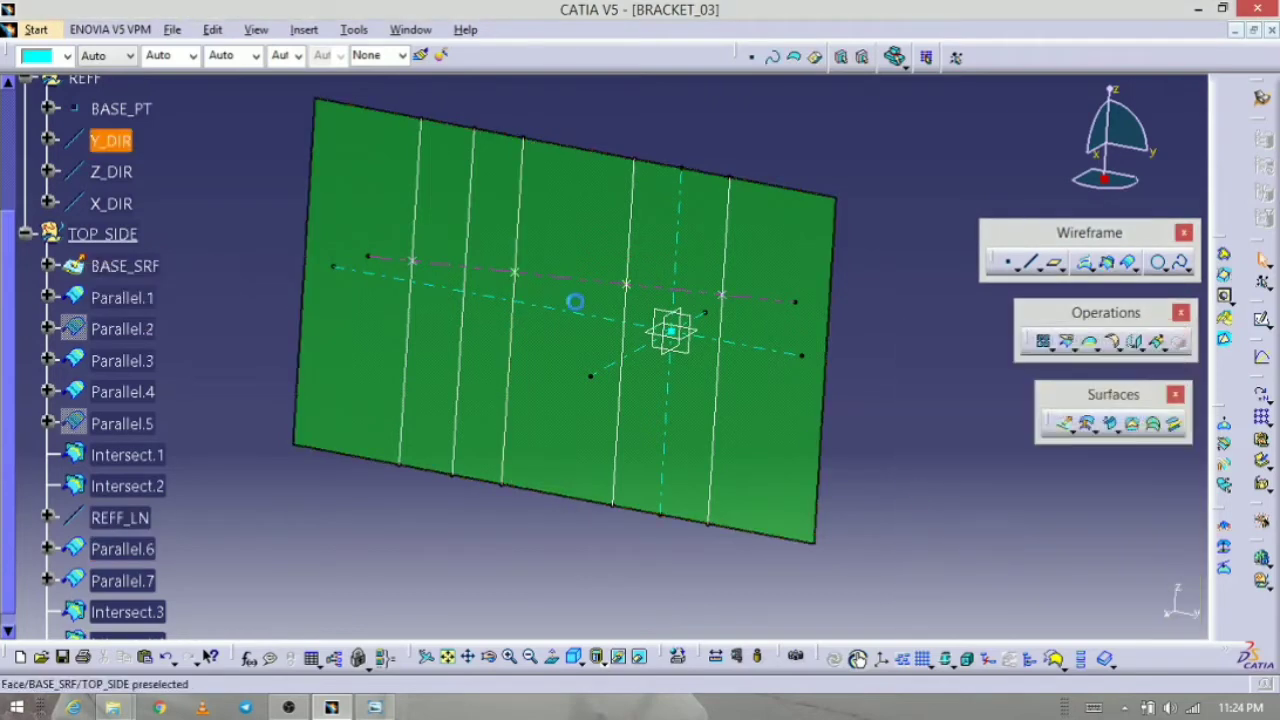
Step: Hide the two construction curves Parallel.6 and Parallel.7, leaving their intersection points on REFF_LN
right_click(521, 220)
key("Escape")
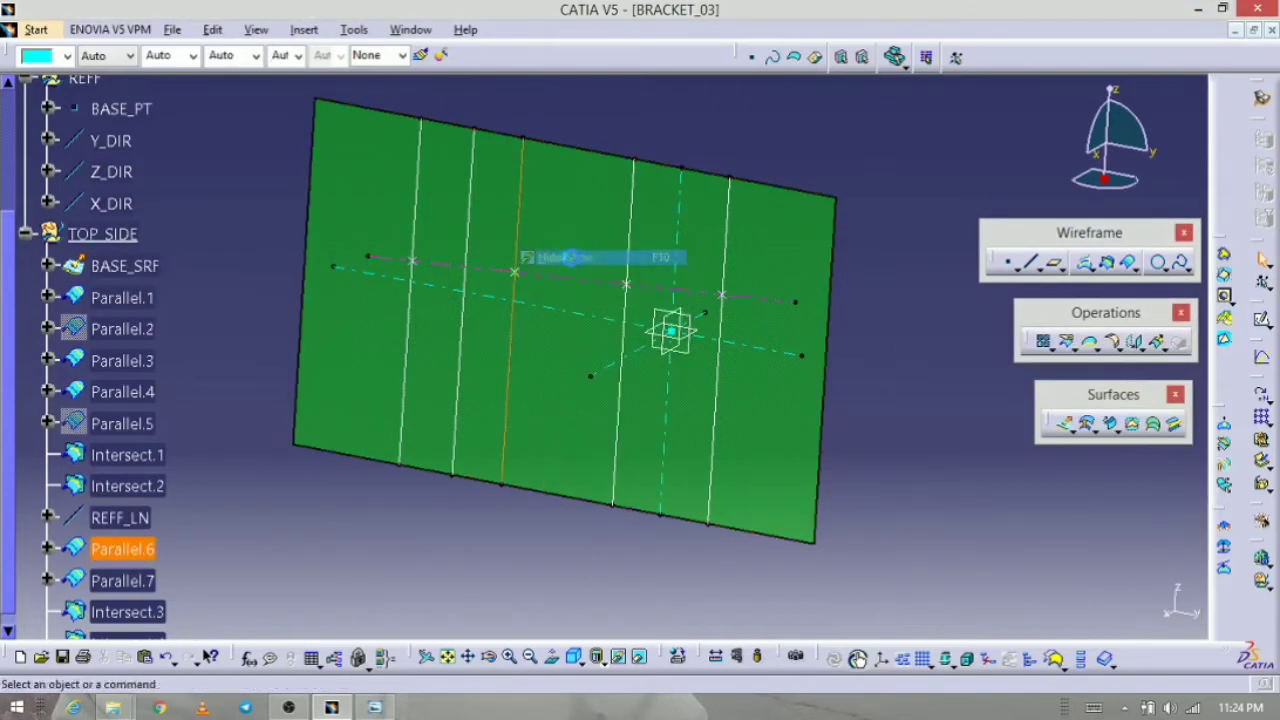
right_click(634, 239)
left_click(662, 273)
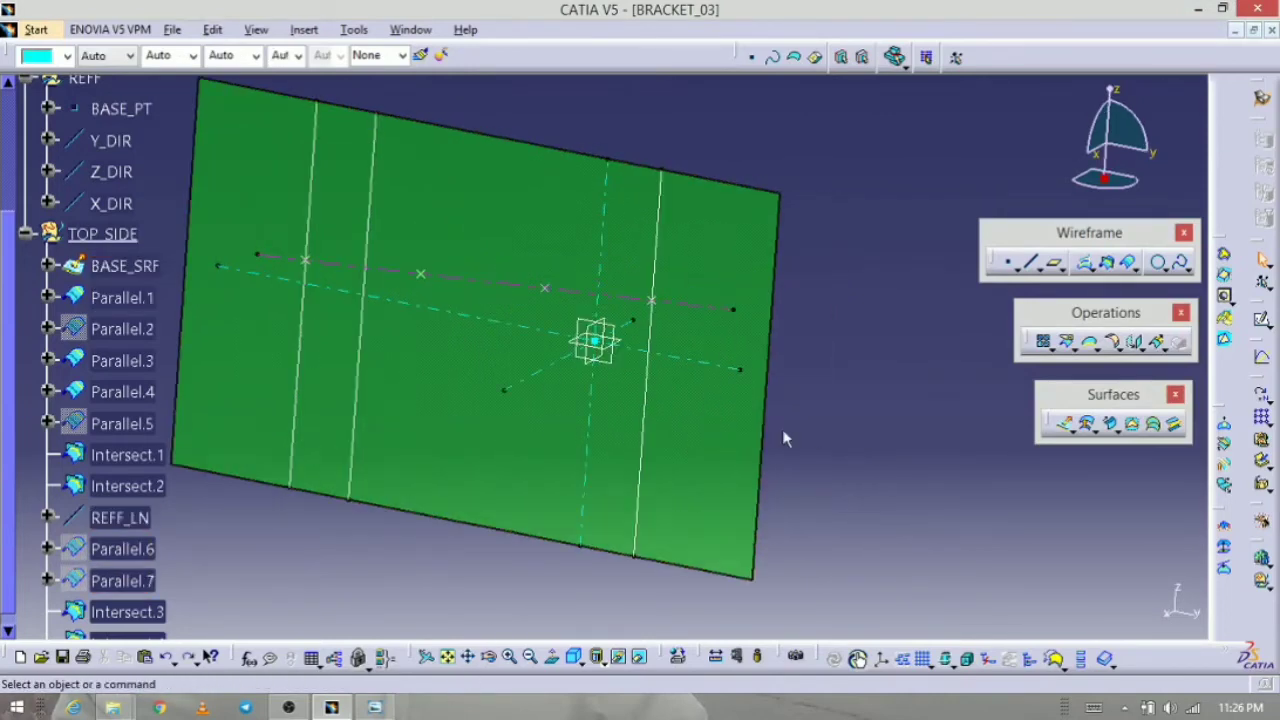
Step: Check the bracket drawing, then define an on-plane point on BASE_SRF with BASE_PT as its reference point
left_click(372, 708)
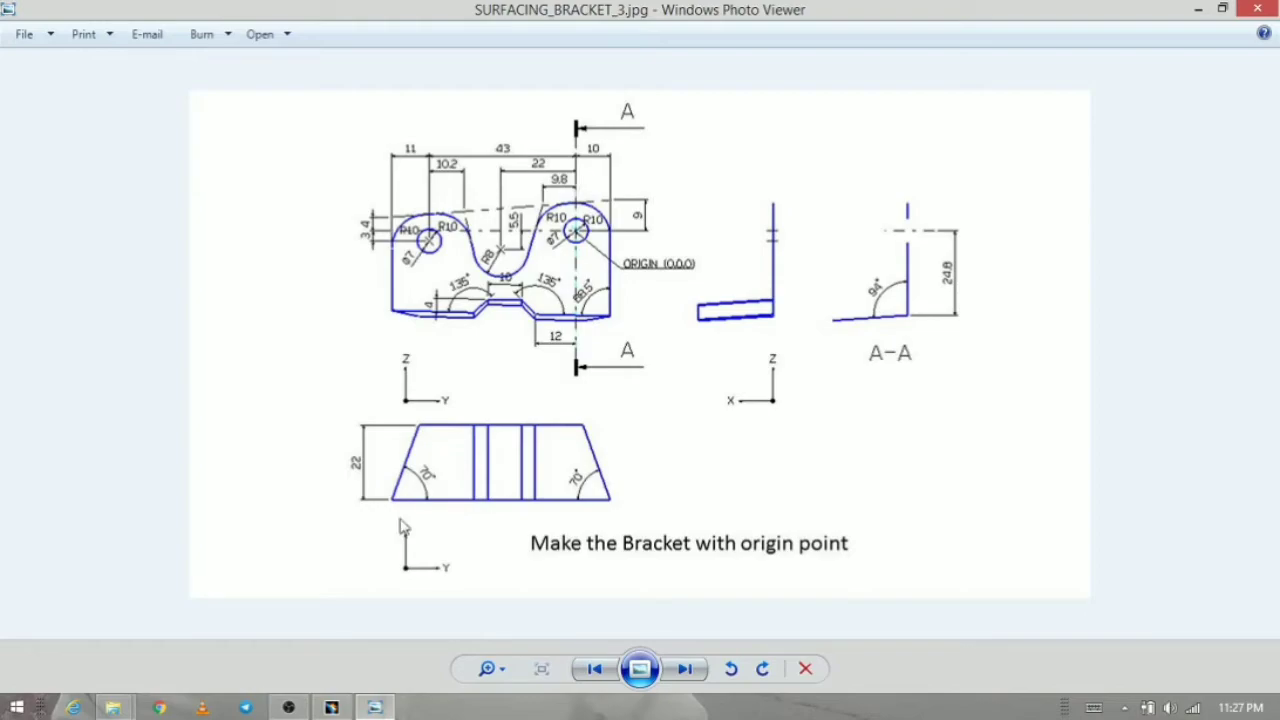
left_click(333, 707)
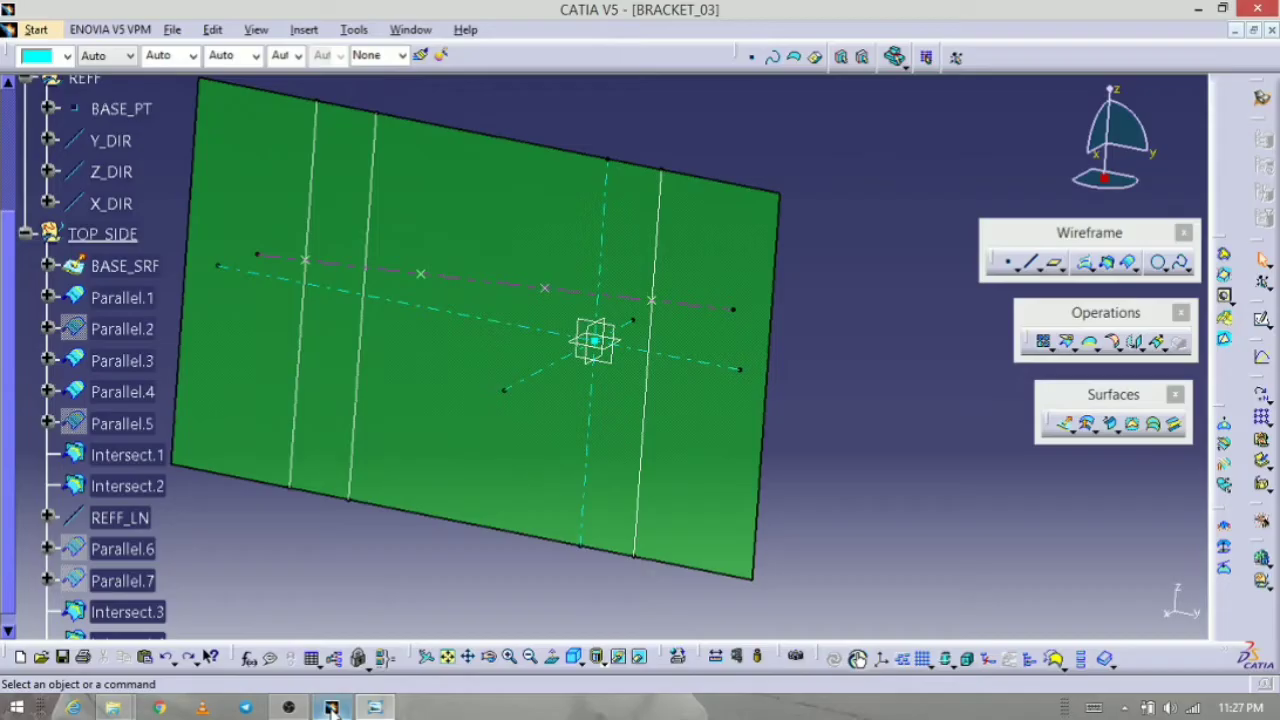
left_click(1008, 264)
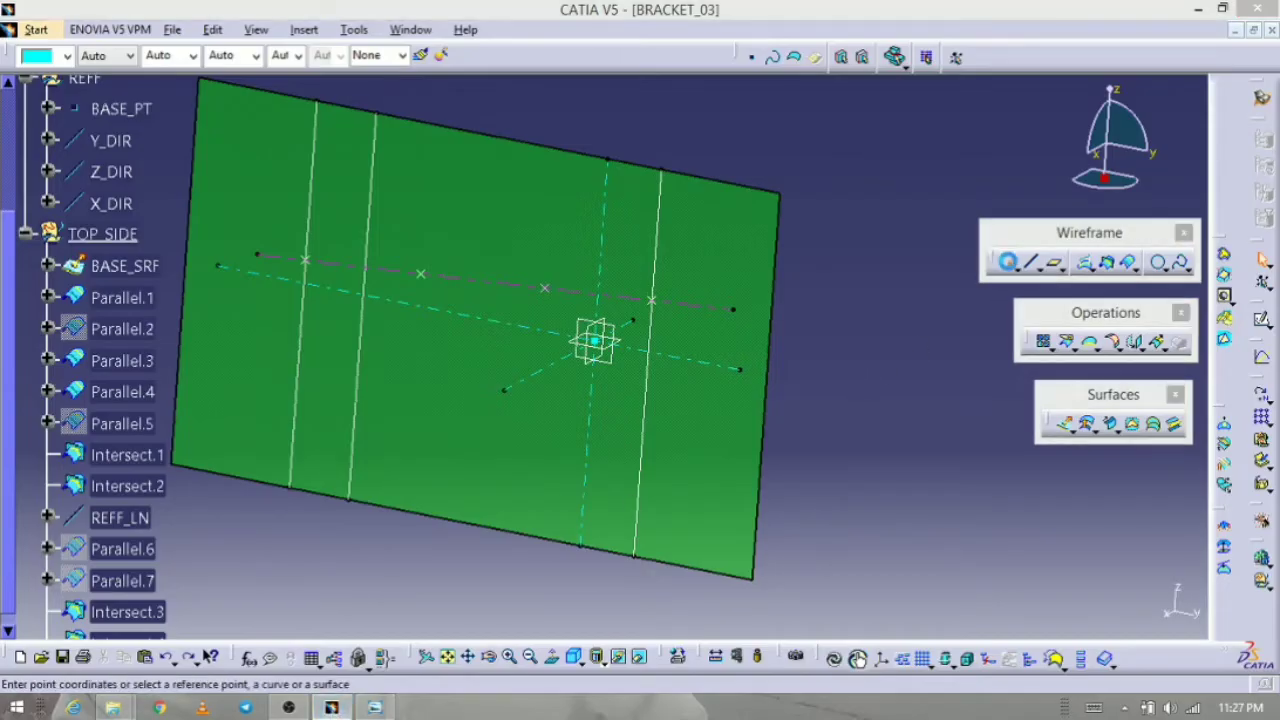
left_click(866, 176)
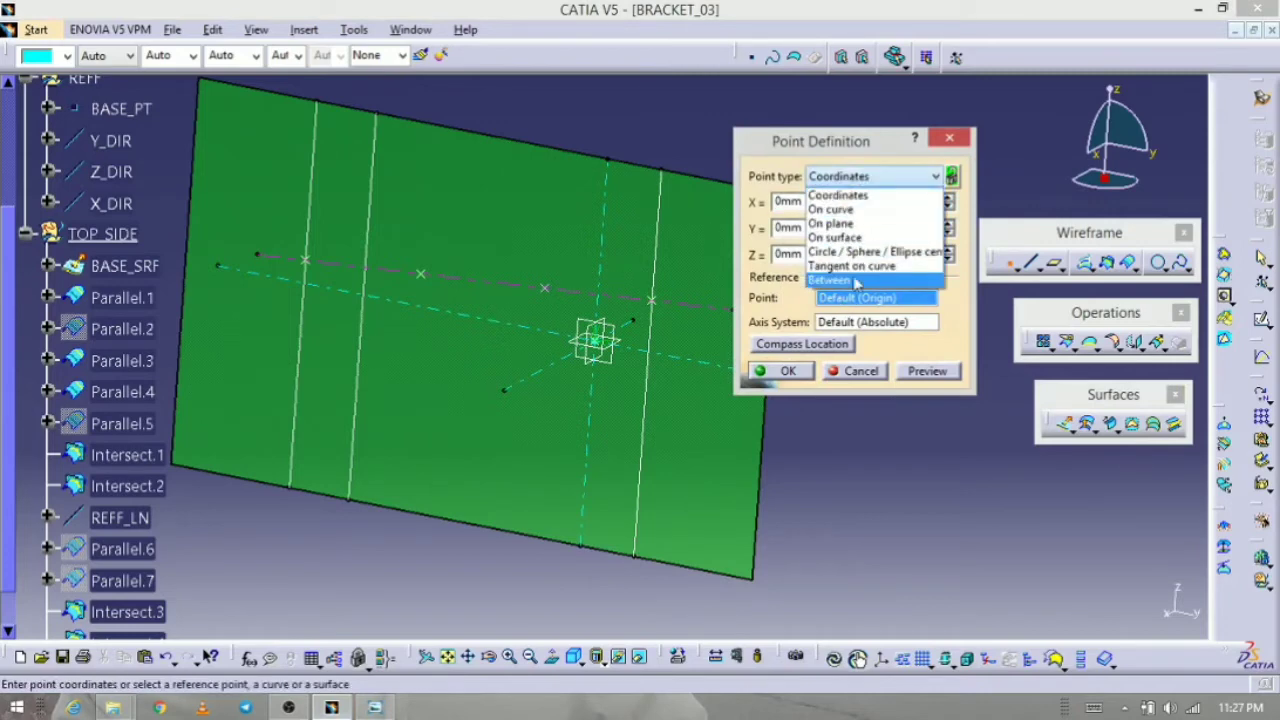
left_click(866, 223)
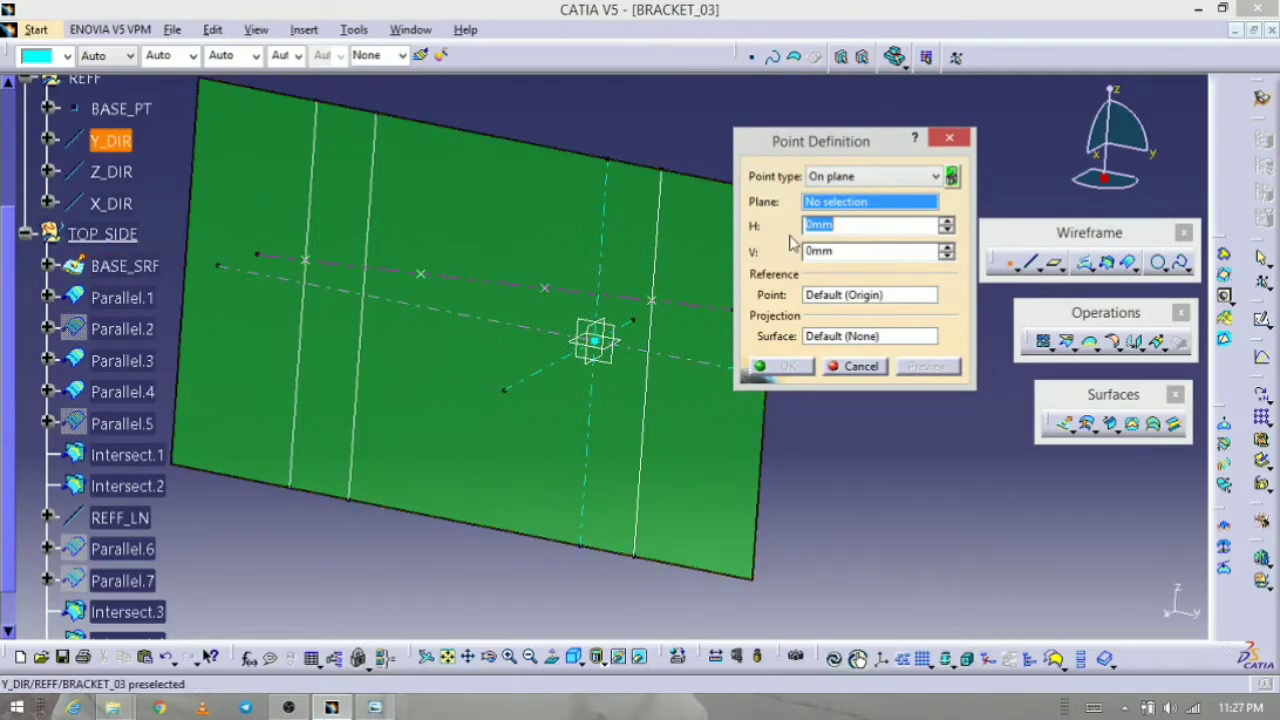
left_click(508, 471)
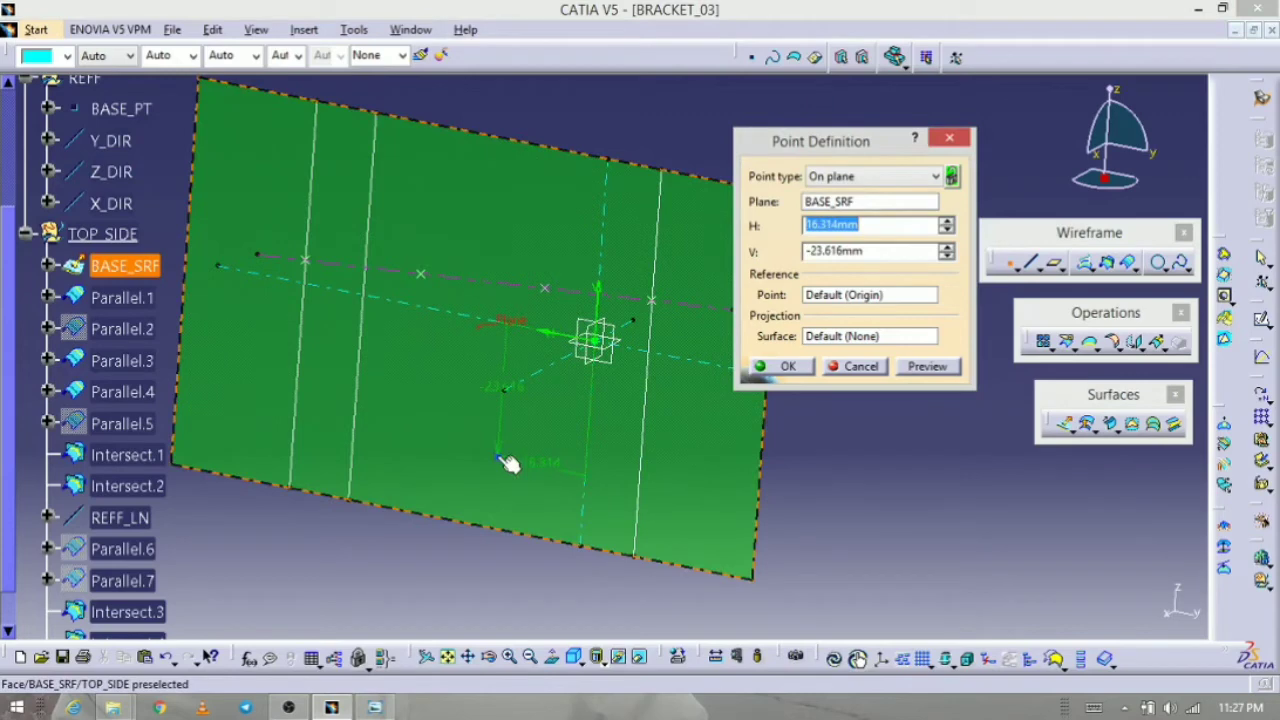
left_click(841, 298)
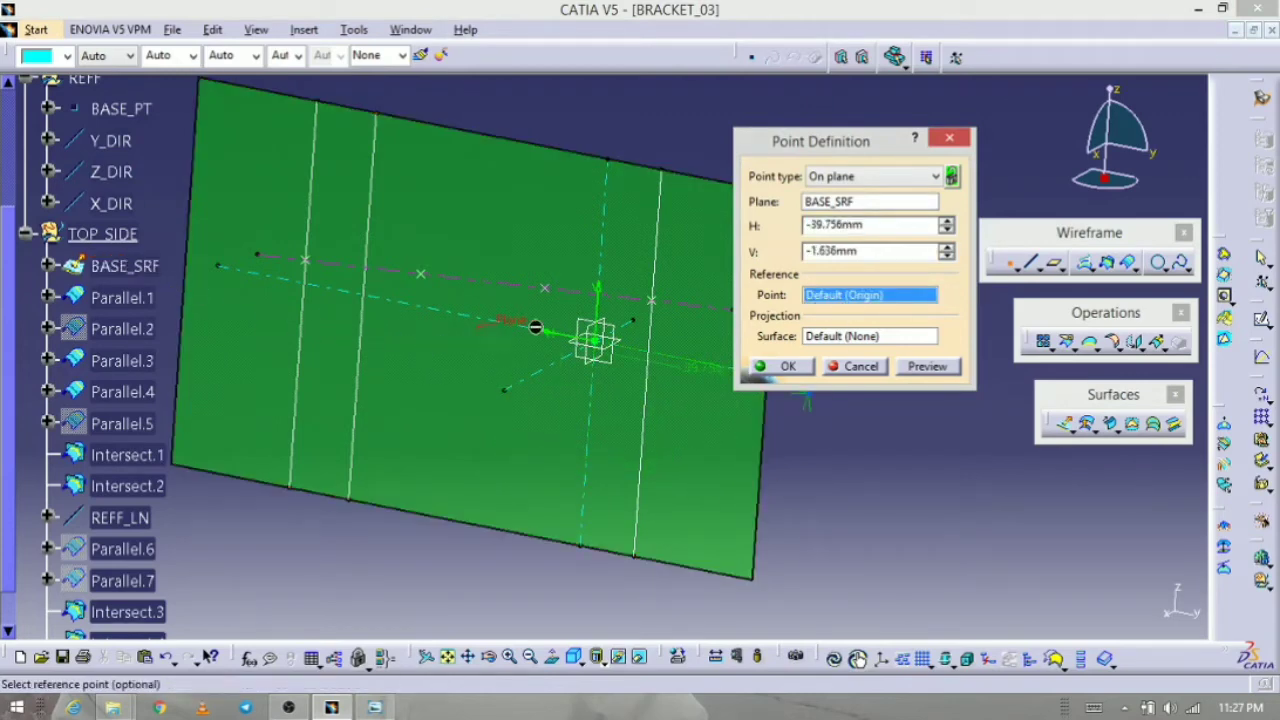
left_click(592, 343)
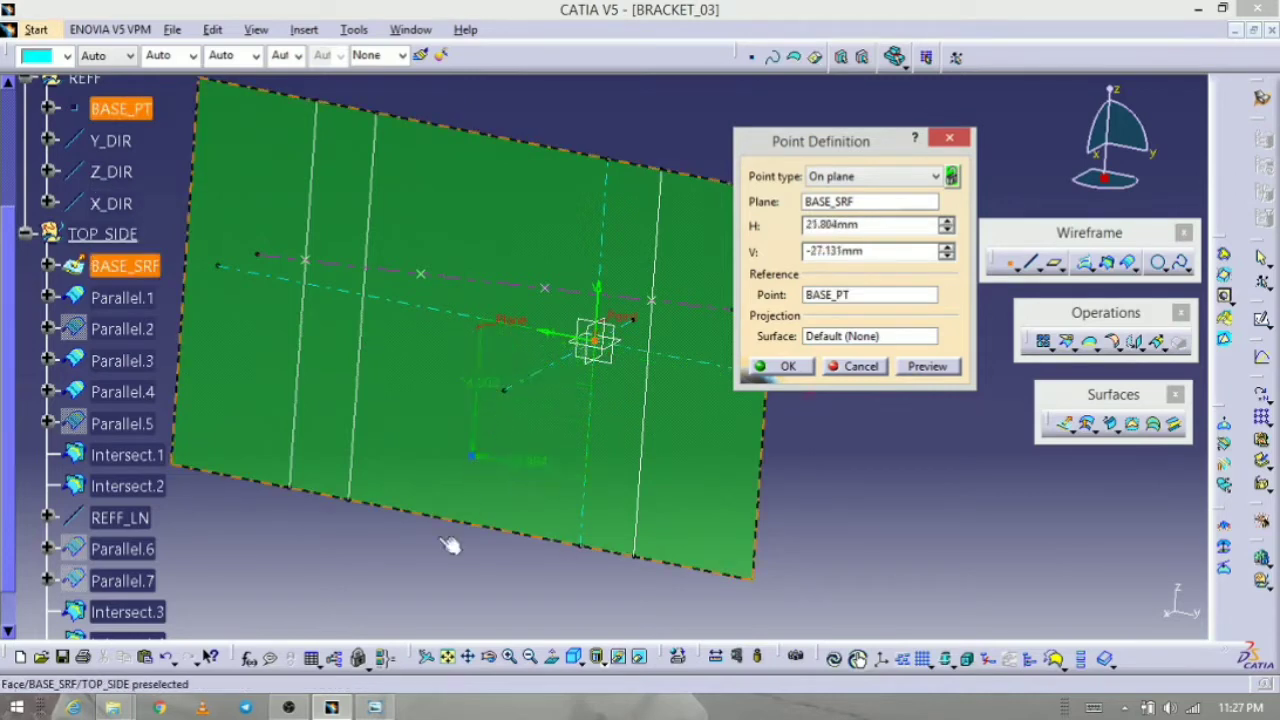
Step: Set the point's H offset from BASE_PT to 22 mm, following the drawing
left_click(372, 709)
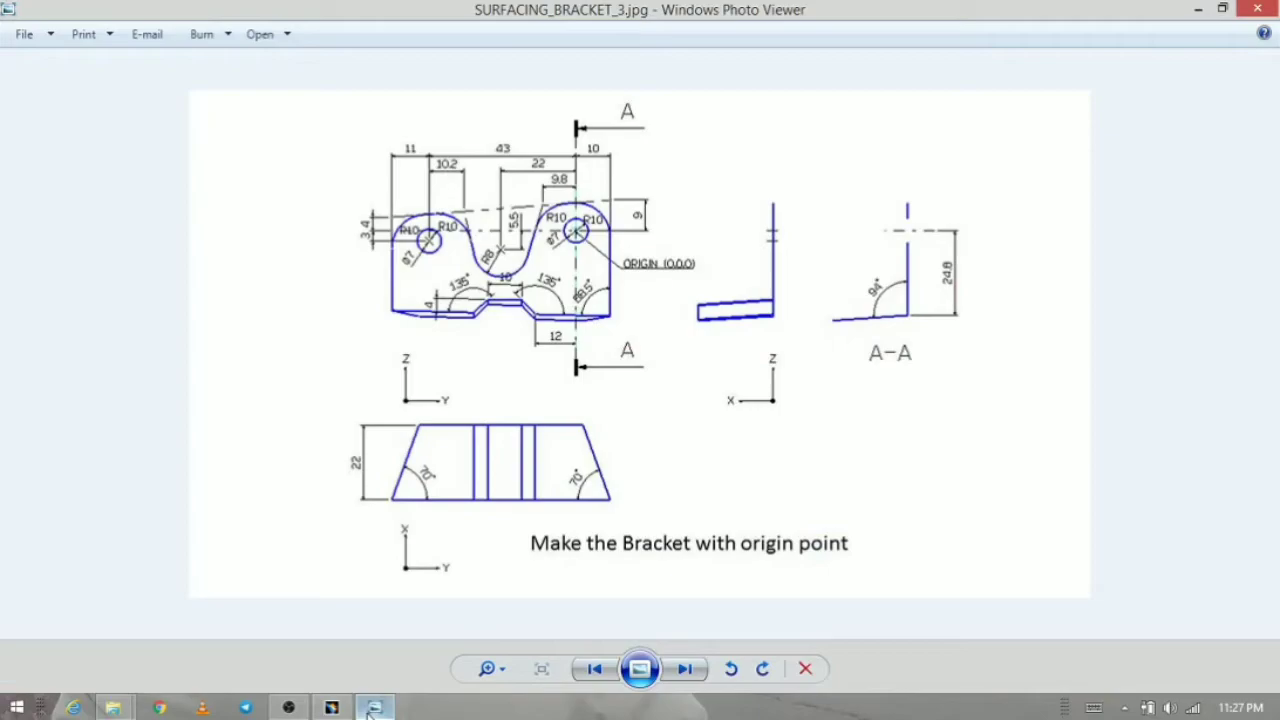
left_click(372, 709)
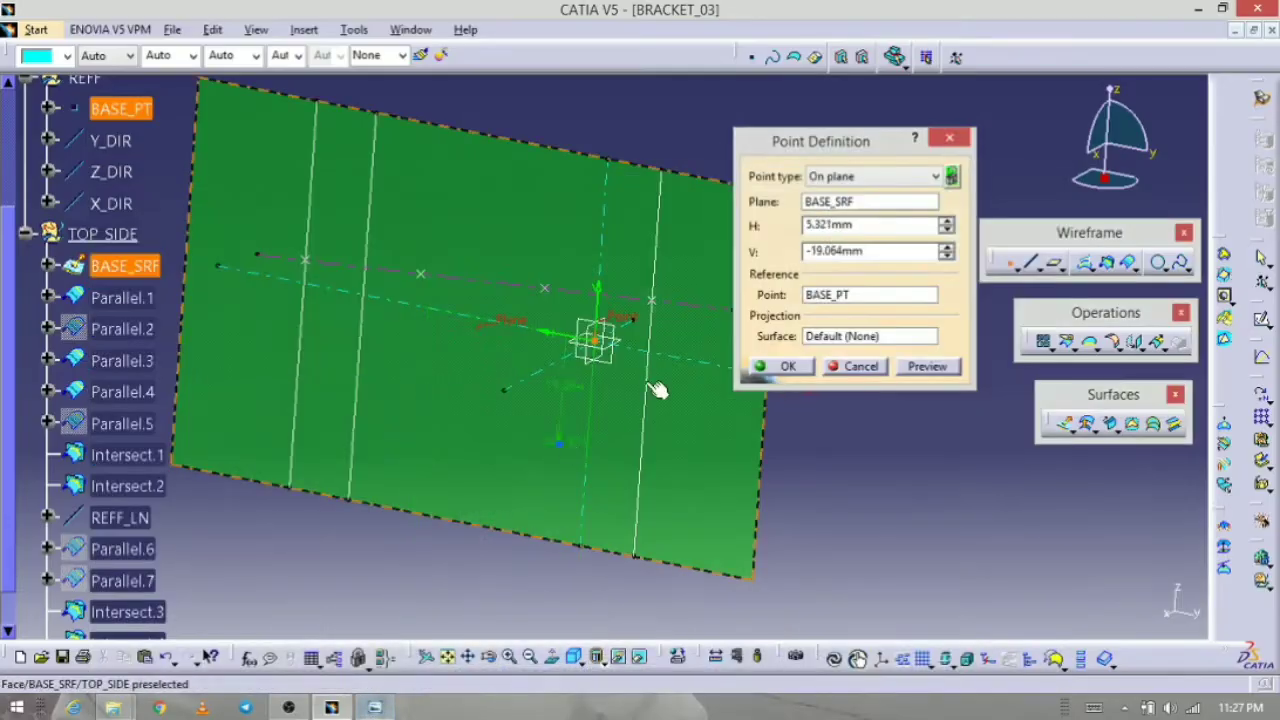
left_click_drag(850, 225, 753, 222)
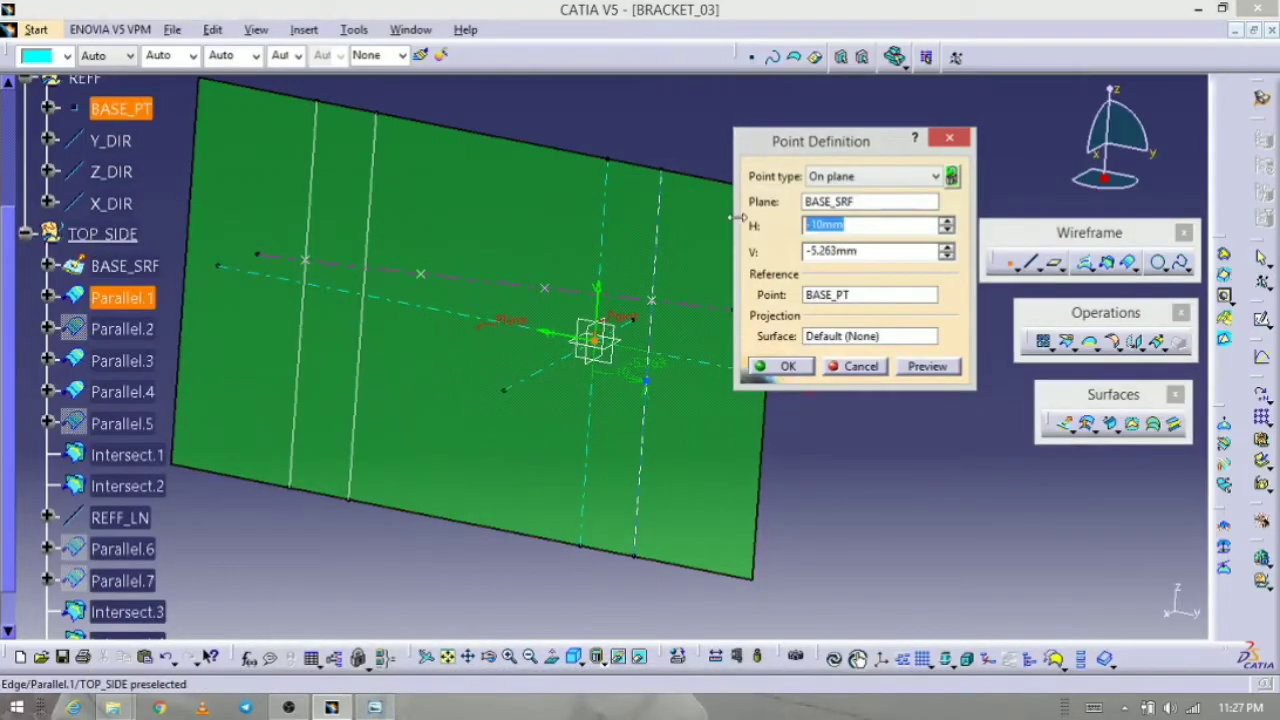
type("22.815")
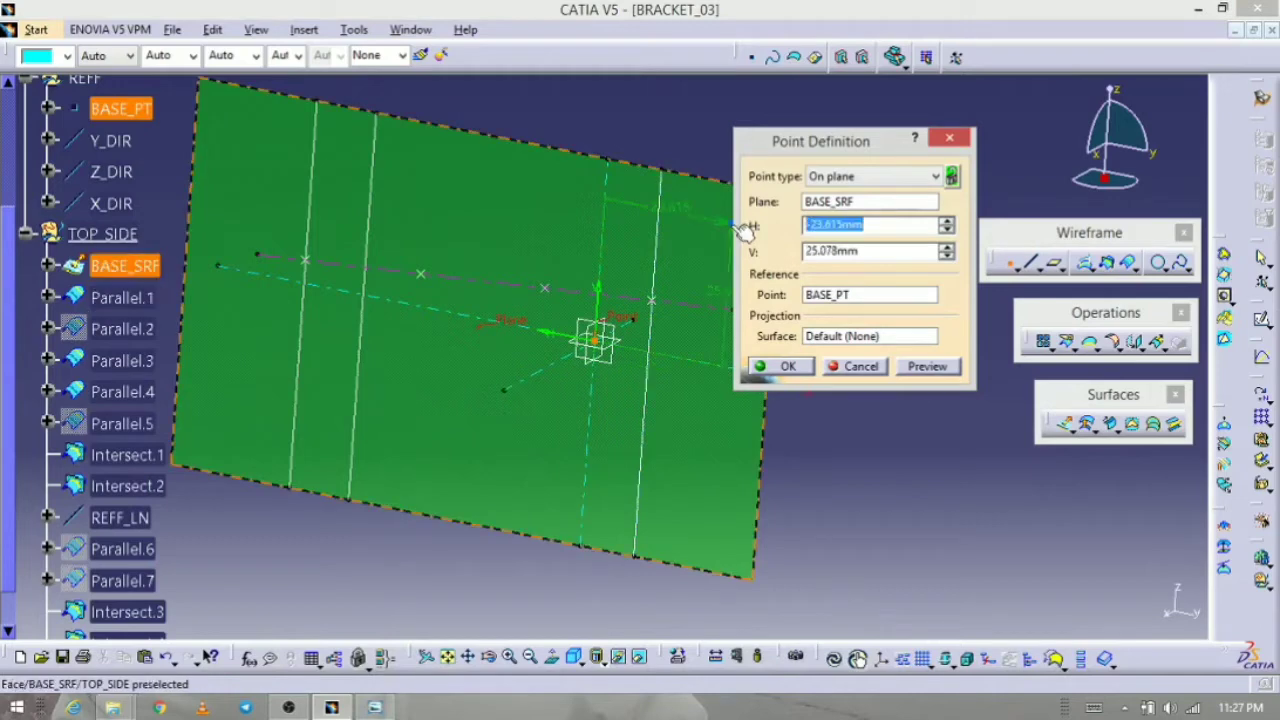
key("Tab")
double_click(858, 226)
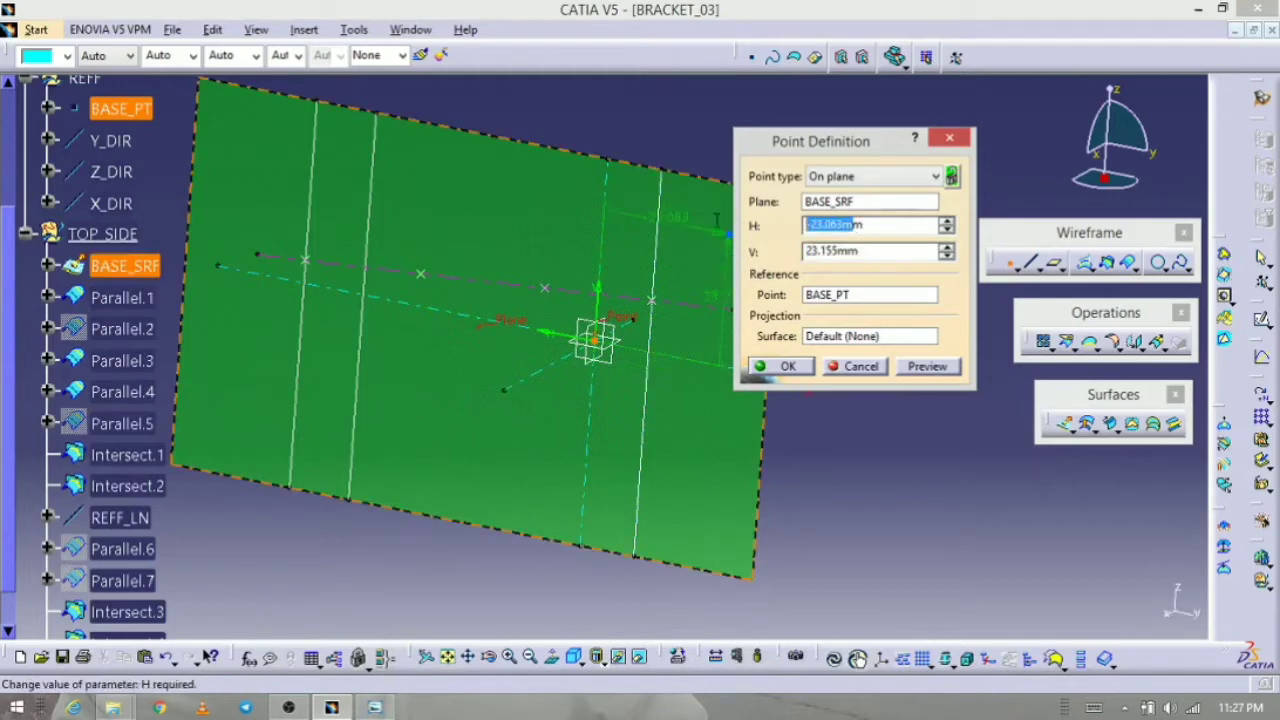
left_click_drag(881, 226, 758, 226)
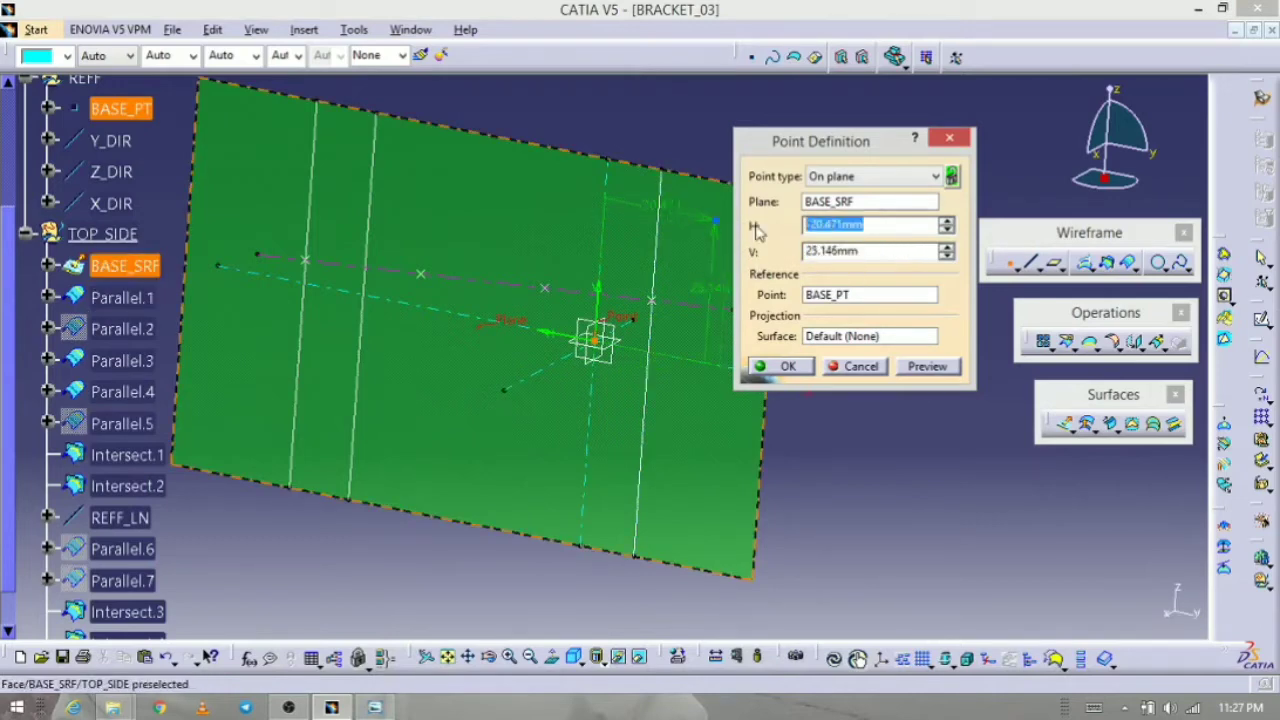
type("2")
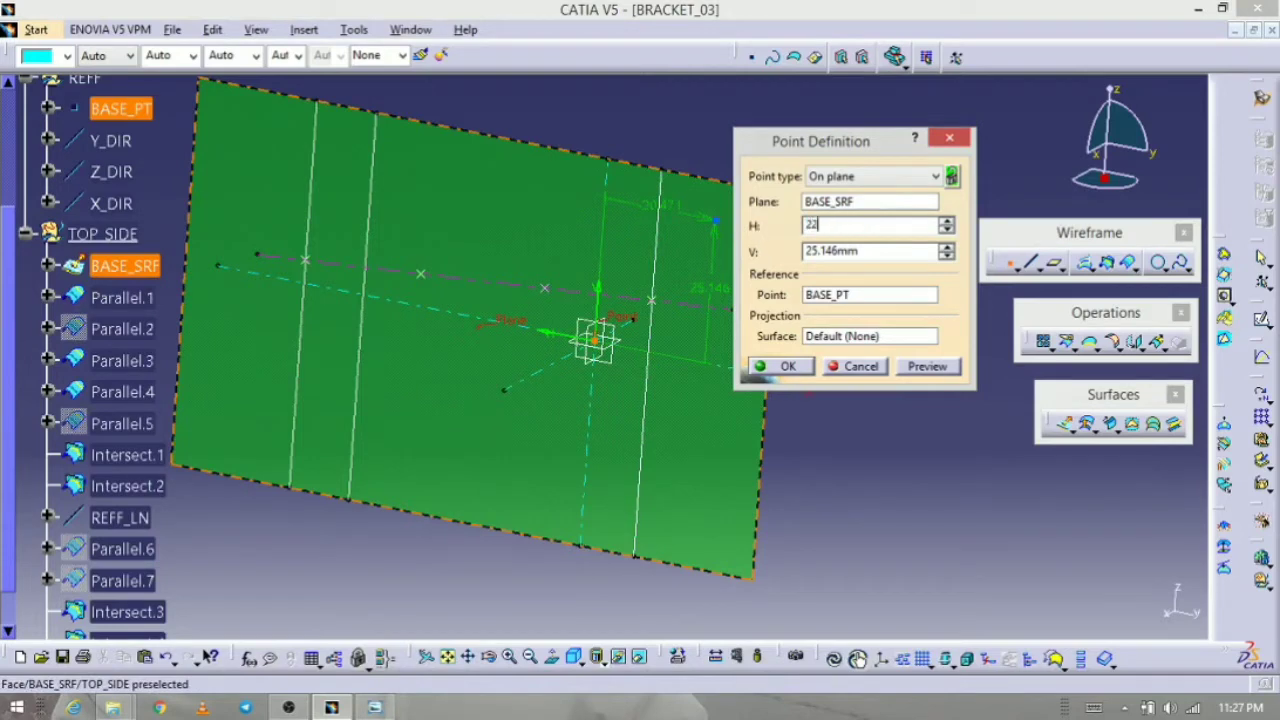
type("2")
key("Tab")
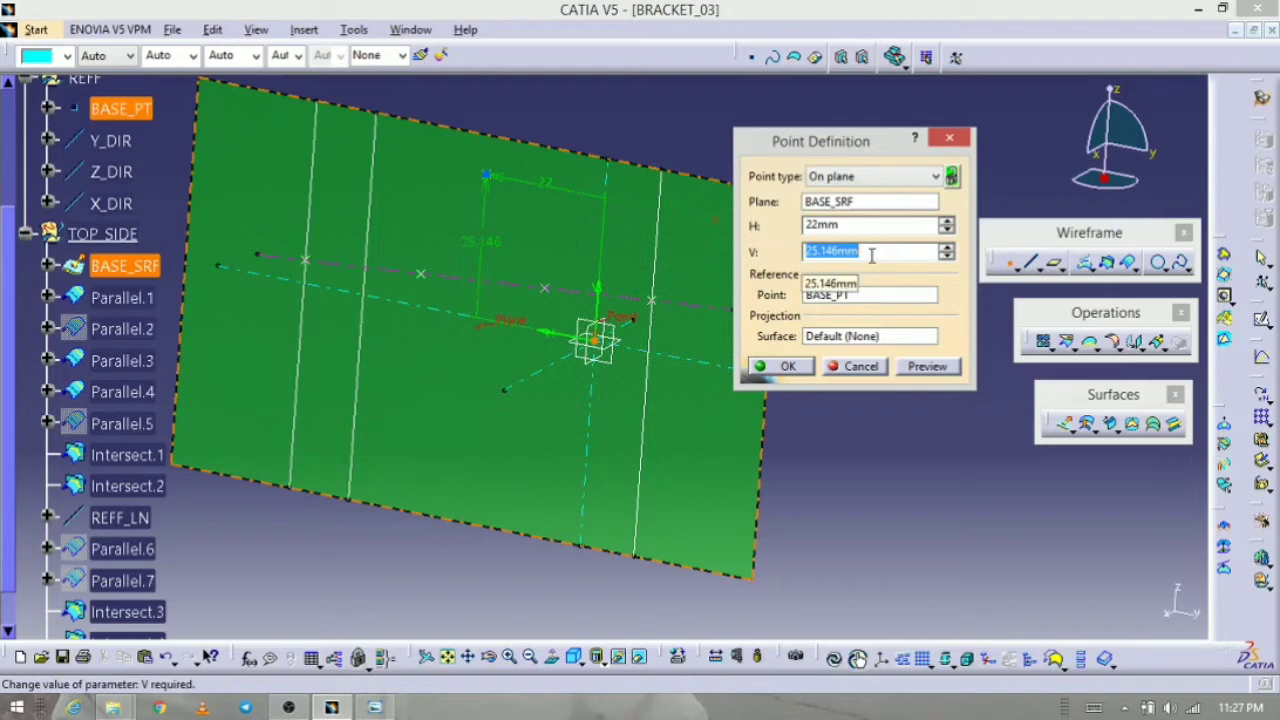
Step: Set the point's V offset to -5.5 mm and create the point
type("-")
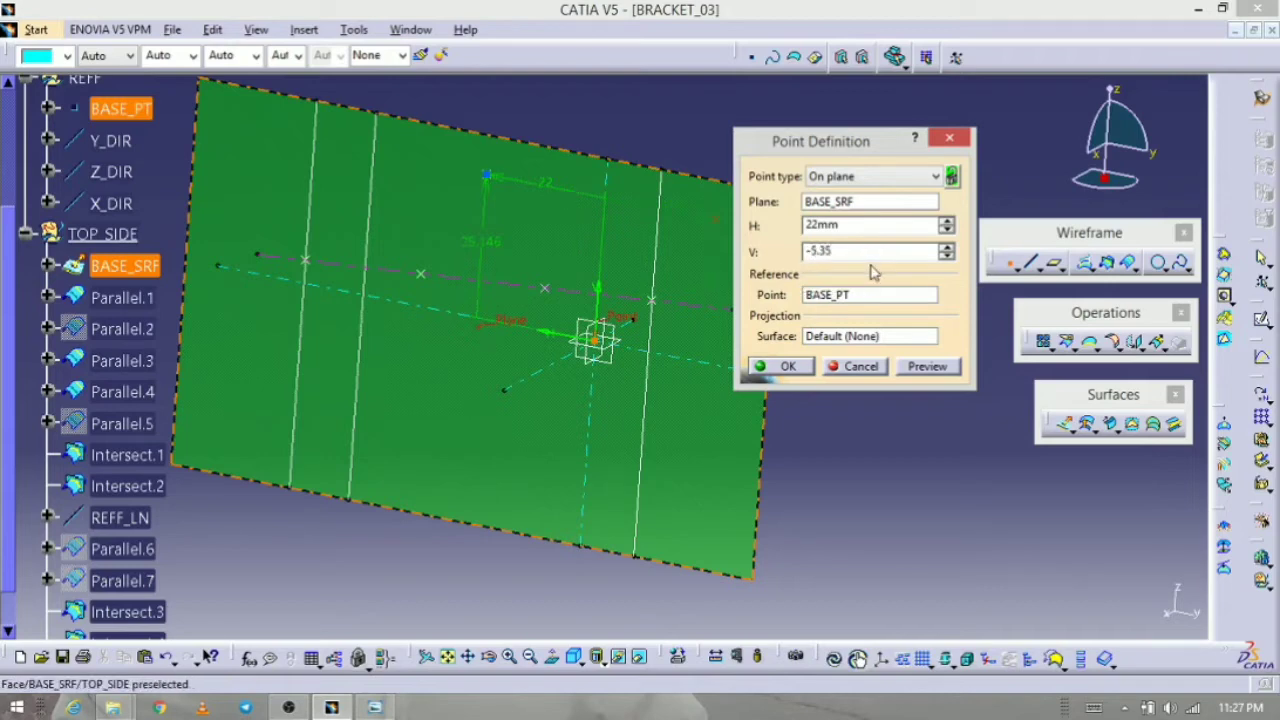
type("5.5")
key("Return")
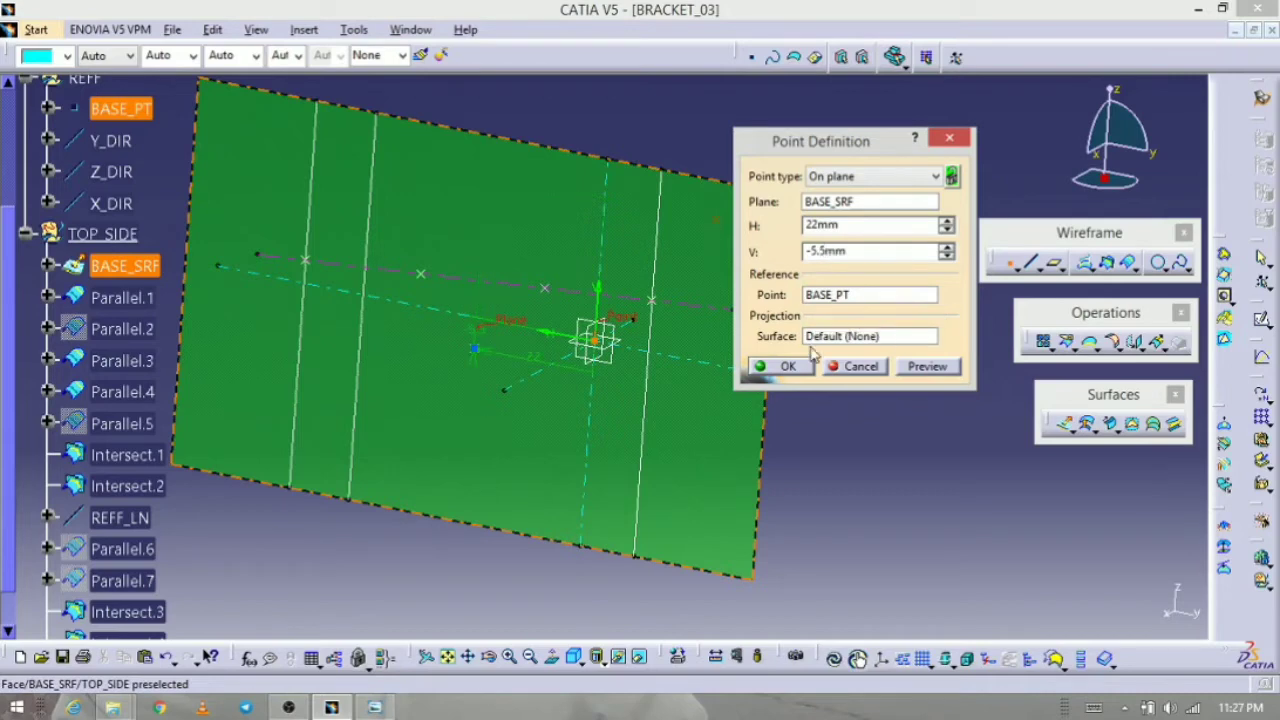
left_click(784, 366)
Step: Consult the drawing and define a center-and-radius circular arc centred on the new point, with BASE_SRF as support
middle_click_drag(514, 563, 668, 553)
left_click(374, 708)
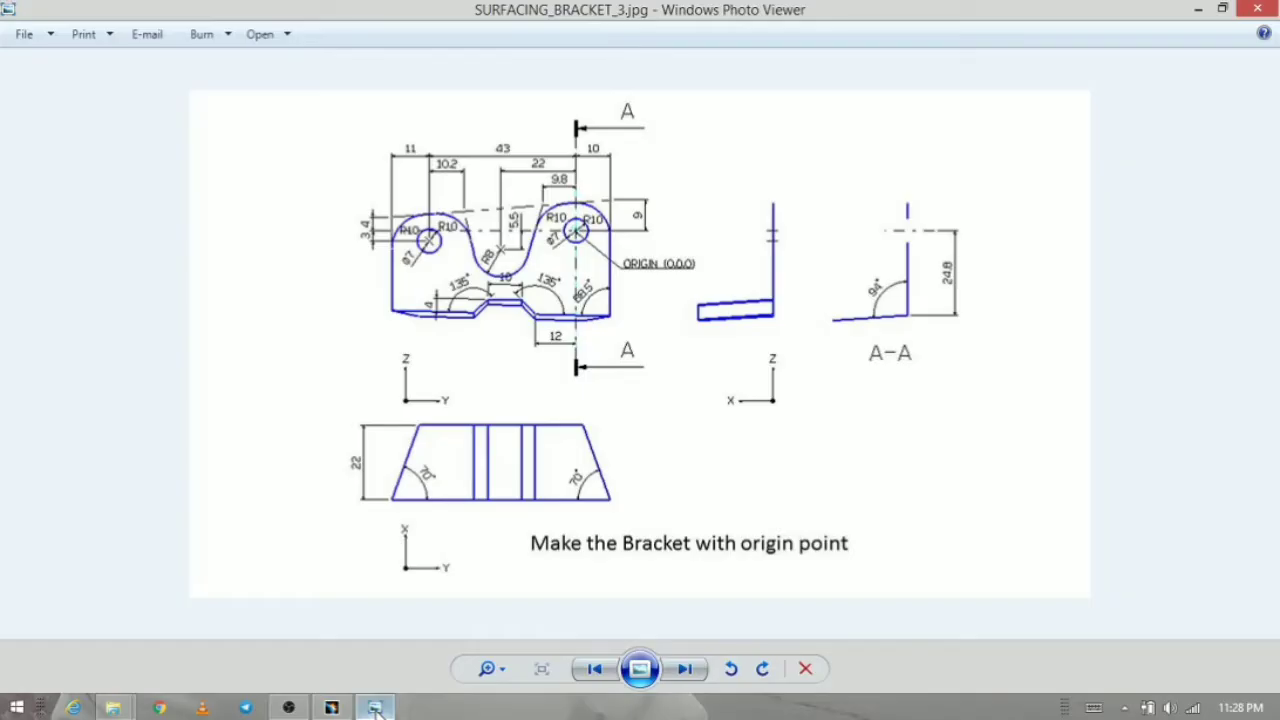
left_click(374, 708)
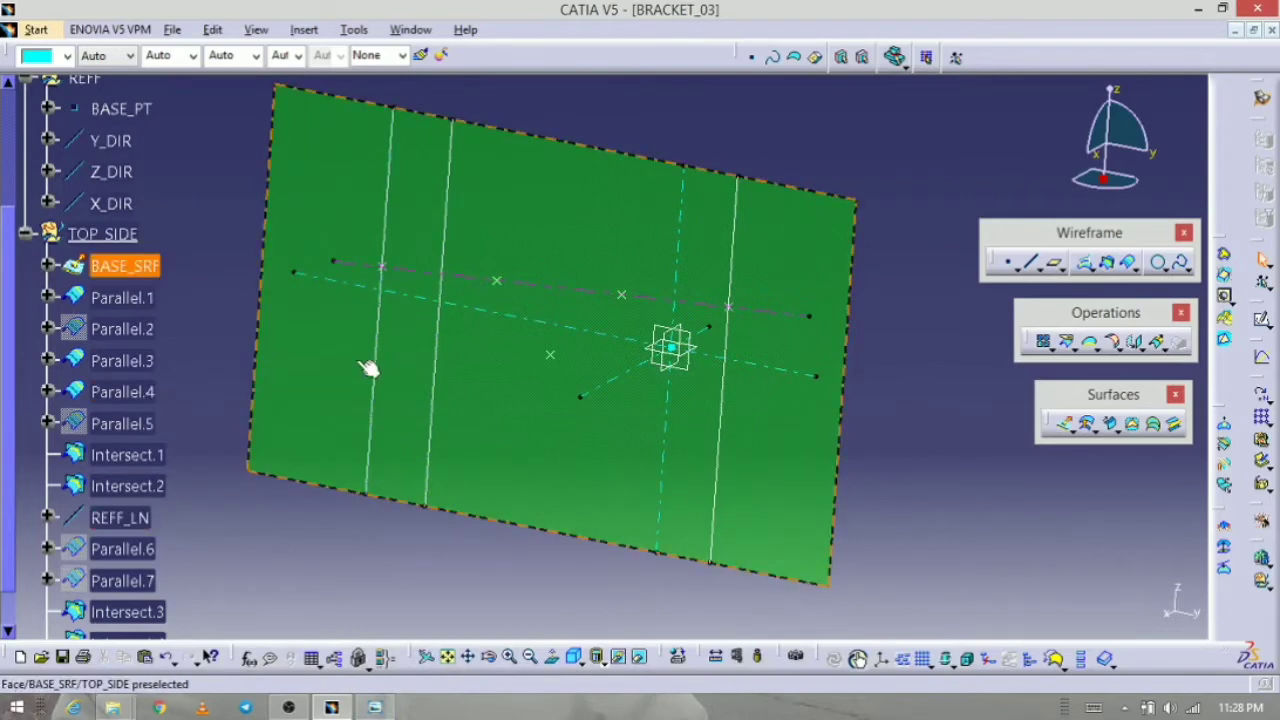
mouse_move(388, 460)
middle_mouse_down()
mouse_move(401, 449)
mouse_move(392, 456)
middle_mouse_up()
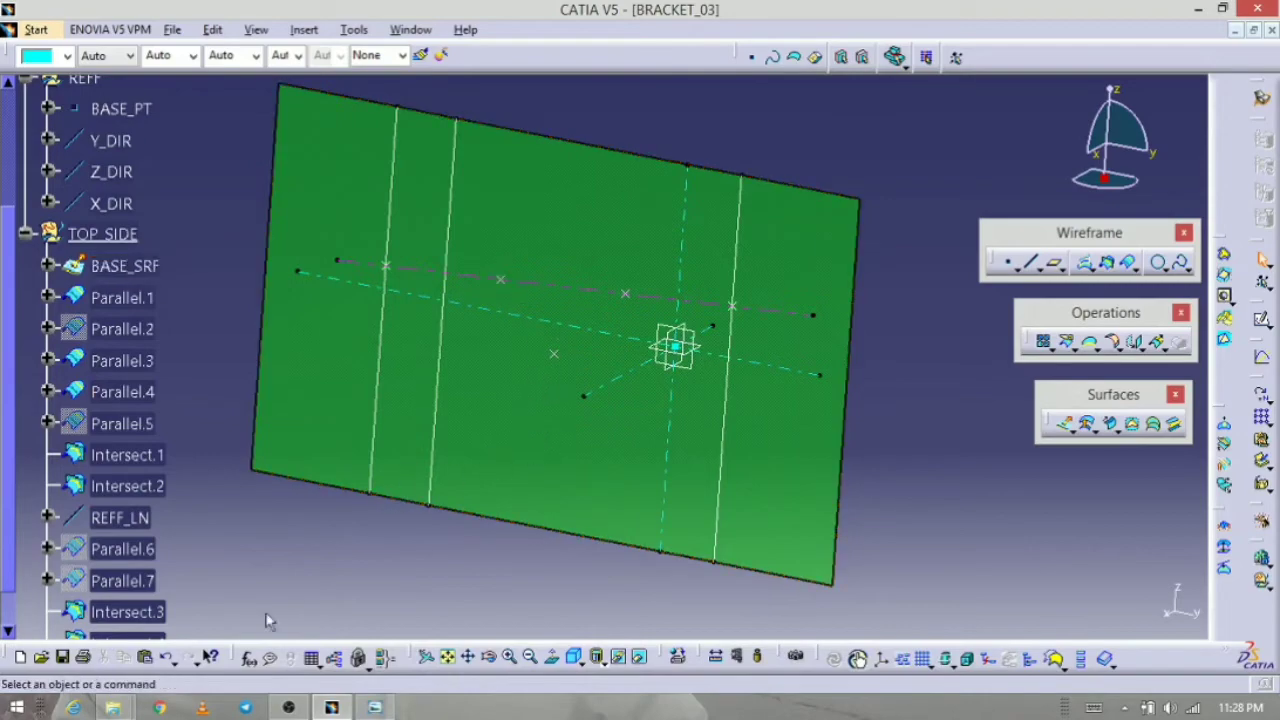
left_click(375, 710)
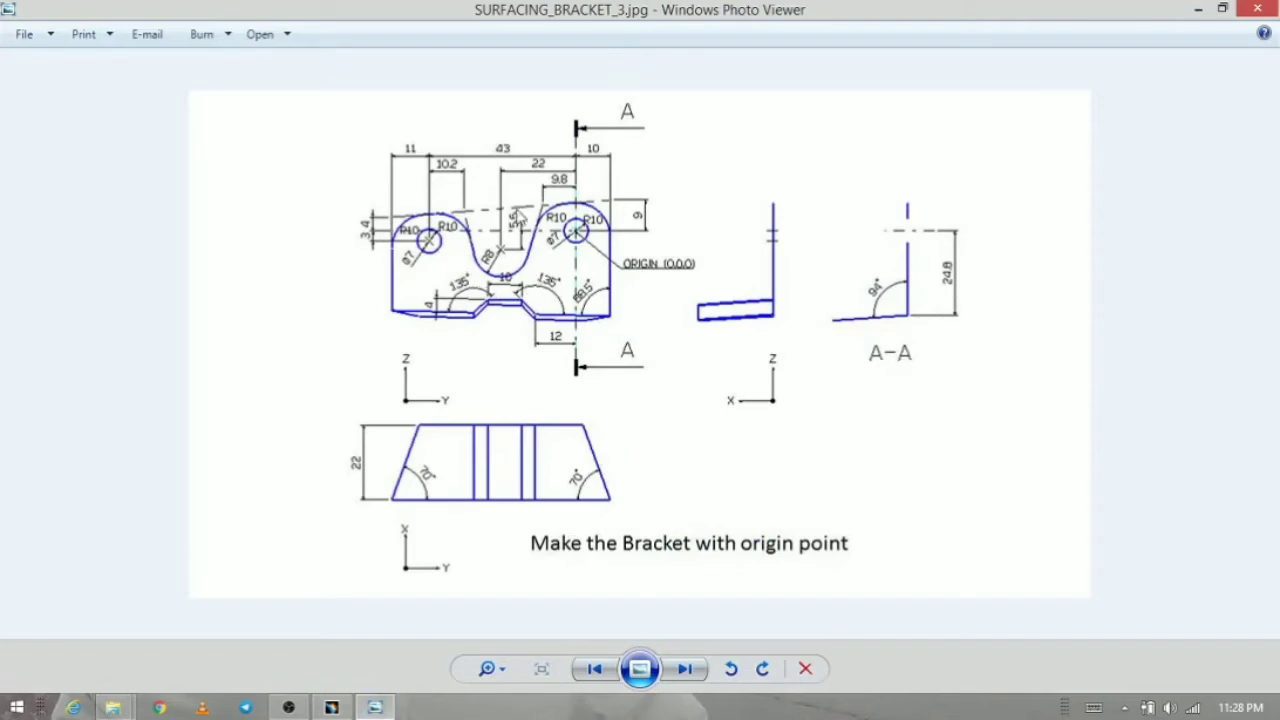
left_click(384, 710)
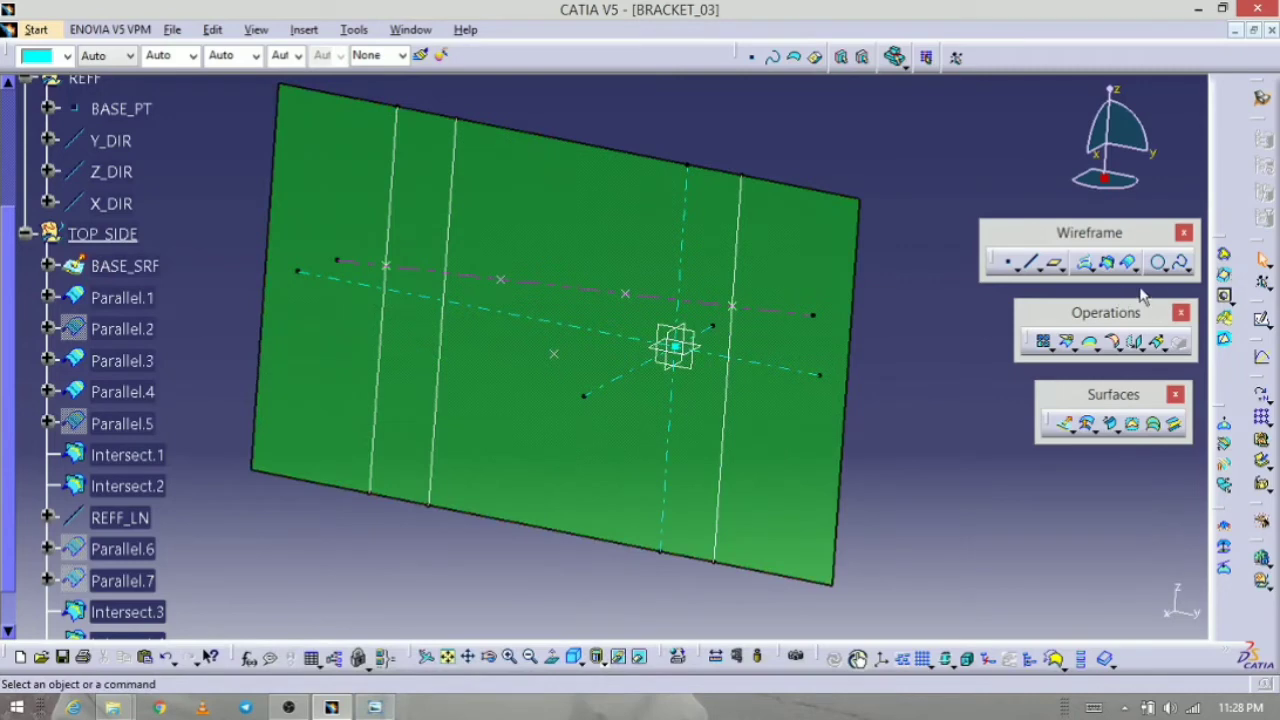
left_click(1165, 271)
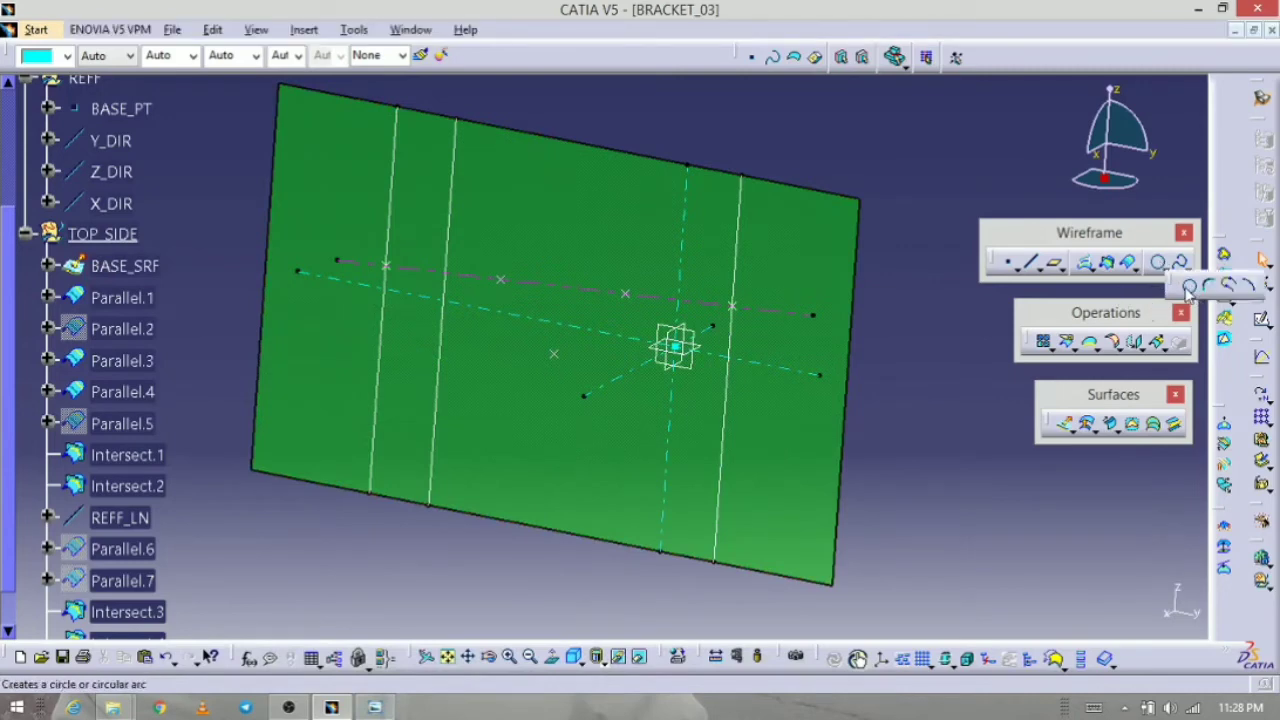
left_click(1187, 284)
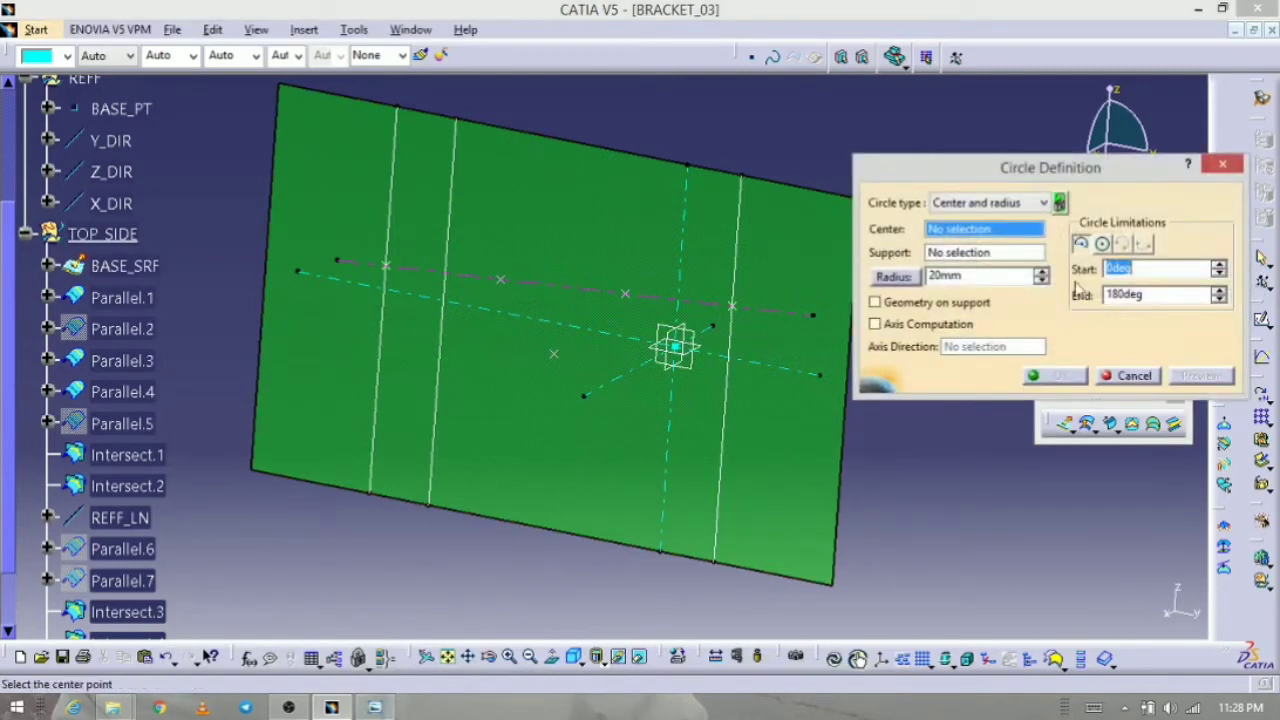
left_click(1043, 204)
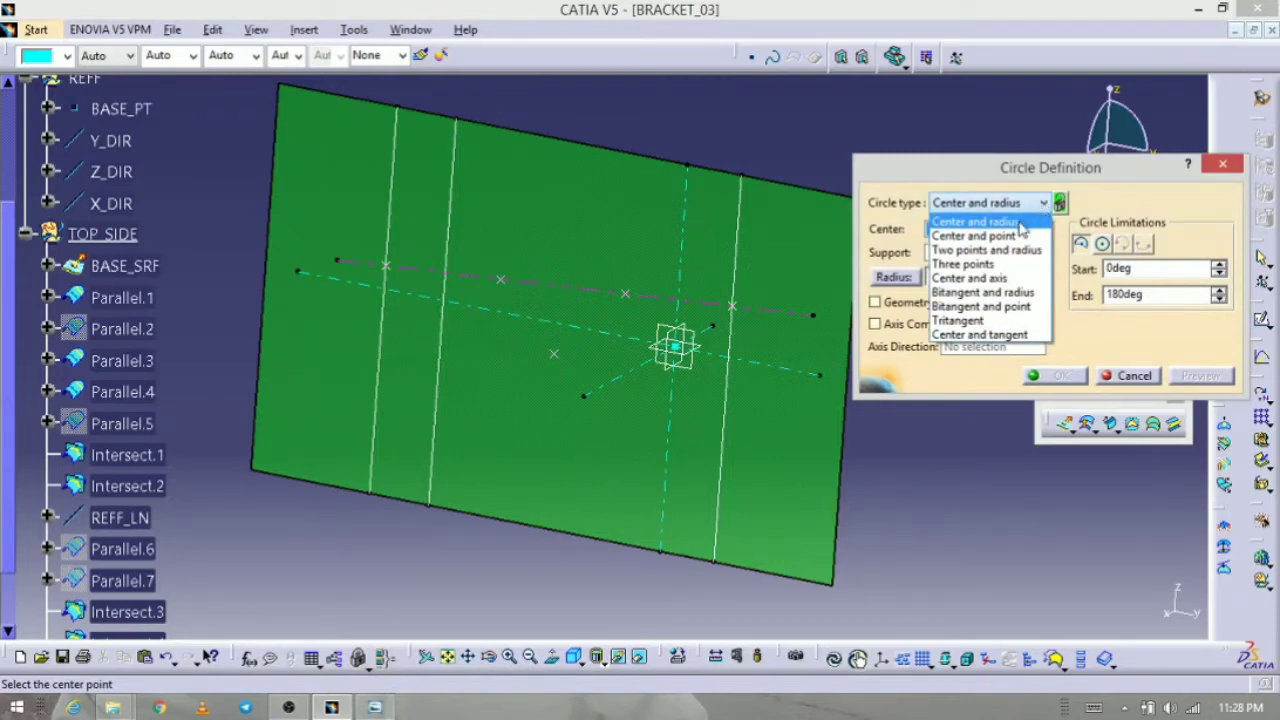
left_click(1018, 223)
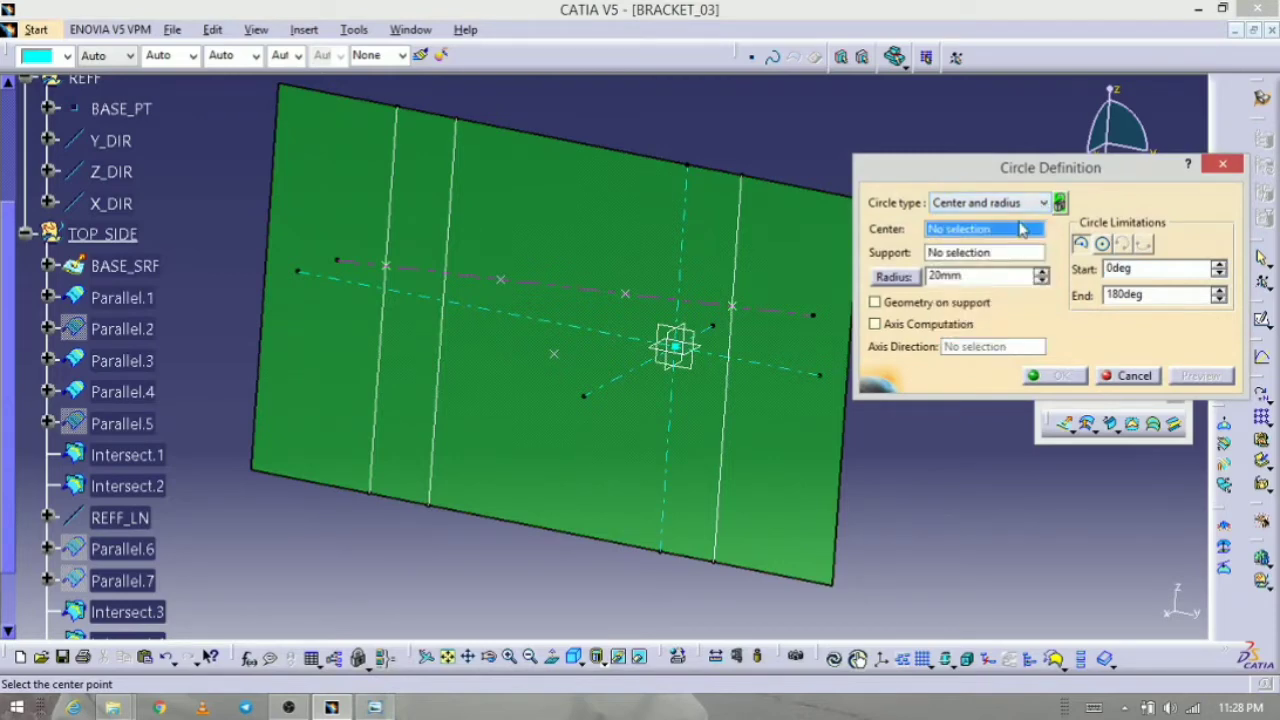
left_click(555, 356)
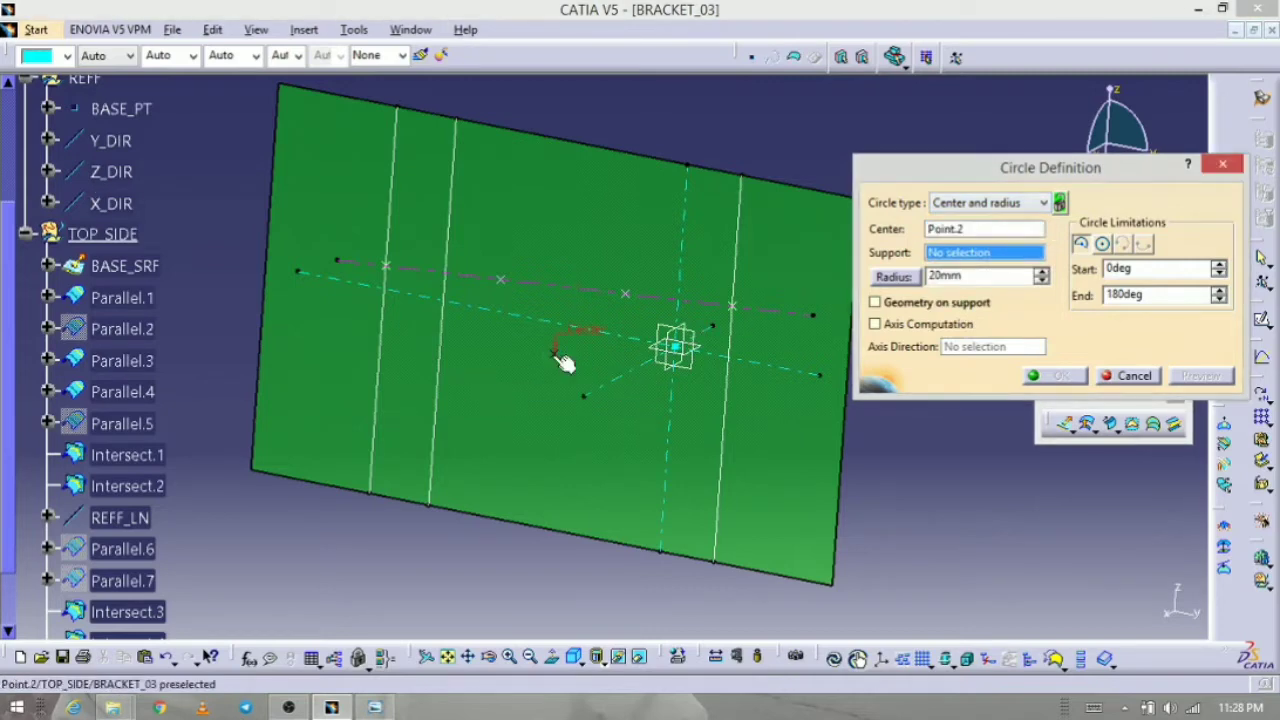
left_click(577, 477)
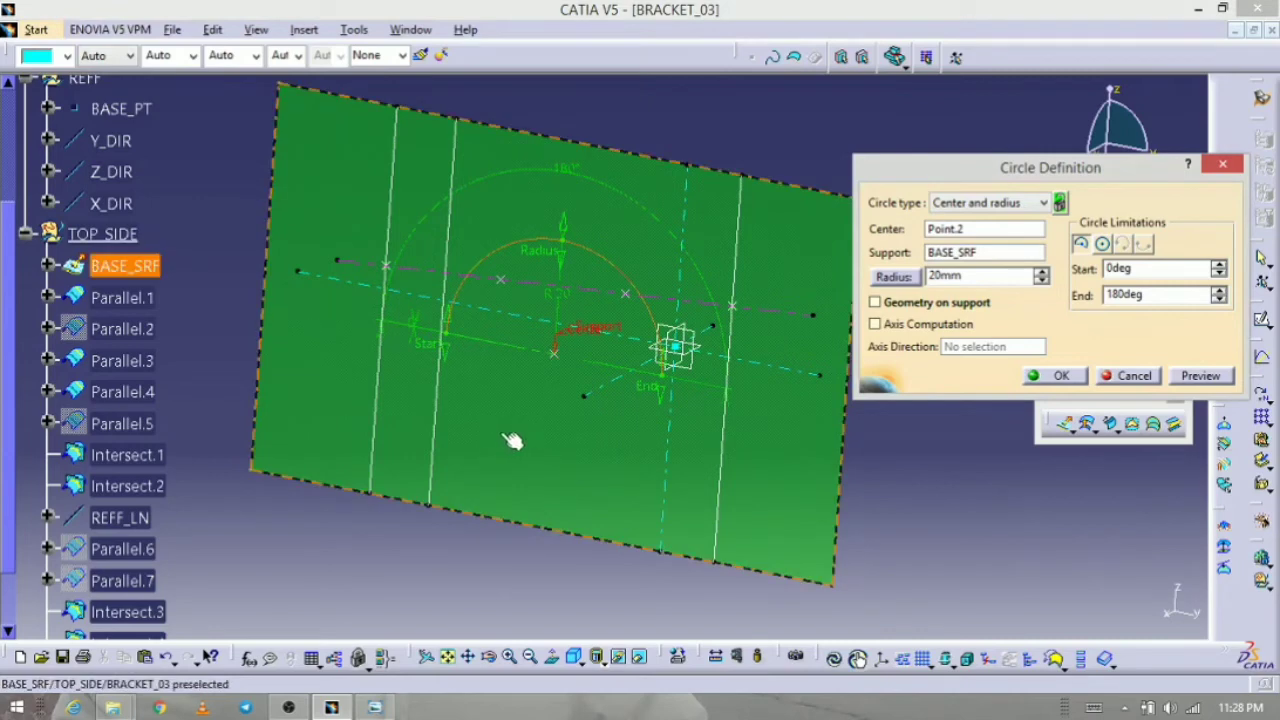
Step: Adjust the arc's limits to a -219° start and a 34° end, leaving its upper side open
left_click_drag(447, 361, 574, 437)
left_click_drag(664, 402, 510, 234)
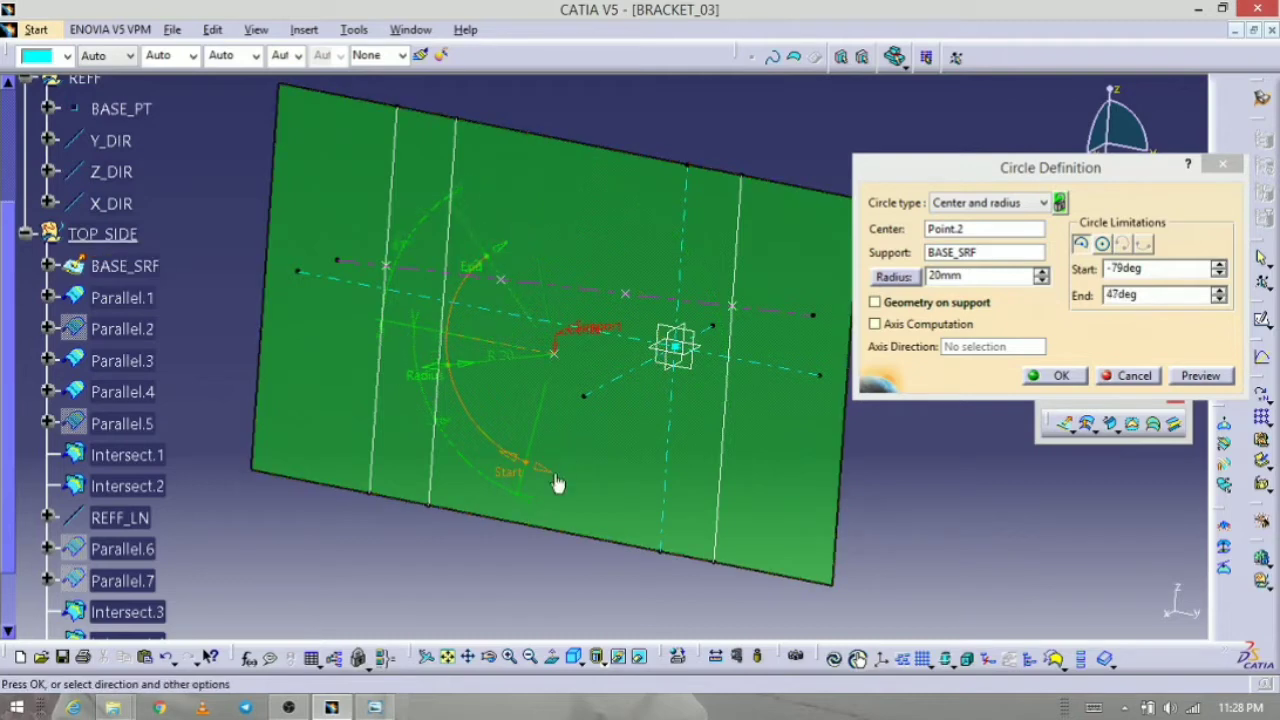
left_click_drag(557, 480, 624, 285)
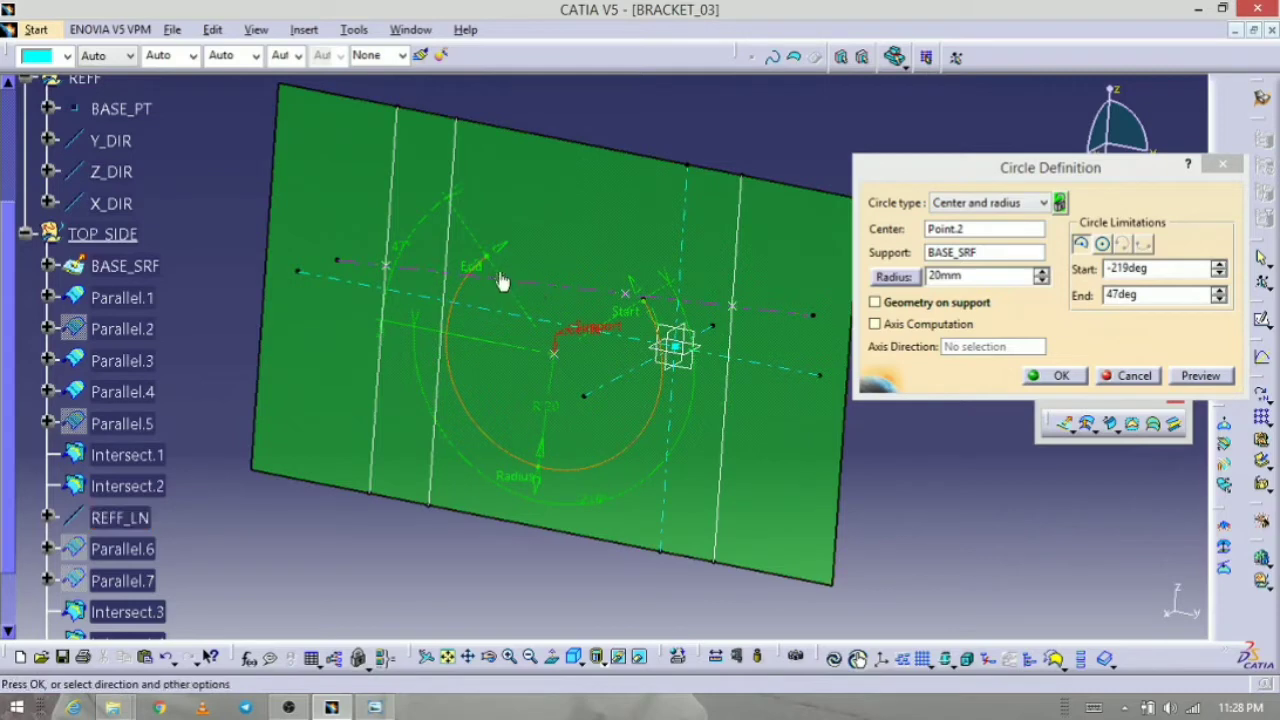
mouse_move(486, 277)
left_mouse_down()
mouse_move(453, 305)
mouse_move(466, 279)
left_mouse_up()
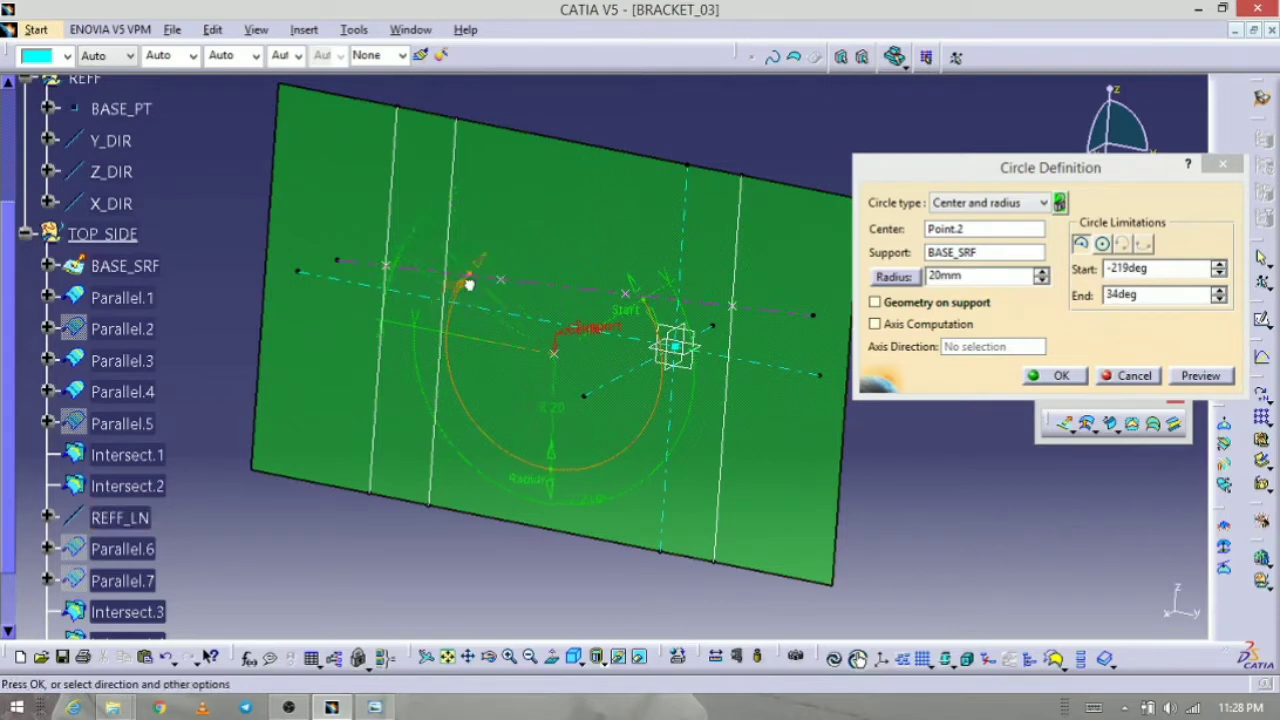
Step: Set the arc's radius to 8 mm per the drawing, extend its end limit slightly, and create the arc
left_click(374, 707)
left_click(374, 707)
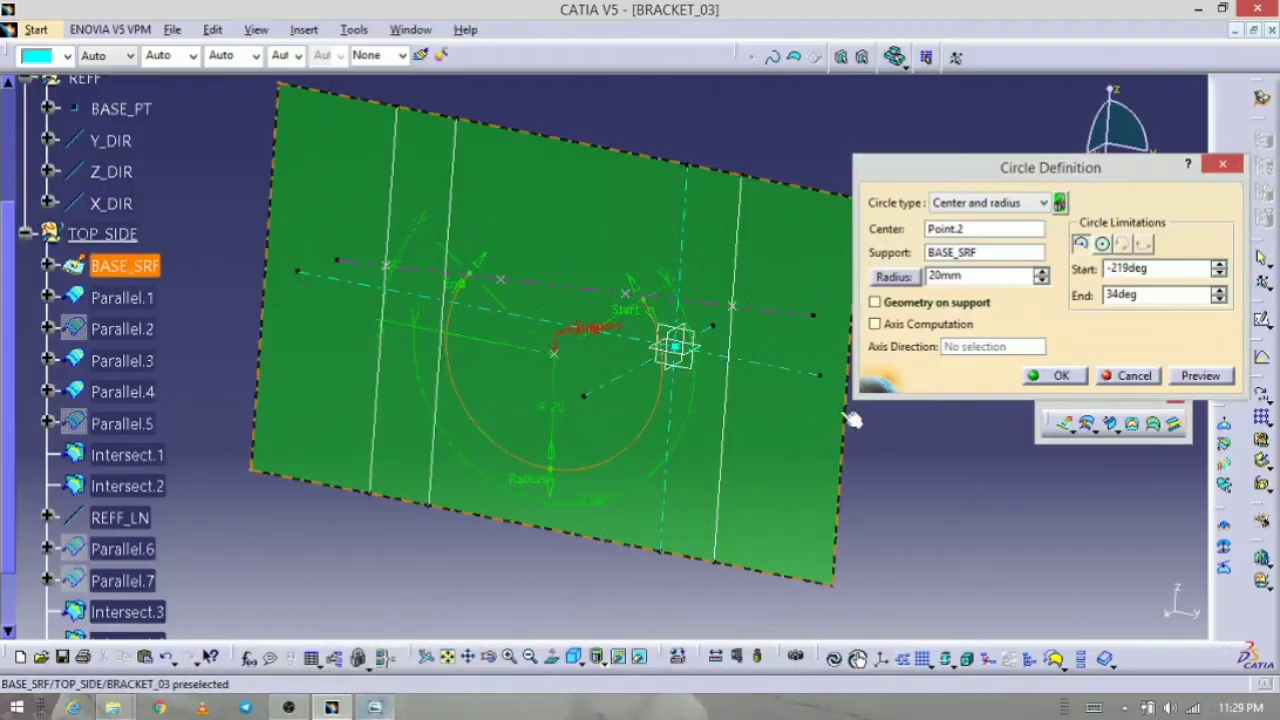
left_click(884, 278)
type("8")
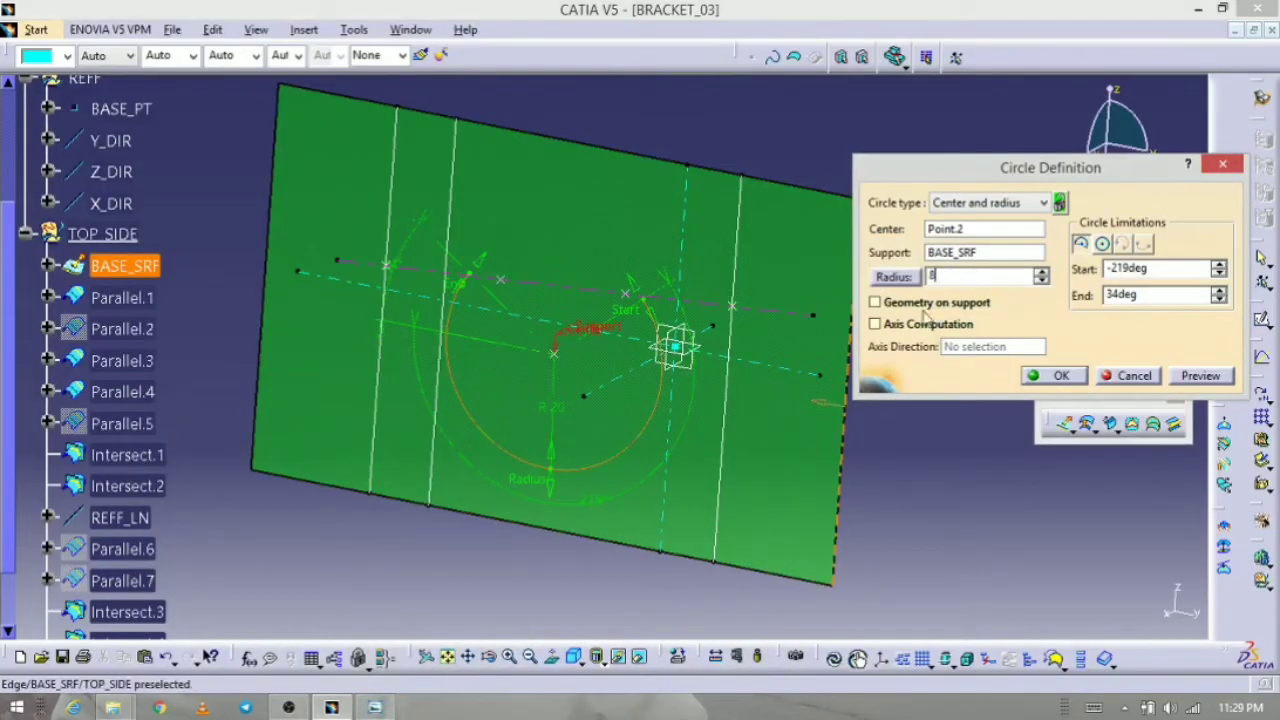
left_click(1200, 376)
mouse_move(676, 501)
middle_mouse_down()
mouse_move(674, 520)
mouse_move(686, 482)
middle_mouse_up()
left_click_drag(507, 328, 529, 320)
key("Return")
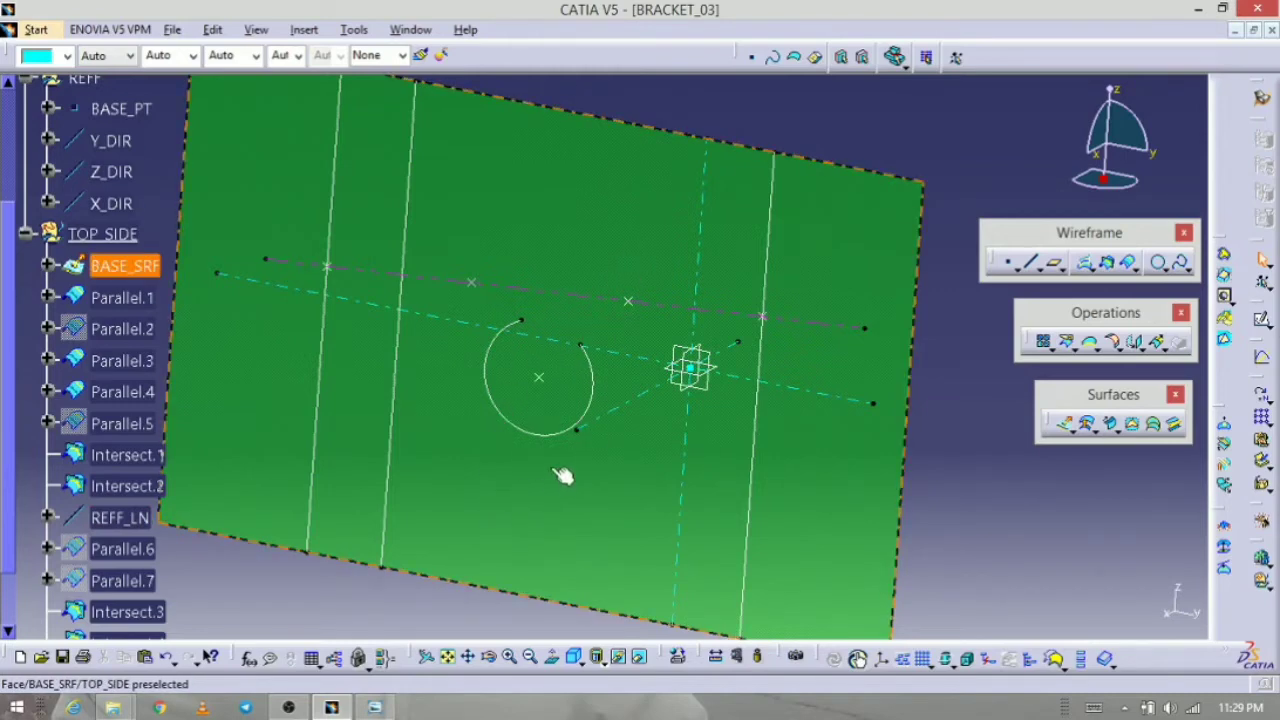
Step: Create an infinite bitangent line from the 8 mm arc through the Intersect.3 point on REFF_LN
middle_click_drag(643, 489, 658, 457)
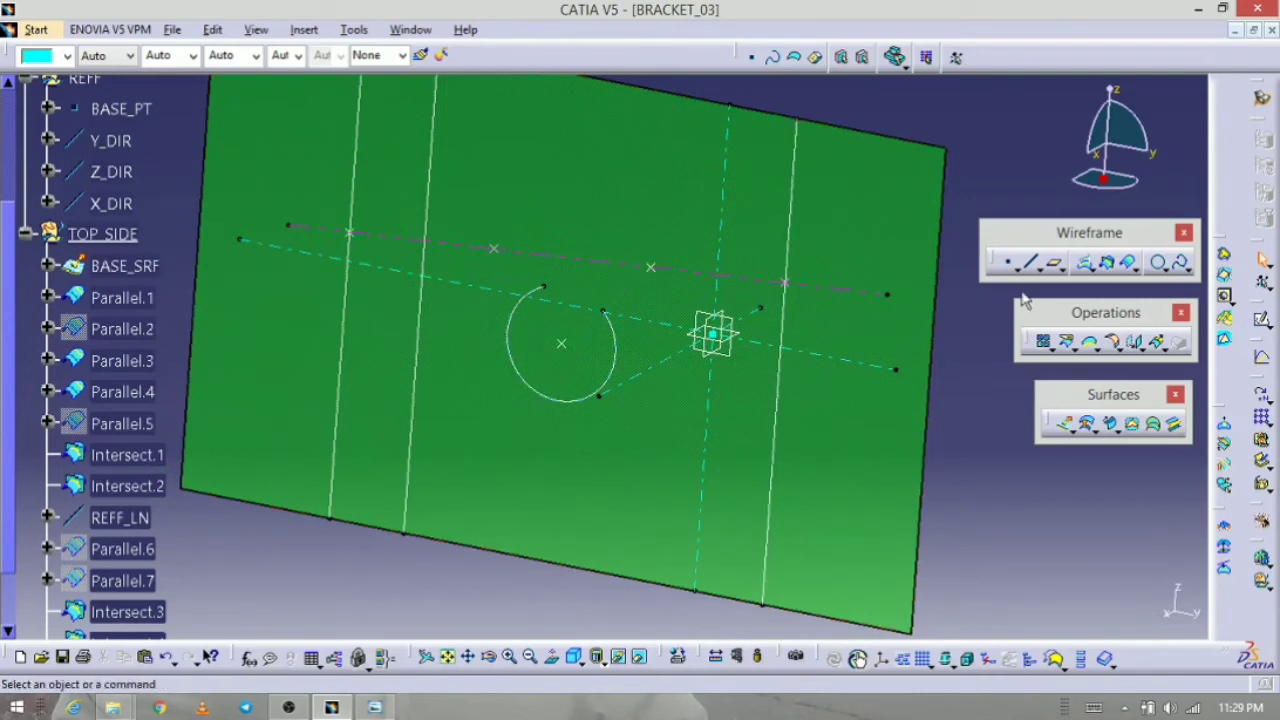
left_click(1031, 263)
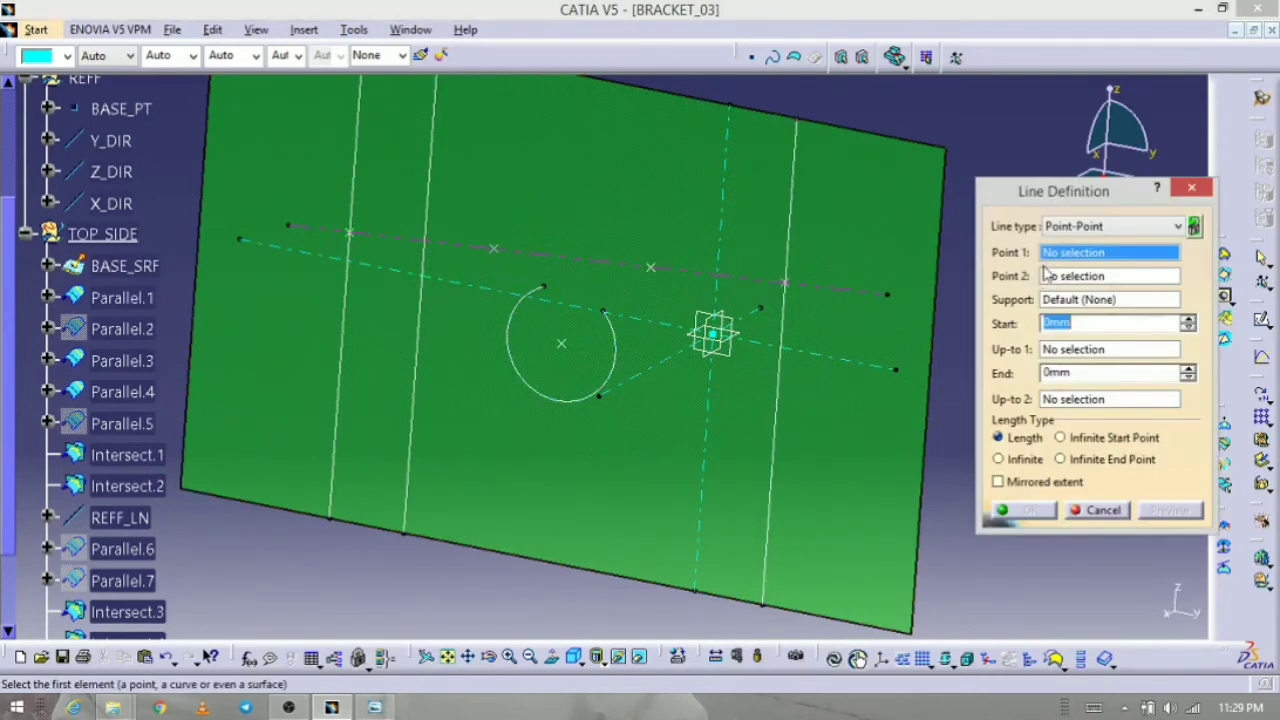
left_click(1145, 229)
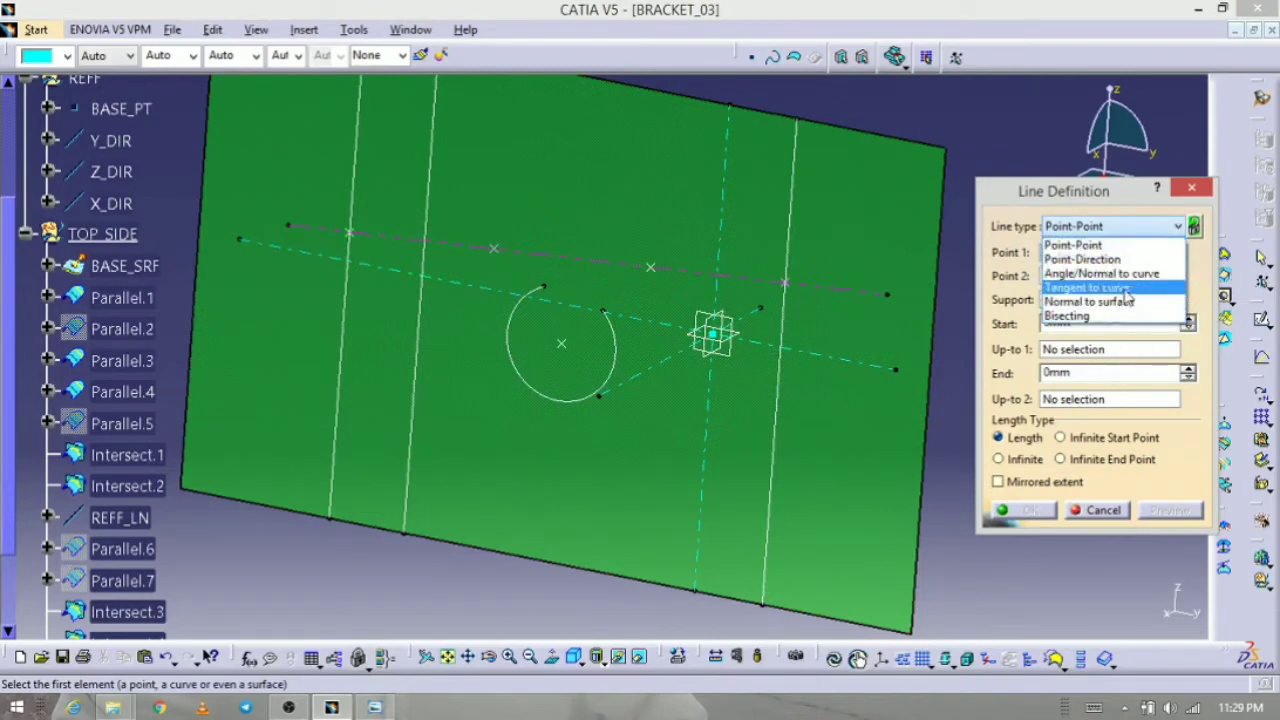
left_click(1087, 287)
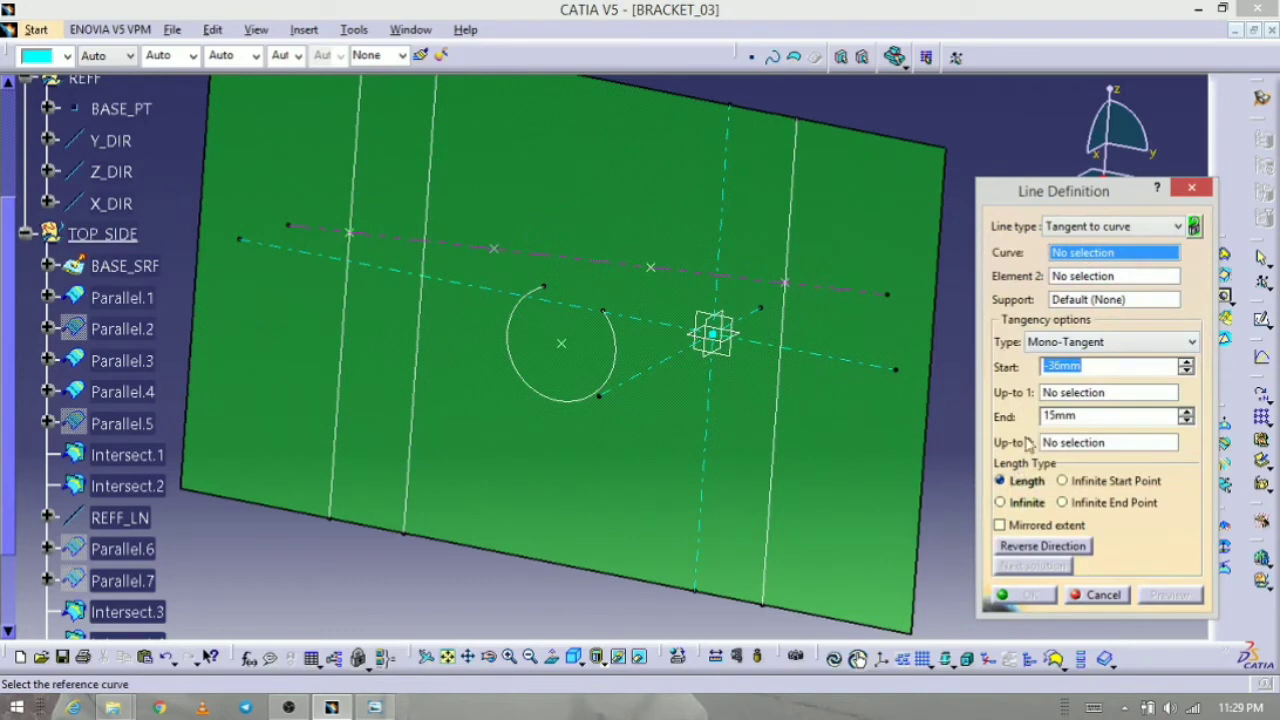
left_click(1076, 344)
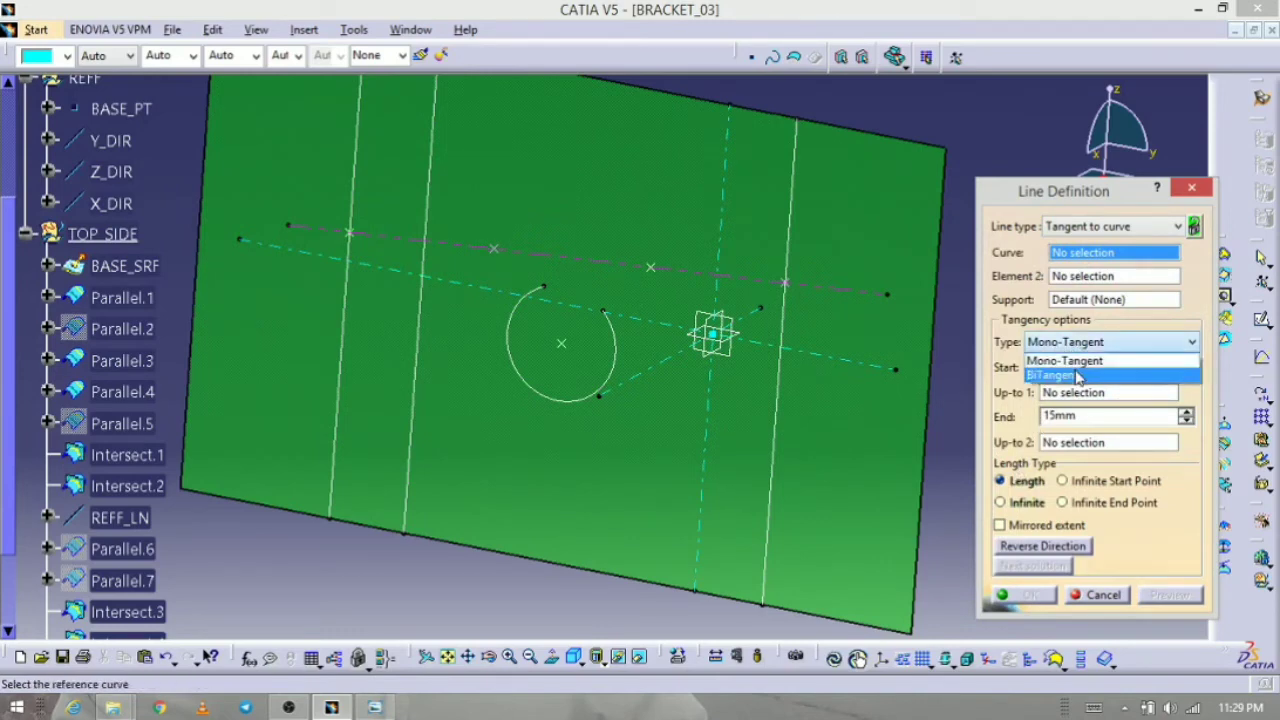
left_click(1077, 373)
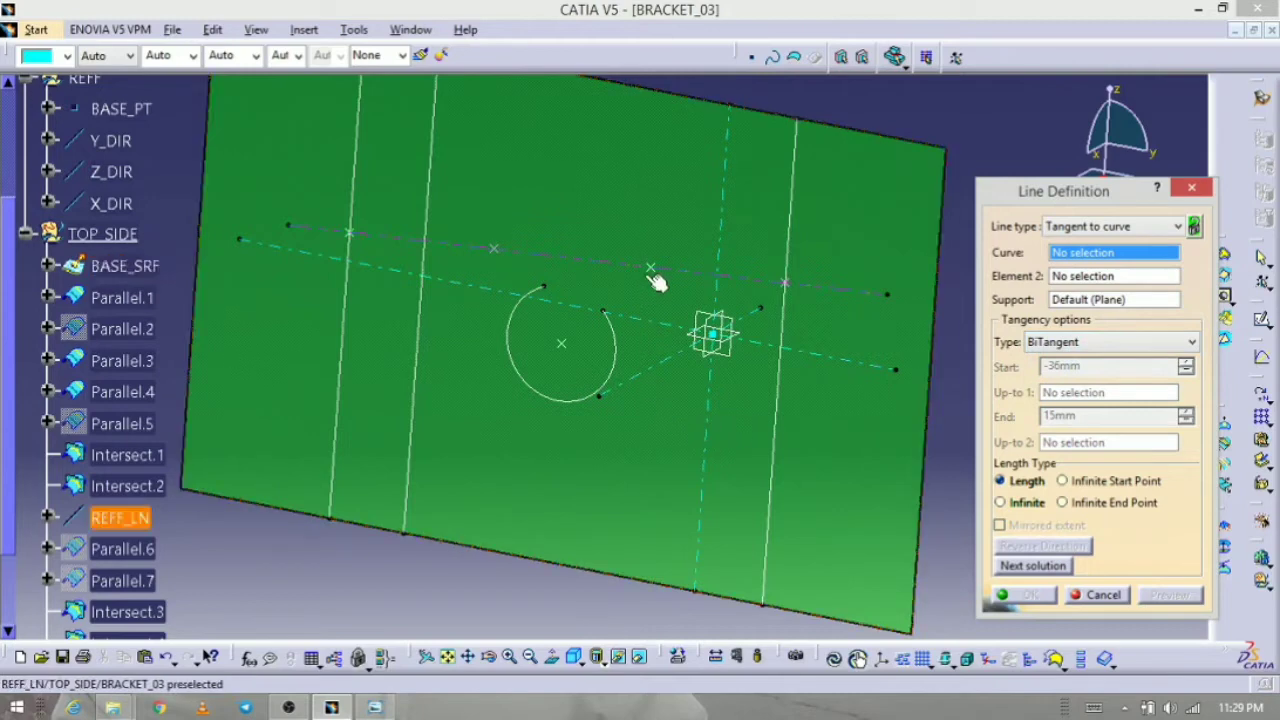
left_click(610, 352)
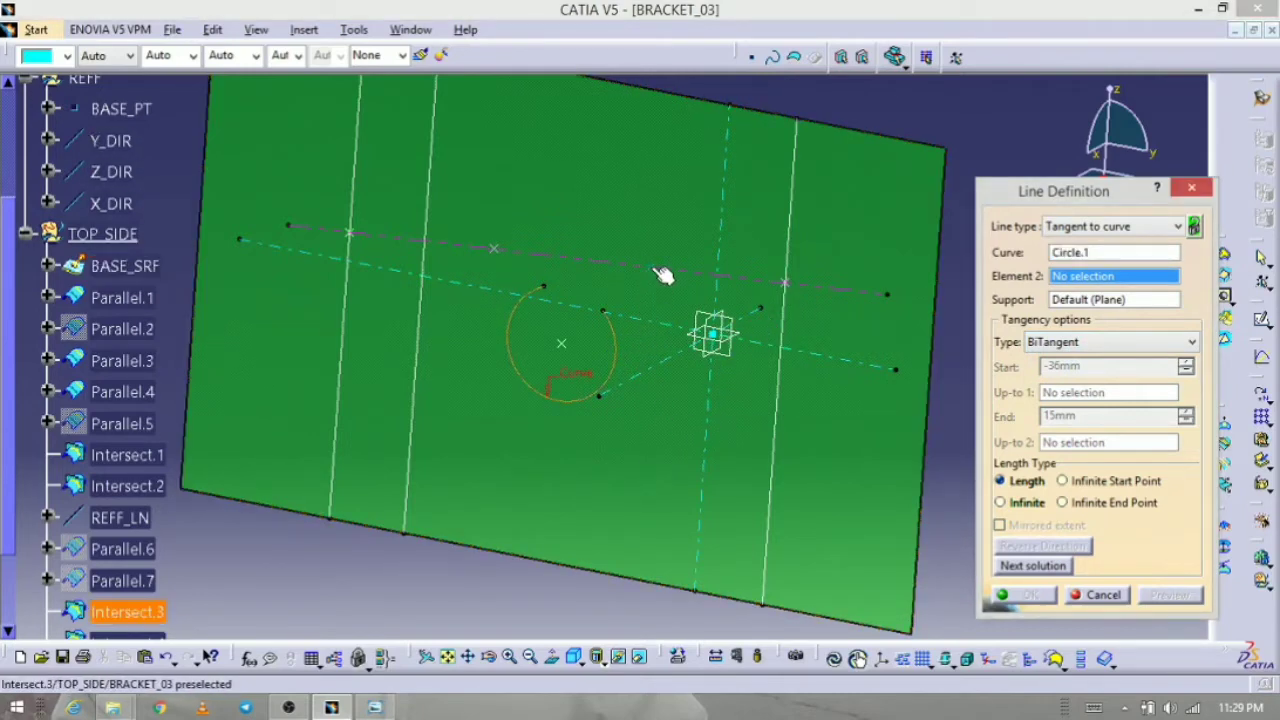
left_click(653, 269)
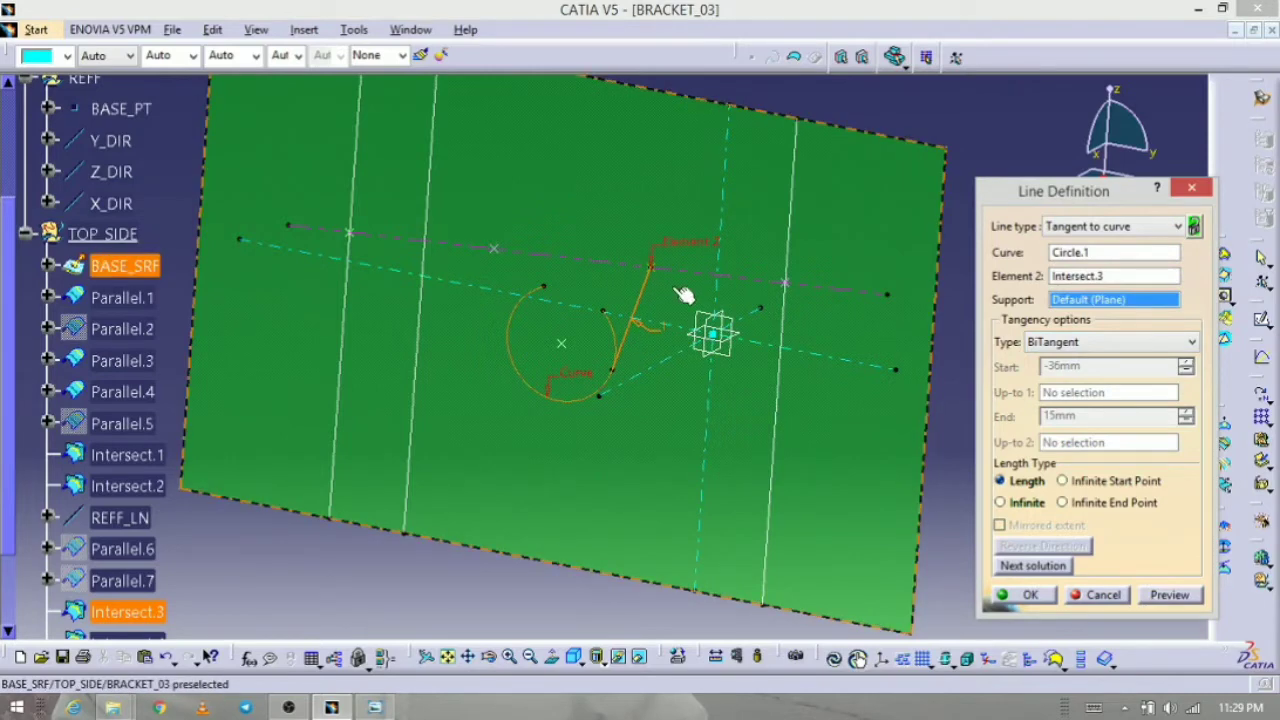
left_click(1000, 503)
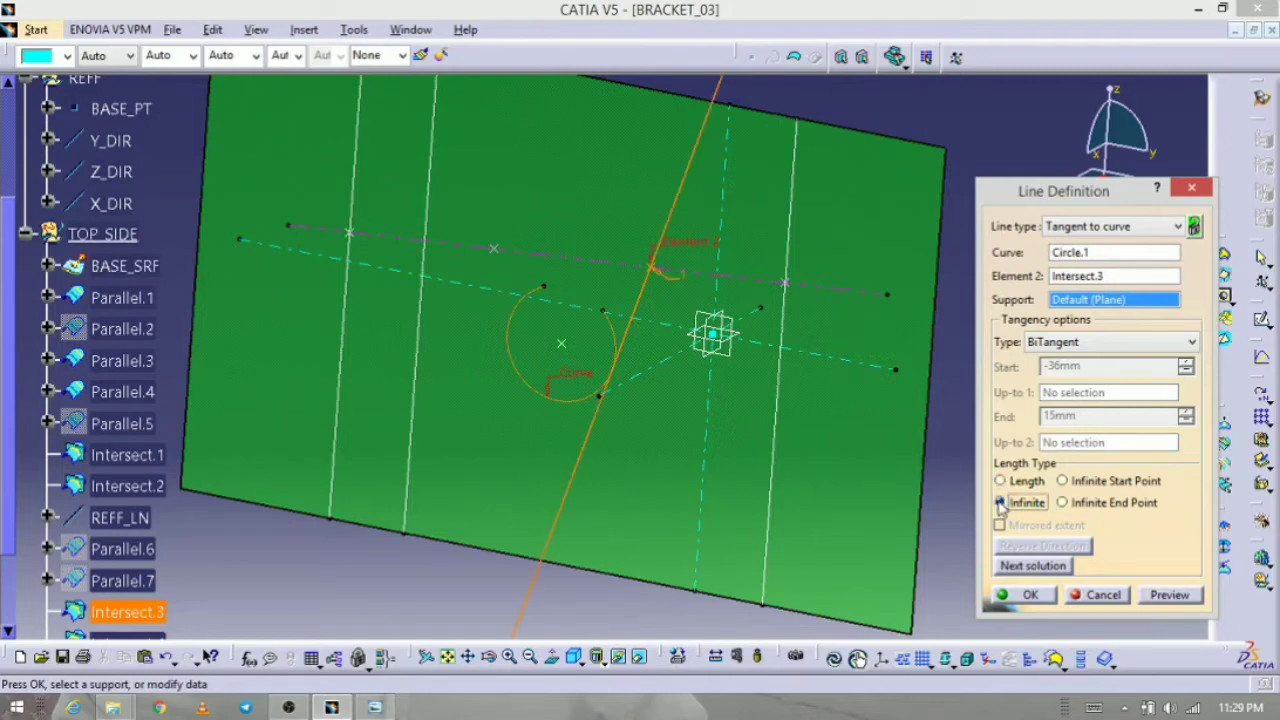
left_click(1024, 594)
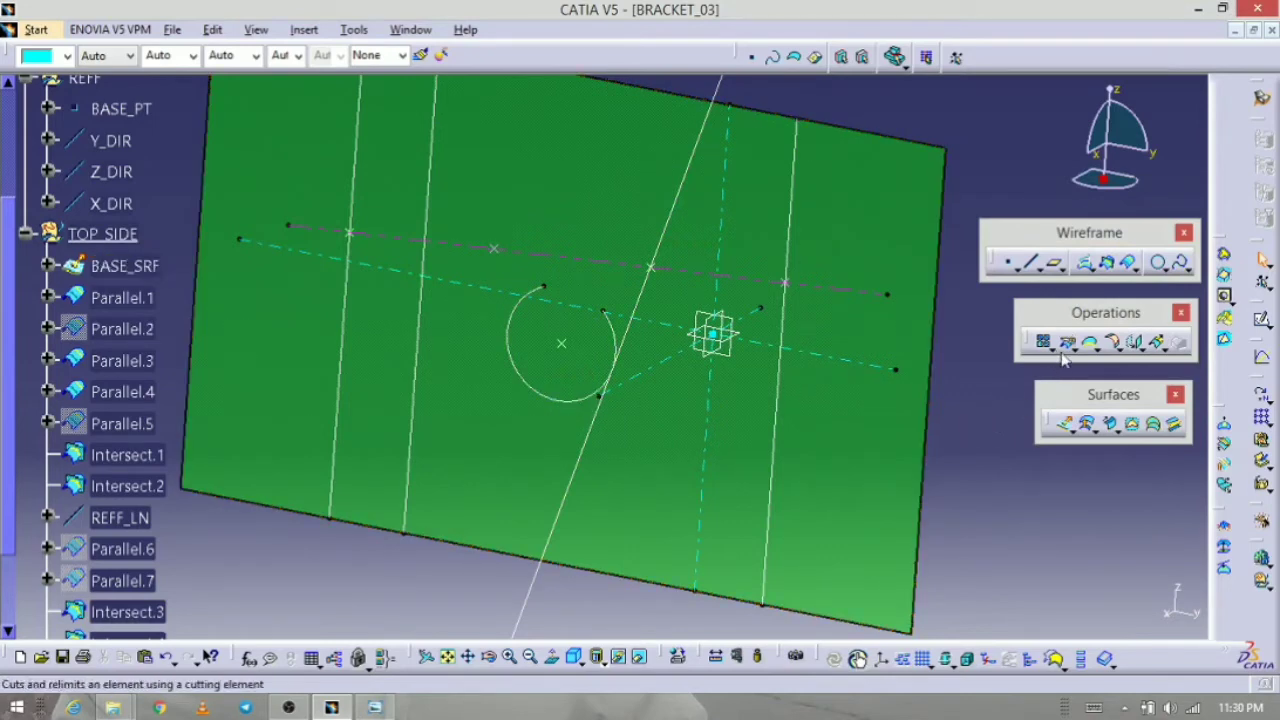
Step: Create a second infinite bitangent line from the arc through the Intersect.4 point on its other side
left_click(1033, 266)
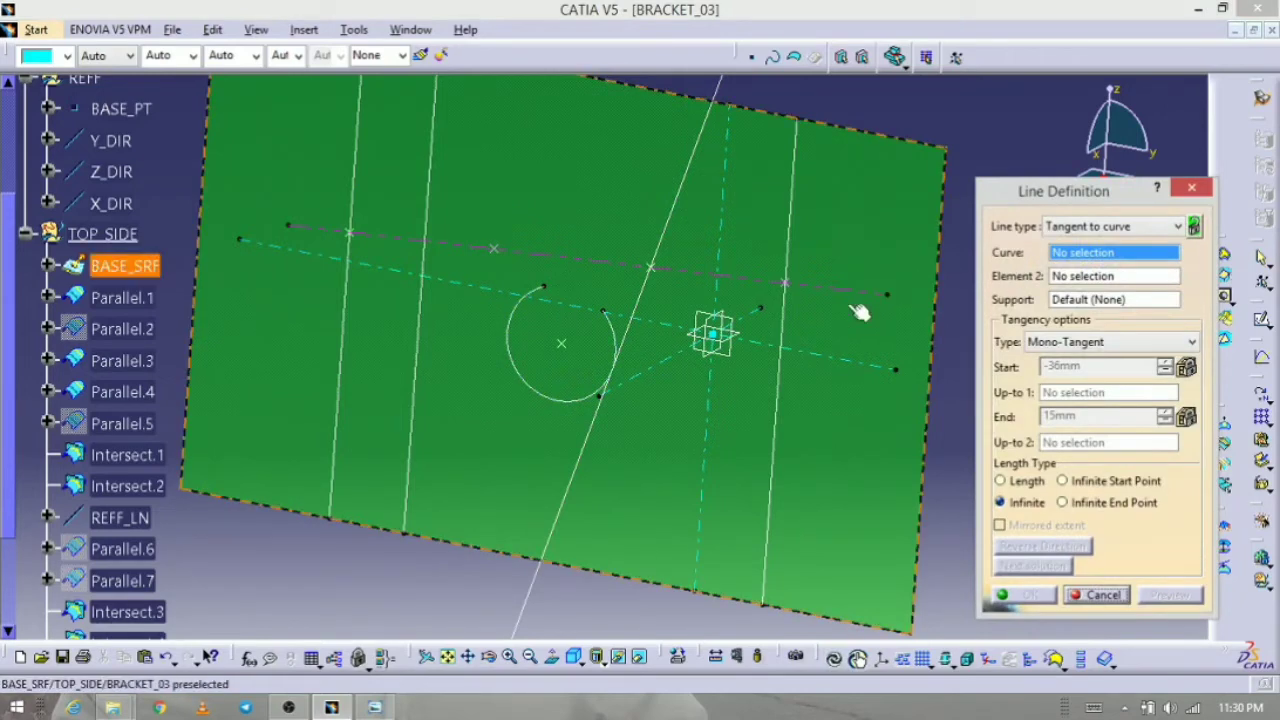
left_click(1101, 342)
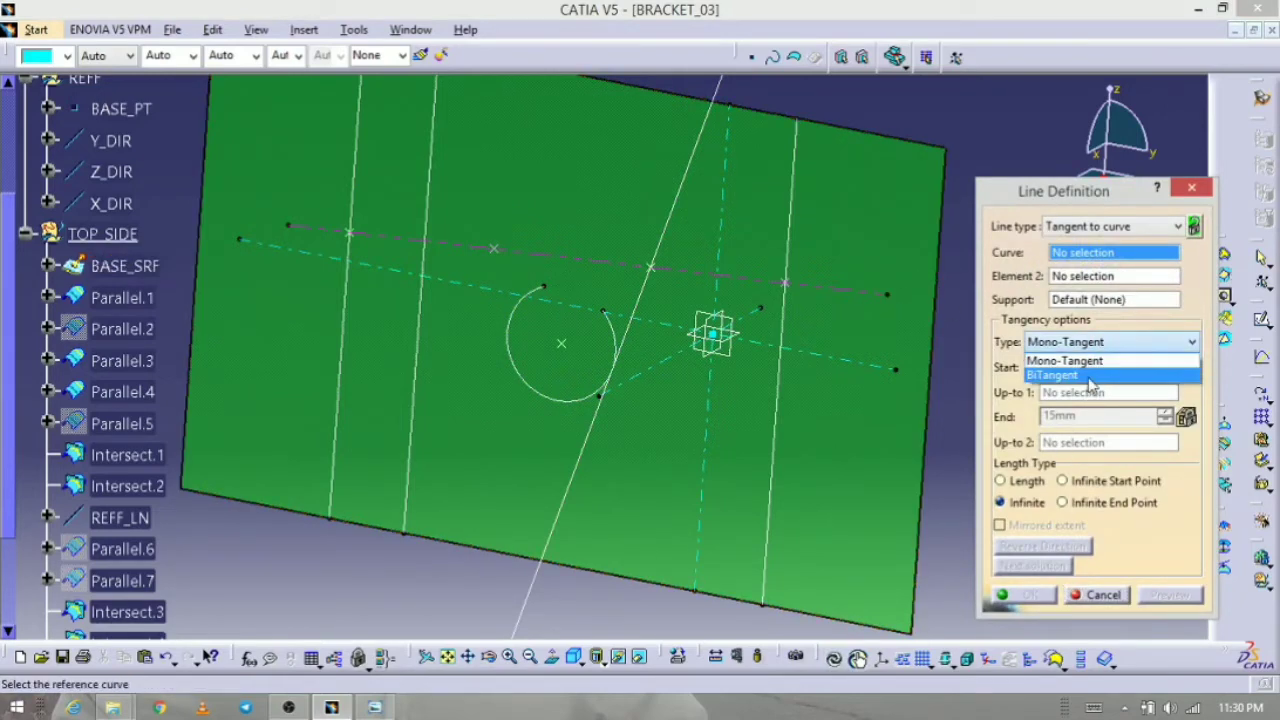
left_click(1088, 376)
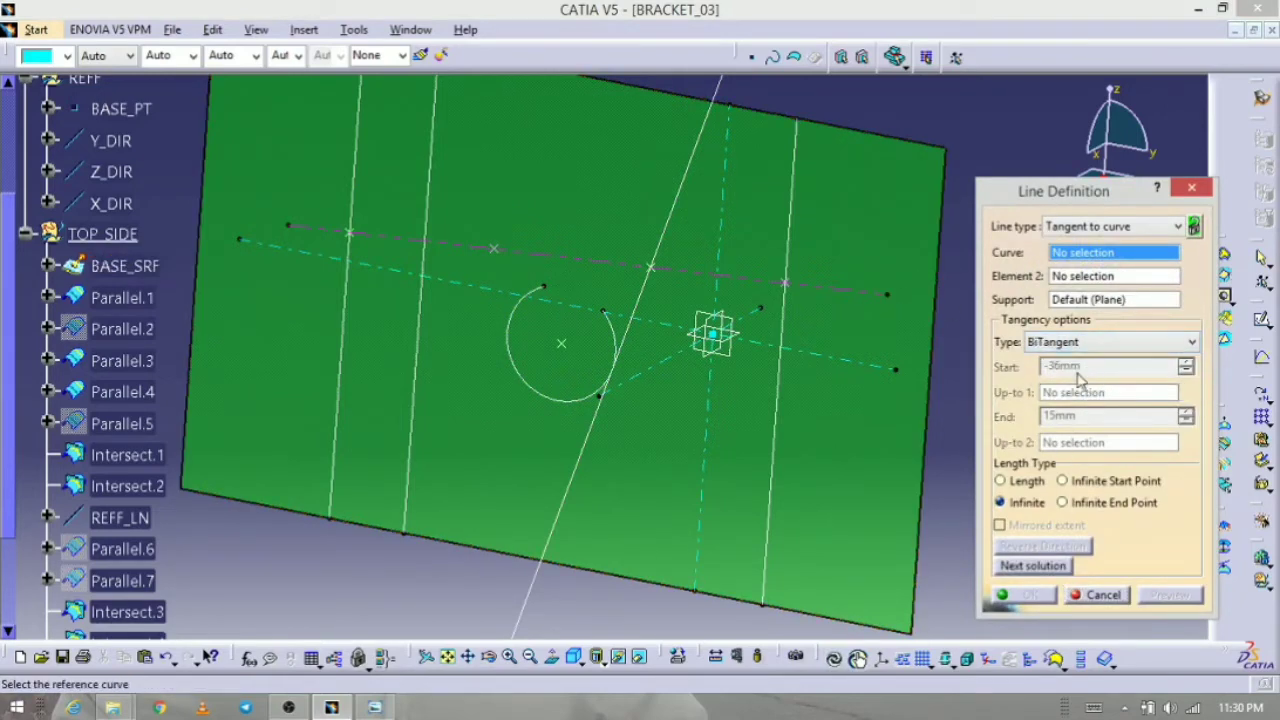
left_click(510, 343)
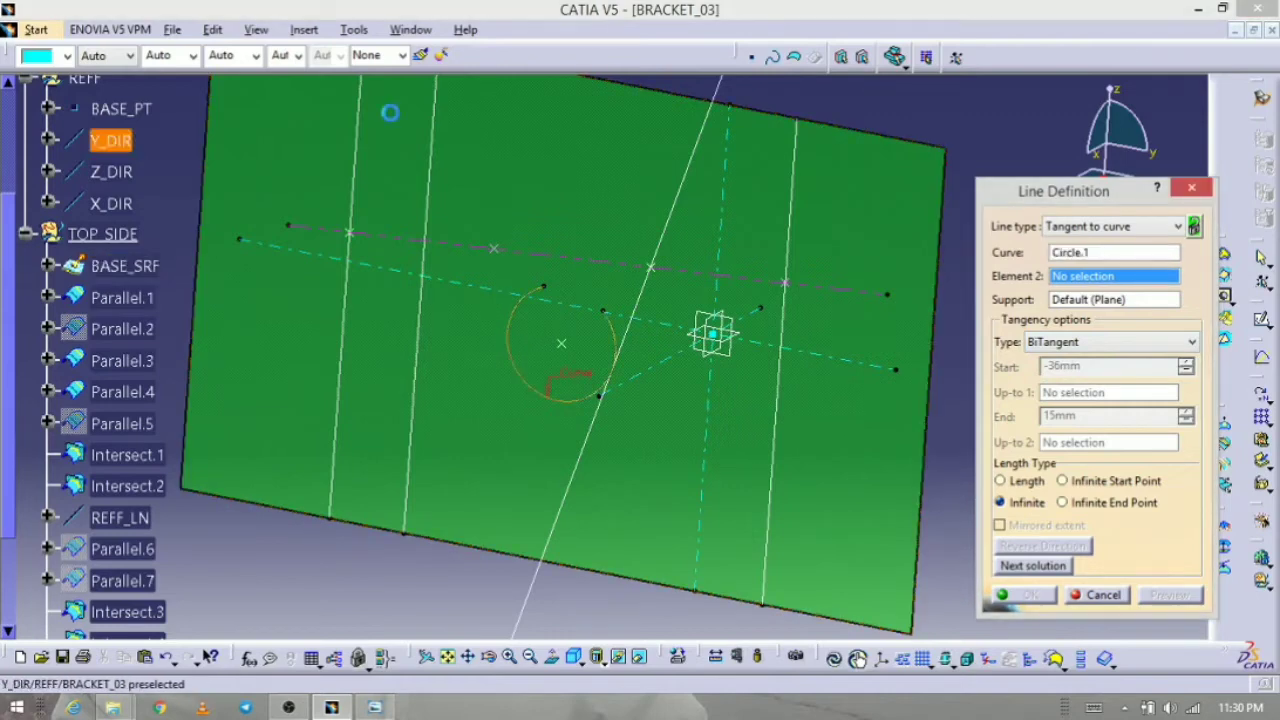
left_click(493, 248)
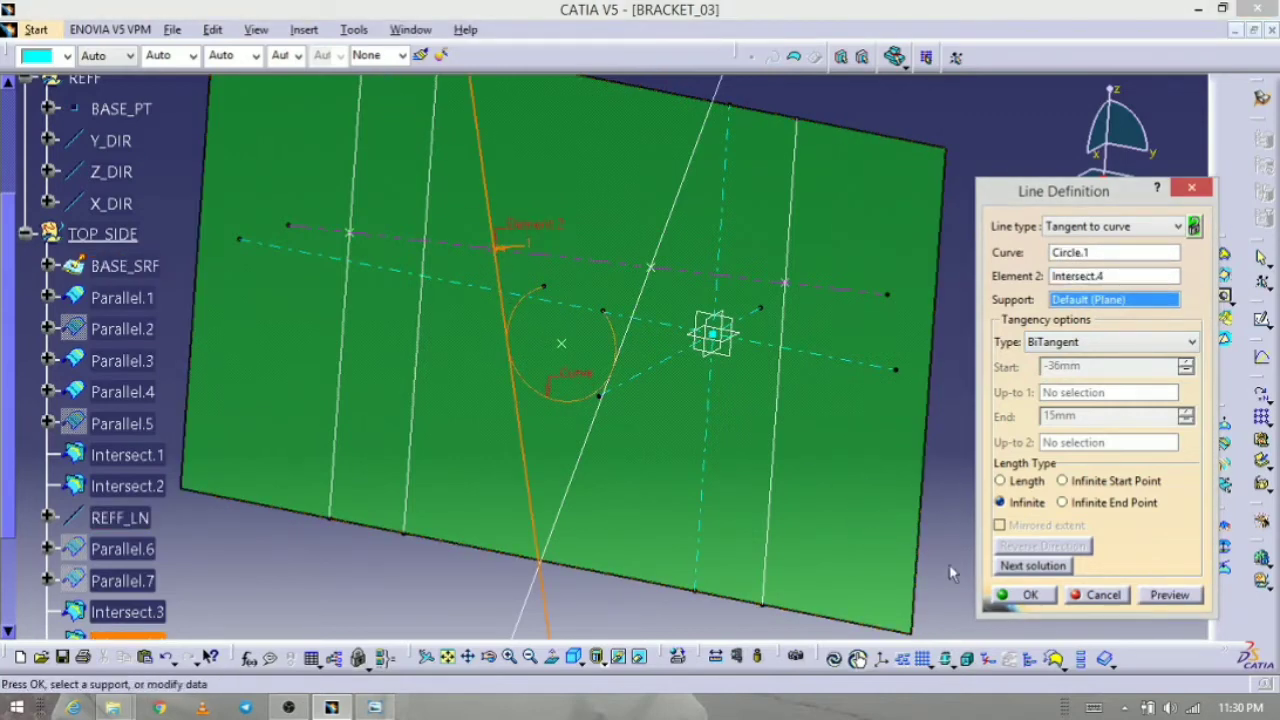
left_click(1030, 594)
Step: Consult the drawing and define an on-support corner between the outer vertical curve Parallel.4 and REFF_LN
middle_click_drag(618, 526, 606, 600)
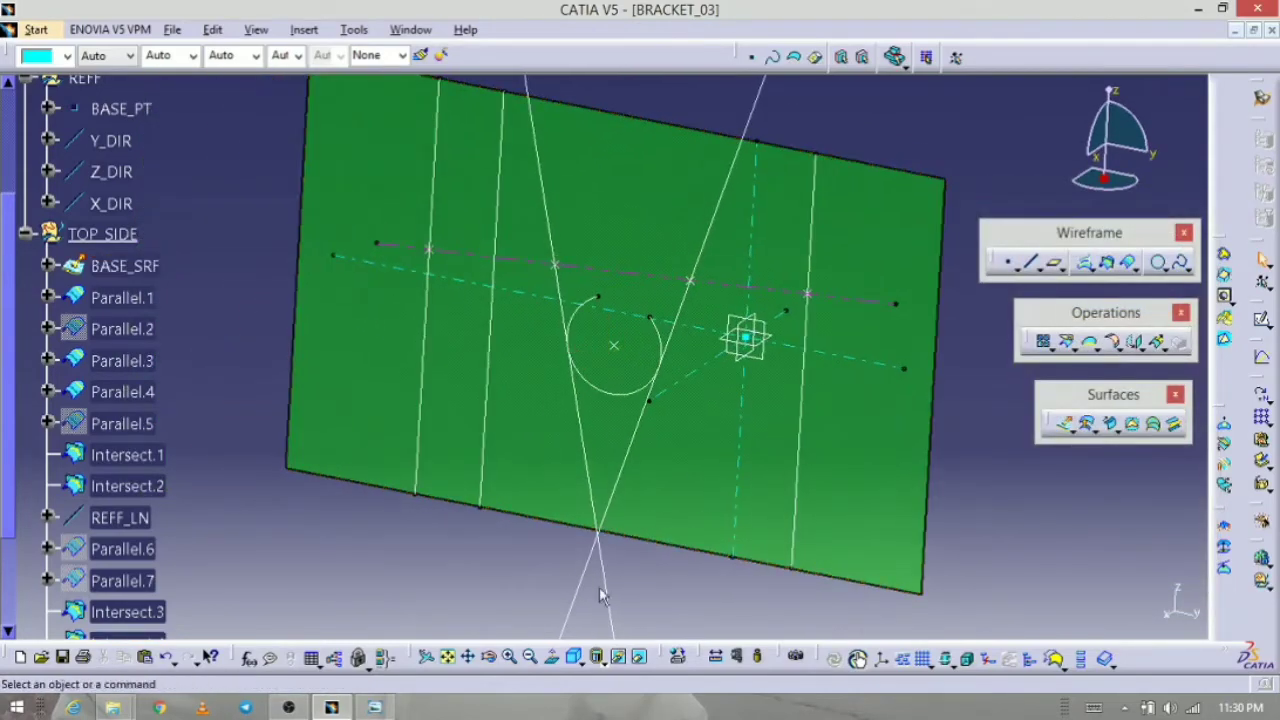
left_click(375, 707)
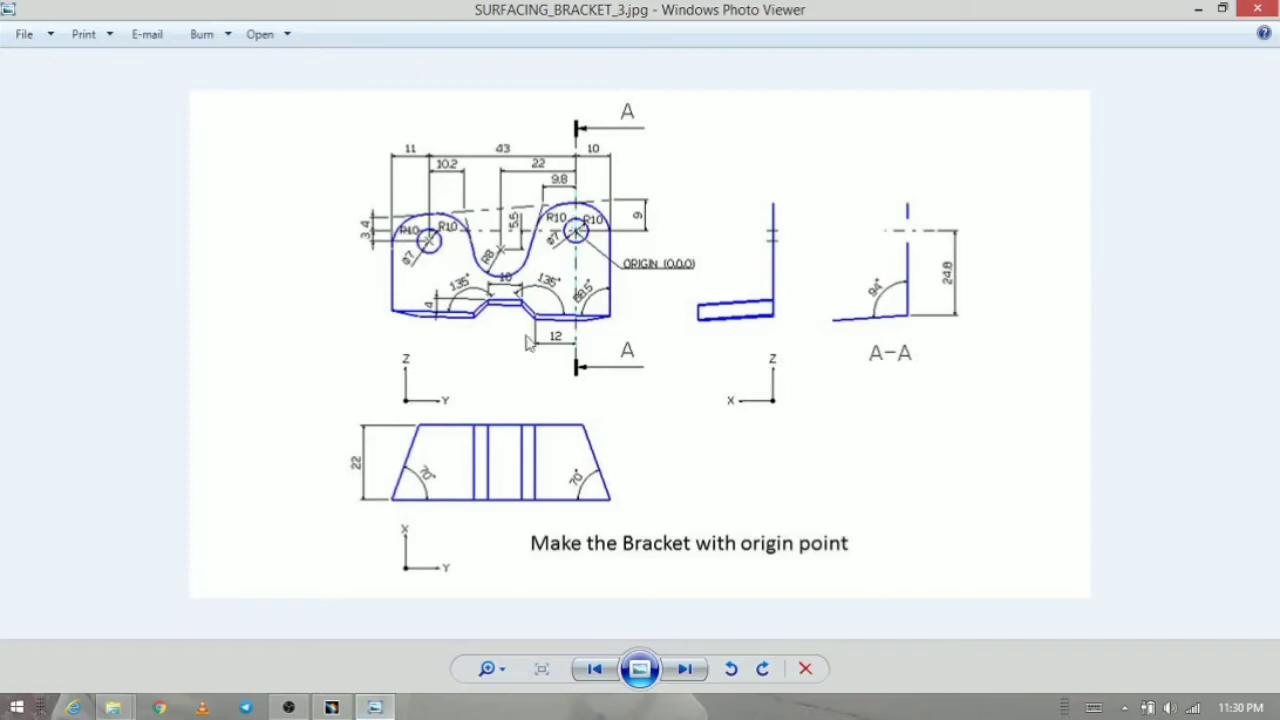
left_click(381, 710)
middle_click_drag(429, 614, 551, 540)
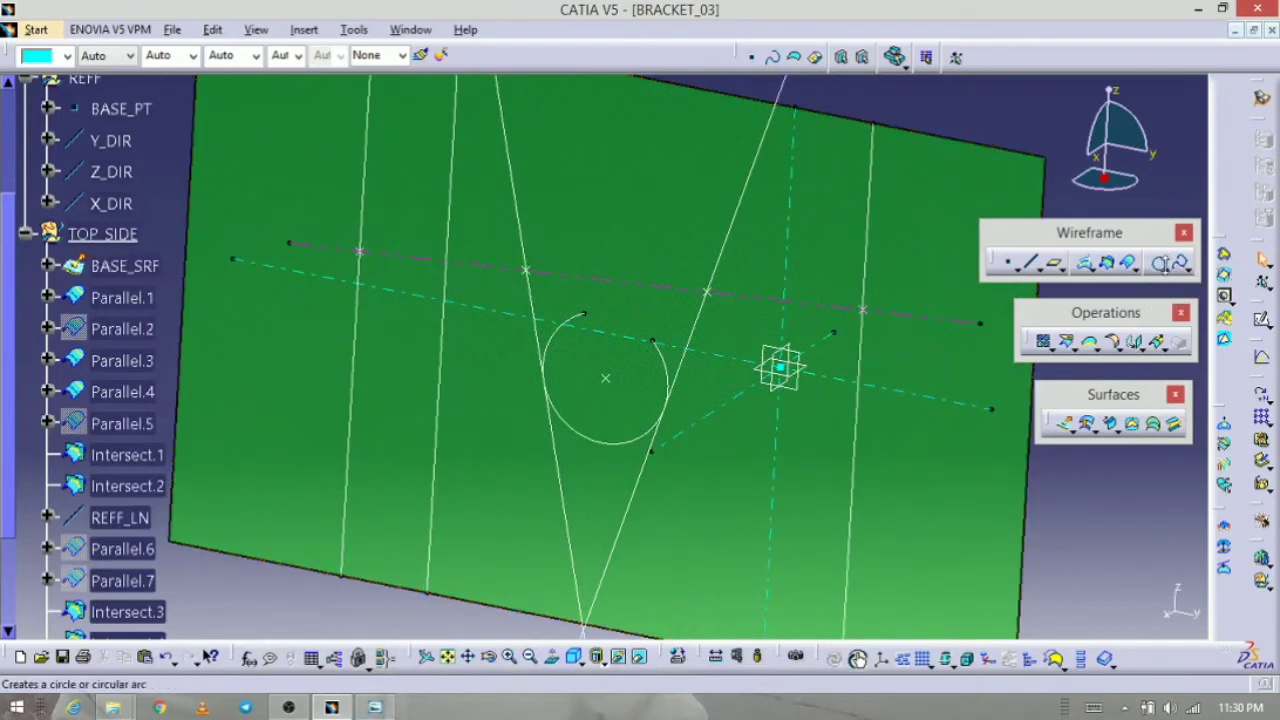
left_click(1167, 268)
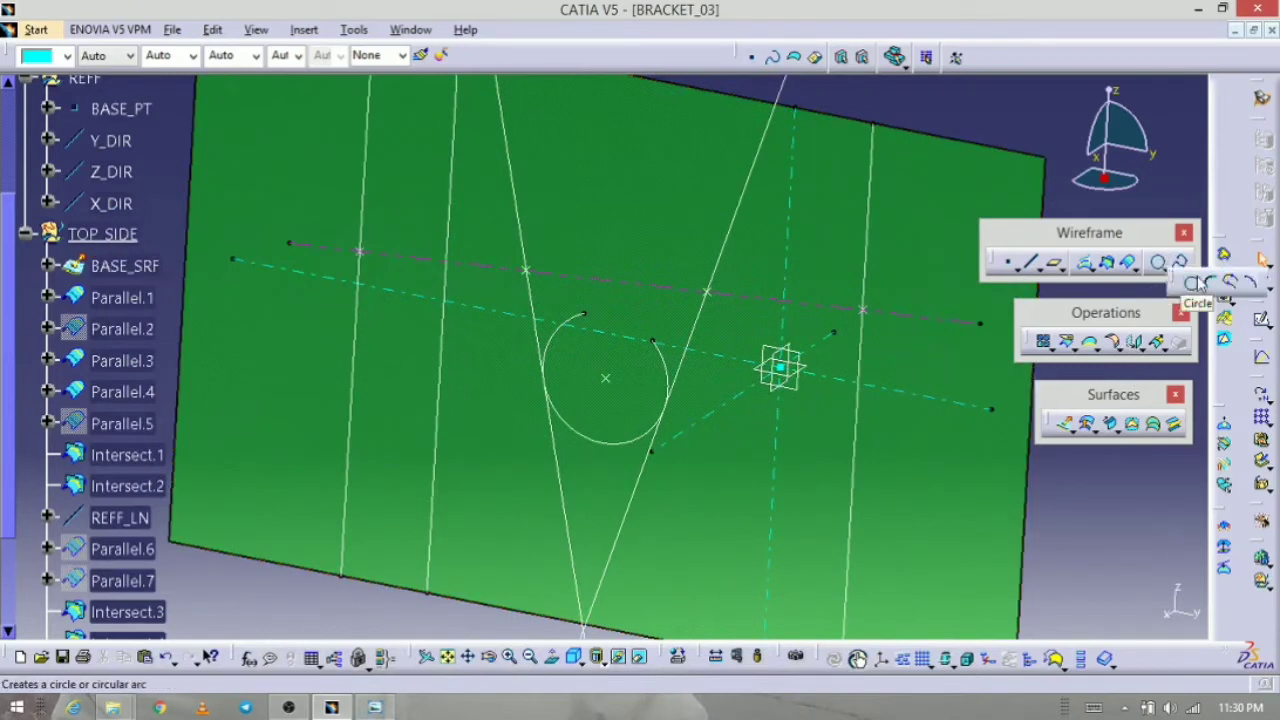
left_click(1210, 285)
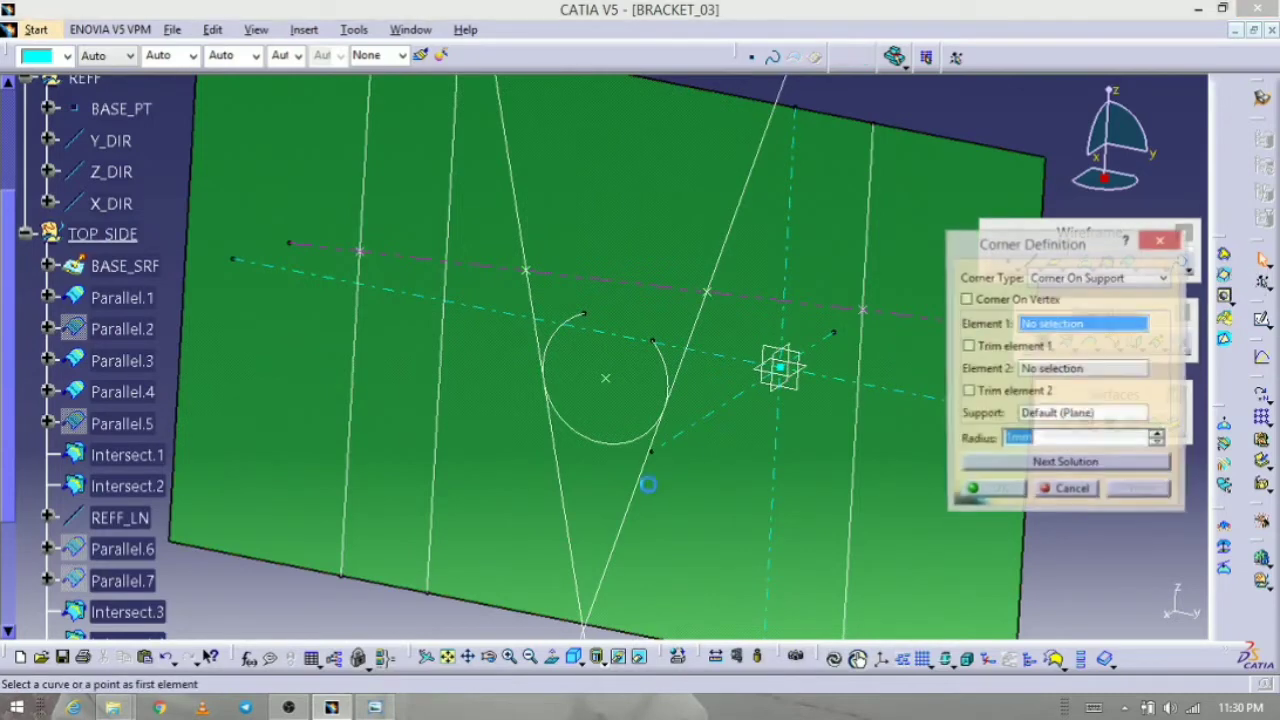
middle_click_drag(505, 548, 474, 558)
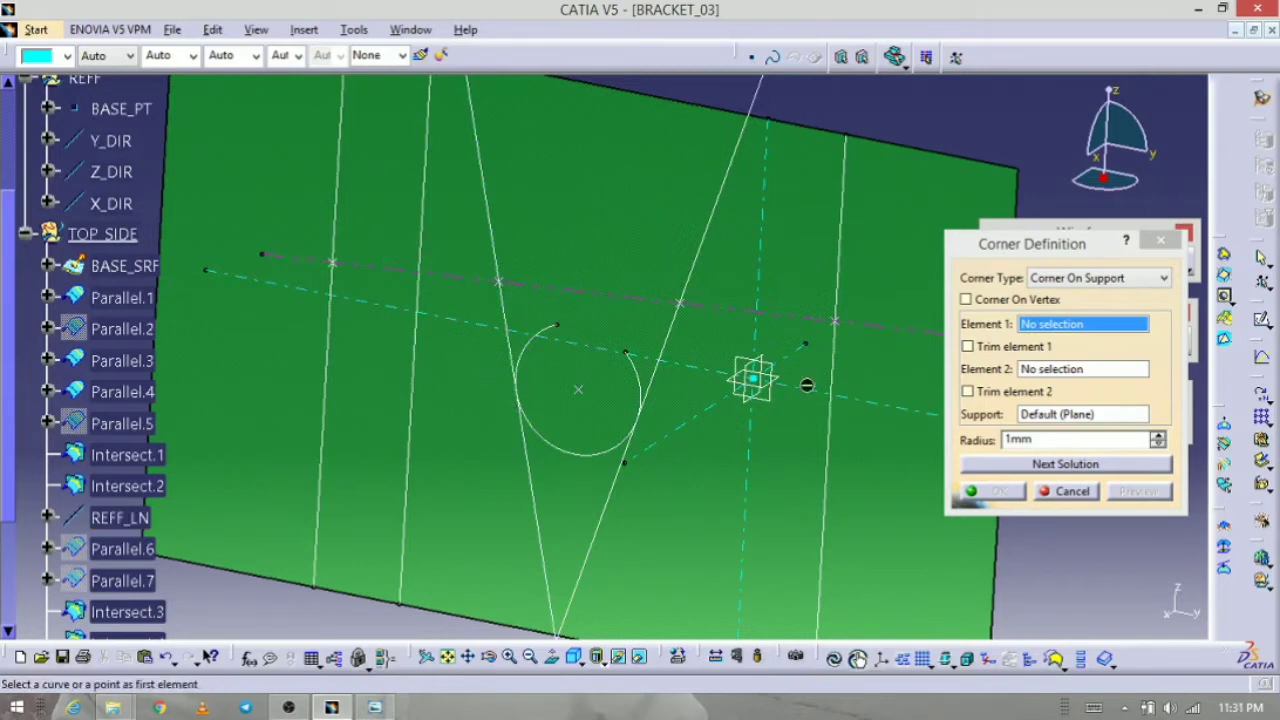
left_click(339, 365)
left_click(374, 268)
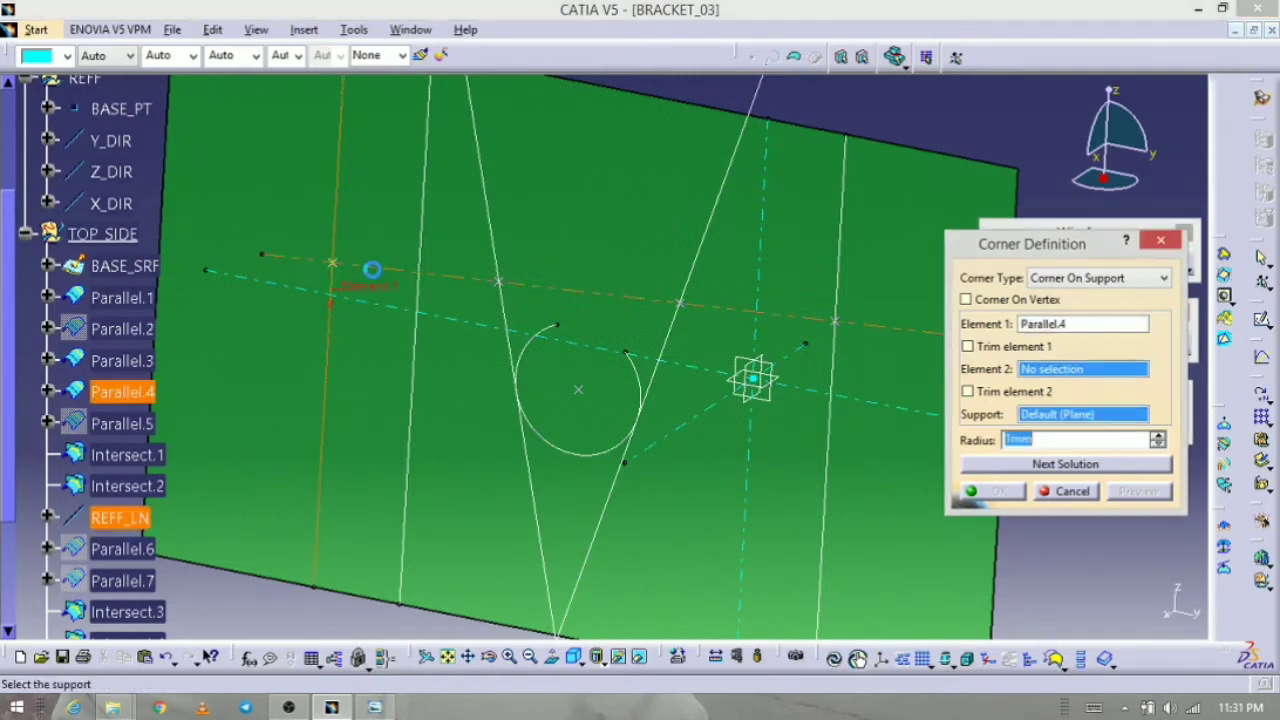
Step: Set the corner's radius to 10 mm per the drawing, with BASE_SRF as support, trim both elements, and create the lower inside solution
left_click(374, 708)
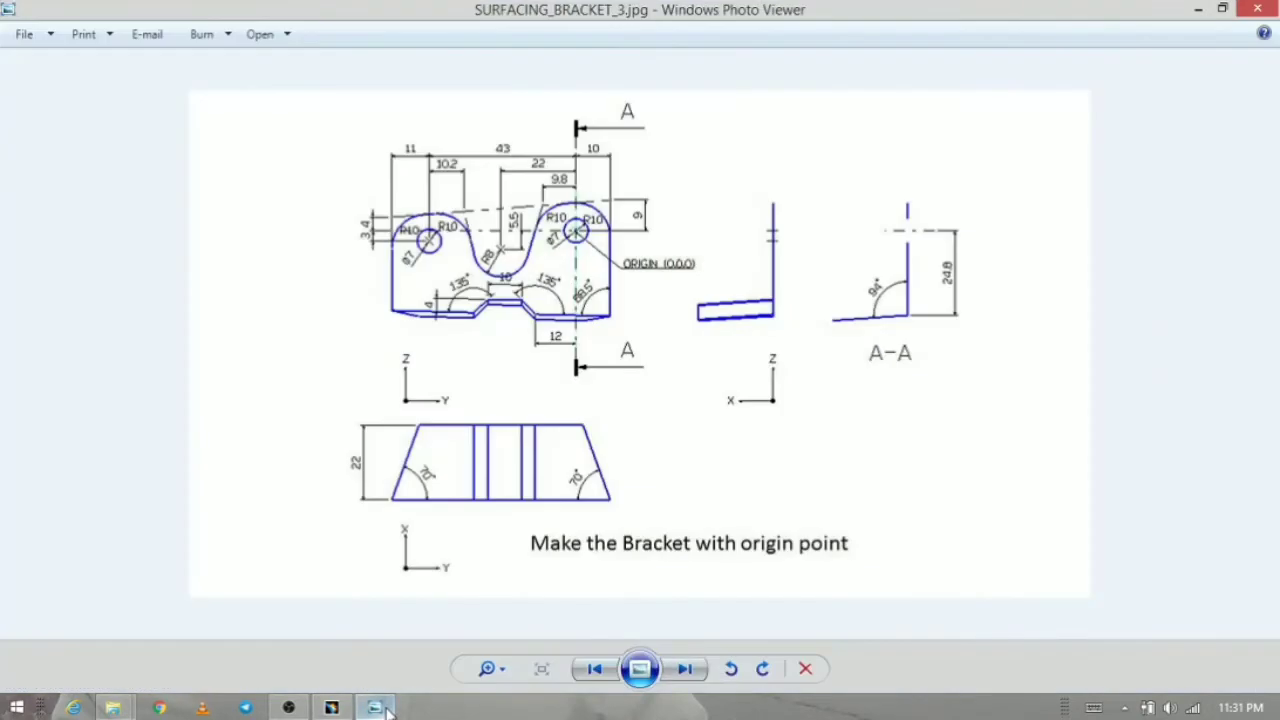
left_click(374, 708)
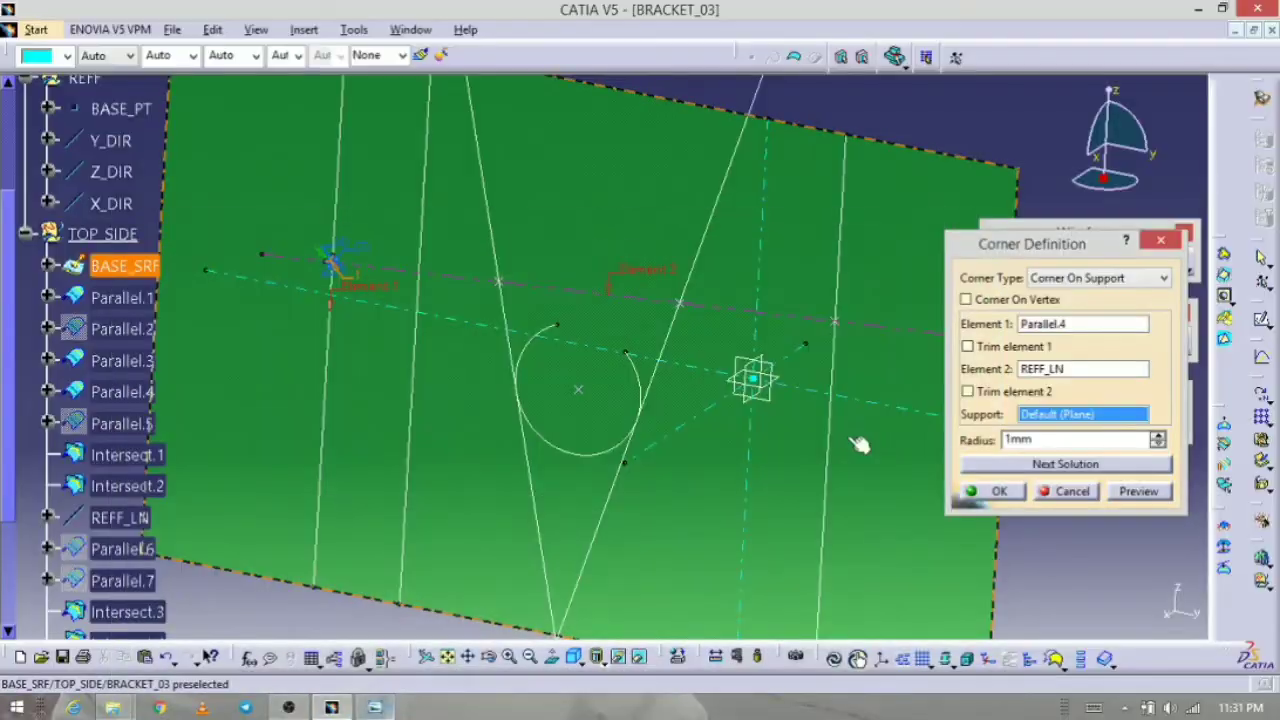
left_click(1066, 440)
type("1")
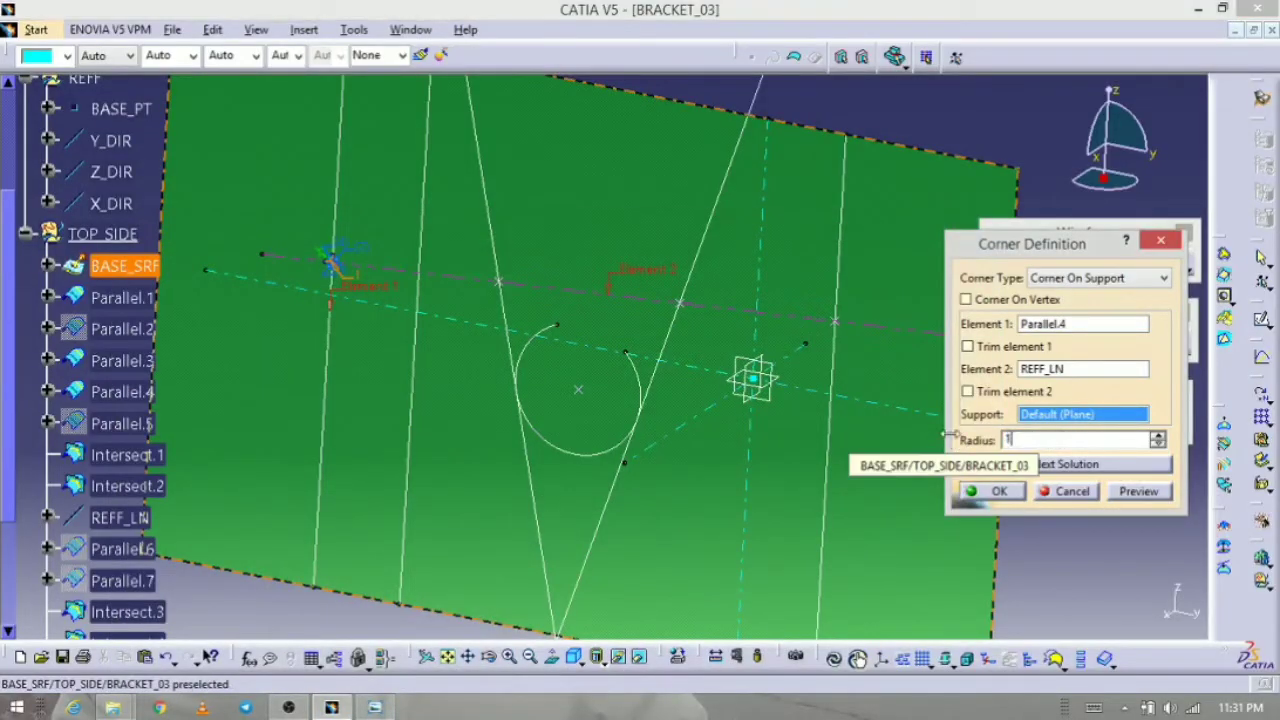
type("0mm")
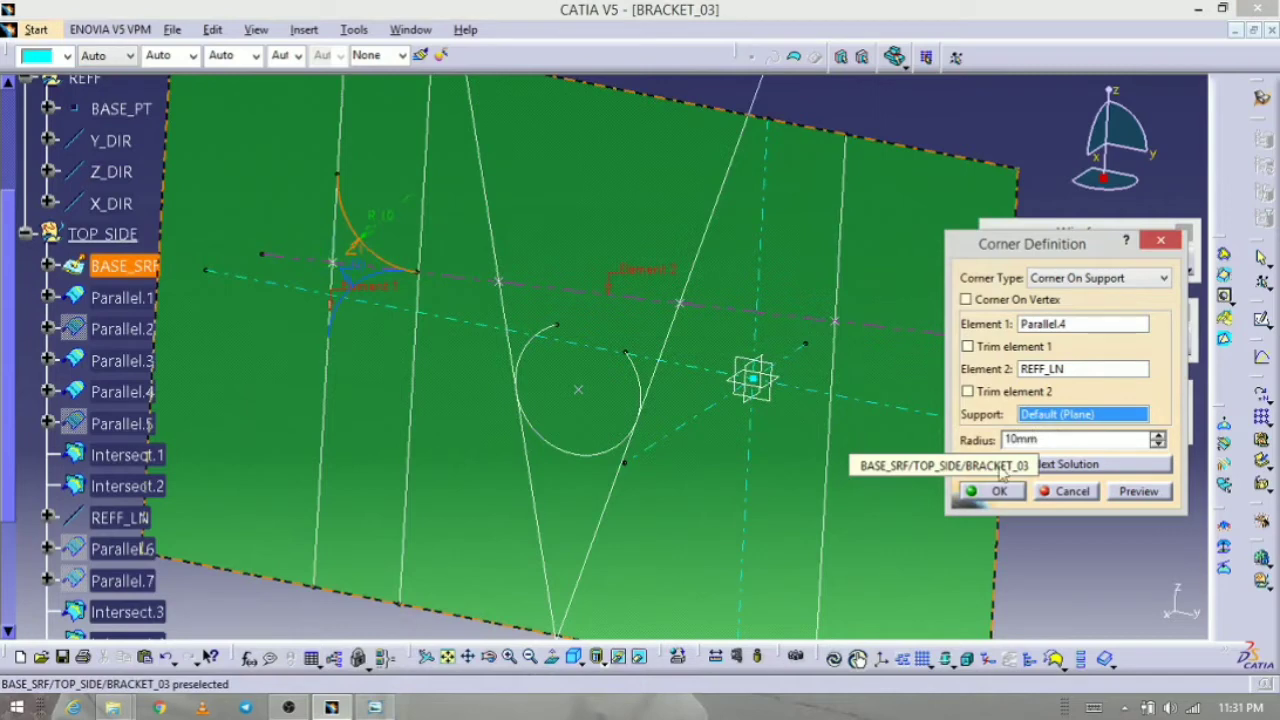
left_click(880, 528)
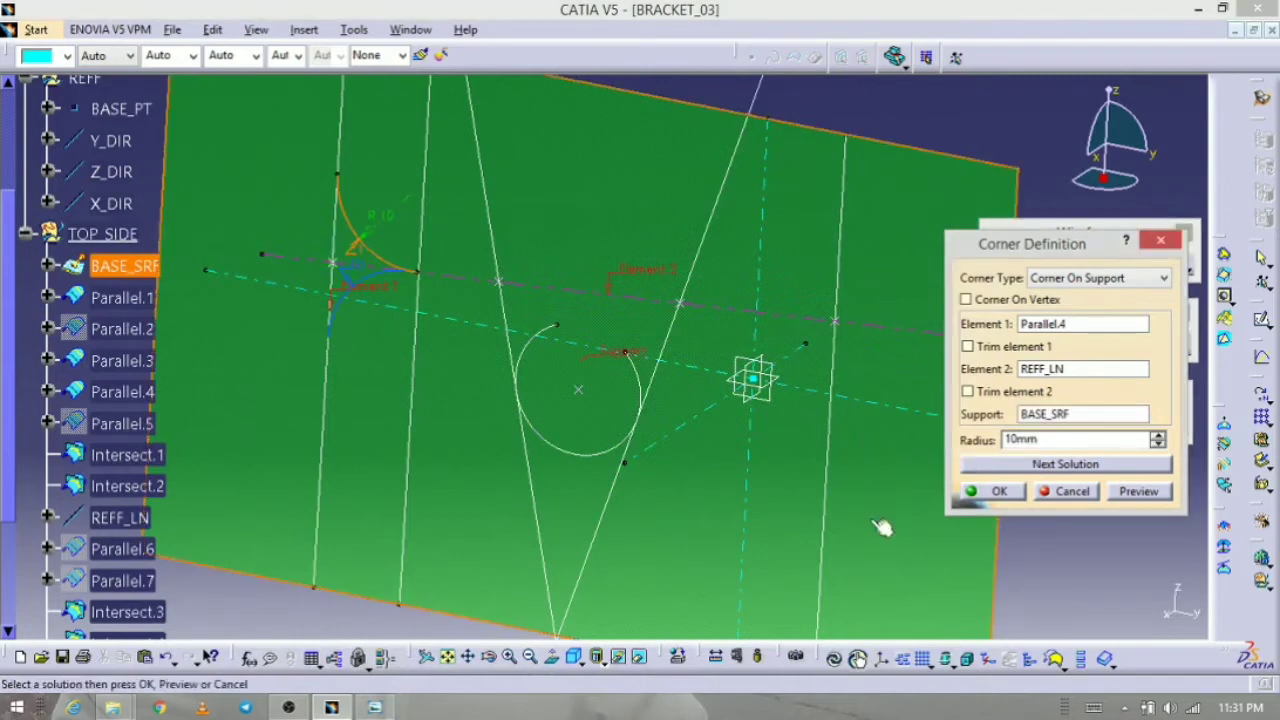
left_click(990, 347)
left_click(990, 392)
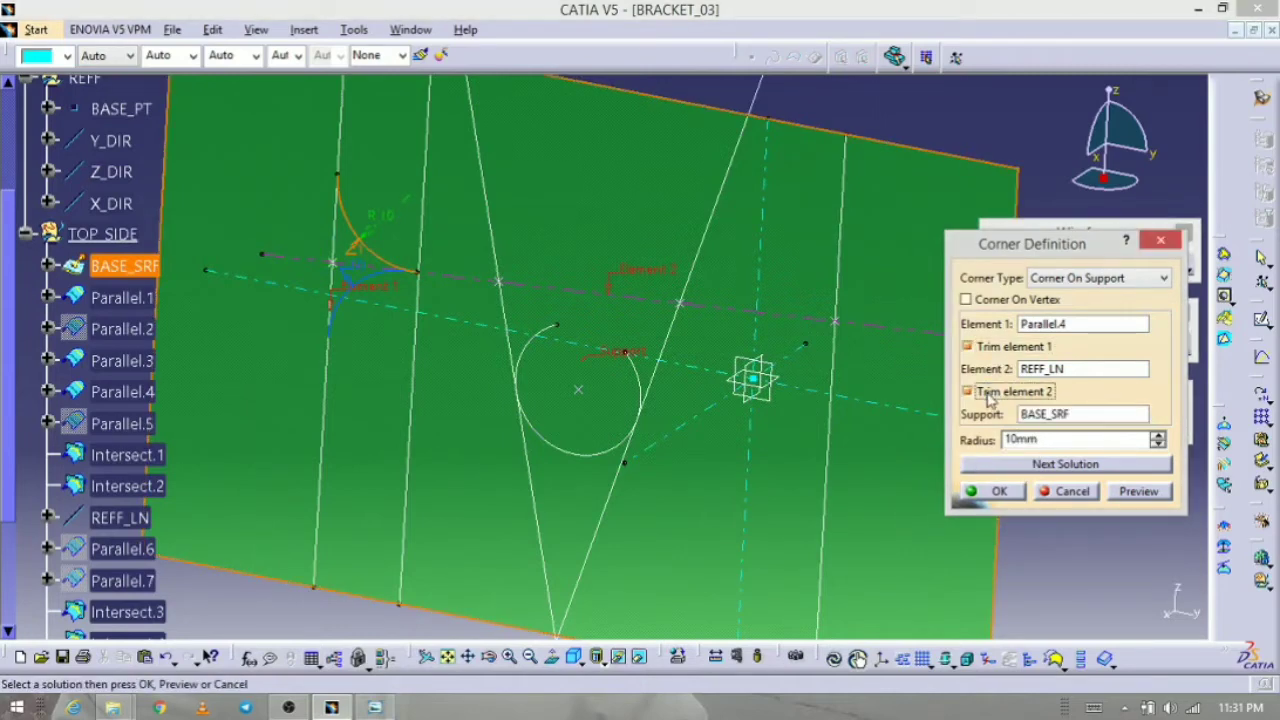
left_click(368, 290)
left_click(1148, 492)
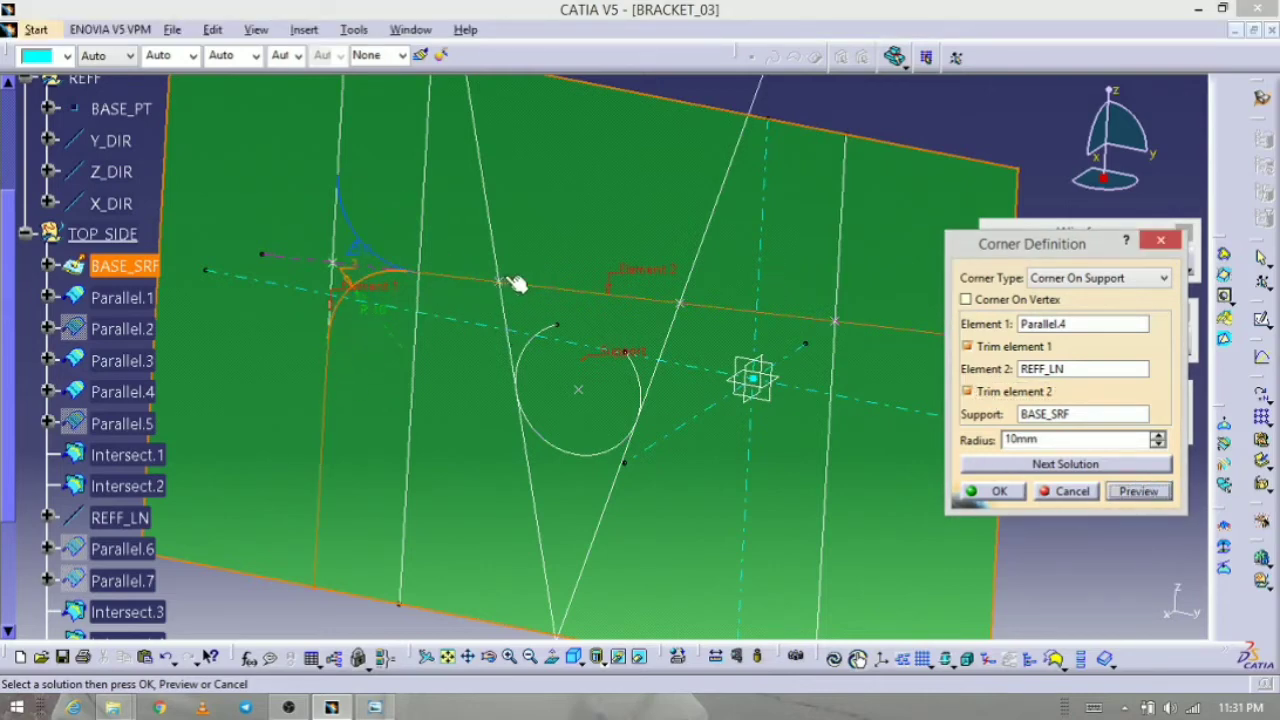
left_click(998, 491)
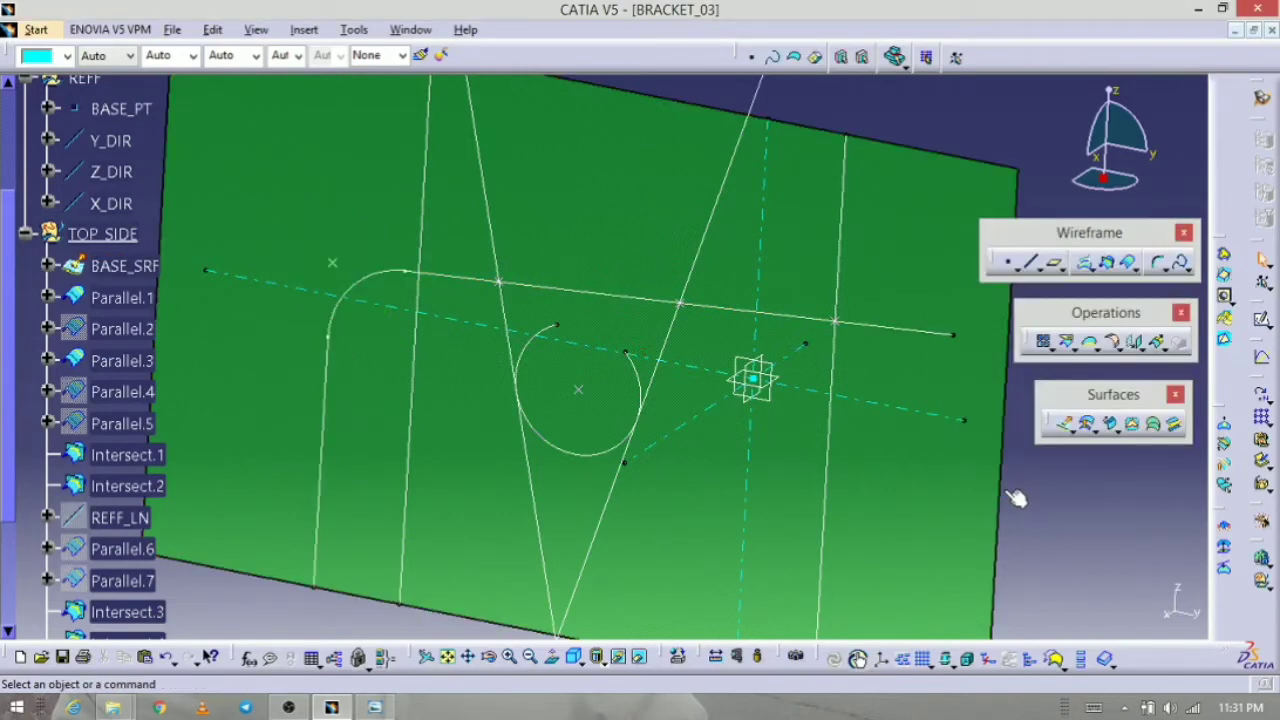
Step: Create a 10 mm corner between the Intersect.4 tangent line and the first corner curve, trimming both elements
left_click(1157, 262)
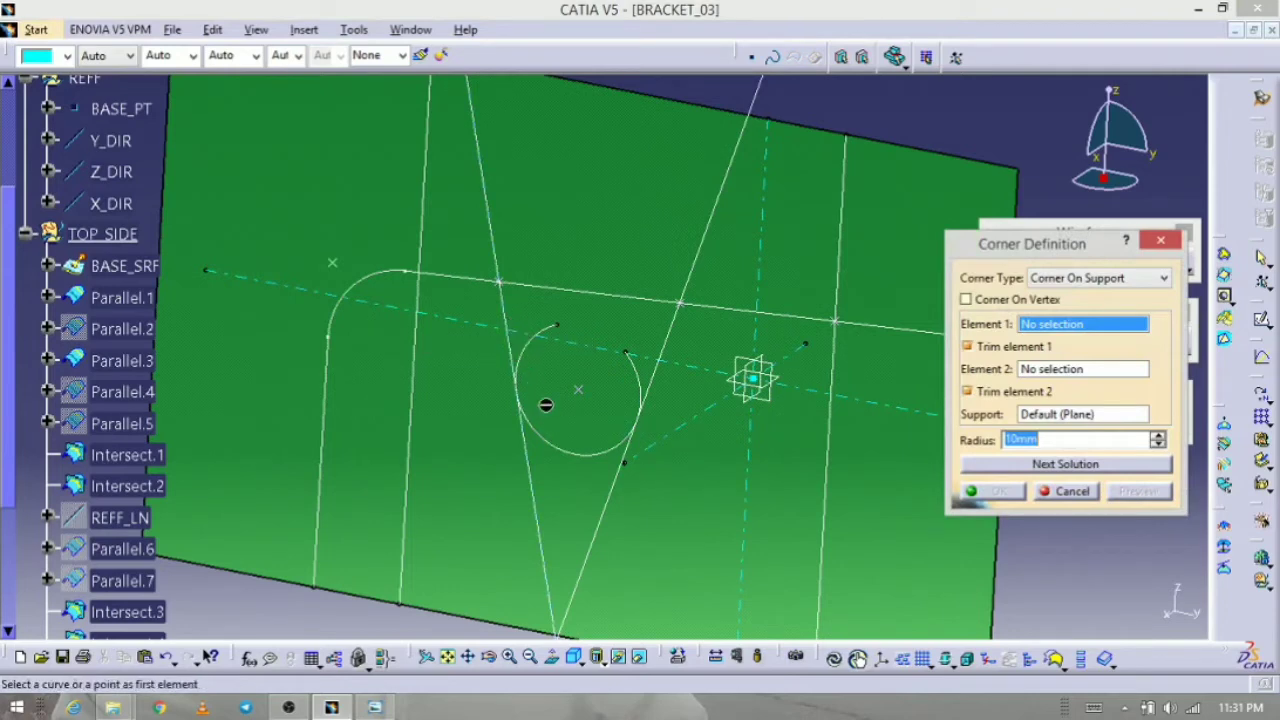
left_click(510, 320)
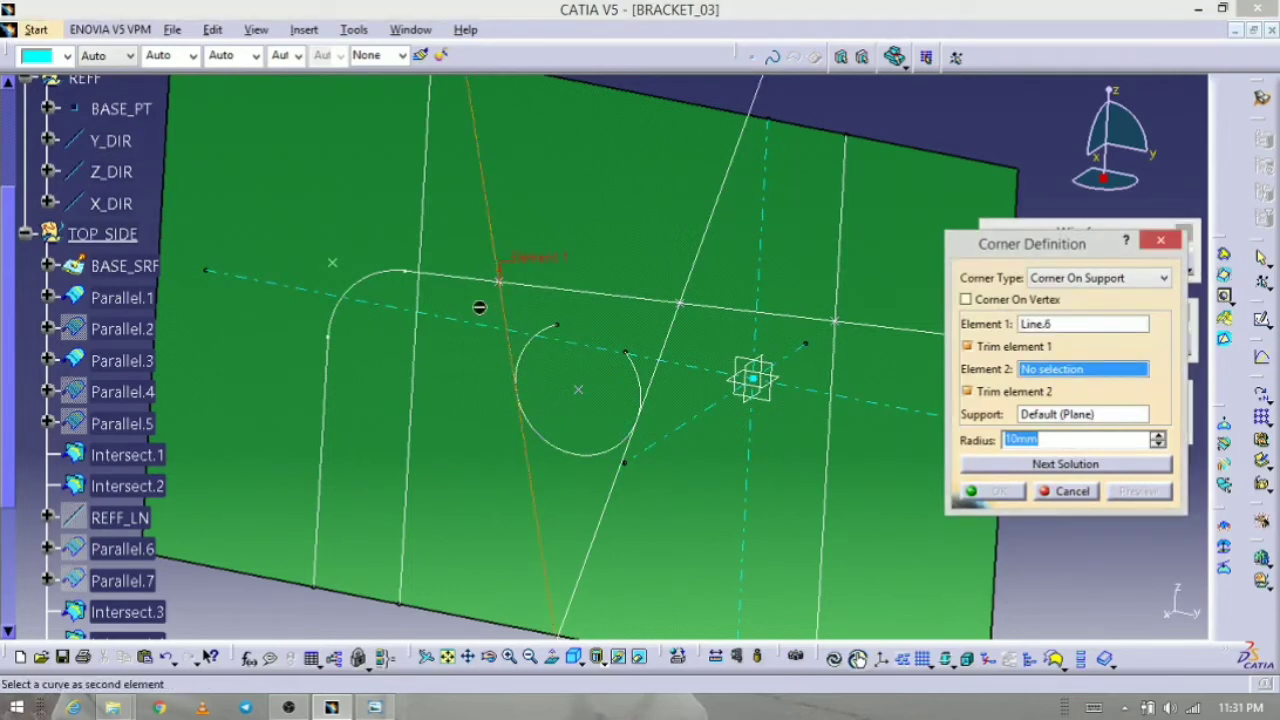
left_click(464, 274)
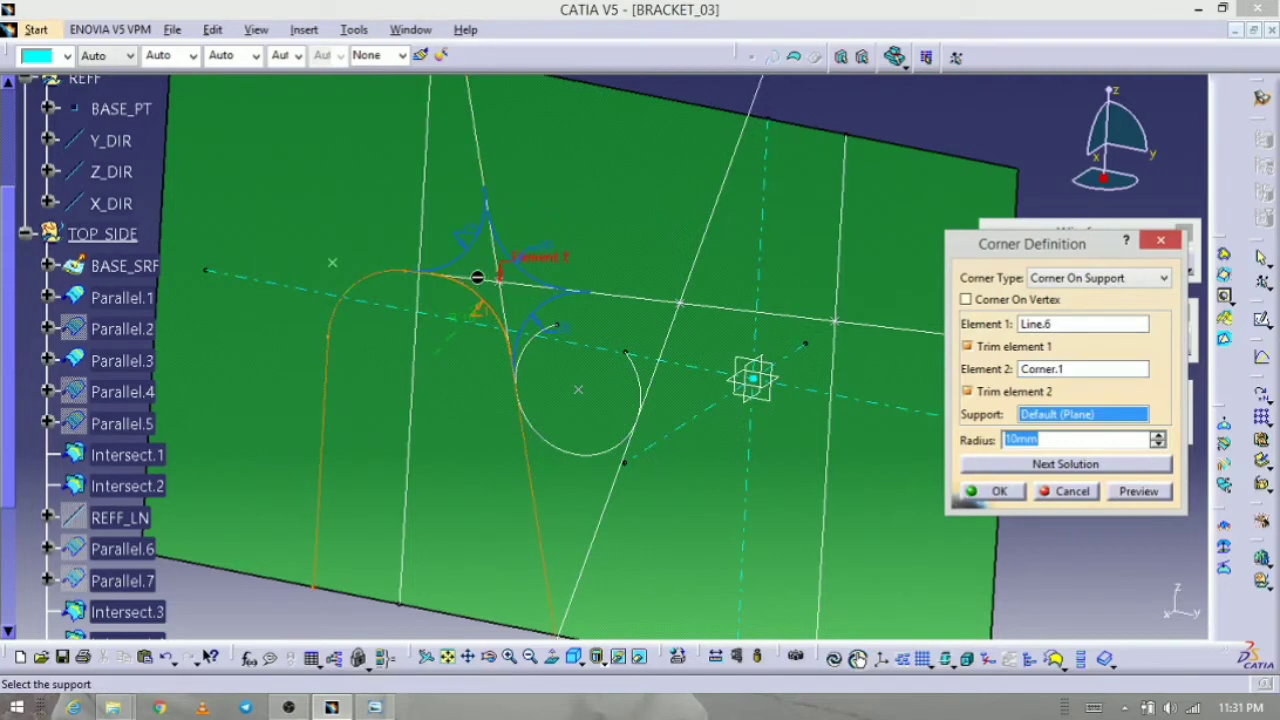
left_click(1000, 491)
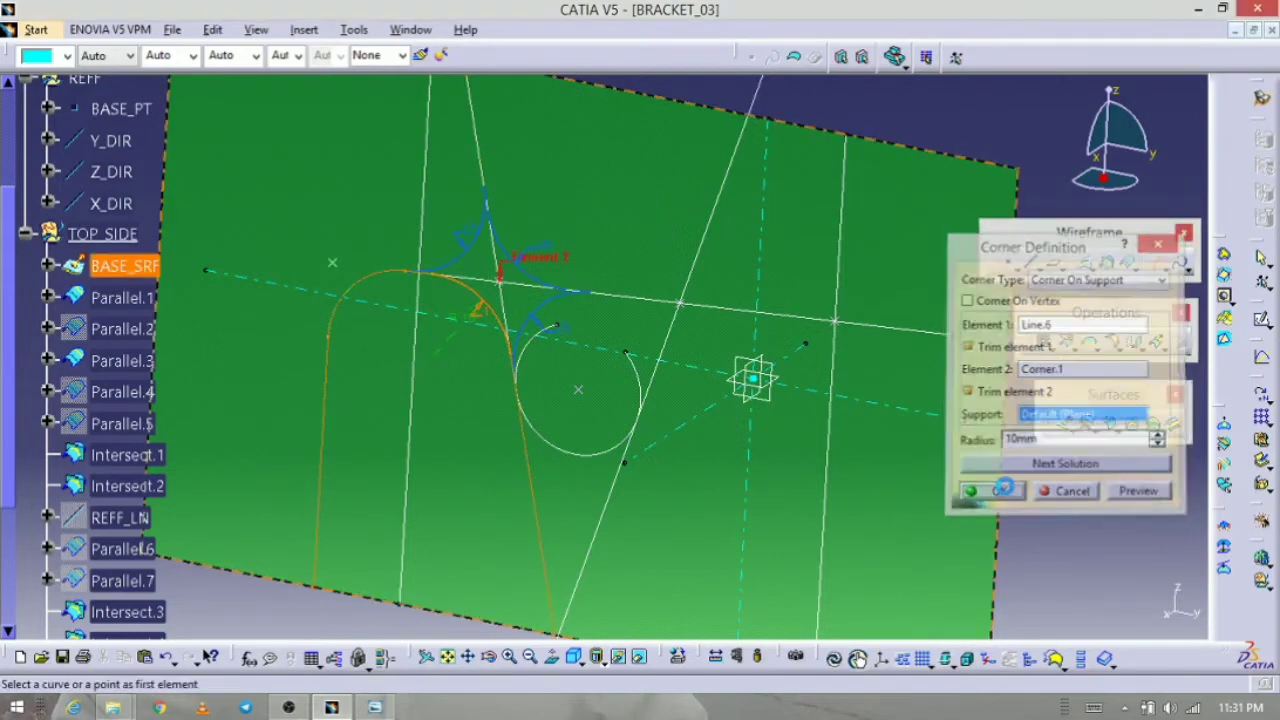
left_click(1068, 491)
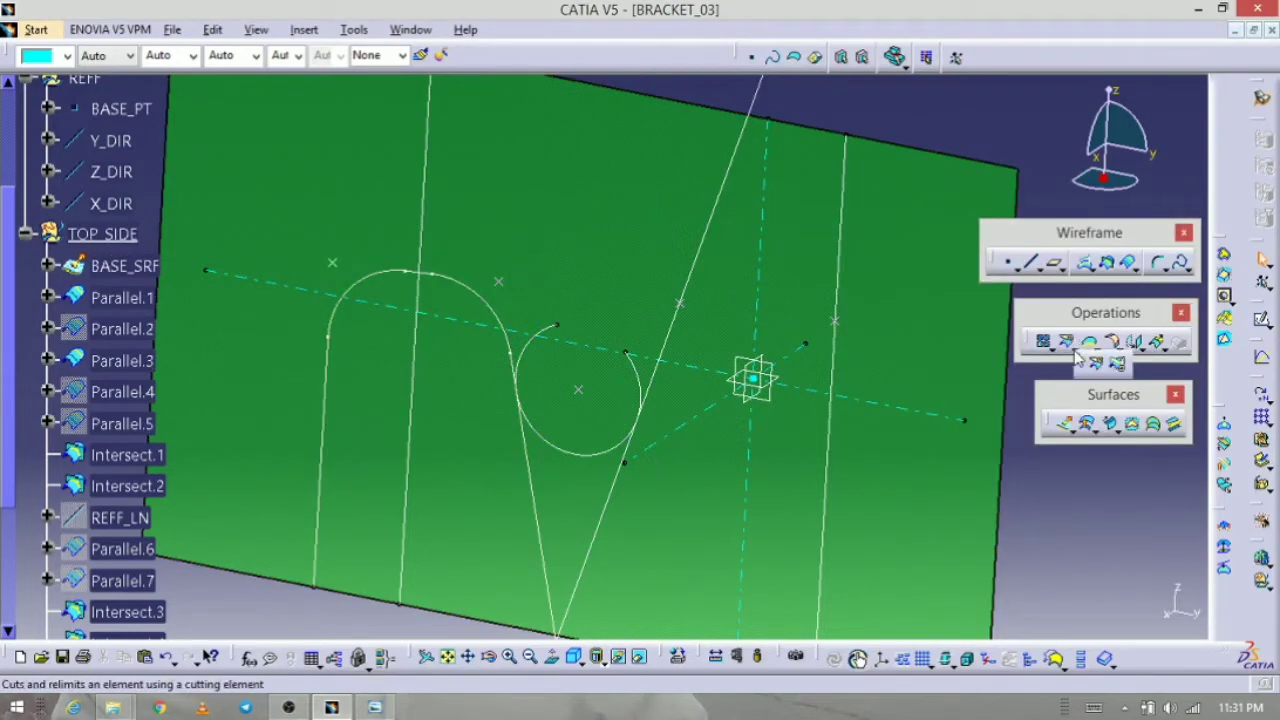
Step: Trim the corner curve Corner.2 with the arc Circle.1 so they form one continuous S-shaped profile
left_click(1075, 349)
left_click(1117, 365)
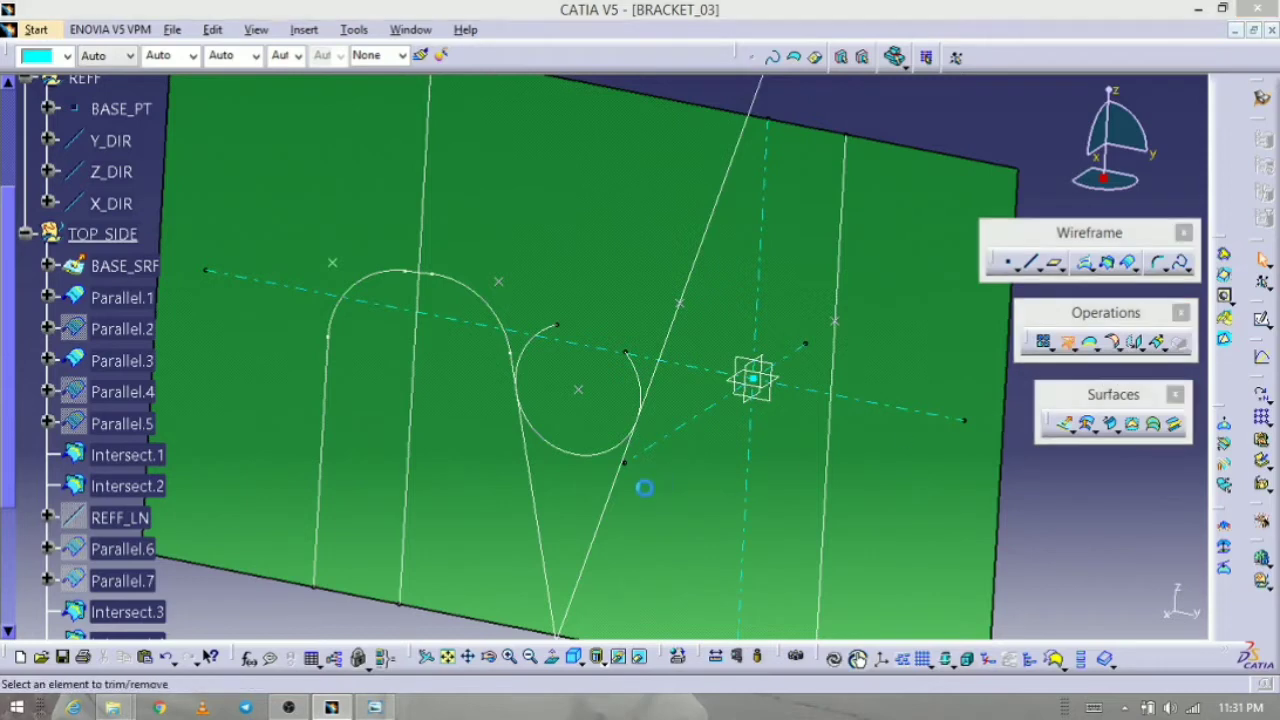
left_click(510, 330)
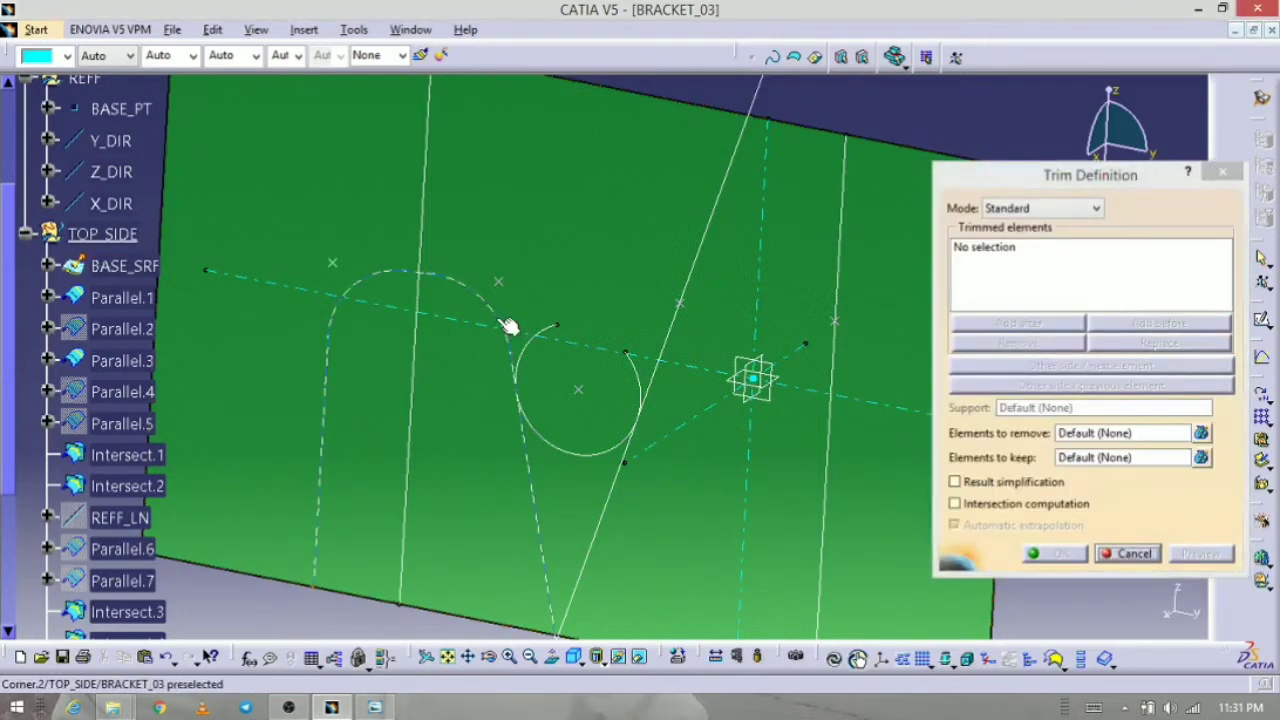
left_click(558, 447)
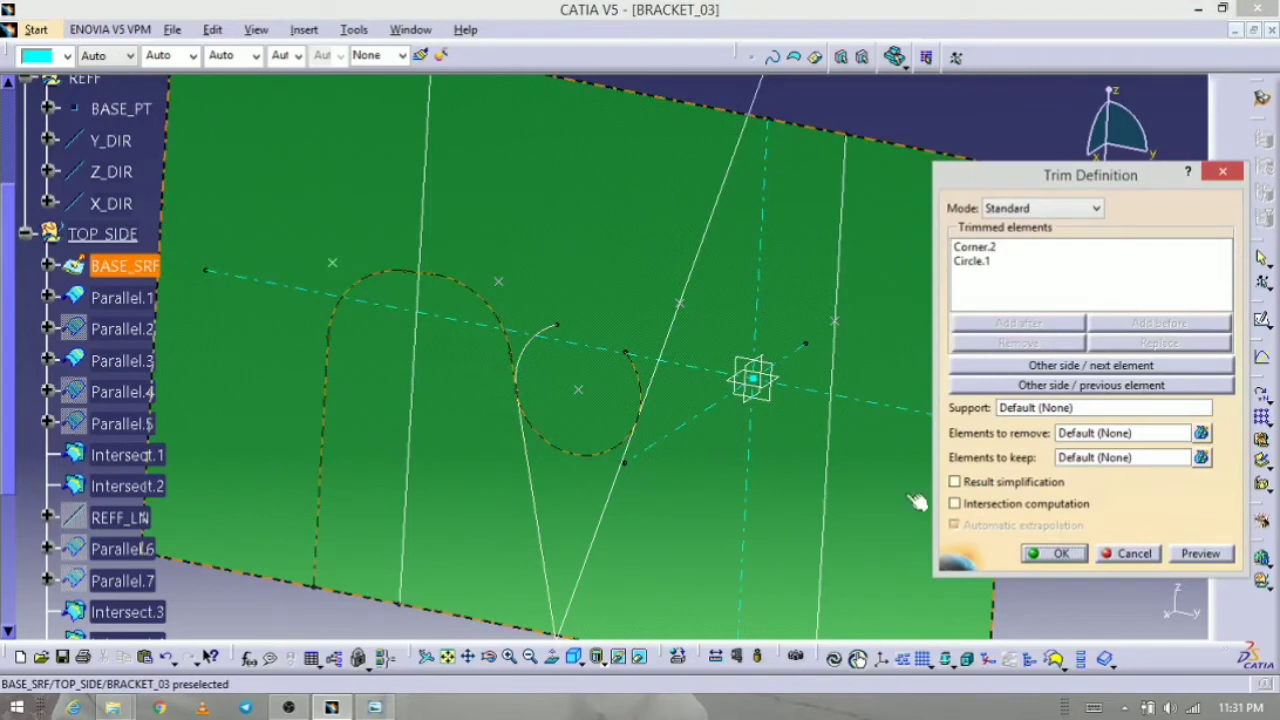
left_click(1053, 553)
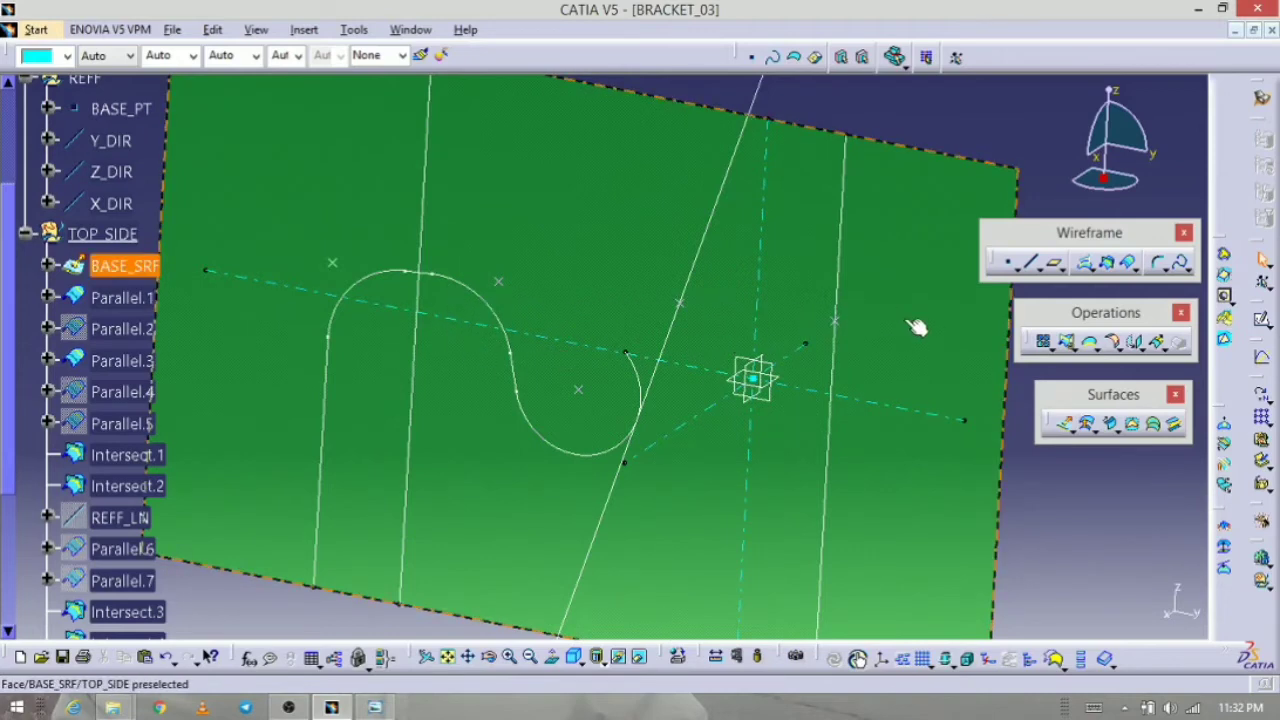
Step: Show the hidden reference line REFF_LN in the TOP_SIDE set again
middle_click_drag(806, 266, 819, 325)
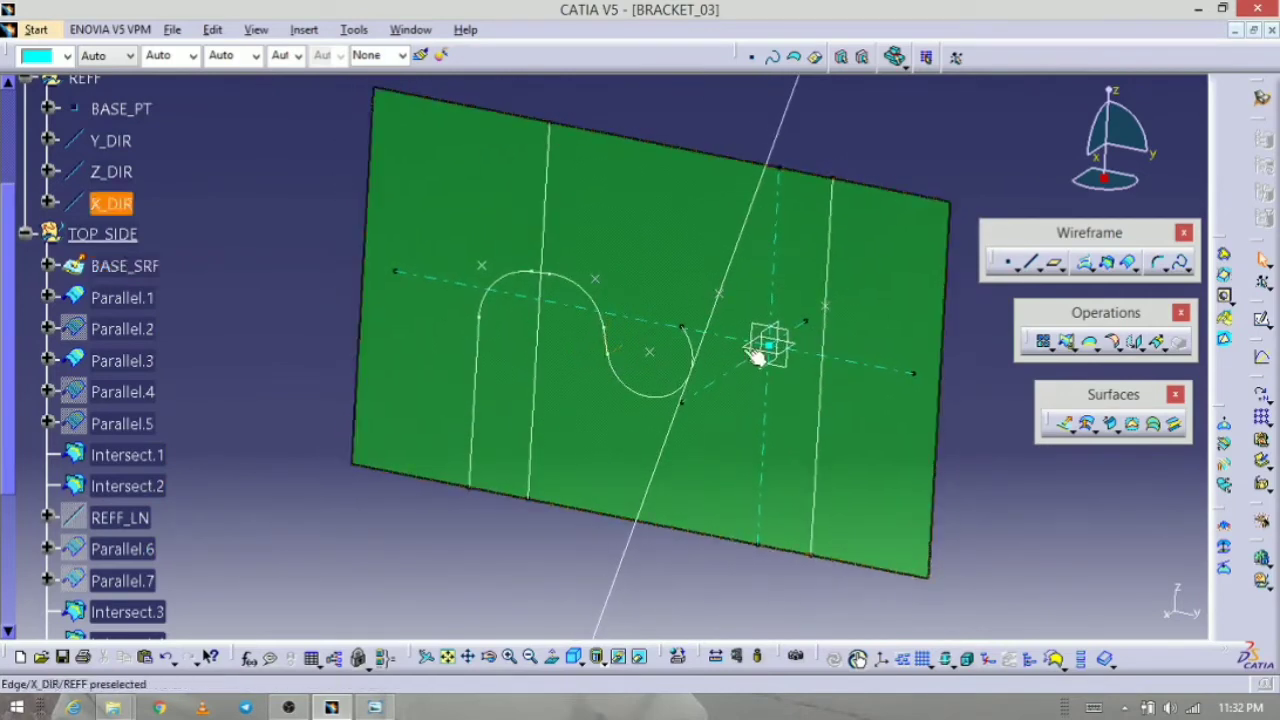
scroll(296, 433, "down", 4)
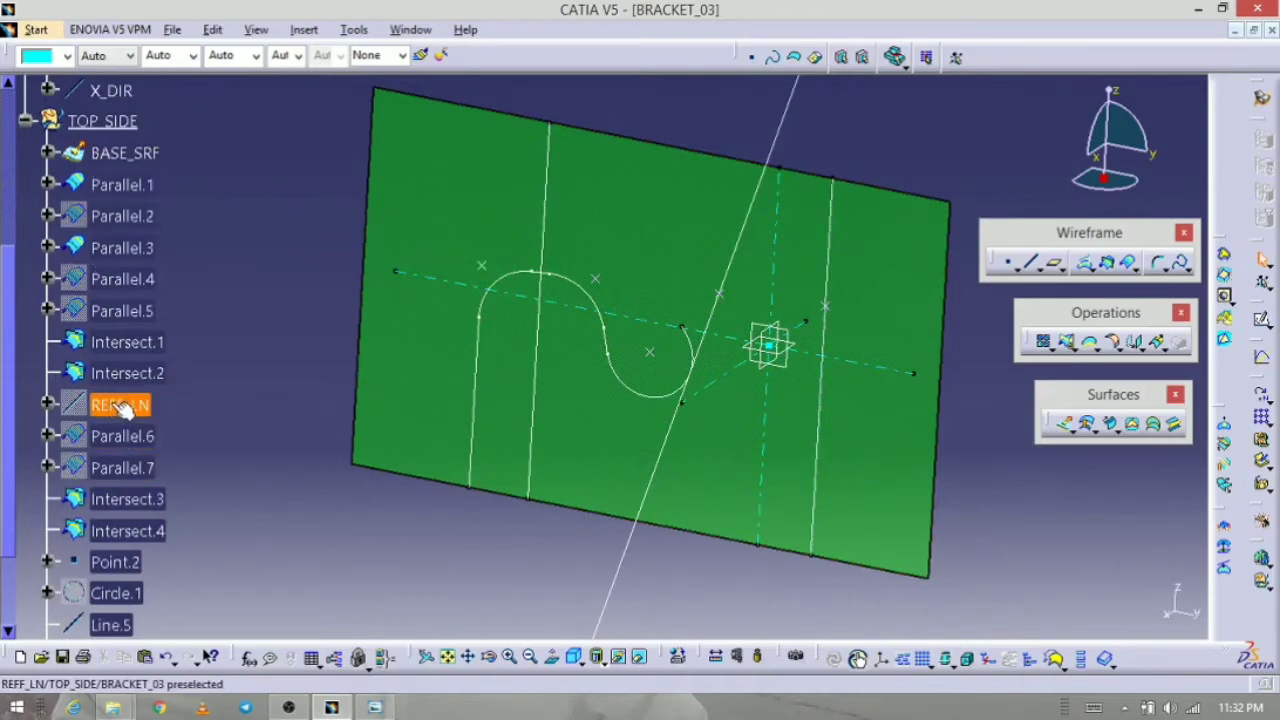
right_click(145, 404)
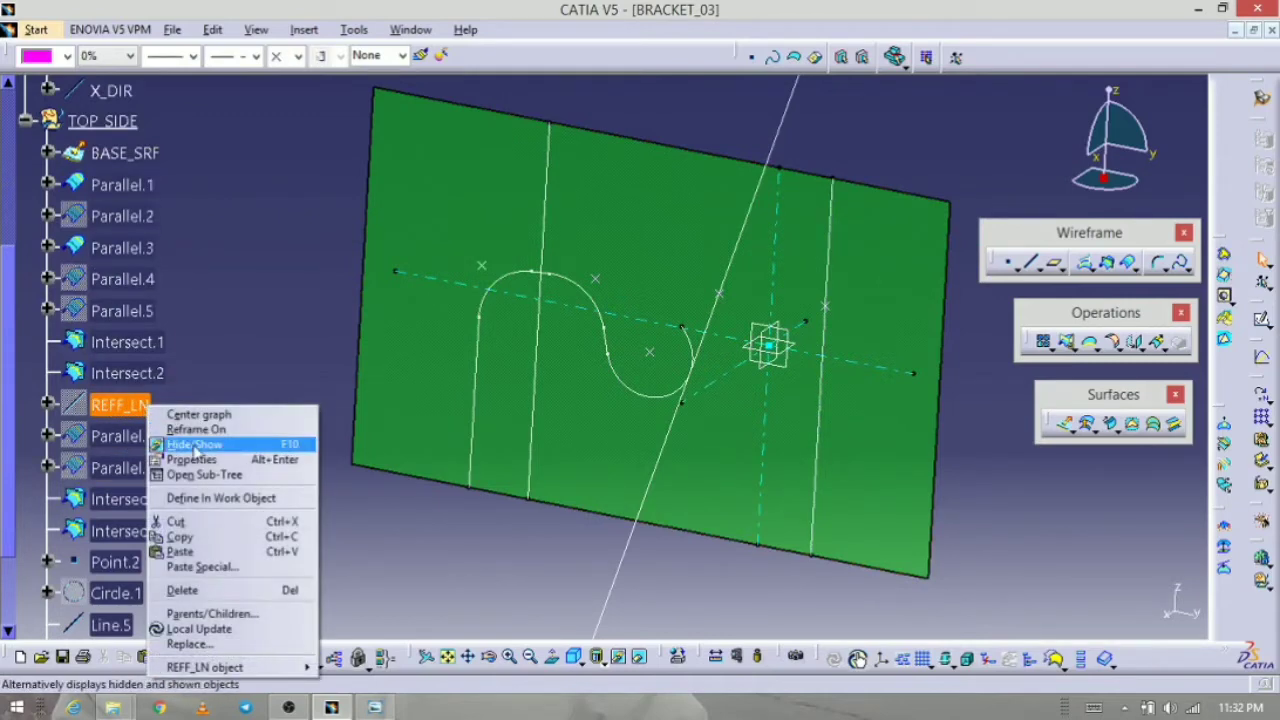
left_click(196, 448)
middle_click_drag(447, 454, 345, 455)
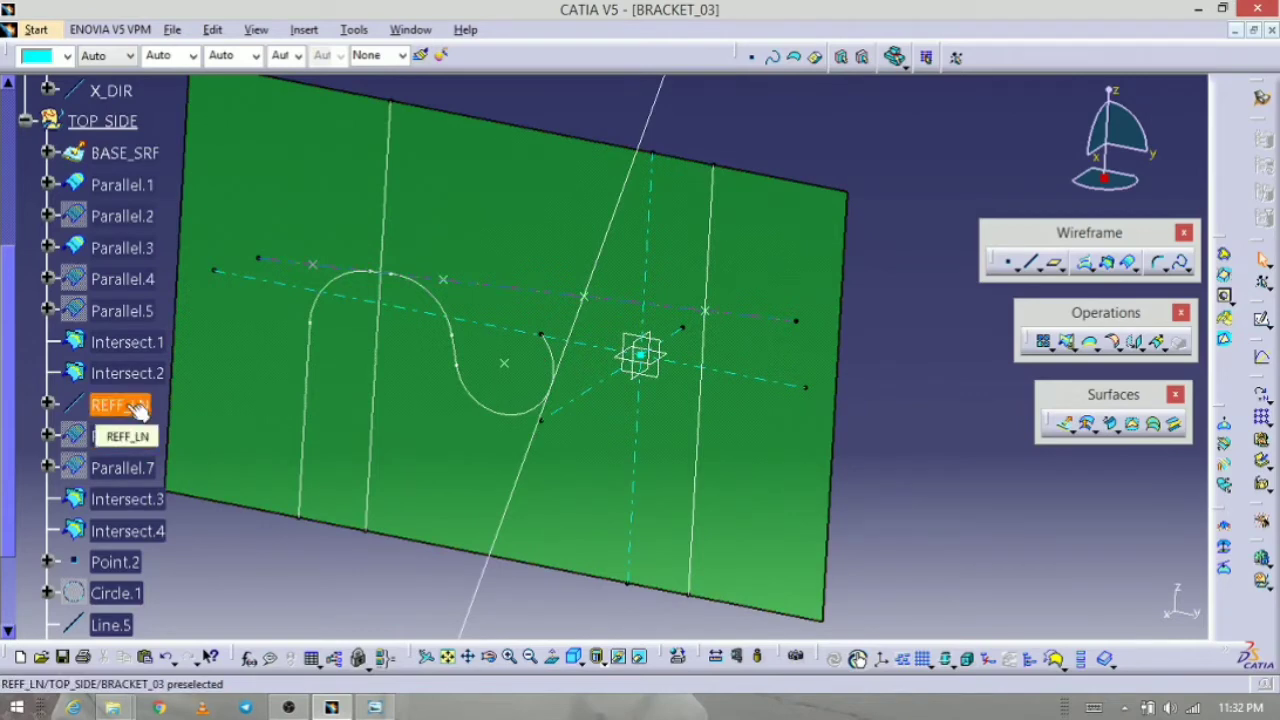
middle_click_drag(531, 452, 580, 444)
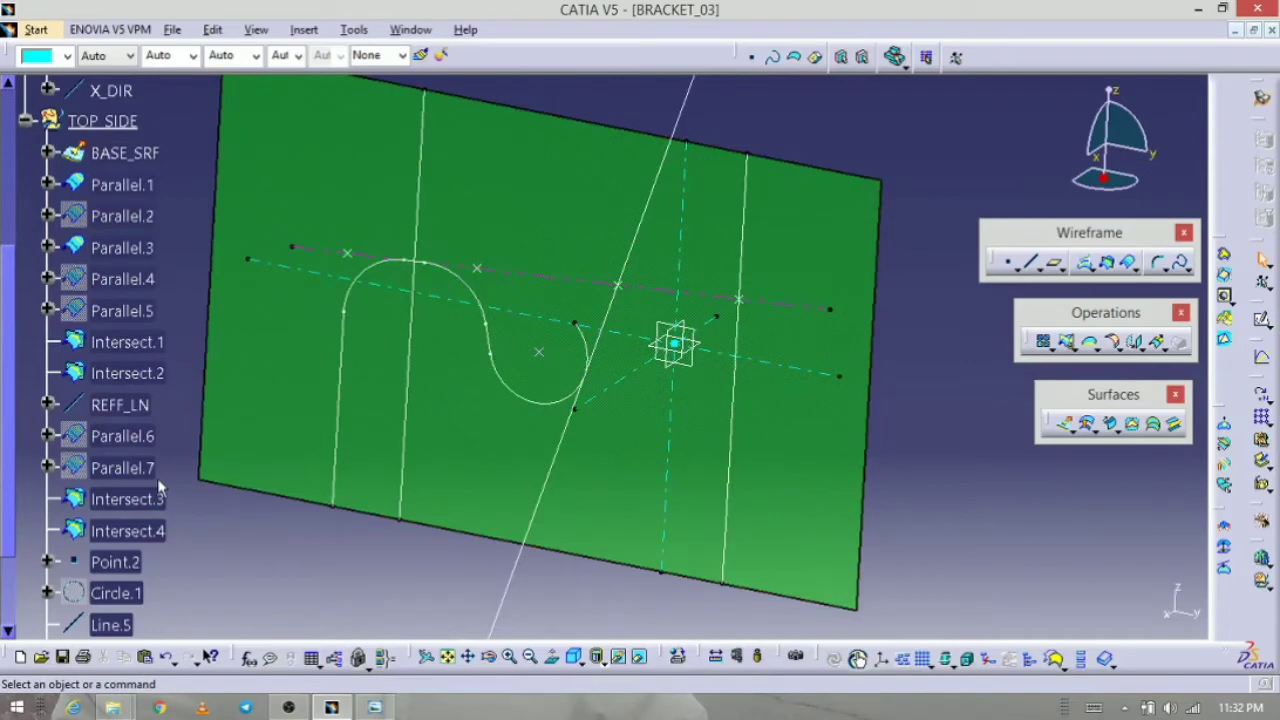
Step: Create a 10 mm corner between tangent line Line.5 and REFF_LN, trimming both, using the solution below REFF_LN on the origin side
left_click(1161, 266)
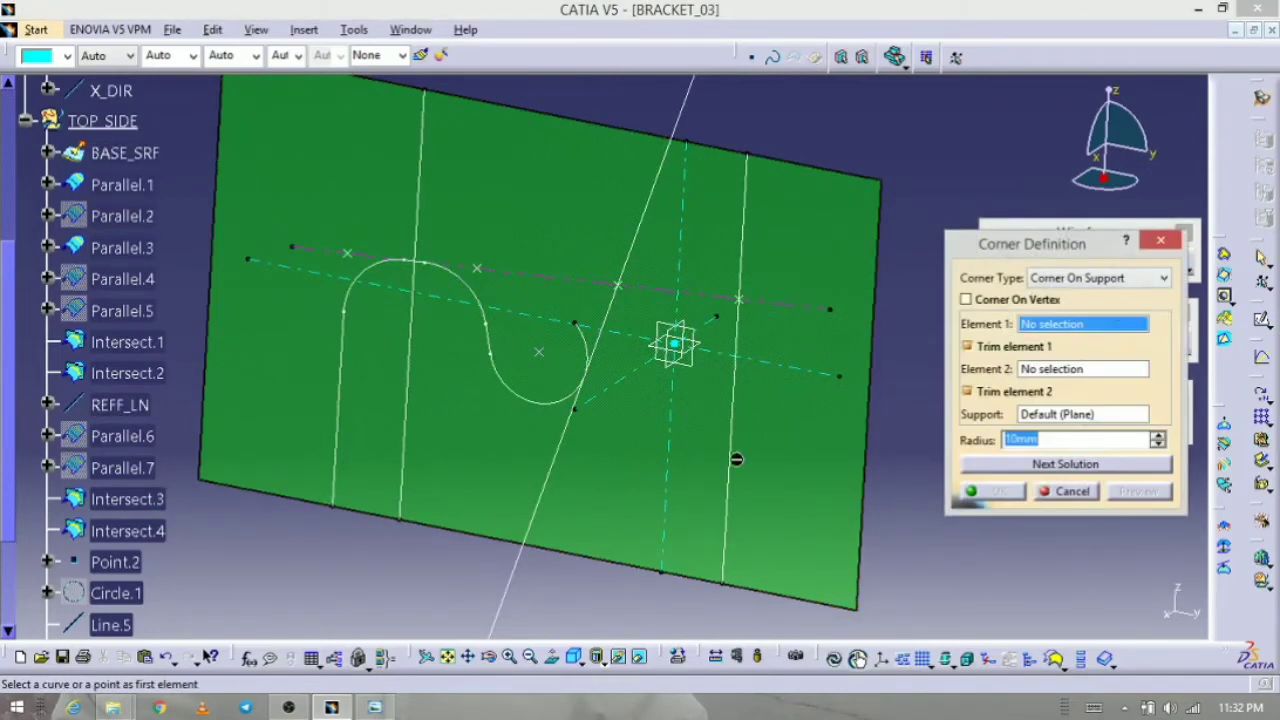
left_click(567, 450)
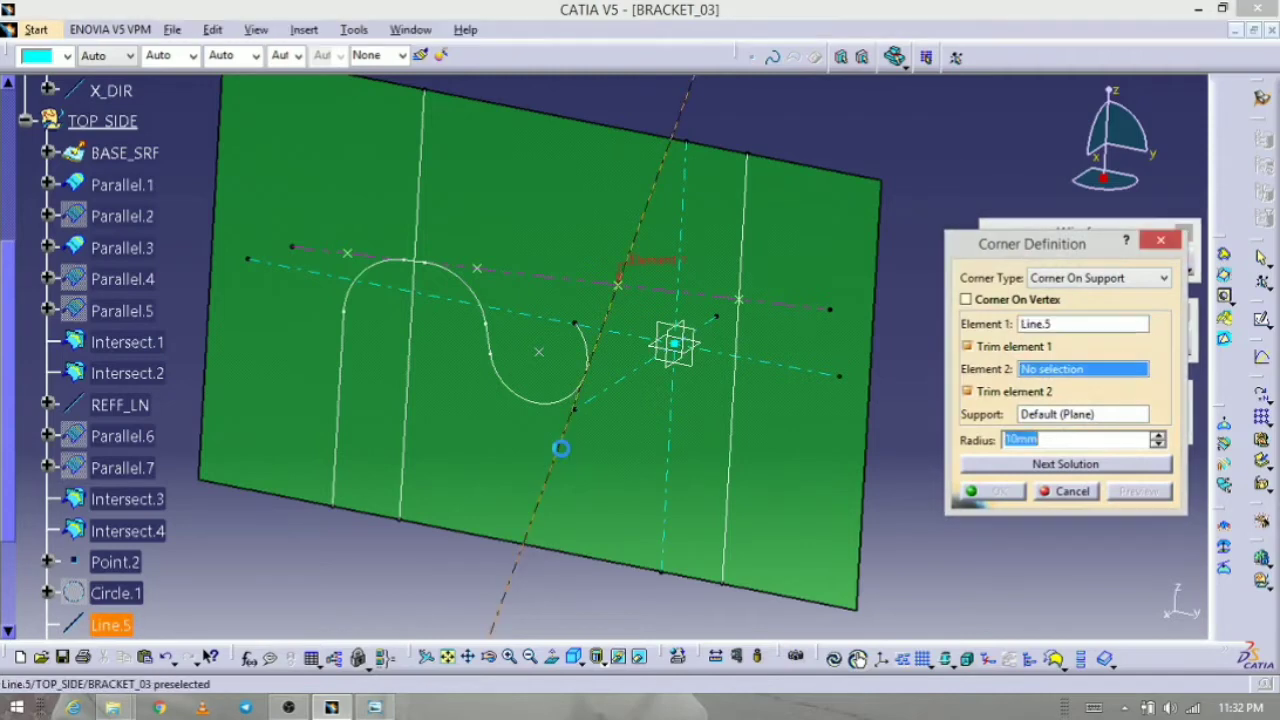
left_click(700, 294)
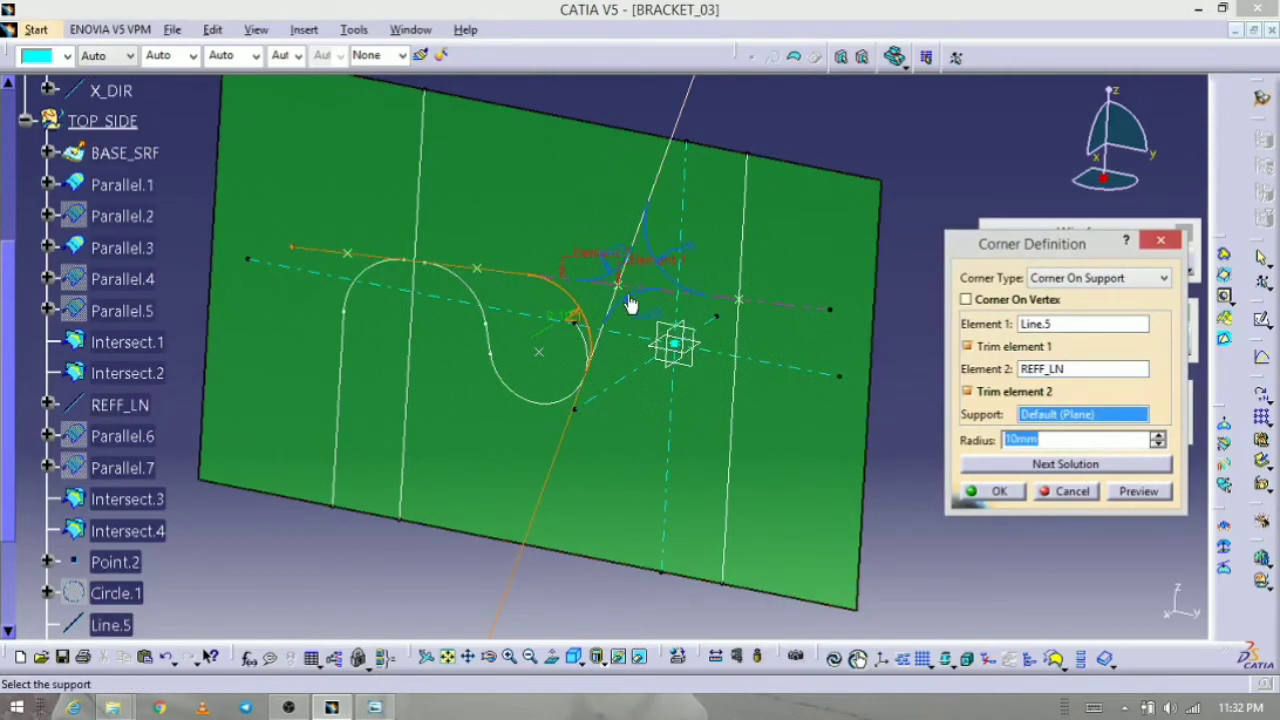
left_click(1155, 495)
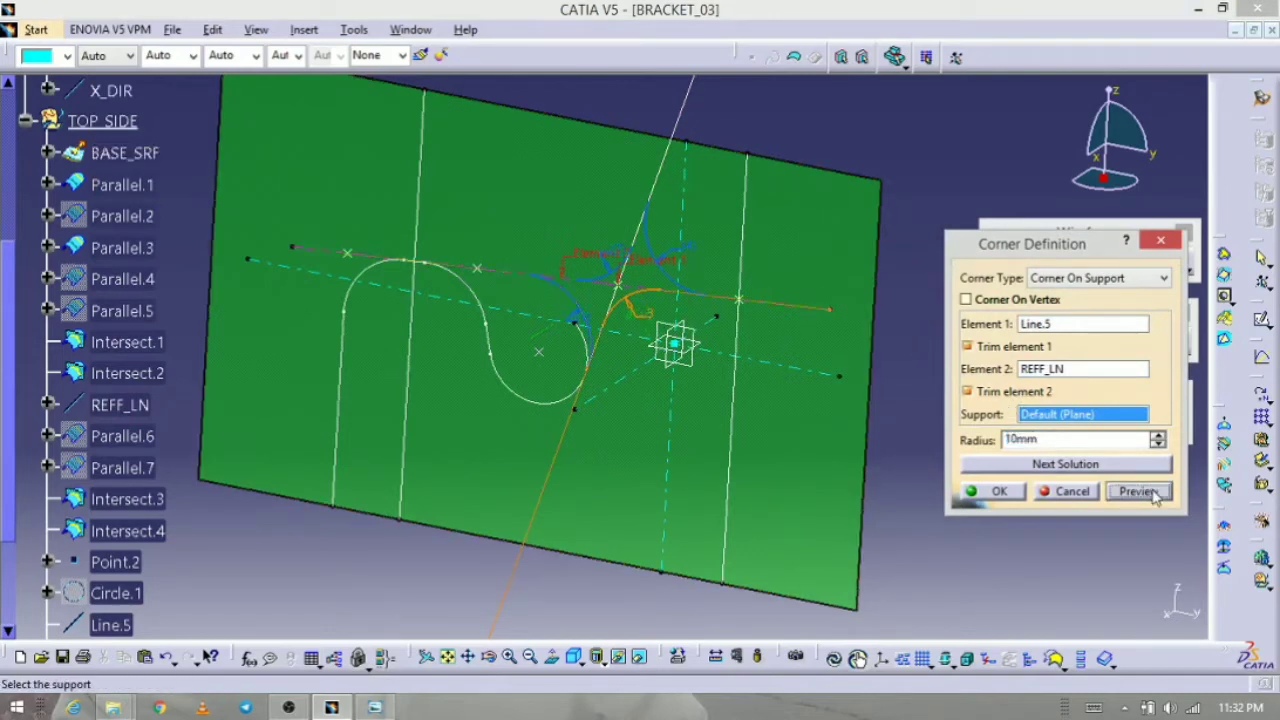
left_click(1010, 498)
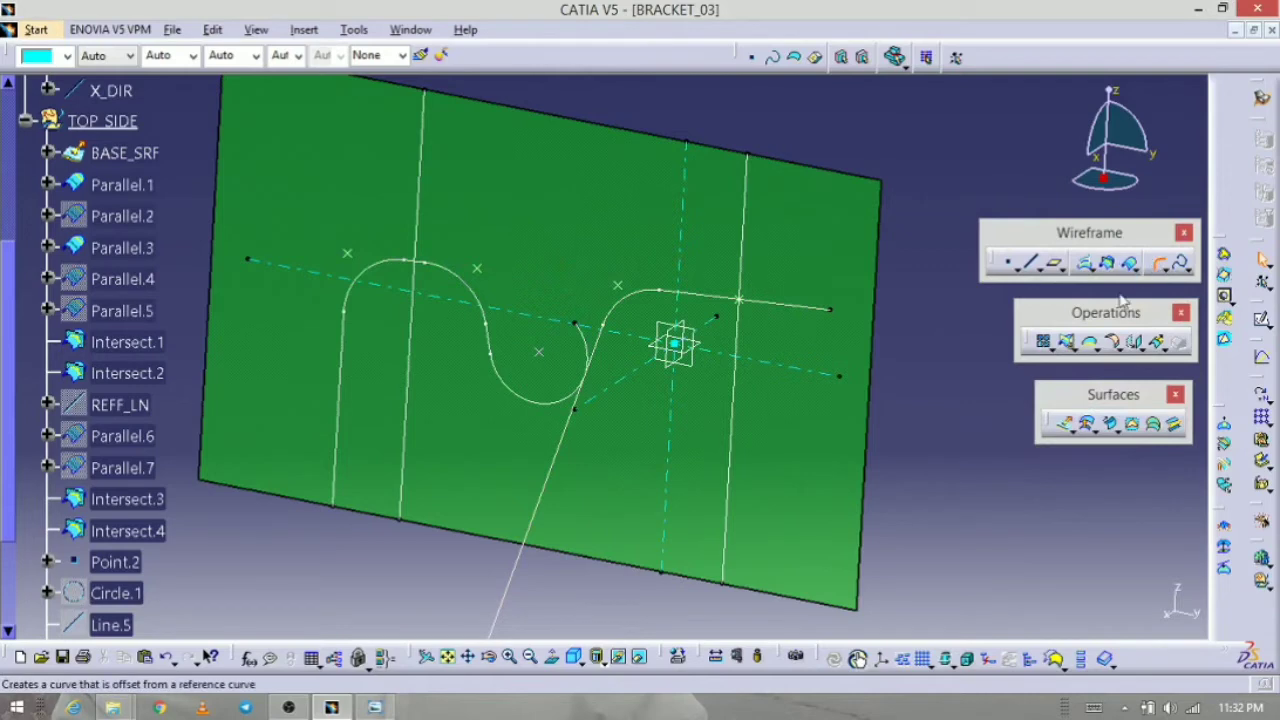
Step: Create a 10 mm corner between Corner.3 and the vertical curve Parallel.1, trimming both elements
left_click(1089, 342)
left_click(737, 298)
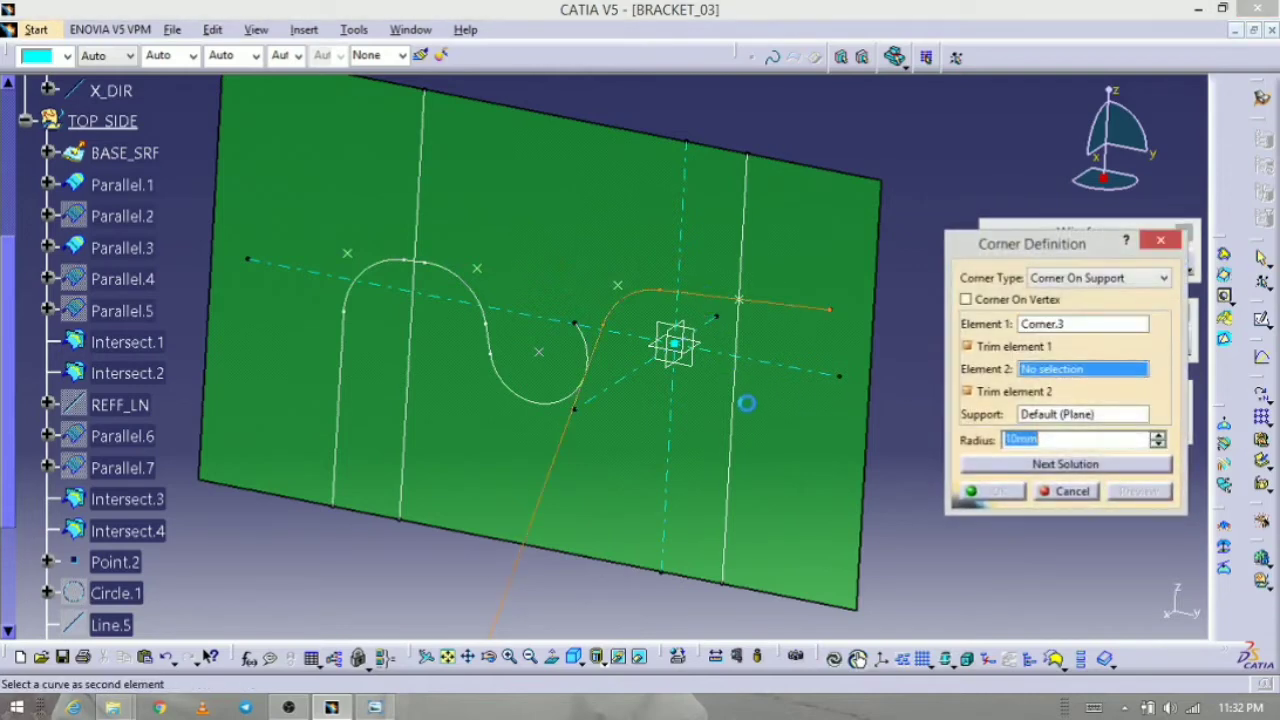
left_click(734, 408)
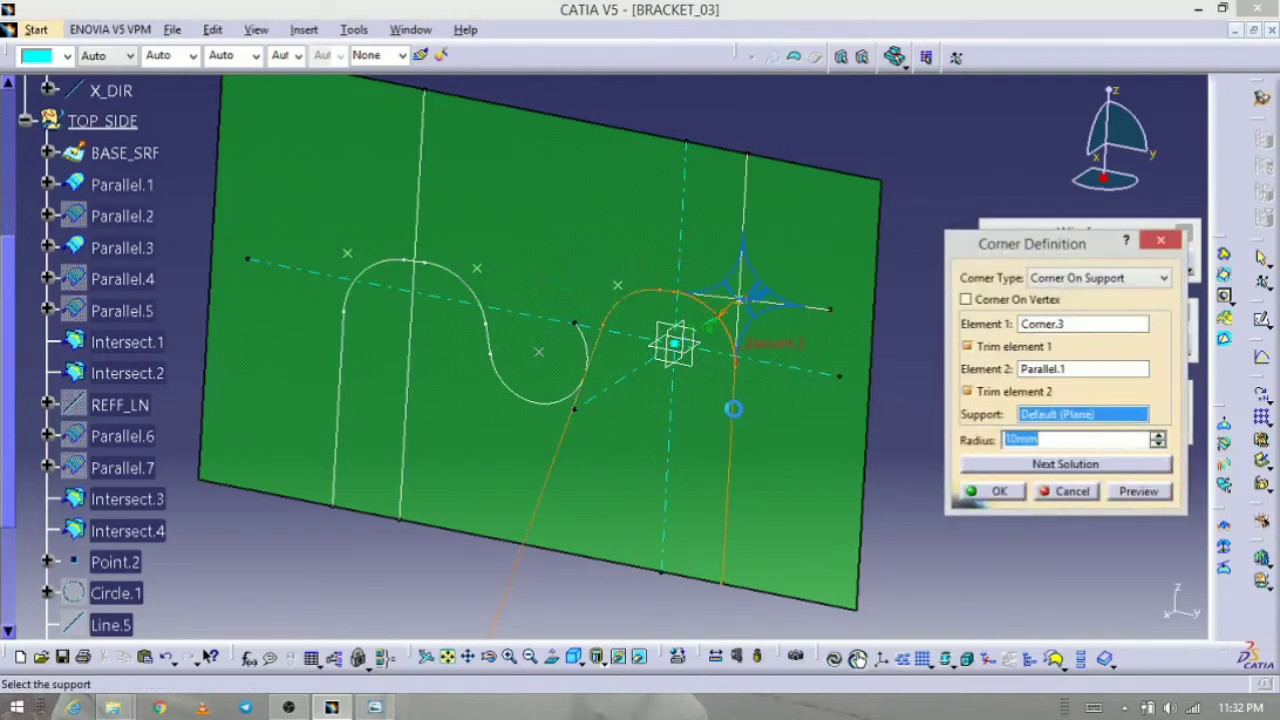
left_click(1010, 492)
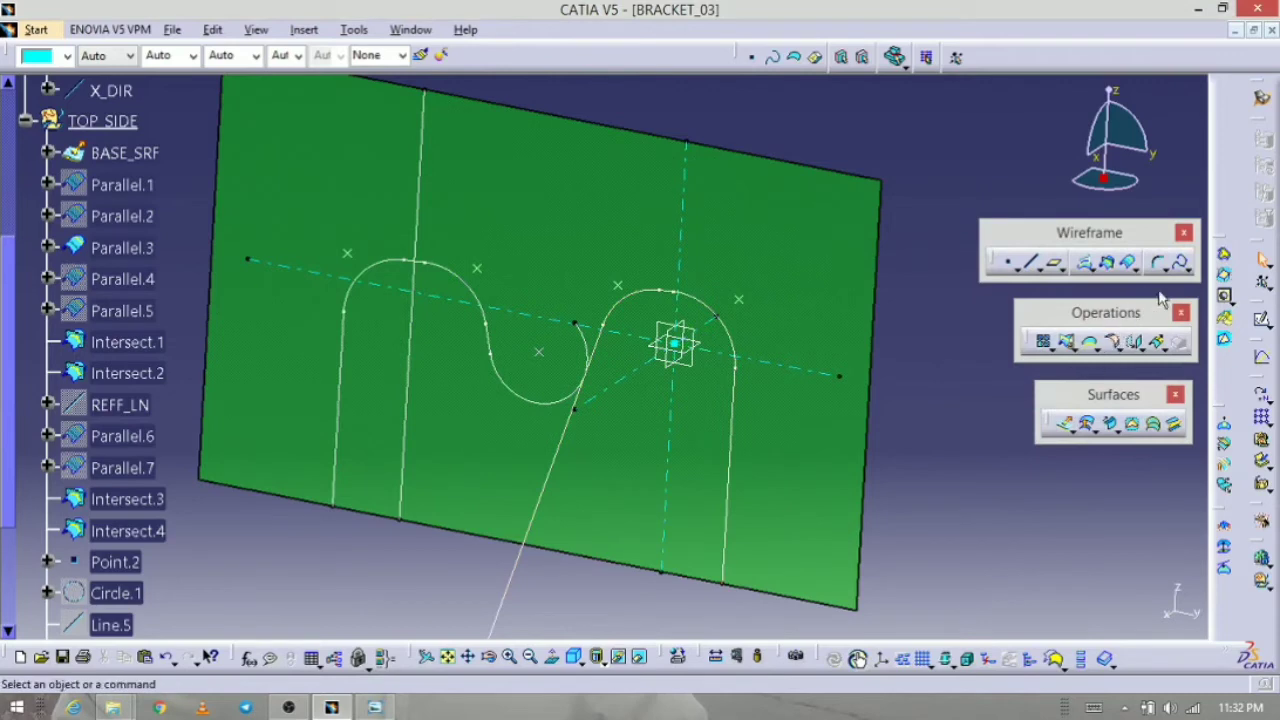
Step: Trim Corner.4 with Trim.1 to join both humps and the middle arc into one profile
left_click(1066, 342)
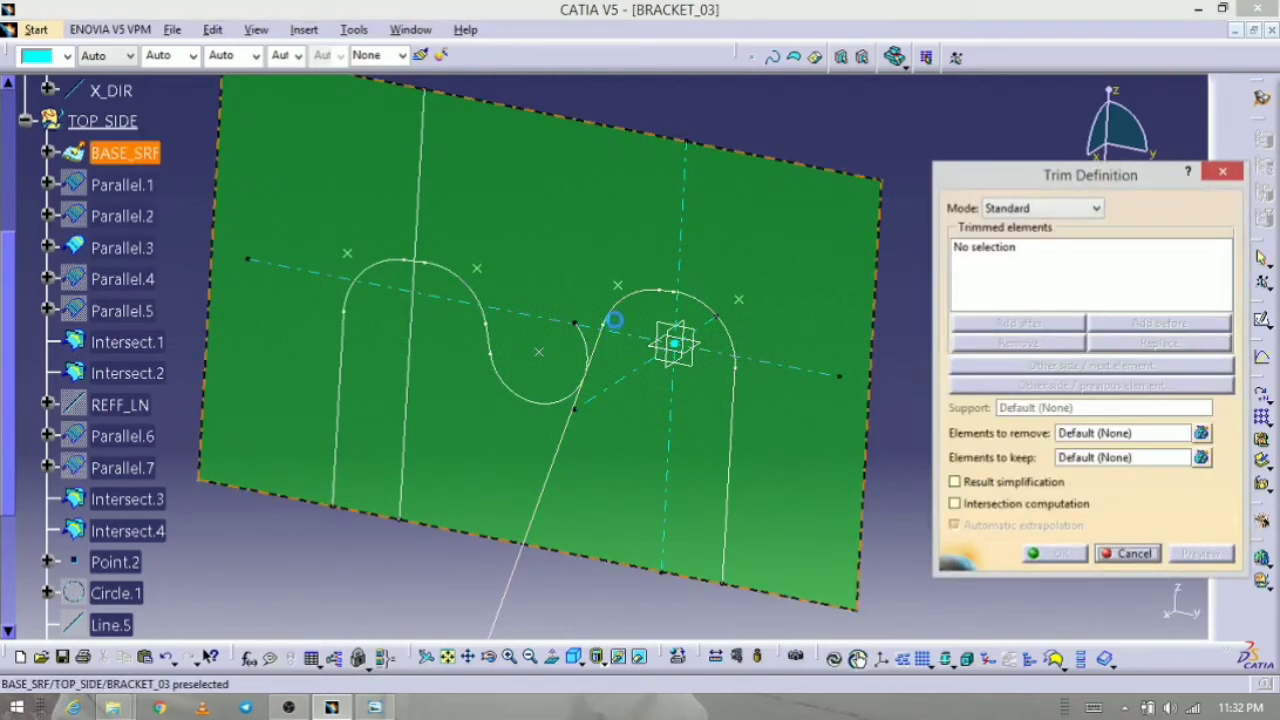
left_click(572, 406)
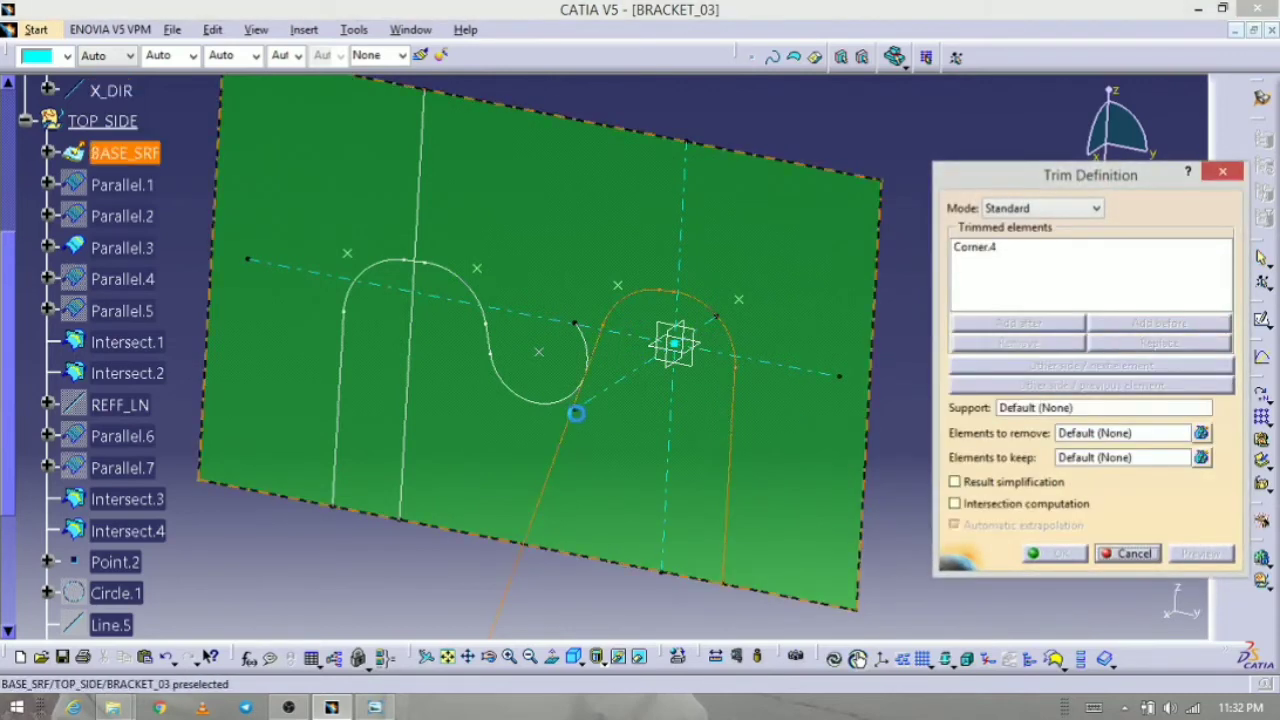
left_click(549, 400)
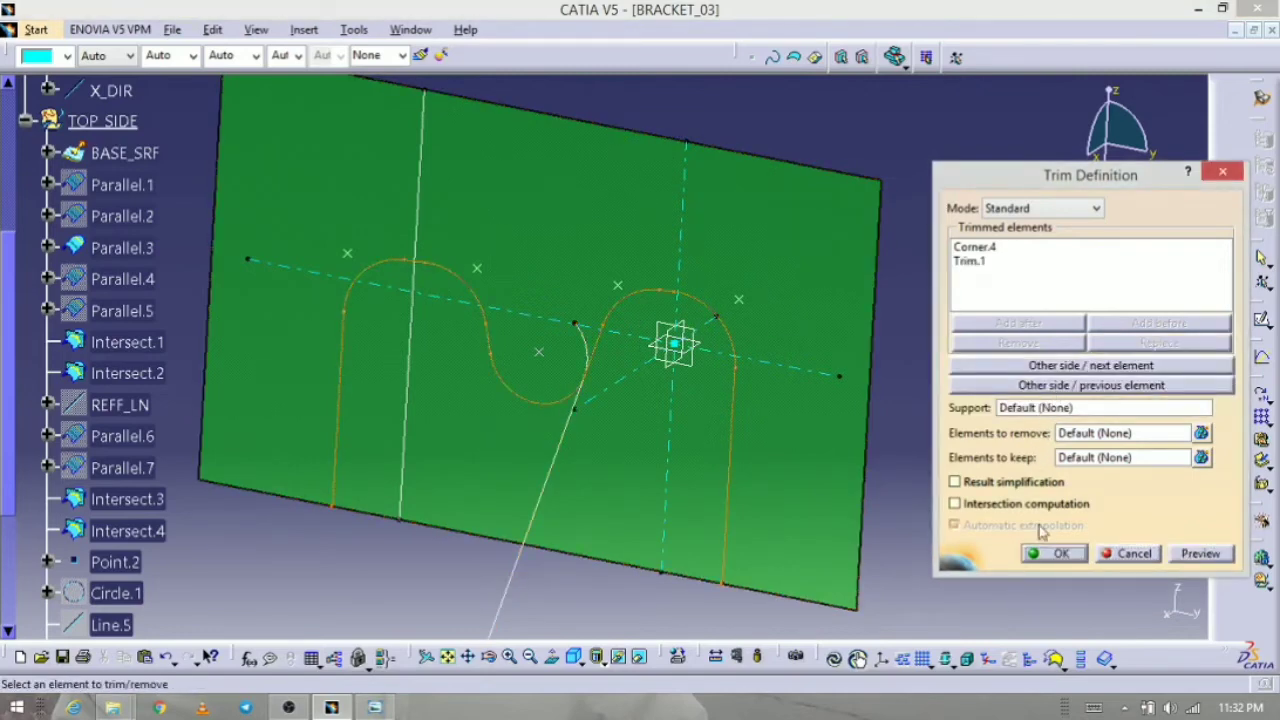
left_click(1058, 554)
middle_click_drag(794, 520, 855, 527)
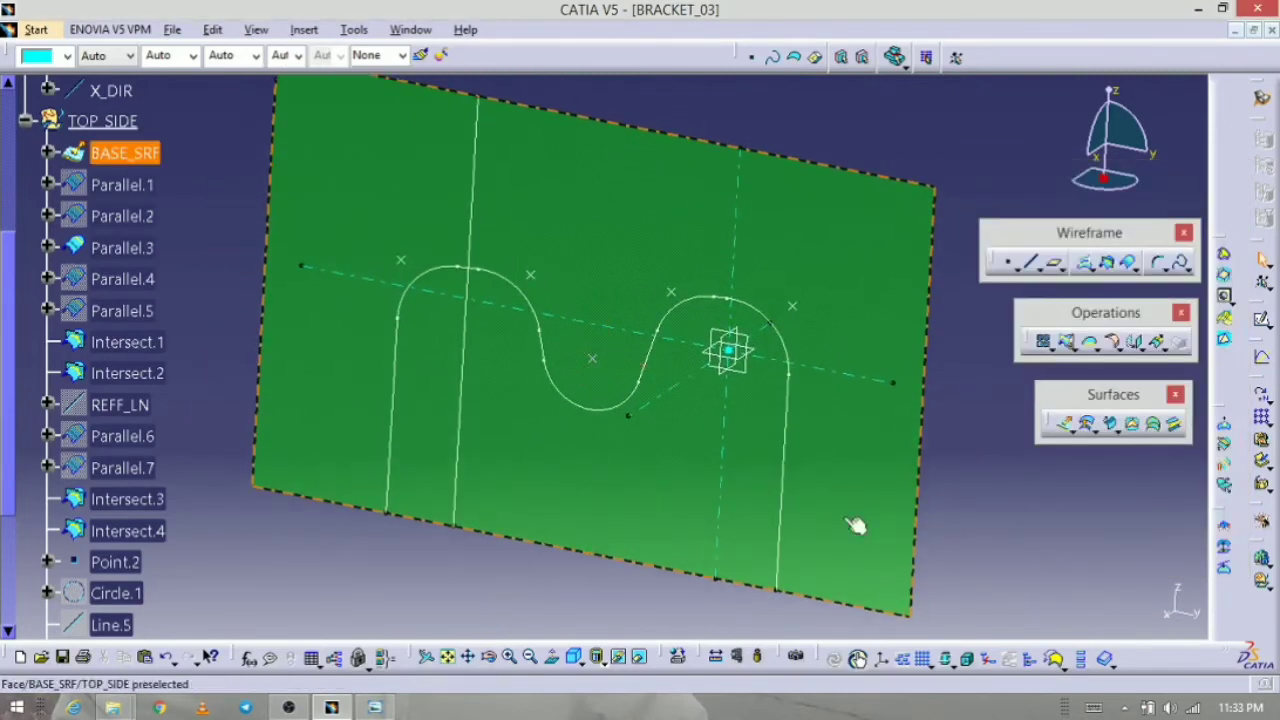
Step: Consult the drawing for the hole position and begin a point of type On curve on Parallel.3
left_click(375, 708)
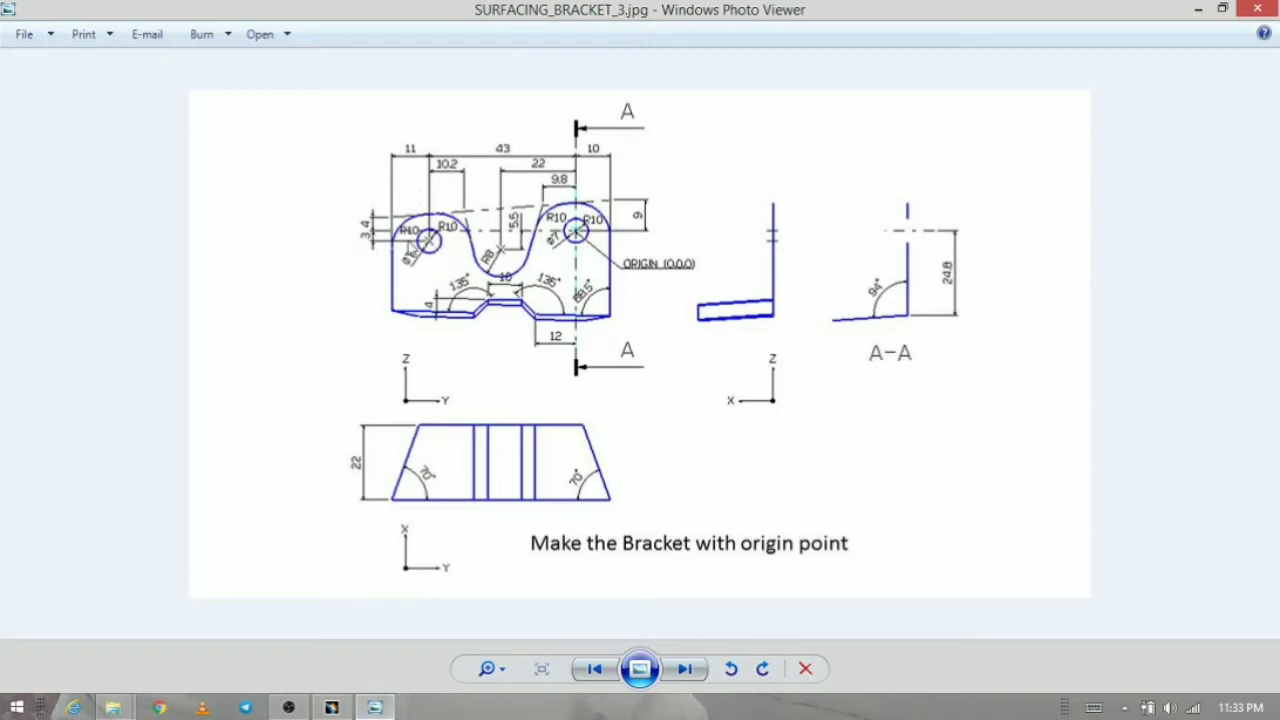
left_click(383, 707)
middle_click_drag(586, 480, 509, 491)
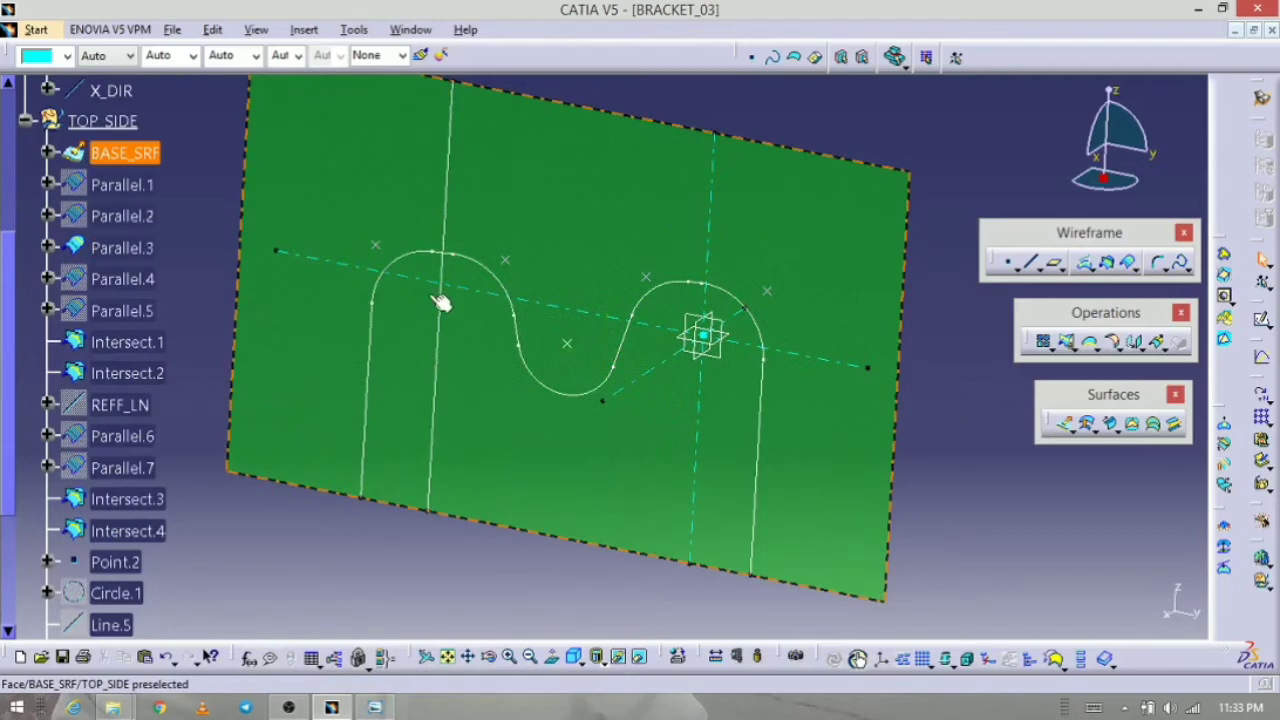
left_click(1010, 264)
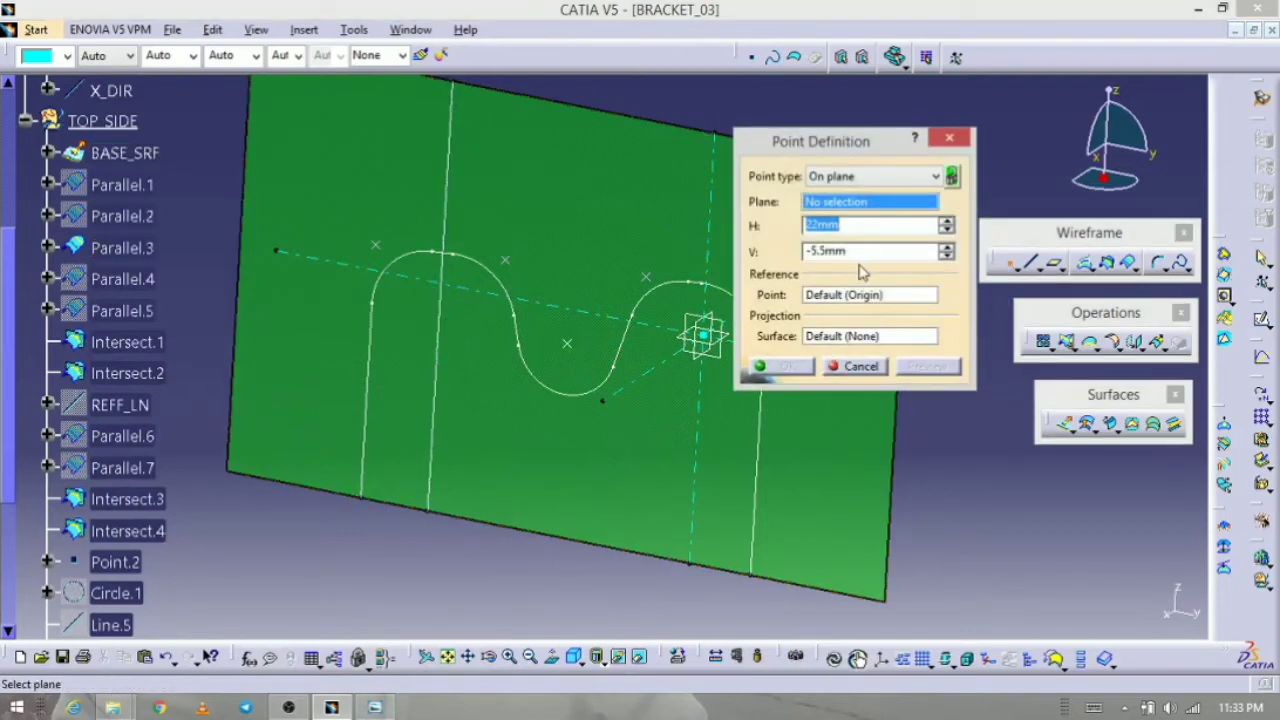
left_click(880, 179)
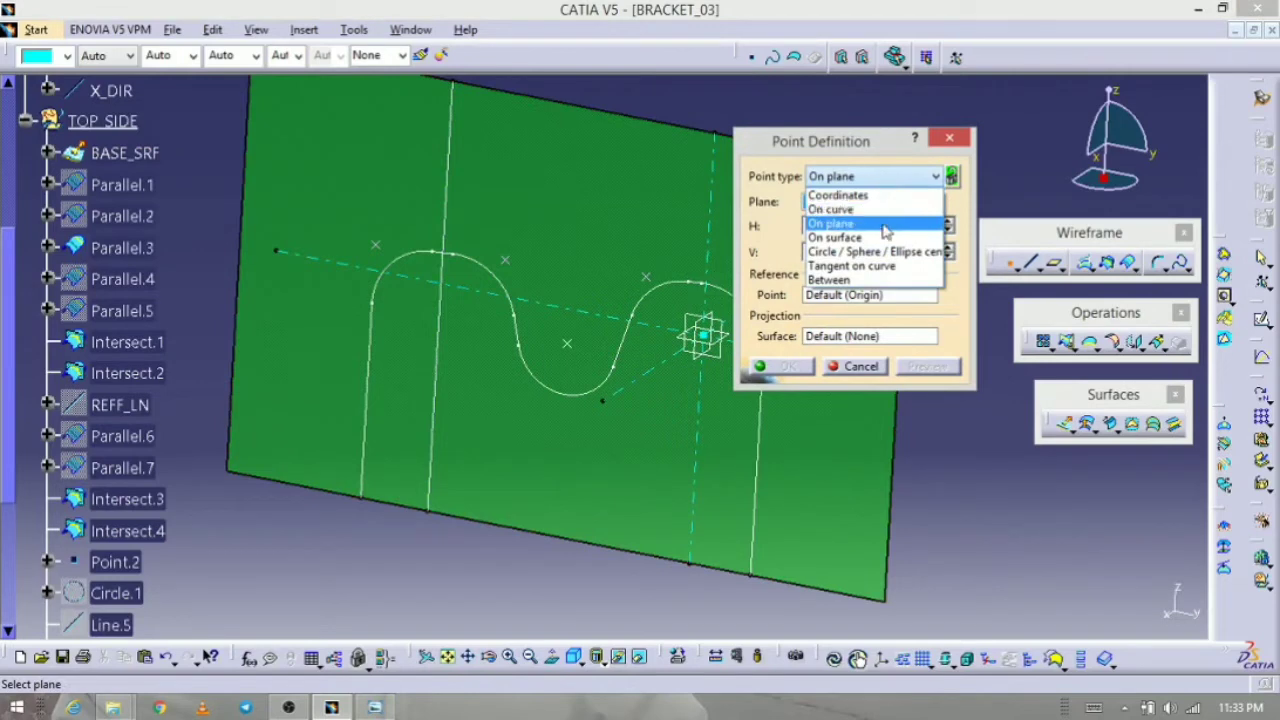
left_click(884, 209)
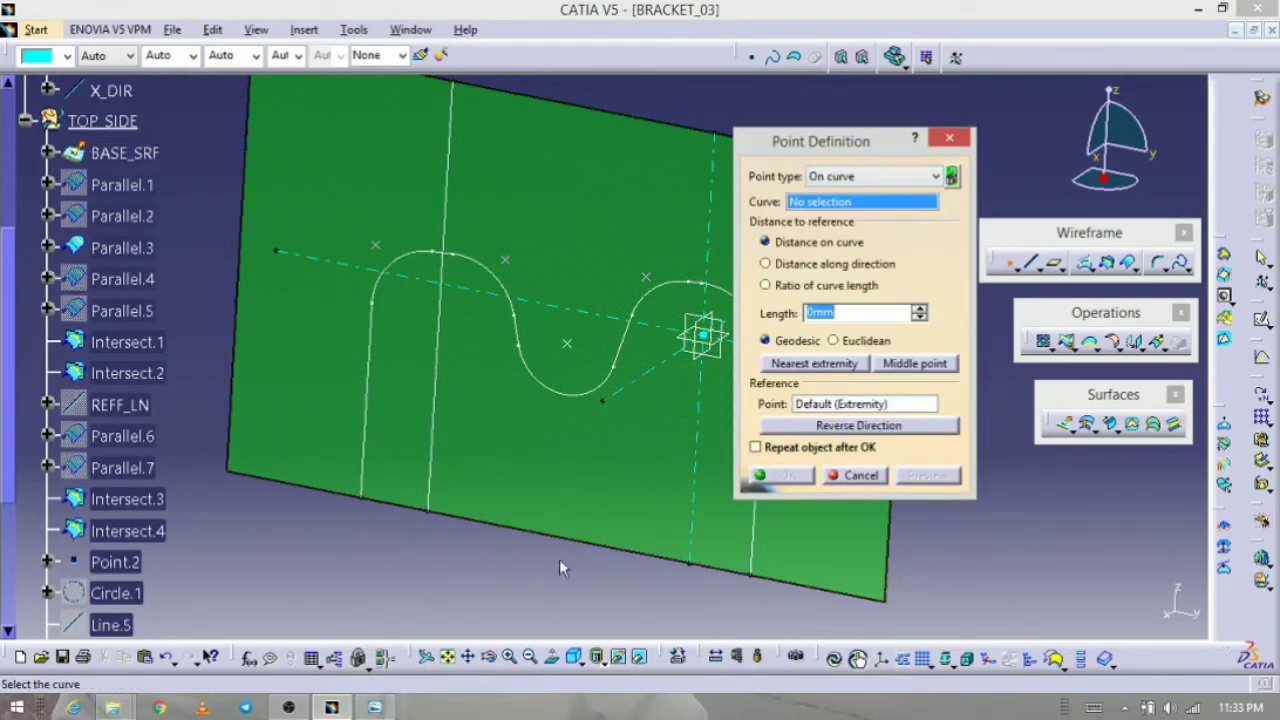
left_click(436, 428)
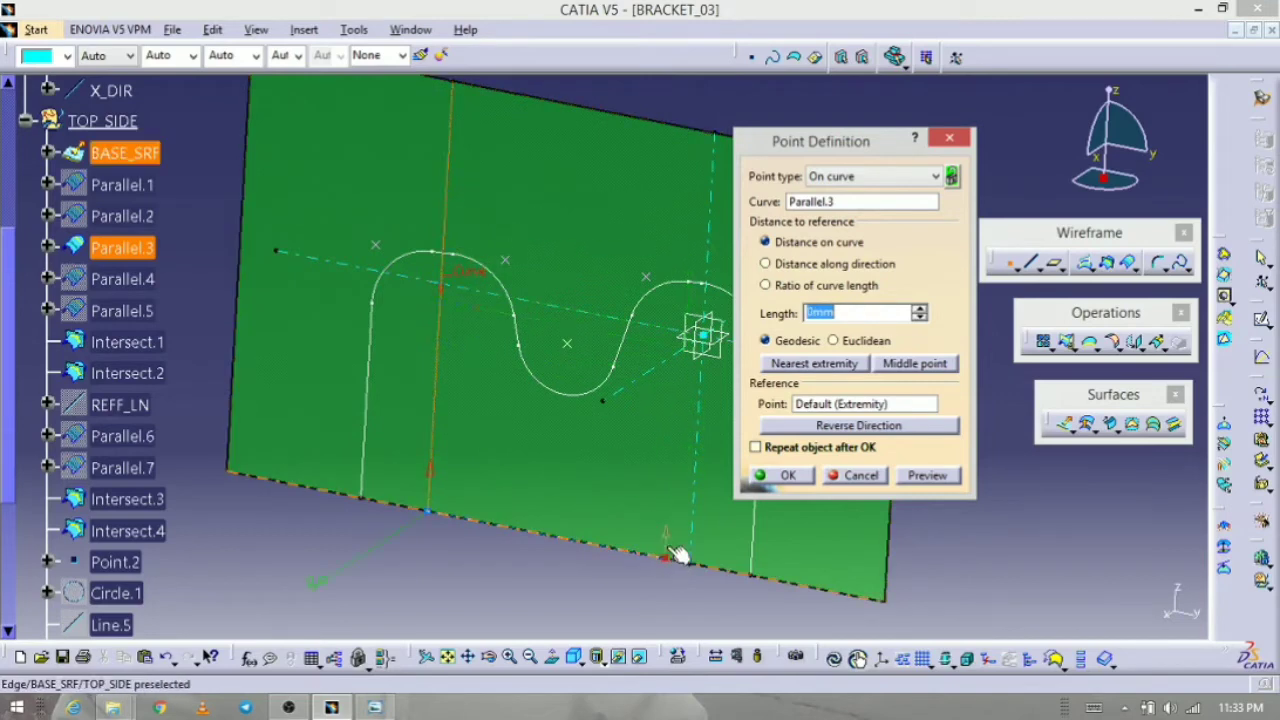
Step: Create the intersection of Y_DIR and Parallel.3 as the point's reference
left_click(848, 404)
right_click(848, 406)
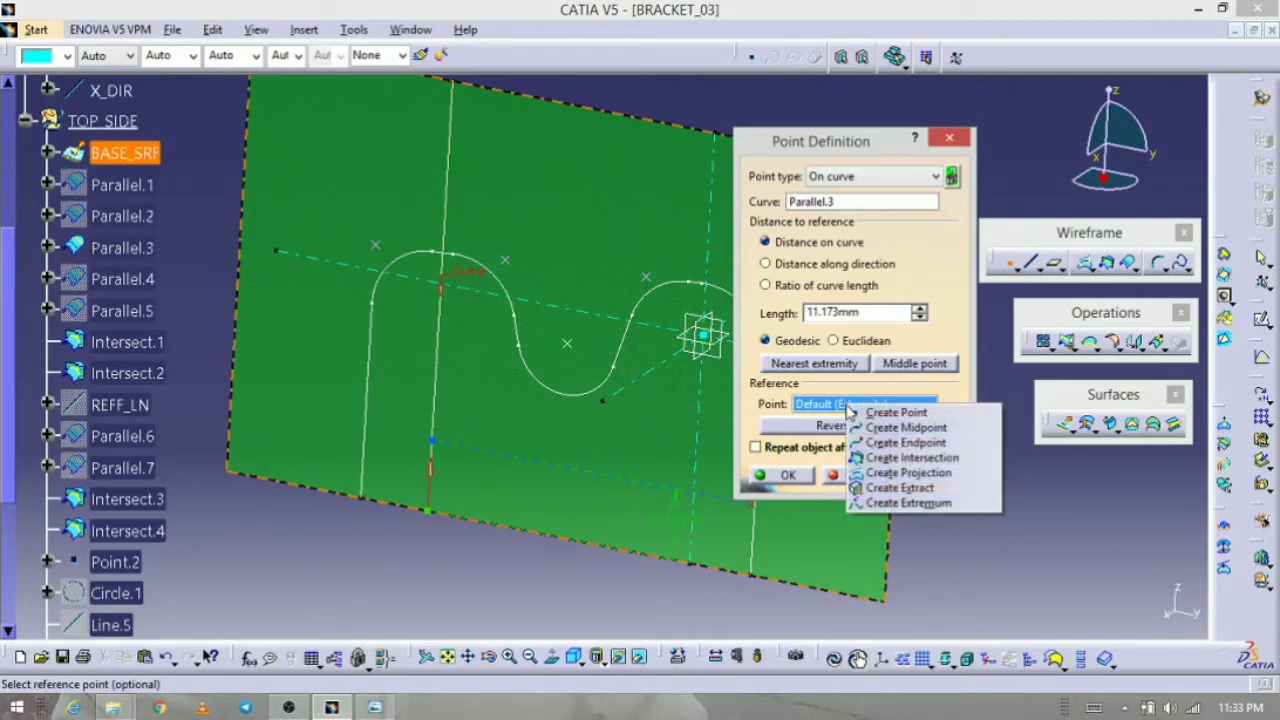
left_click(940, 459)
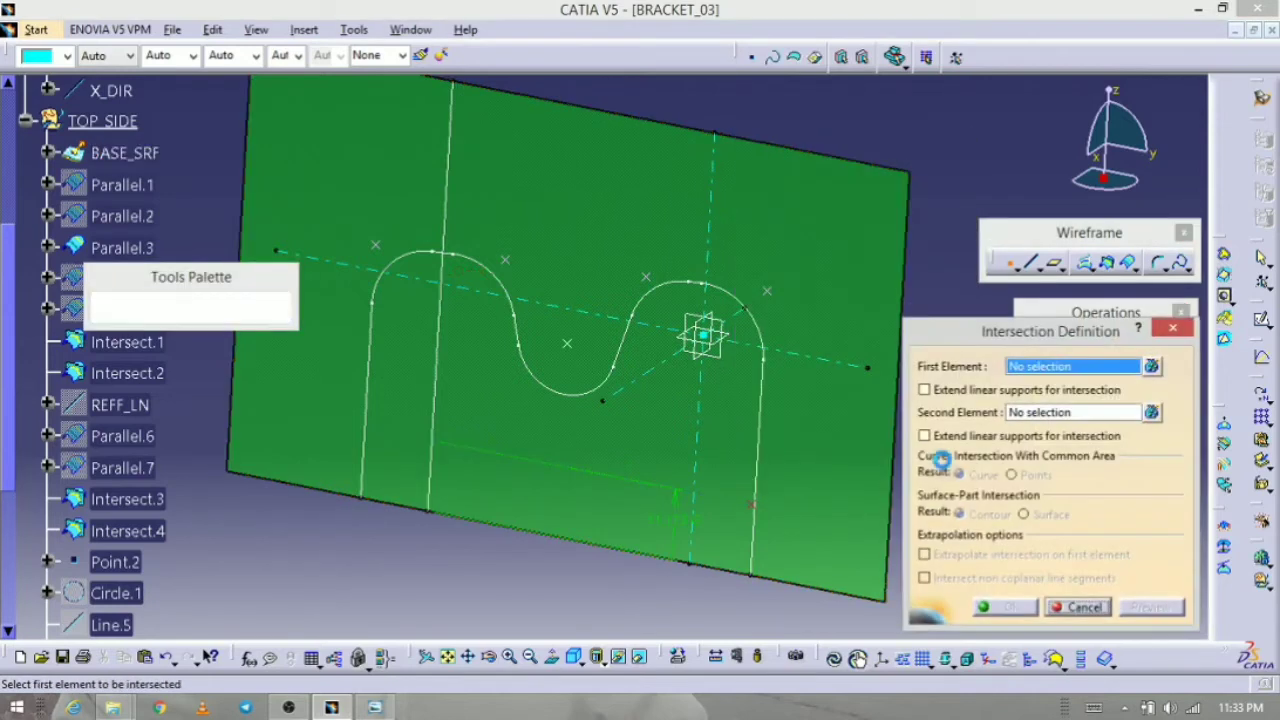
left_click(456, 289)
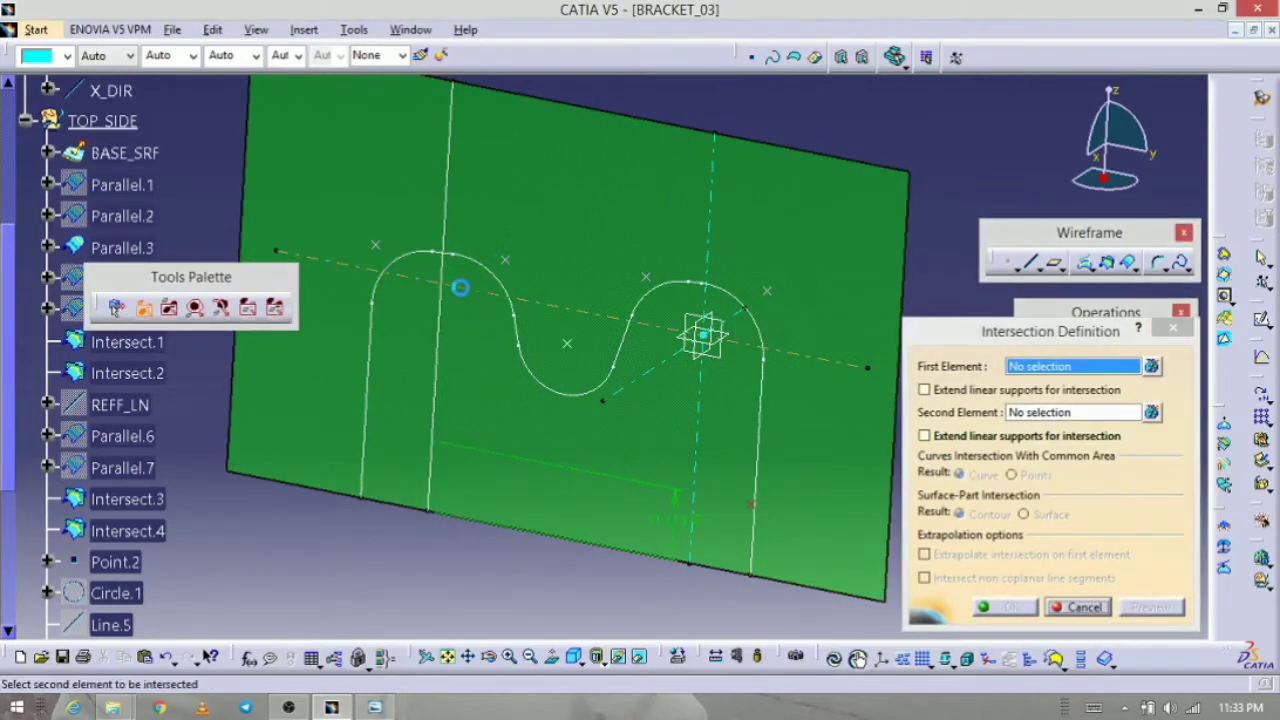
left_click(449, 321)
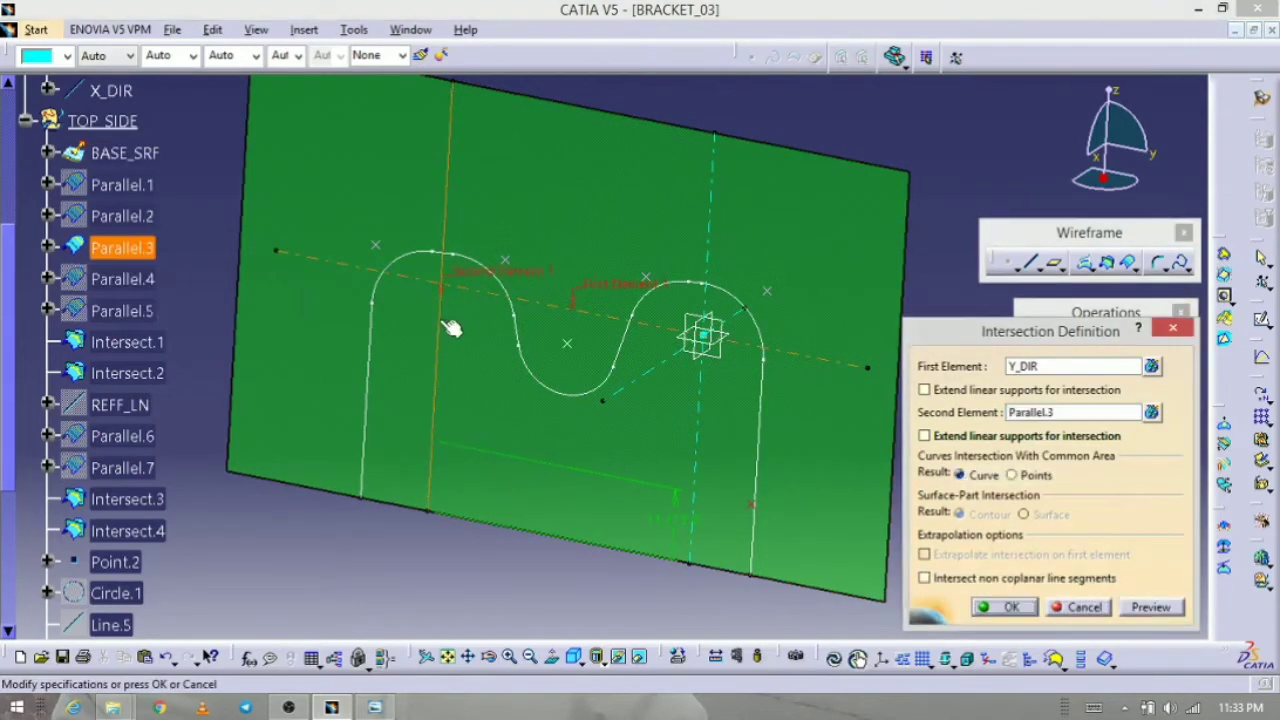
left_click(1030, 610)
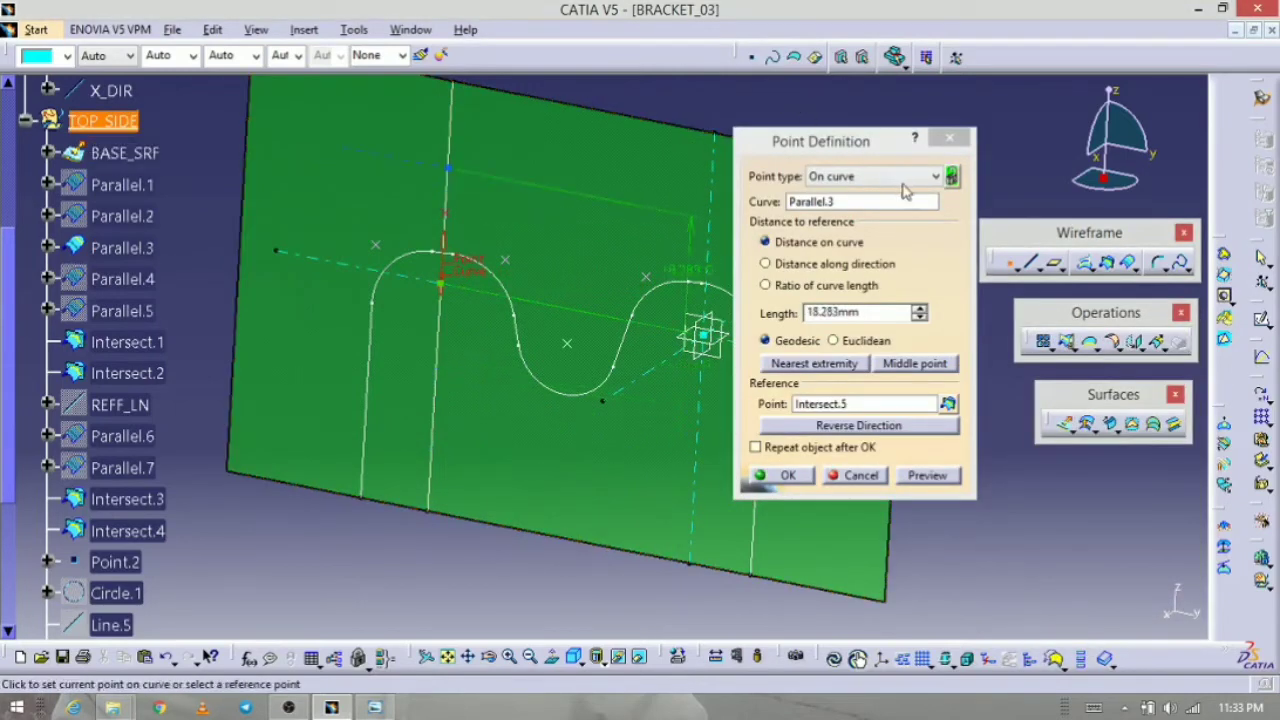
Step: Reverse the point's direction along Parallel.3 and place it 3 mm below the reference intersection
left_click(870, 428)
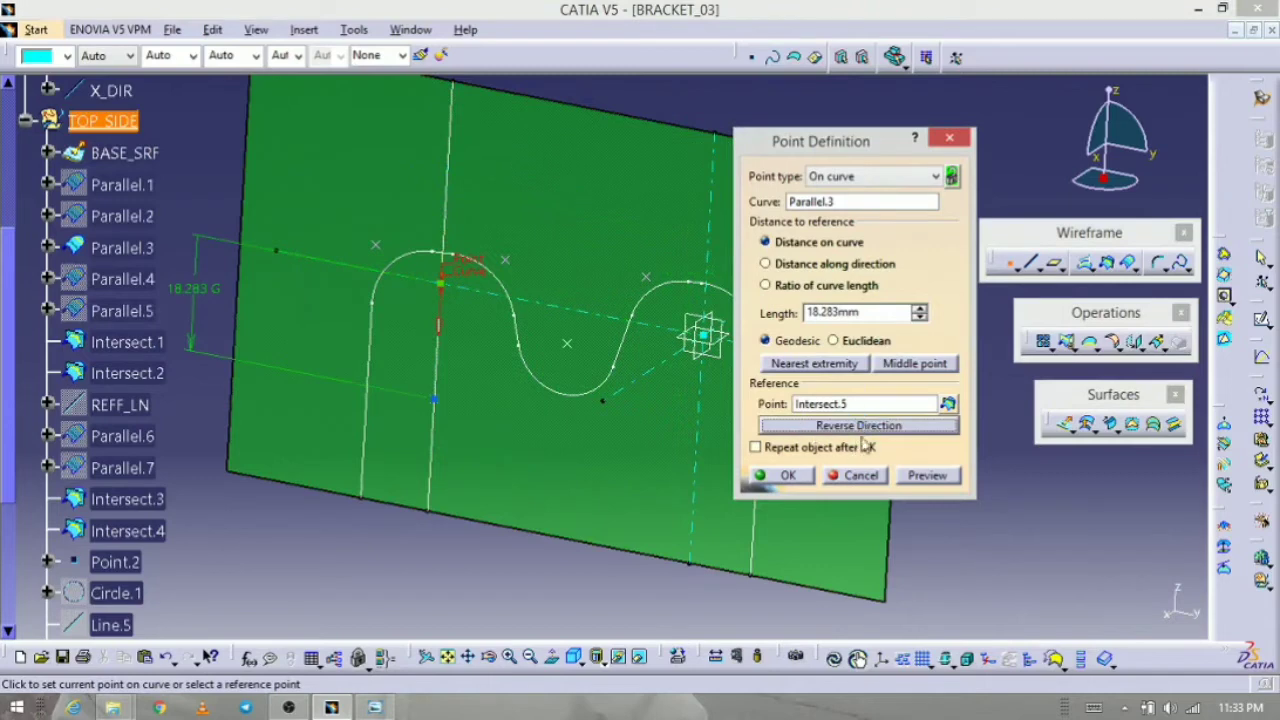
double_click(882, 313)
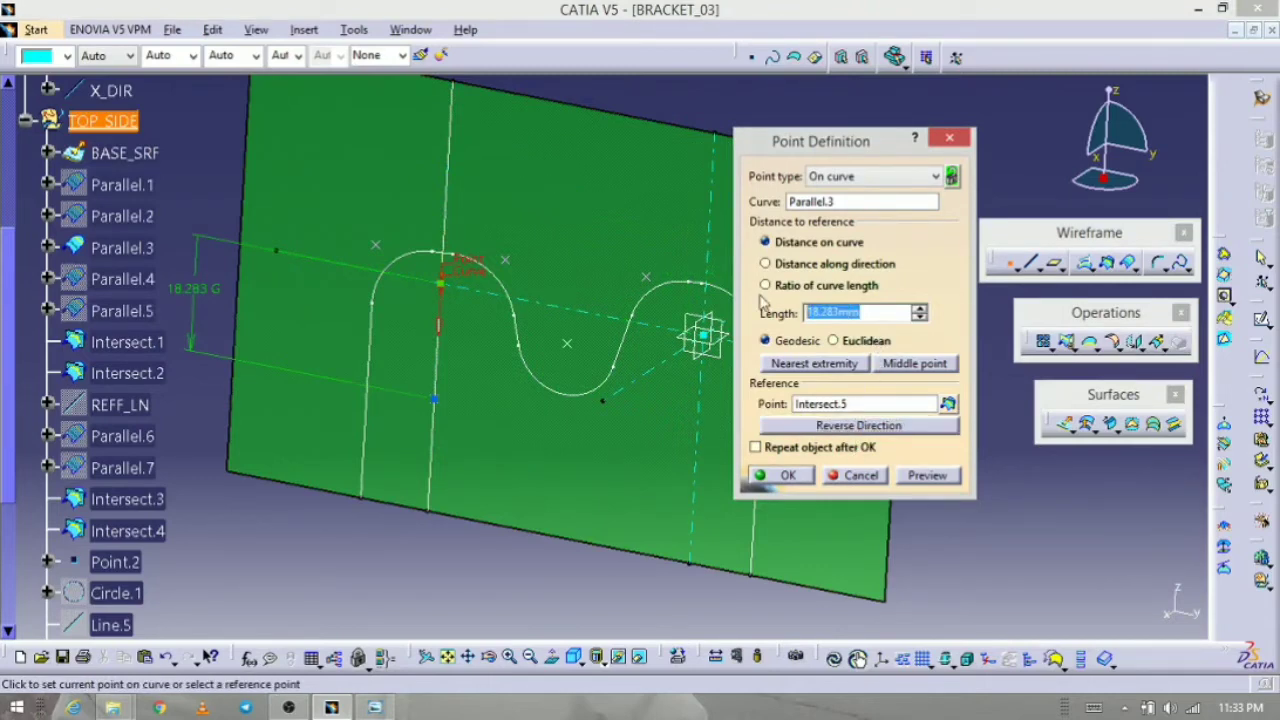
type("3")
left_click(930, 477)
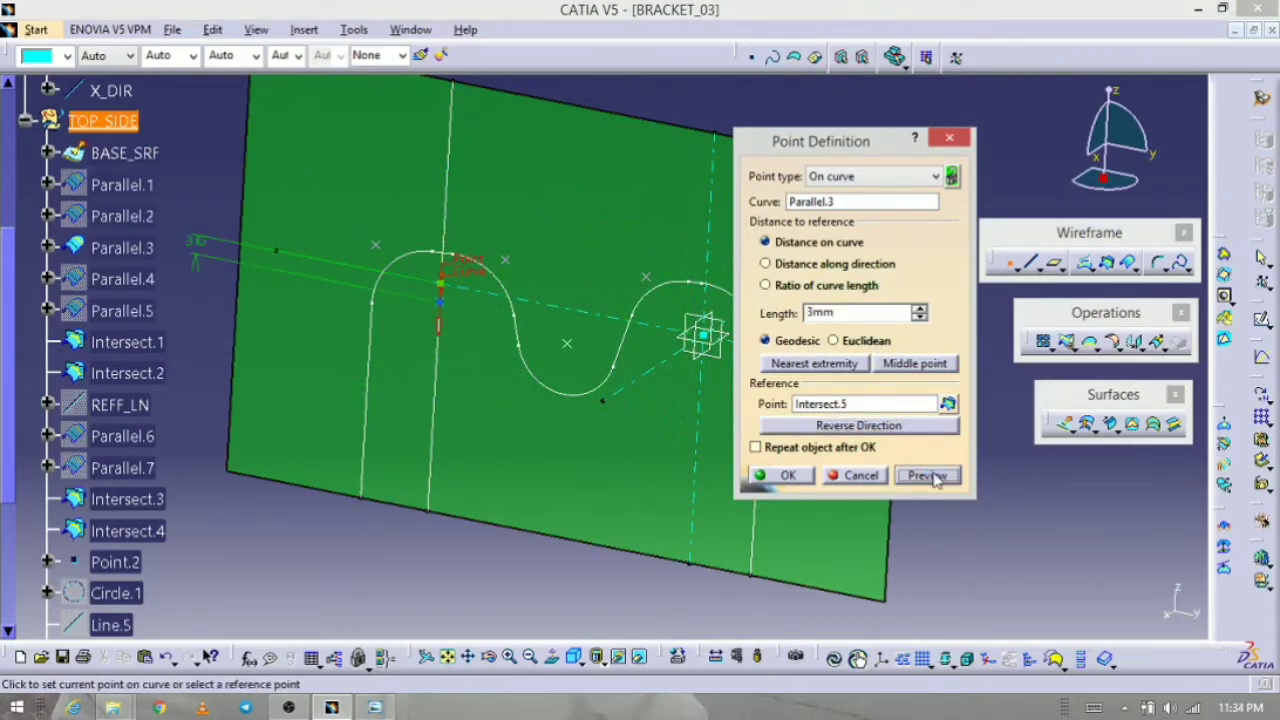
left_click(812, 480)
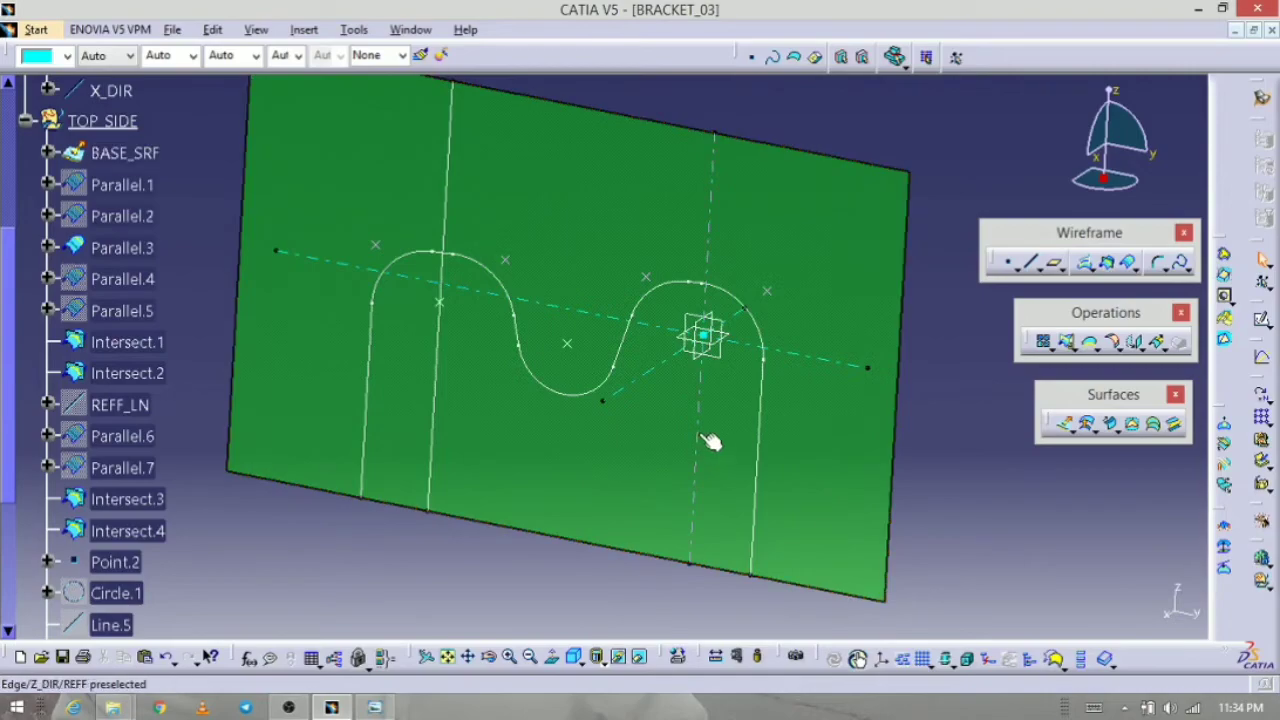
Step: Check the hole diameter in the drawing and define a cylinder surface centred on Point.3 along X_DIR with a 3.5 mm radius
left_click(375, 708)
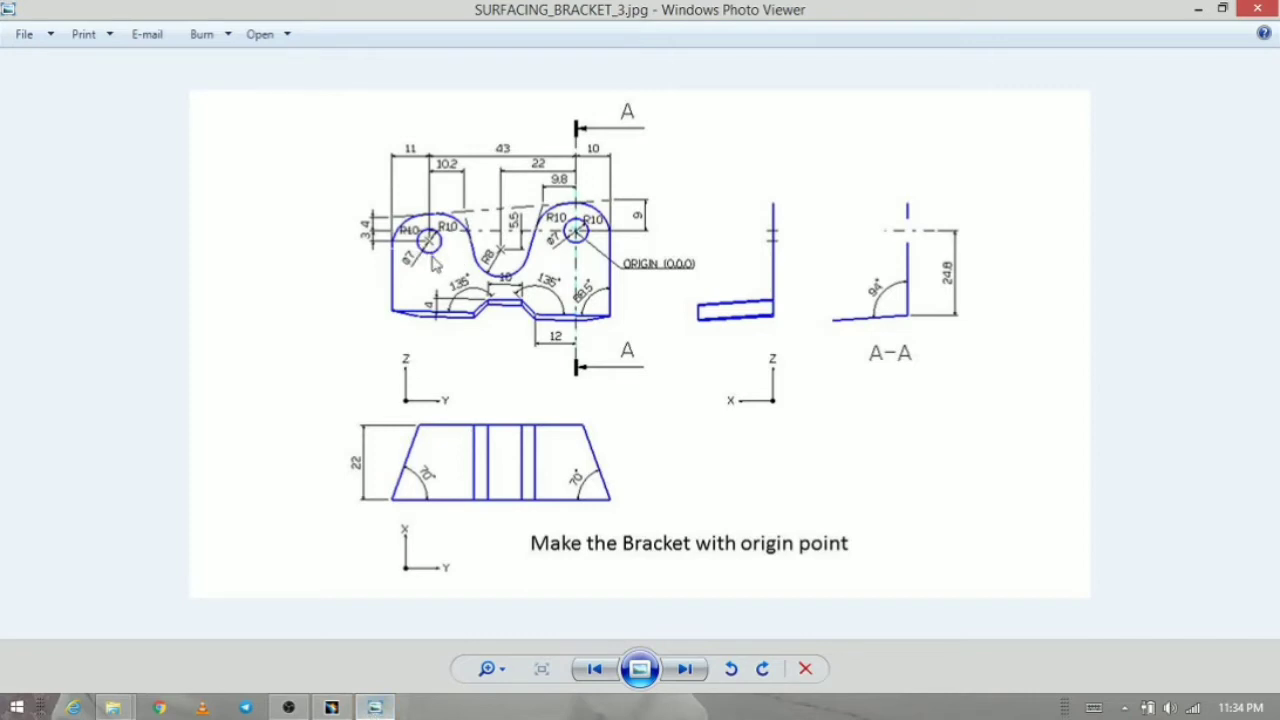
key("alt+Tab")
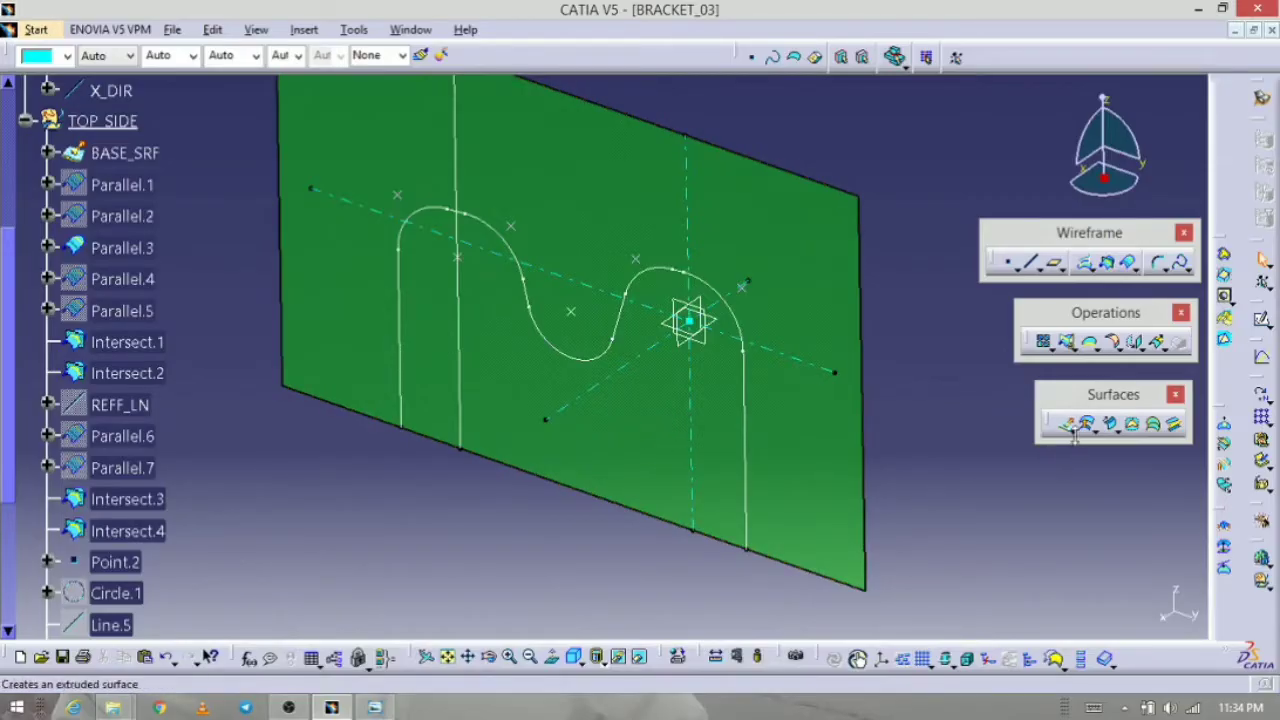
left_click(1153, 428)
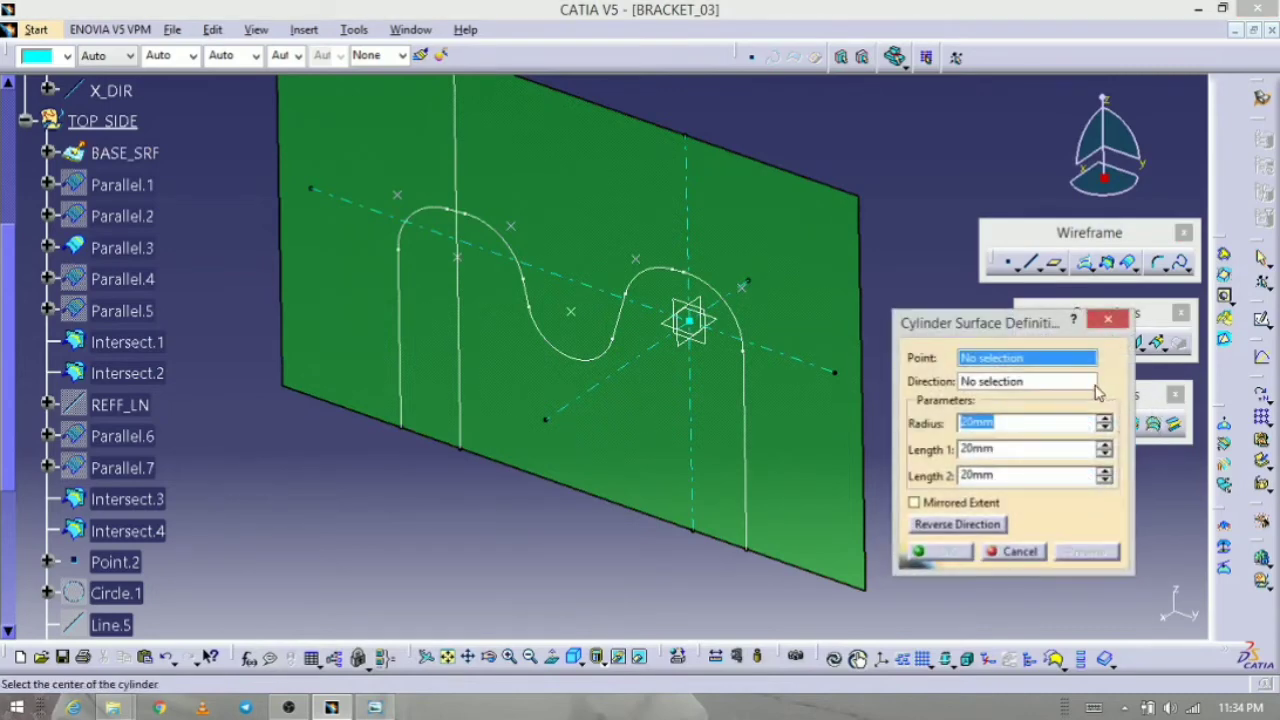
left_click(458, 254)
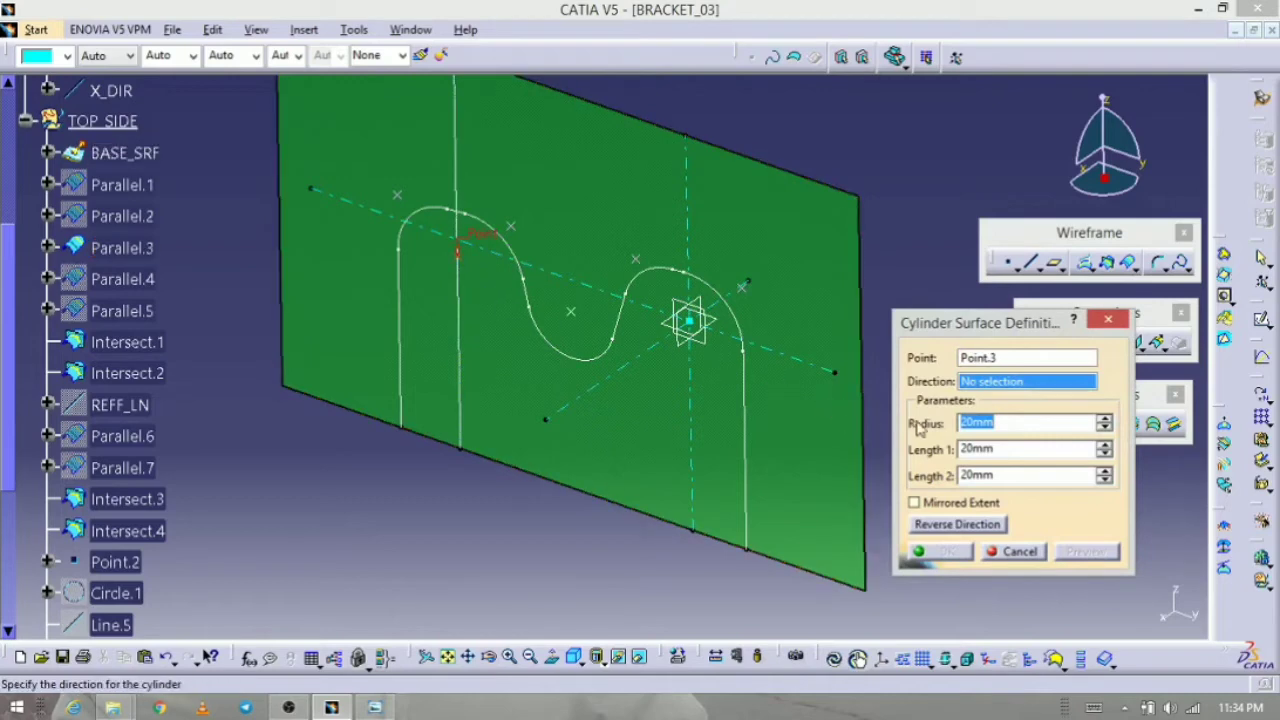
left_click(614, 388)
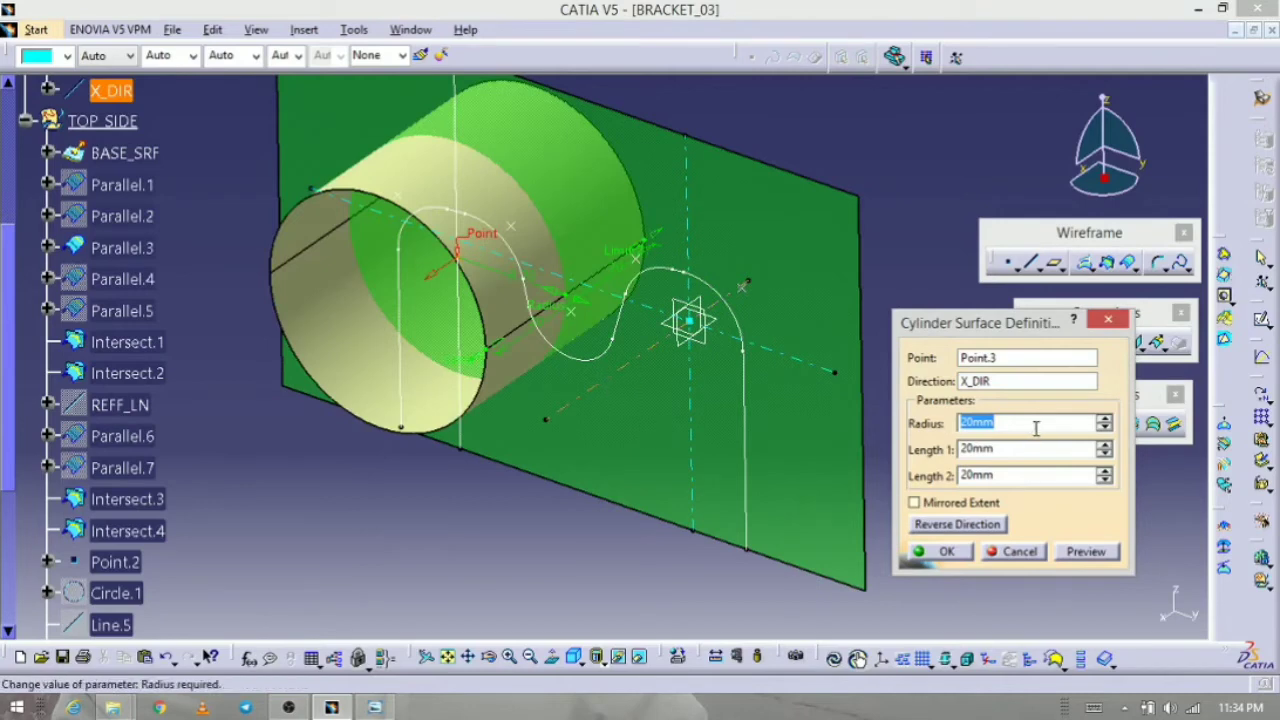
type("7")
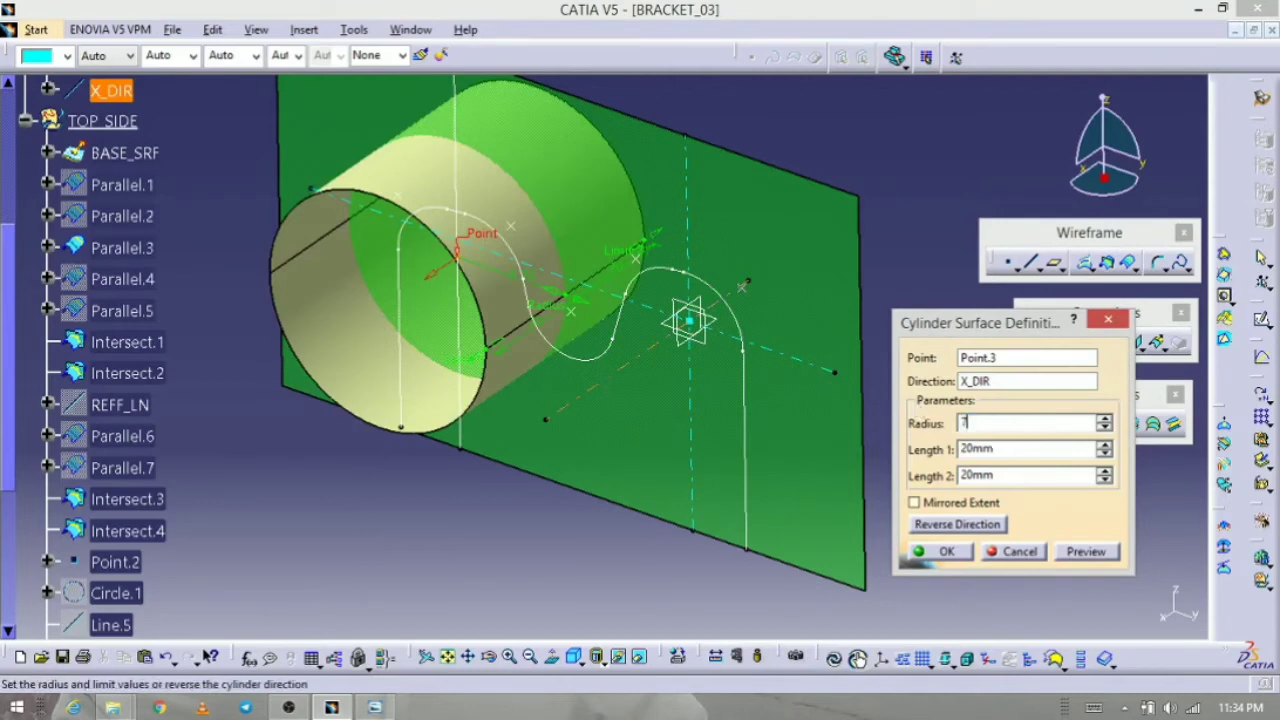
type("/2")
left_click(1078, 554)
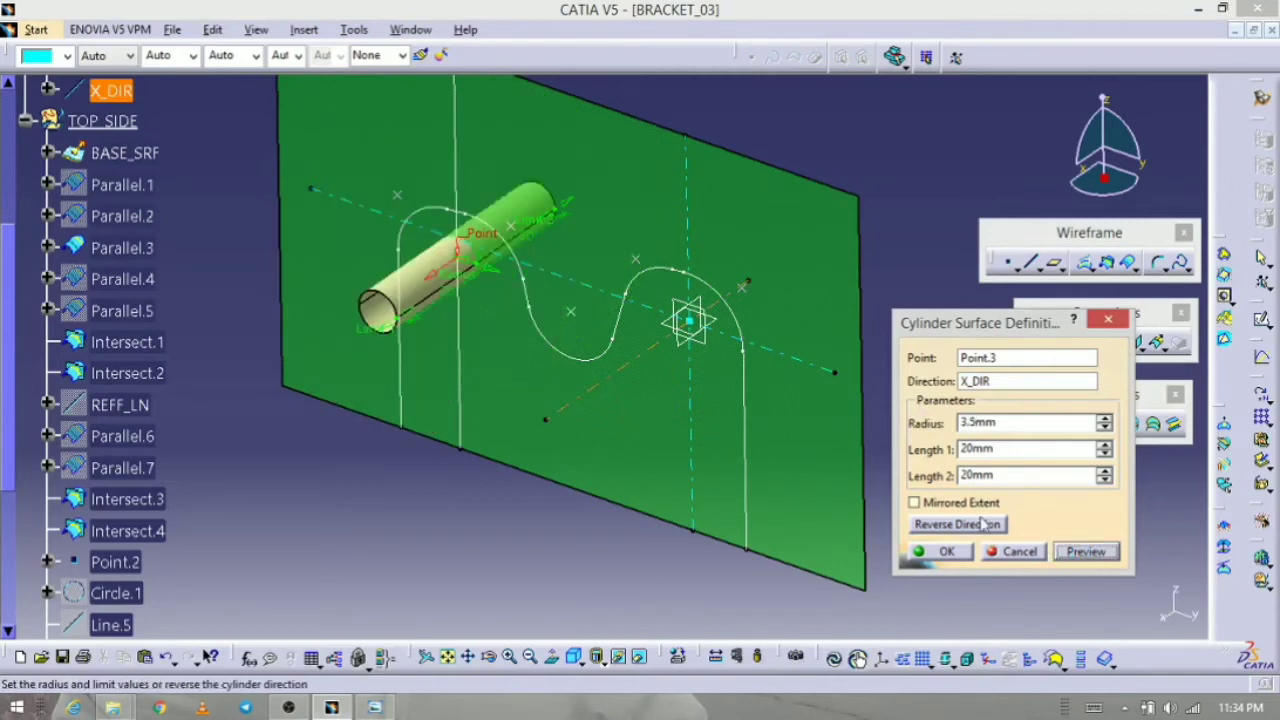
Step: Set both lengths of the cylinder at Point.3 to 5 mm and create it
double_click(1009, 449)
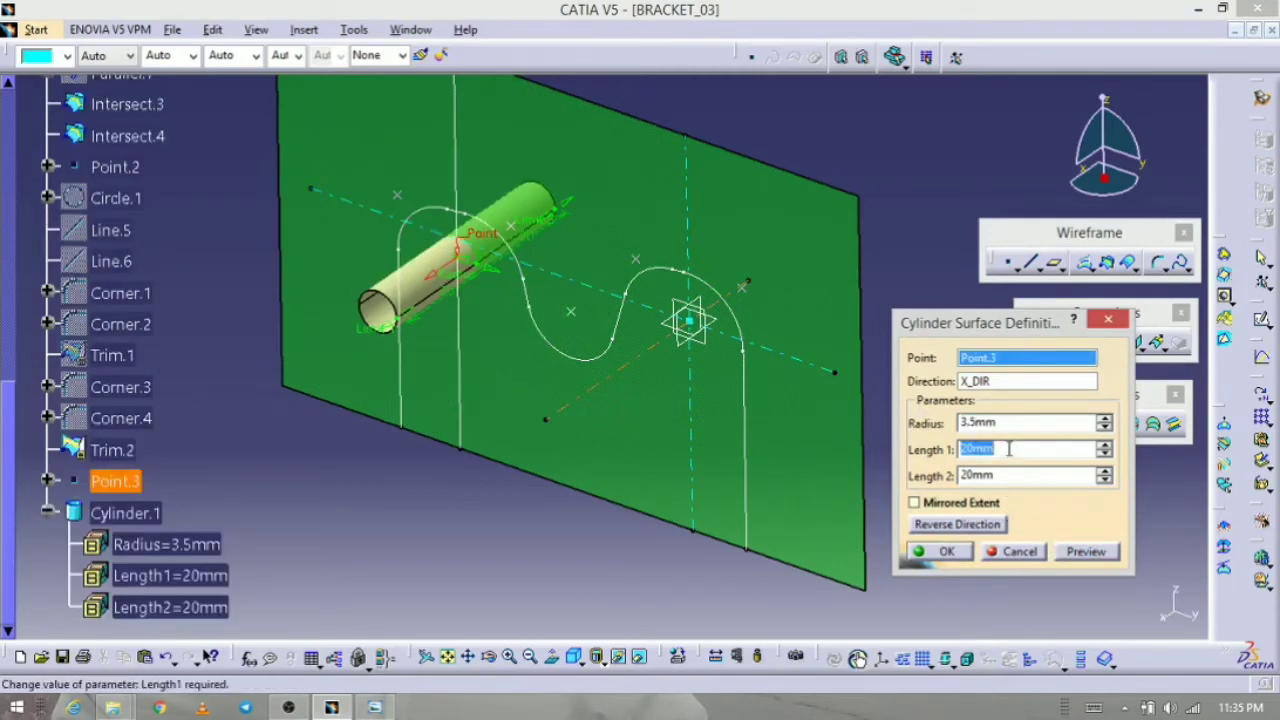
type("5")
double_click(1000, 476)
type("5")
left_click(1078, 552)
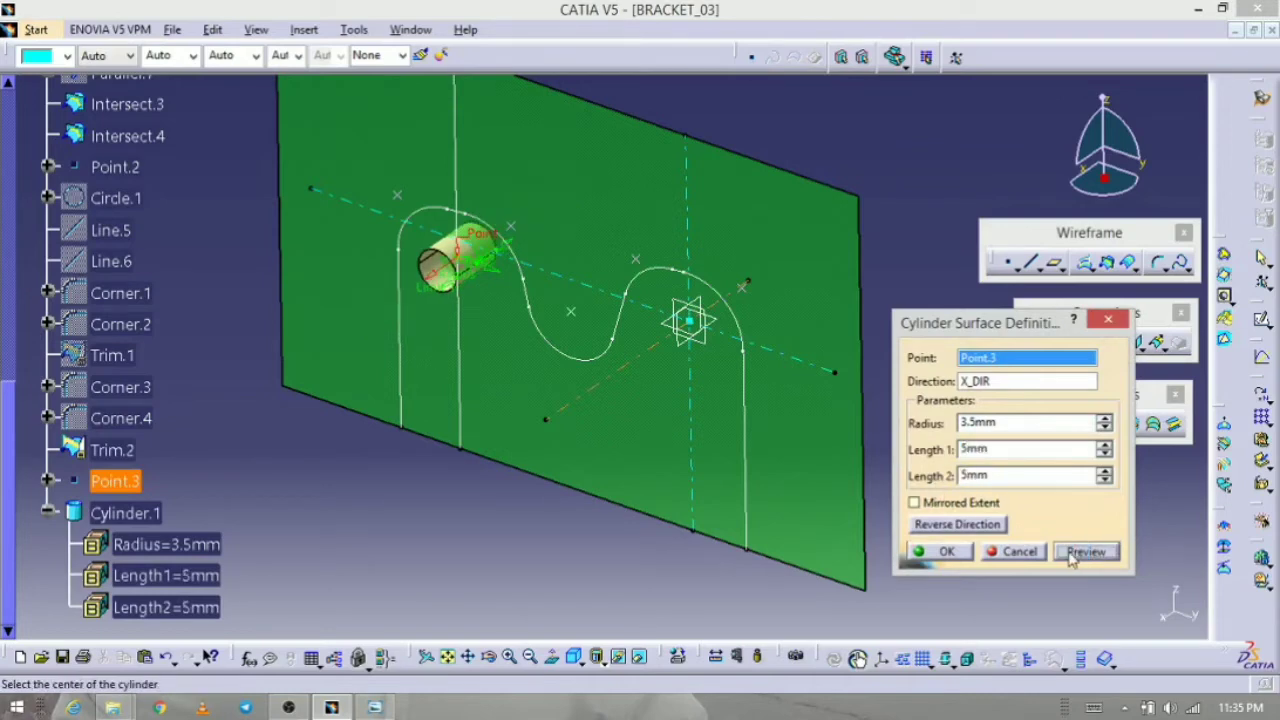
left_click(956, 556)
Step: Create a second cylinder surface at BASE_PT along X_DIR with 3.5 mm radius and 5 mm lengths, and collapse the first cylinder's parameters
middle_click_drag(886, 491, 774, 417)
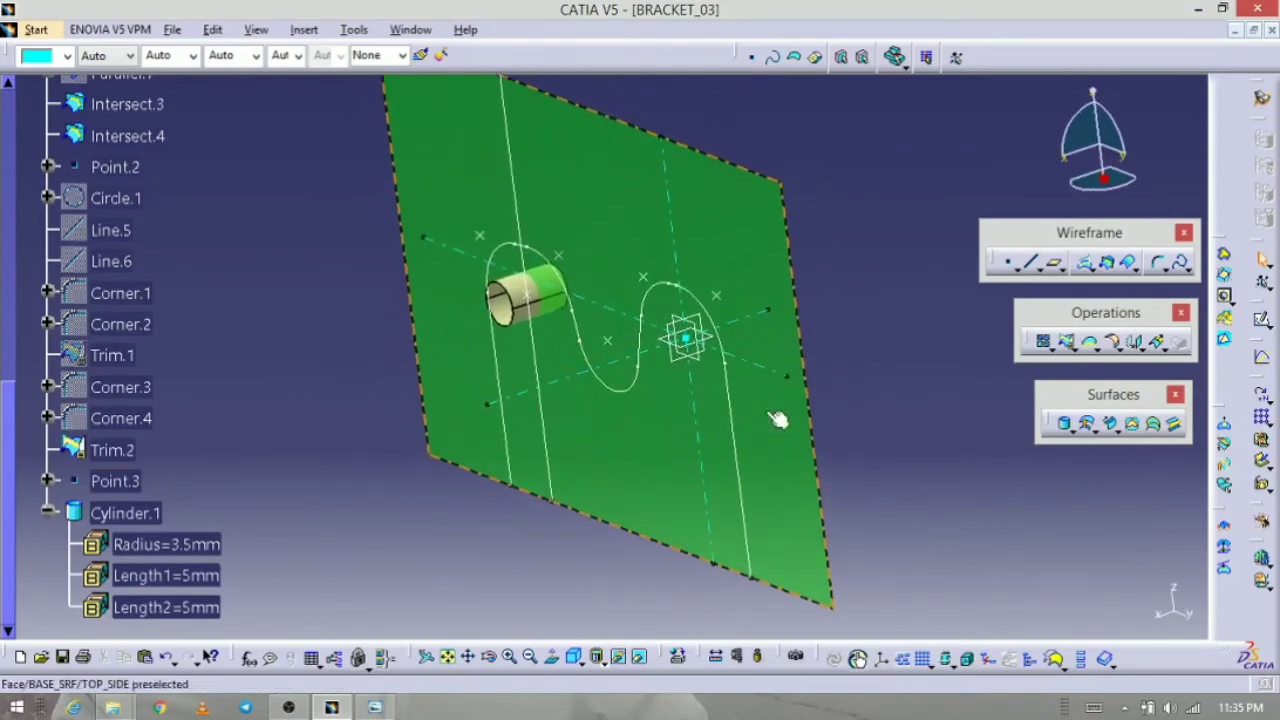
left_click(1064, 424)
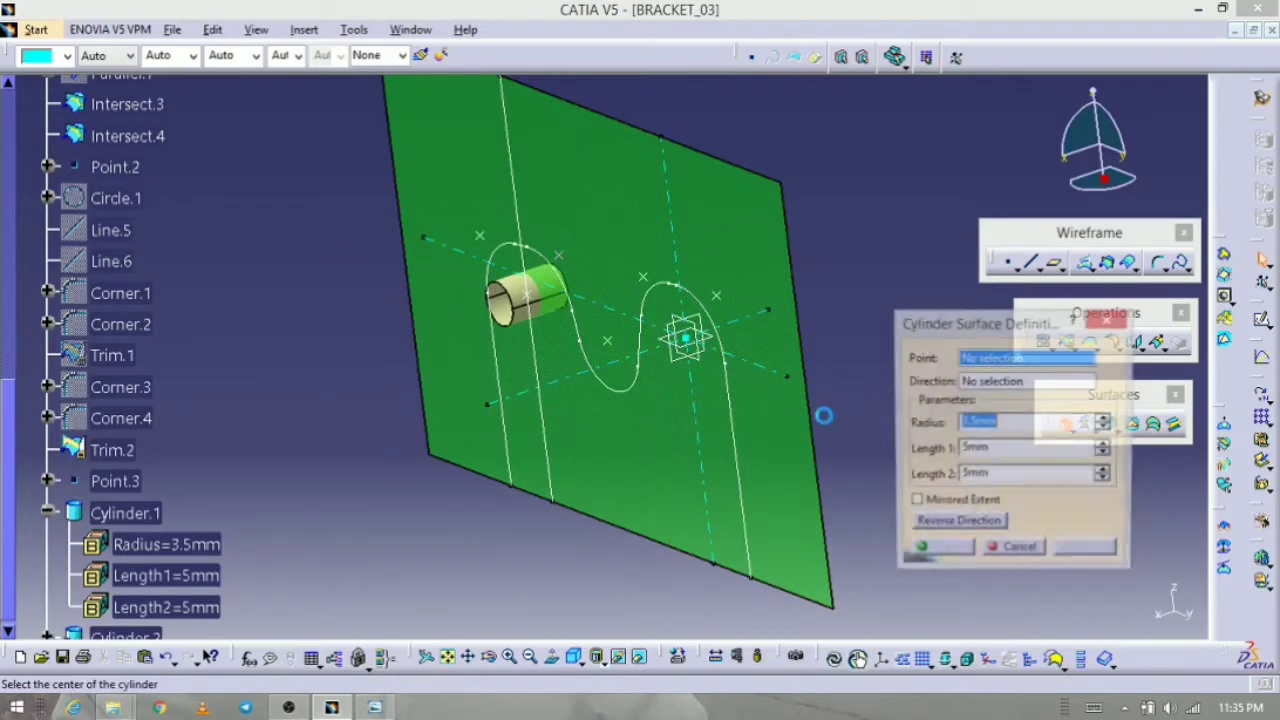
left_click(695, 345)
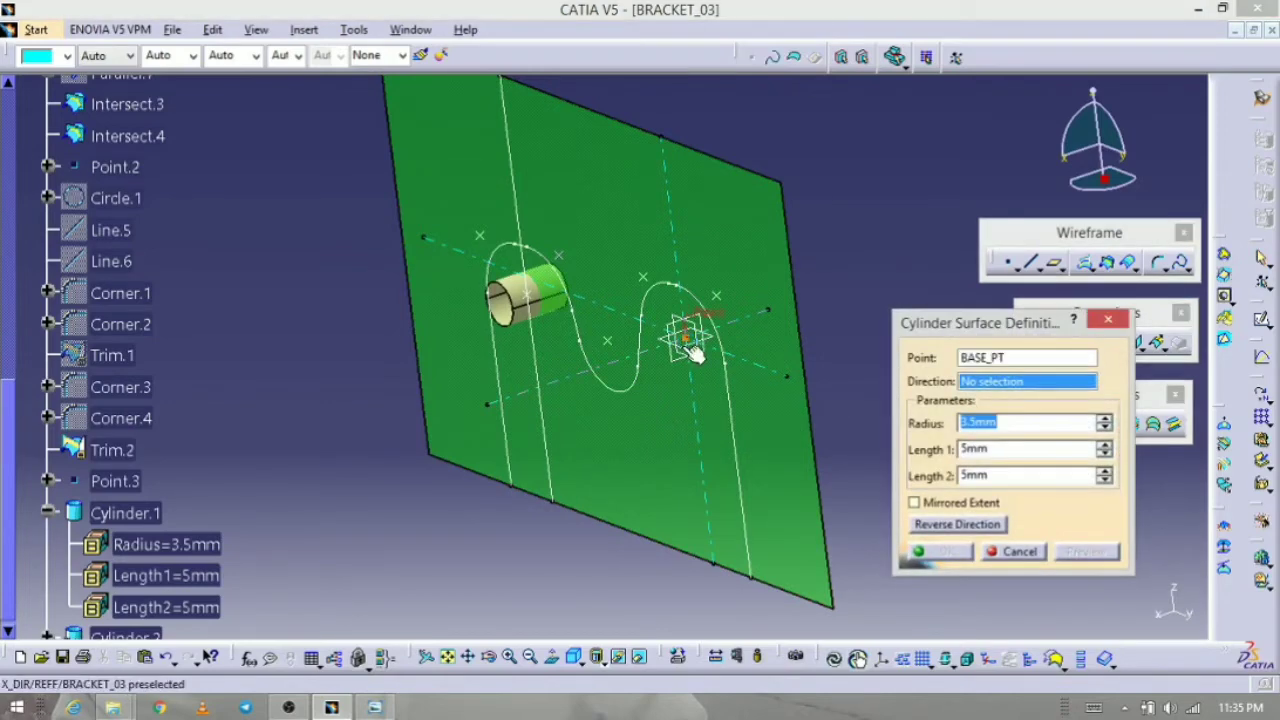
left_click(584, 377)
left_click(940, 551)
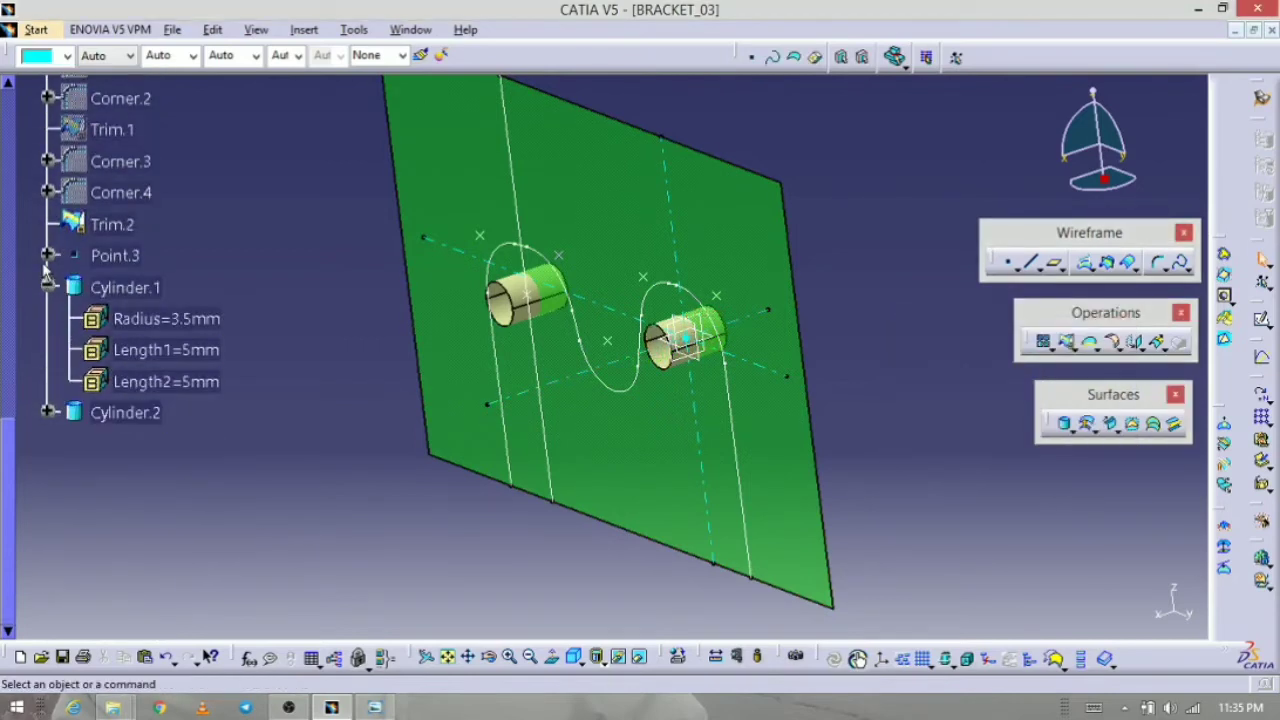
left_click(48, 287)
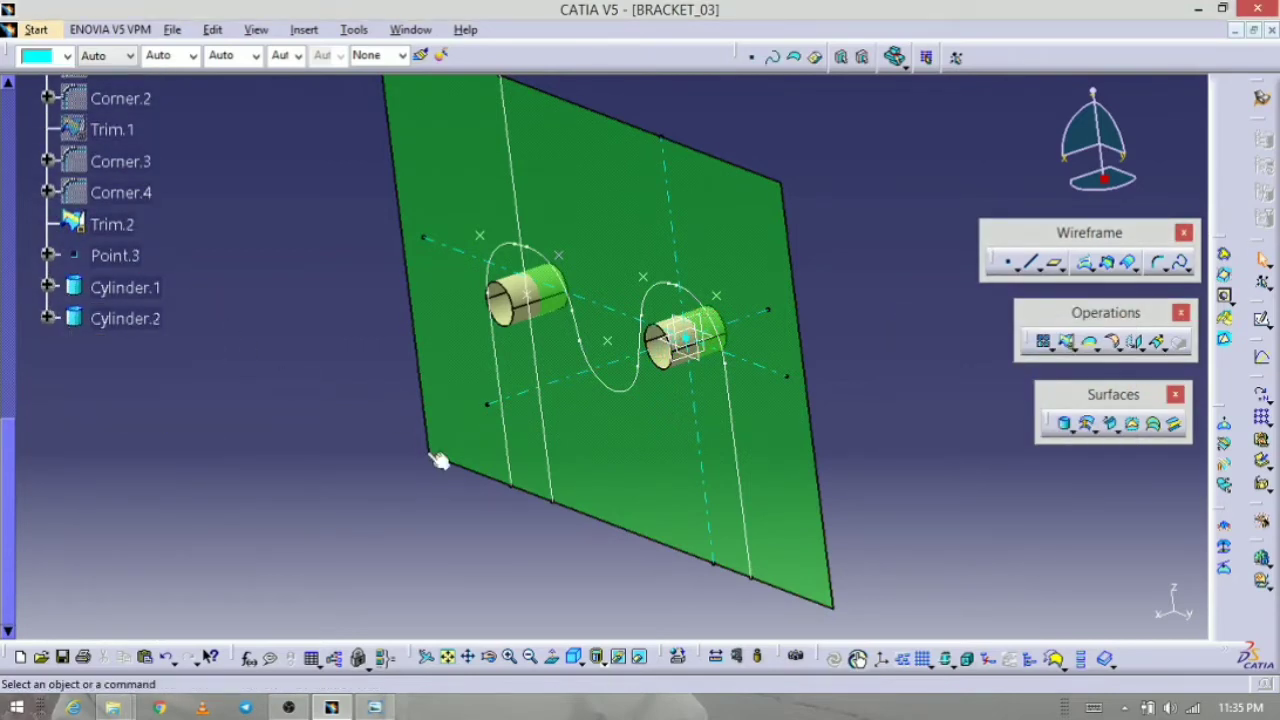
Step: Bring up the choice of extrude, revolve, sphere and cylinder surface commands
middle_click_drag(366, 463, 680, 408)
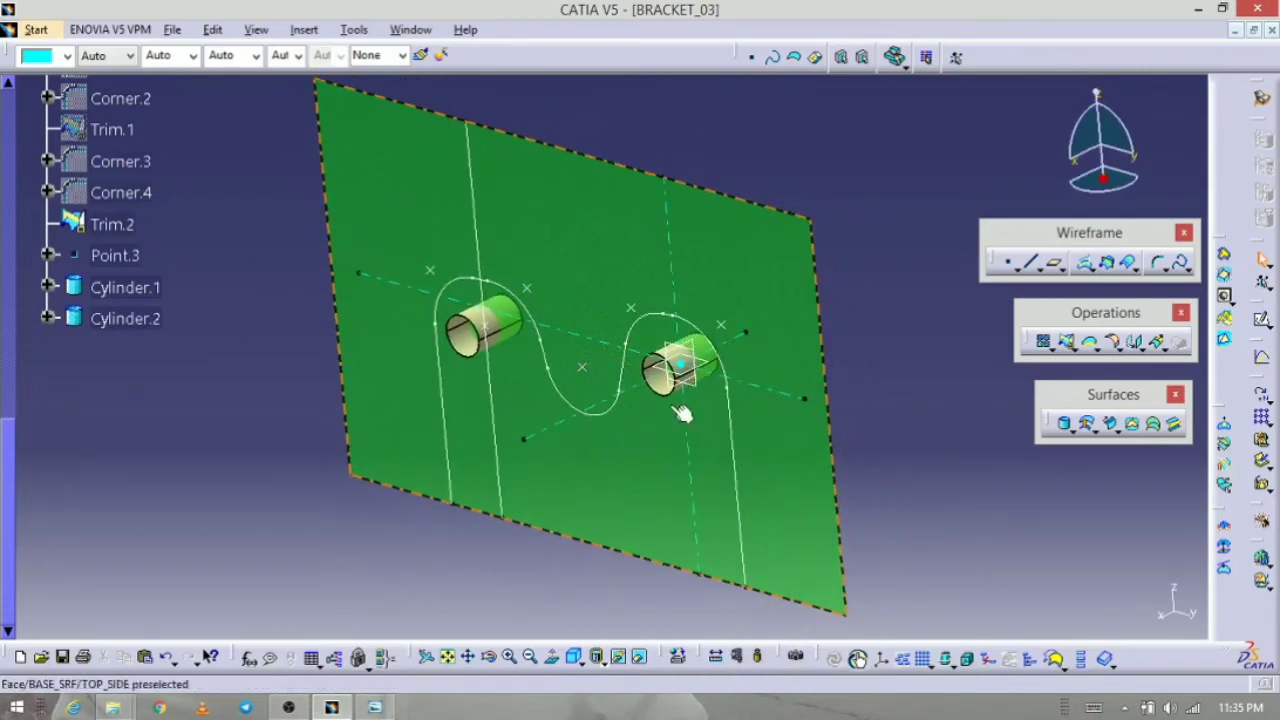
left_click(1068, 431)
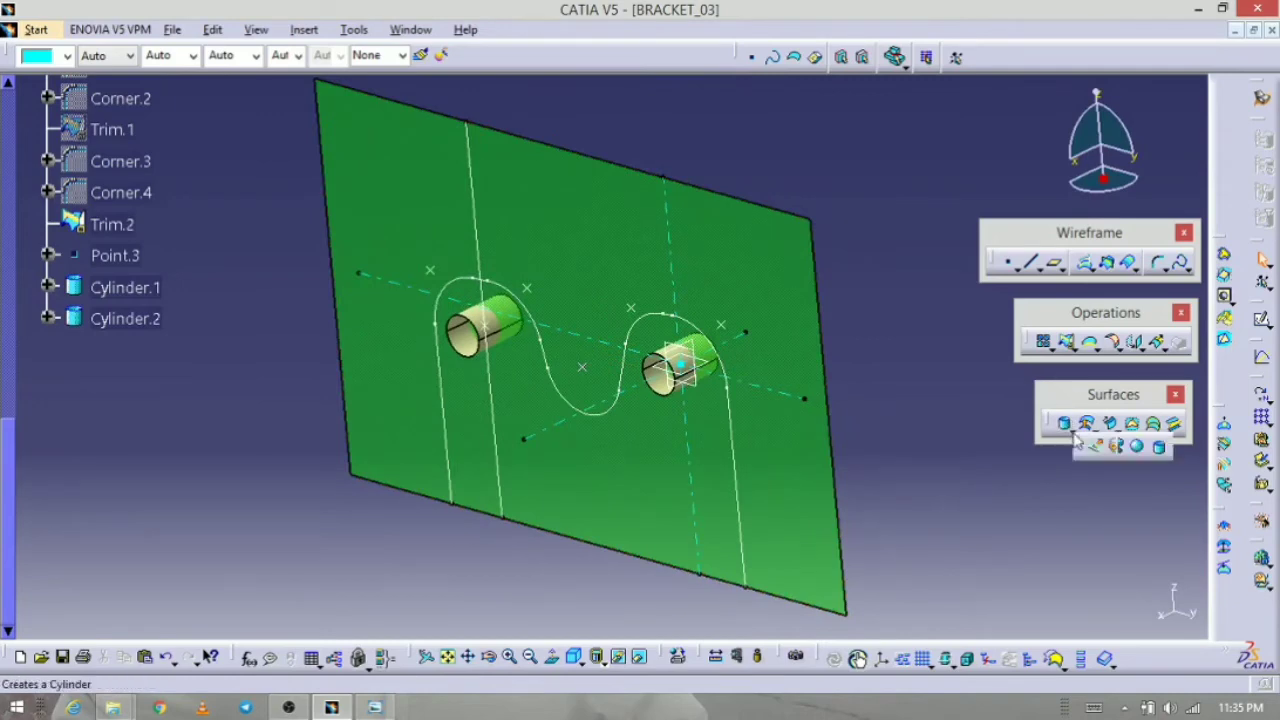
Step: Extrude the Trim.2 profile as a surface along X_DIR with both limits set to 5 mm
left_click(1096, 449)
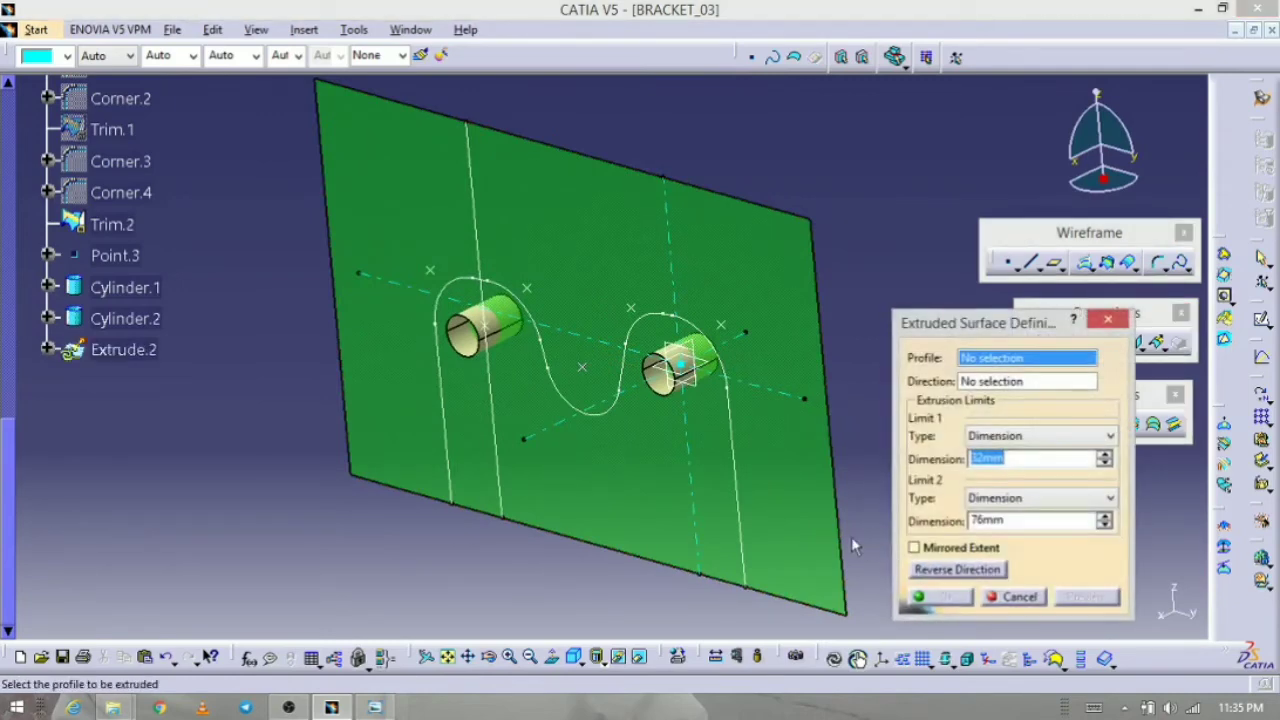
left_click(743, 455)
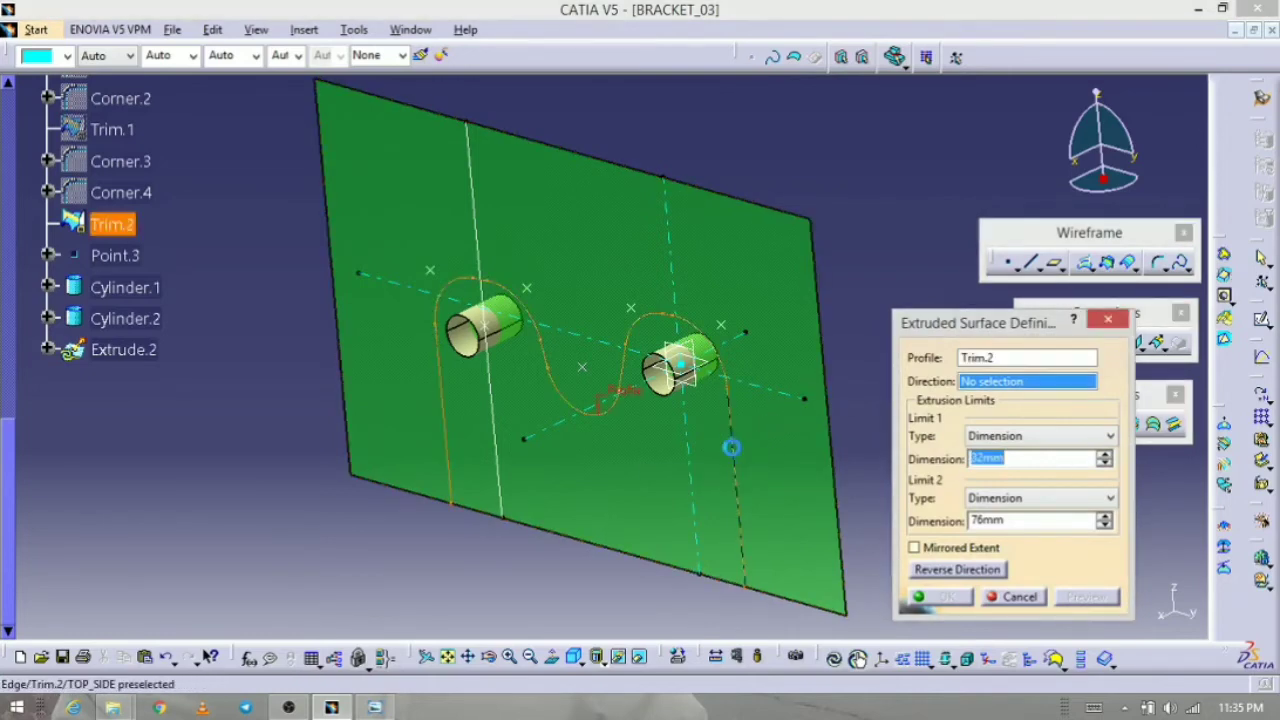
left_click(565, 430)
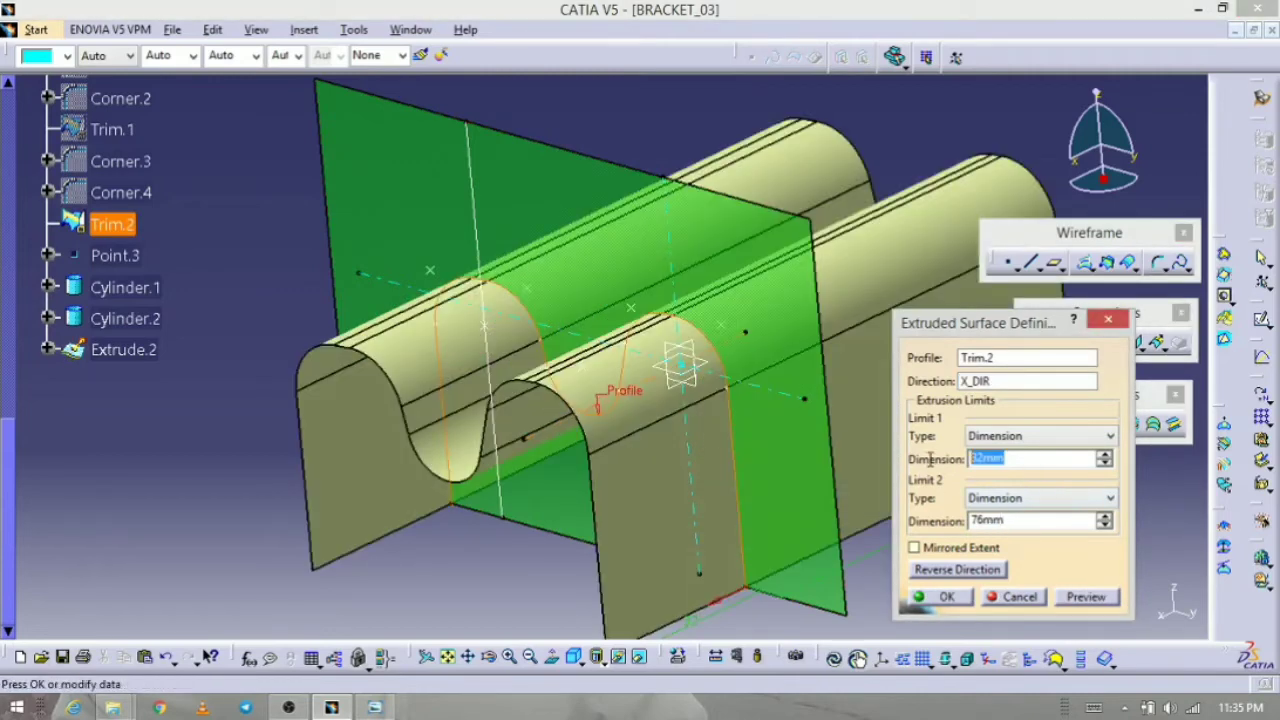
type("5")
double_click(1000, 520)
type("5")
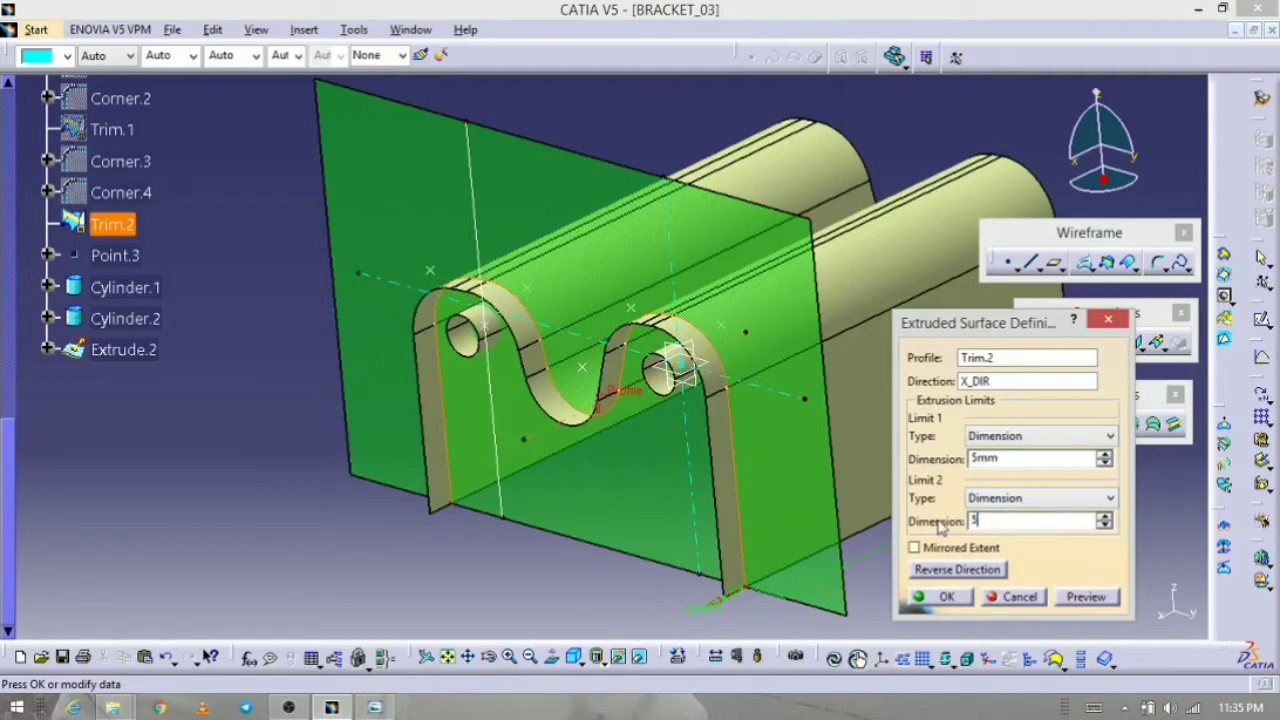
left_click(1076, 598)
left_click(944, 604)
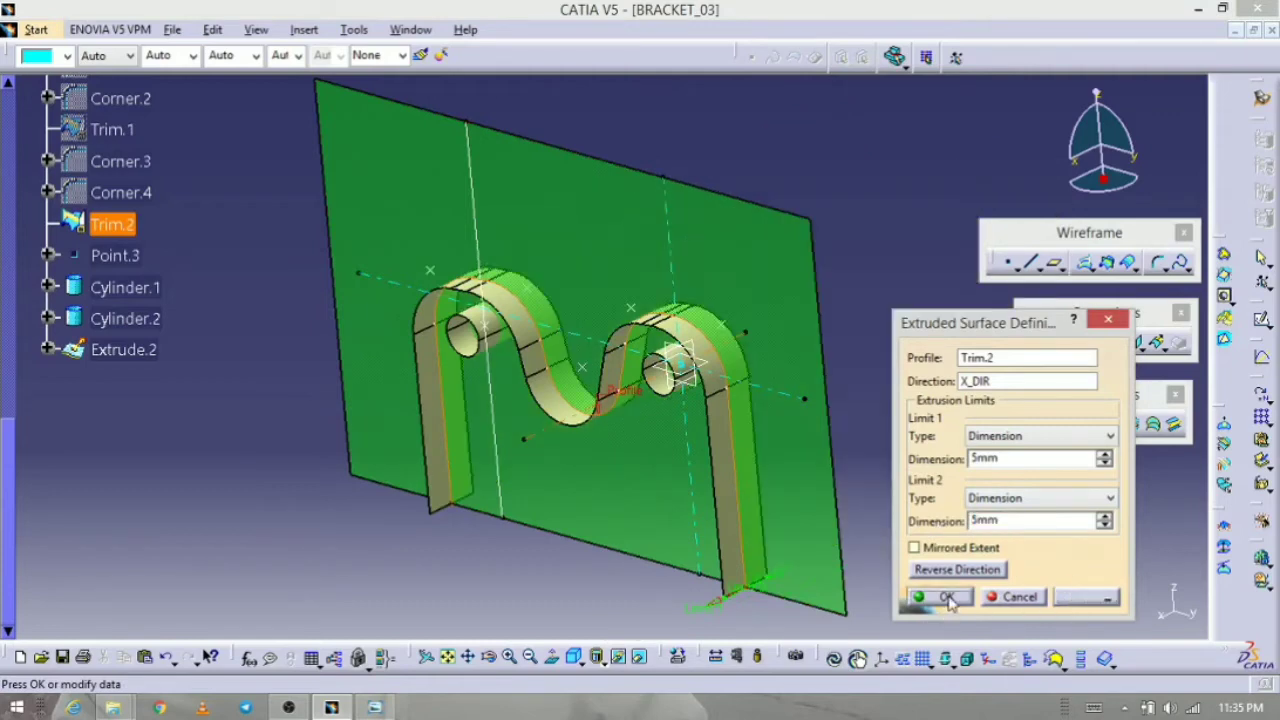
Step: Rename the new extruded surface as CUT_SRF
middle_click_drag(479, 471, 527, 459)
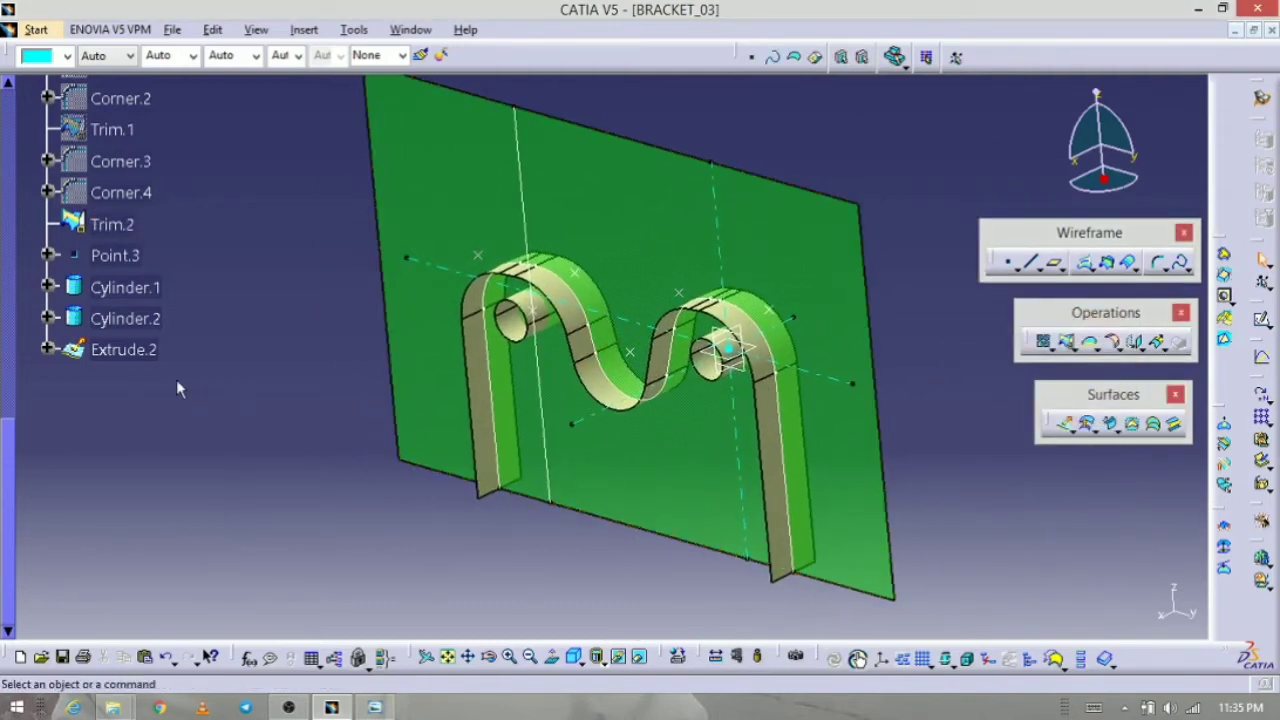
left_click(140, 355)
key("alt+Return")
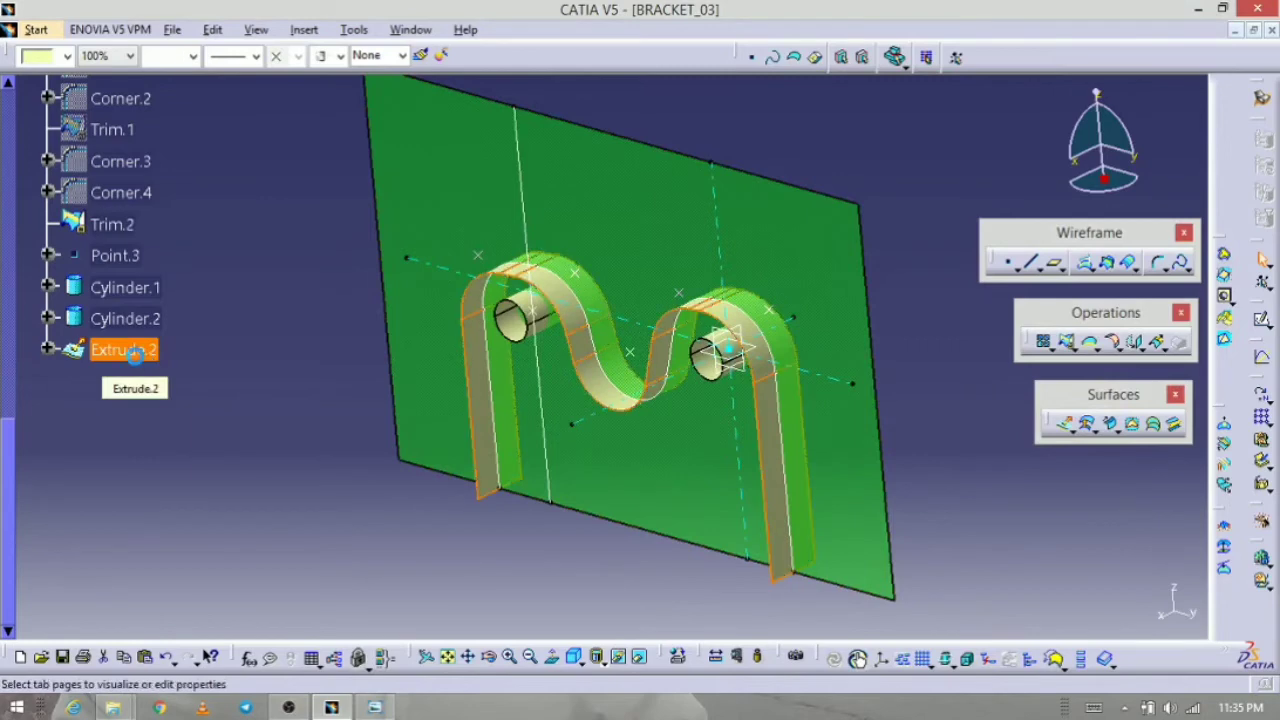
type("CUT_SRF")
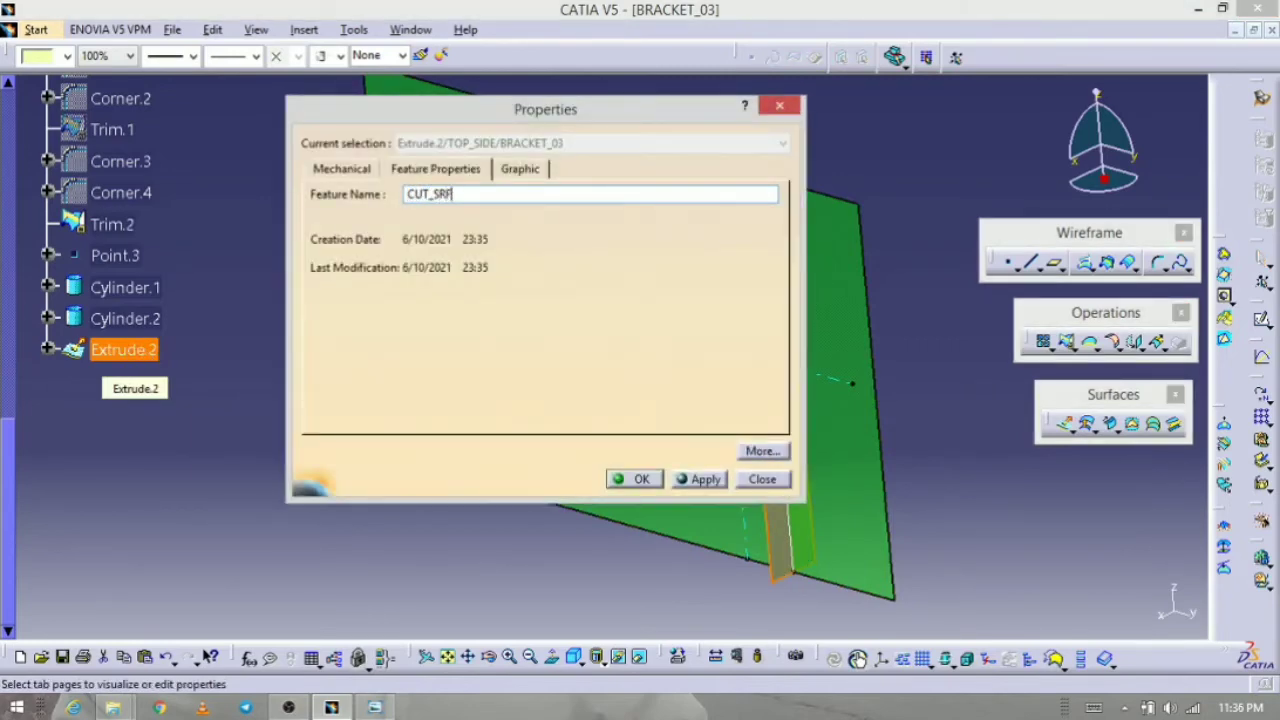
key("Return")
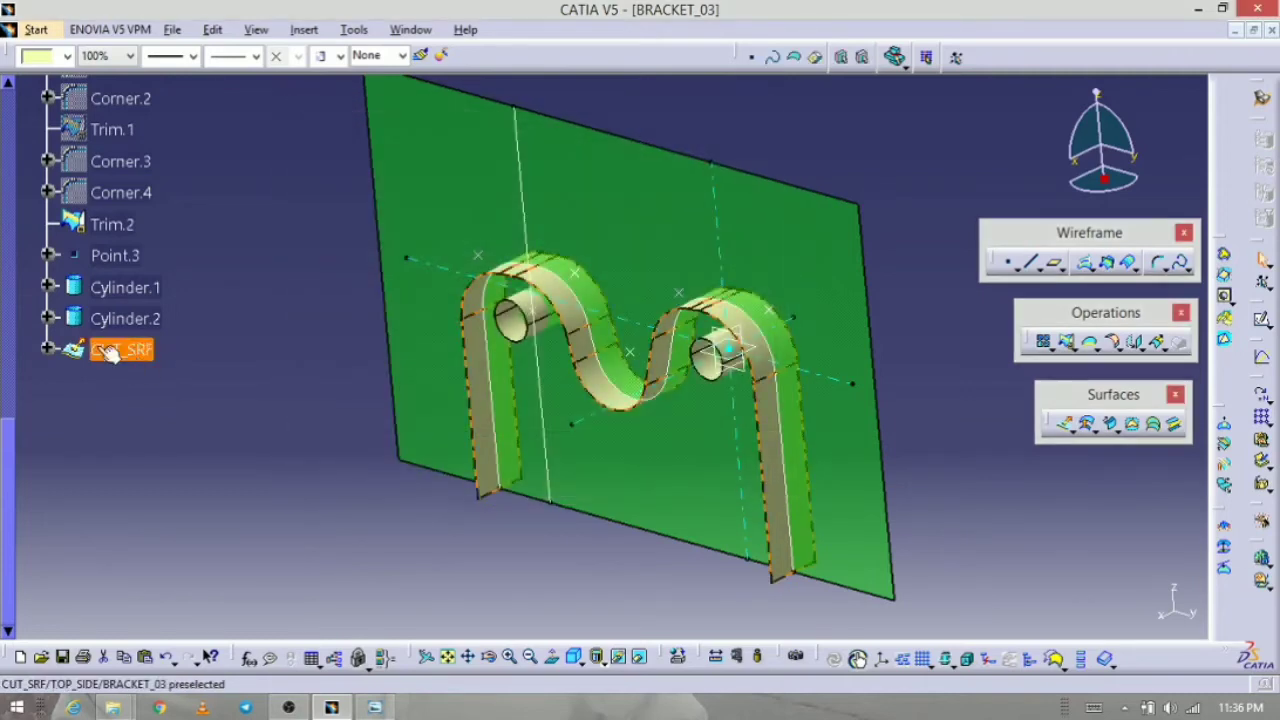
Step: Rename Cylinder.1 as HOLE_1 and Cylinder.2 as HOLE_2
left_click(150, 287)
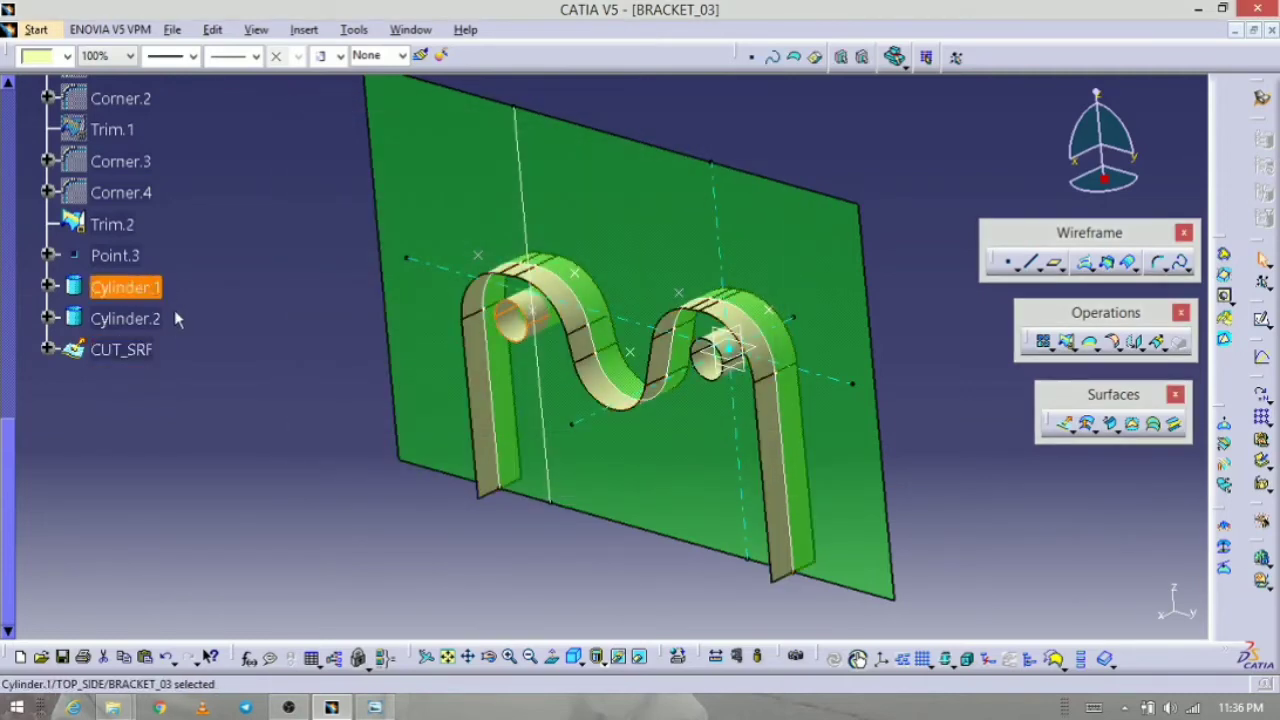
key("alt+Return")
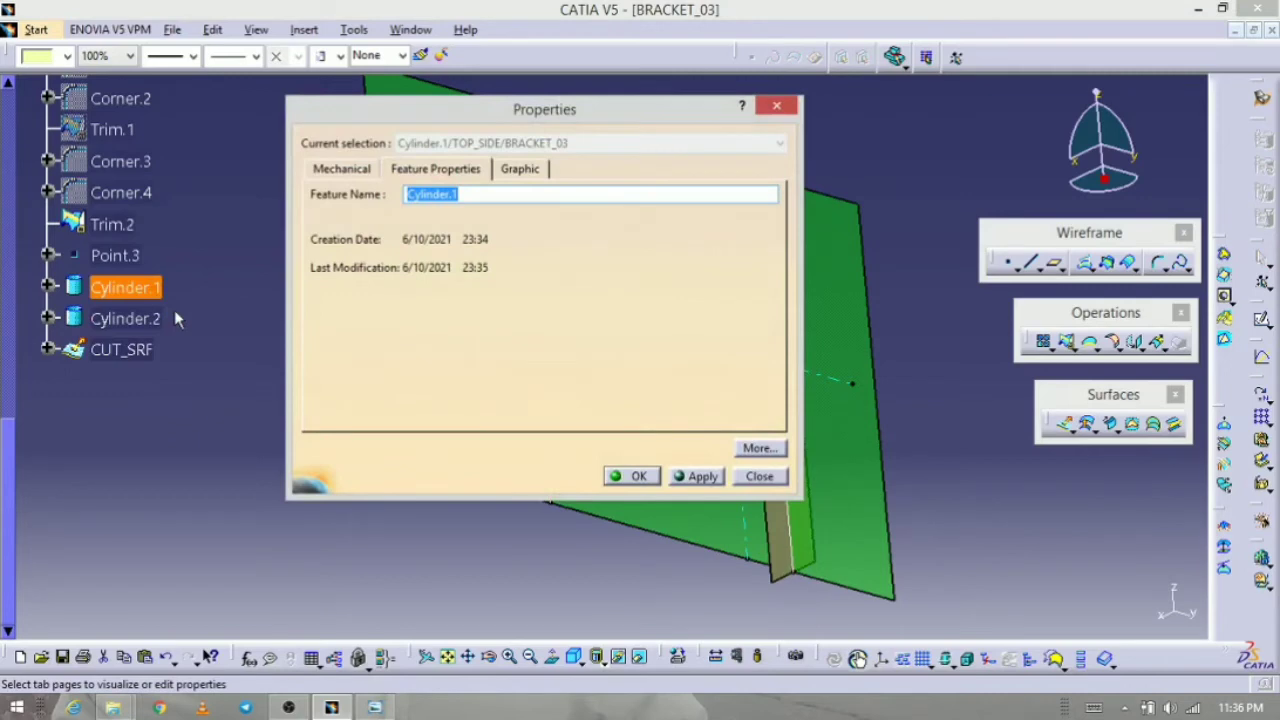
type("HOLE_1")
key("Return")
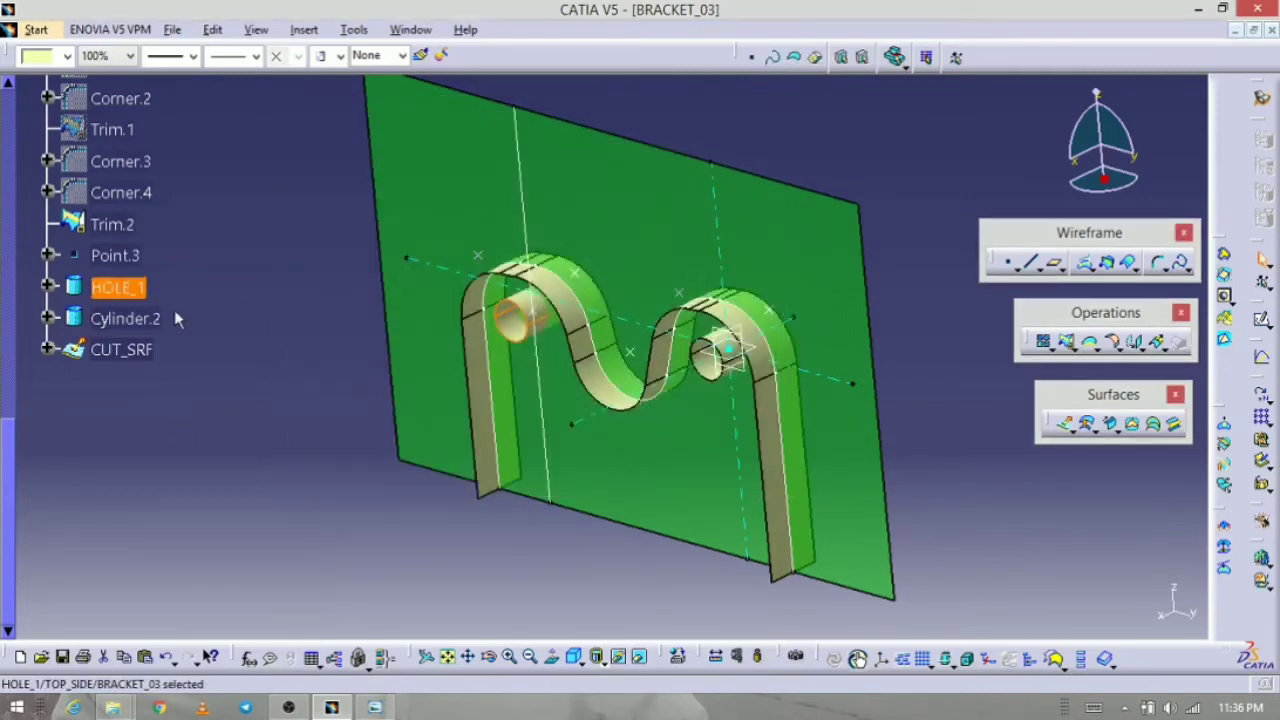
left_click(143, 316)
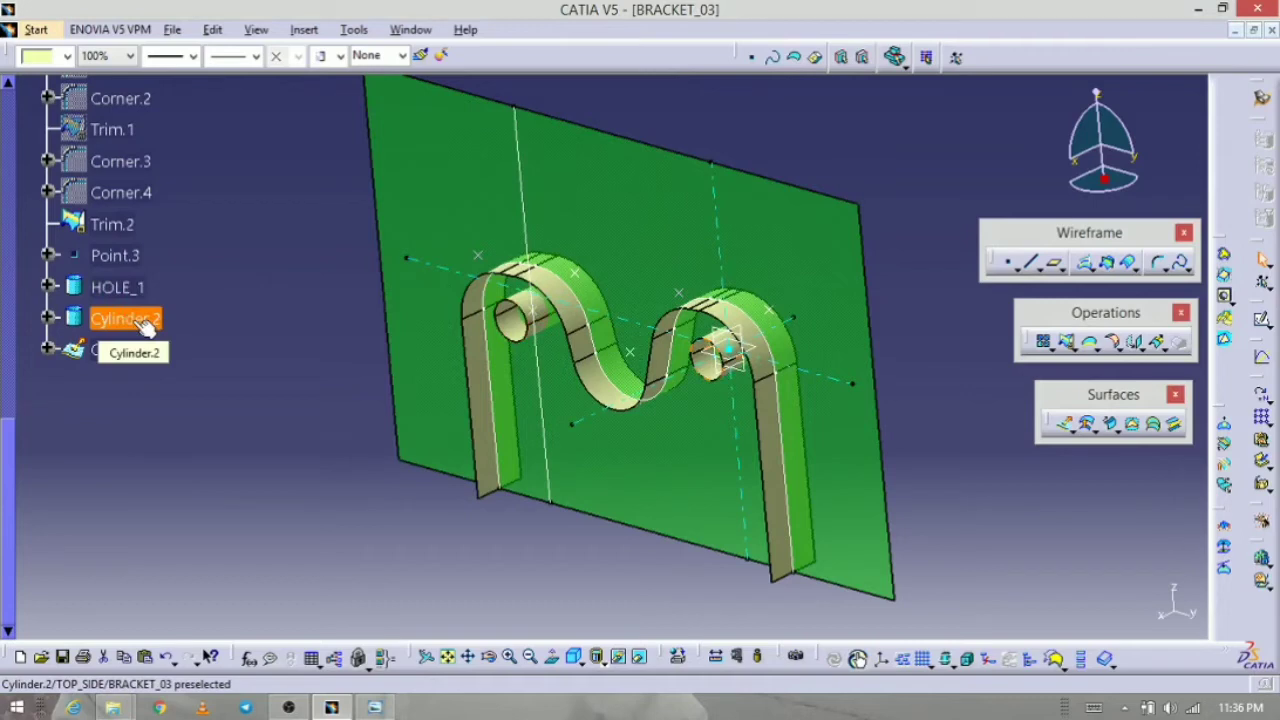
key("alt+Return")
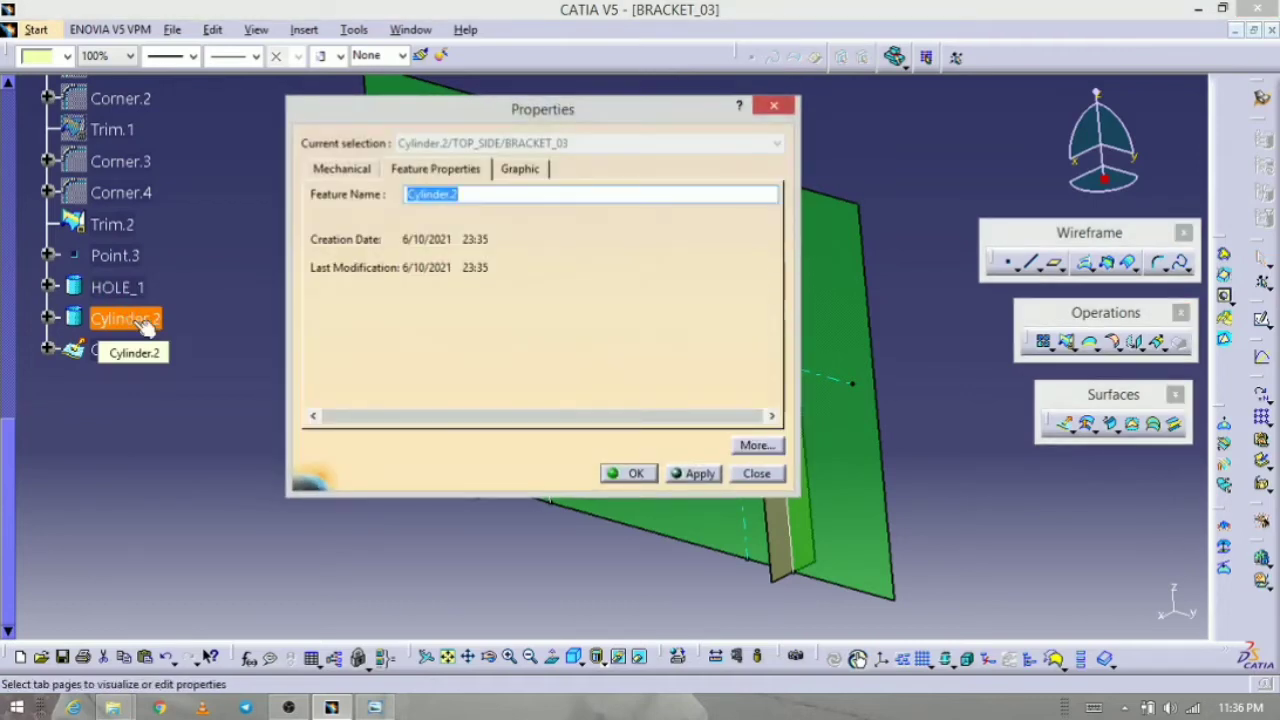
type("HOLE_2")
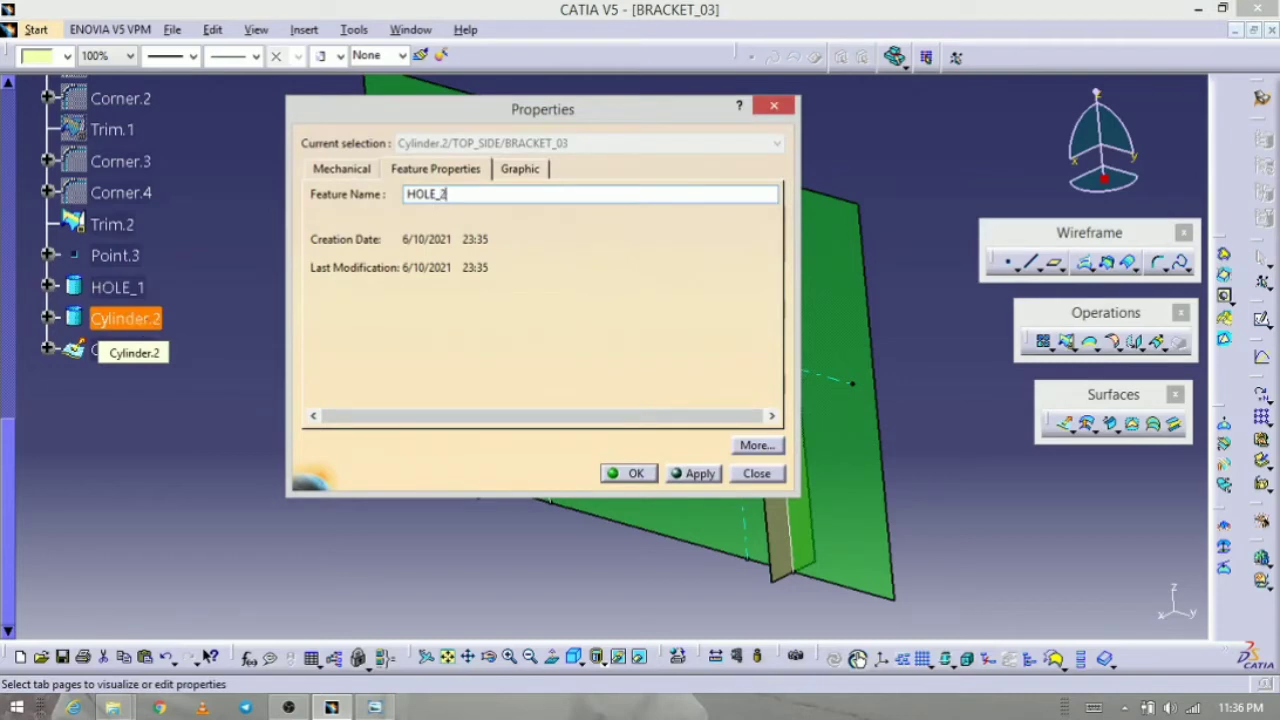
key("Return")
Step: Colour HOLE_1, HOLE_2 and CUT_SRF tan
left_click(120, 289)
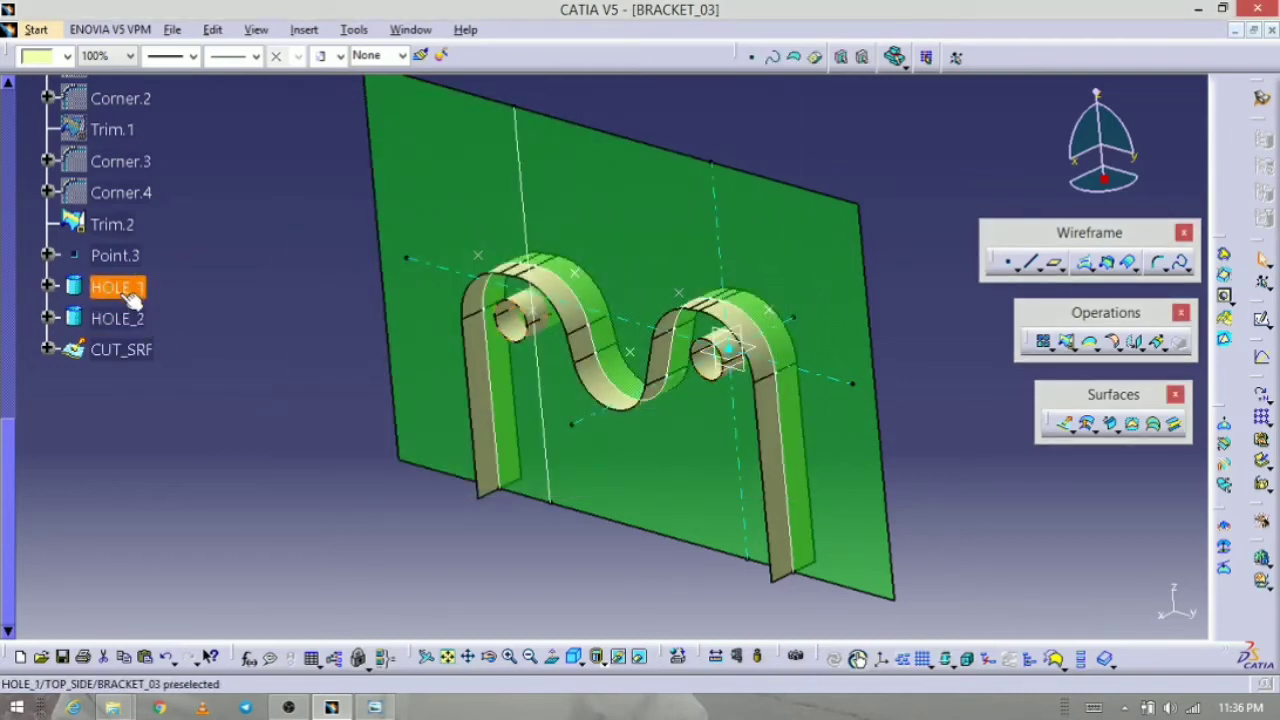
left_click(122, 318, "ctrl")
left_click(137, 348, "ctrl")
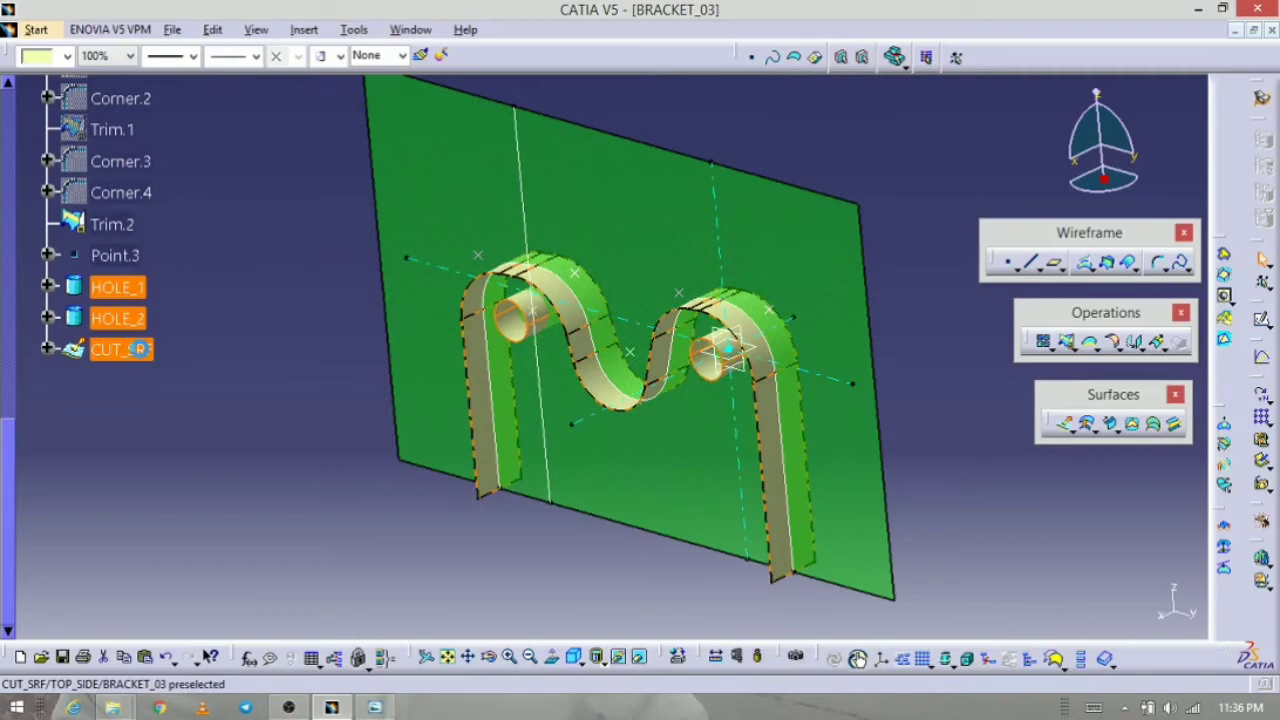
left_click(69, 58)
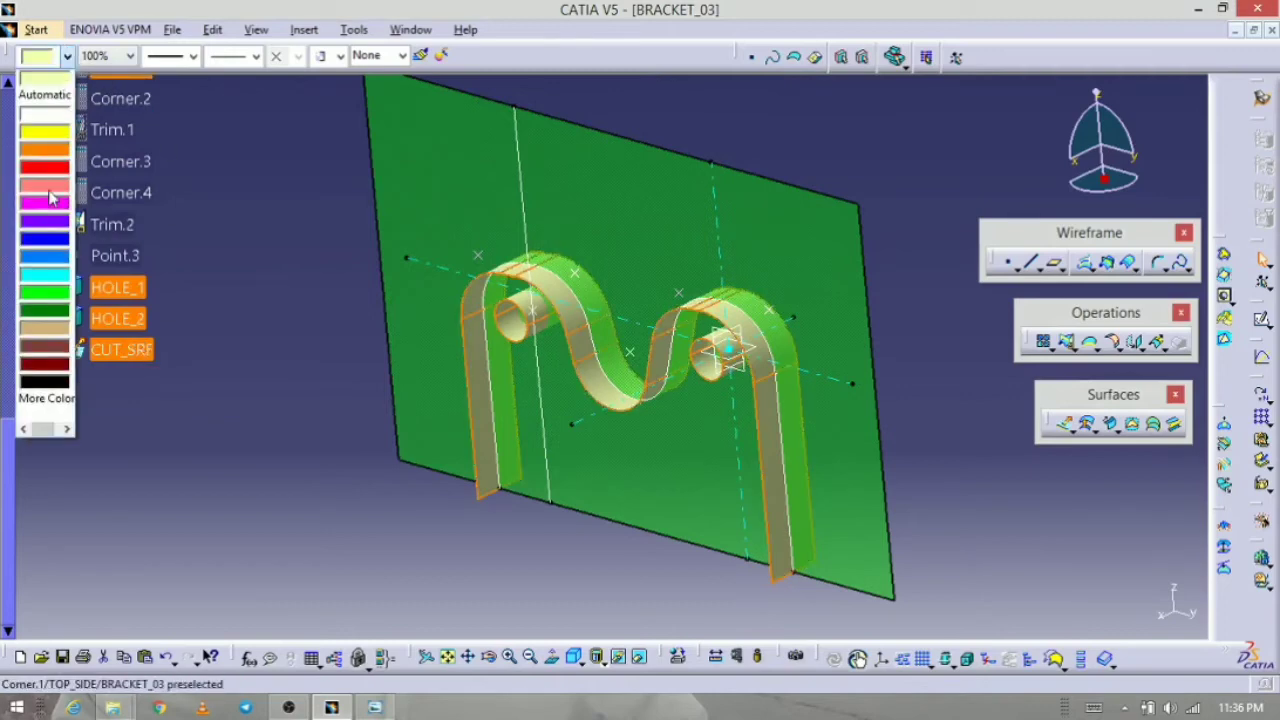
left_click(54, 328)
left_click(222, 300)
Step: Set up a Split of BASE_SRF with CUT_SRF as the first cutting element
middle_click_drag(709, 429, 391, 339)
scroll(388, 310, "up", 6)
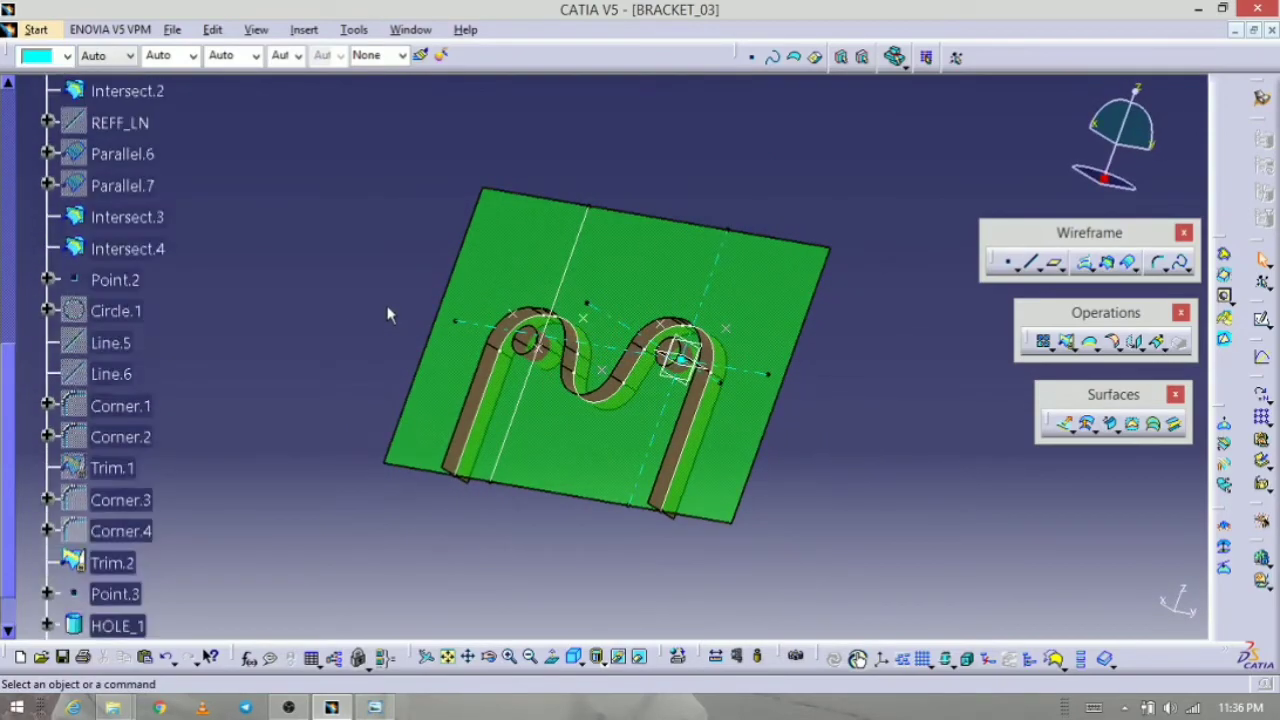
scroll(388, 310, "down", 2)
middle_click_drag(505, 491, 531, 451)
scroll(530, 400, "down", 5)
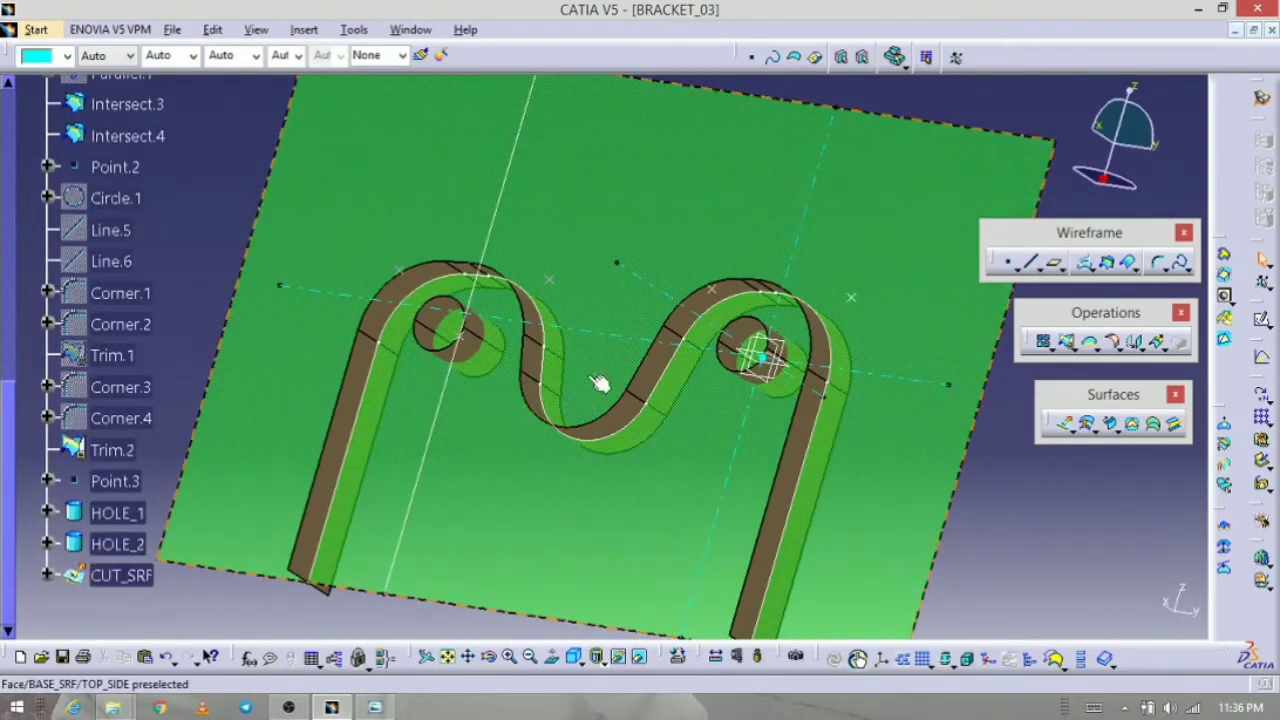
middle_click_drag(600, 380, 518, 503)
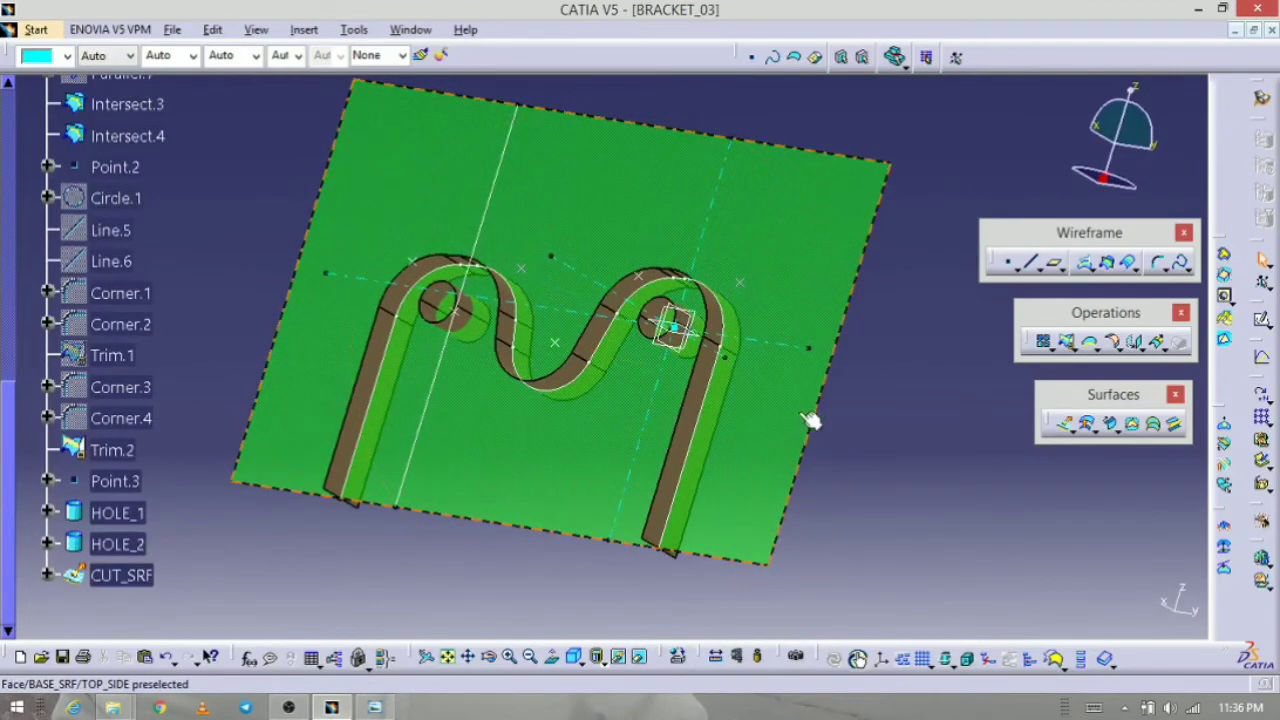
left_click(1068, 348)
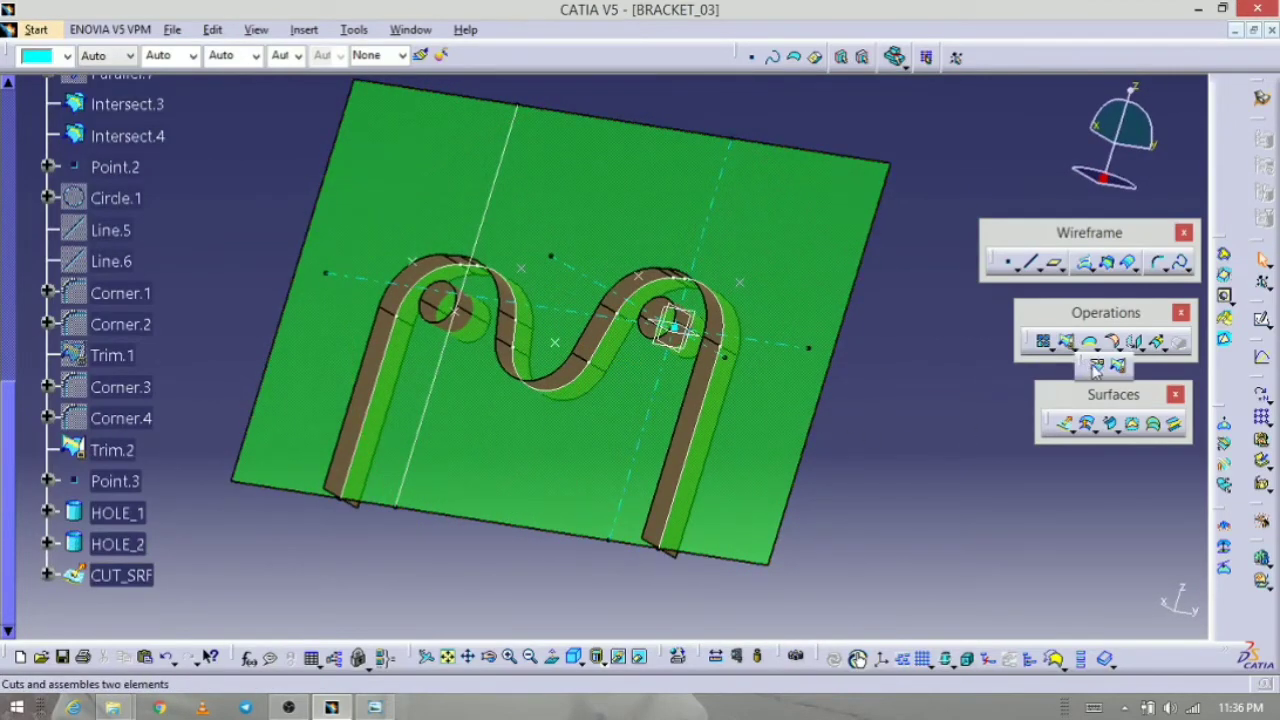
left_click(1097, 368)
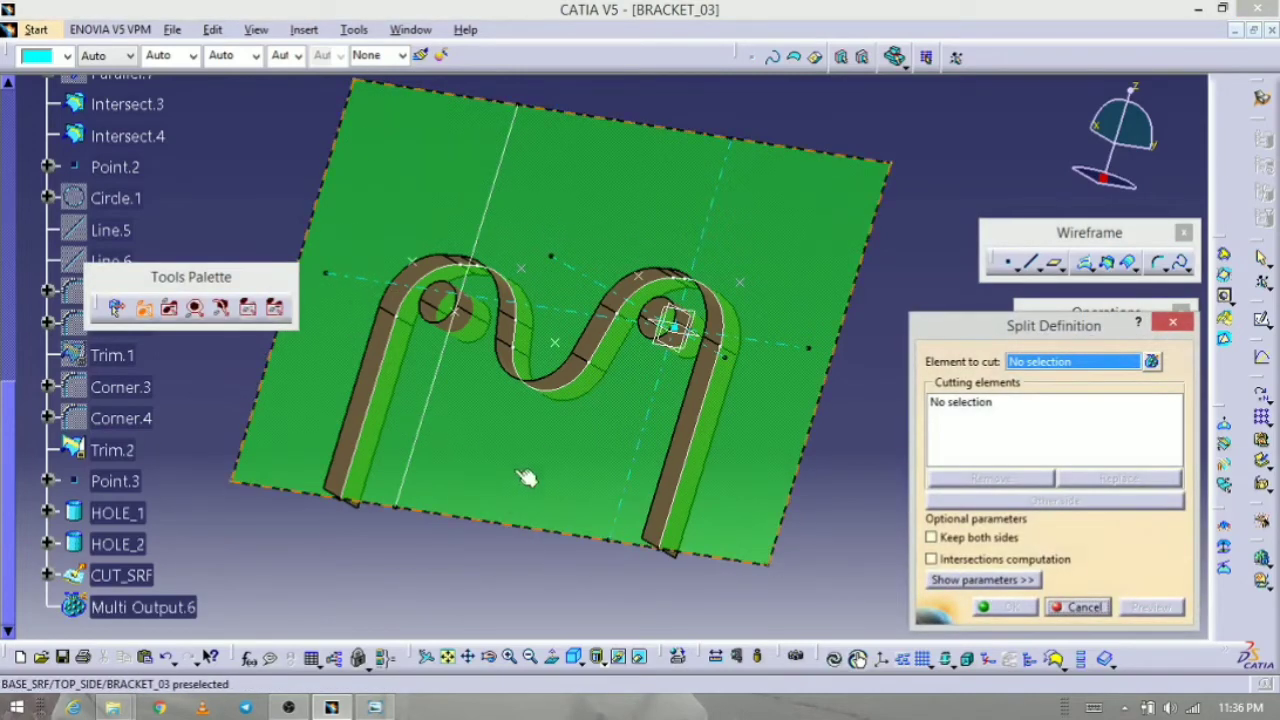
middle_click_drag(519, 515, 537, 423)
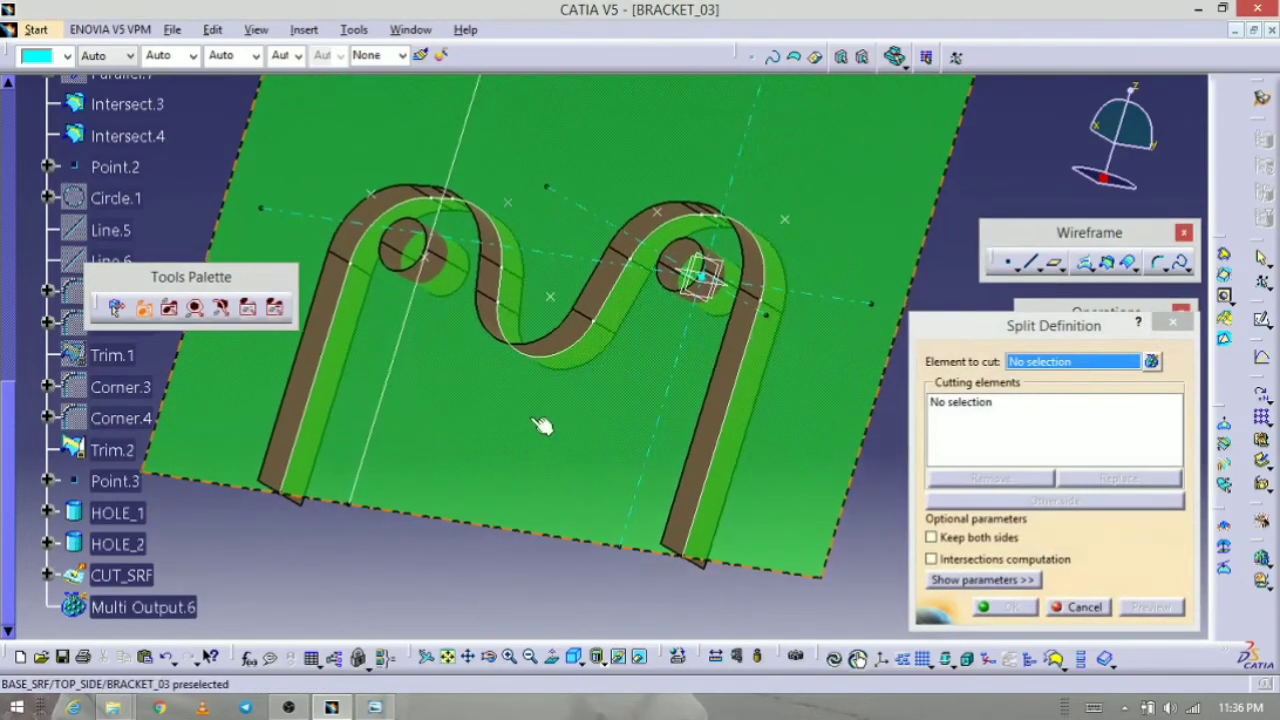
left_click(537, 454)
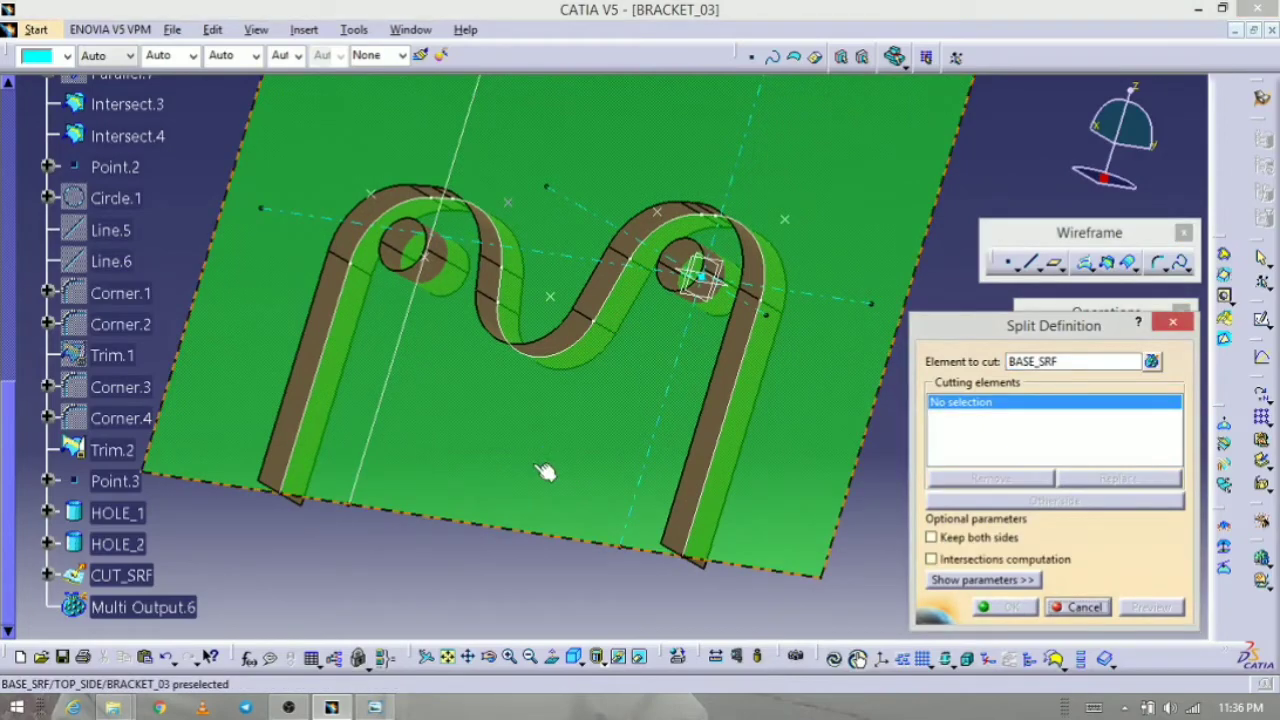
left_click(313, 381)
Step: Add HOLE_1 and HOLE_2 as cutting elements and complete the split of BASE_SRF
middle_click_drag(520, 414, 532, 438)
left_click(358, 320)
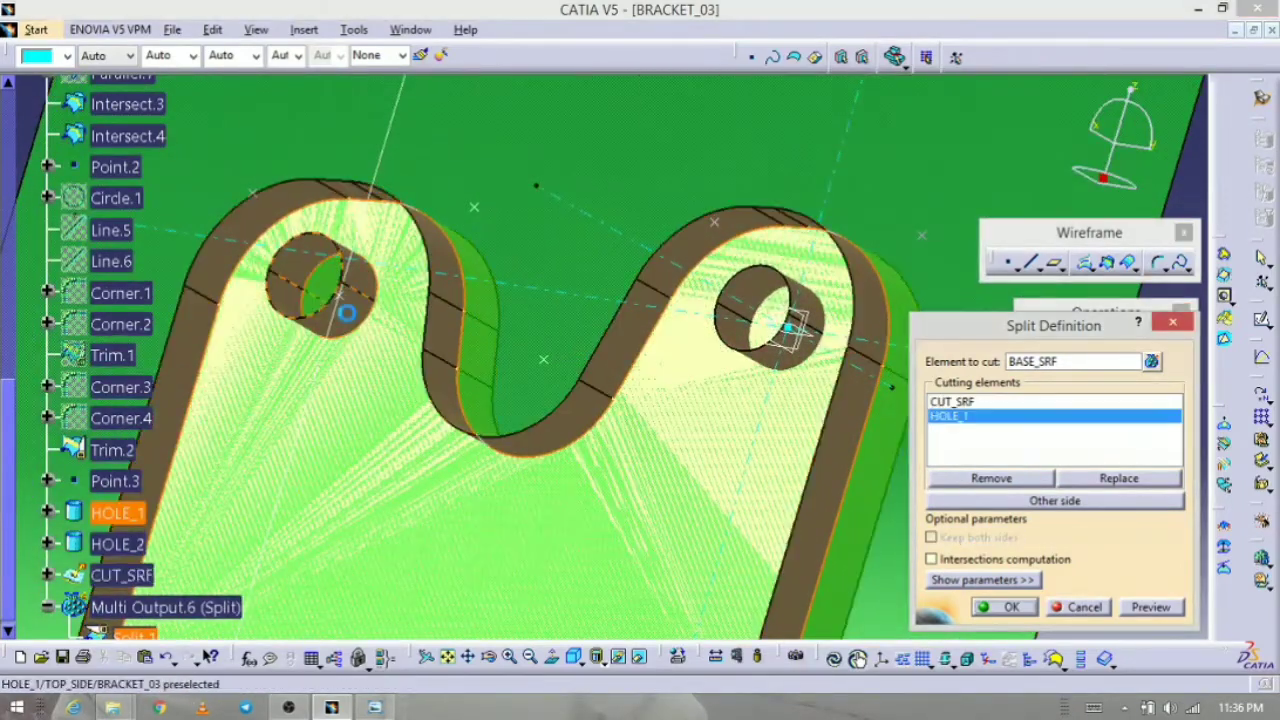
left_click(762, 365)
middle_click_drag(750, 363, 679, 457)
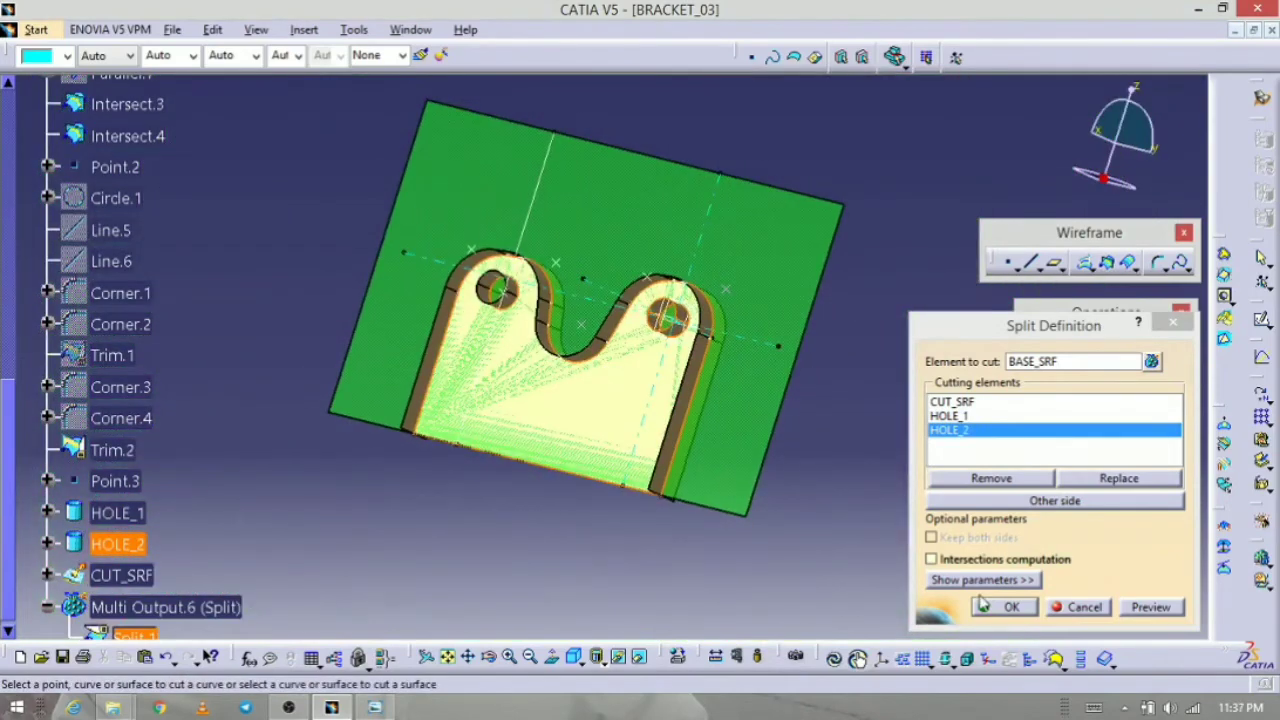
left_click(1003, 607)
Step: Hide the HOLE_1, HOLE_2 and CUT_SRF cutting surfaces
middle_click_drag(618, 531, 403, 531)
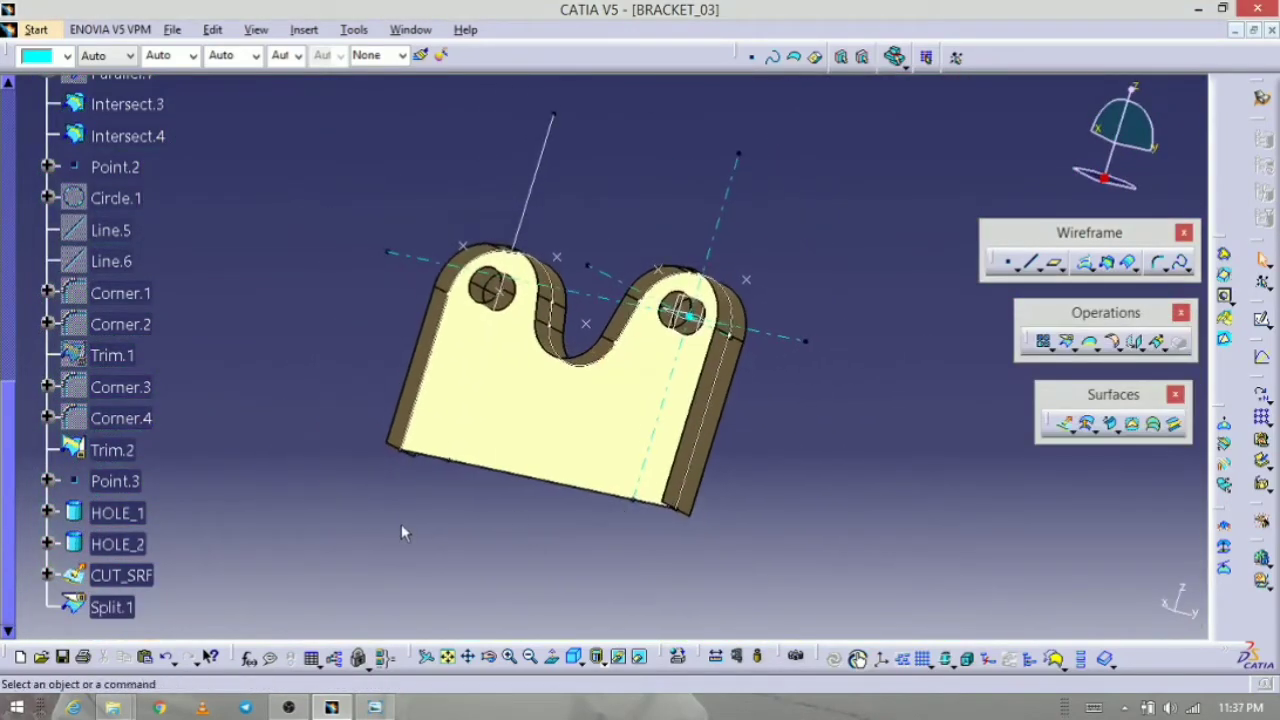
left_click(140, 512)
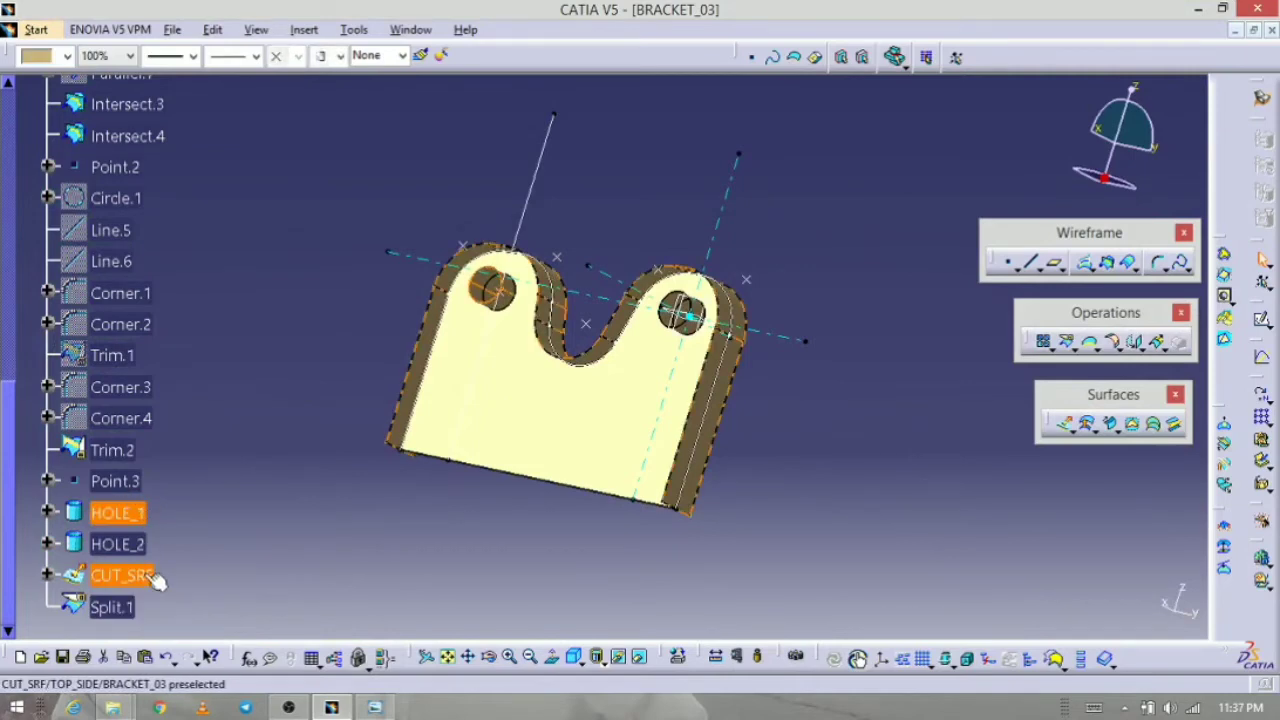
left_click(150, 576, "shift")
right_click(150, 576)
left_click(200, 340)
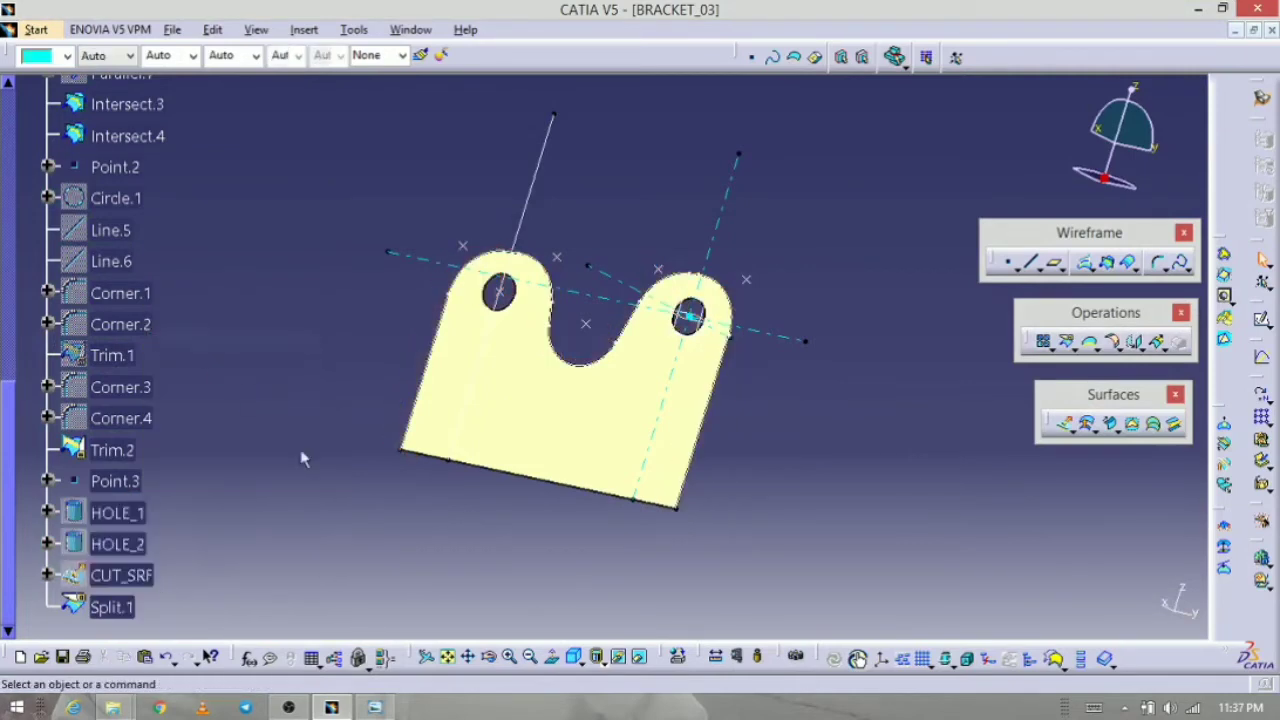
Step: Rename the split bracket surface as TOP_SIDE
middle_click_drag(398, 539, 446, 551)
left_click(138, 612)
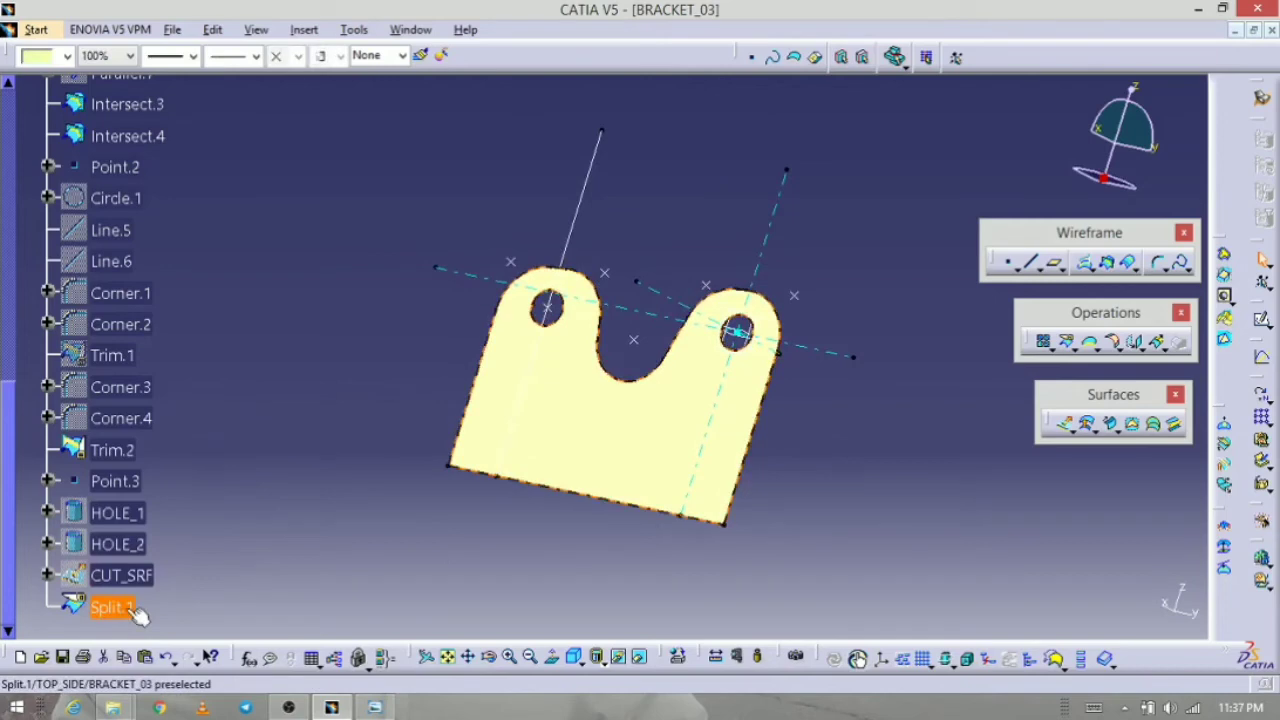
scroll(234, 600, "up", 5)
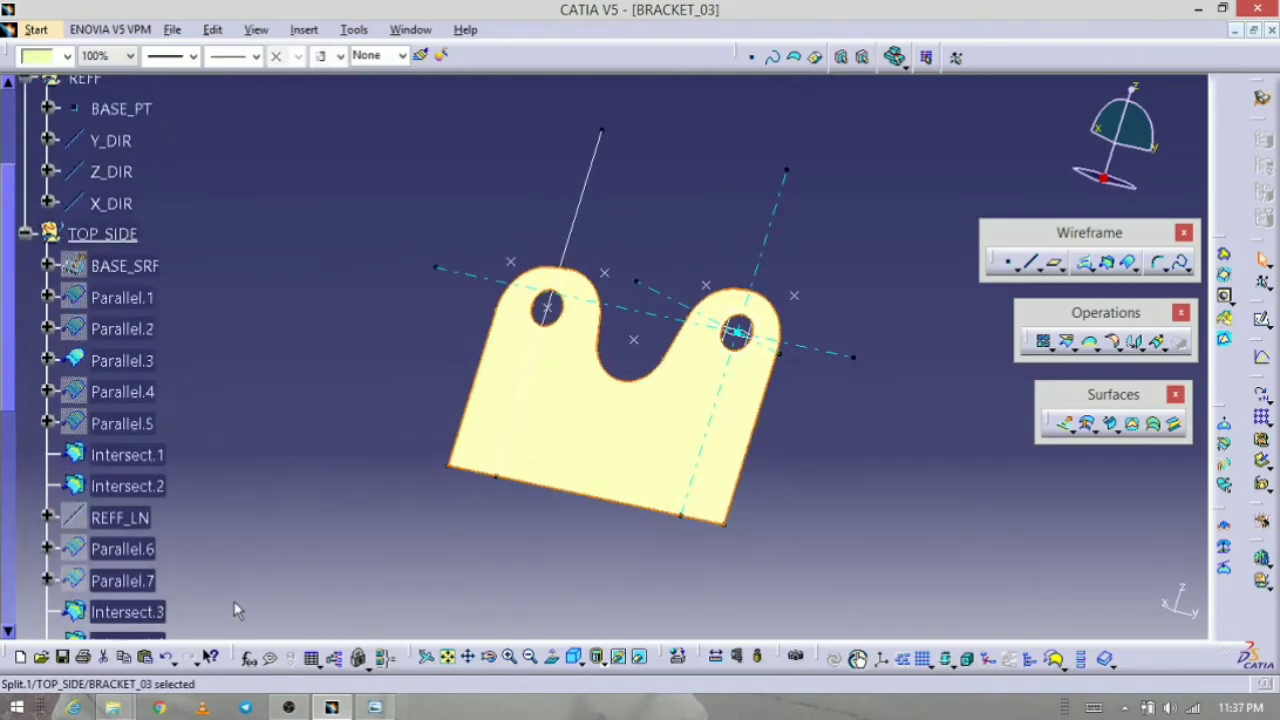
scroll(234, 602, "down", 6)
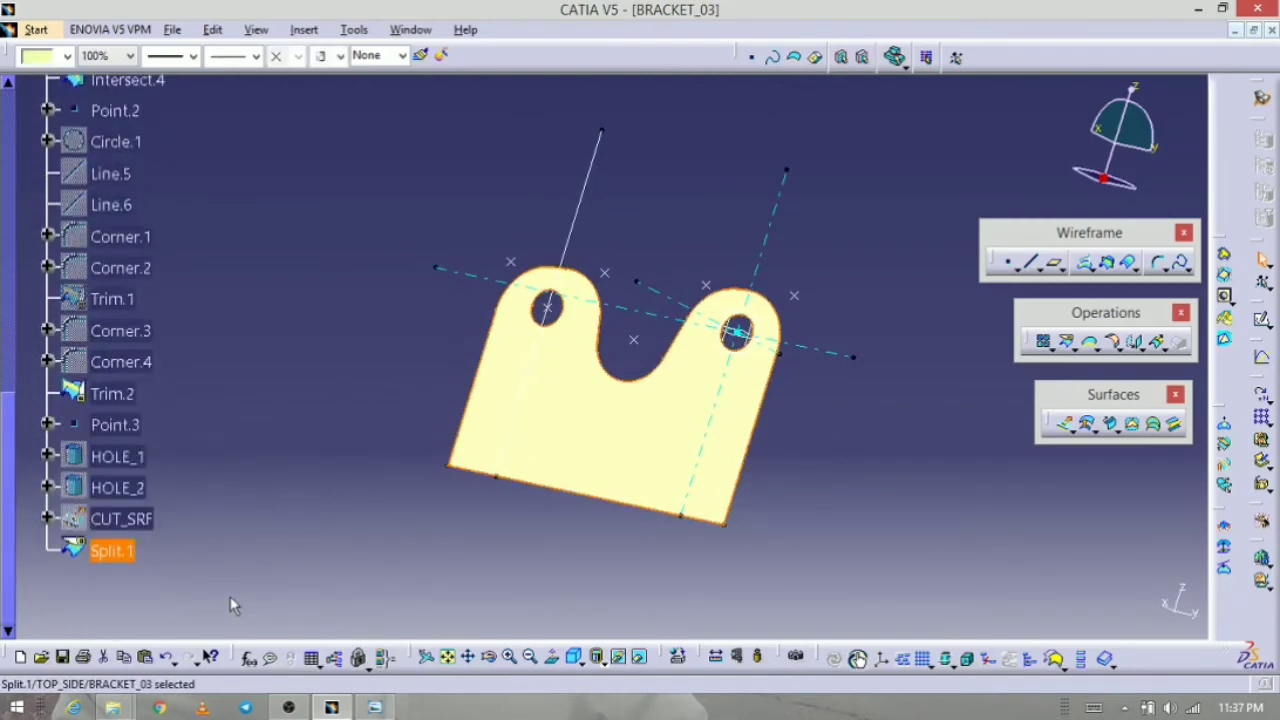
key("alt+Return")
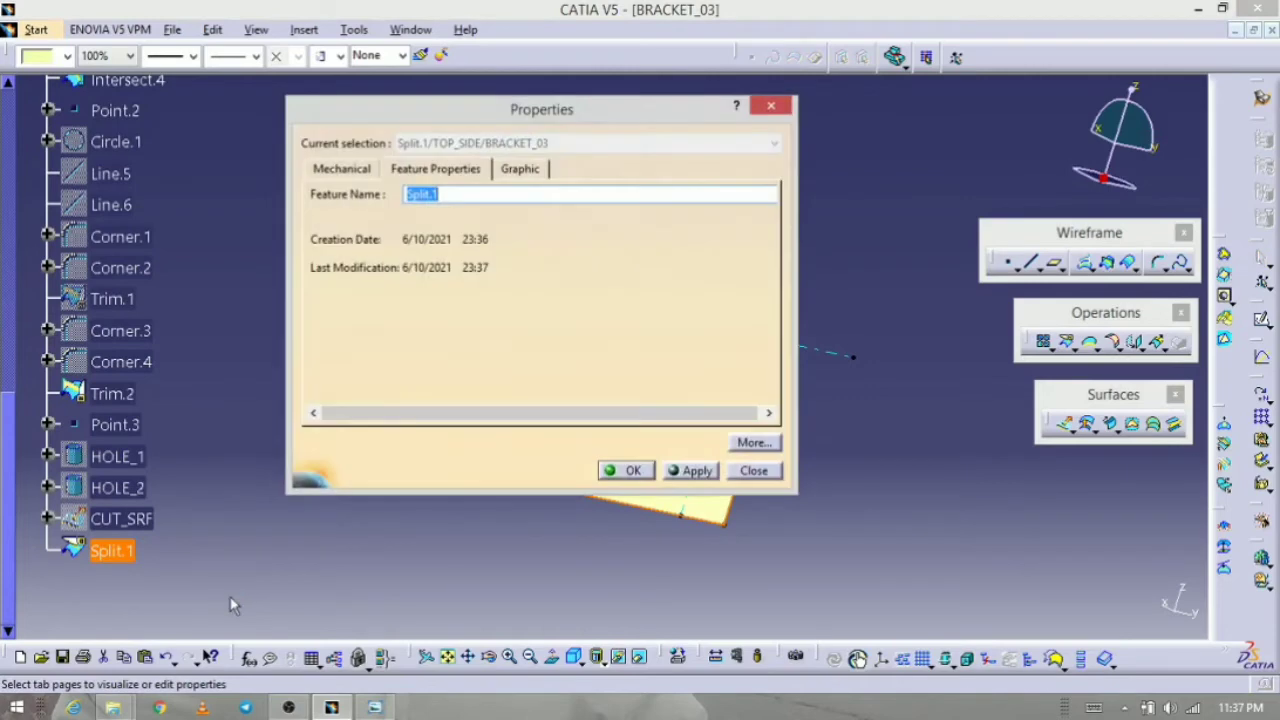
type("TOP_SIDE")
key("Return")
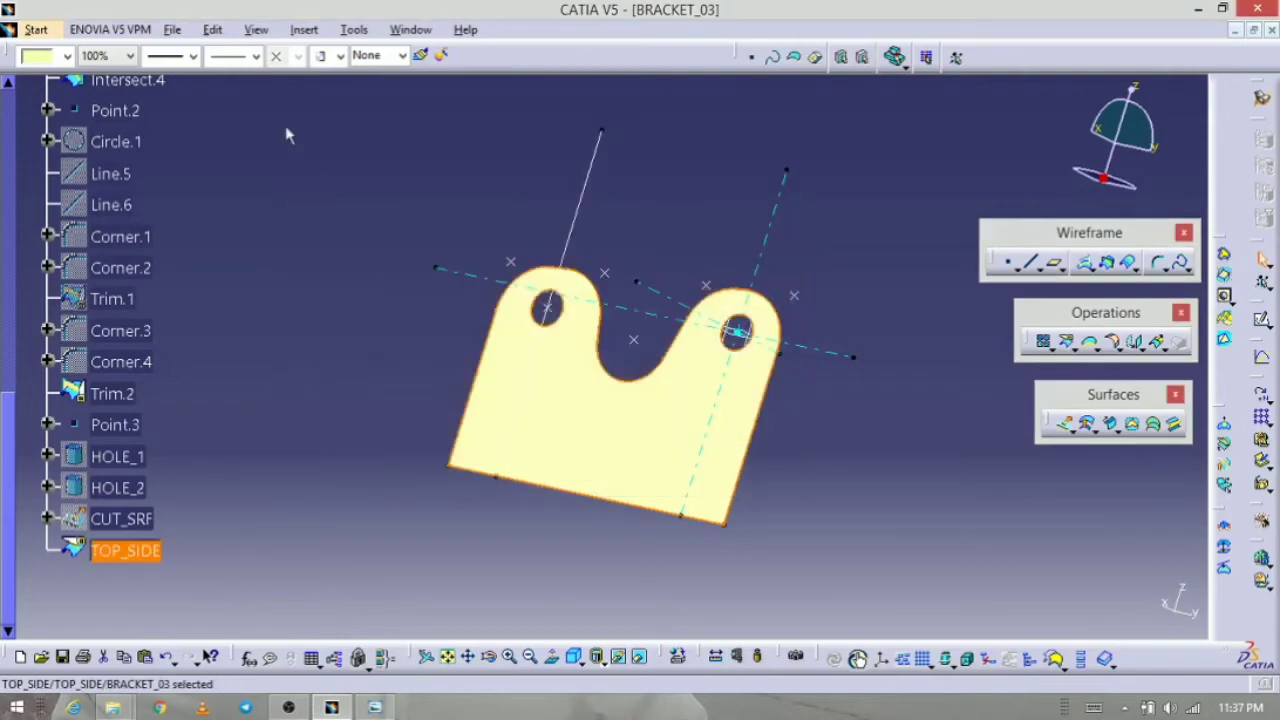
Step: Colour the TOP_SIDE split surface bright green
left_click(67, 56)
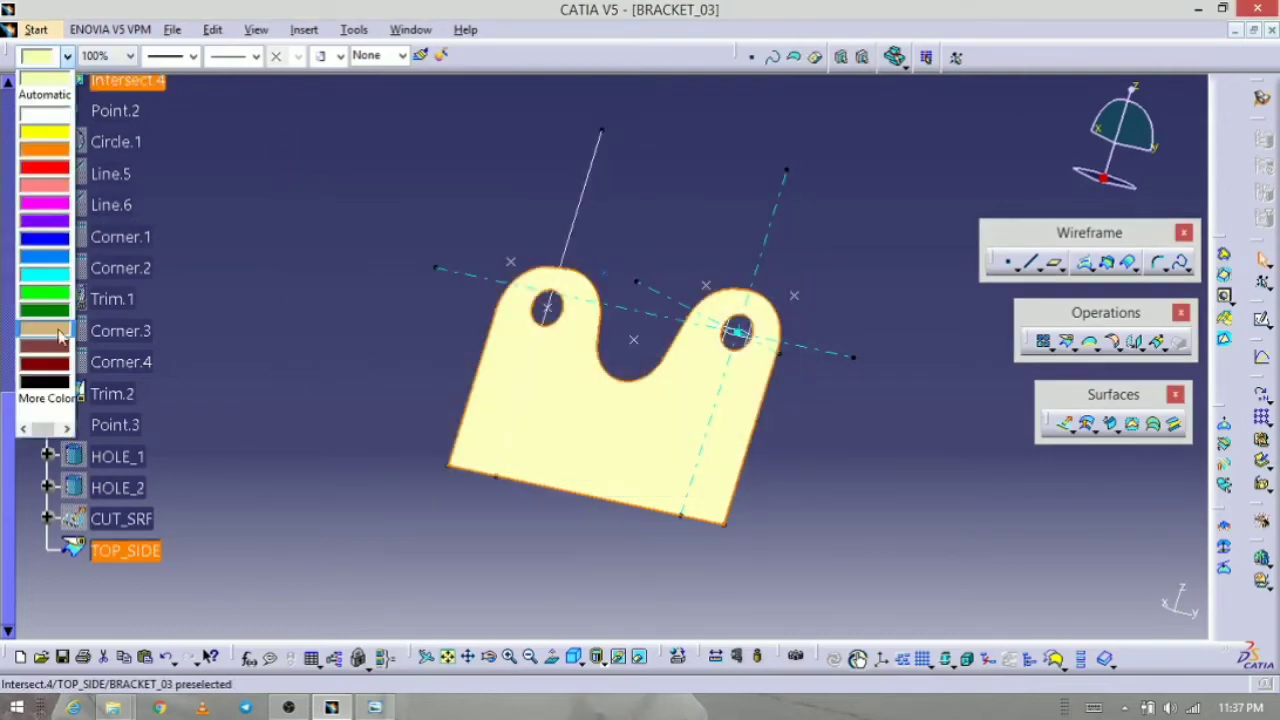
left_click(45, 292)
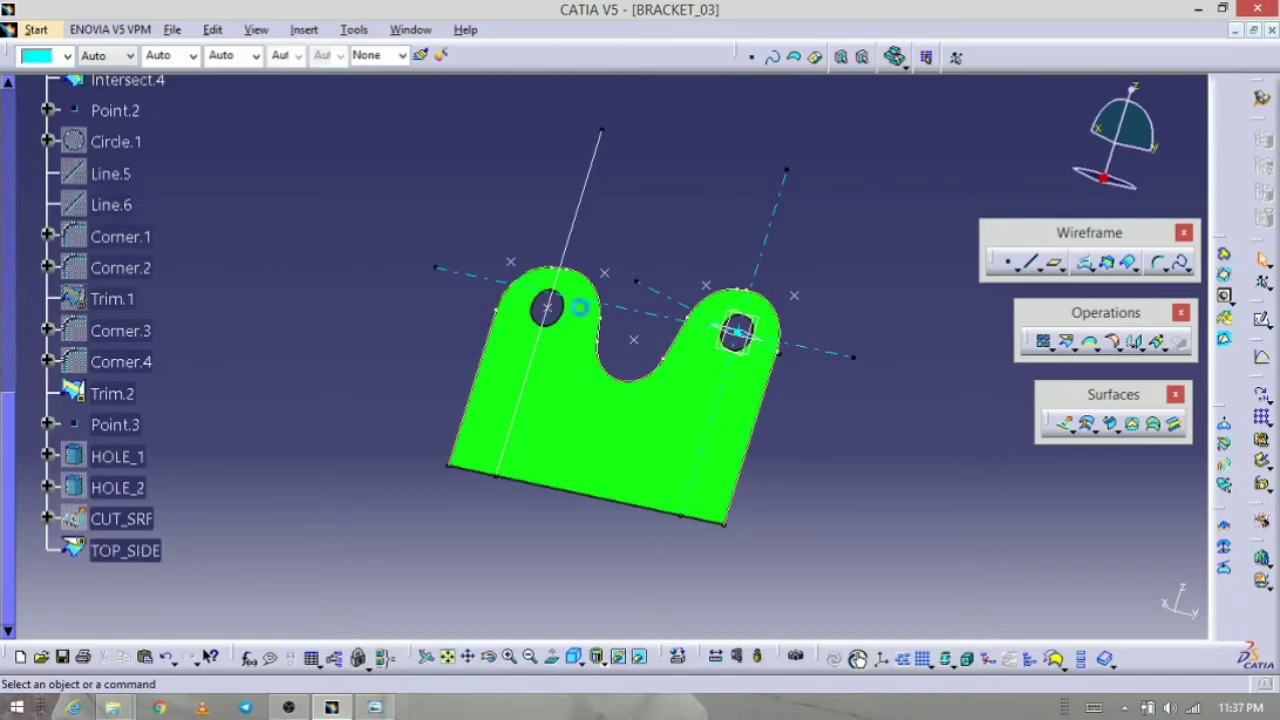
middle_click_drag(648, 374, 560, 440)
middle_click_drag(347, 380, 341, 468)
middle_click_drag(701, 291, 521, 393)
Step: Collapse the TOP_SIDE geometrical set in the specification tree
scroll(497, 352, "up", 5)
scroll(496, 336, "up", 4)
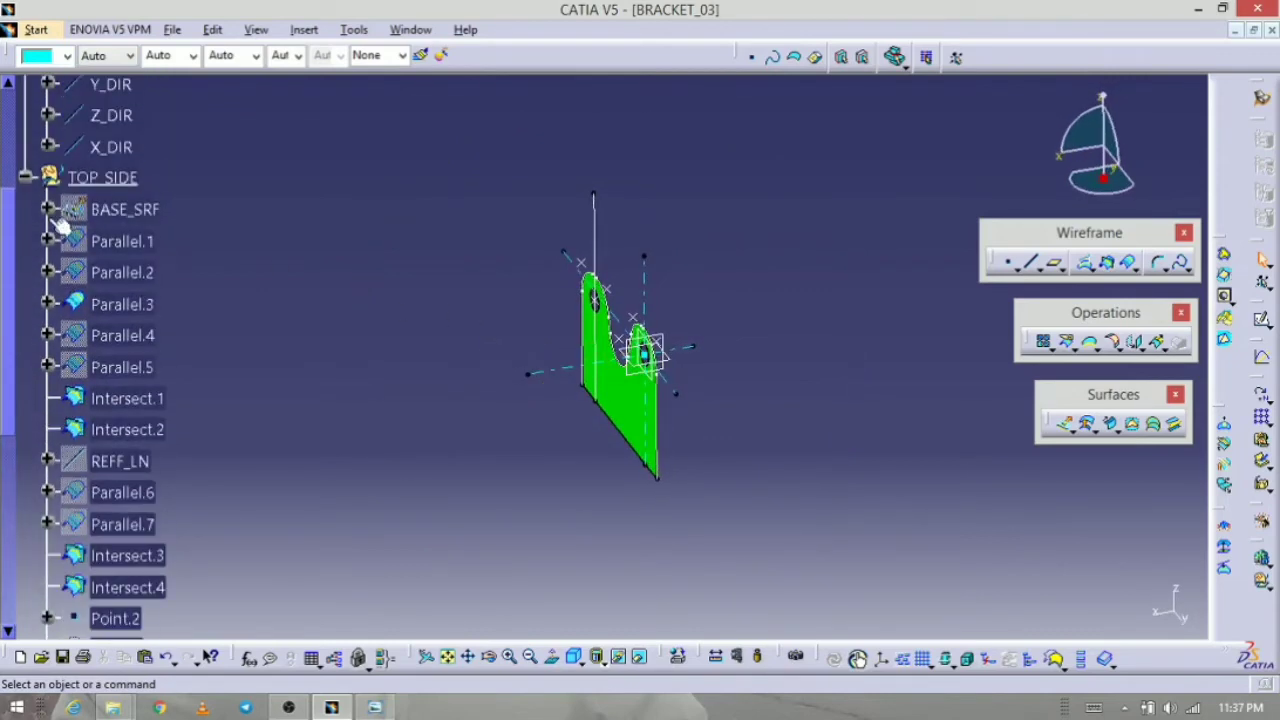
left_click(26, 178)
scroll(567, 410, "up", 5)
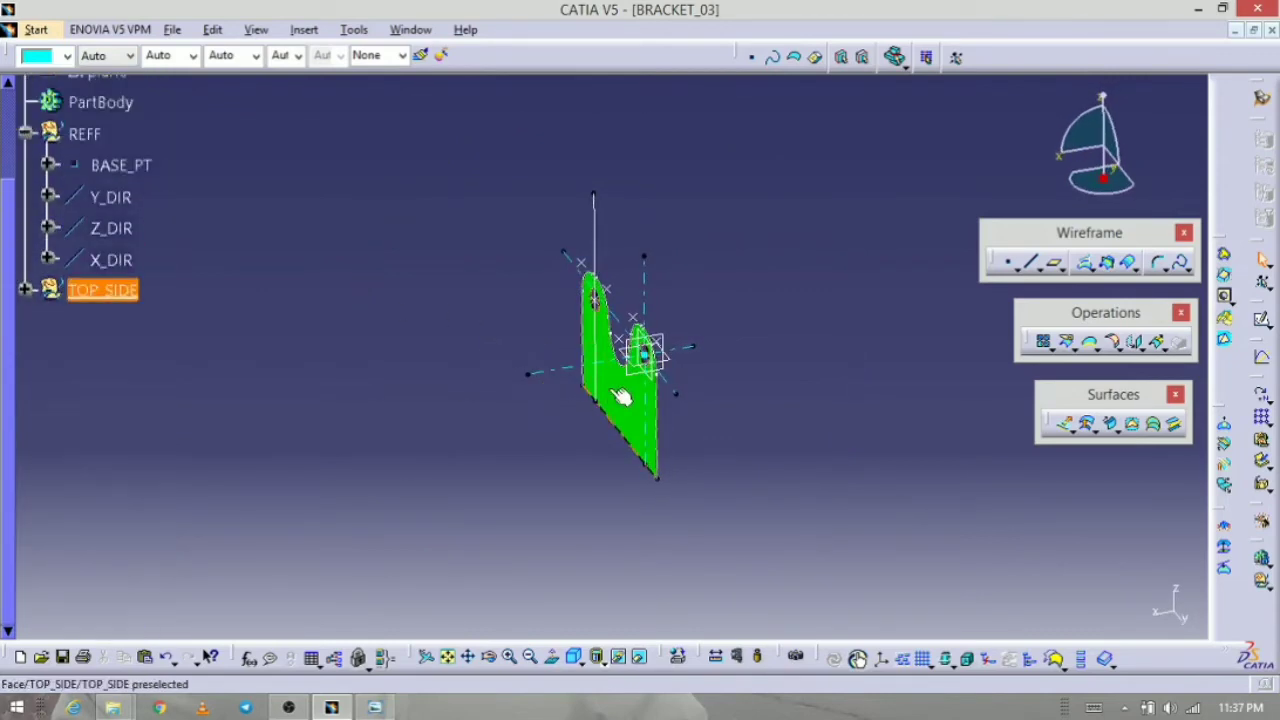
middle_click_drag(620, 402, 575, 410)
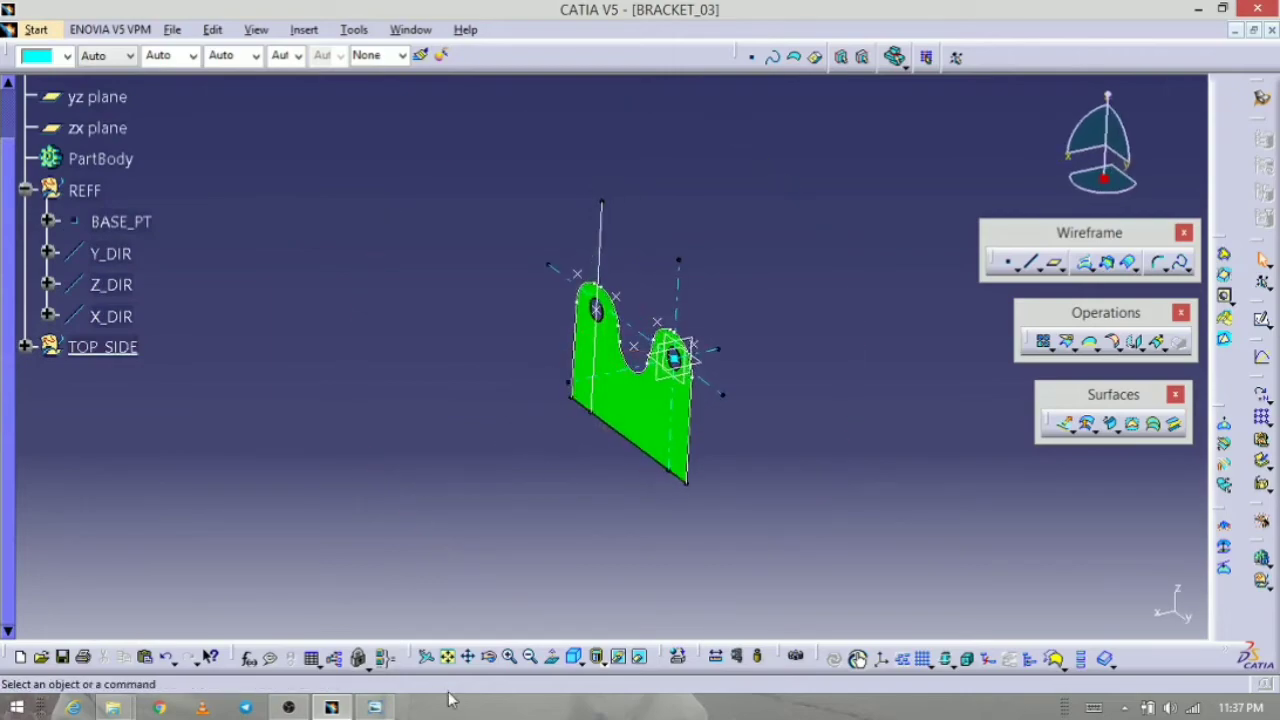
Step: Compare the flange views in the SURFACING_BRACKET_3.jpg drawing in Windows Photo Viewer with the CATIA model's orientation
left_click(377, 708)
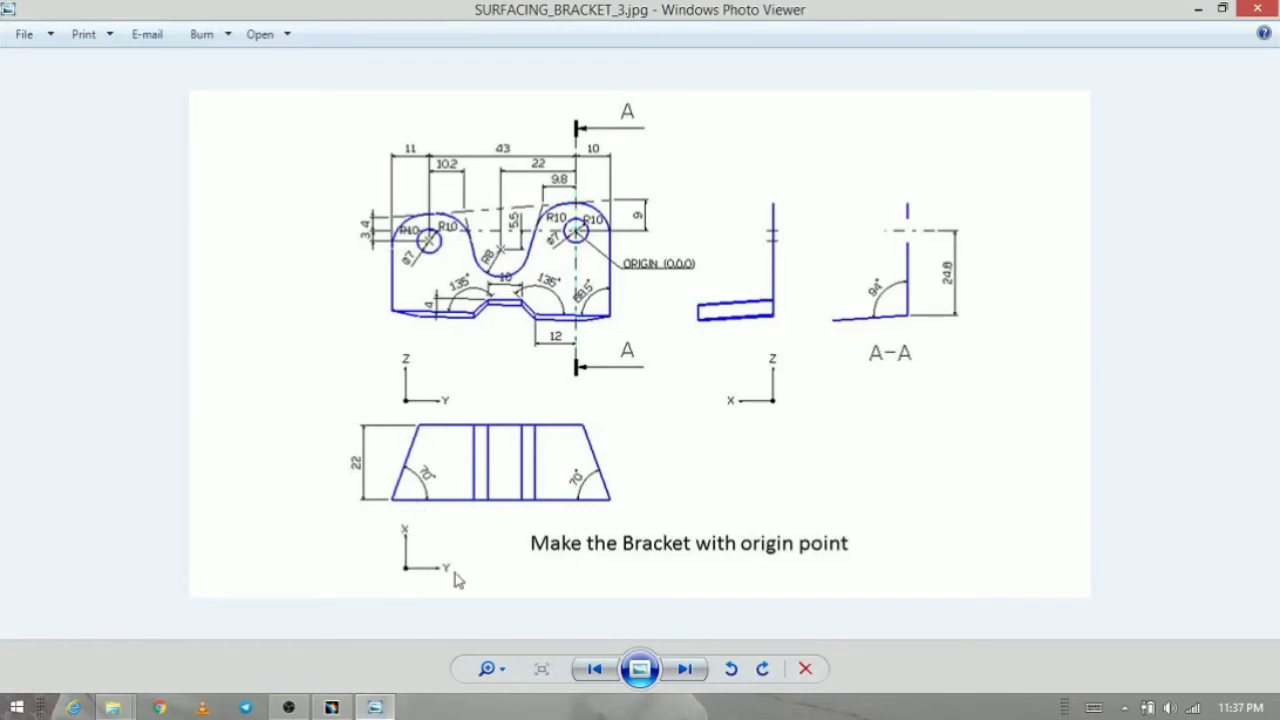
left_click(374, 708)
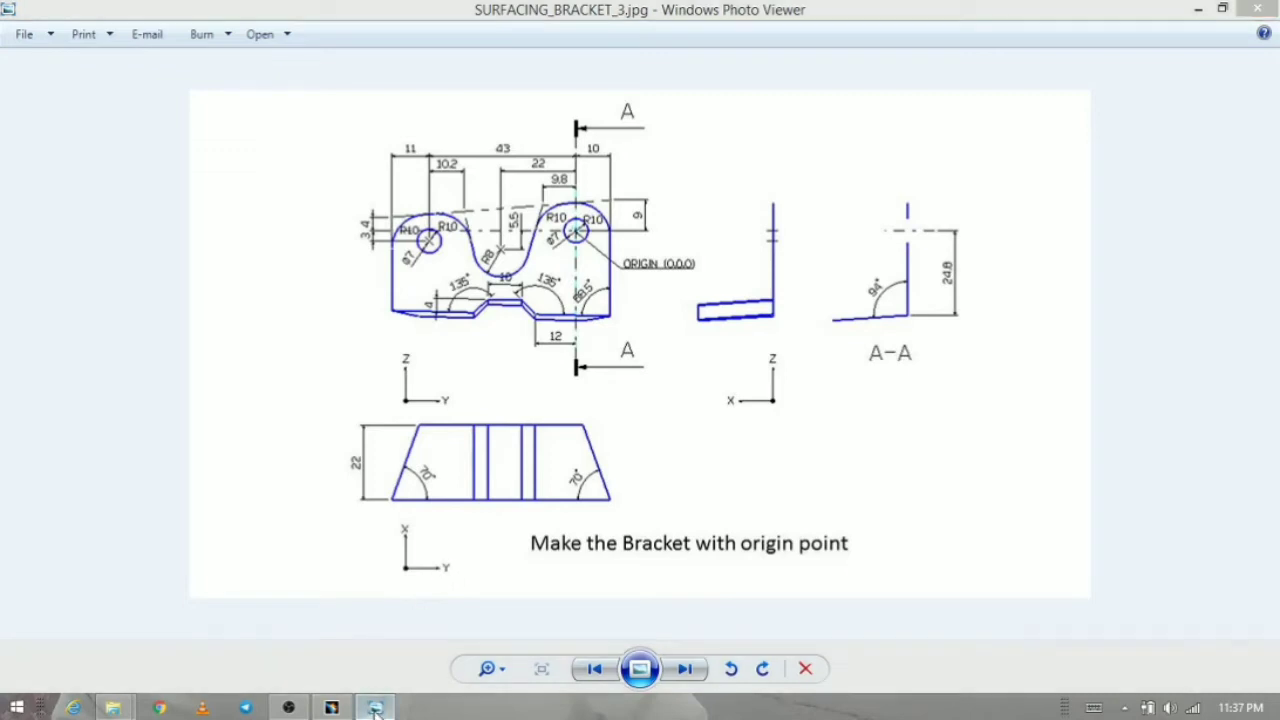
left_click_drag(1120, 200, 1127, 104)
left_click(1125, 103)
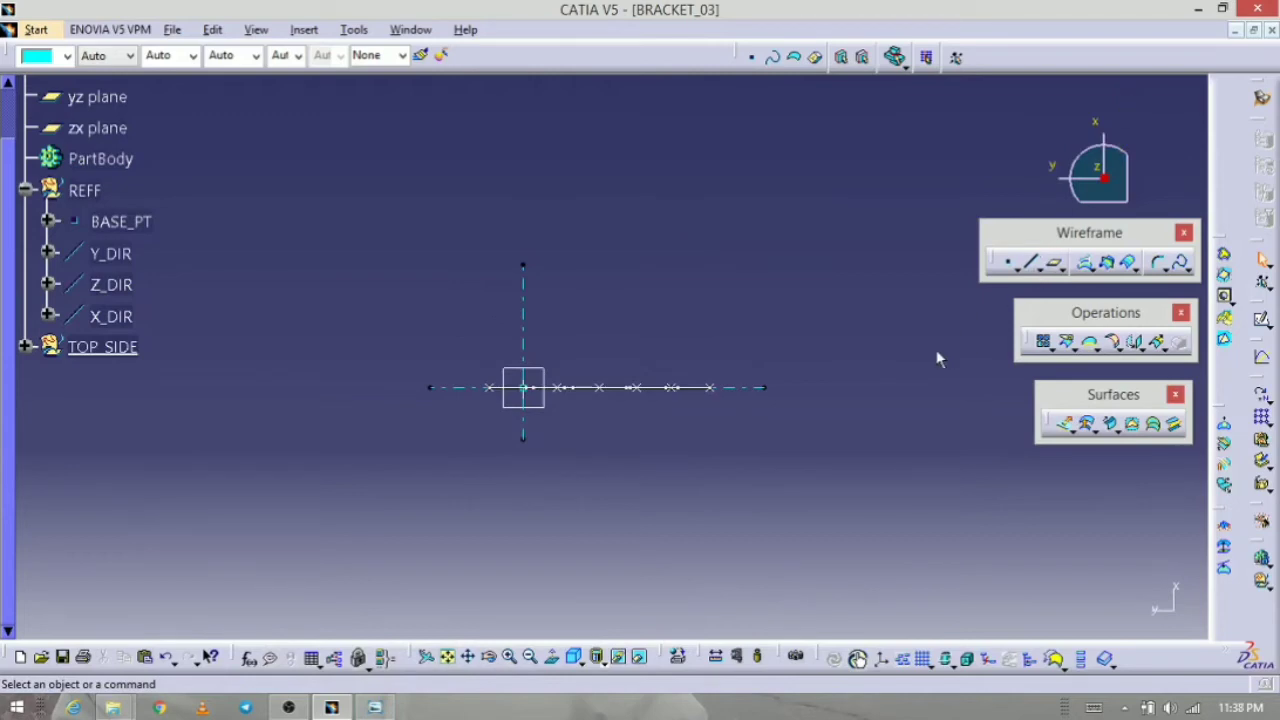
left_click(1099, 174)
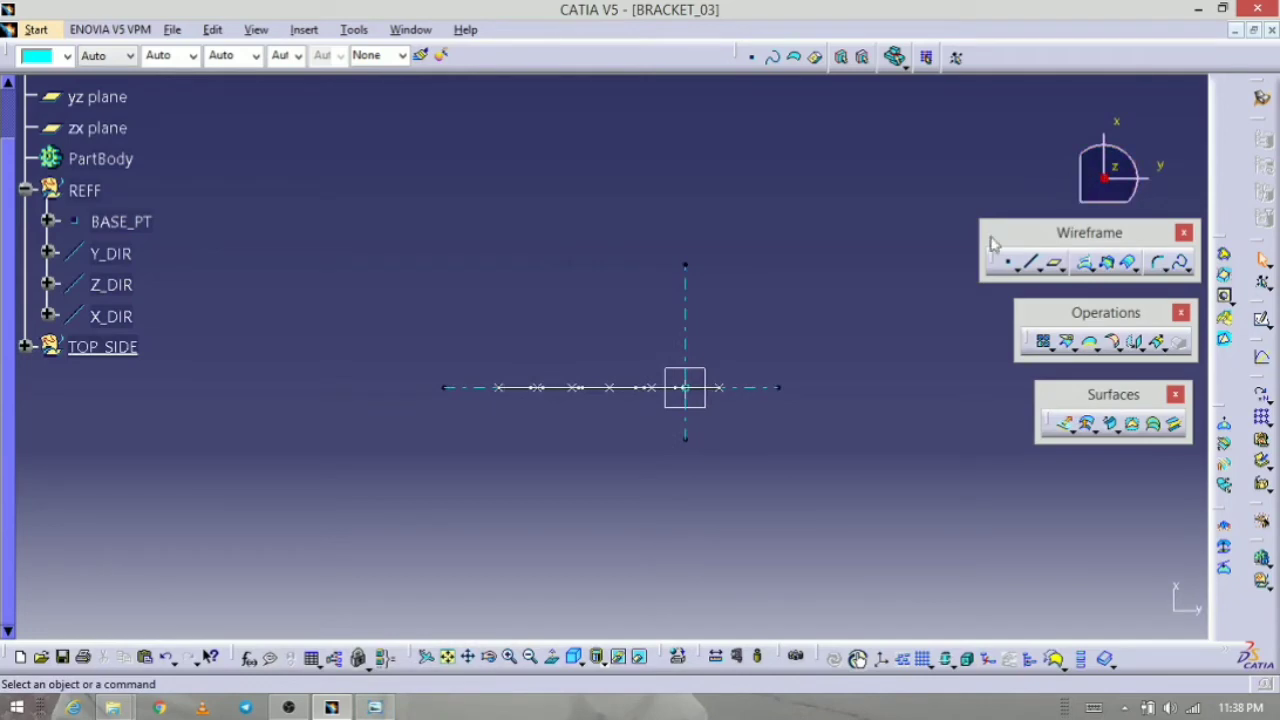
left_click(375, 707)
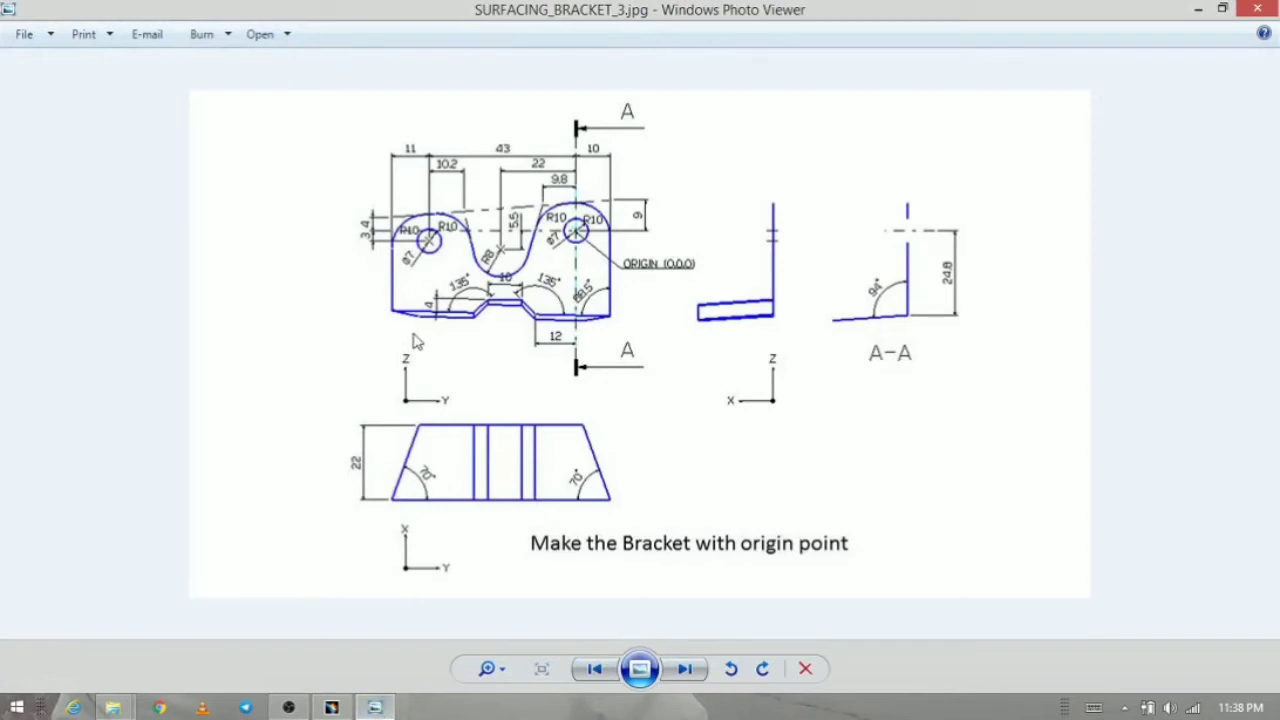
left_click(378, 704)
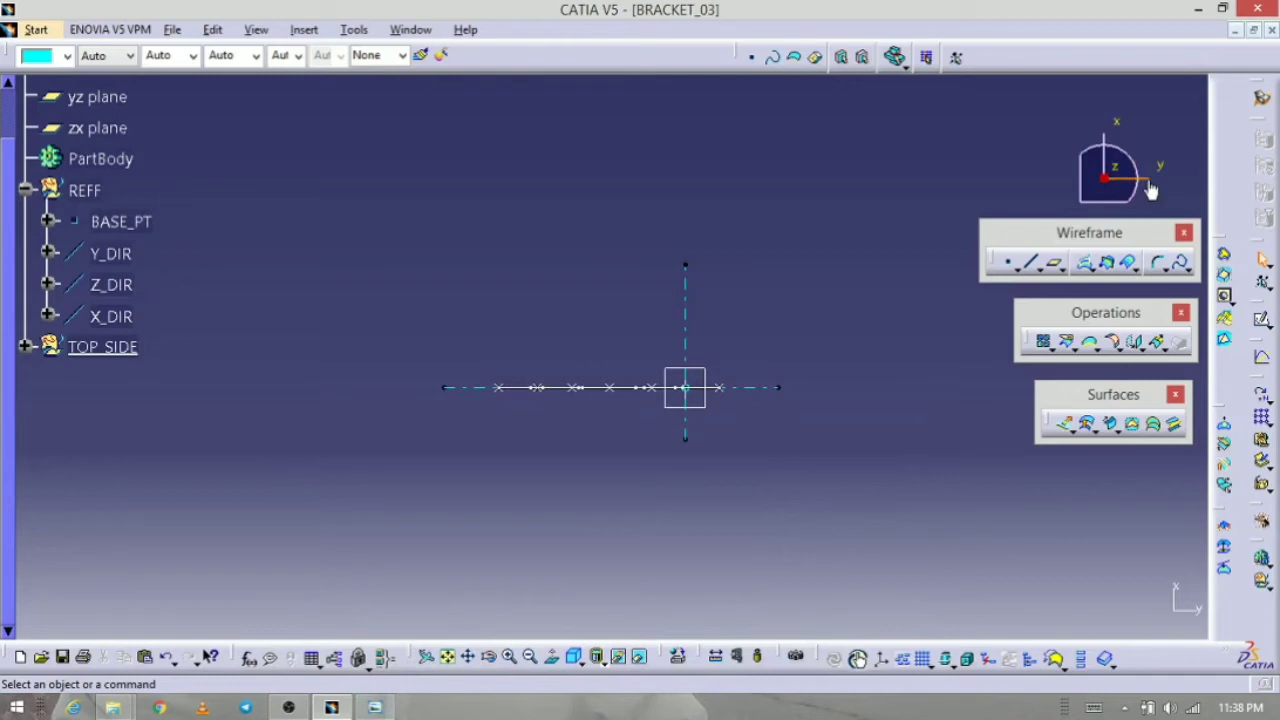
left_click(573, 657)
middle_click_drag(585, 438, 451, 437)
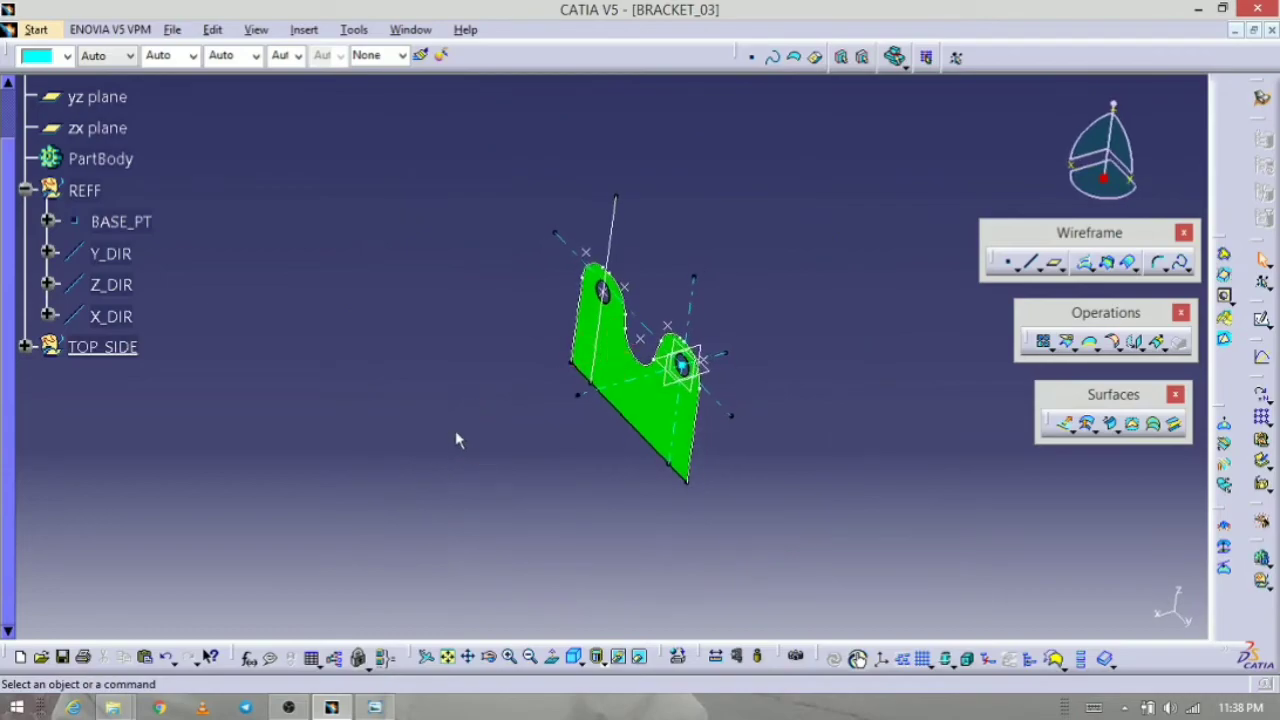
left_click(378, 708)
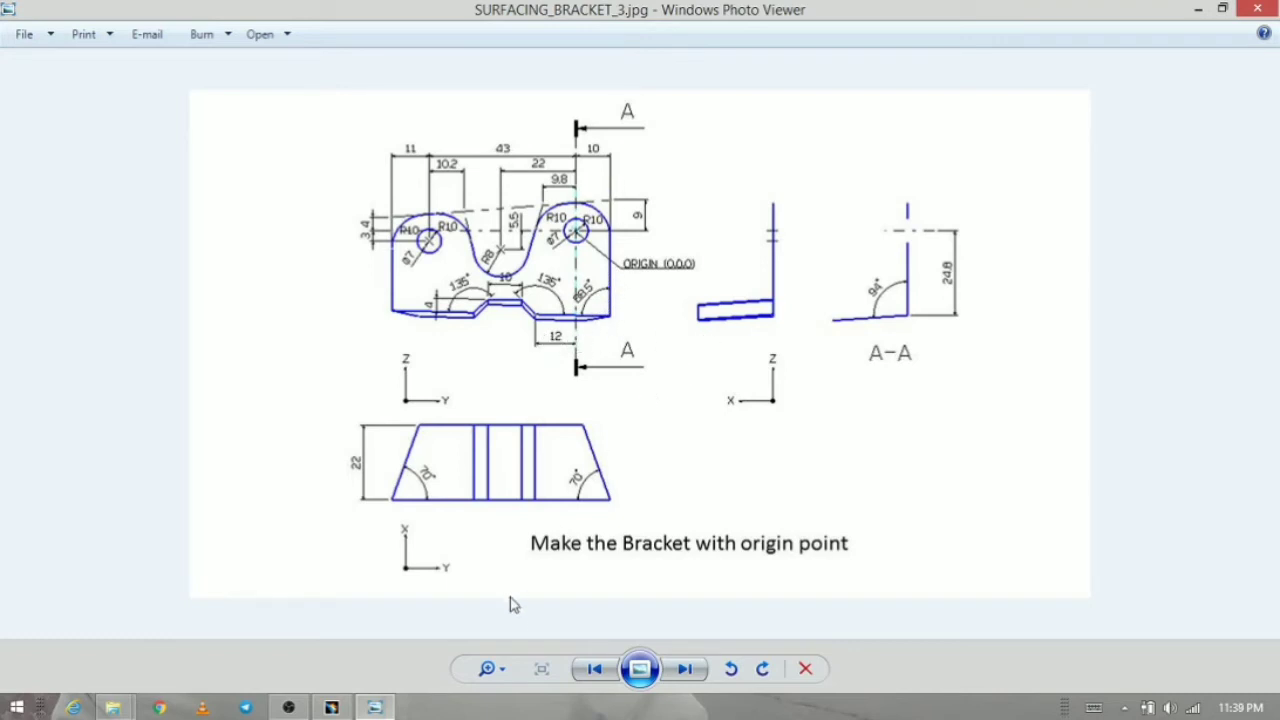
left_click(378, 708)
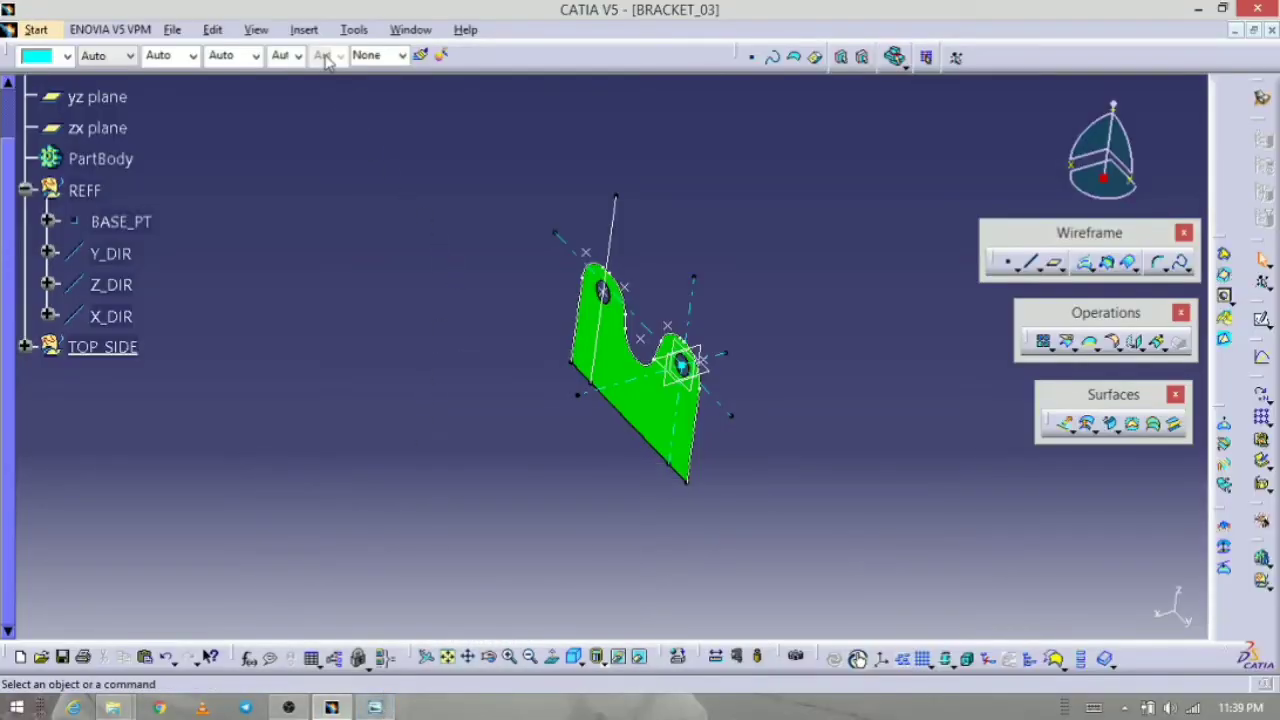
Step: Insert a geometrical set named FR_SIDE under BRACKET_03
left_click(313, 32)
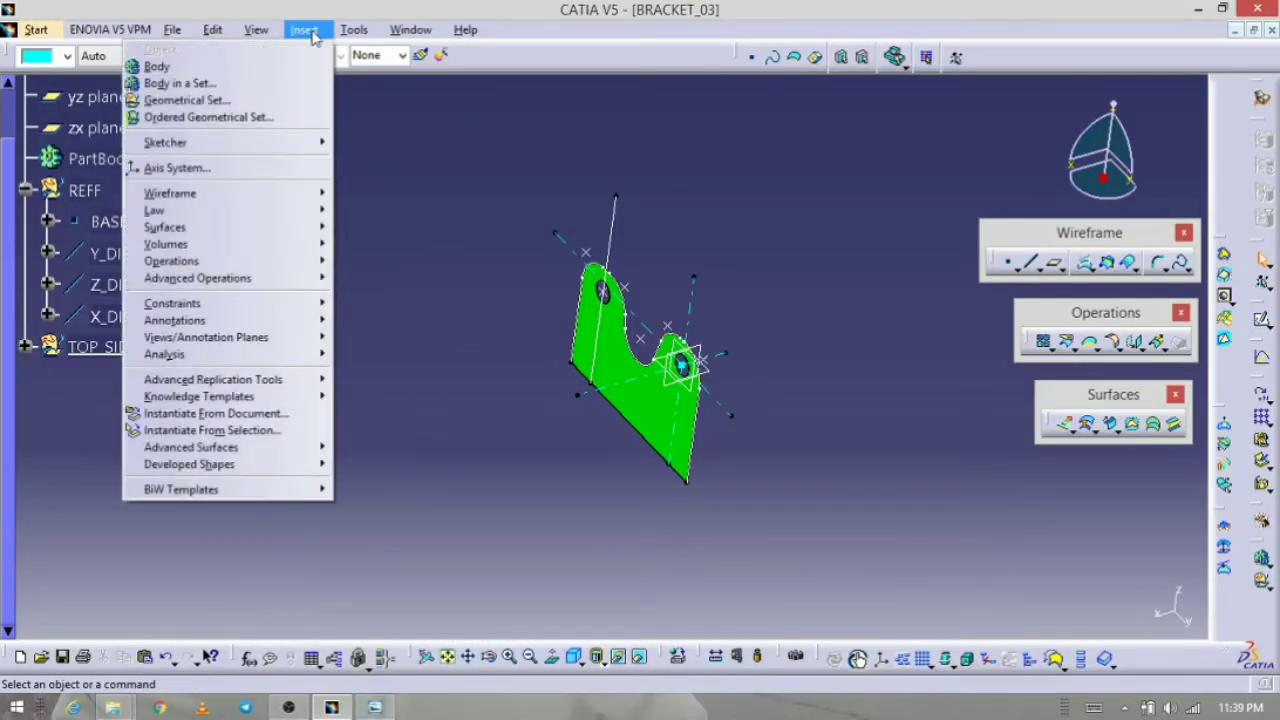
left_click(260, 99)
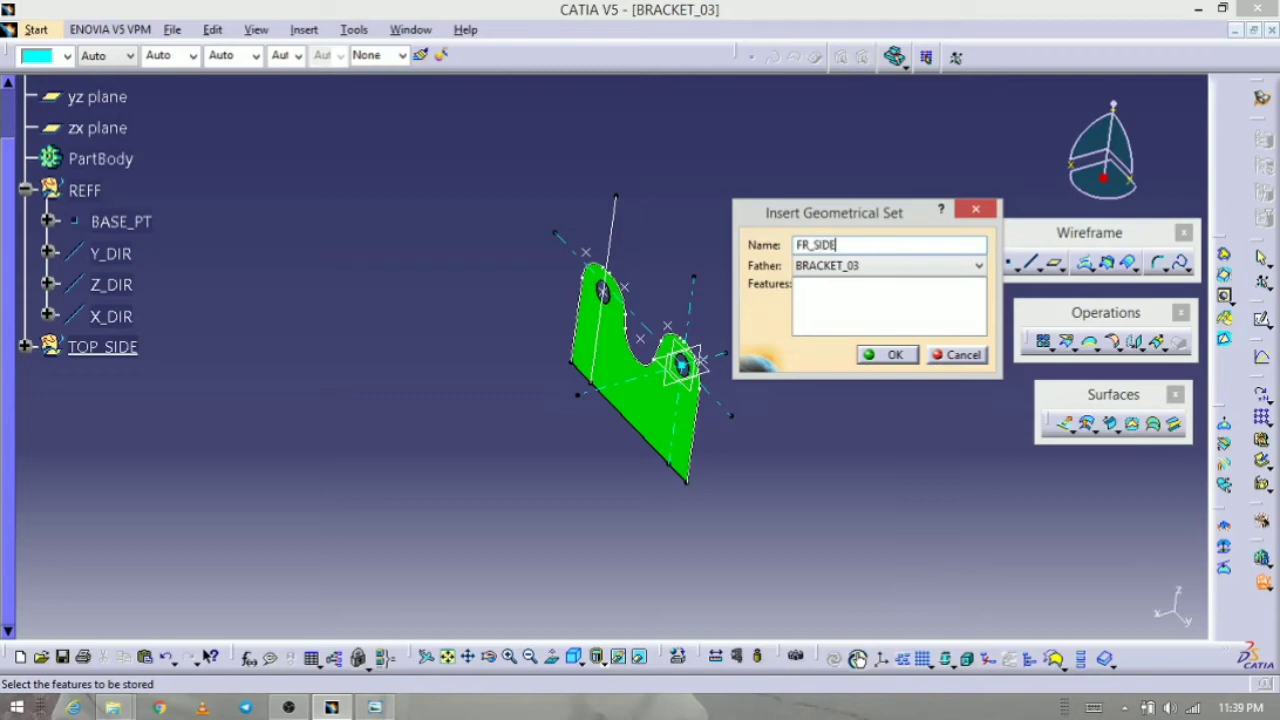
key("Return")
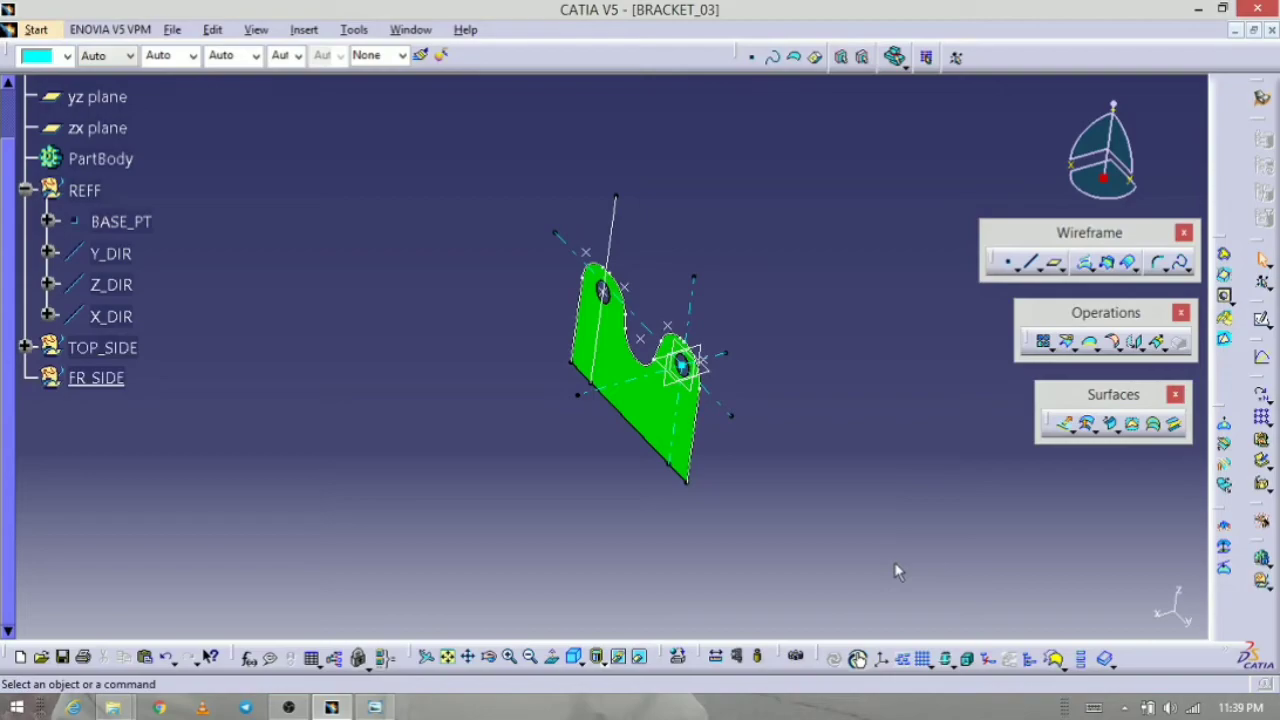
Step: Consult the bracket drawing, and set up a point on the Z_DIR line with BASE_PT as its reference point
left_click(375, 707)
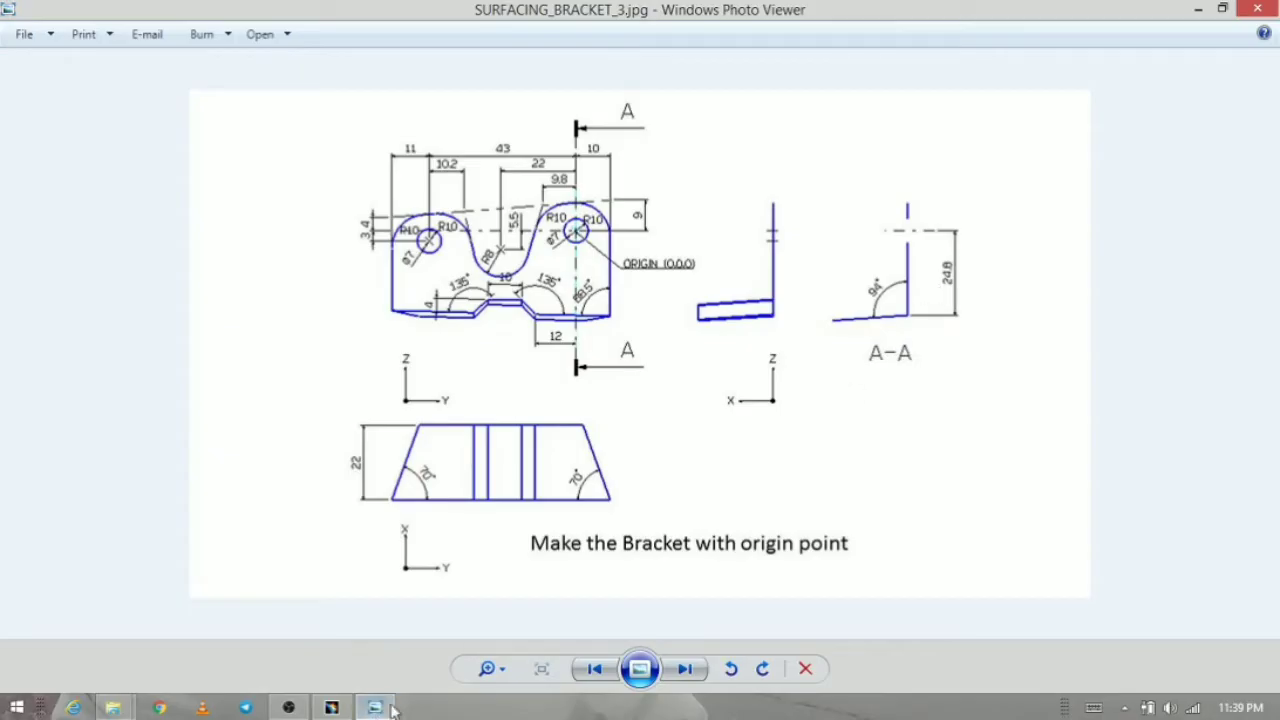
left_click(390, 707)
middle_click_drag(617, 429, 543, 486)
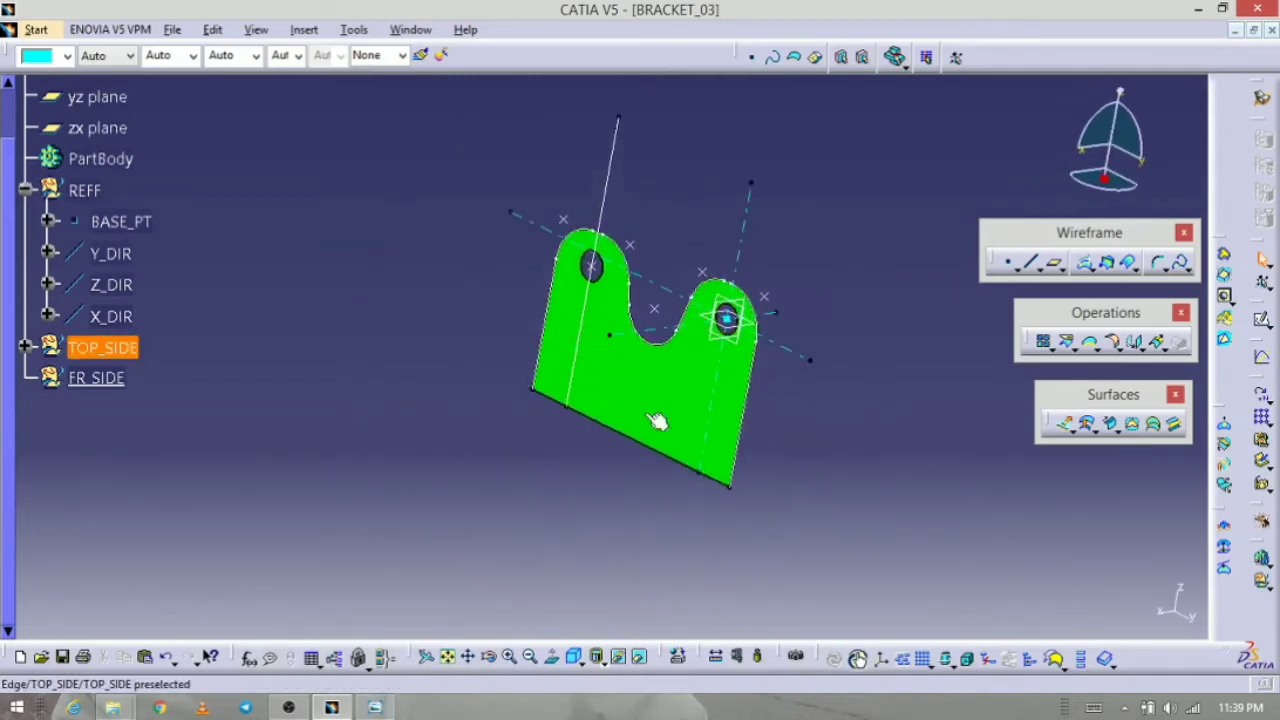
middle_click_drag(656, 421, 850, 470)
left_click(1008, 263)
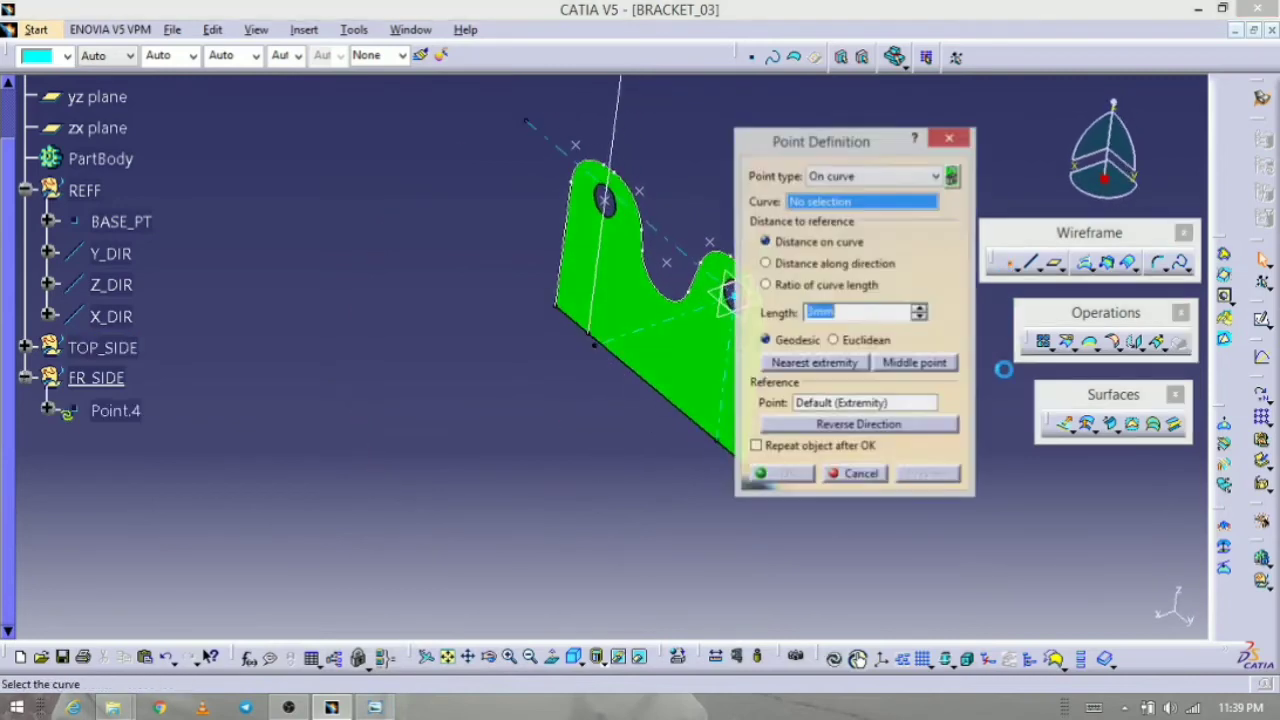
middle_click_drag(553, 497, 444, 526)
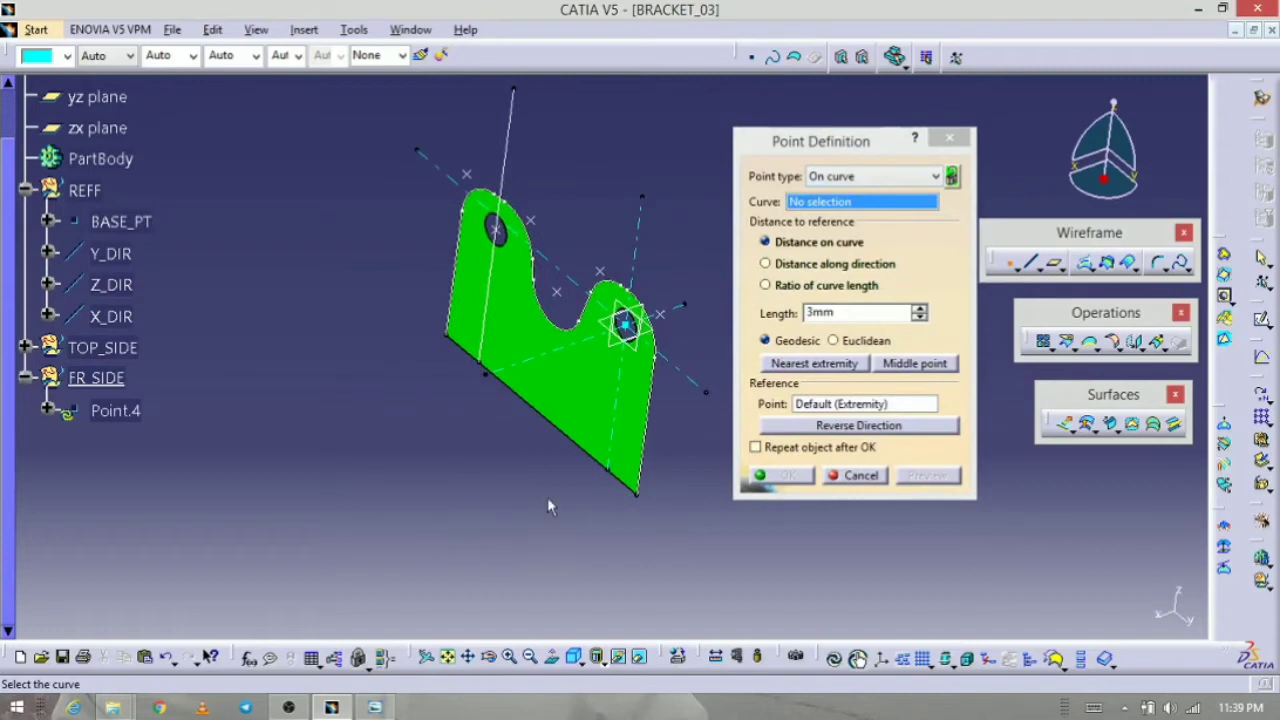
left_click(613, 440)
middle_click_drag(633, 513, 518, 532)
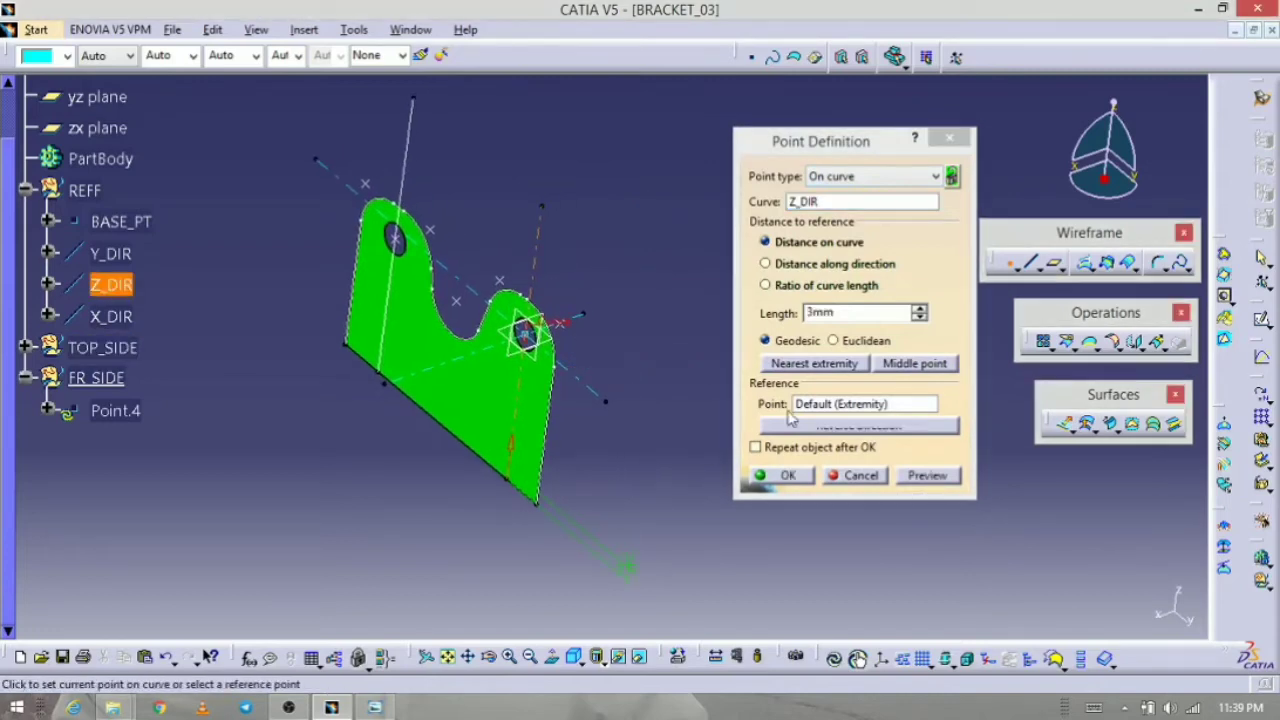
left_click(820, 403)
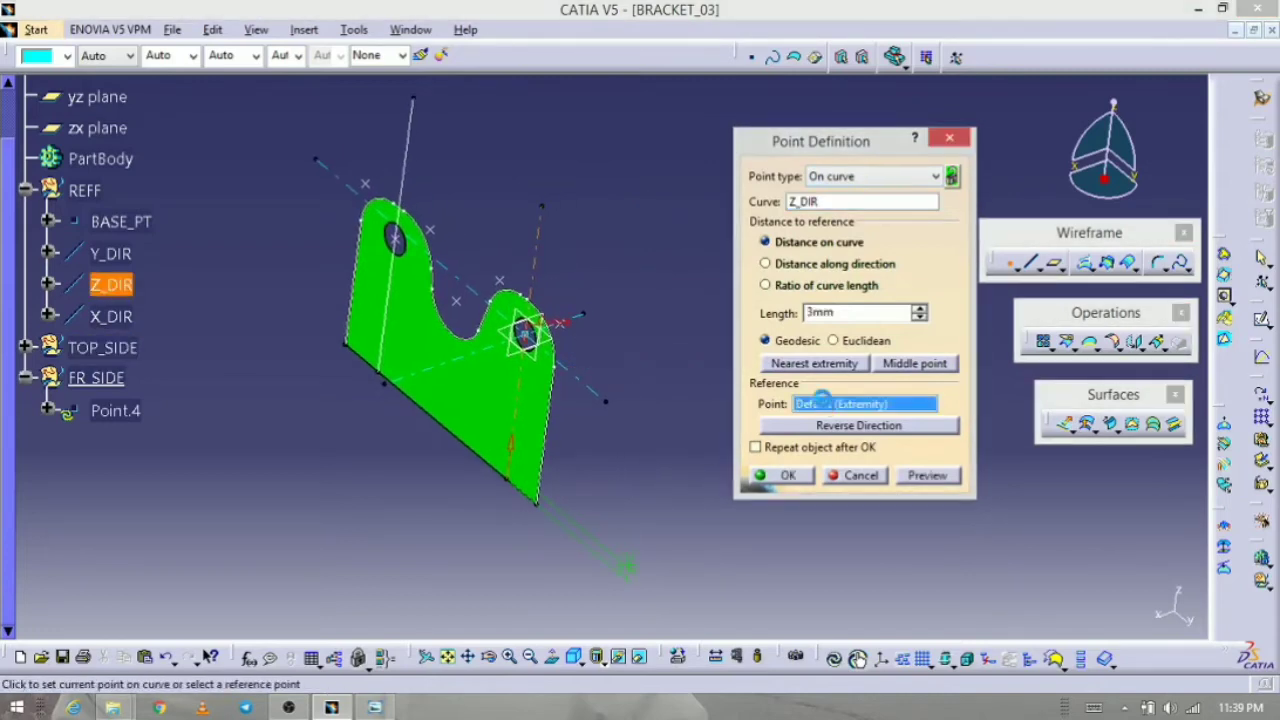
left_click(528, 335)
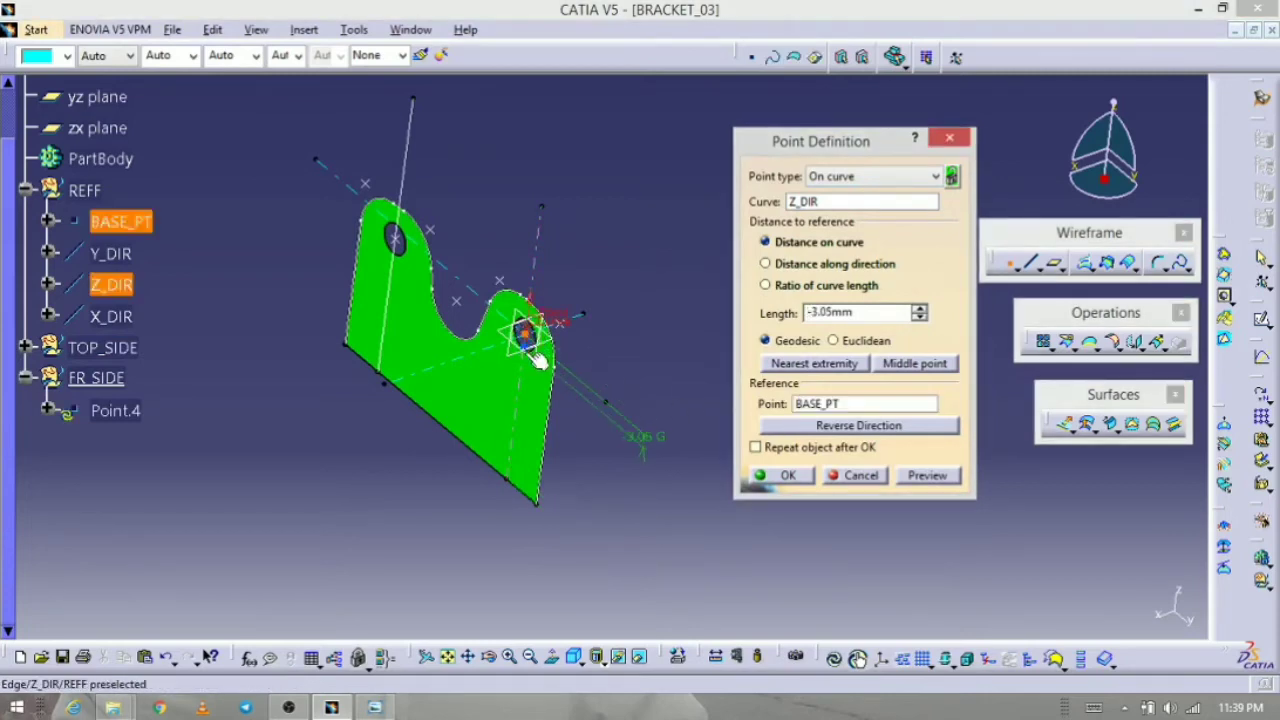
Step: Reverse the point's direction along Z_DIR and create it at a length of 24.8 mm from BASE_PT
left_click(860, 426)
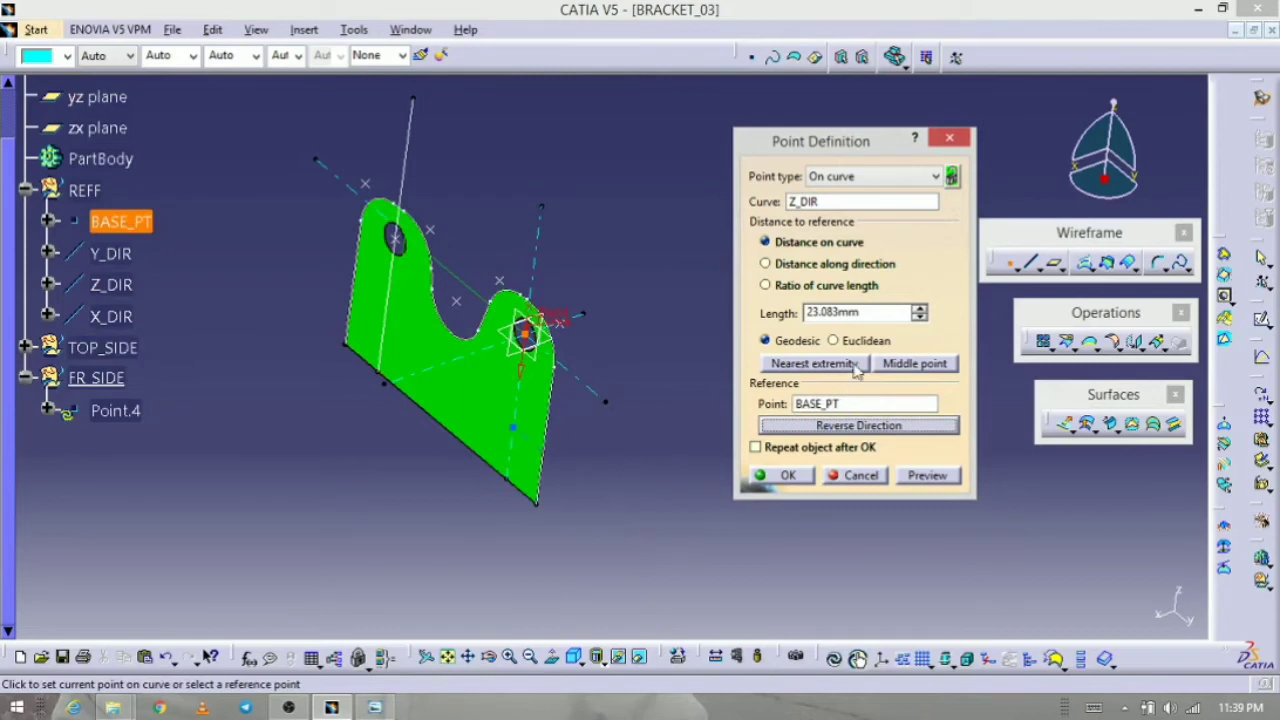
left_click_drag(861, 313, 717, 310)
type("24.8")
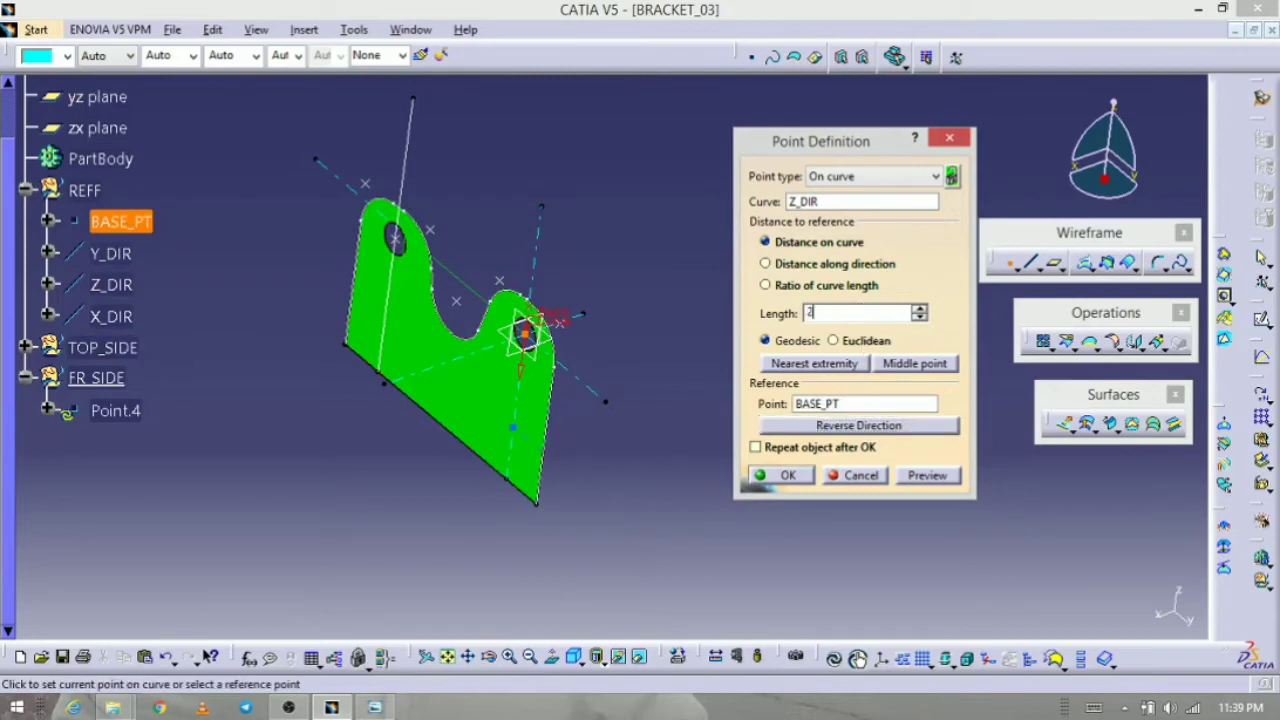
left_click(926, 476)
left_click(790, 476)
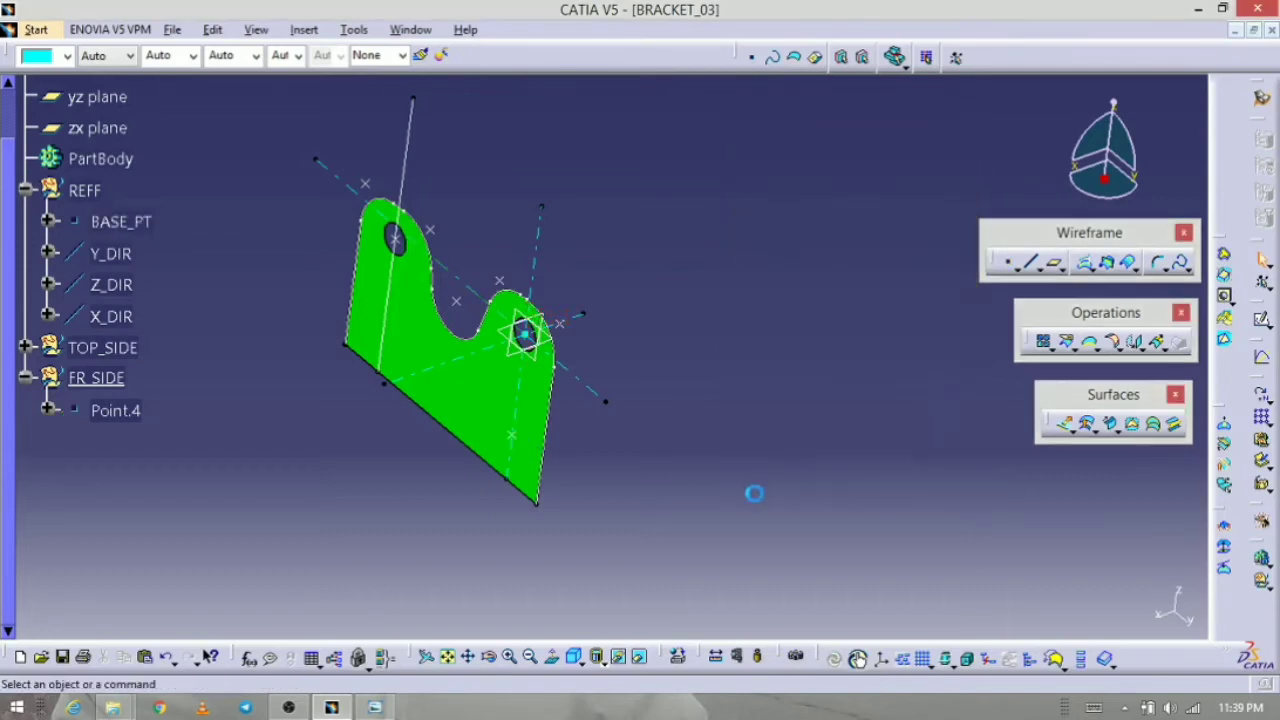
Step: Rename the new point in FR_SIDE as 24.8MM
middle_click_drag(754, 491, 785, 495)
left_click(140, 412)
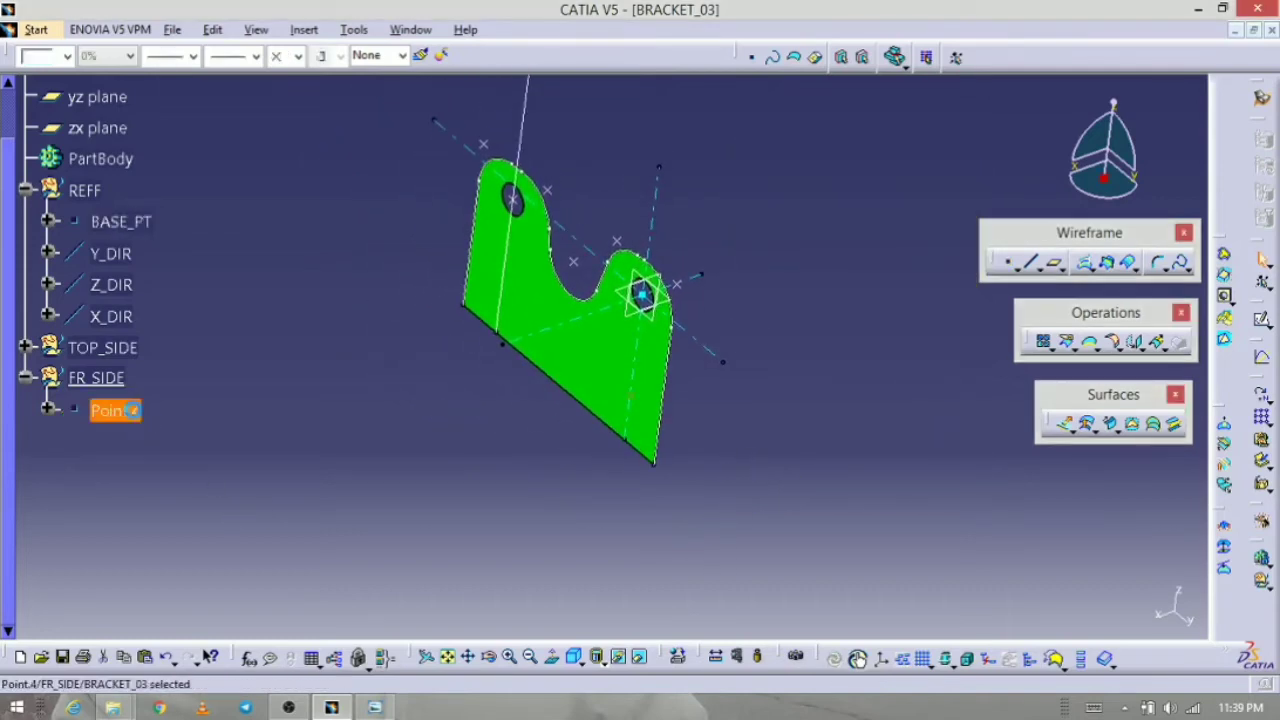
key("alt+Return")
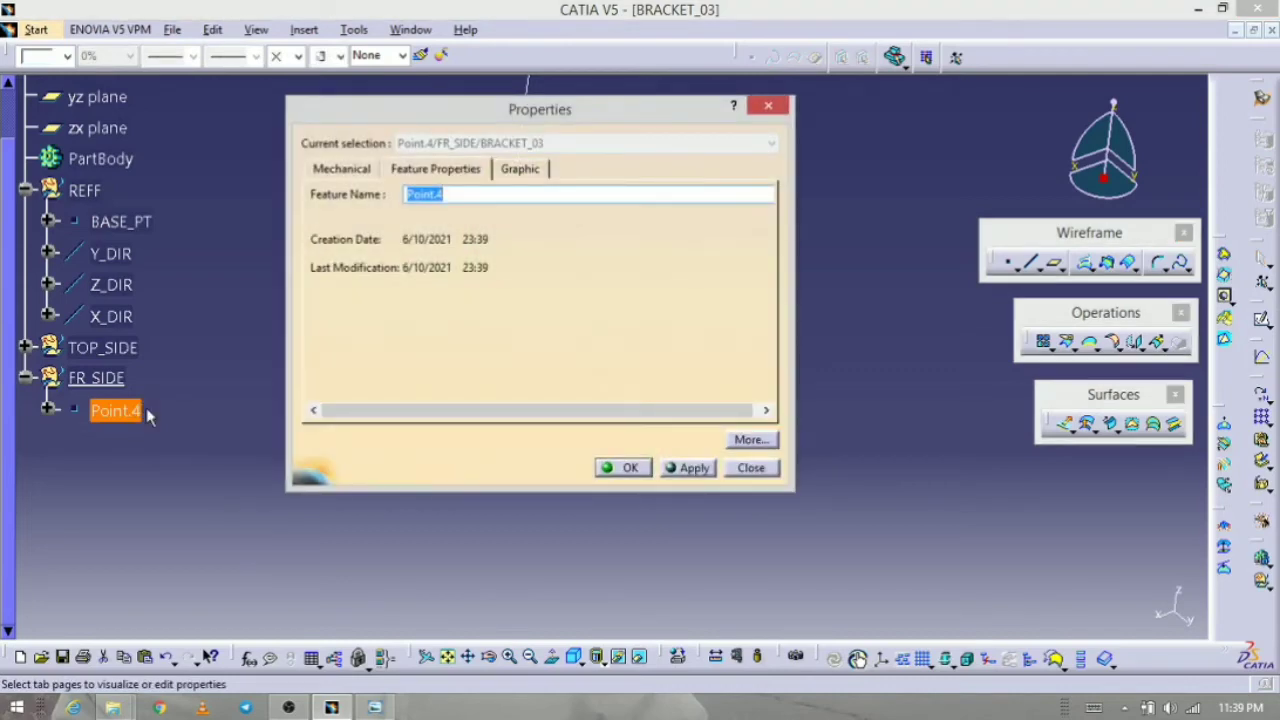
type("24.8MM")
key("Return")
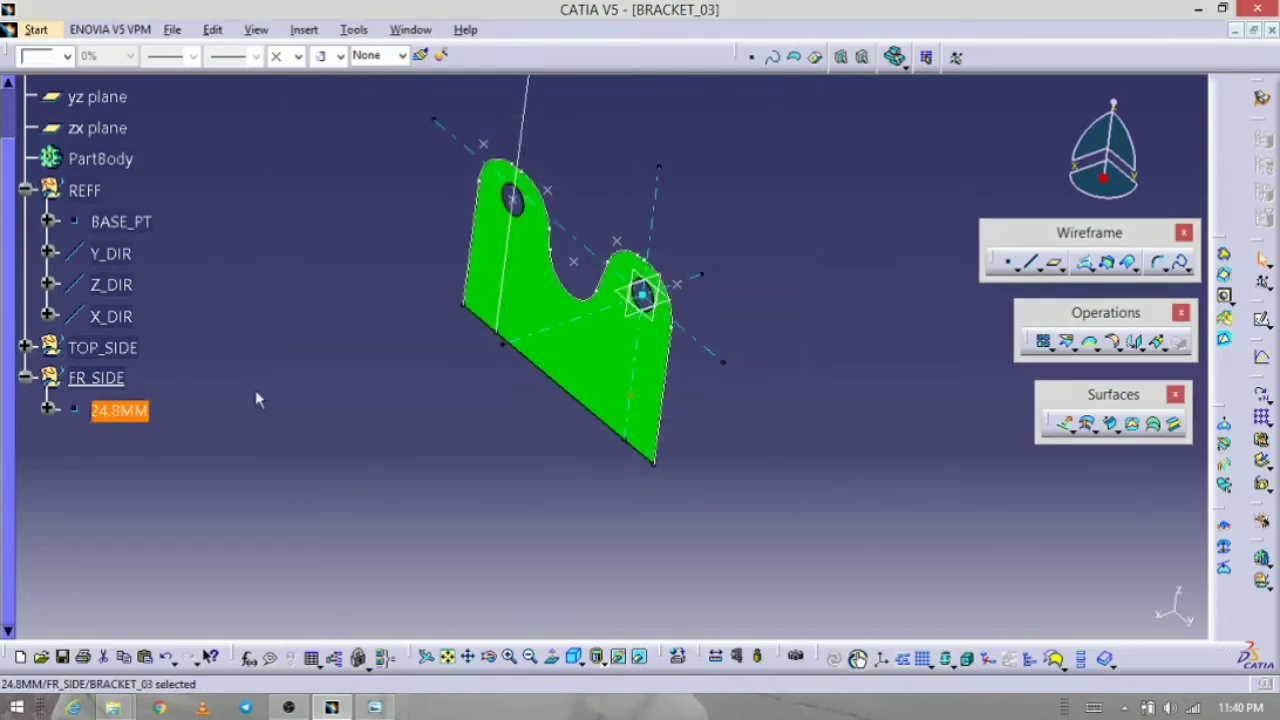
Step: Change the 24.8MM point's symbol to a filled square
left_click(67, 56)
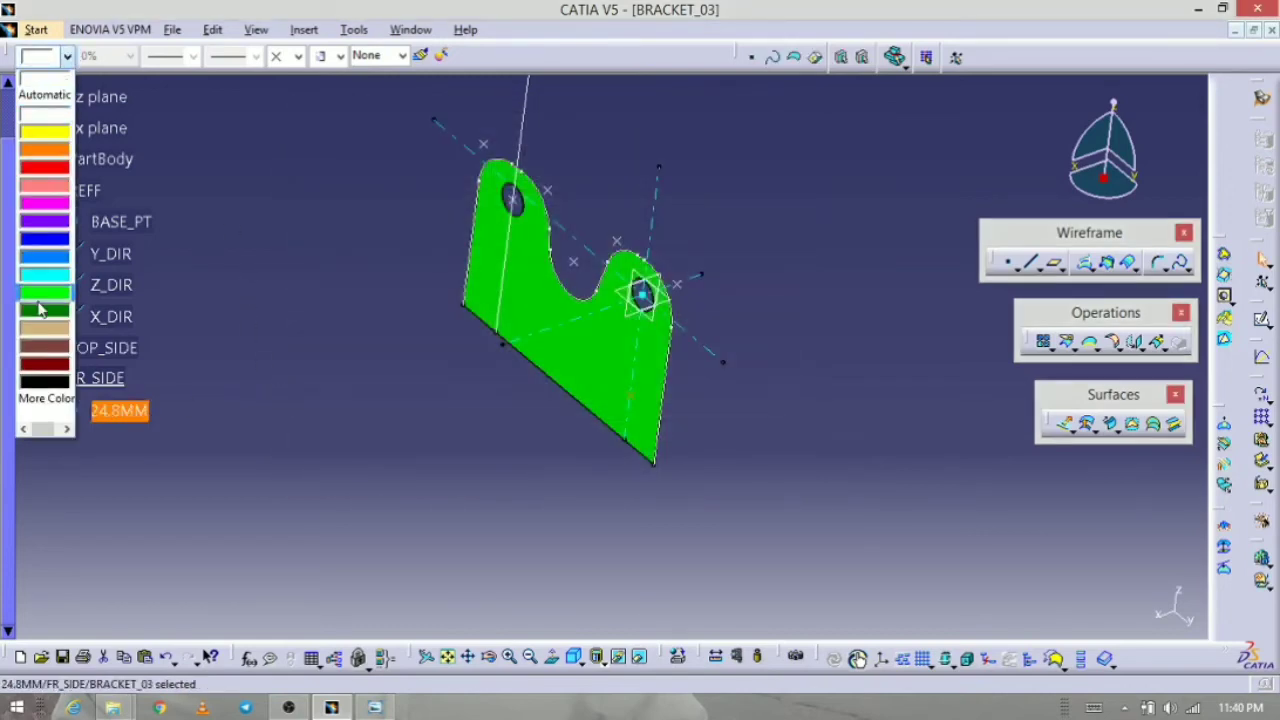
left_click(297, 60)
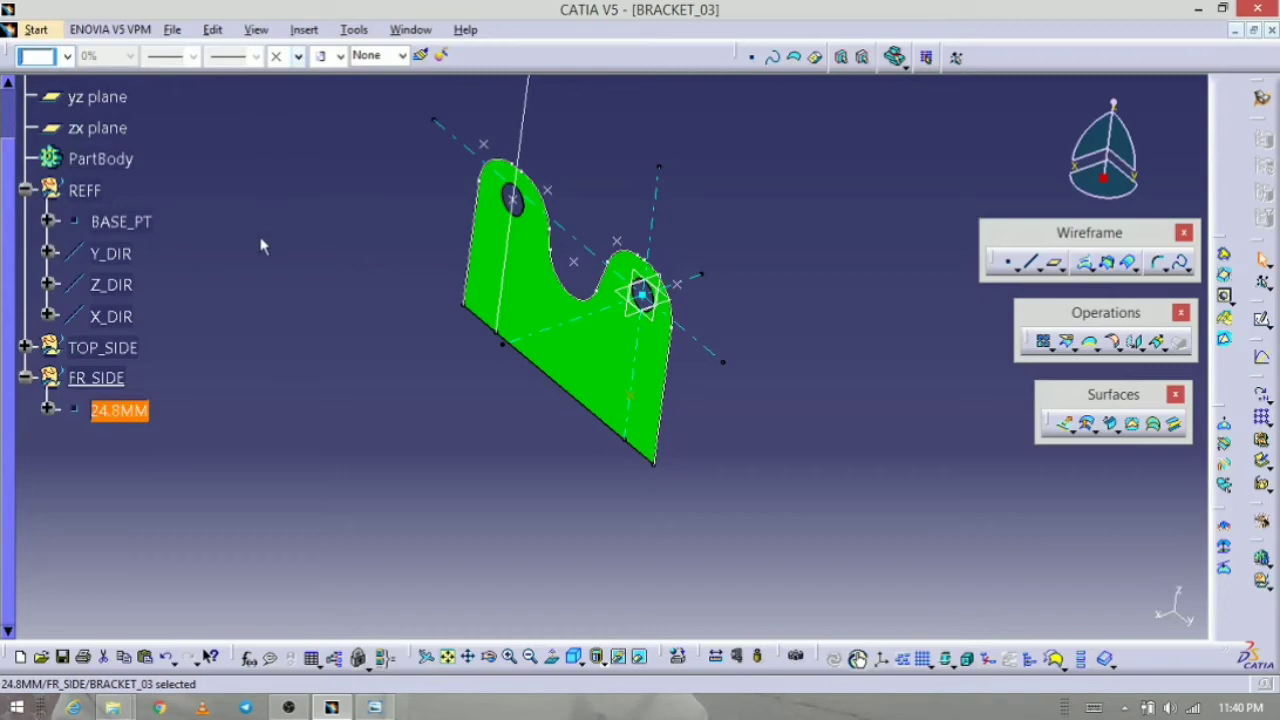
left_click(297, 56)
left_click(298, 228)
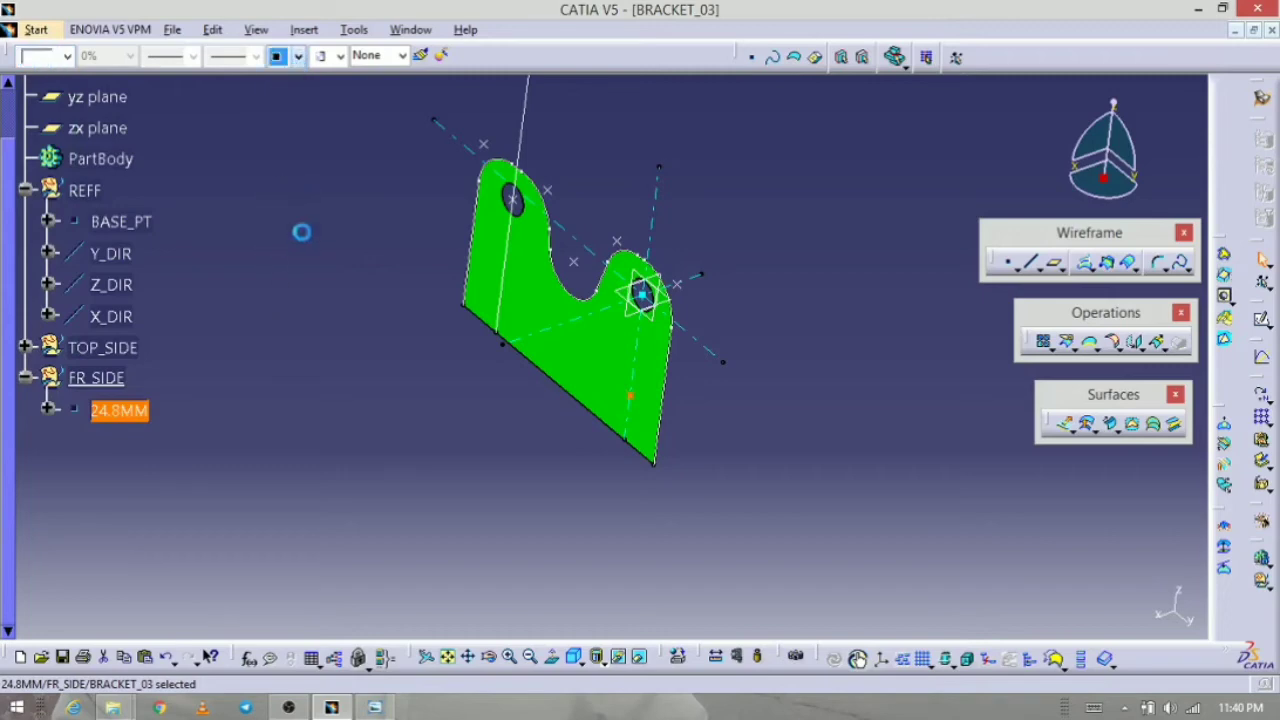
left_click(538, 514)
Step: Consult the bracket drawing, and set up an Angle/Normal to curve line through the 24.8MM point with Z_DIR as its curve
middle_click_drag(623, 534, 527, 490)
middle_click_drag(364, 522, 372, 568)
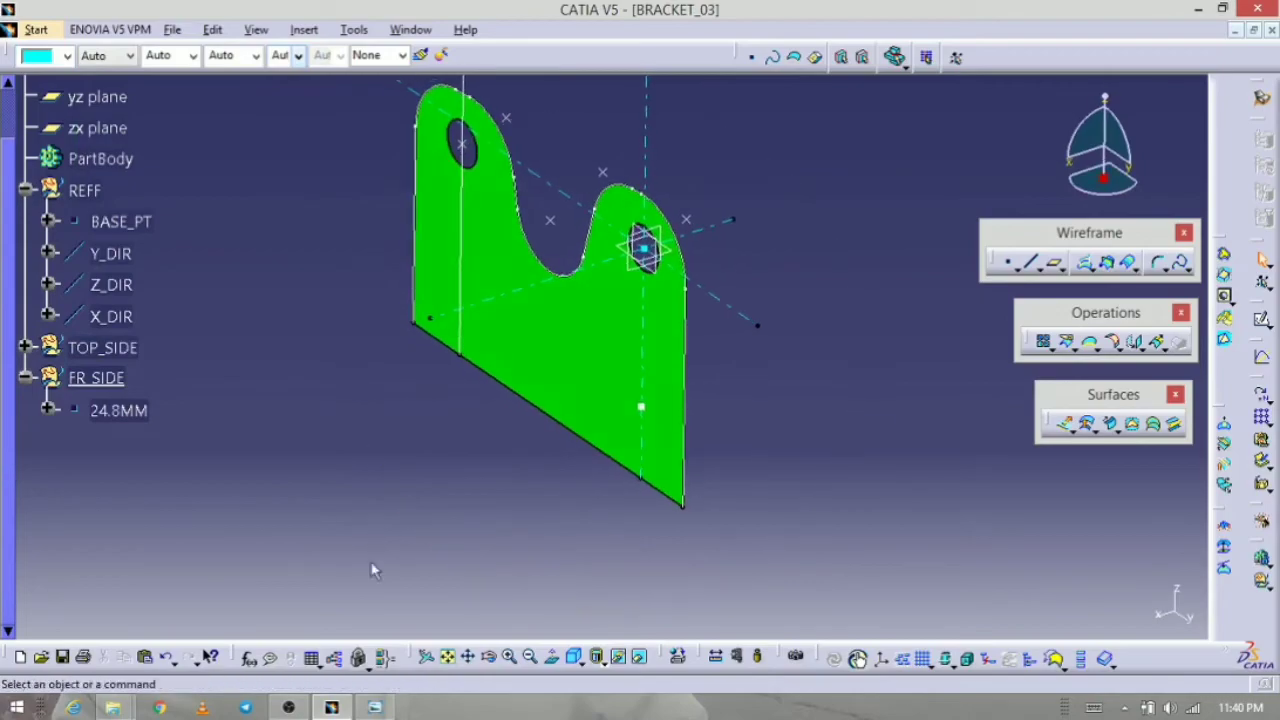
left_click(374, 707)
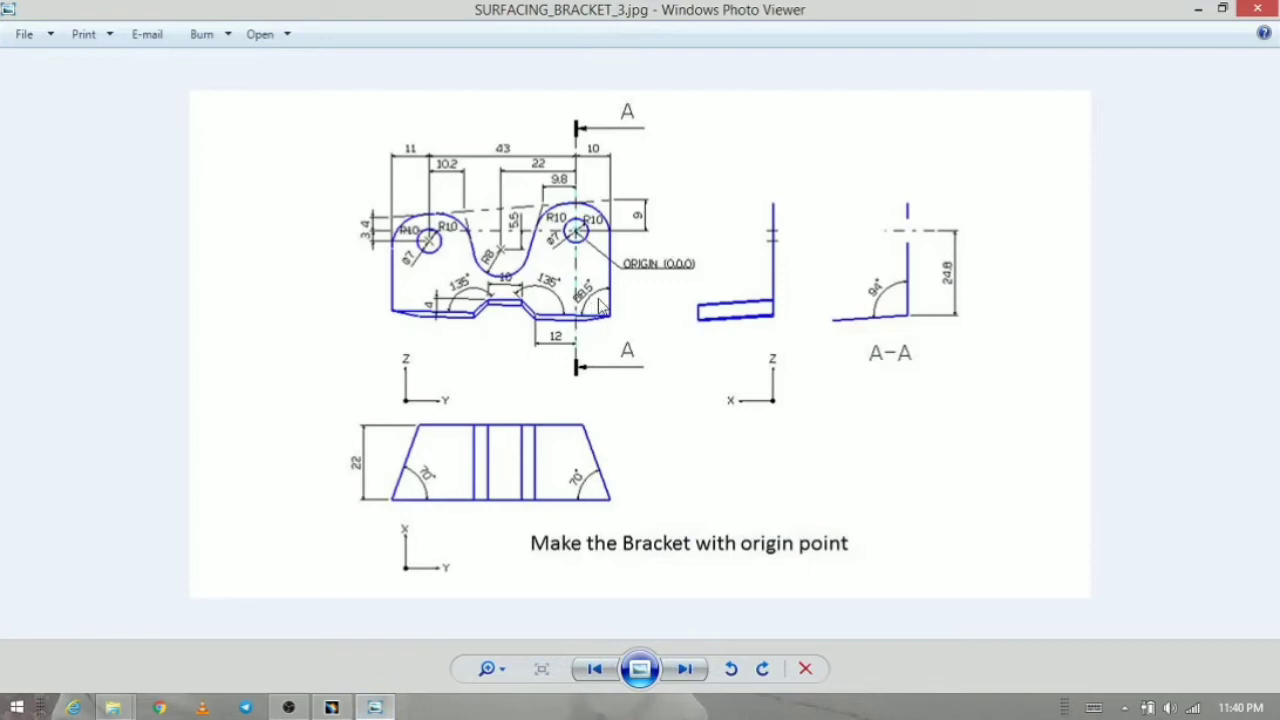
left_click(370, 708)
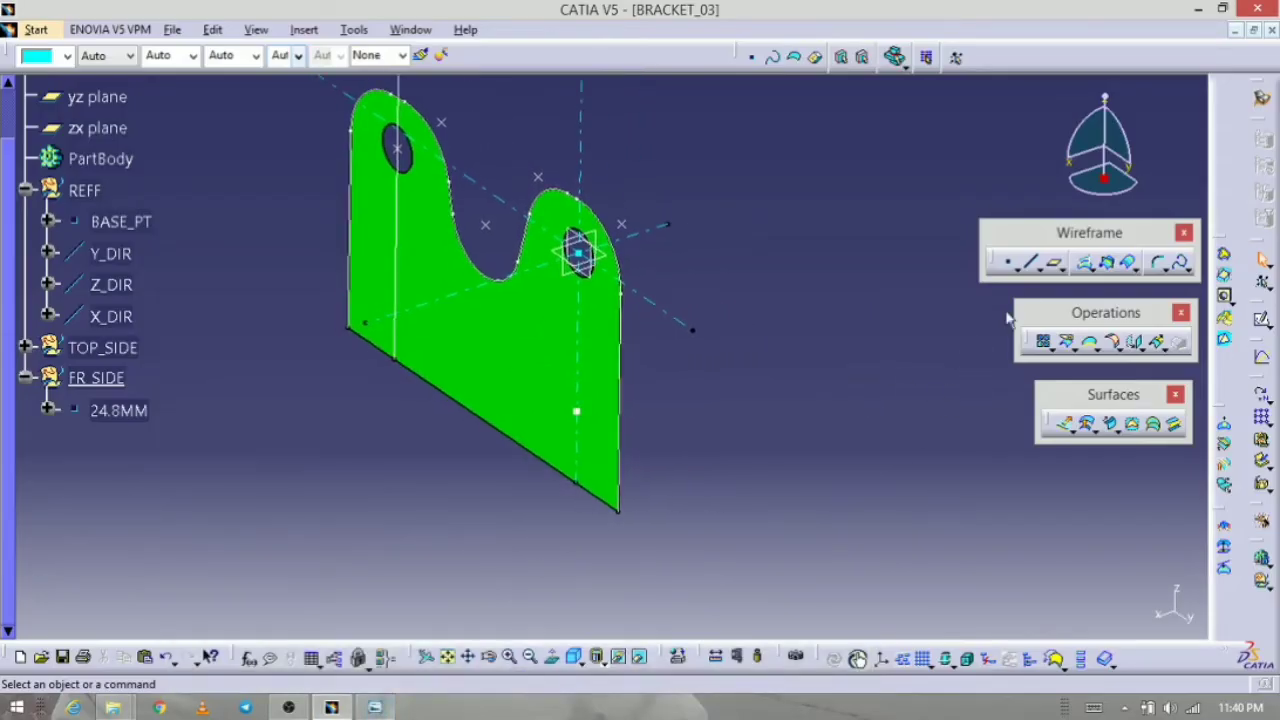
left_click(1030, 262)
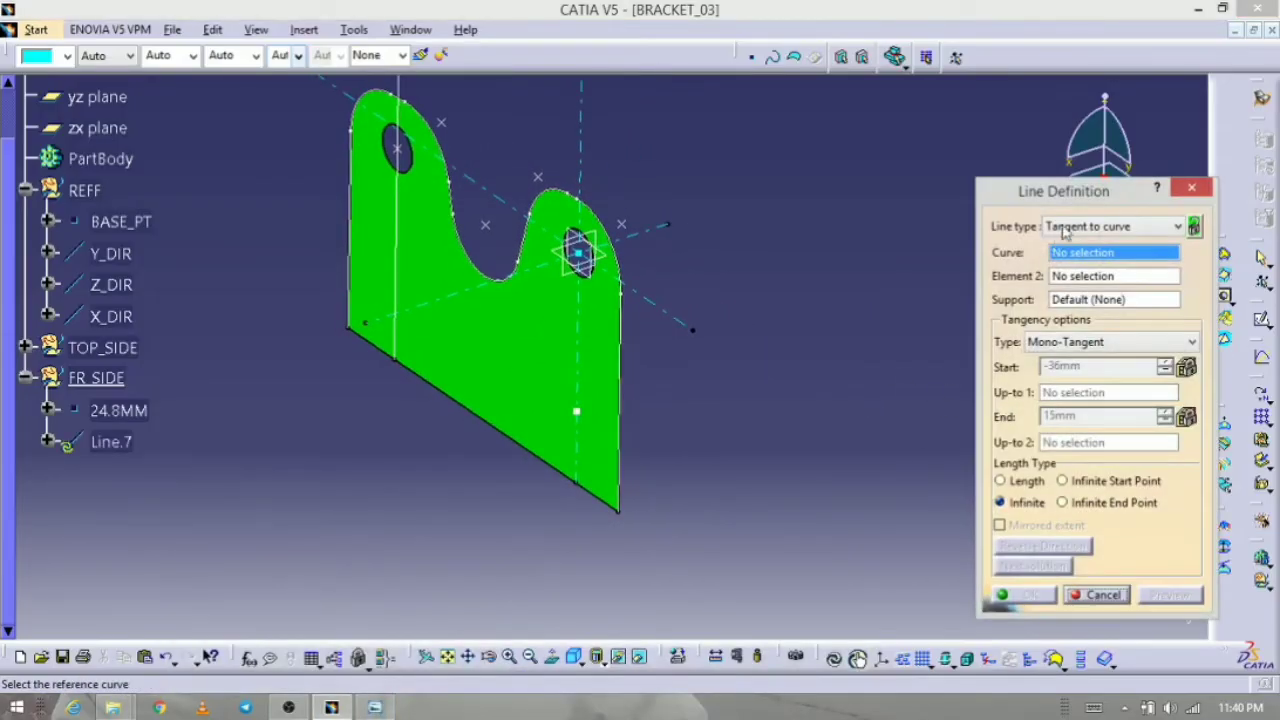
left_click(1070, 228)
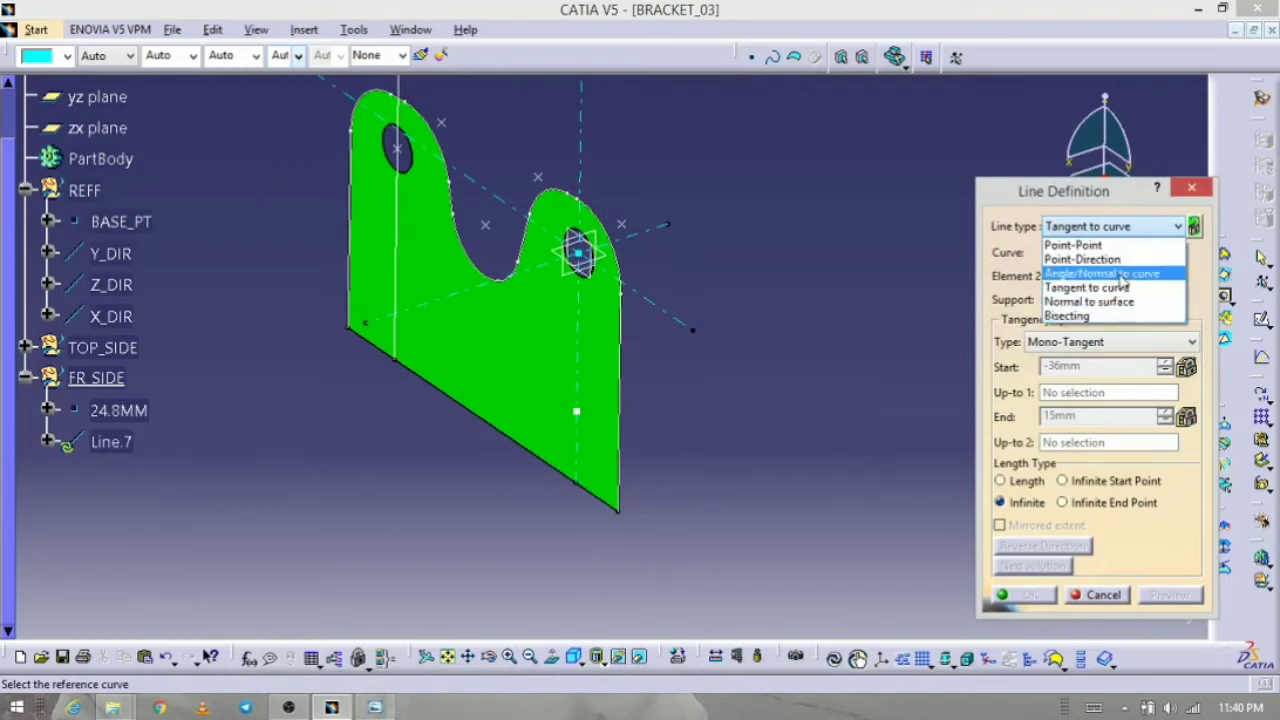
left_click(1120, 276)
middle_click_drag(797, 514, 799, 475)
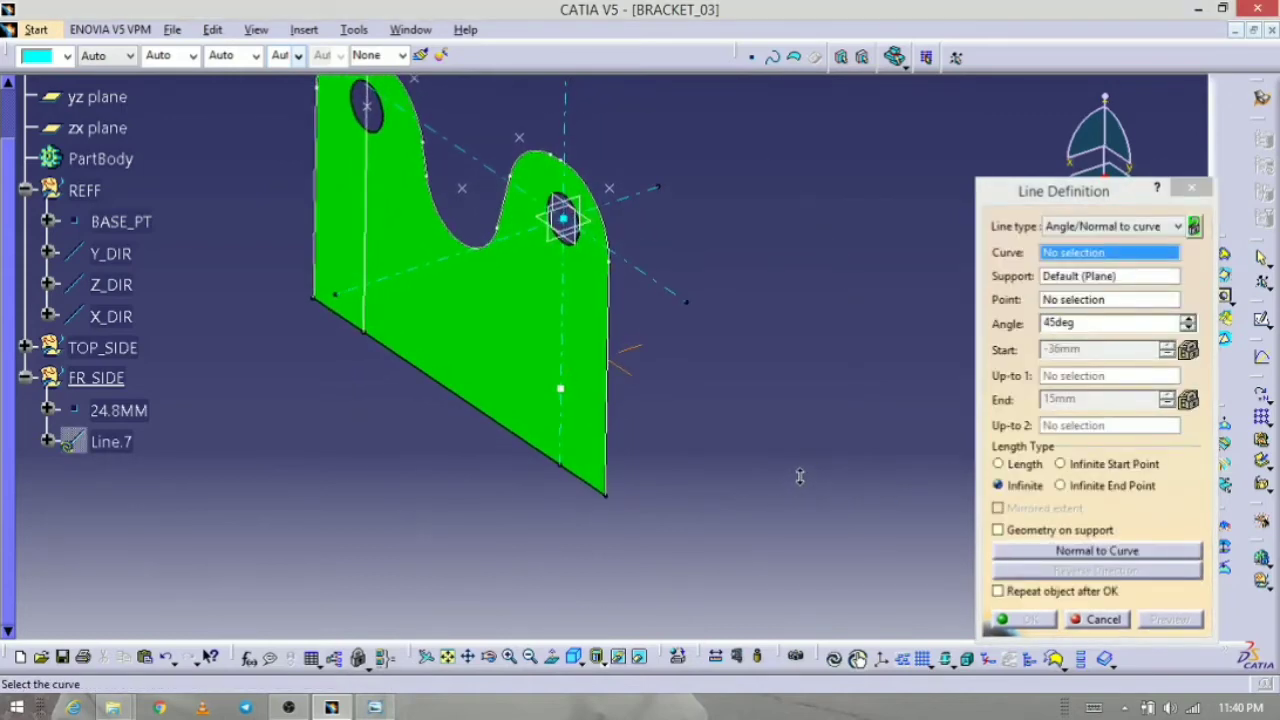
left_click(380, 712)
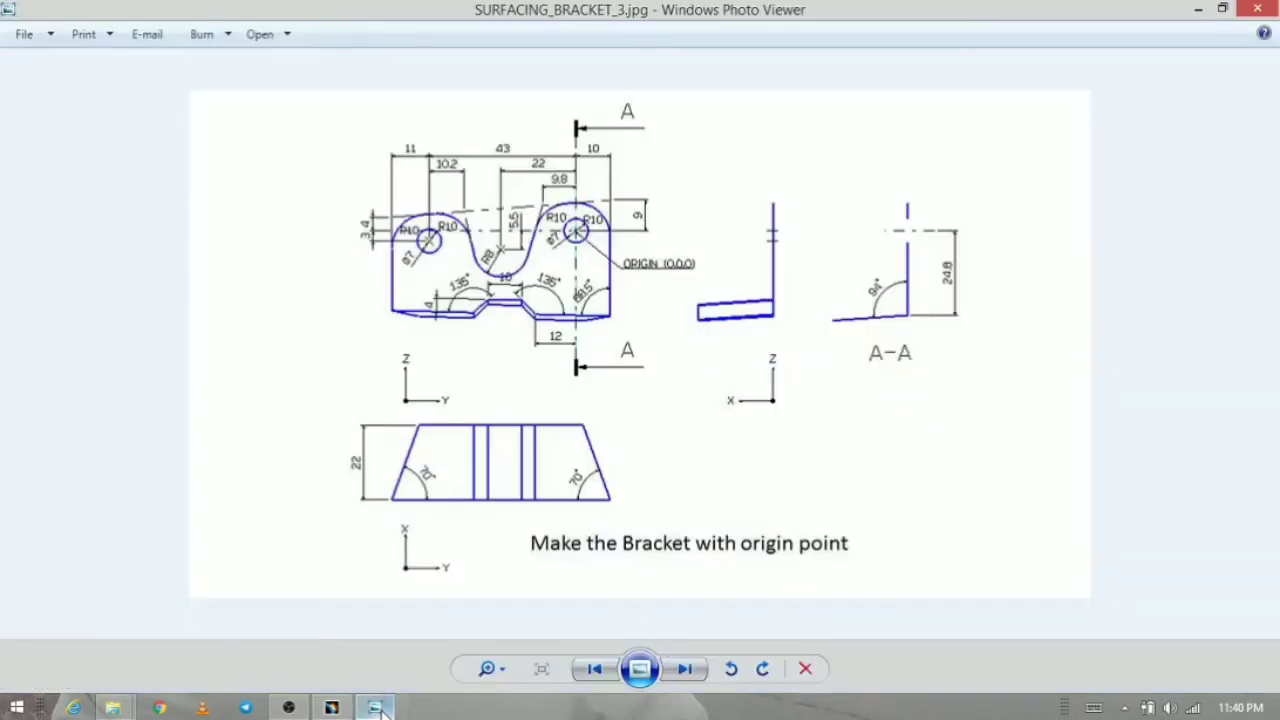
left_click(378, 708)
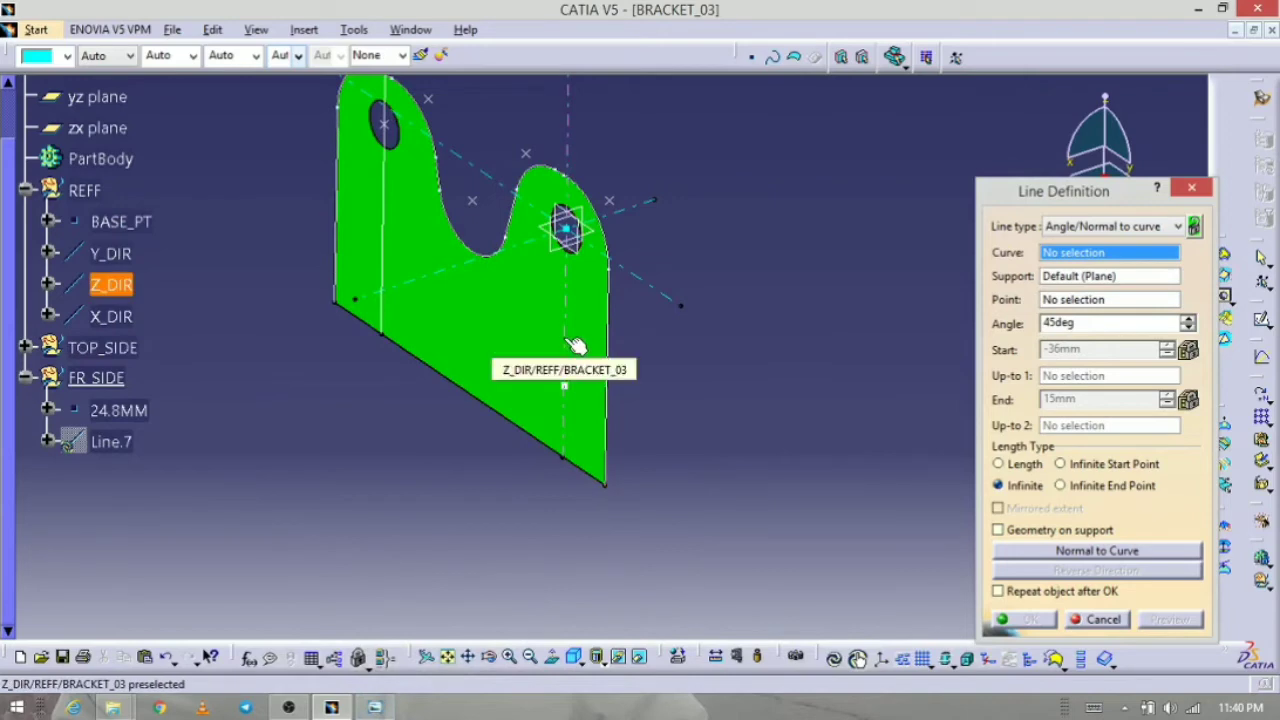
left_click(576, 345)
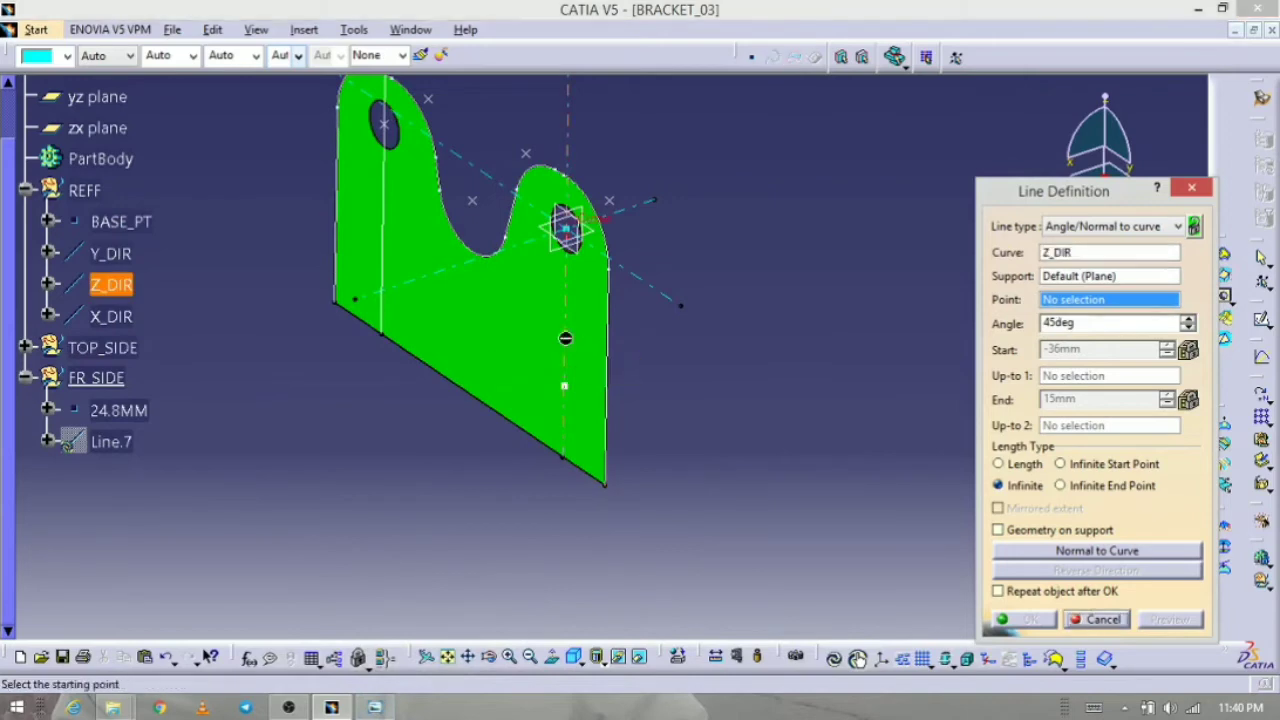
left_click(575, 390)
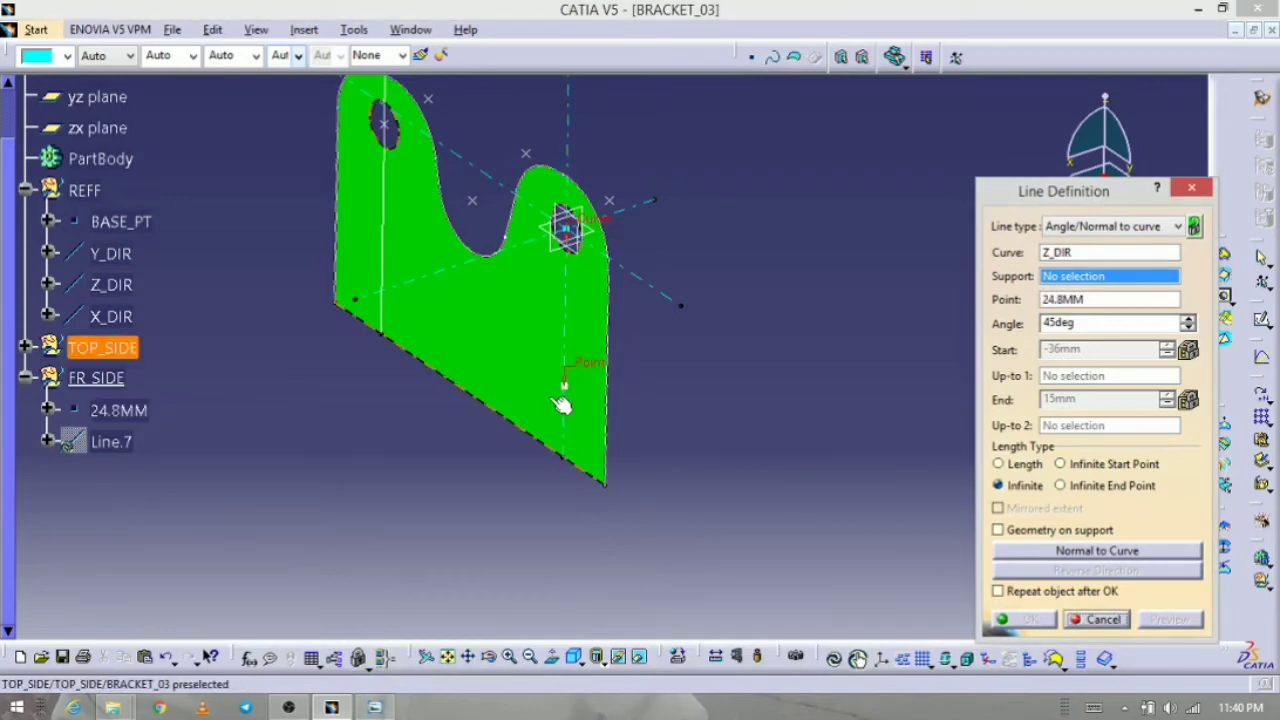
Step: Try BASE_SRF from the TOP_SIDE set as the line's support
middle_click_drag(615, 412, 617, 471)
scroll(278, 460, "up", 1)
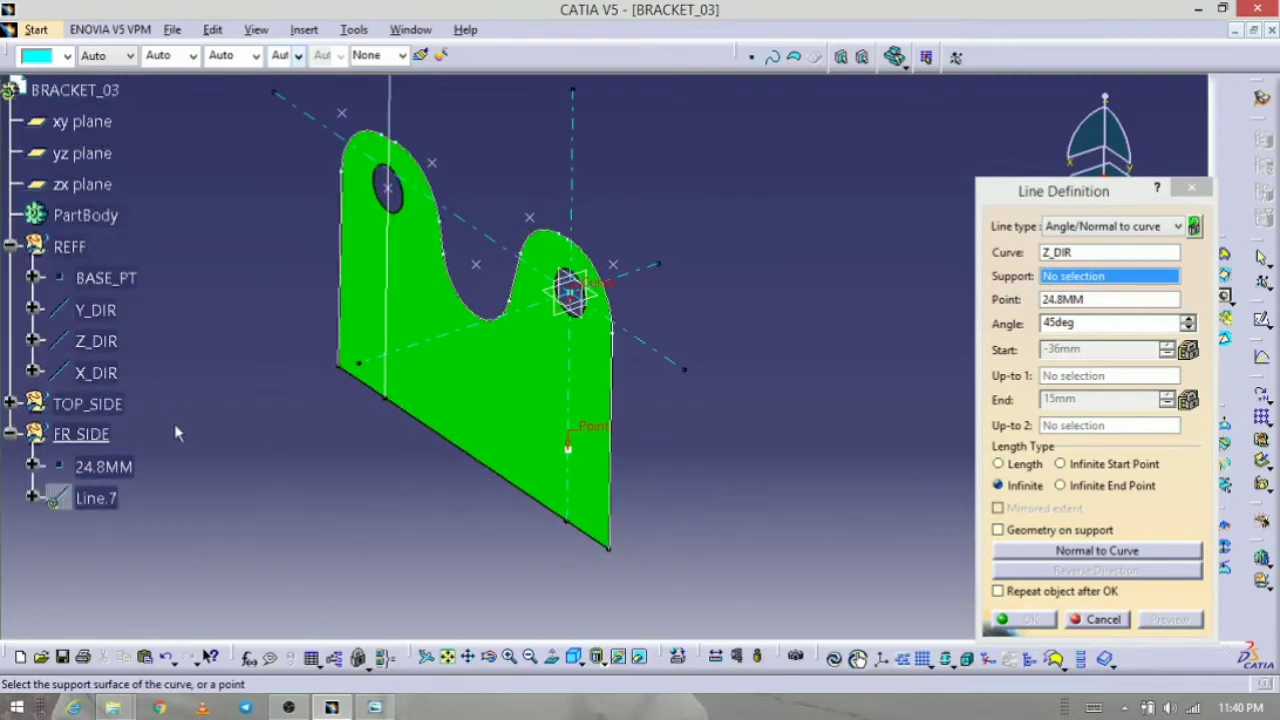
left_click(11, 404)
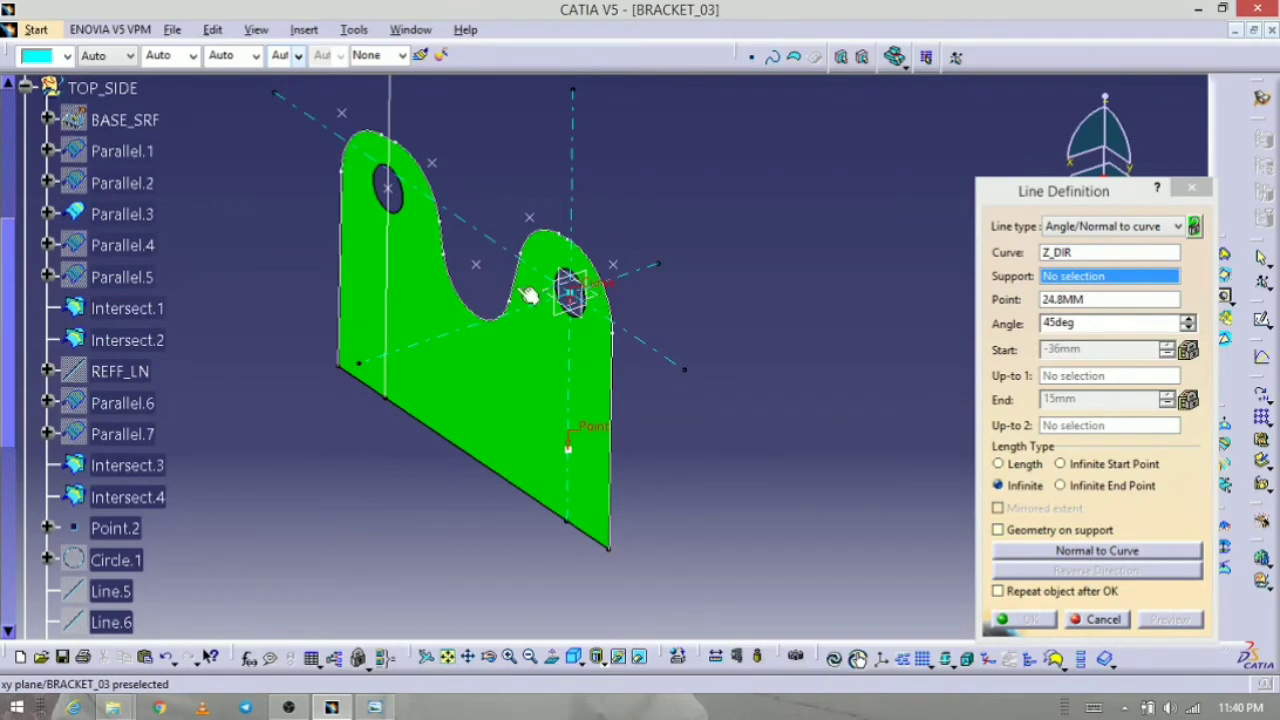
left_click(163, 120)
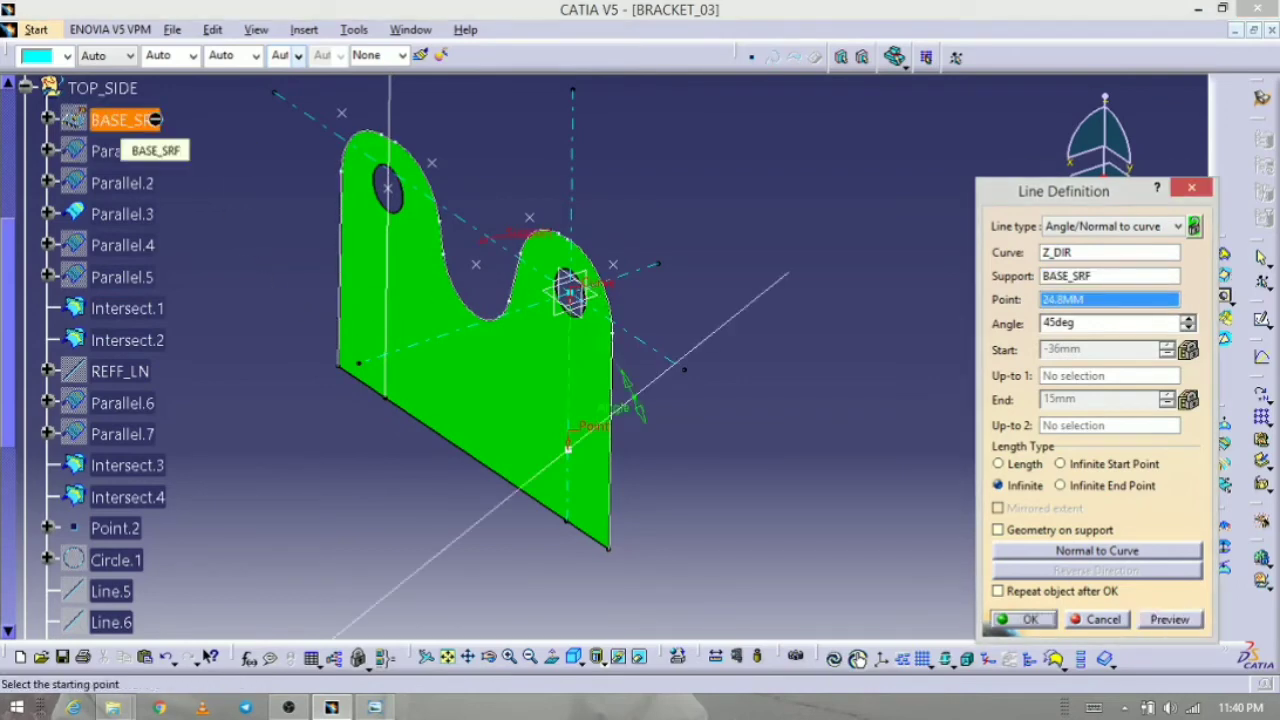
Step: Check the lower edge's angle in the drawing, set the line's angle to 88.8 deg, and preview it
middle_click_drag(474, 437, 585, 408)
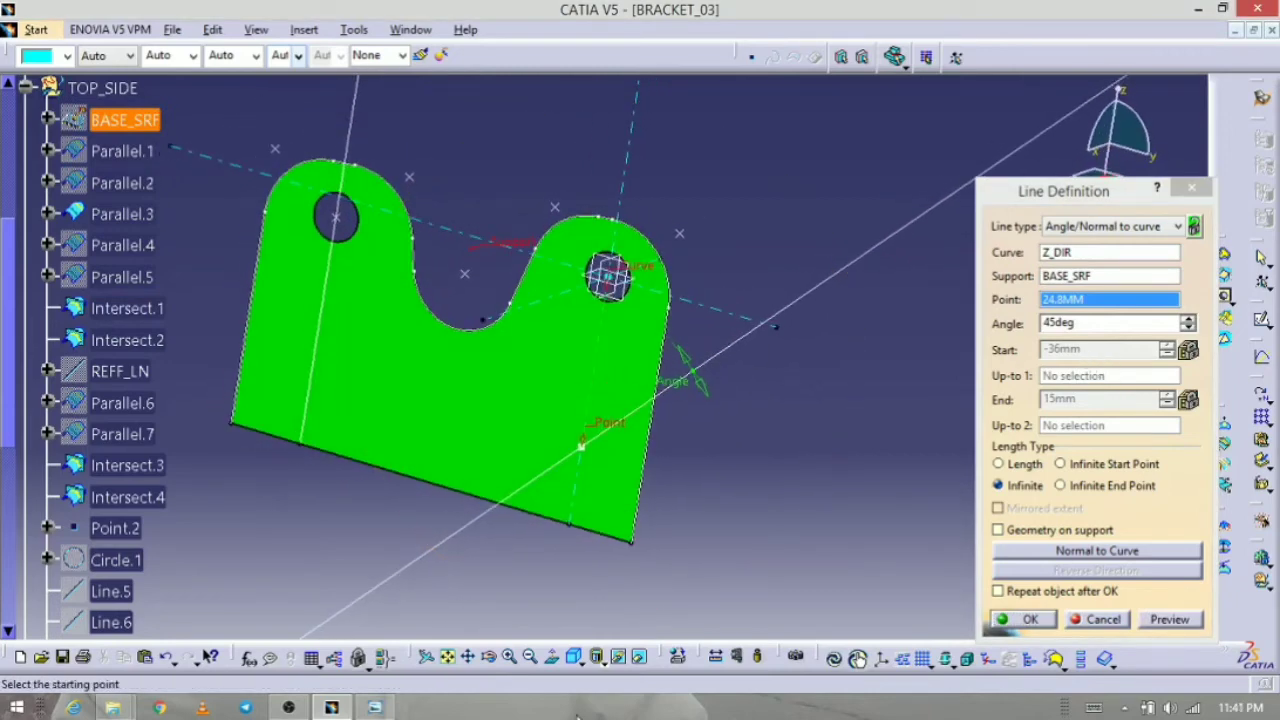
left_click(375, 707)
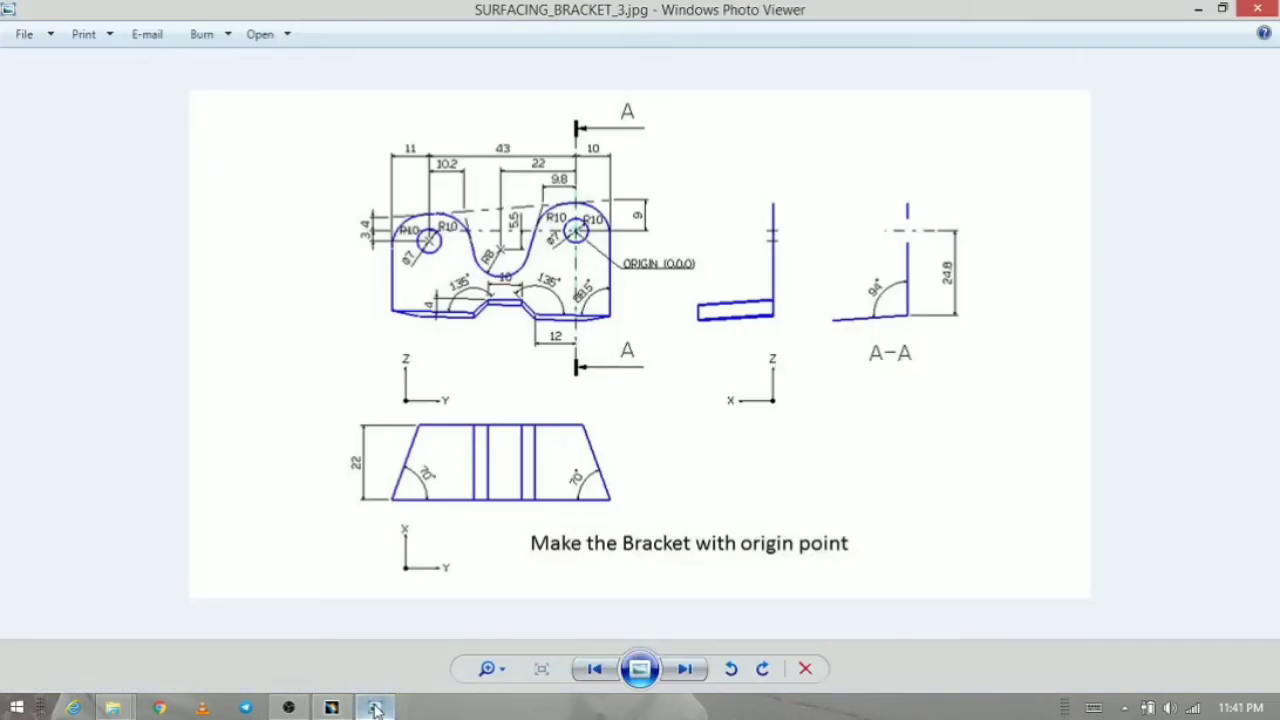
left_click(375, 707)
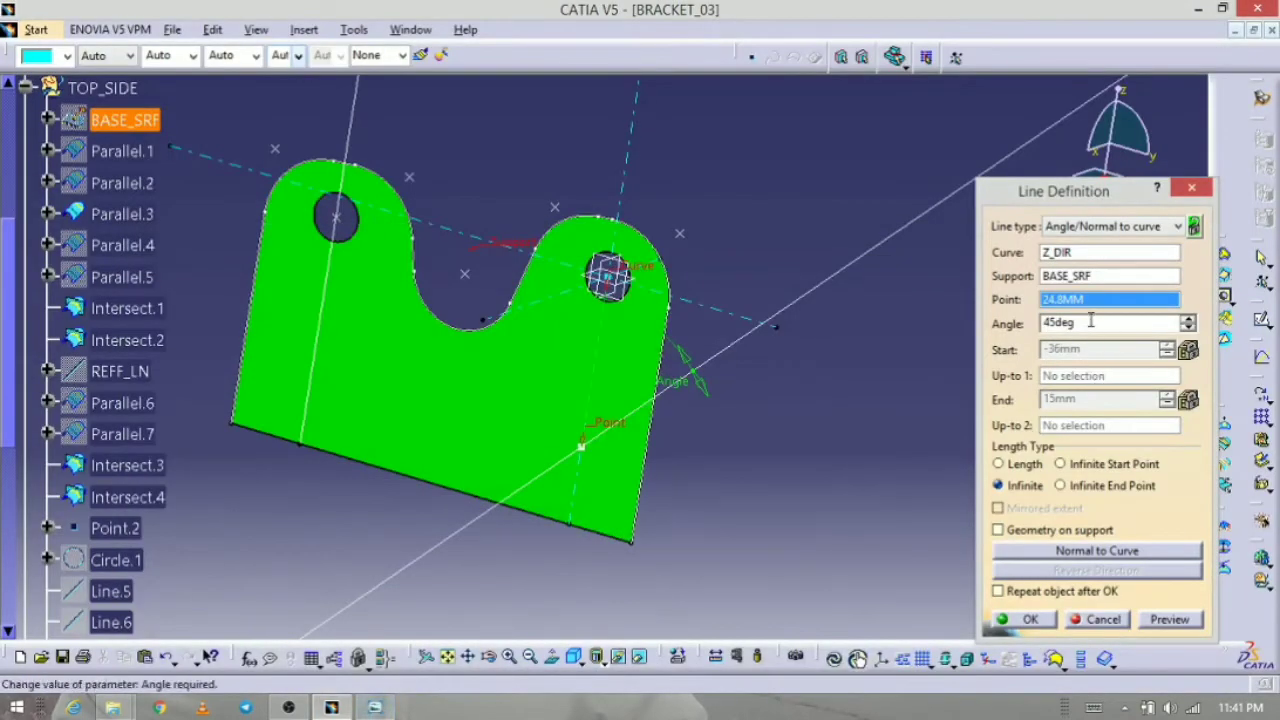
double_click(1094, 322)
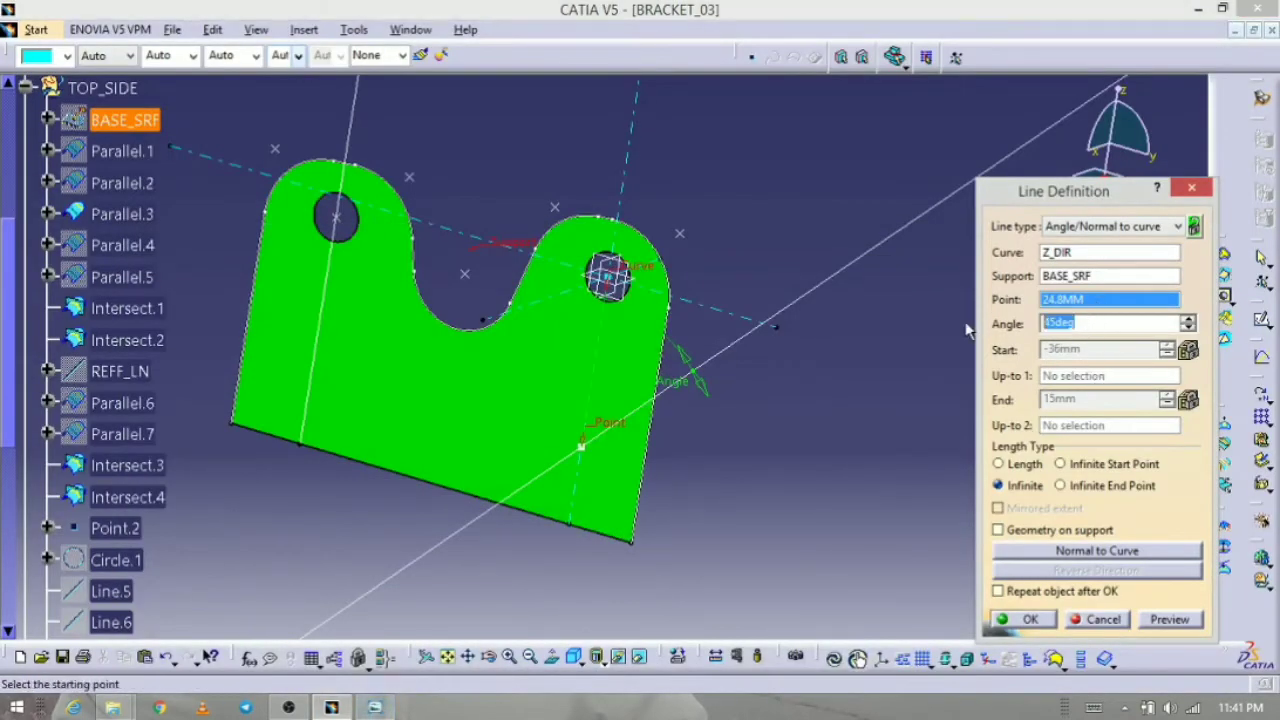
type("88.8")
left_click(1170, 621)
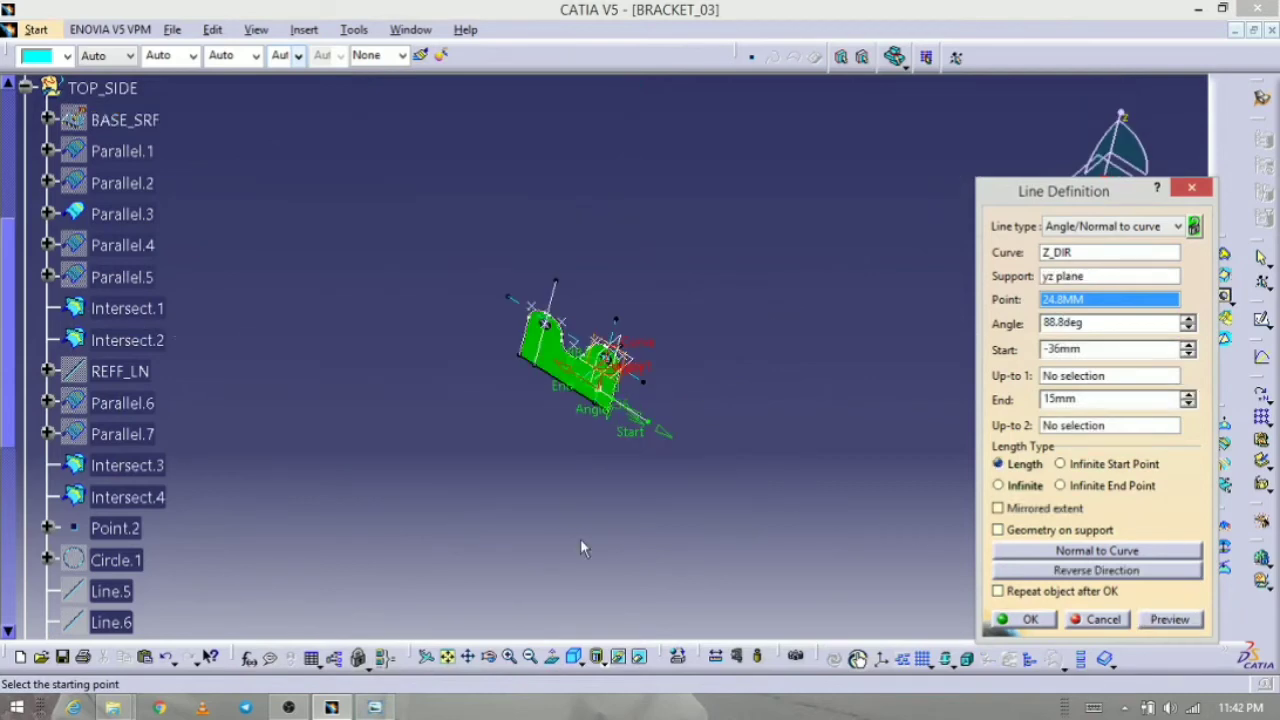
Step: Stretch the line's end to 62 mm and pull its start in to -23 mm
middle_click_drag(583, 546, 627, 261)
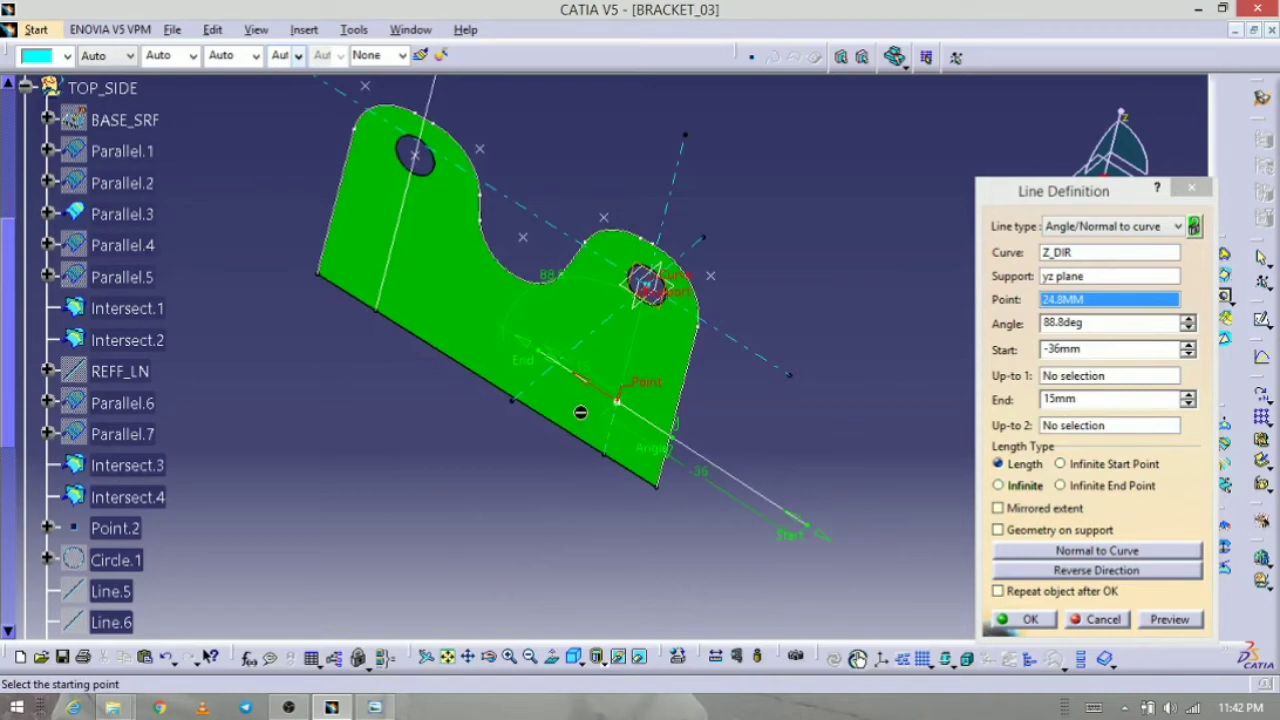
middle_click_drag(581, 413, 631, 468)
left_click_drag(603, 428, 313, 260)
middle_click_drag(438, 427, 417, 377)
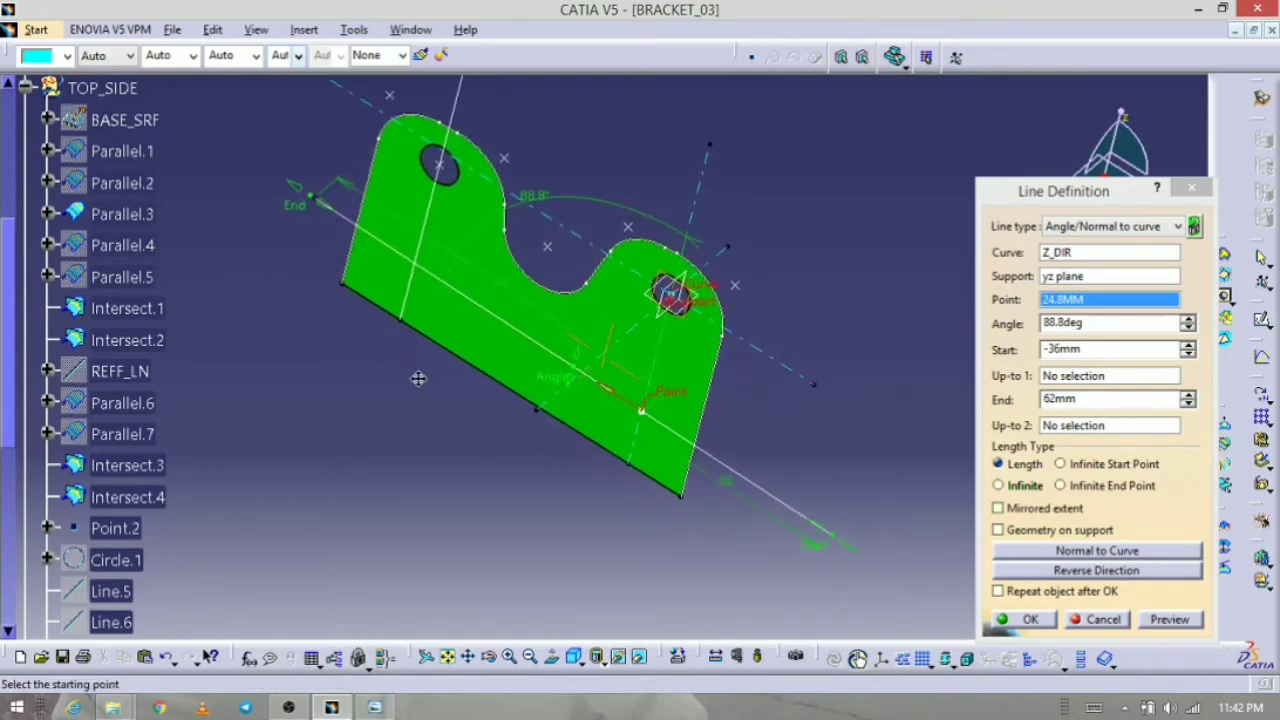
left_click_drag(829, 531, 738, 487)
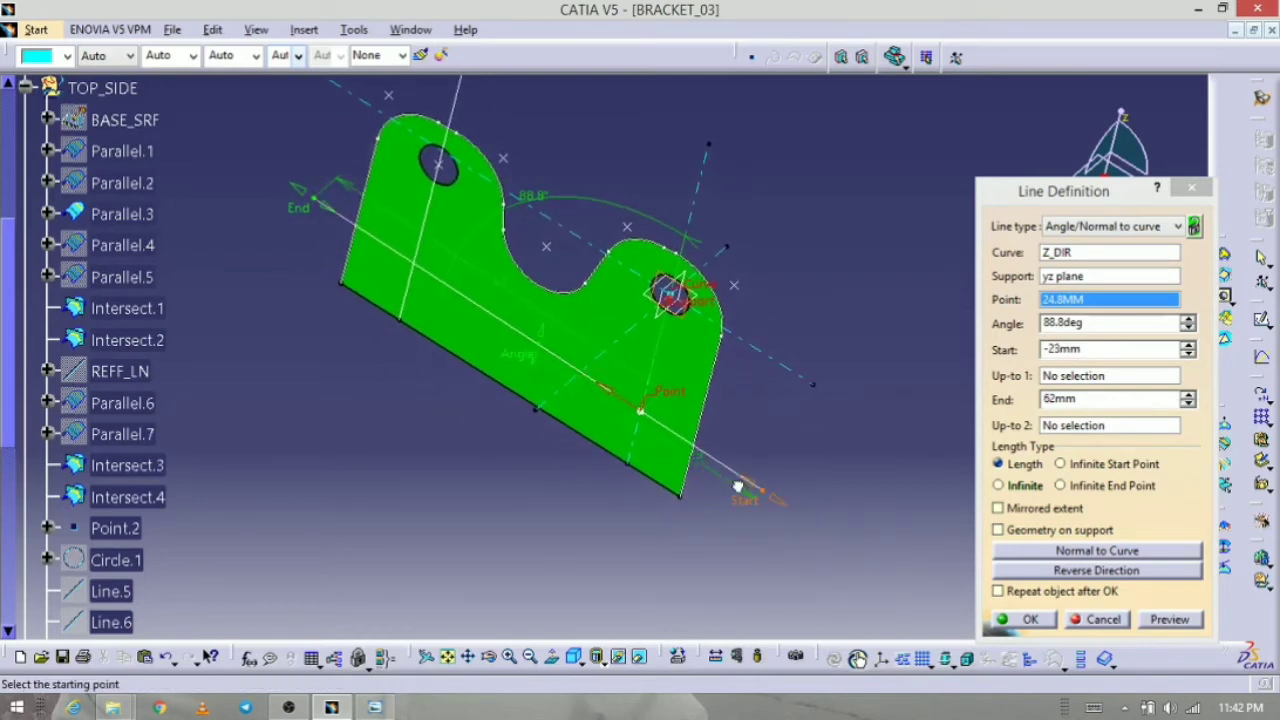
Step: Show BASE_SRF, extend the line to a start of -28 mm and an end of 71 mm, and create it
right_click(142, 127)
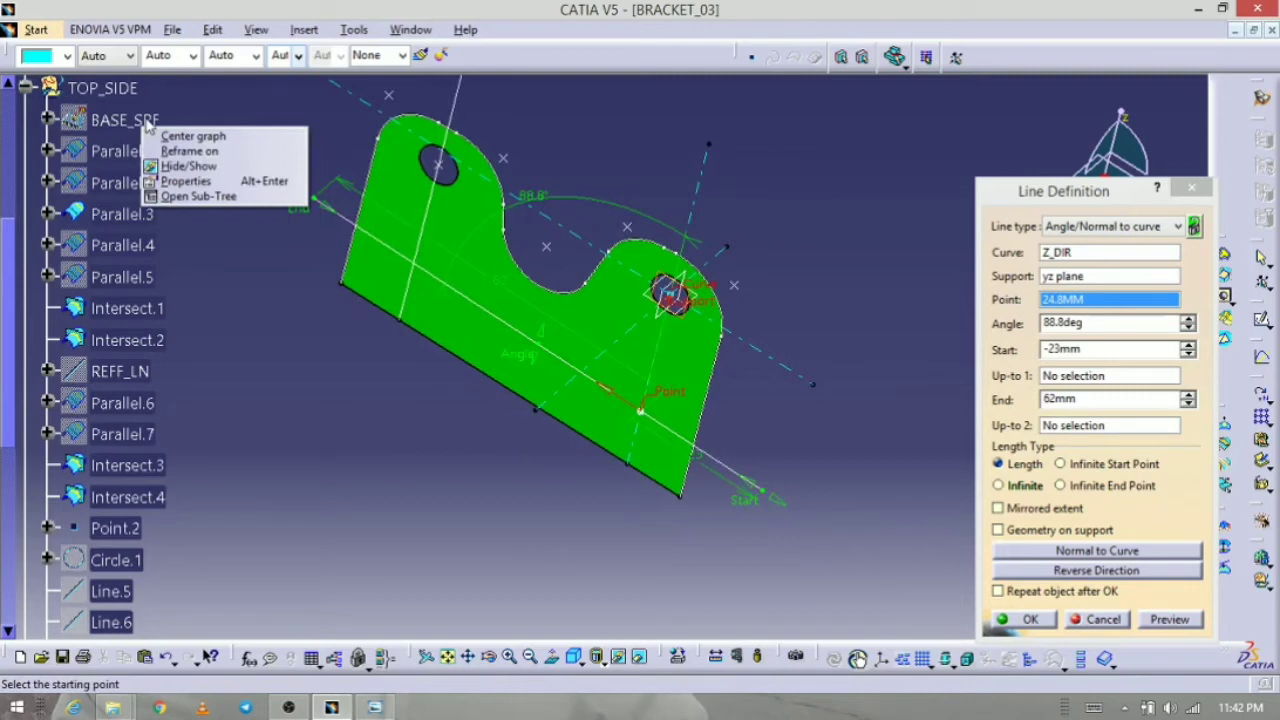
left_click(180, 167)
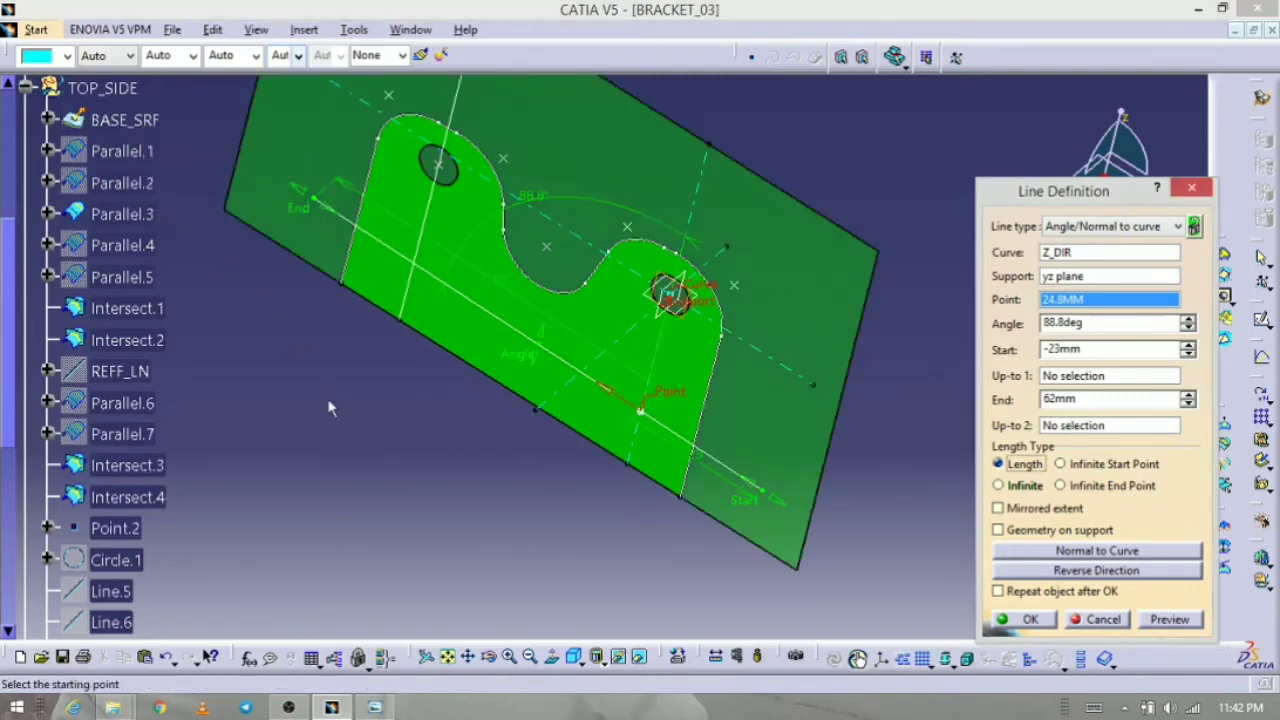
left_click_drag(296, 198, 248, 161)
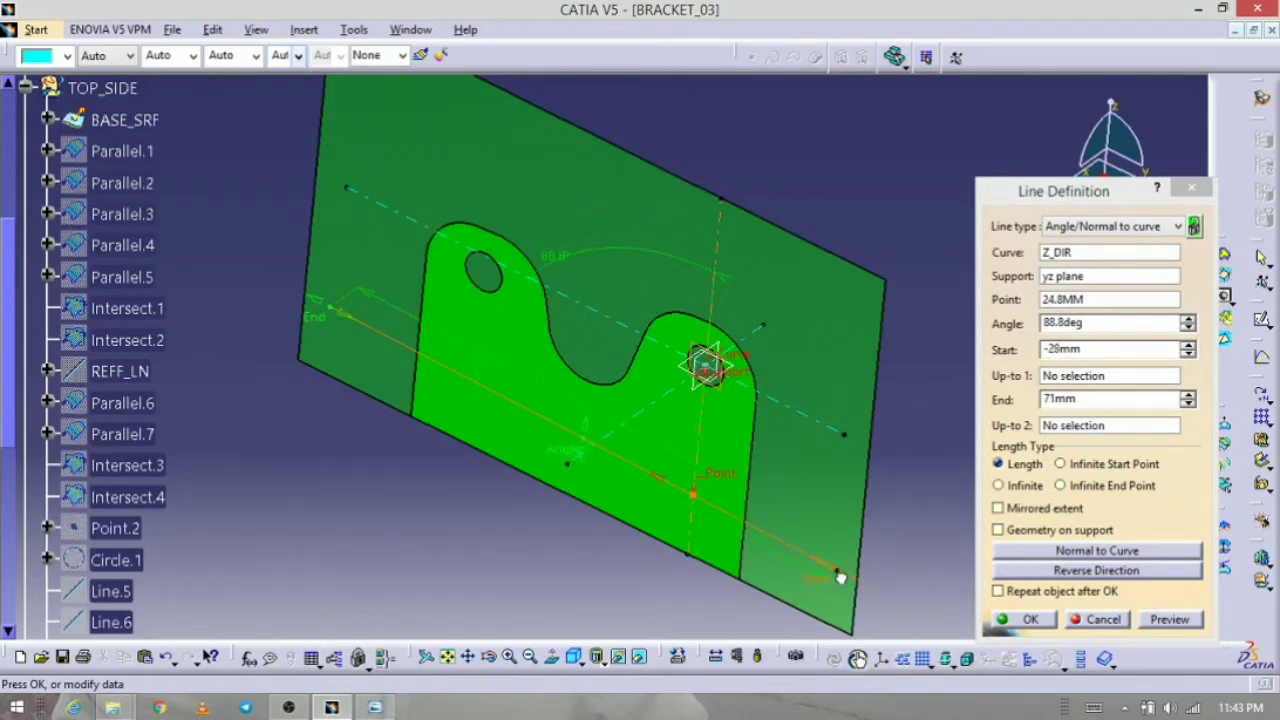
left_click(1005, 622)
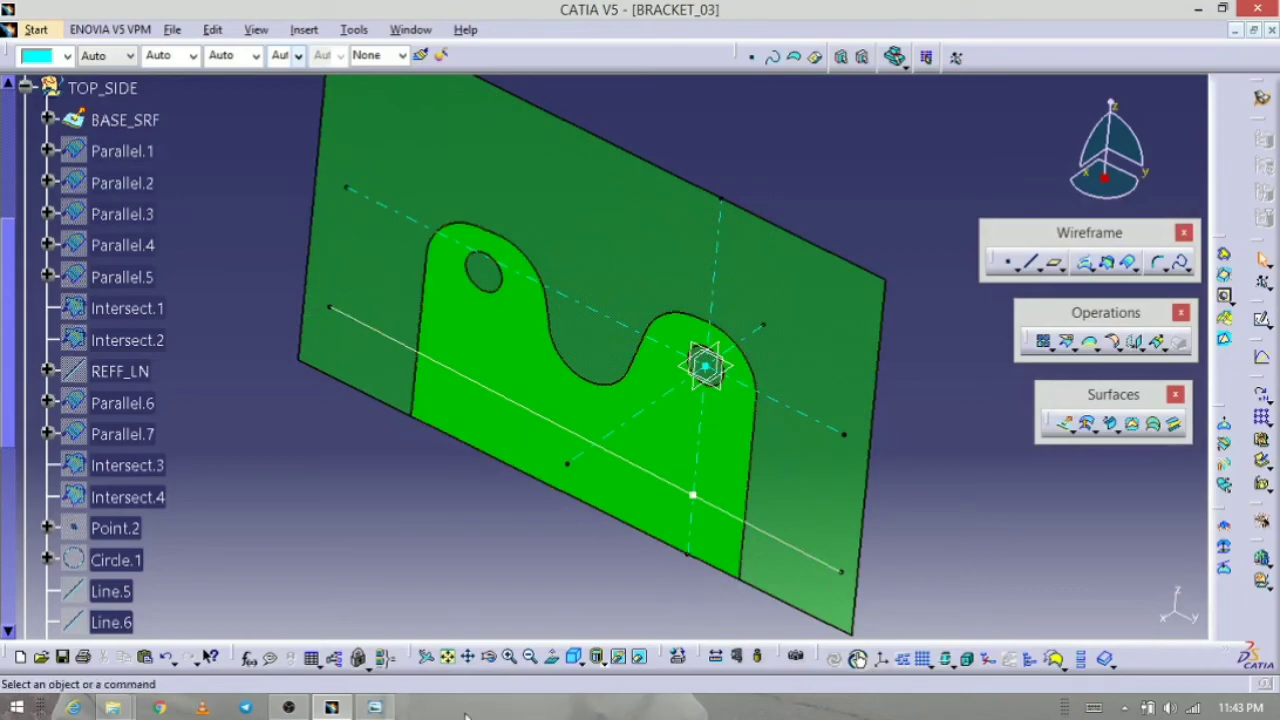
Step: Consult the drawing, and set up a line-profile Sweep with reference surface, using the new line as guide curve and BASE_SRF as reference surface
left_click(375, 707)
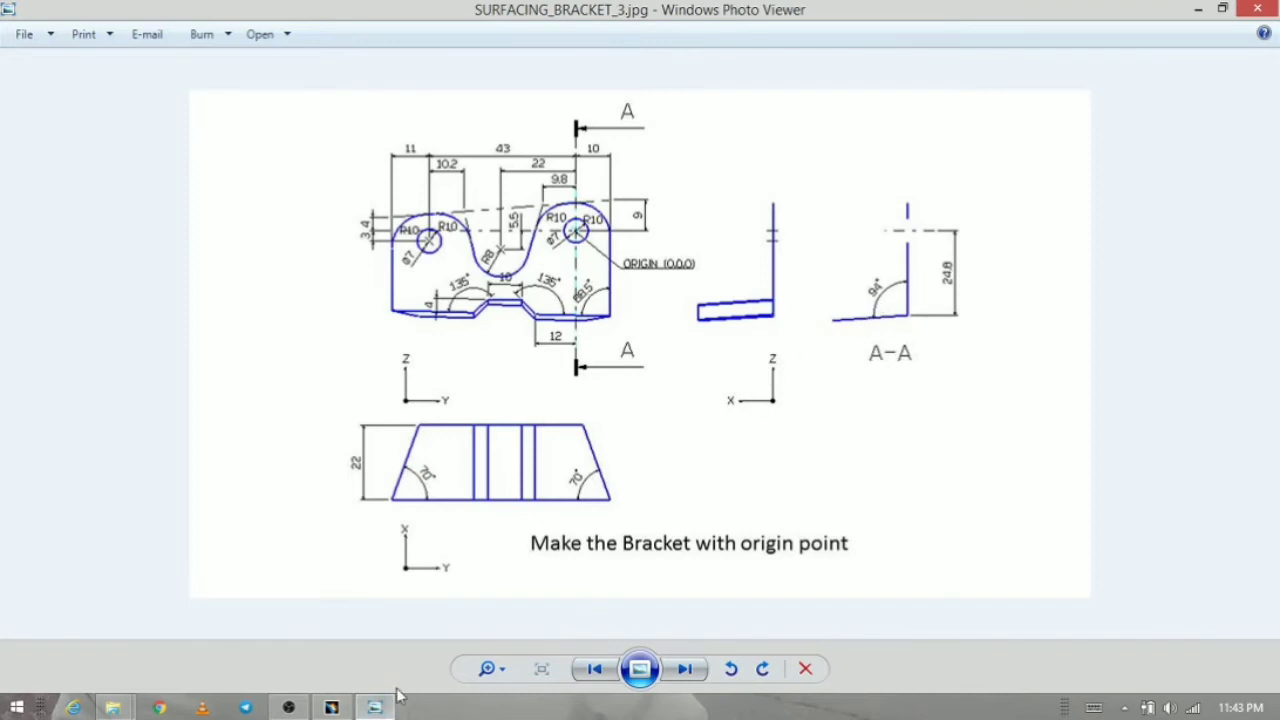
left_click(376, 710)
middle_click_drag(724, 440, 678, 399)
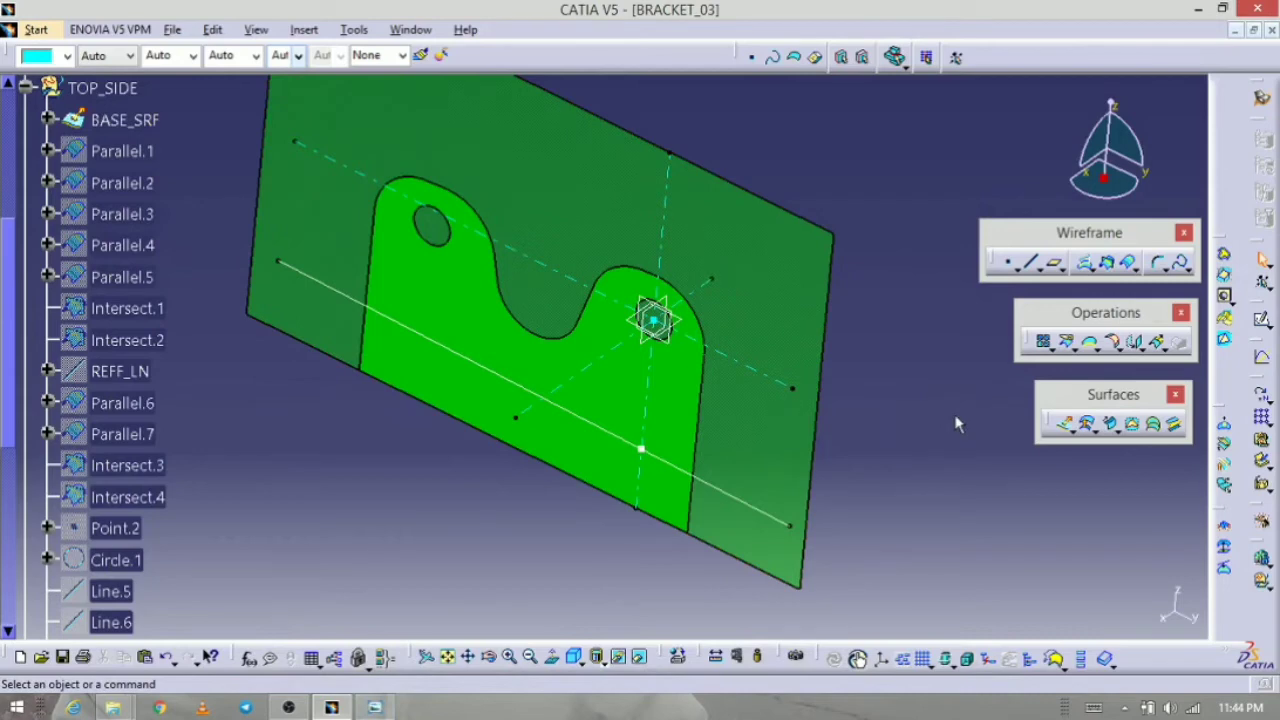
left_click(1112, 425)
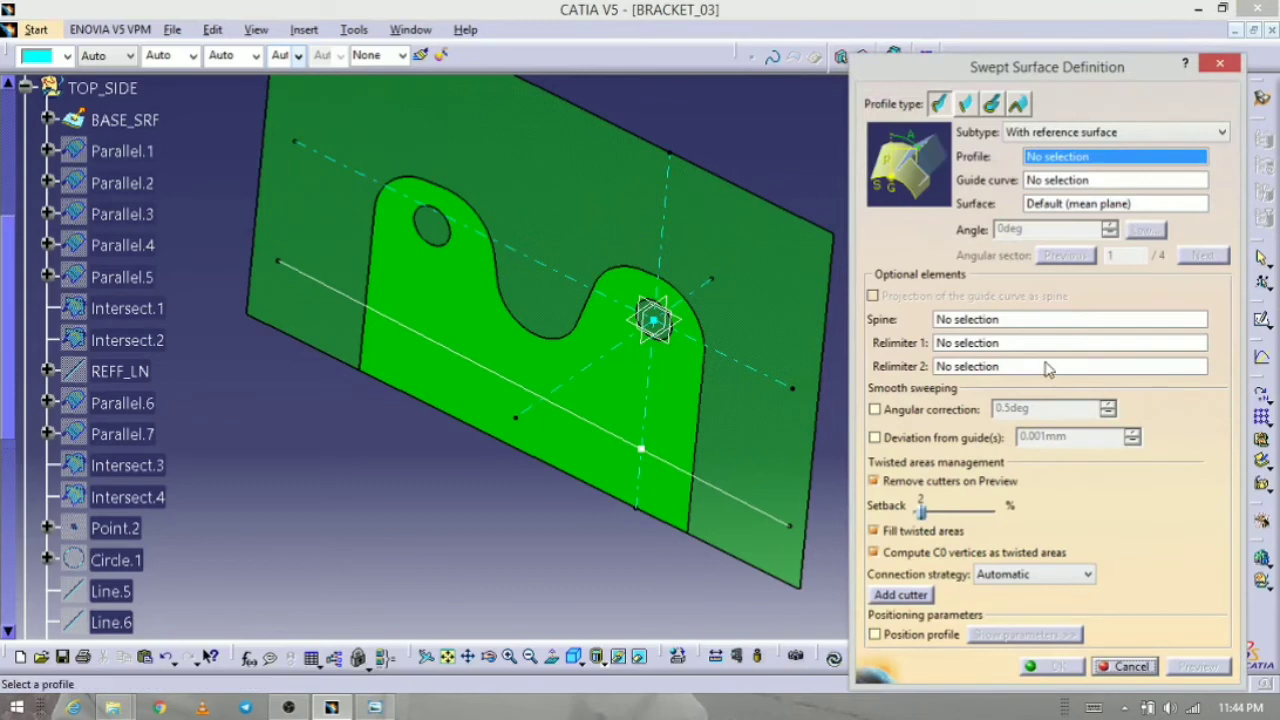
left_click(967, 104)
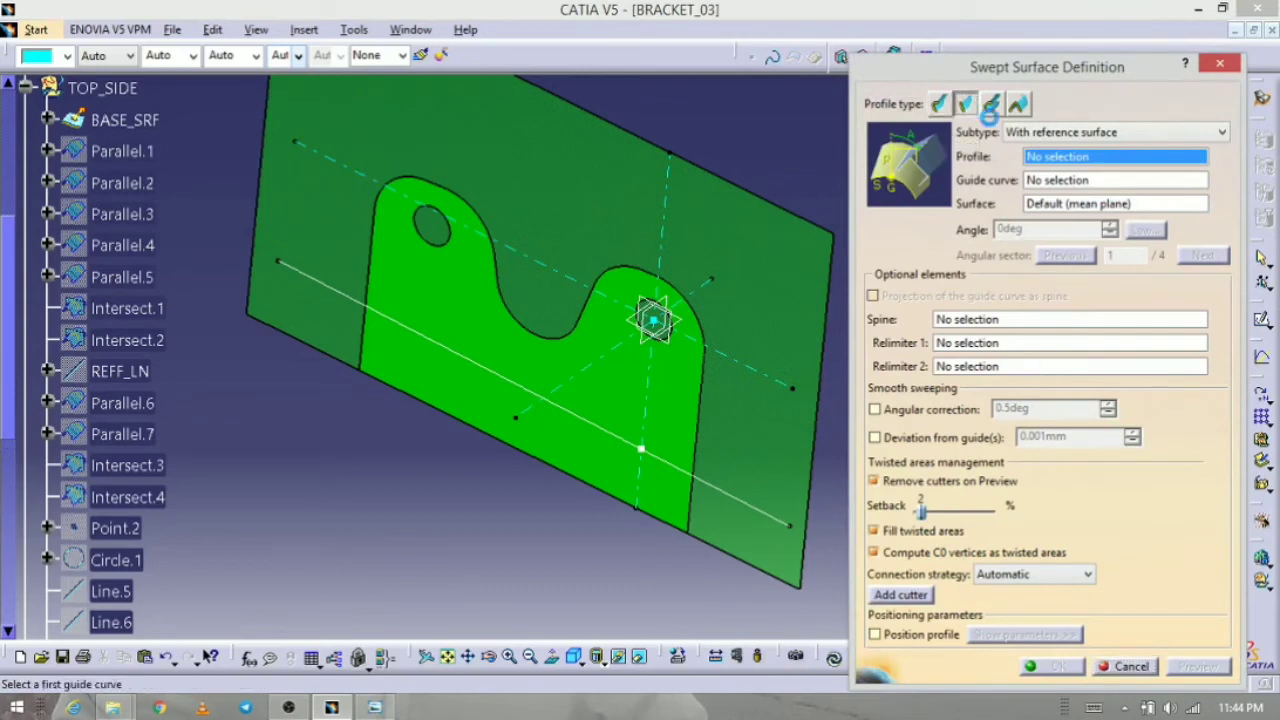
left_click(1087, 135)
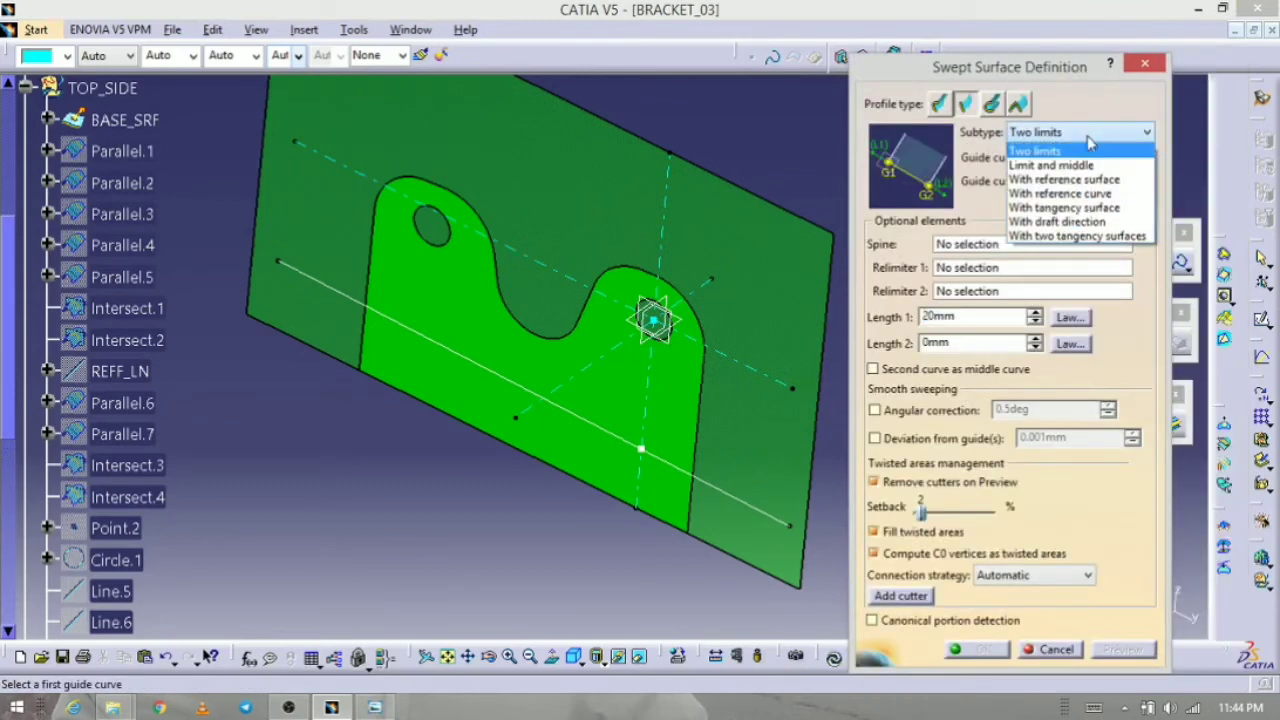
left_click(1116, 181)
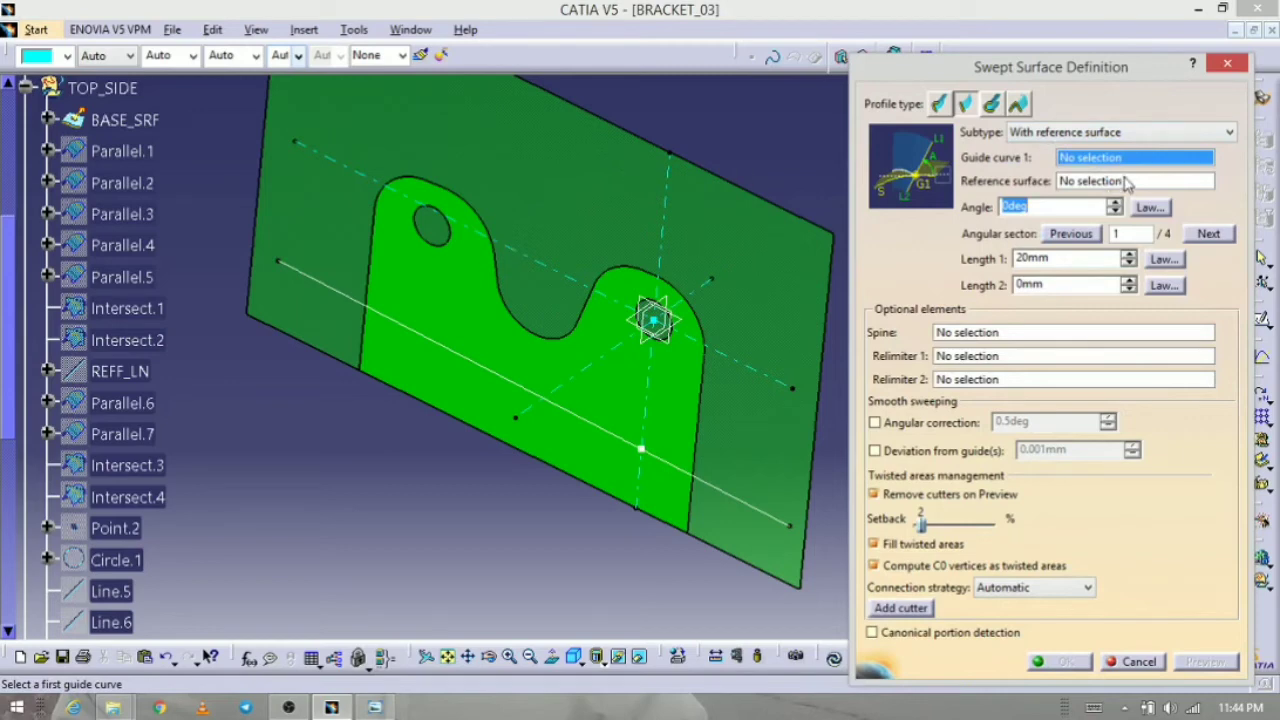
left_click(730, 498)
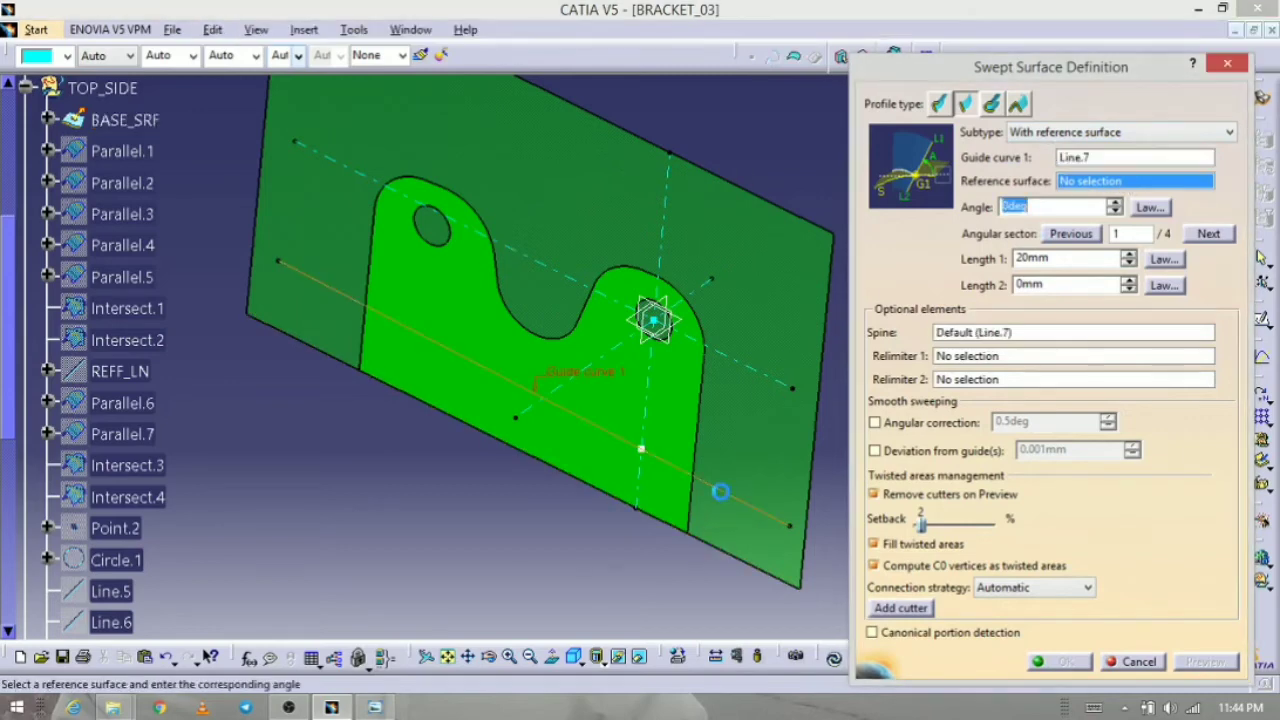
left_click(806, 295)
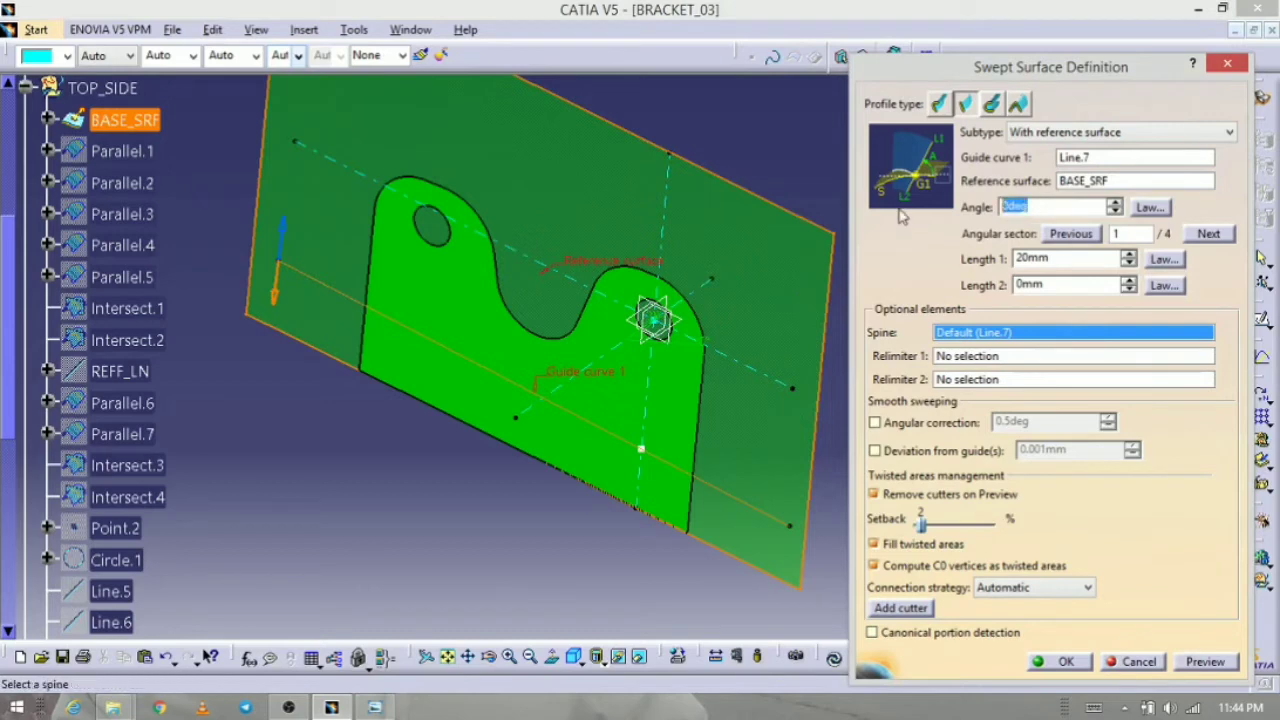
Step: Set the sweep's angle to 94 deg and preview the flange surface
type("94")
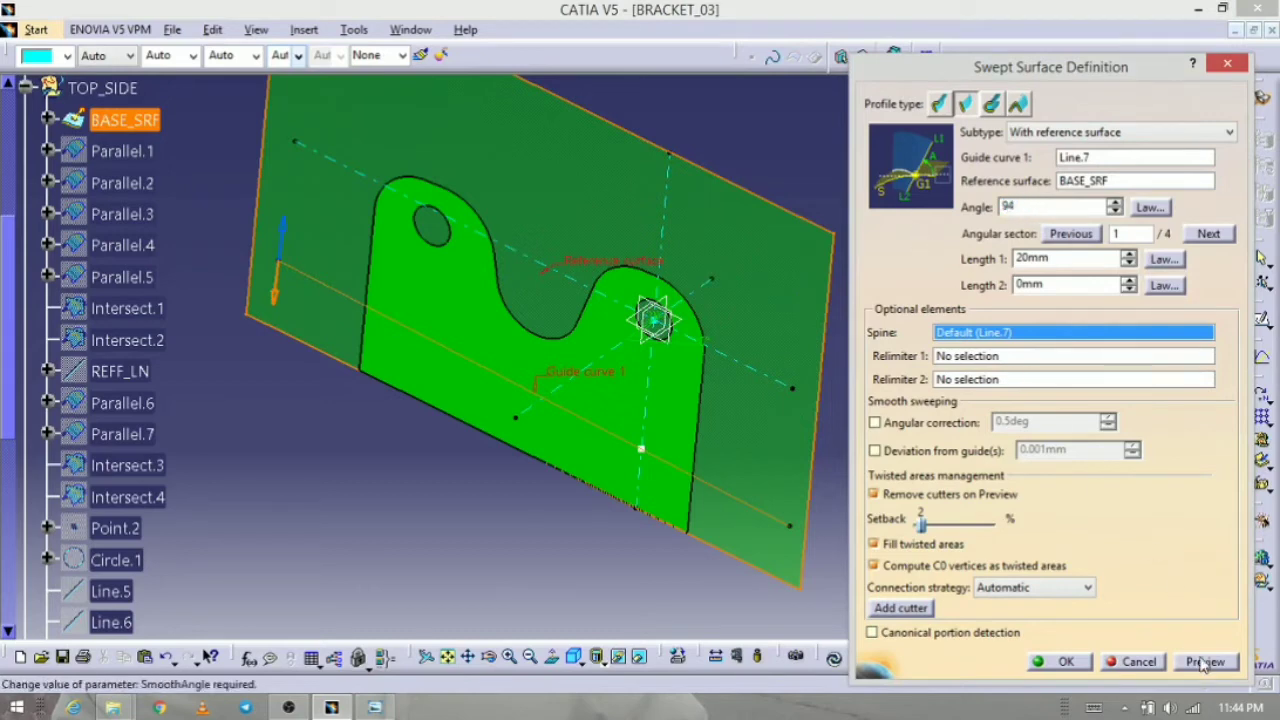
left_click(1200, 658)
middle_click_drag(645, 454, 534, 462)
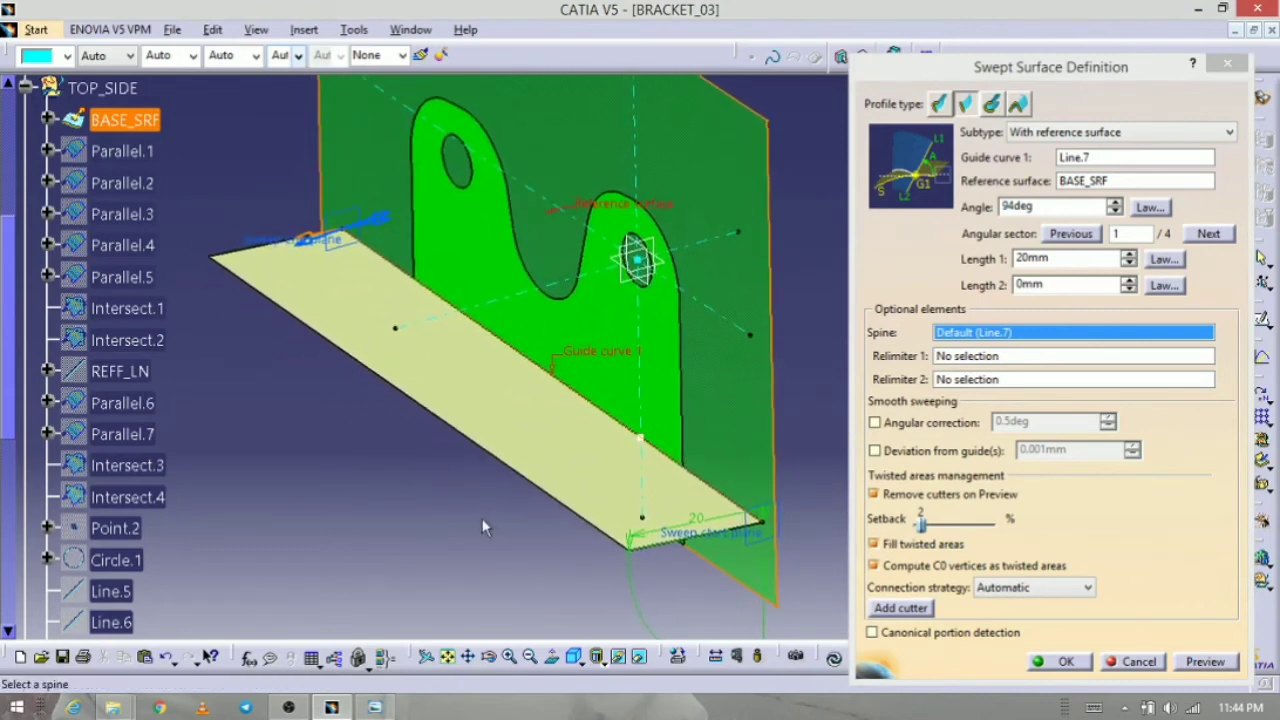
Step: Choose angular sector 4 for the flange sweep and preview the surface
middle_click_drag(305, 412, 394, 472)
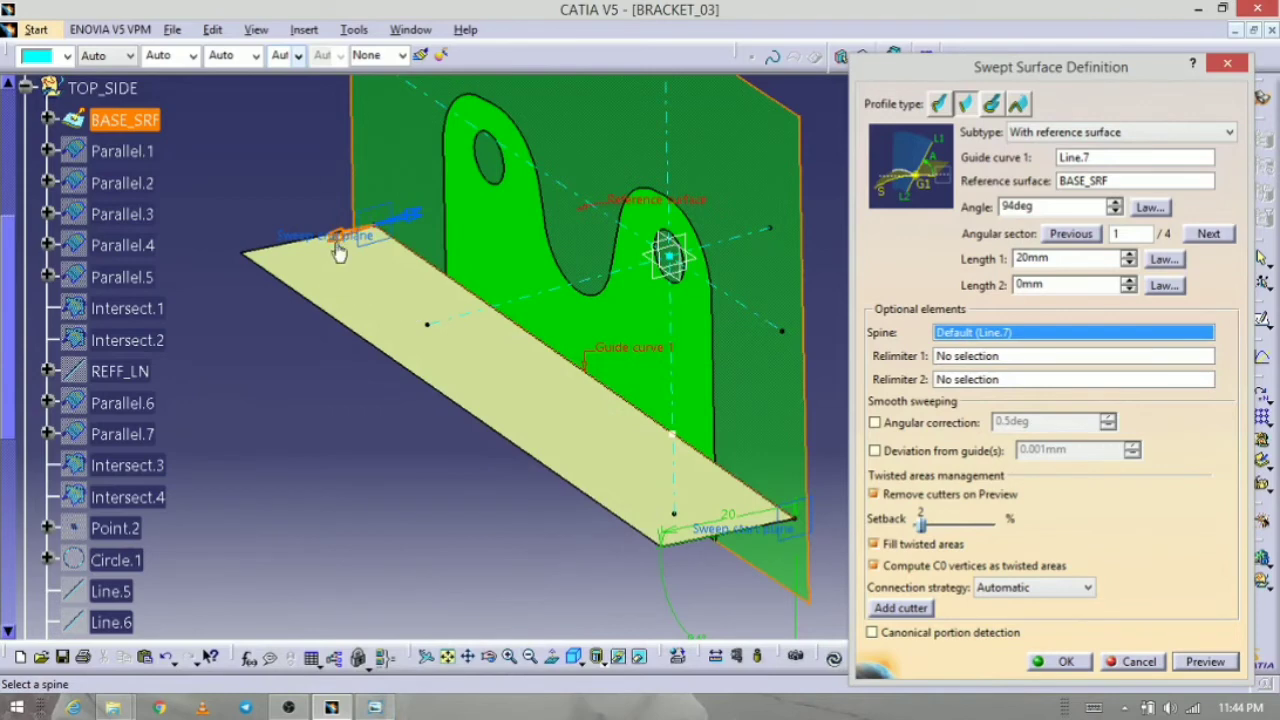
left_click(339, 252)
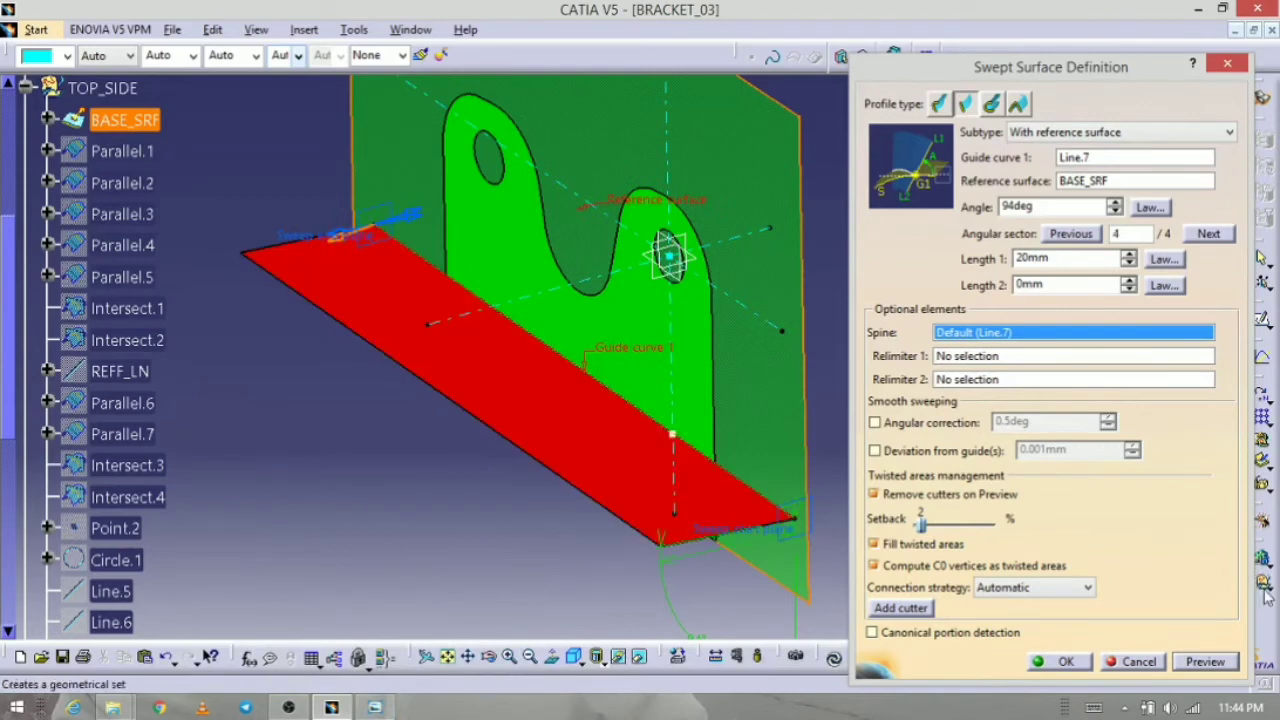
left_click(1220, 662)
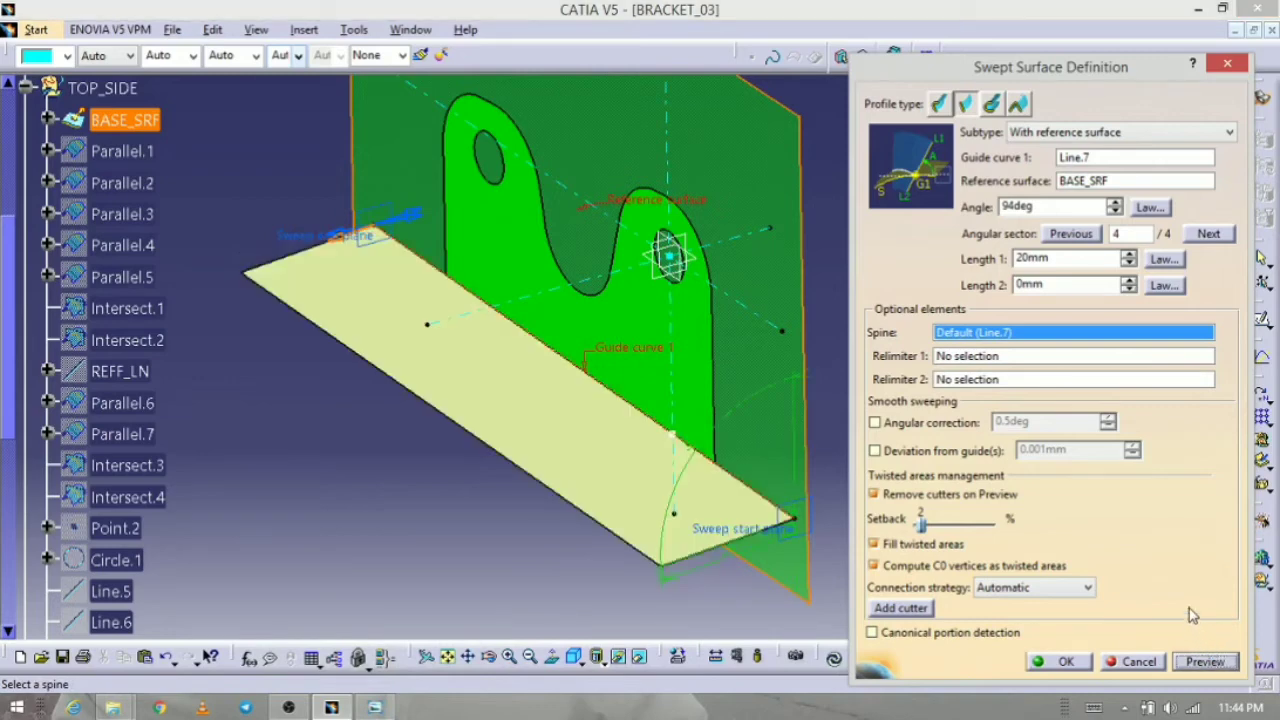
Step: Set the sweep's Length 1 to 30 mm and Length 2 to 5 mm, and preview the surface
middle_click_drag(620, 460, 570, 470)
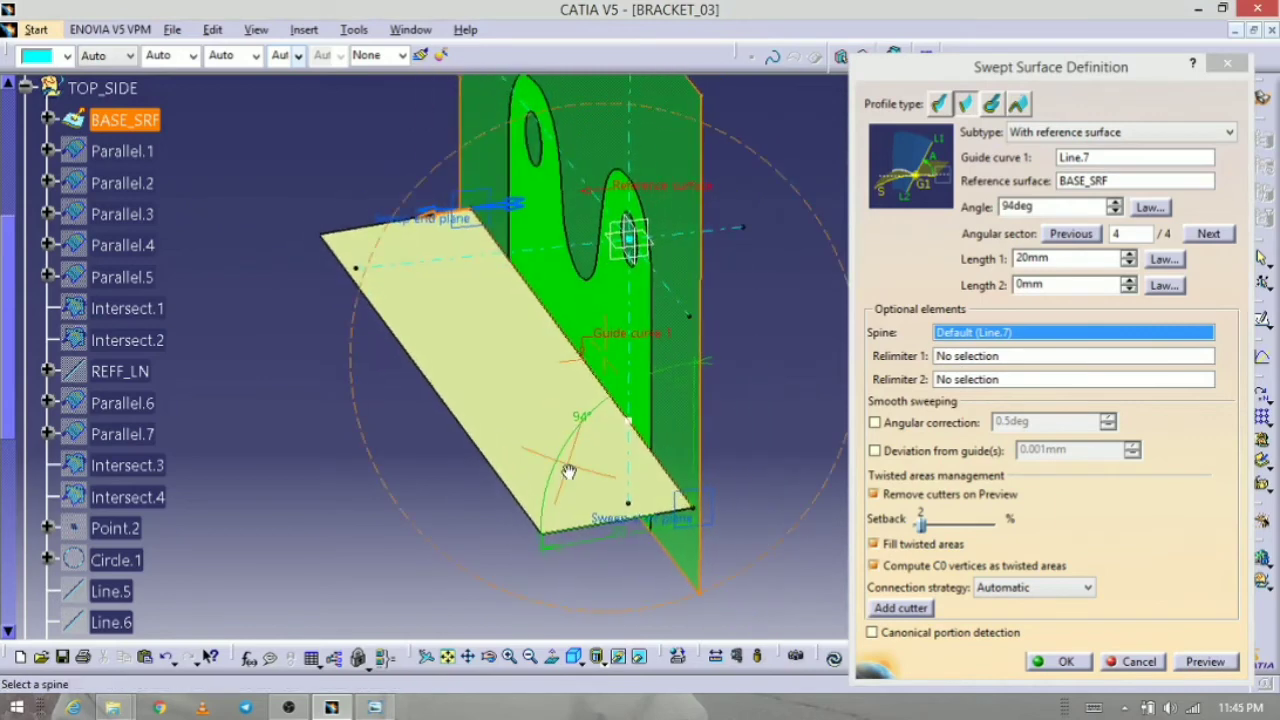
double_click(1062, 257)
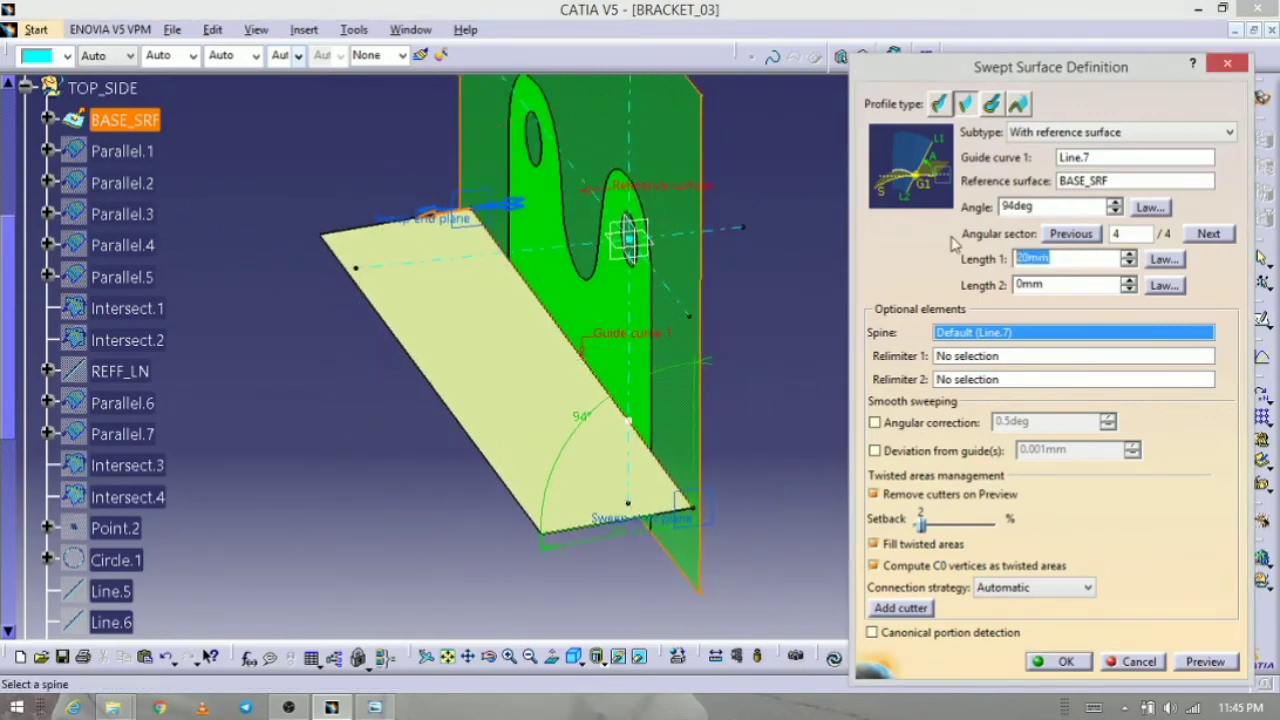
type("30")
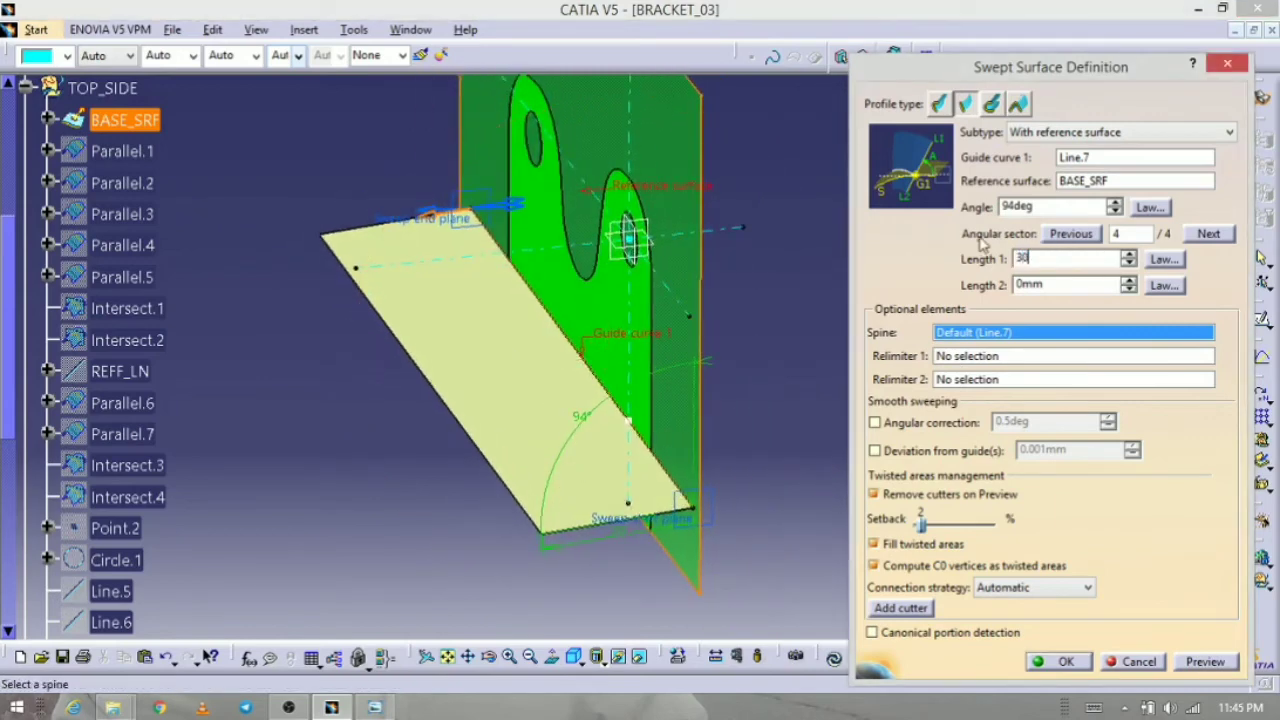
double_click(1060, 285)
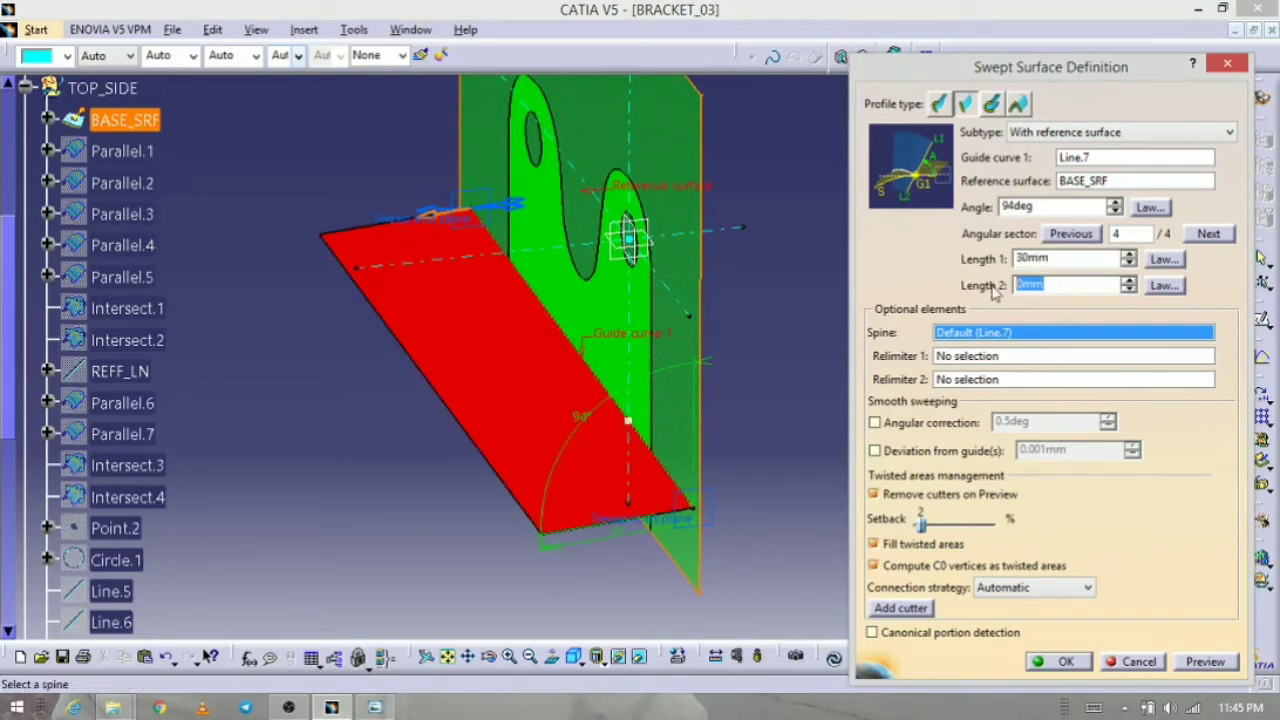
type("5")
left_click(1203, 662)
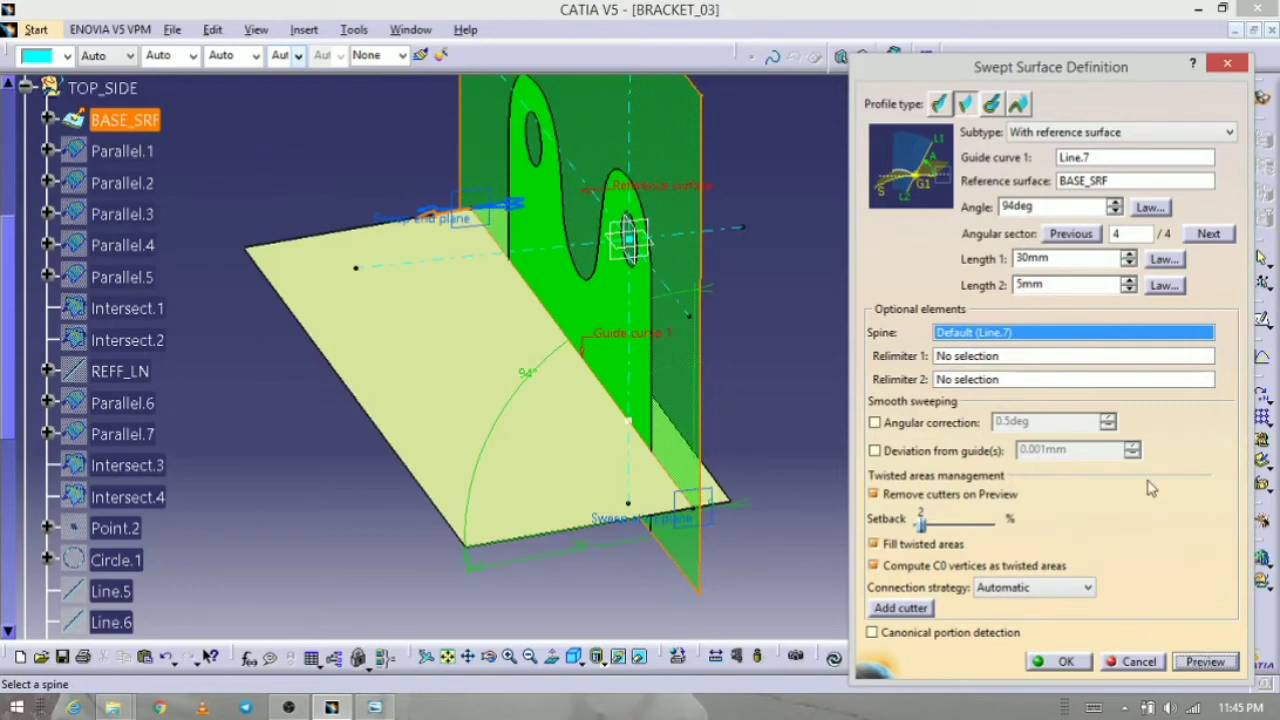
Step: Set the sweep's Length 2 to 10 mm and create the swept surface
left_click_drag(1058, 286, 964, 284)
type("10")
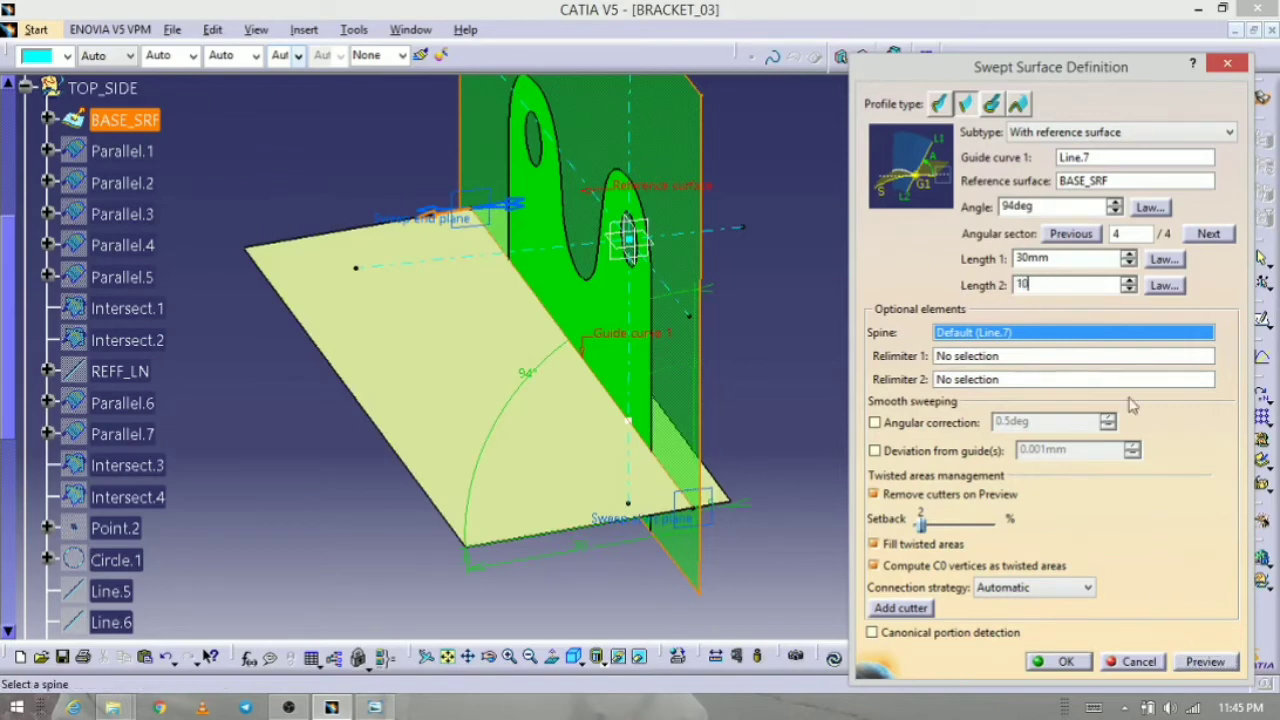
left_click(1203, 662)
middle_click_drag(782, 516, 563, 568)
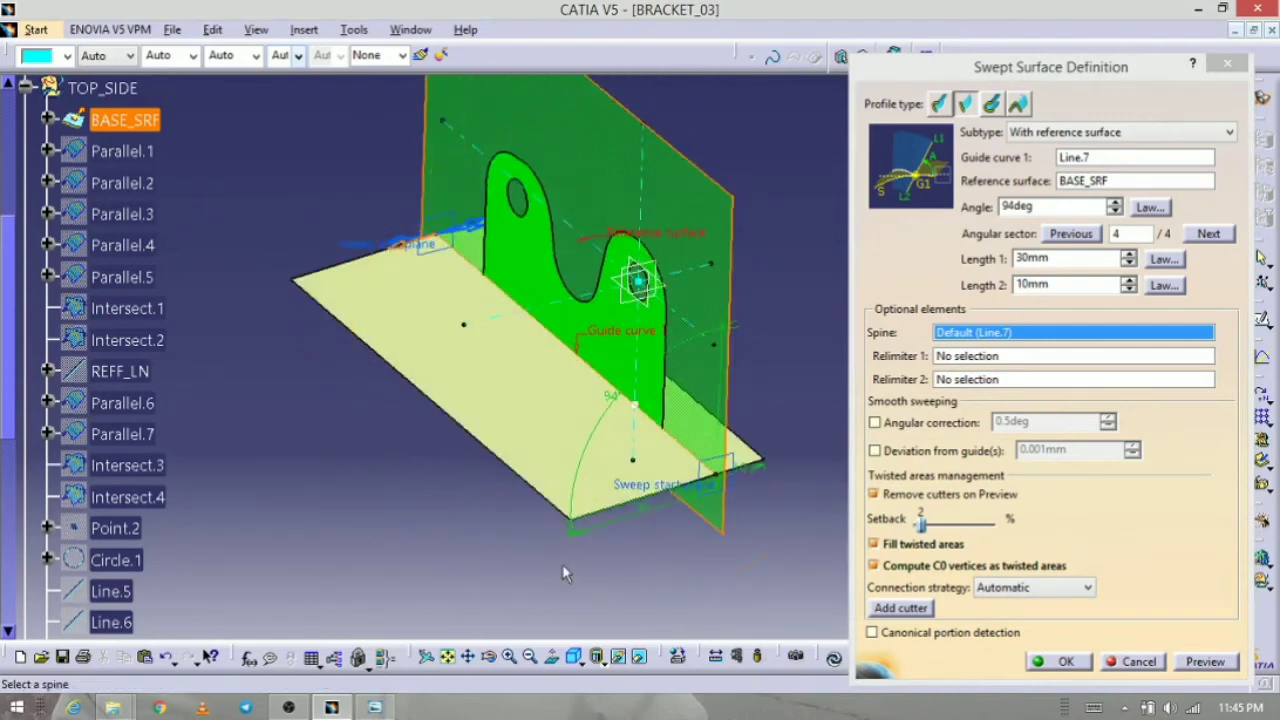
left_click(1062, 661)
middle_click_drag(745, 566, 774, 594)
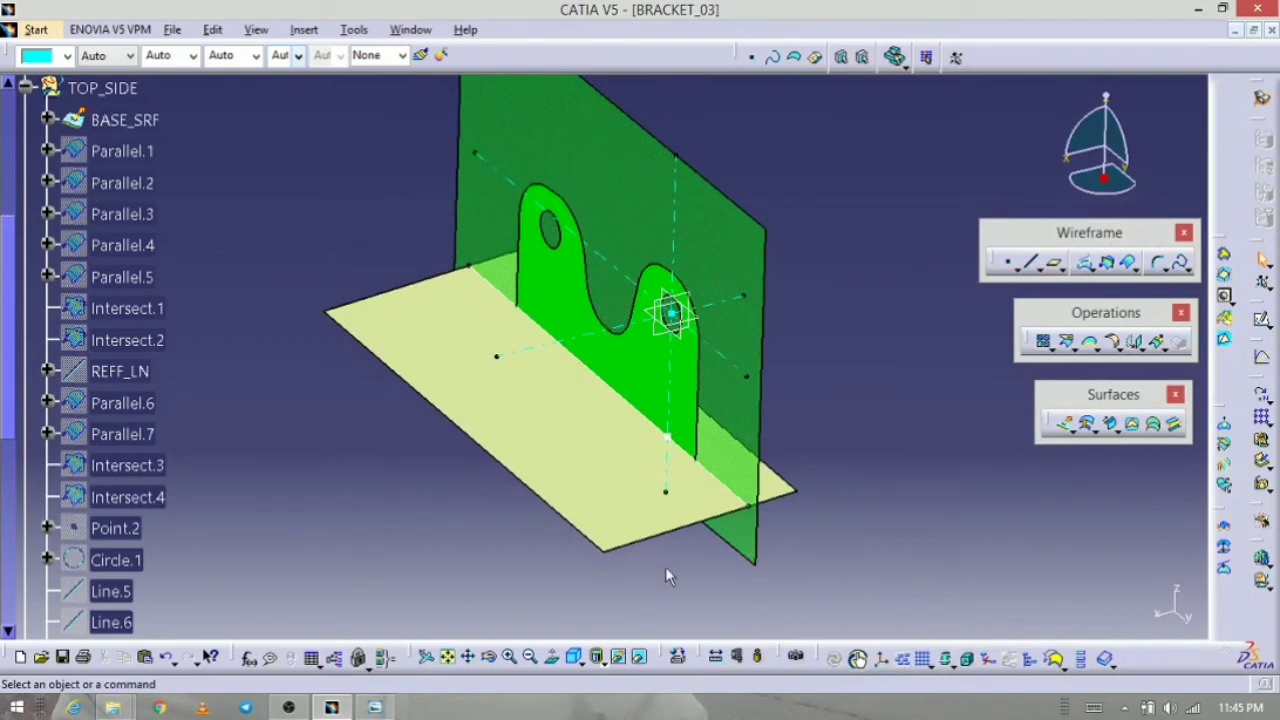
Step: Rename the swept surface in FR_SIDE as BASE_RF_SRF
middle_click_drag(665, 568, 660, 518)
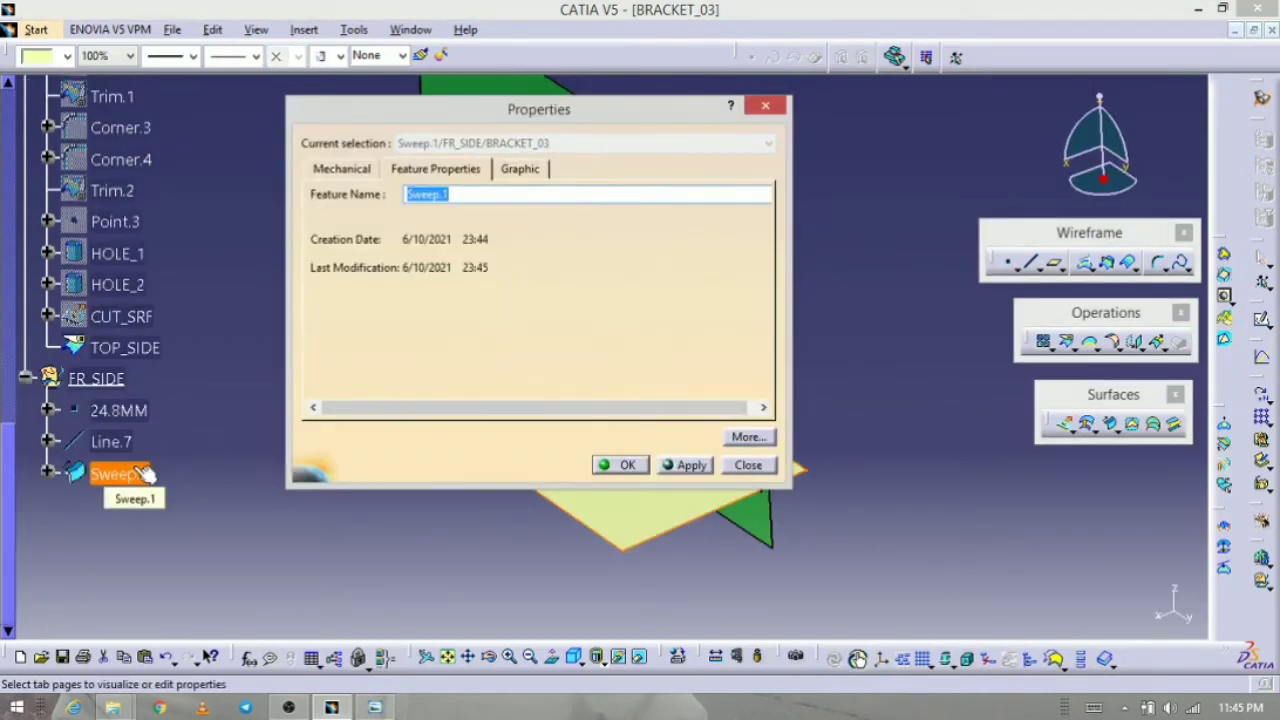
type("BASE_RF_SRF")
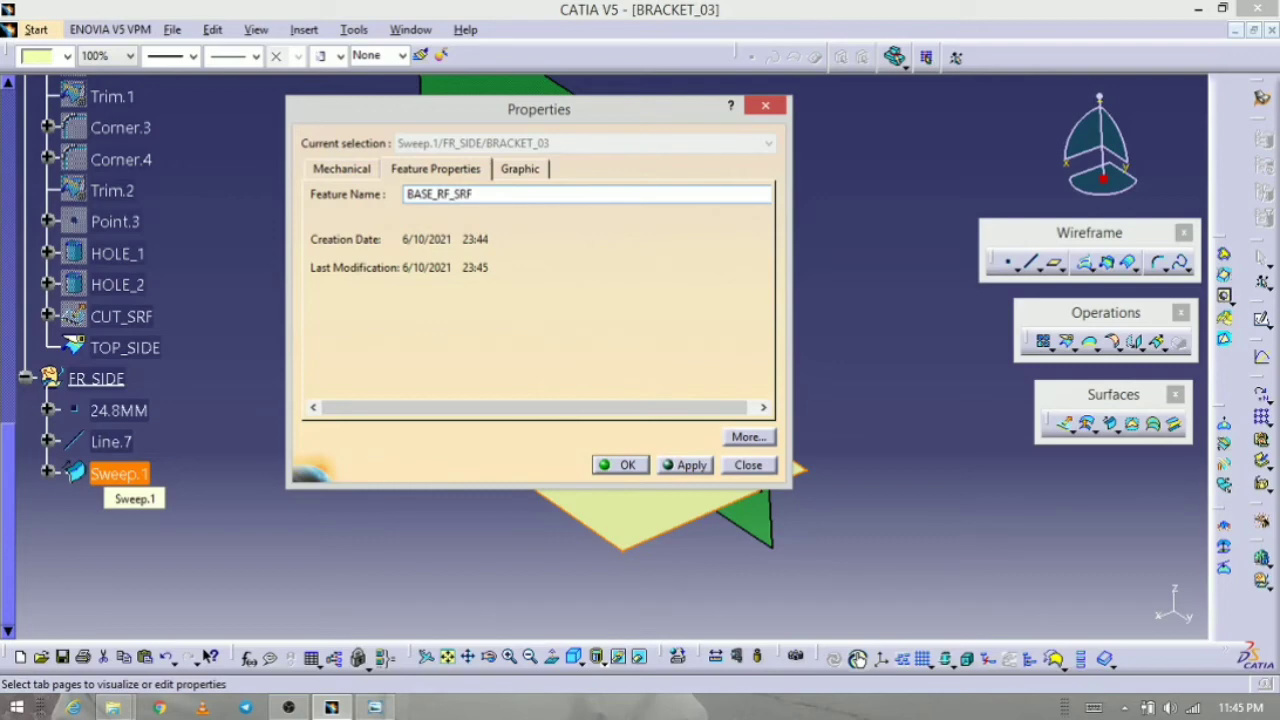
key("Return")
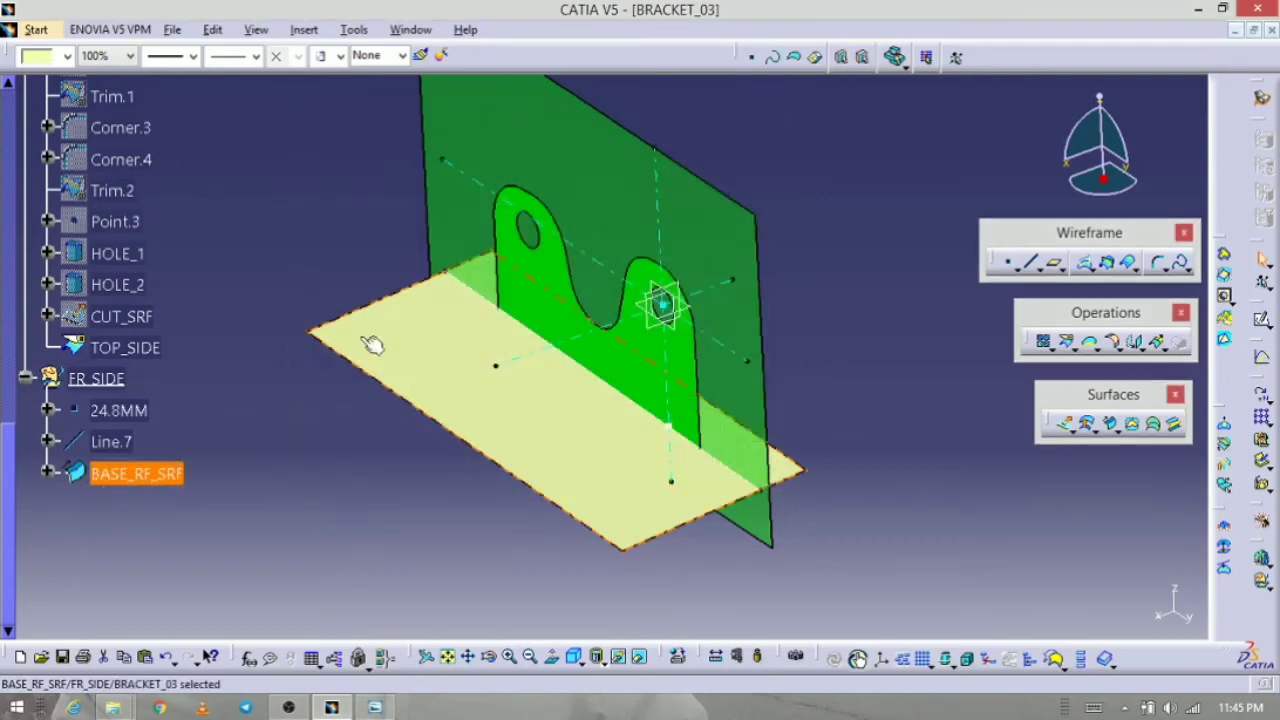
Step: Color BASE_RF_SRF blue and set its opacity to 50%
left_click(68, 57)
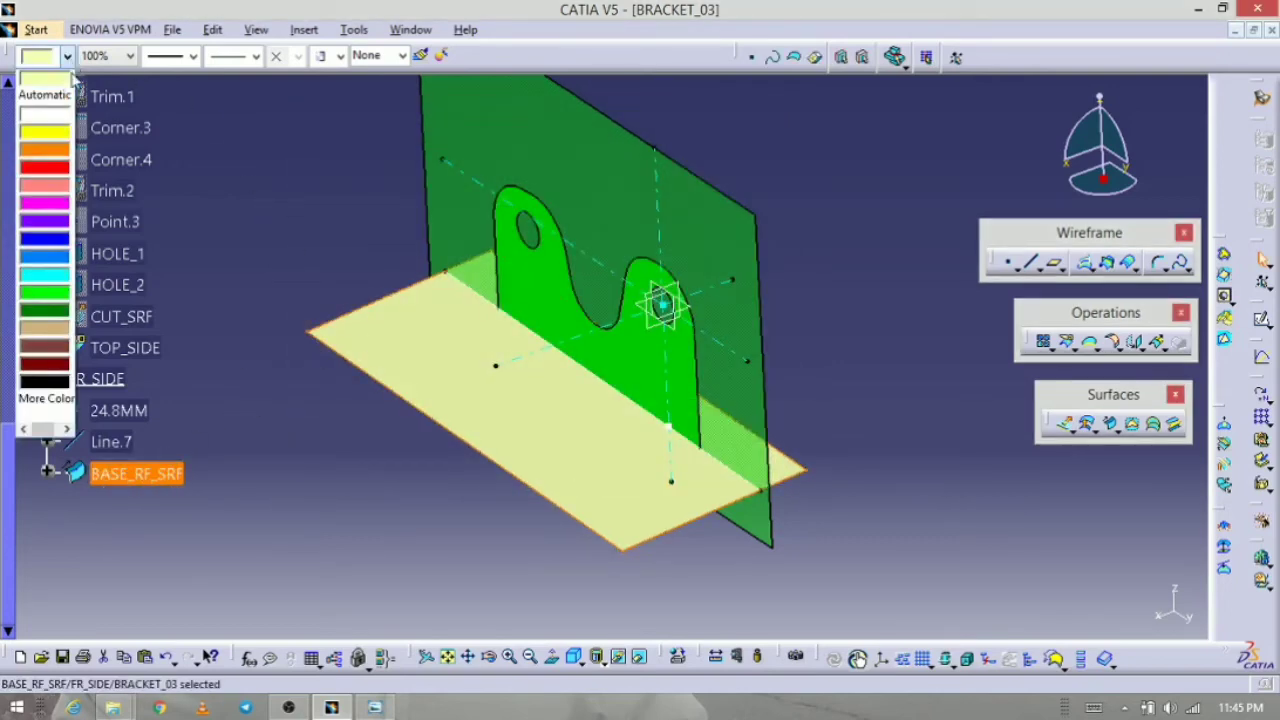
left_click(45, 256)
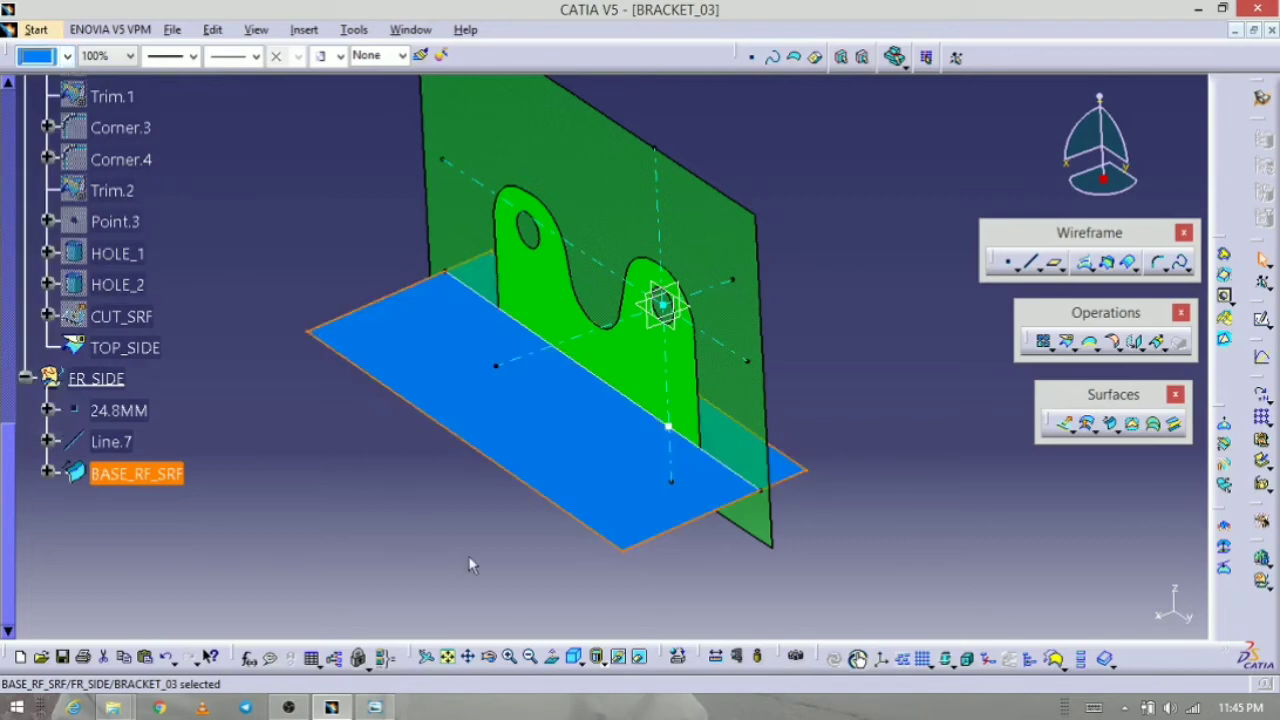
left_click(105, 56)
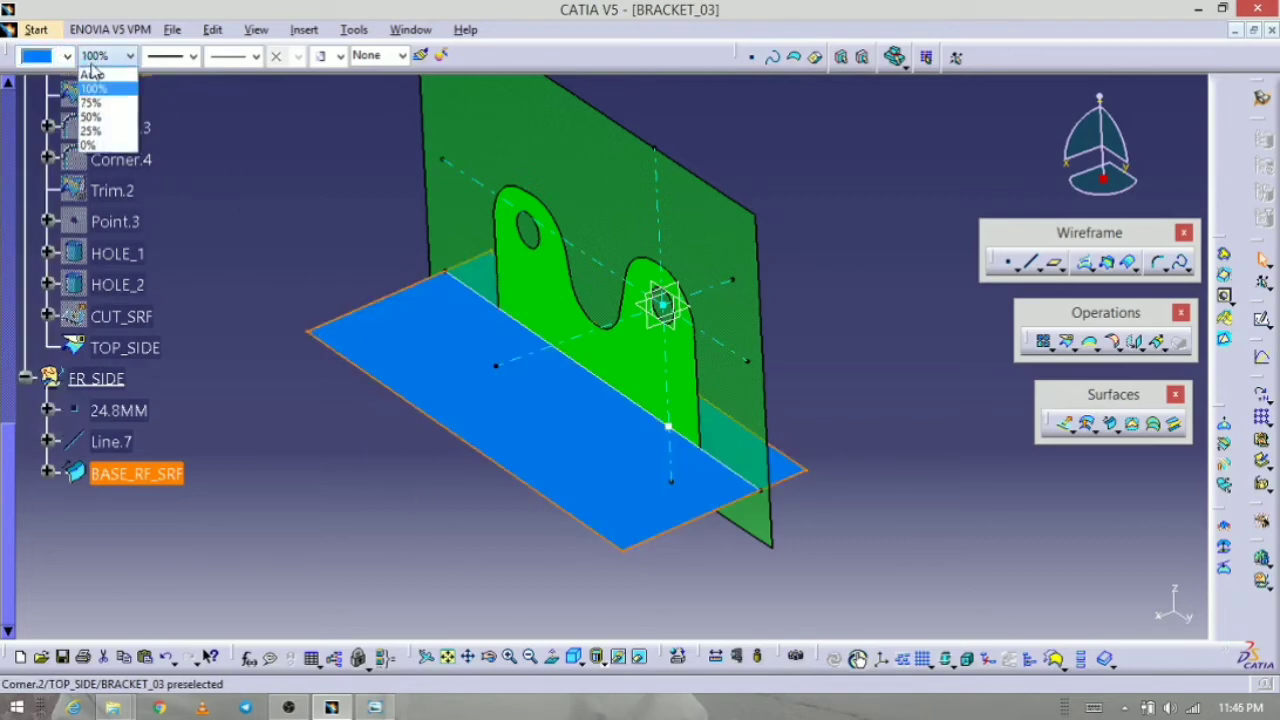
left_click(103, 120)
mouse_move(471, 363)
middle_mouse_down()
mouse_move(489, 351)
mouse_move(438, 347)
mouse_move(474, 403)
mouse_move(470, 480)
middle_mouse_up()
Step: Consult the drawing, and set up a plane offset from the zx plane in the reversed direction, toward the other hole
left_click(374, 707)
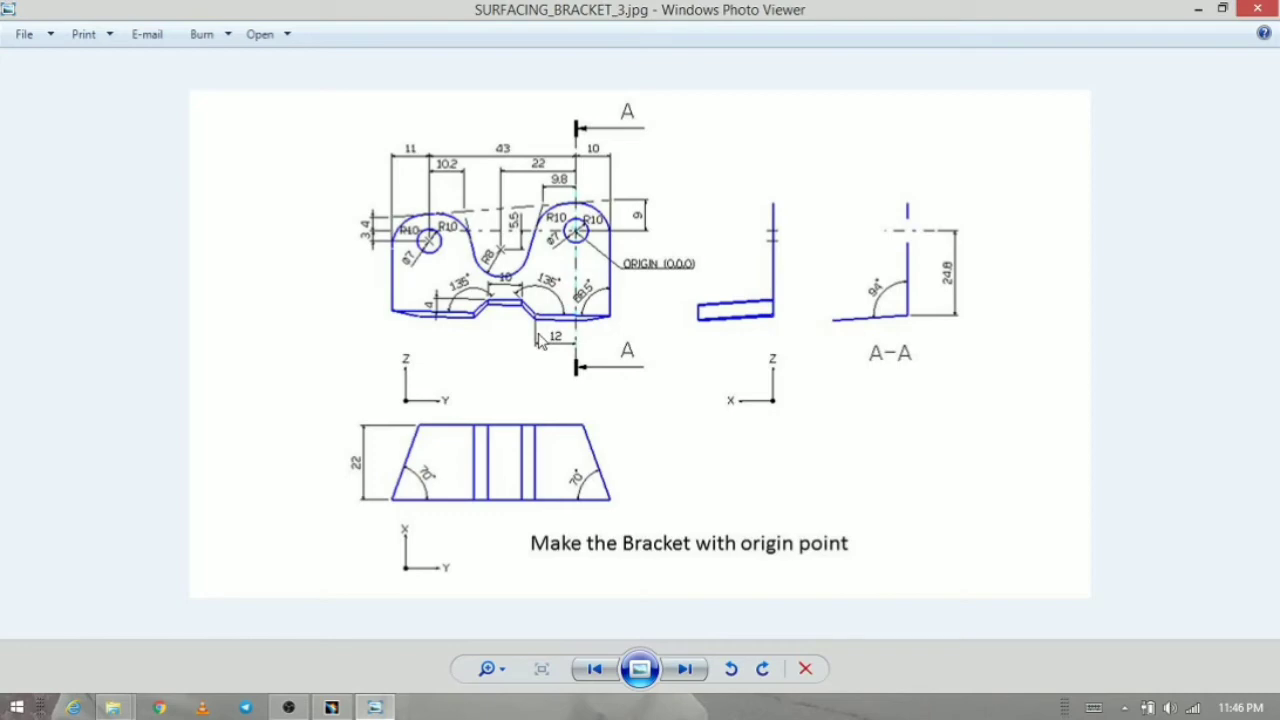
left_click(375, 708)
middle_click_drag(617, 489, 677, 316)
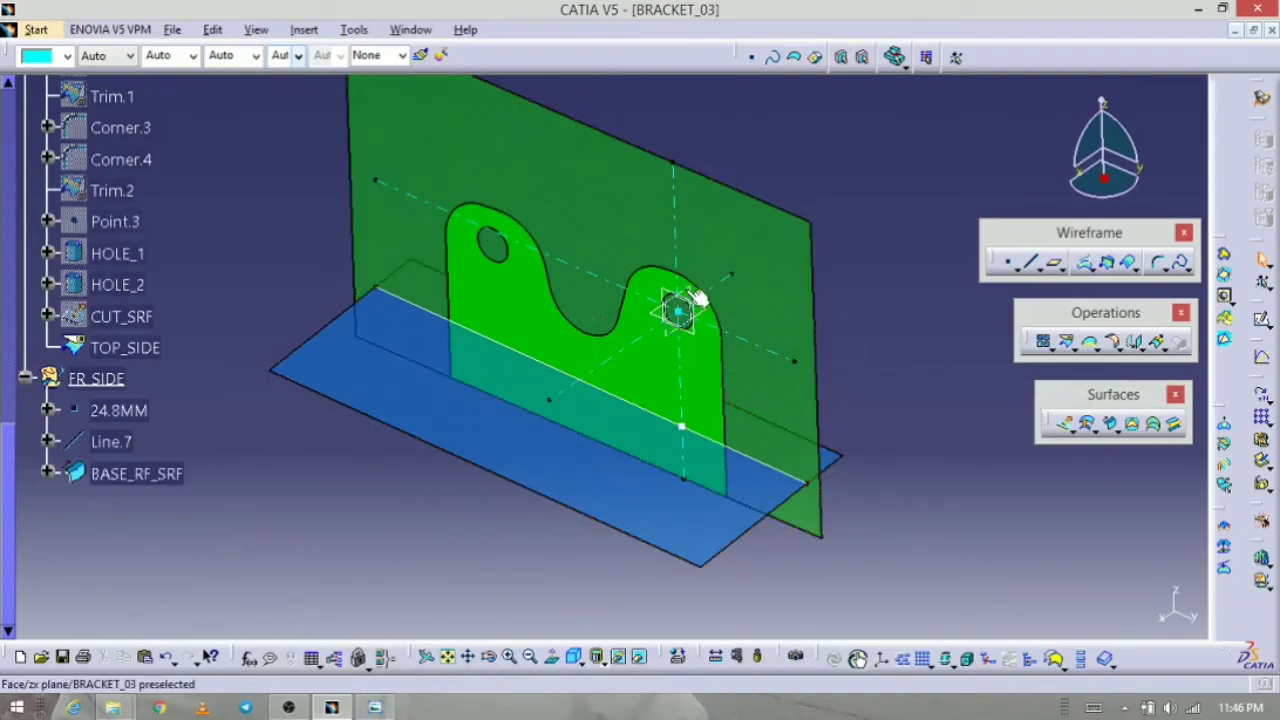
left_click(697, 300)
middle_click_drag(415, 560, 480, 556)
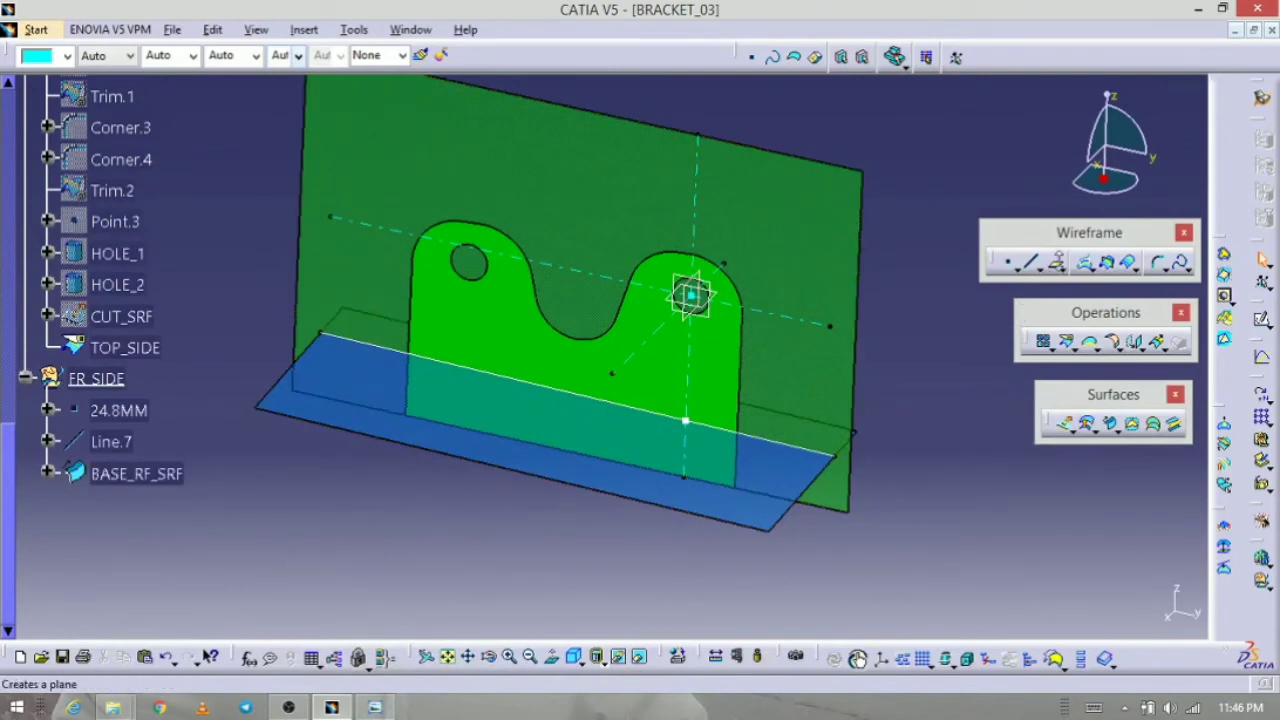
left_click(1055, 266)
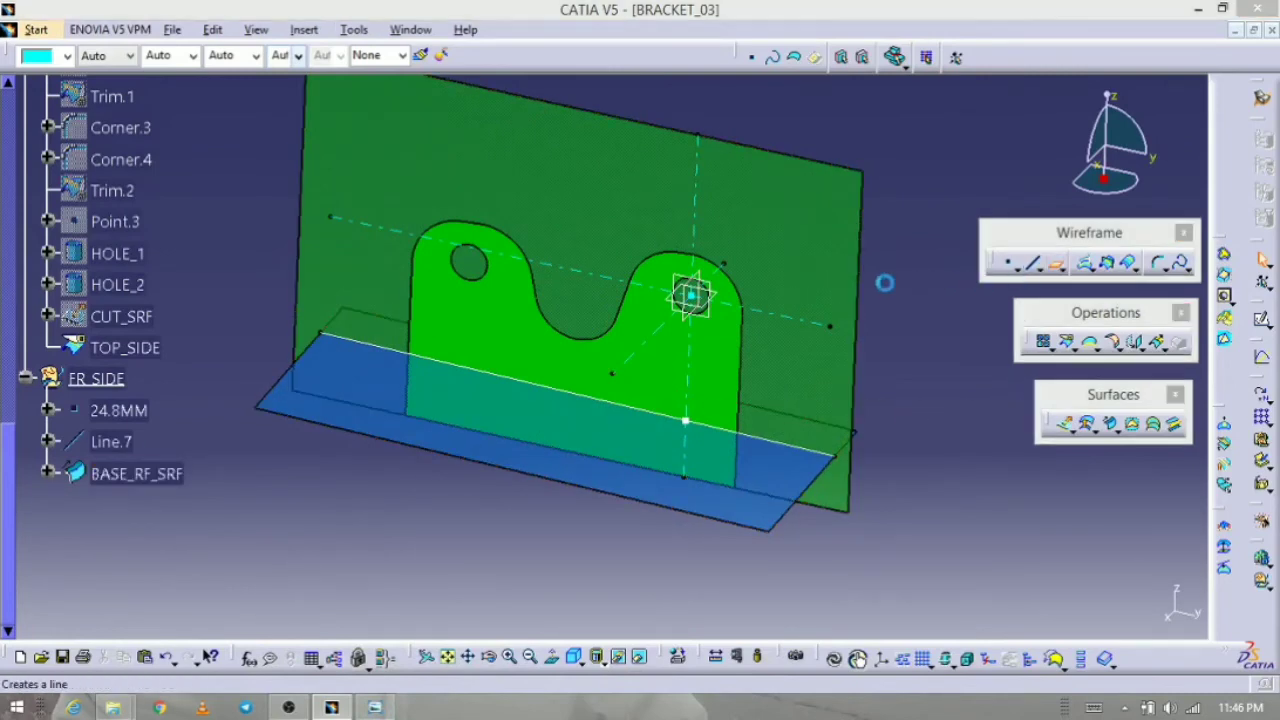
left_click(708, 283)
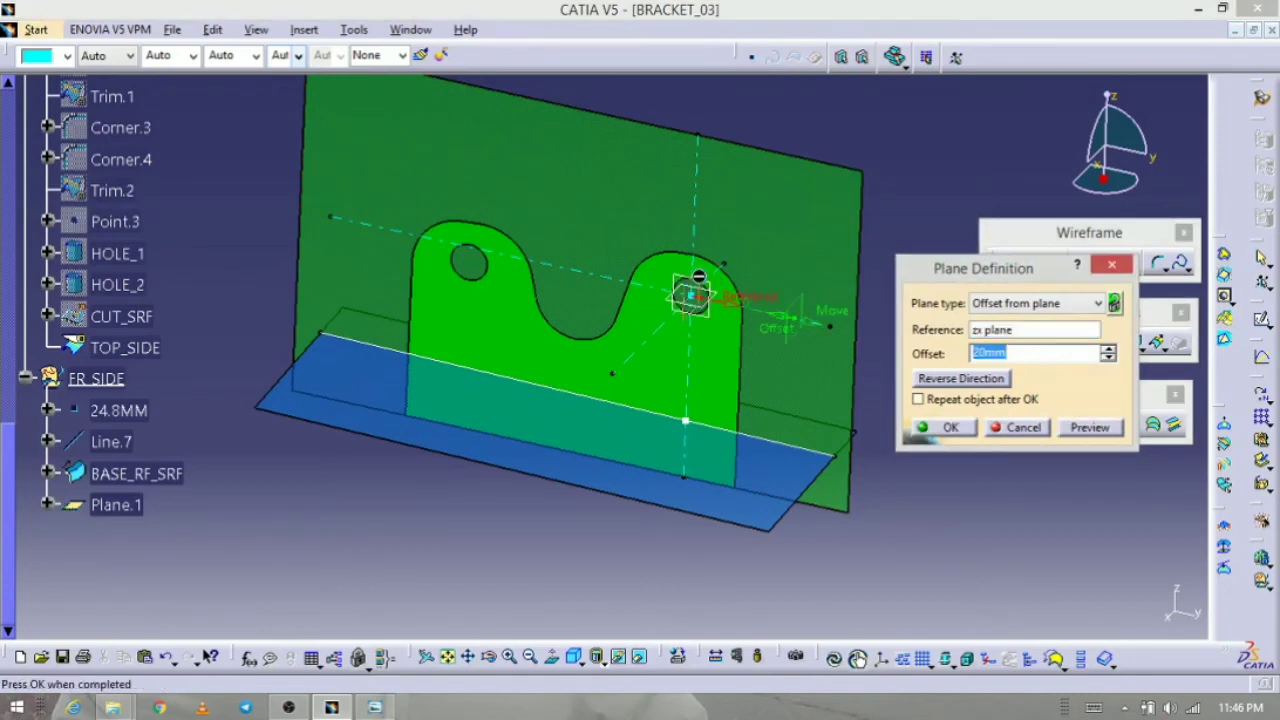
left_click(962, 379)
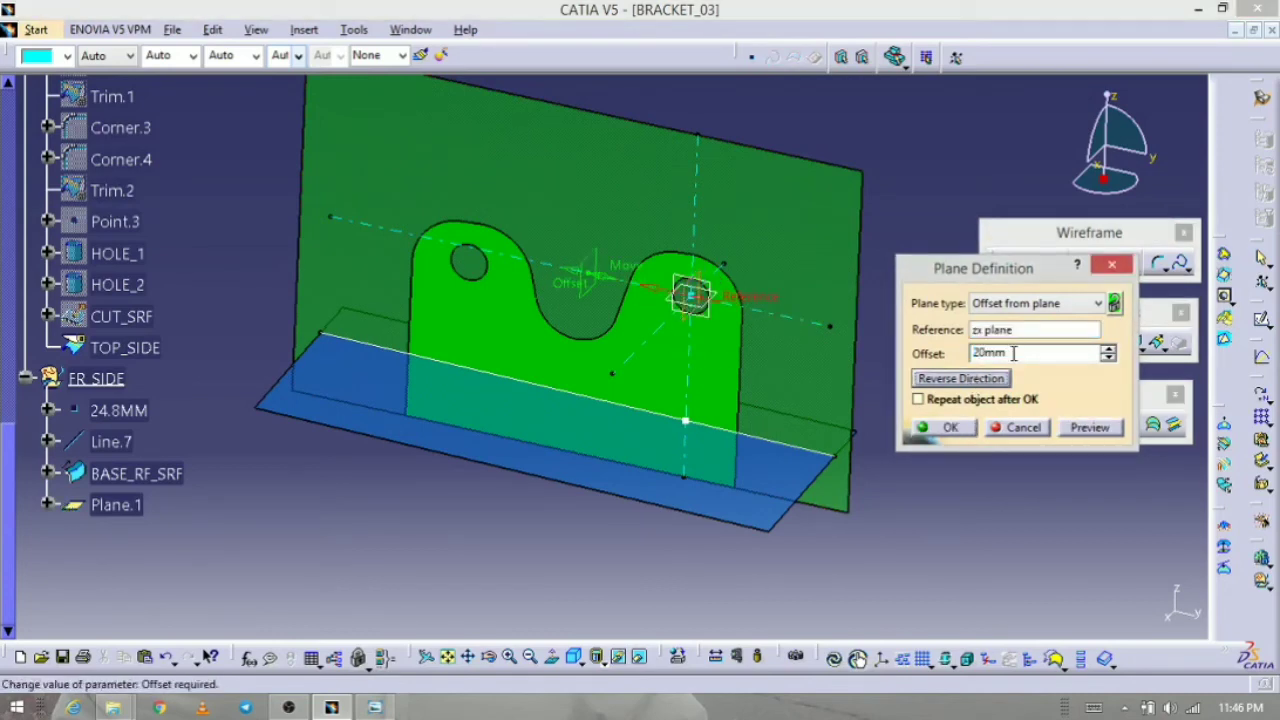
Step: Set the plane's offset to 12 mm, create it, and check its location in the model
left_click_drag(1008, 352, 955, 350)
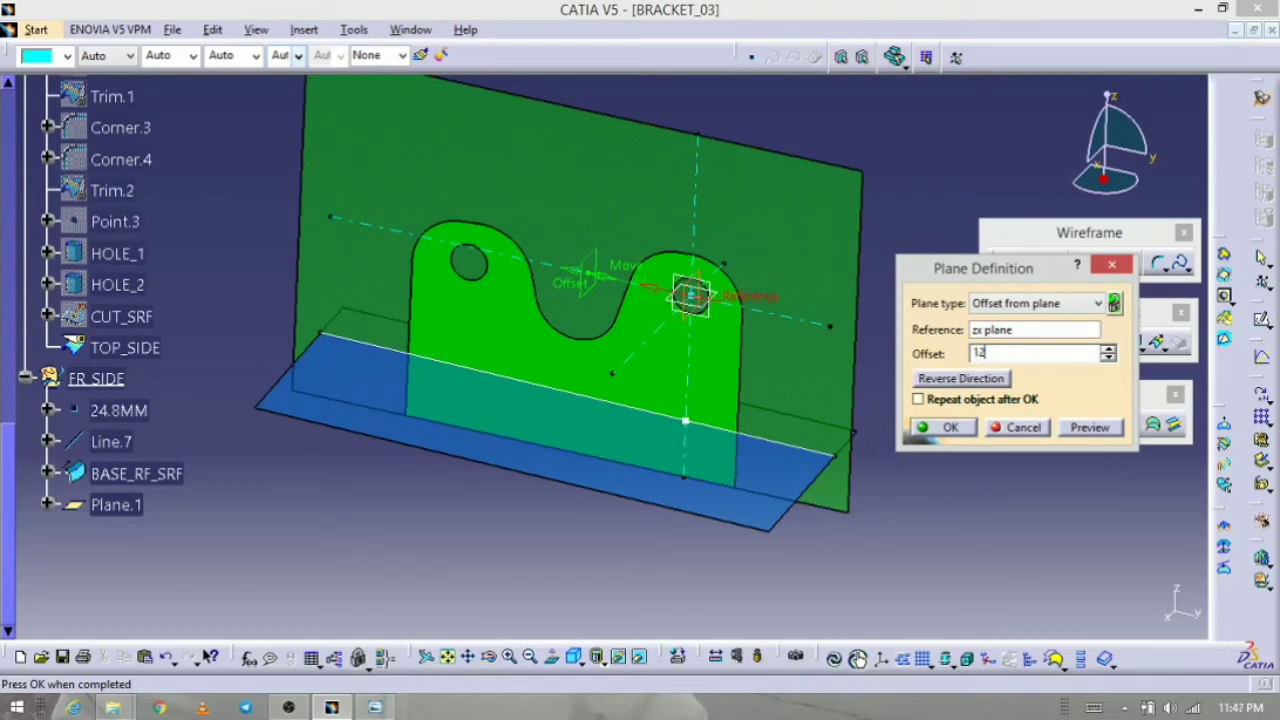
type("12")
left_click(1090, 428)
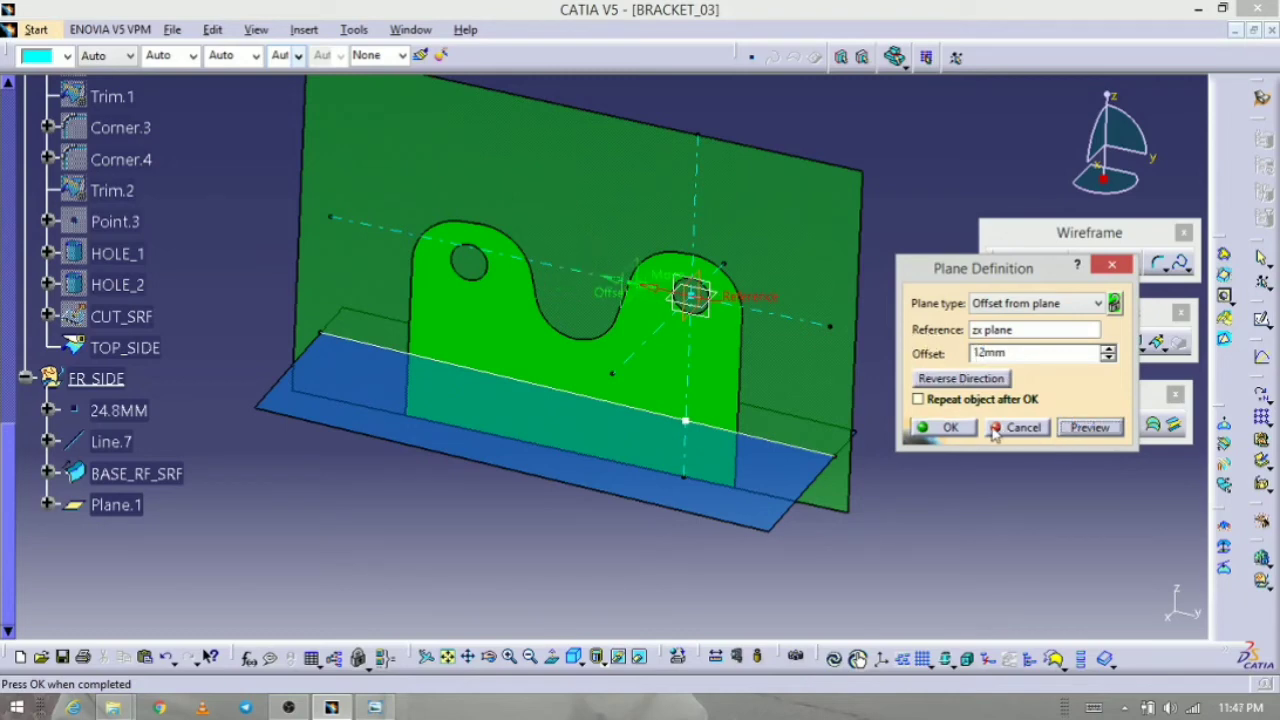
left_click(940, 428)
left_click(125, 505)
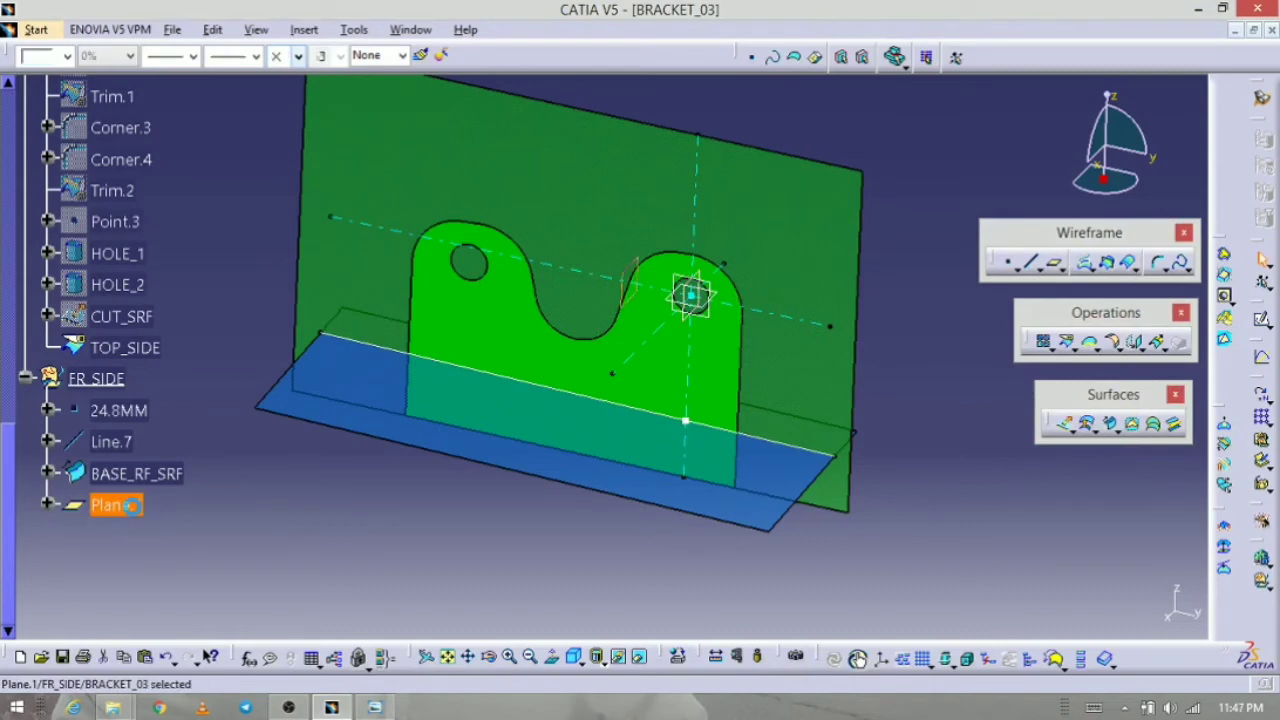
left_click(240, 523)
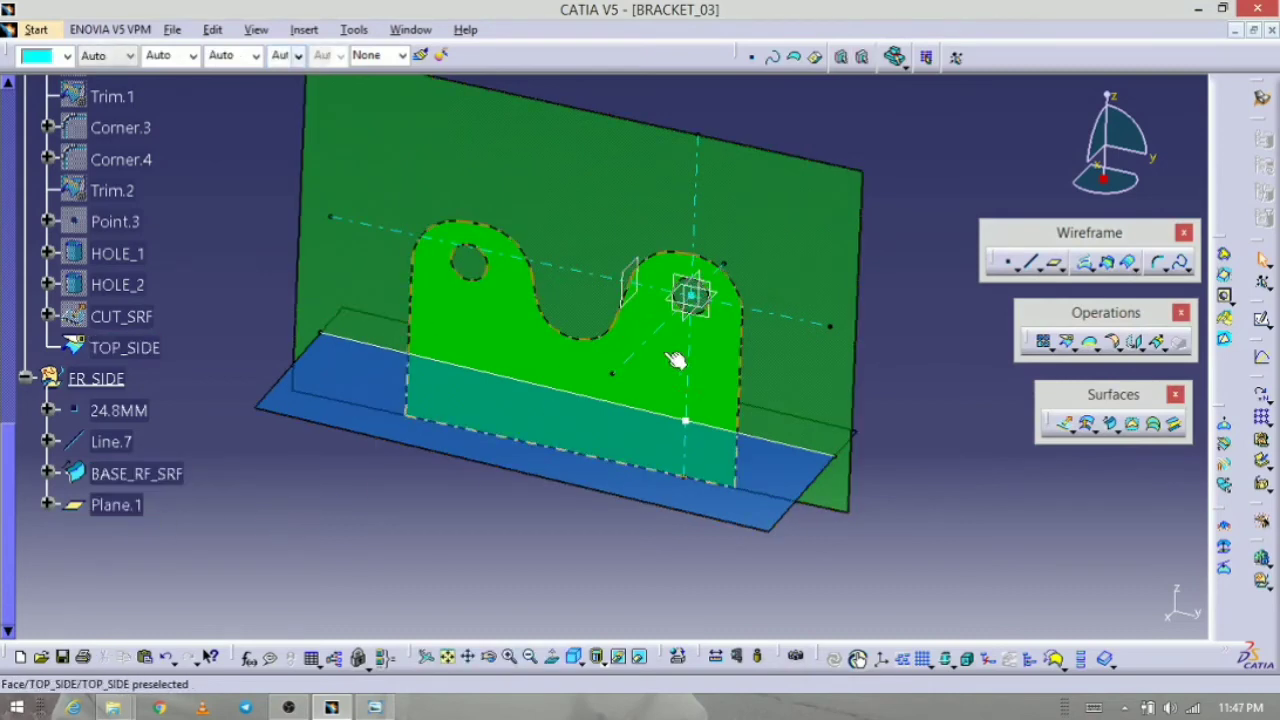
Step: Create the intersection of BASE_RF_SRF with the 12 mm offset plane
left_click(590, 452)
middle_click_drag(590, 452, 548, 421)
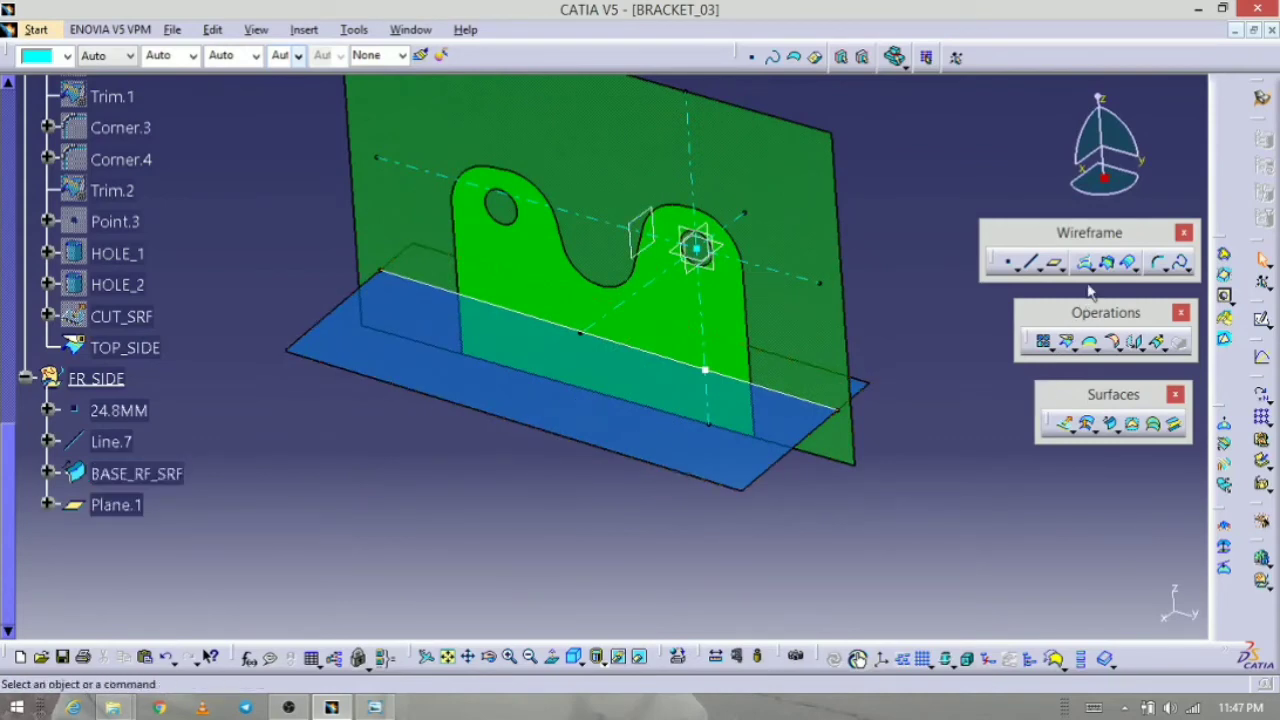
left_click(1107, 263)
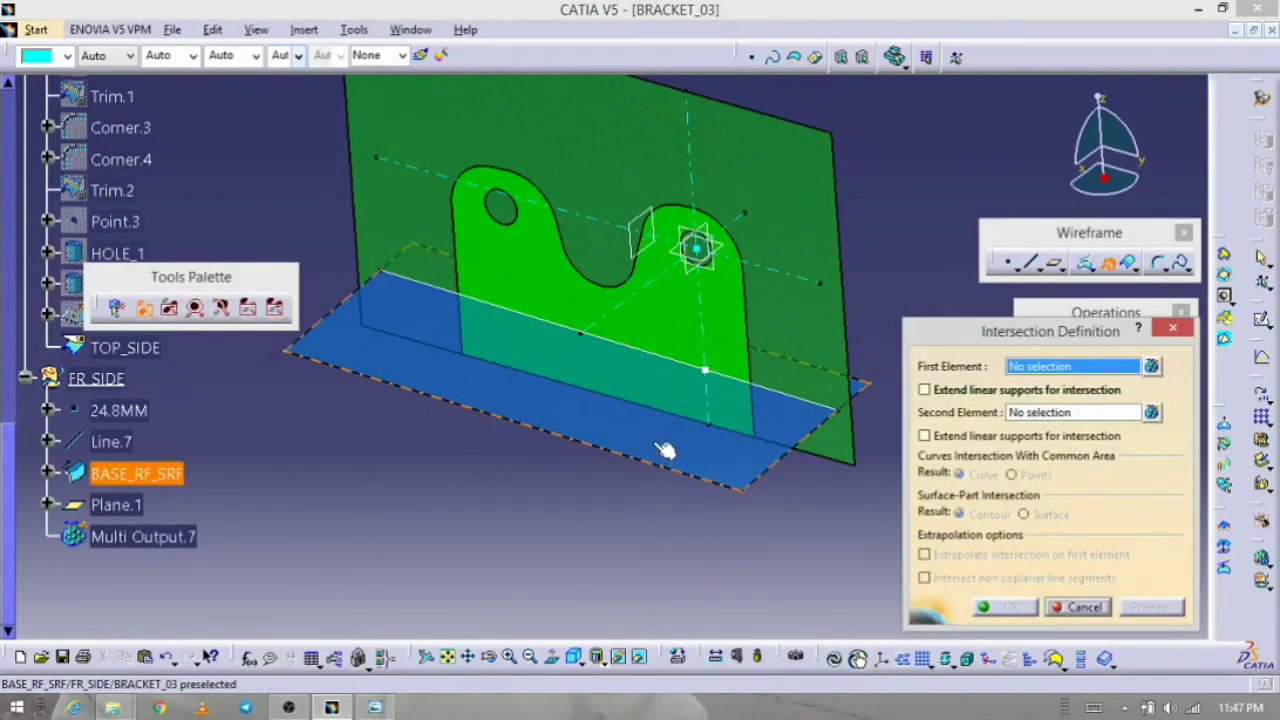
left_click(665, 450)
left_click(116, 504)
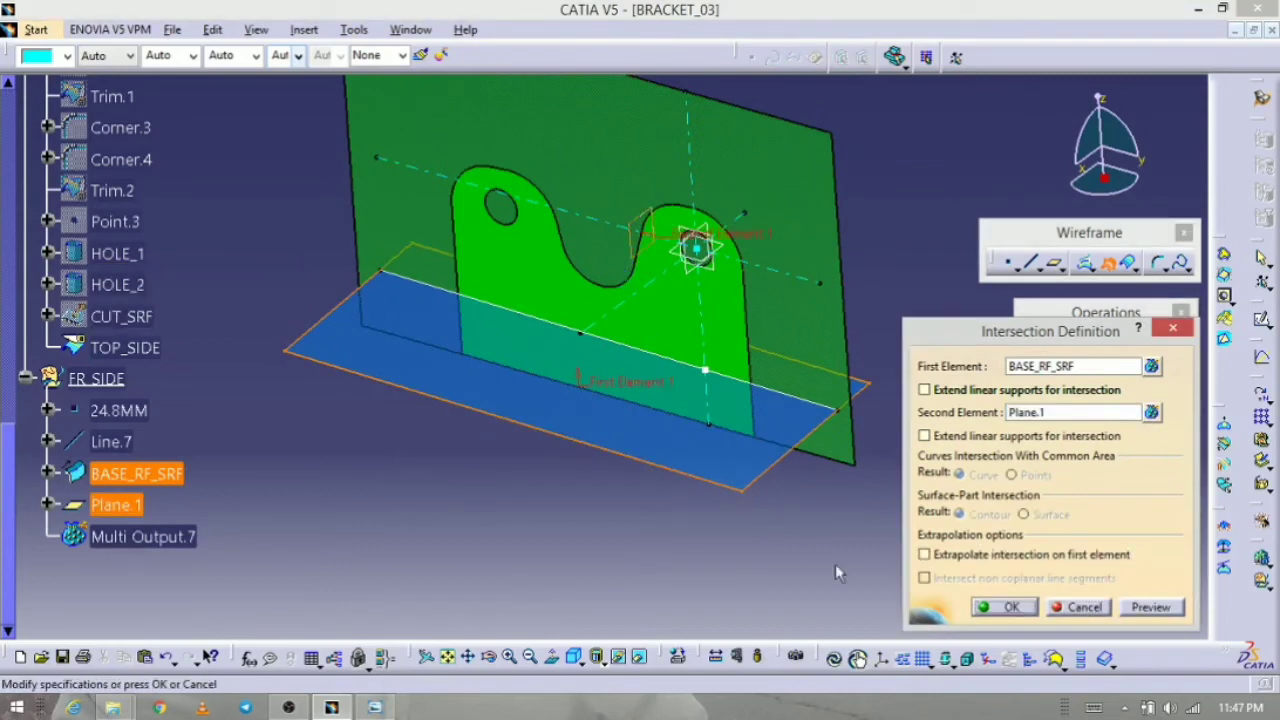
left_click(1012, 608)
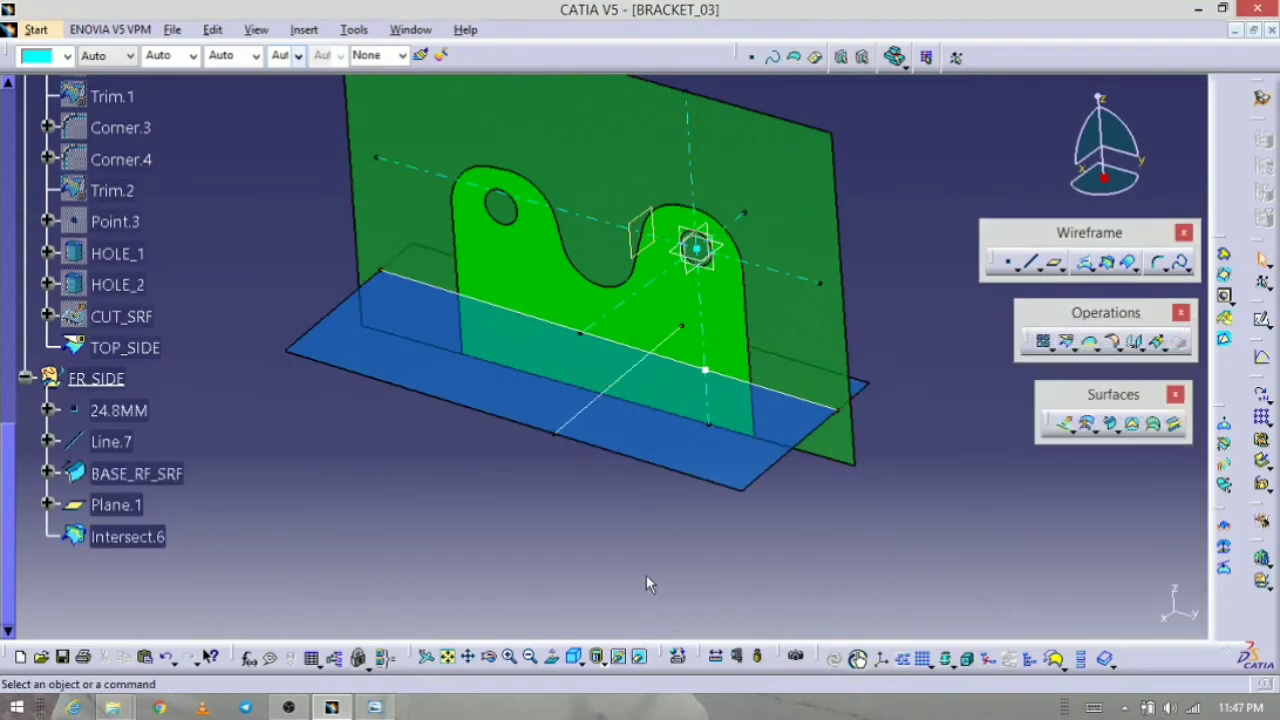
middle_click_drag(646, 585, 686, 423)
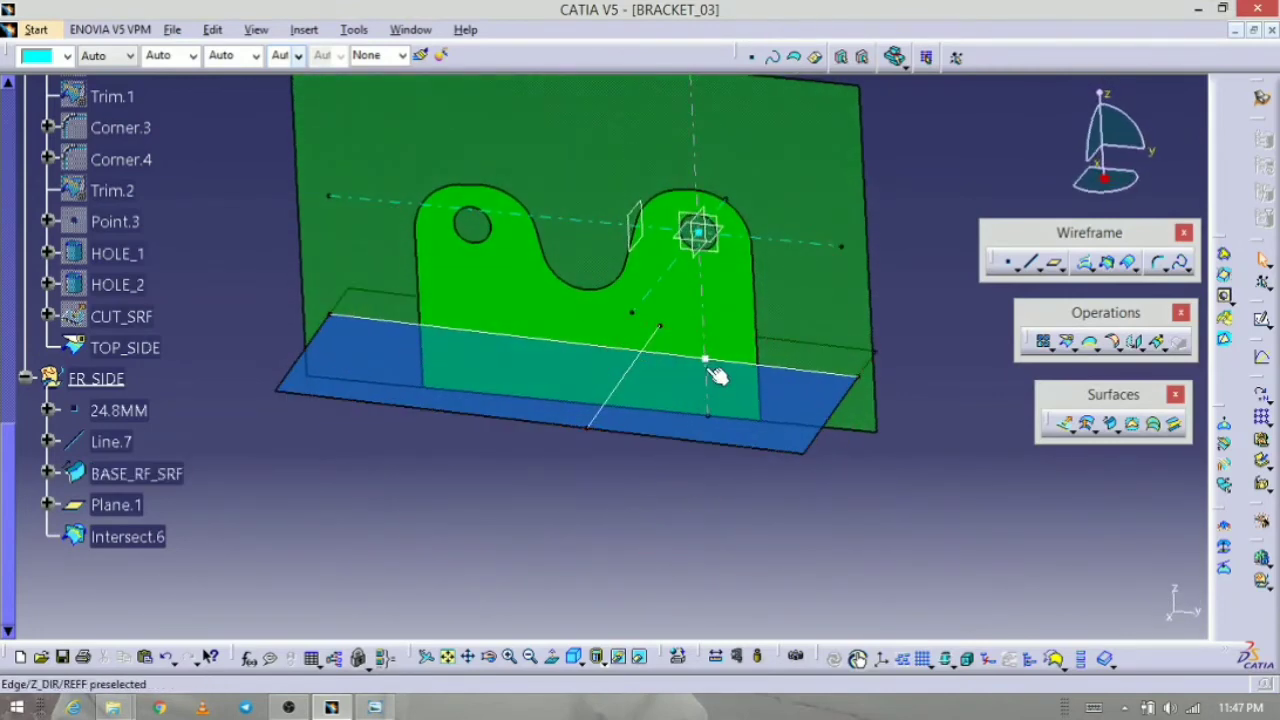
Step: Check the drawing for the dimensions and angles of the stepped lower flange
middle_click_drag(617, 560, 572, 512)
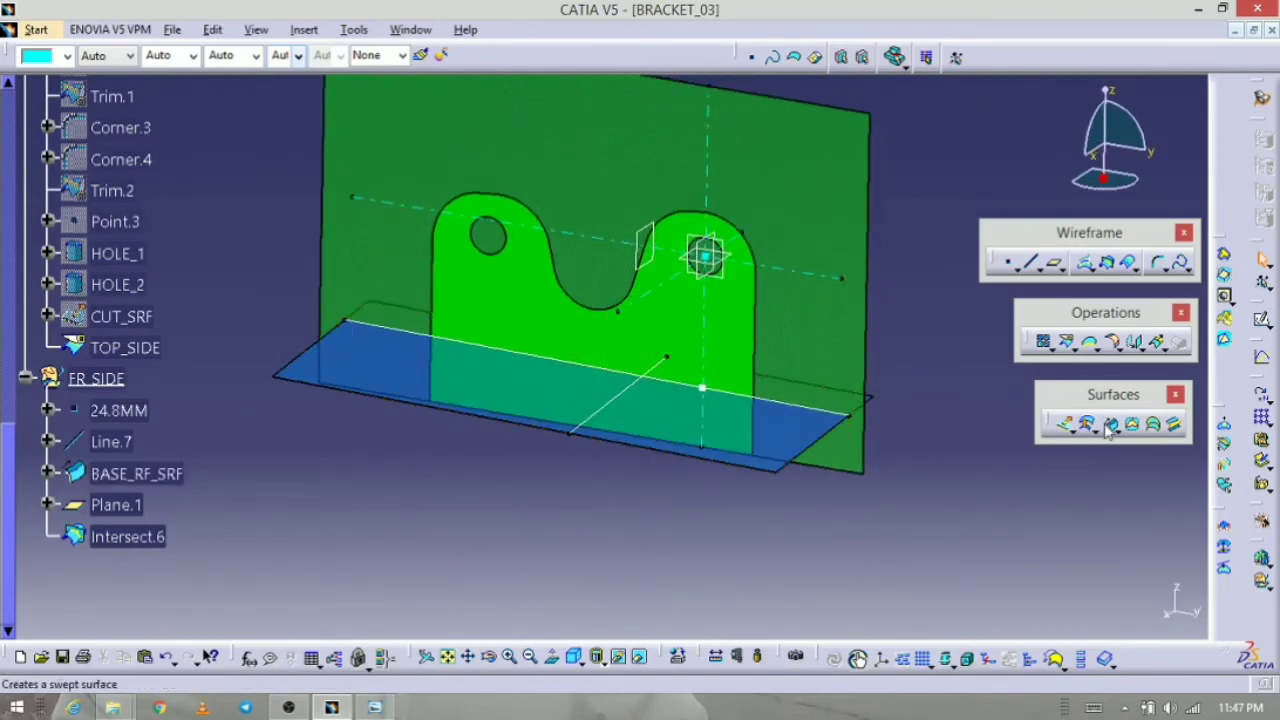
left_click(375, 707)
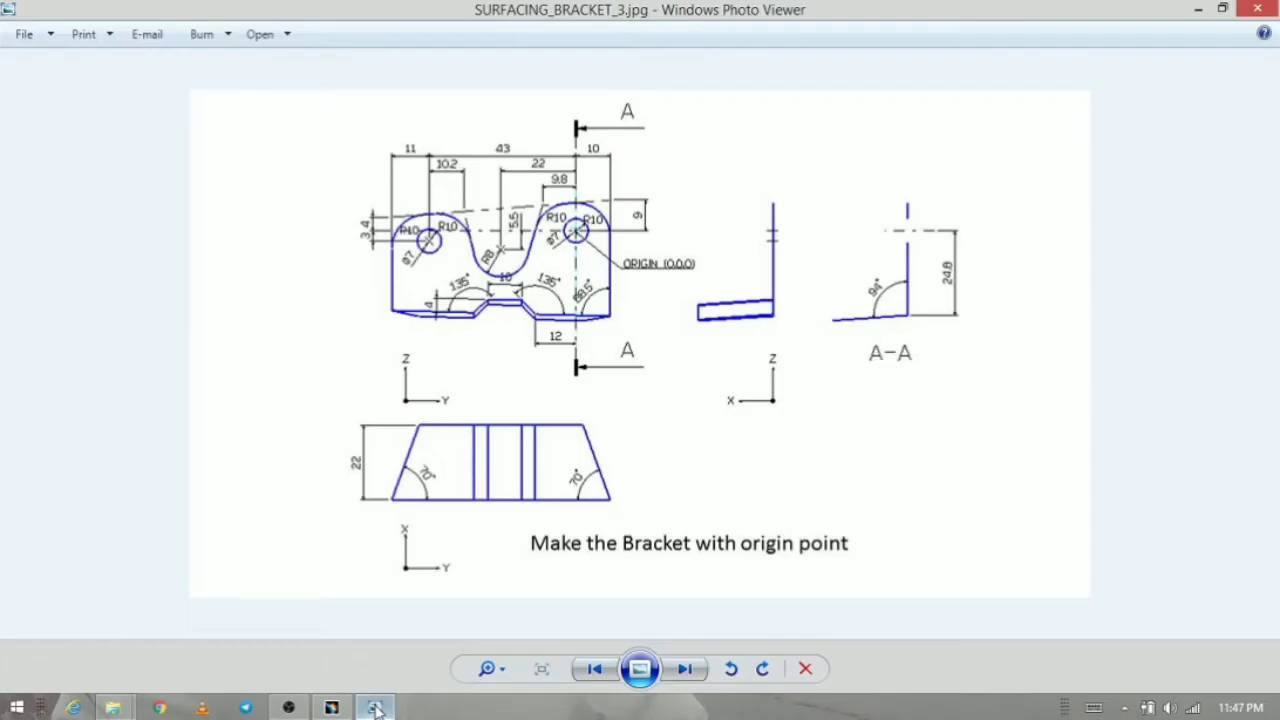
left_click(375, 707)
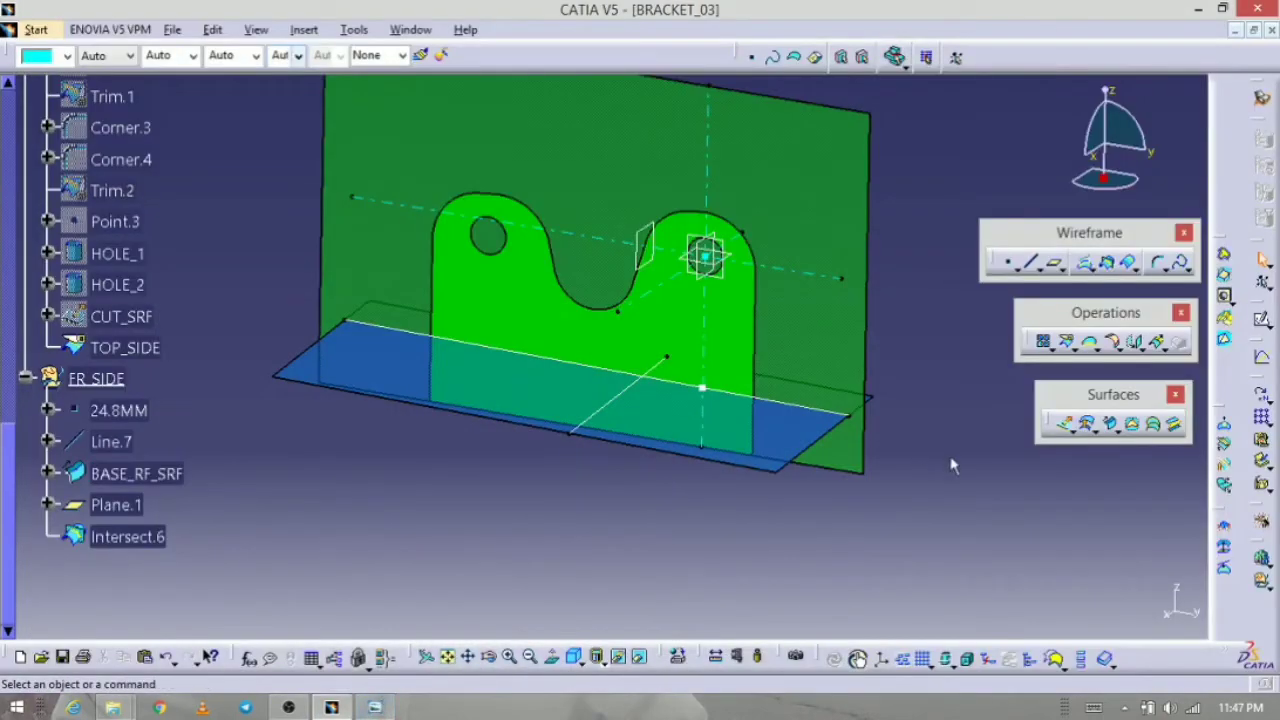
Step: Set up a reference-surface line sweep along the 12 mm plane's intersection line, at 135 degrees to BASE_RF_SRF in angular sector 4
left_click(1110, 424)
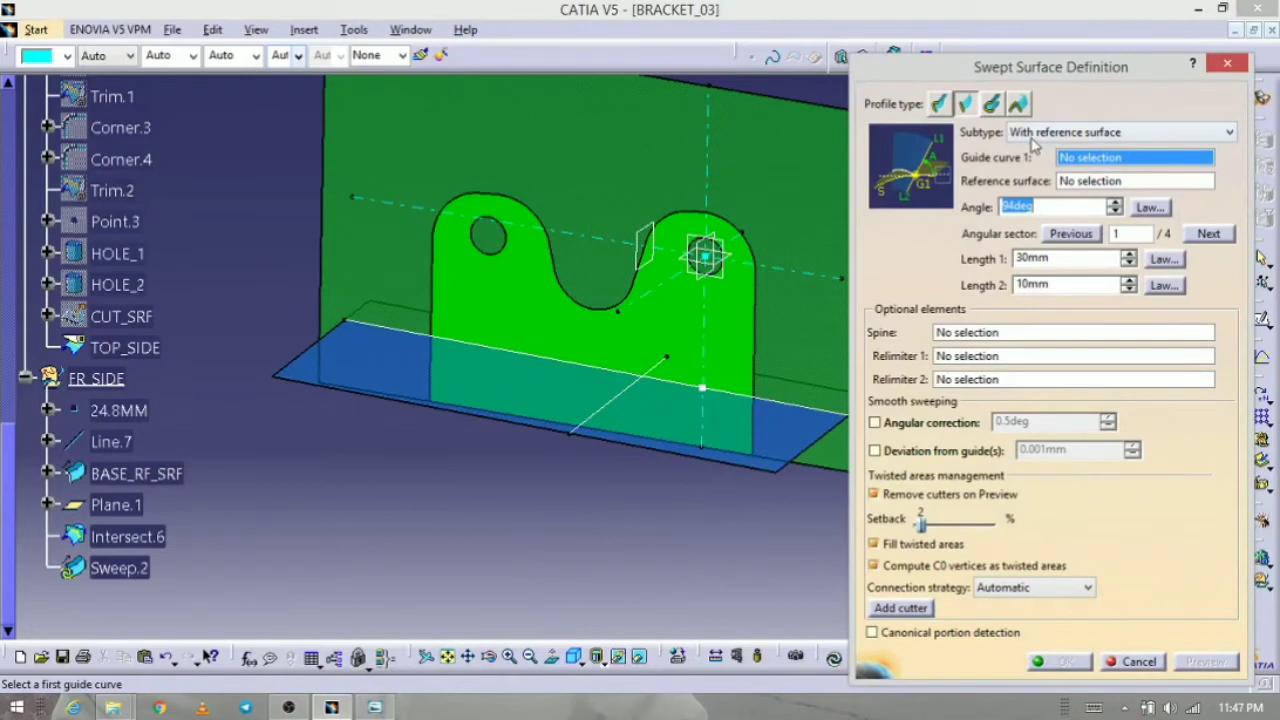
middle_click_drag(665, 556, 593, 569)
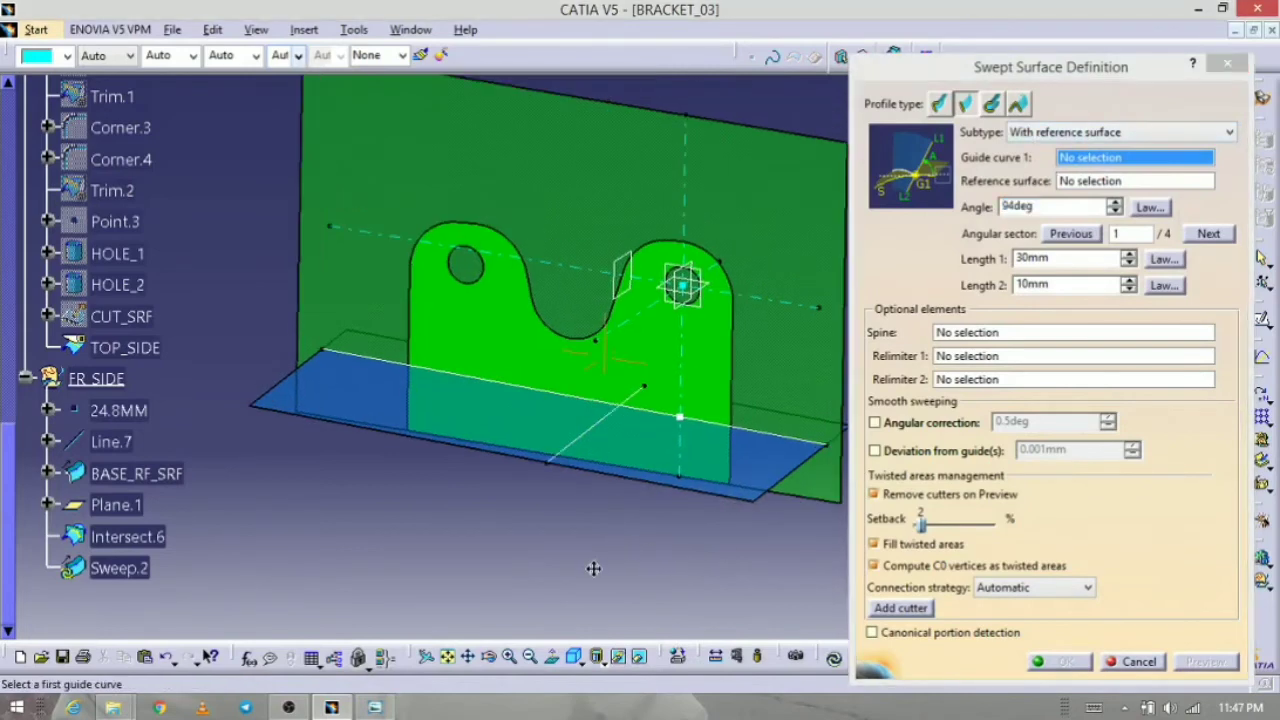
left_click(600, 436)
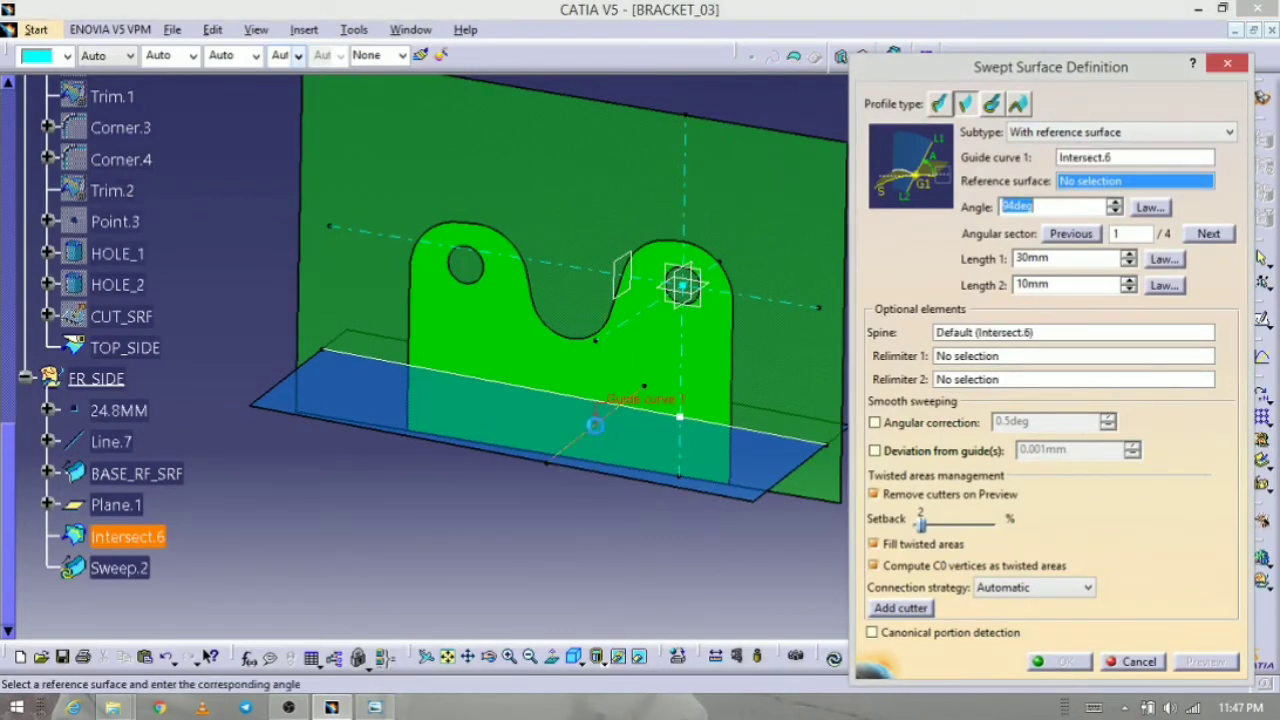
left_click(652, 448)
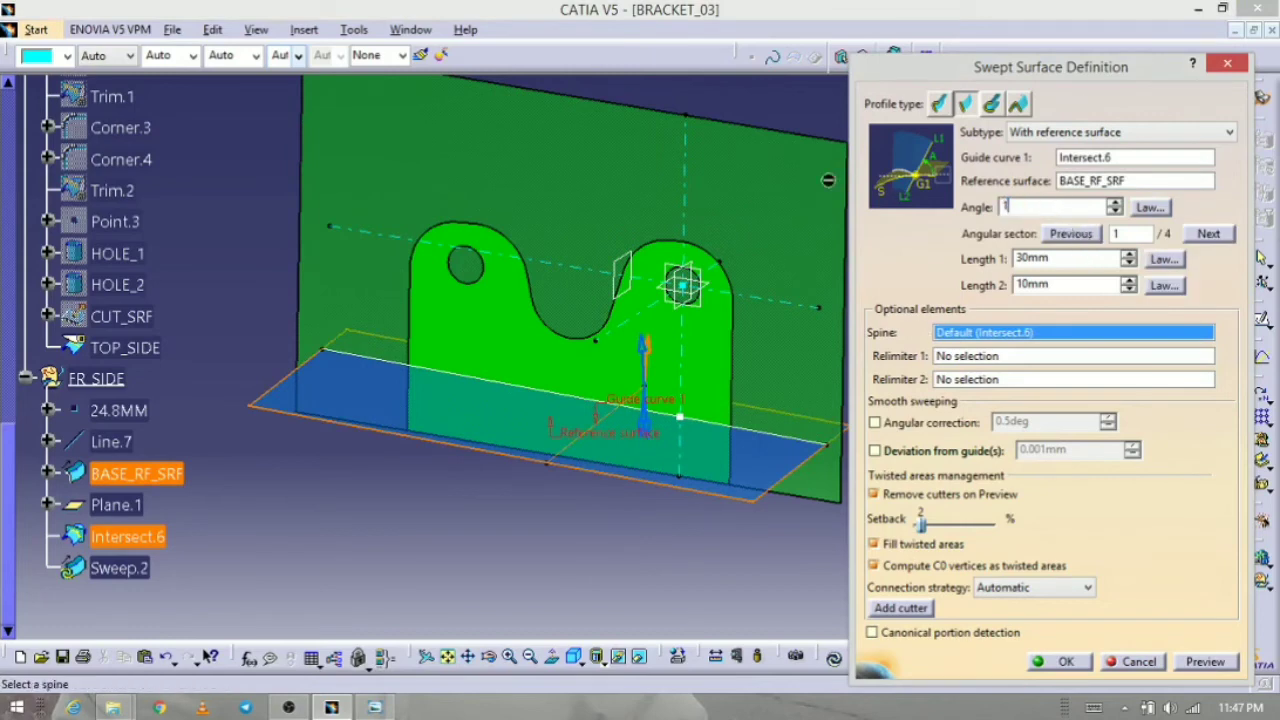
left_click(1203, 662)
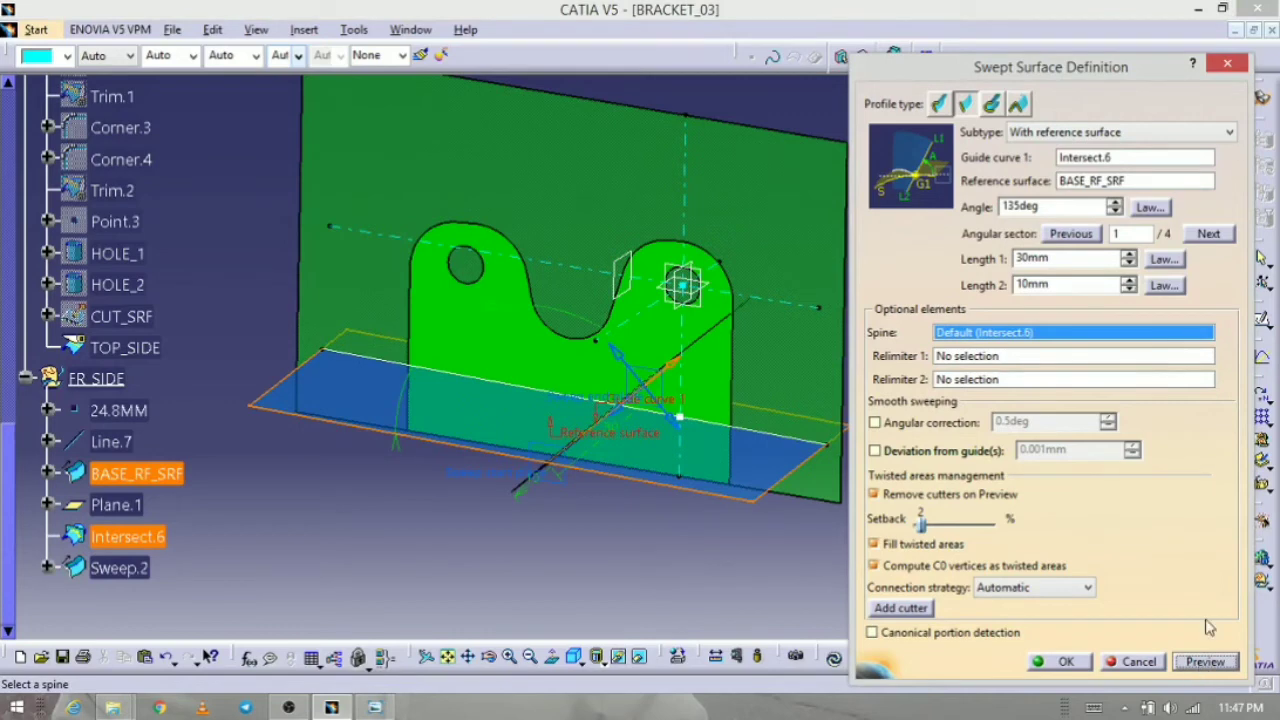
left_click(614, 355)
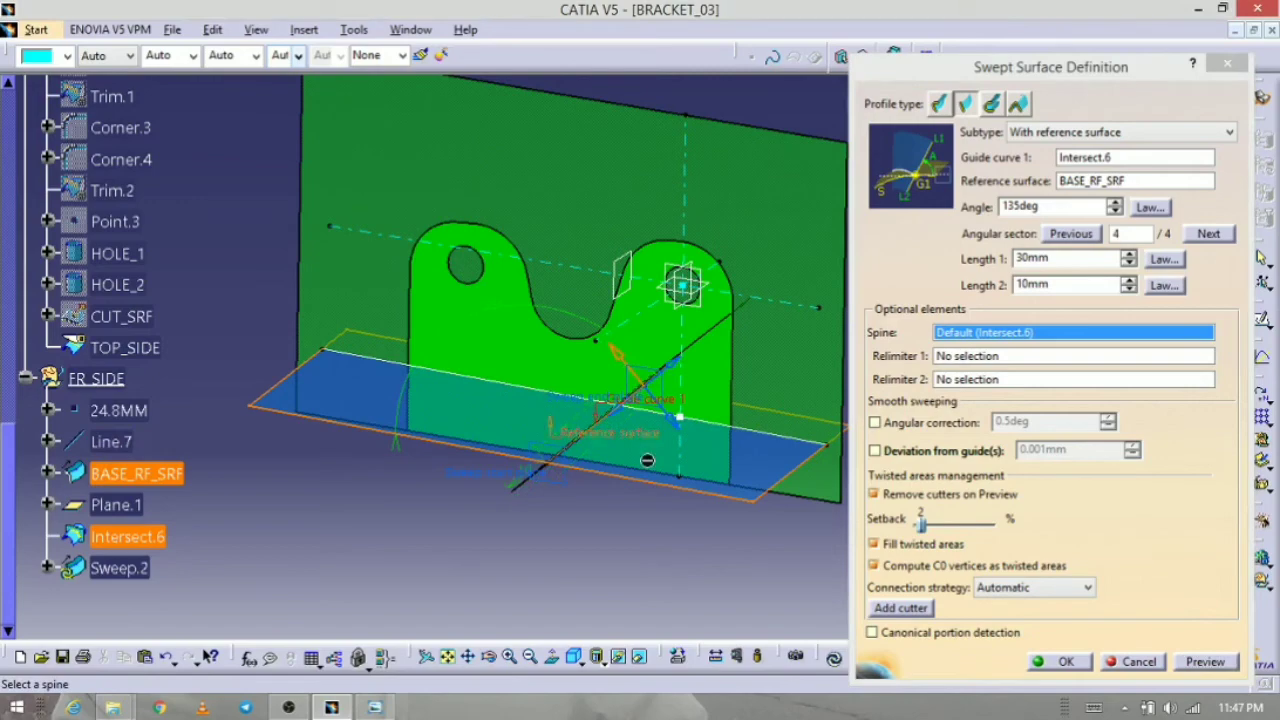
left_click(1205, 661)
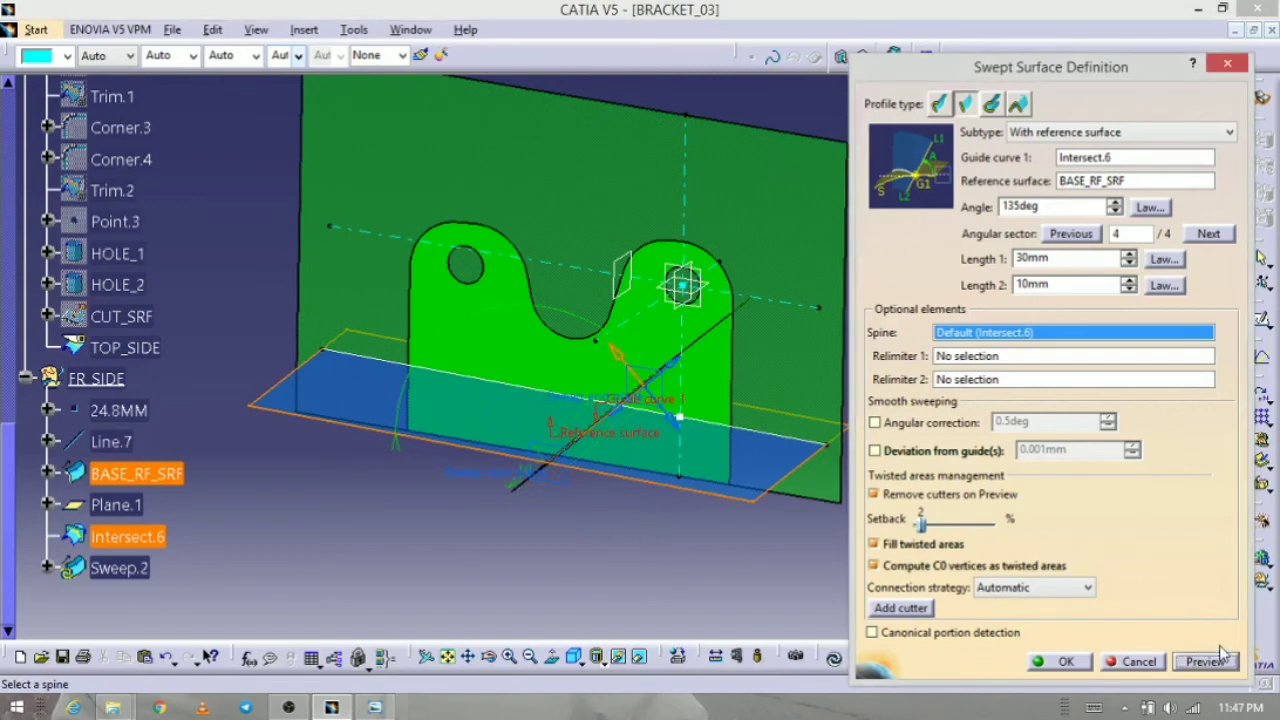
Step: Set the sweep's lengths to 10 mm and 5 mm, and create the angled surface
middle_click_drag(508, 534, 552, 520)
double_click(1062, 258)
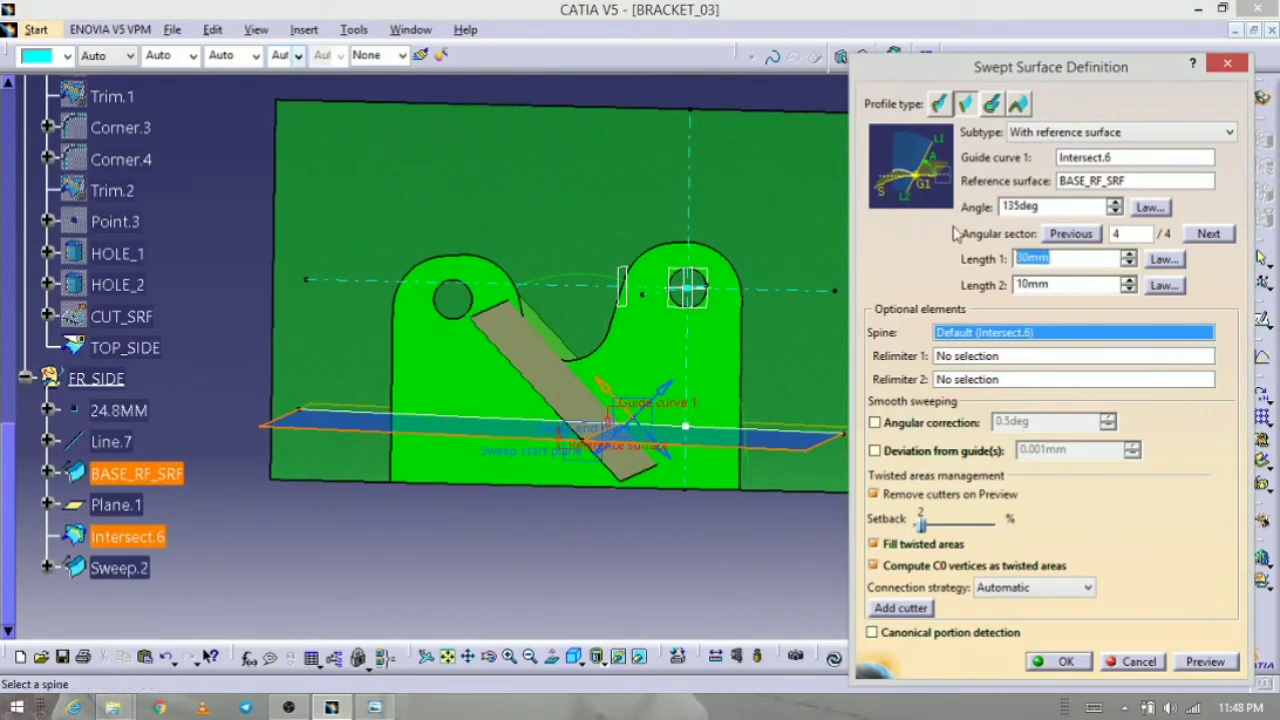
key("Tab")
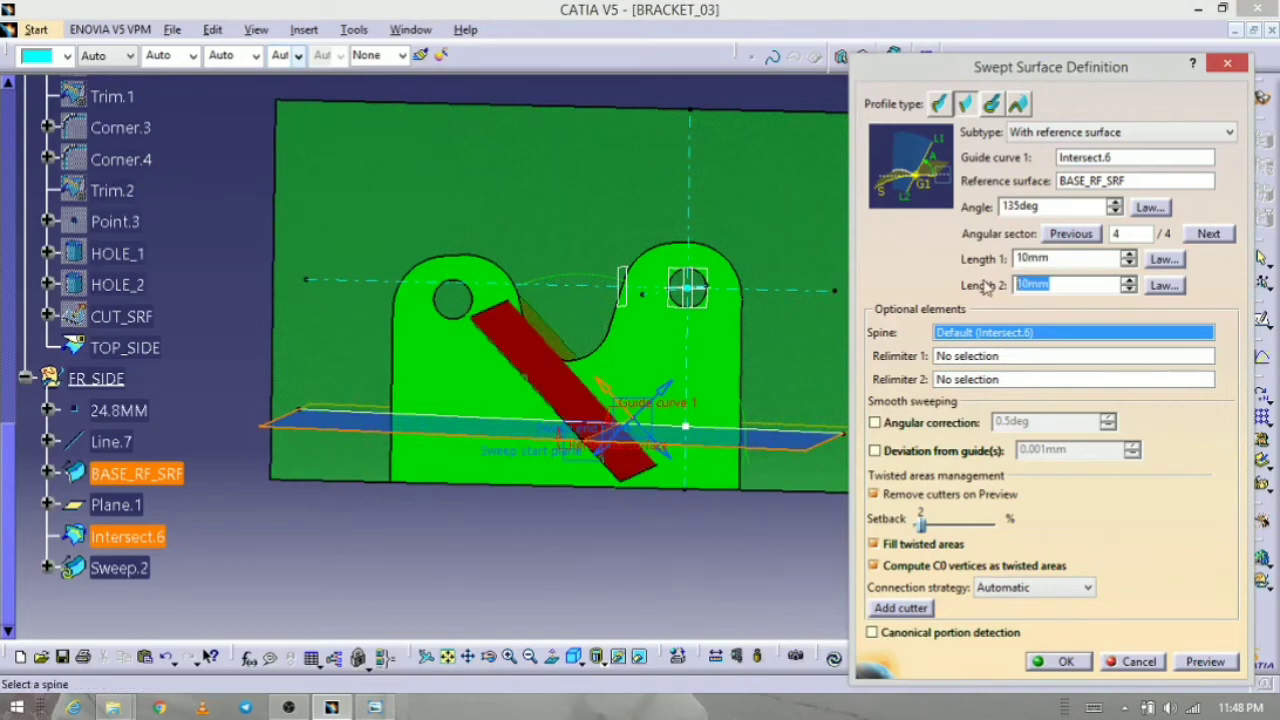
left_click(1205, 661)
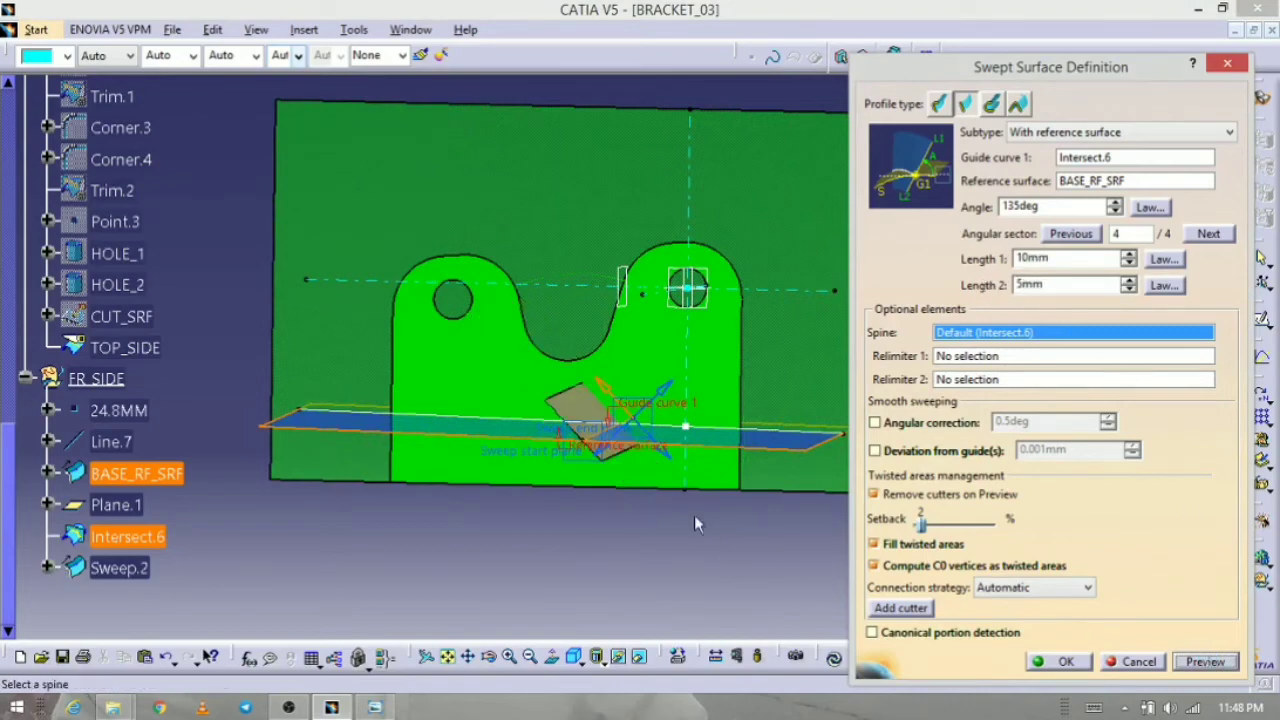
middle_click_drag(697, 524, 655, 508)
left_click(1080, 664)
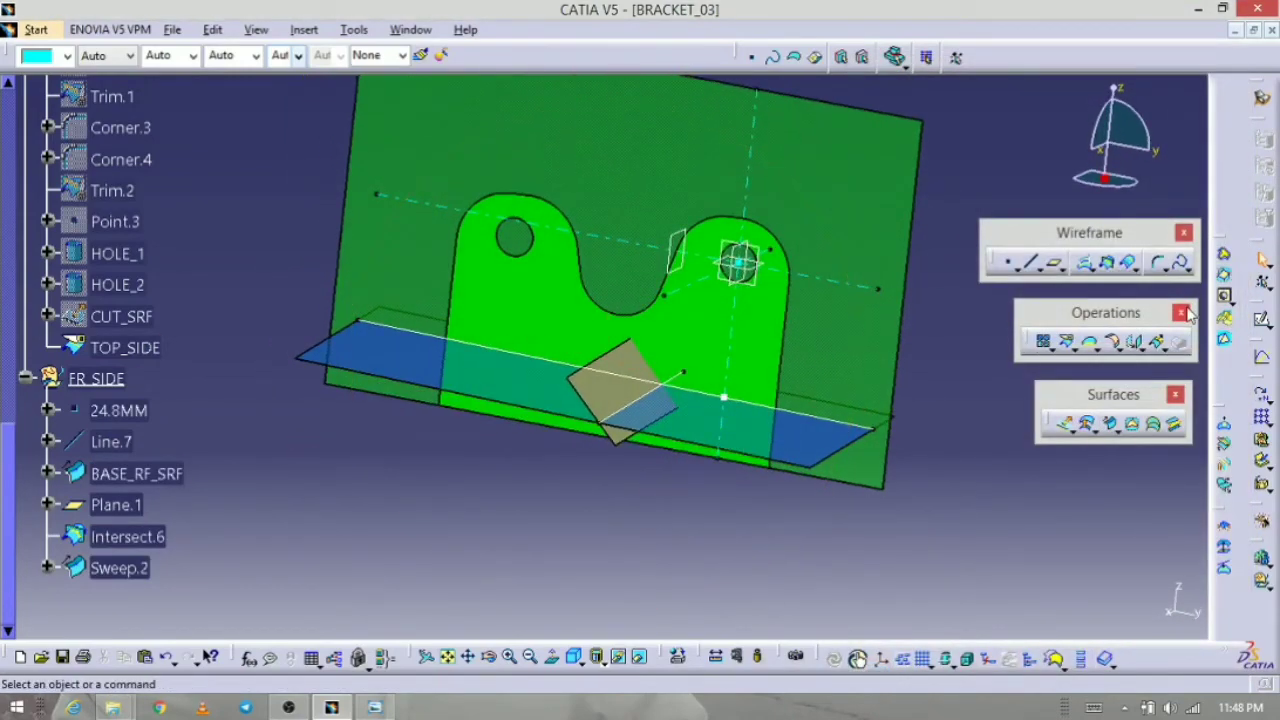
Step: Offset BASE_RF_SRF by 4 mm in the reversed direction, upward toward the holes
left_click(1088, 423)
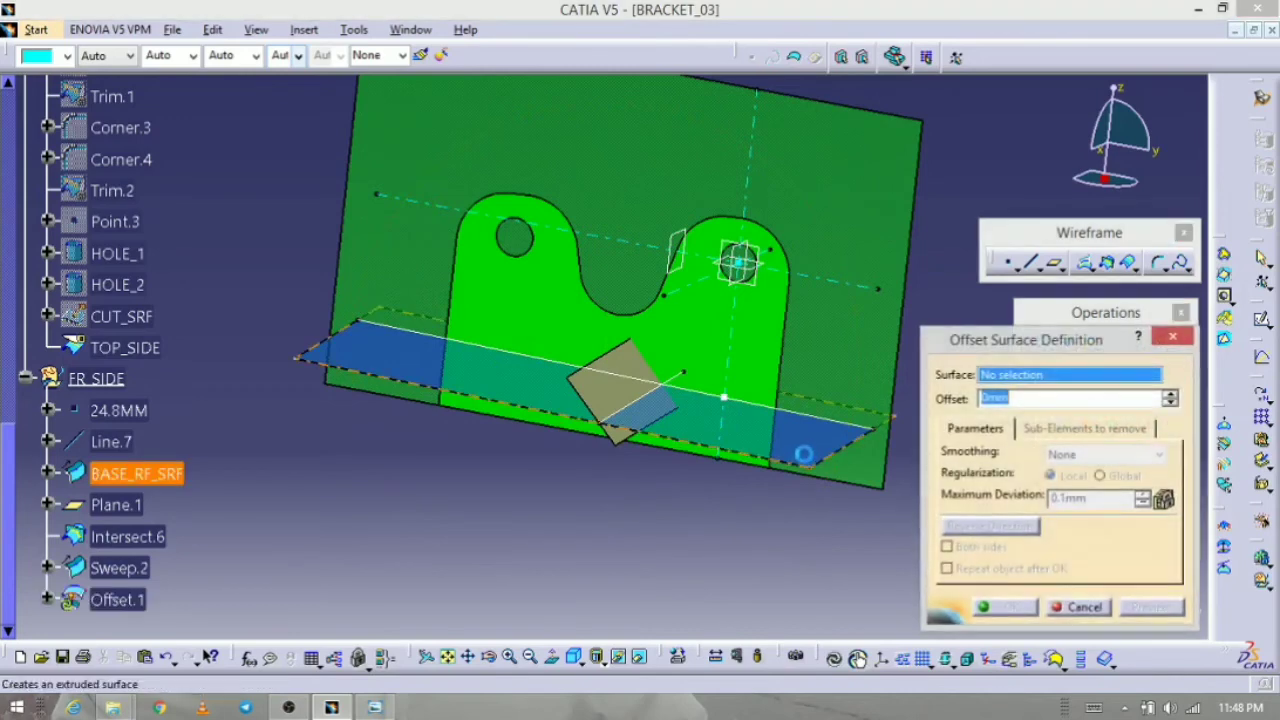
left_click(808, 456)
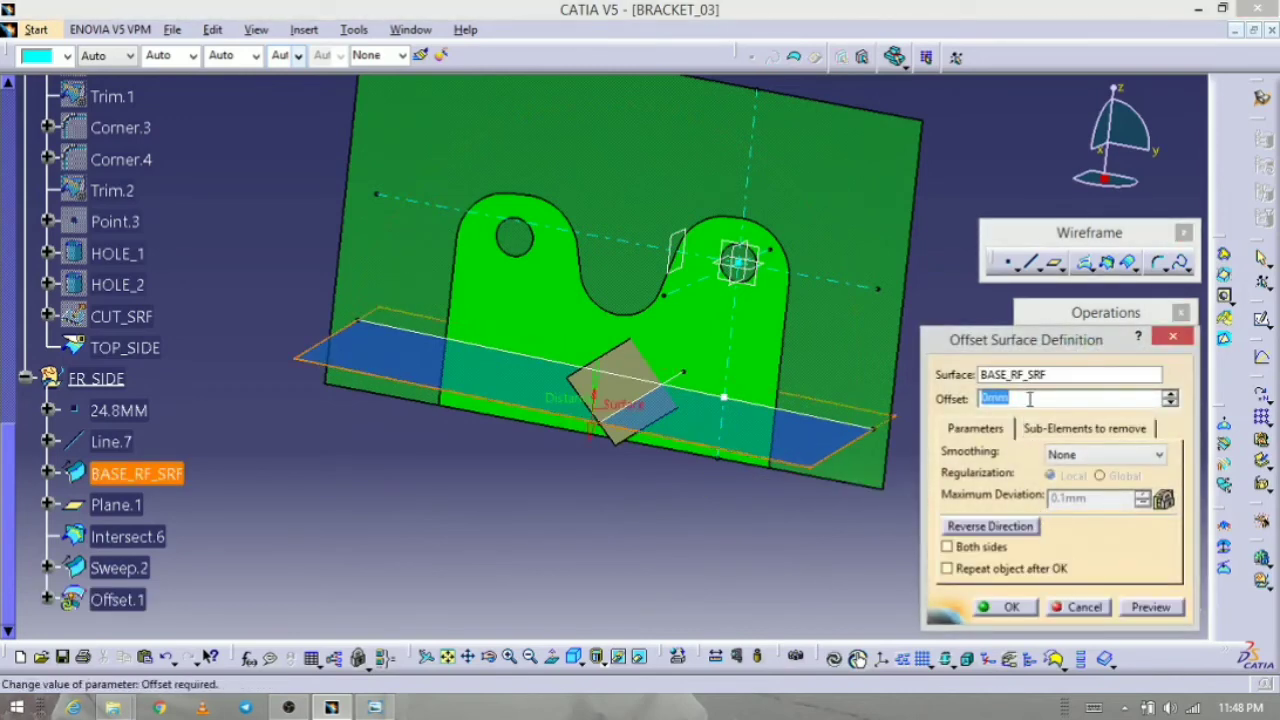
left_click(1158, 608)
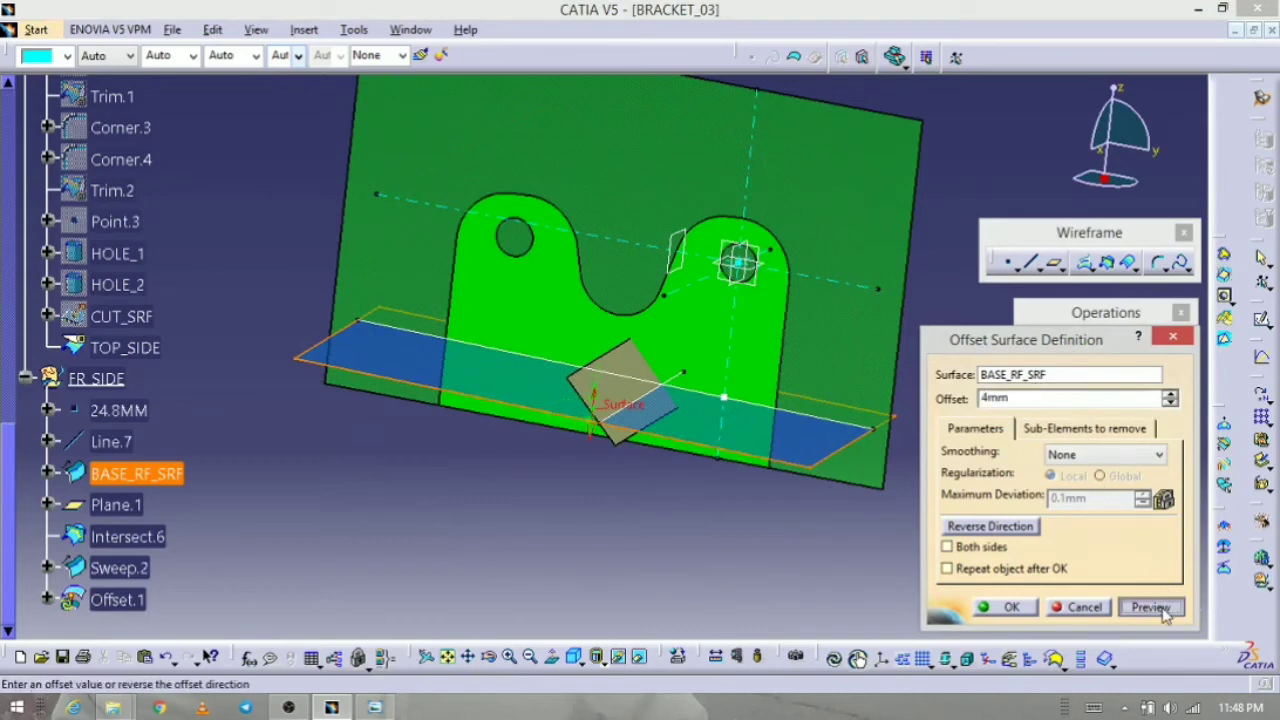
left_click(1038, 530)
left_click(1148, 607)
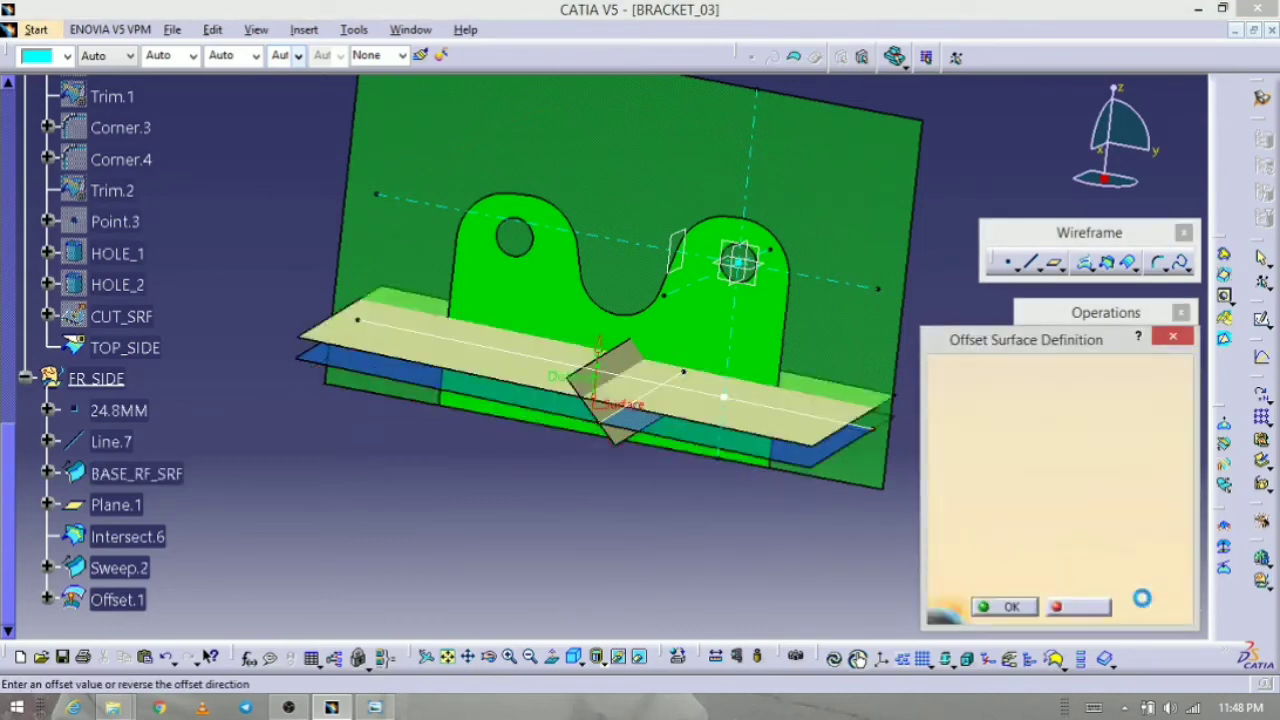
left_click(1000, 607)
Step: Consult the drawing, and create the intersection of the 135-degree swept surface with the 4 mm offset surface
middle_click_drag(732, 562, 700, 541)
middle_click_drag(623, 495, 643, 434)
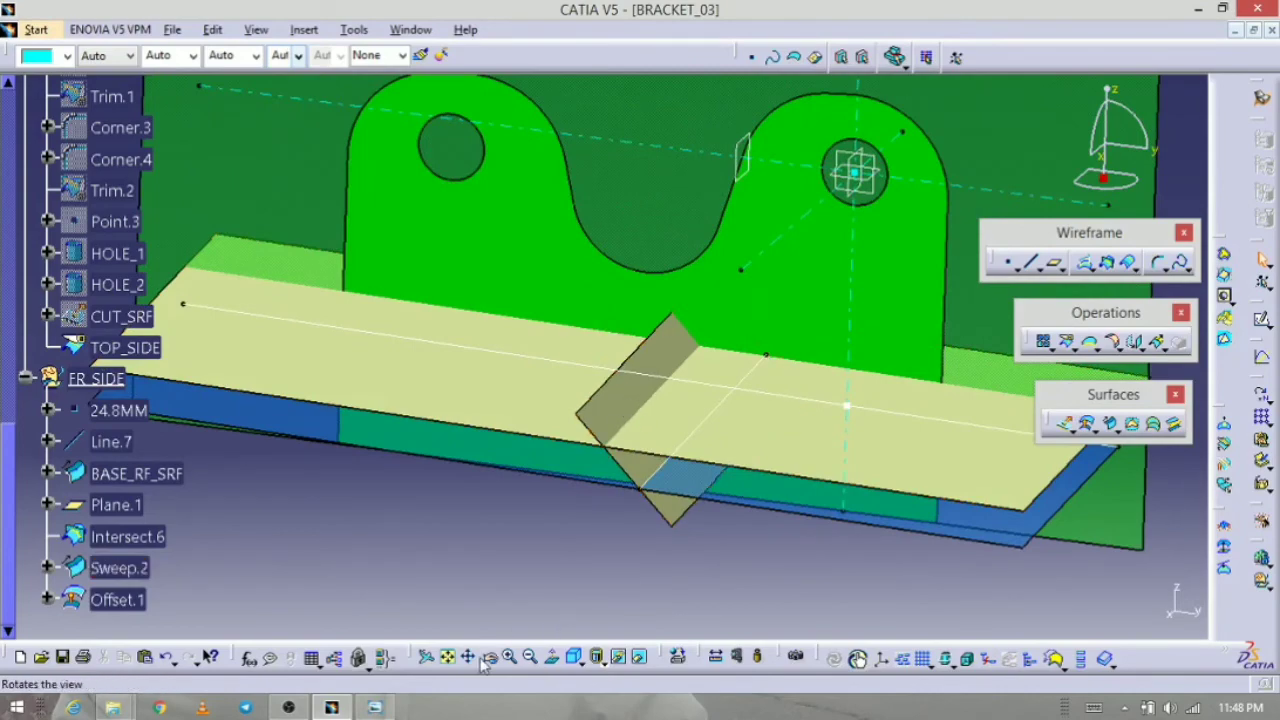
left_click(374, 707)
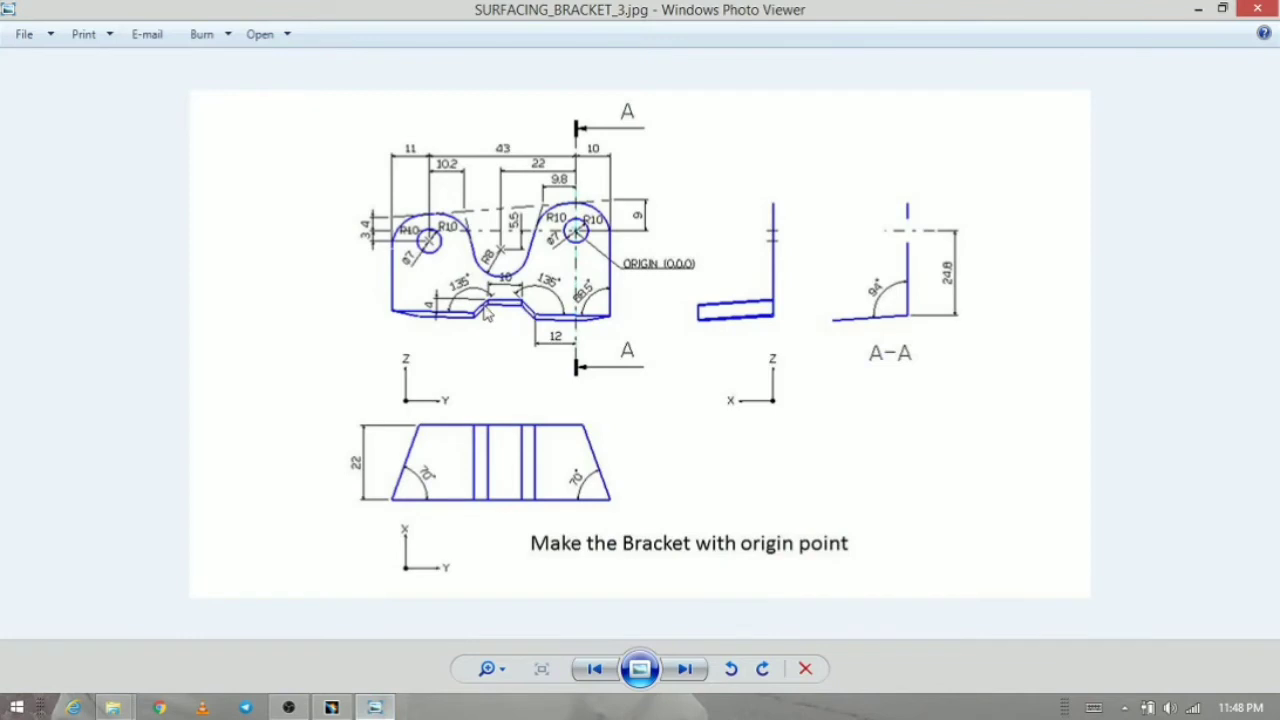
left_click(394, 707)
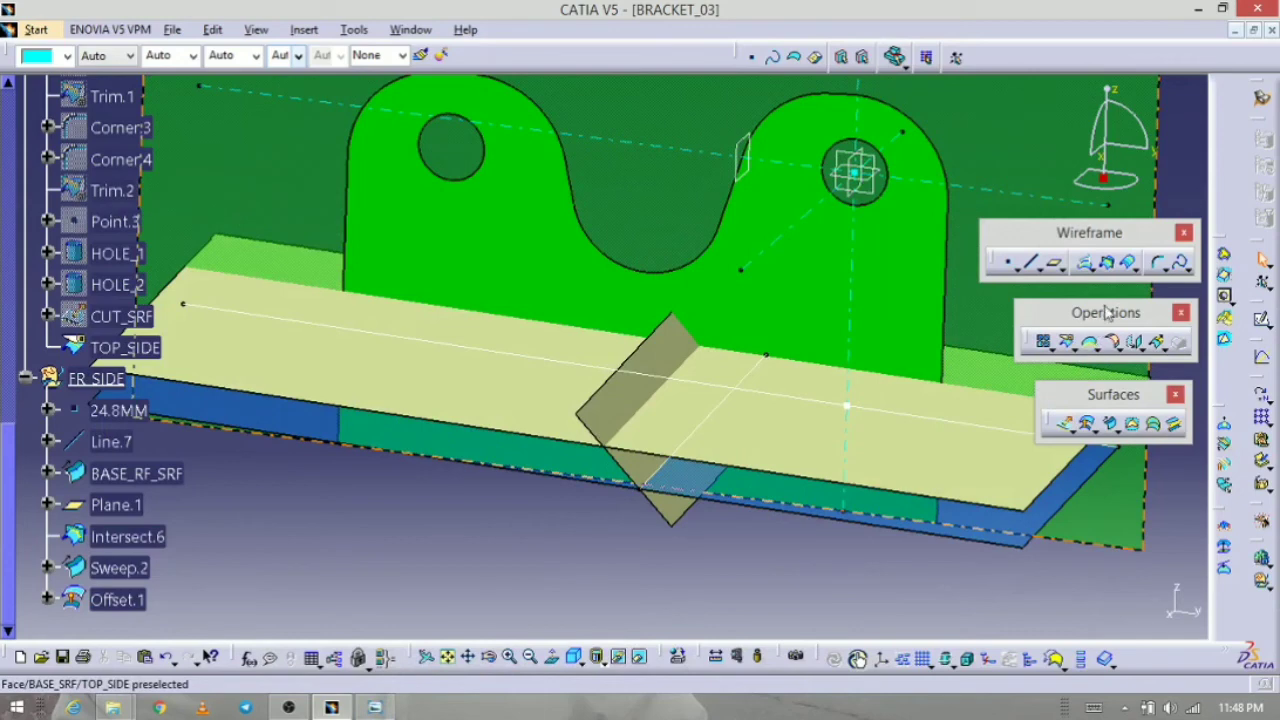
left_click(1108, 262)
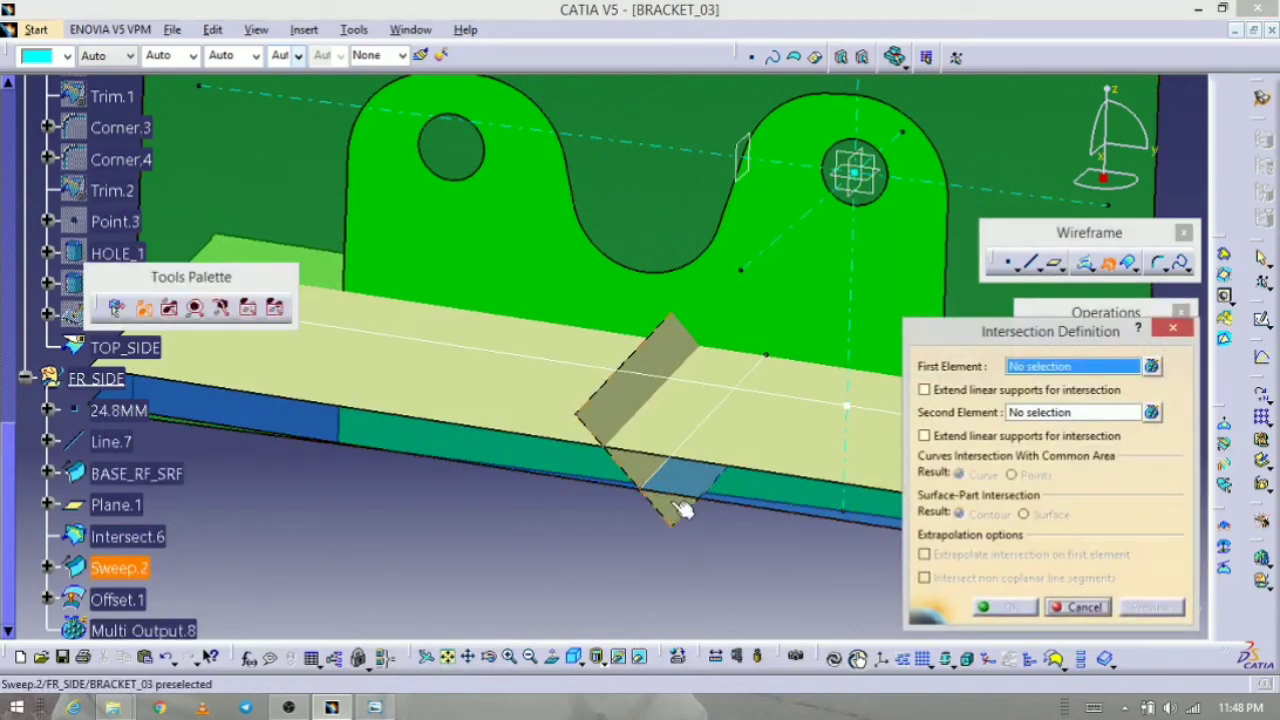
left_click(628, 411)
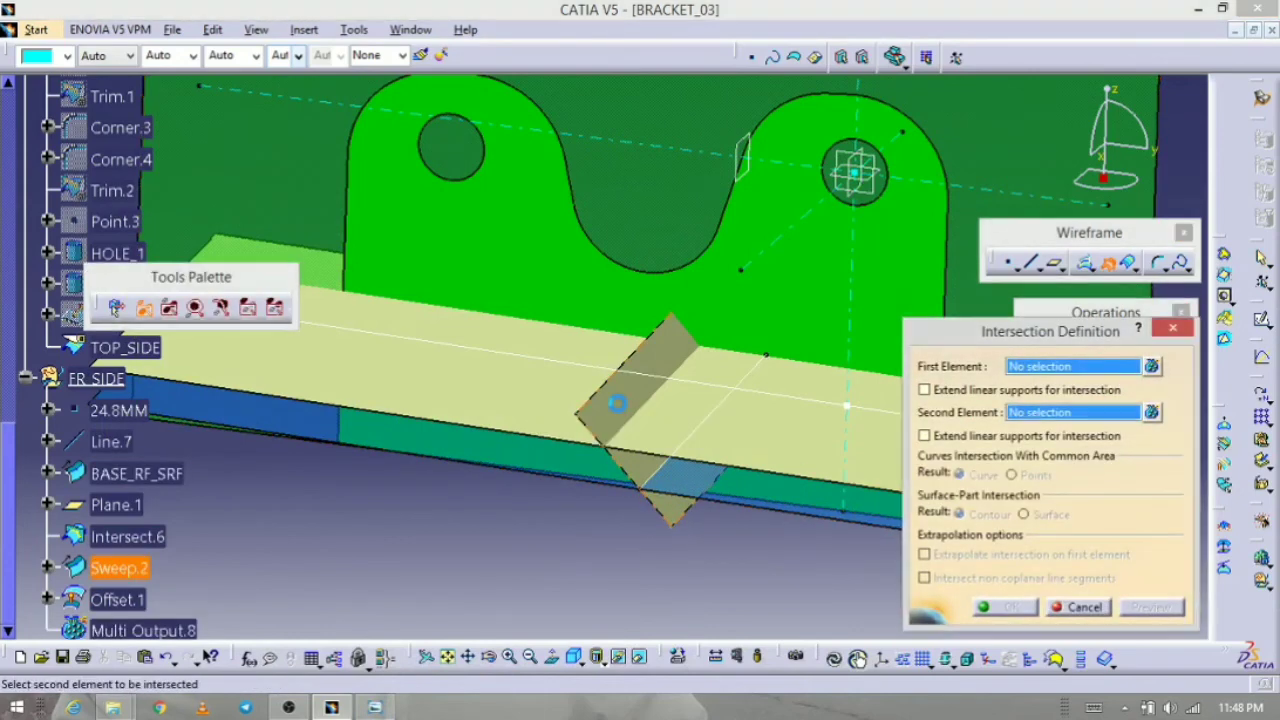
left_click(608, 414)
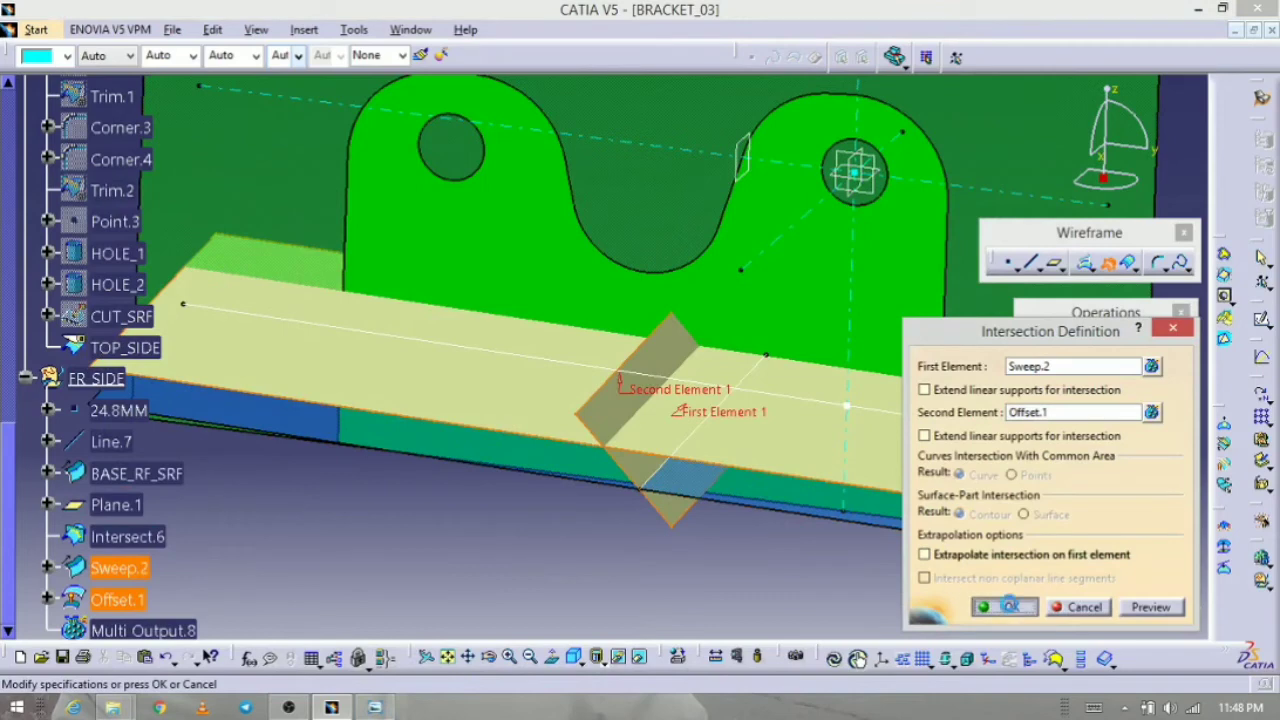
left_click(1005, 607)
Step: Create a curve parallel to the new intersection line at 10 mm on the offset surface, reversed toward the other hole
middle_click_drag(678, 408, 702, 435)
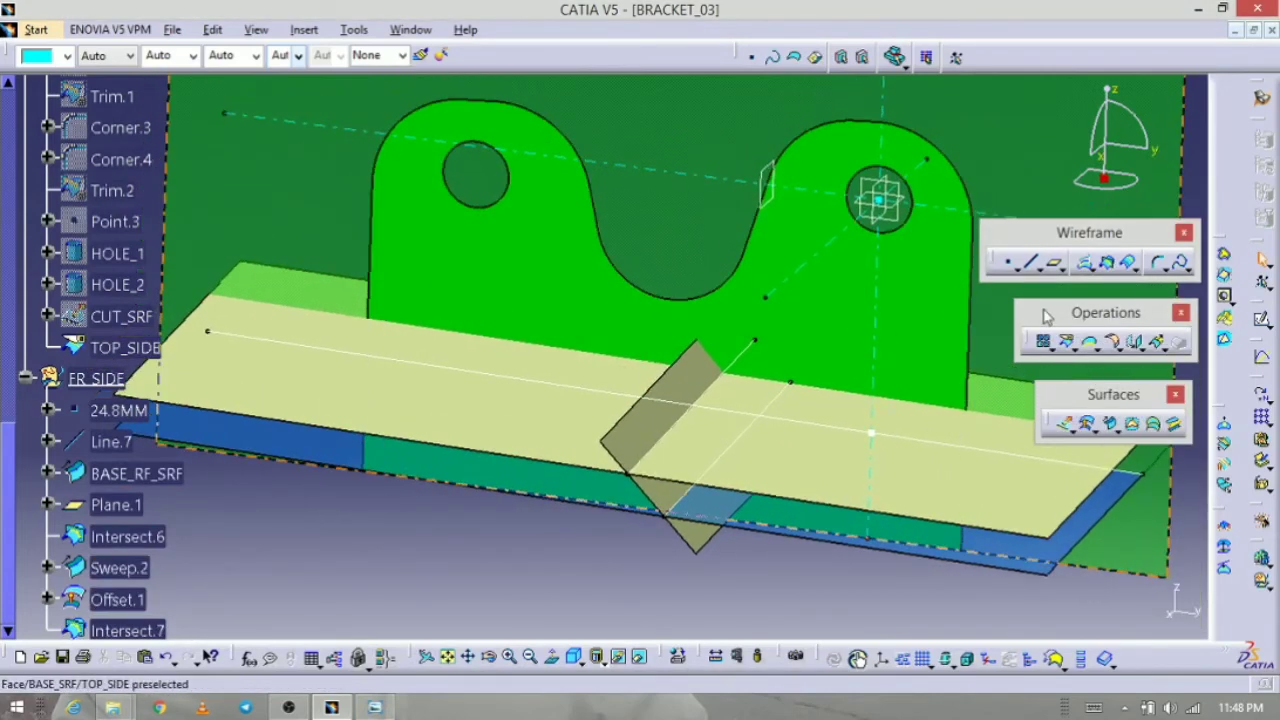
left_click(1127, 264)
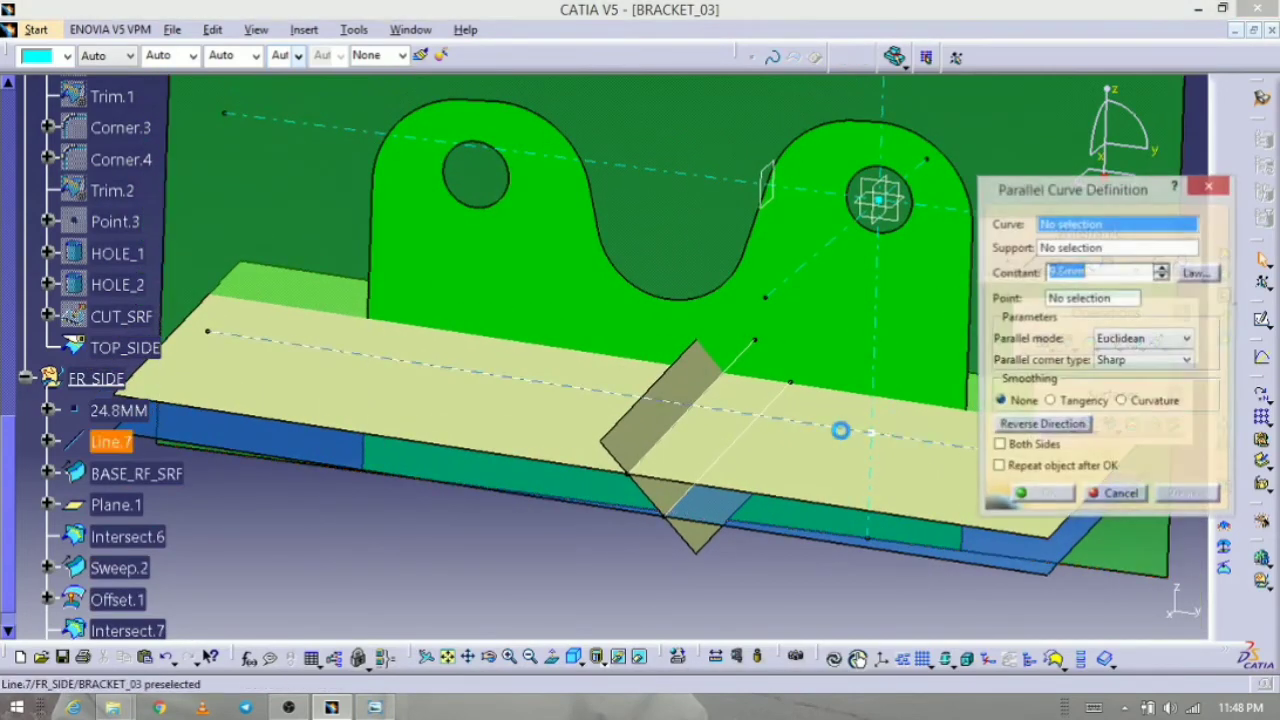
left_click(701, 397)
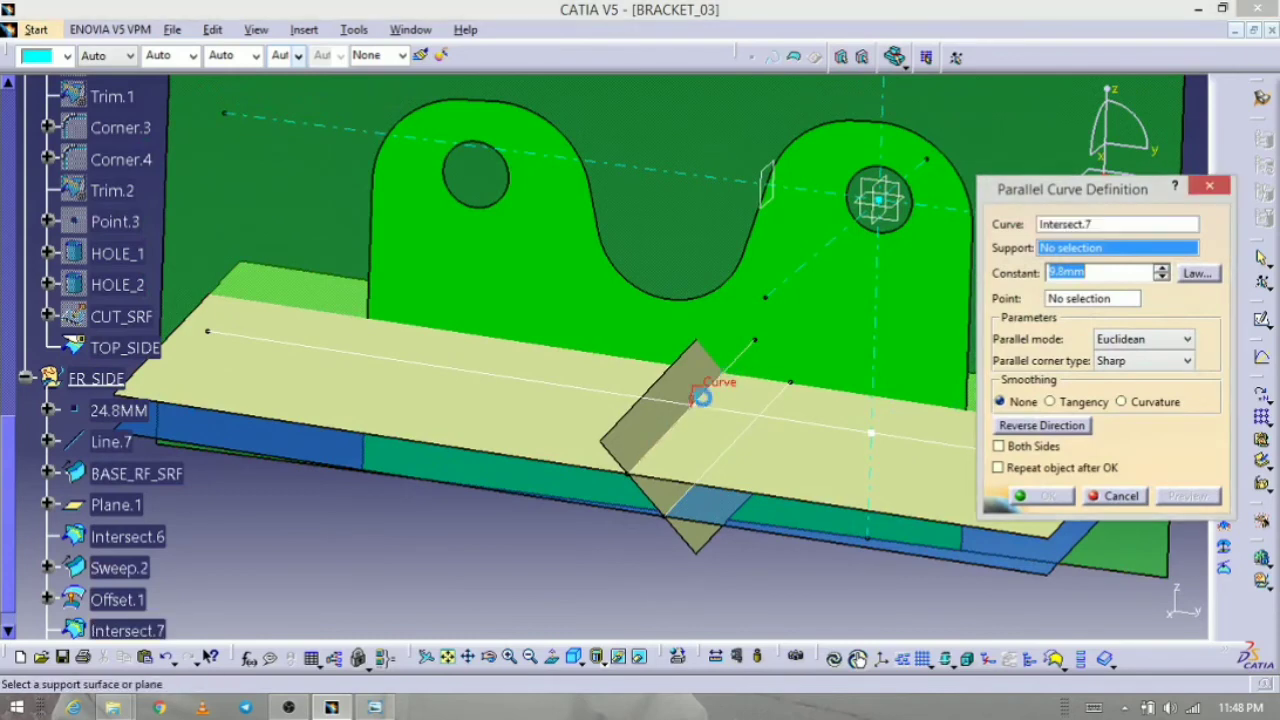
left_click(532, 442)
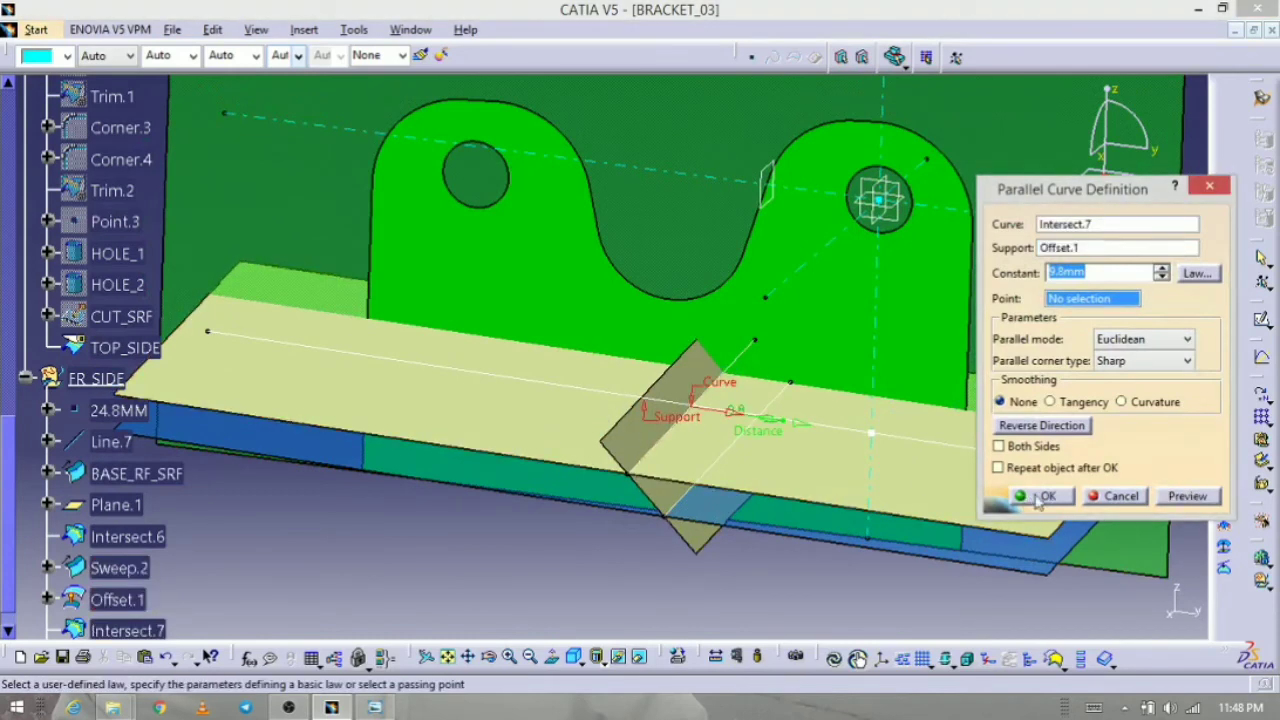
left_click(1053, 428)
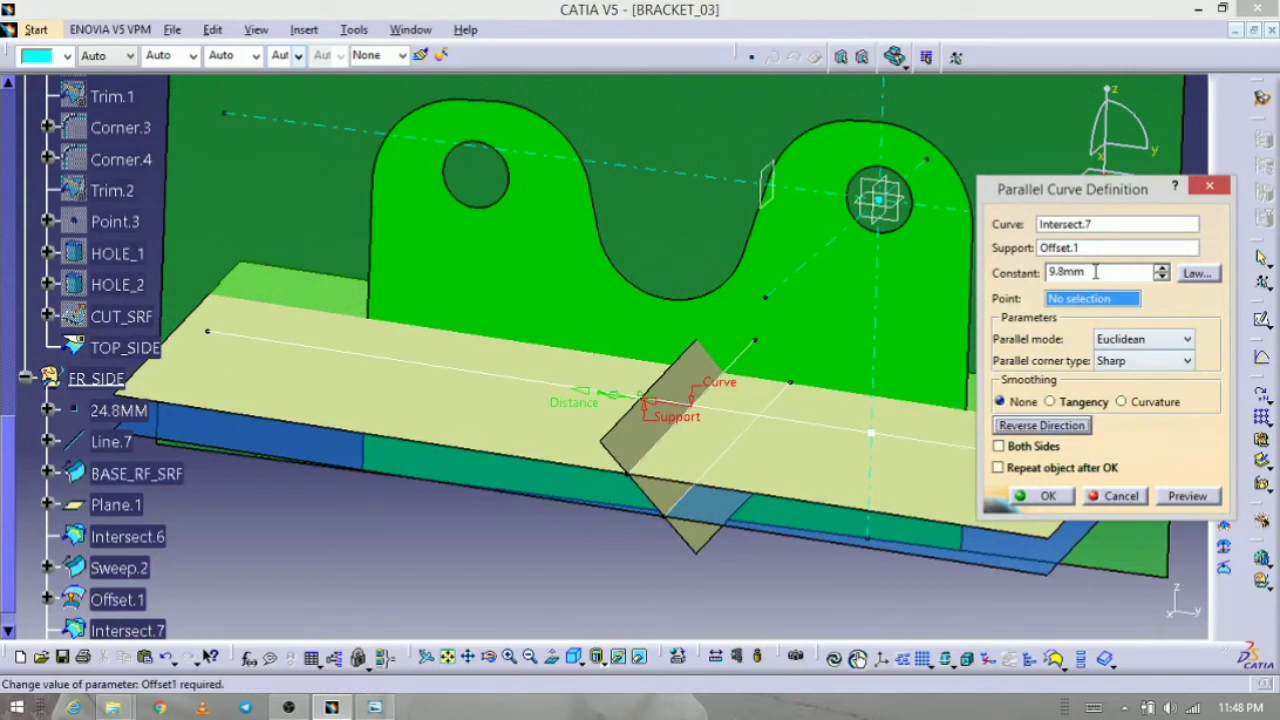
type("10")
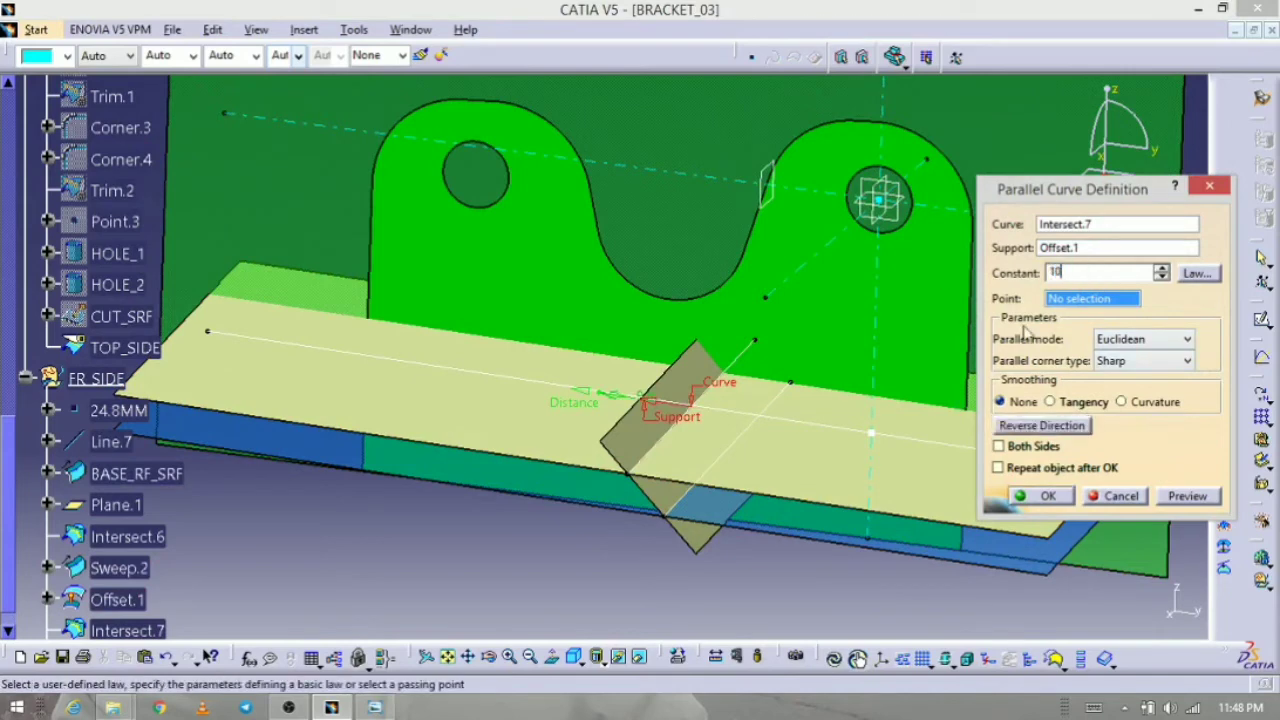
left_click(1188, 497)
left_click(1069, 497)
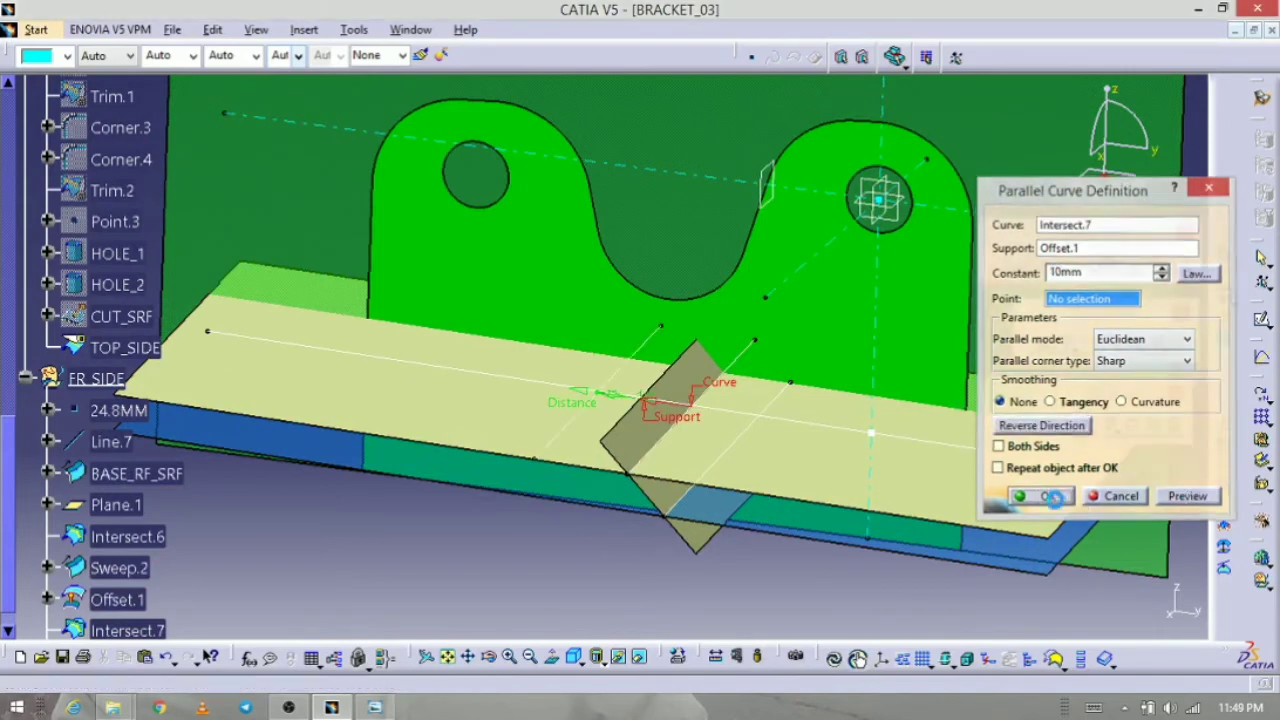
Step: Sweep a second angled surface along the parallel curve, at 135 degrees to the offset surface in angular sector 3, and inspect it
middle_click_drag(585, 600, 903, 386)
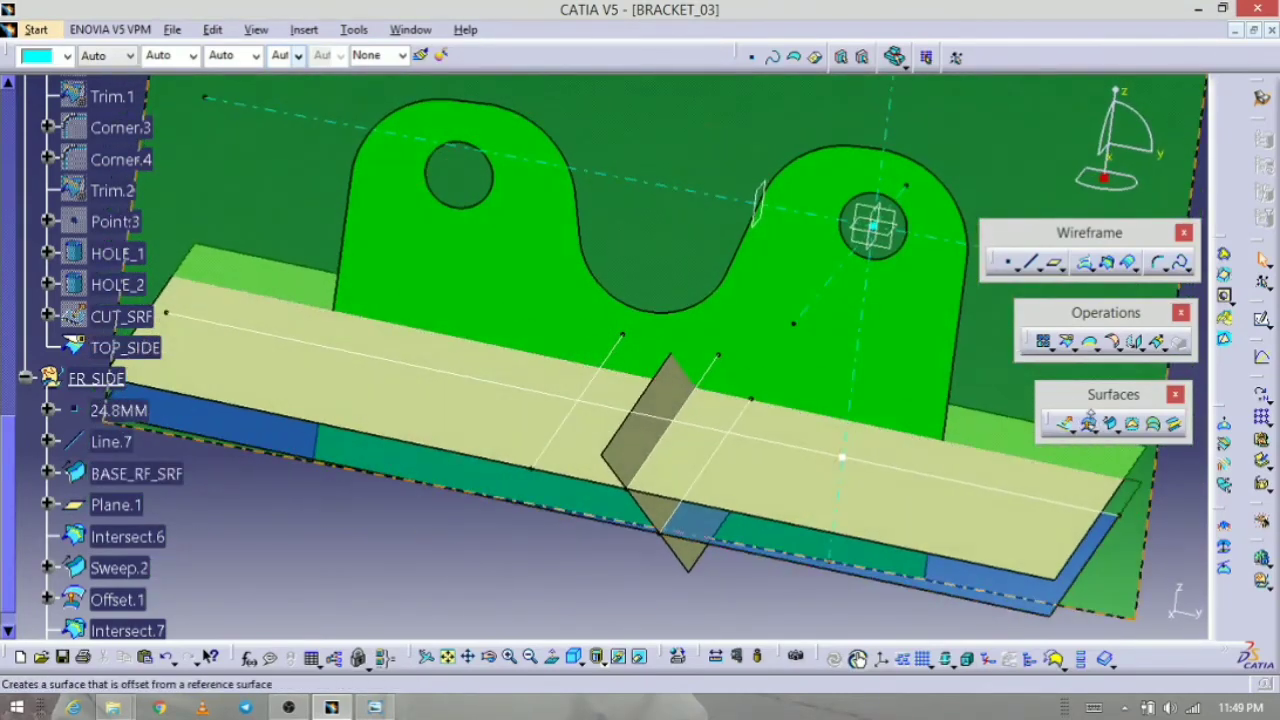
left_click(1110, 425)
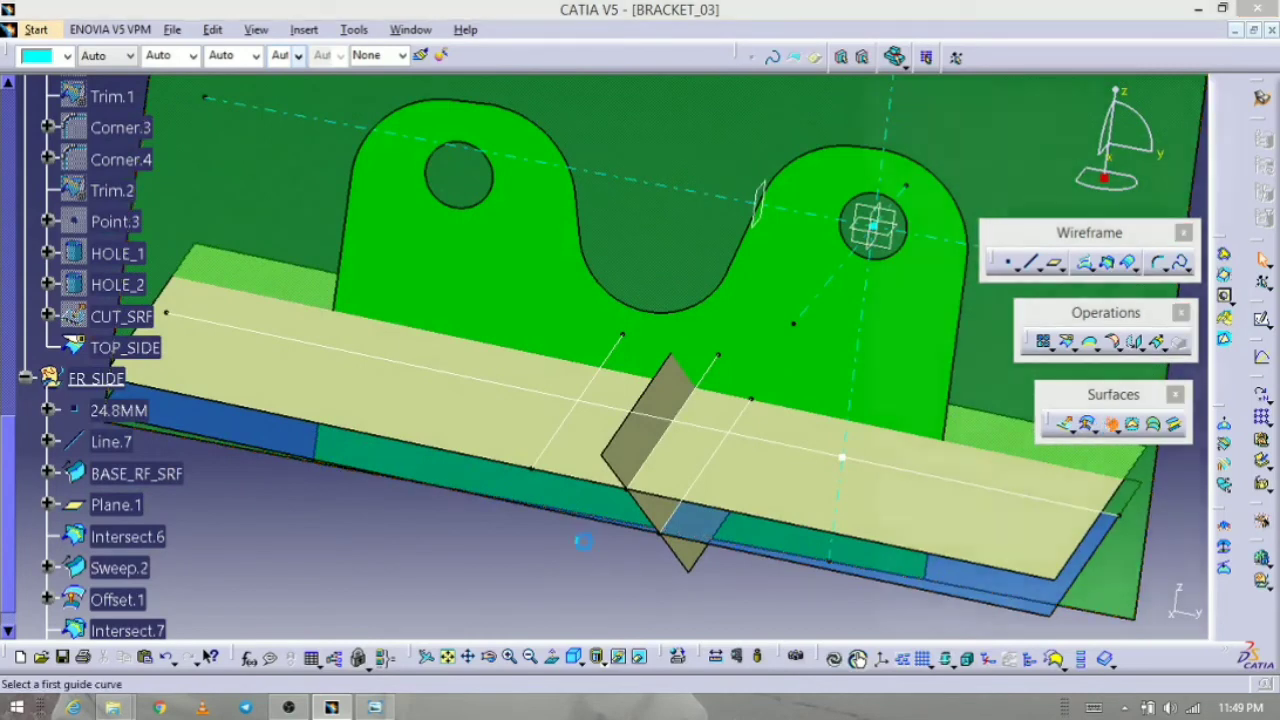
middle_click_drag(620, 470, 586, 510)
left_click(573, 446)
left_click(522, 441)
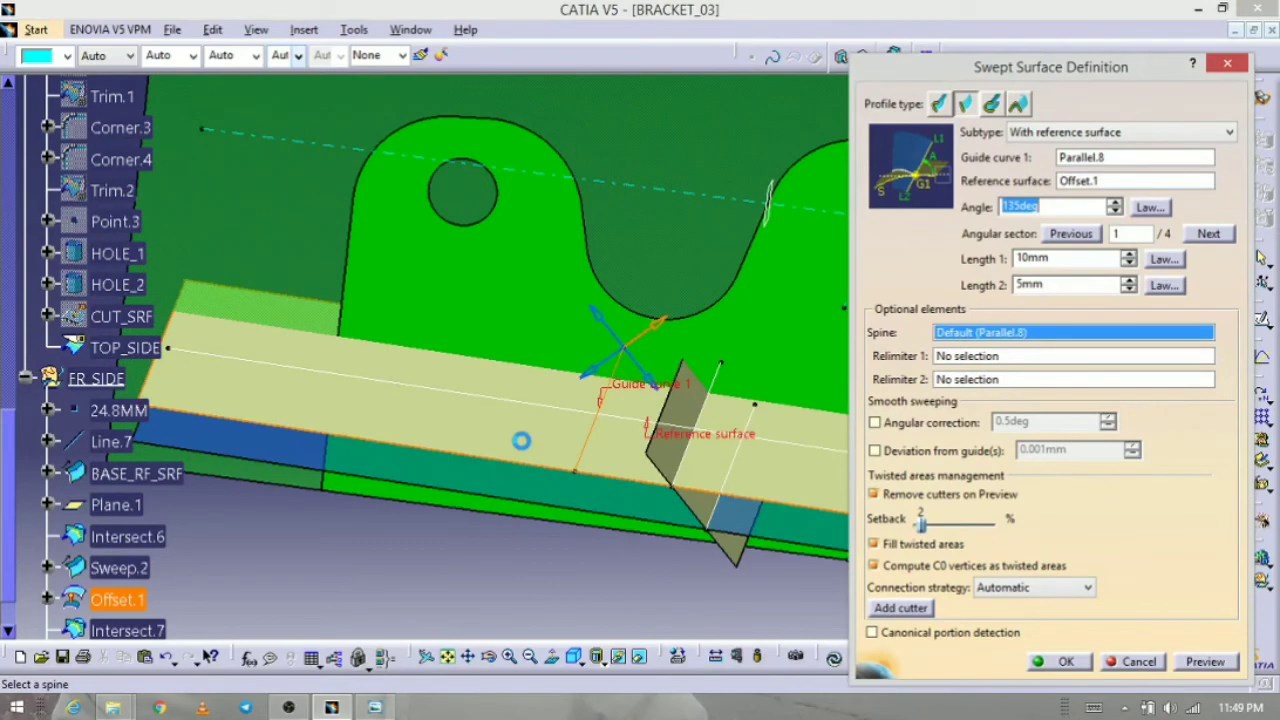
left_click(597, 378)
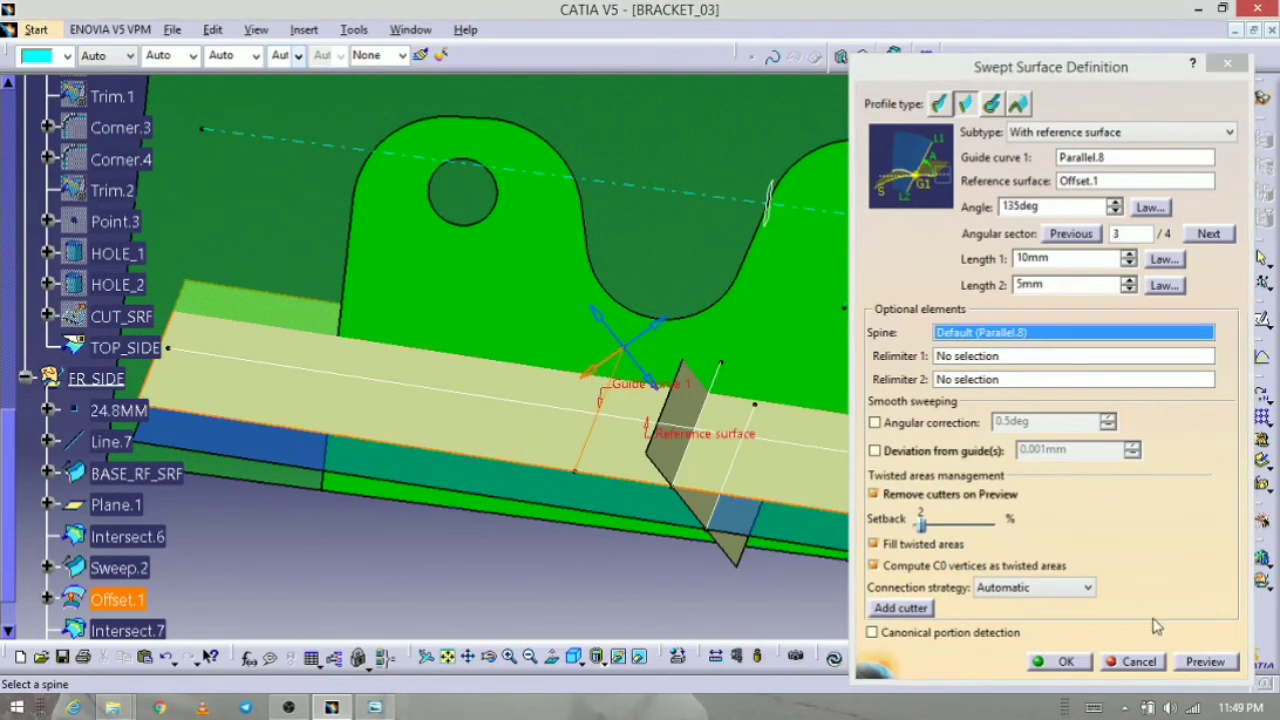
left_click(1206, 664)
left_click(1071, 660)
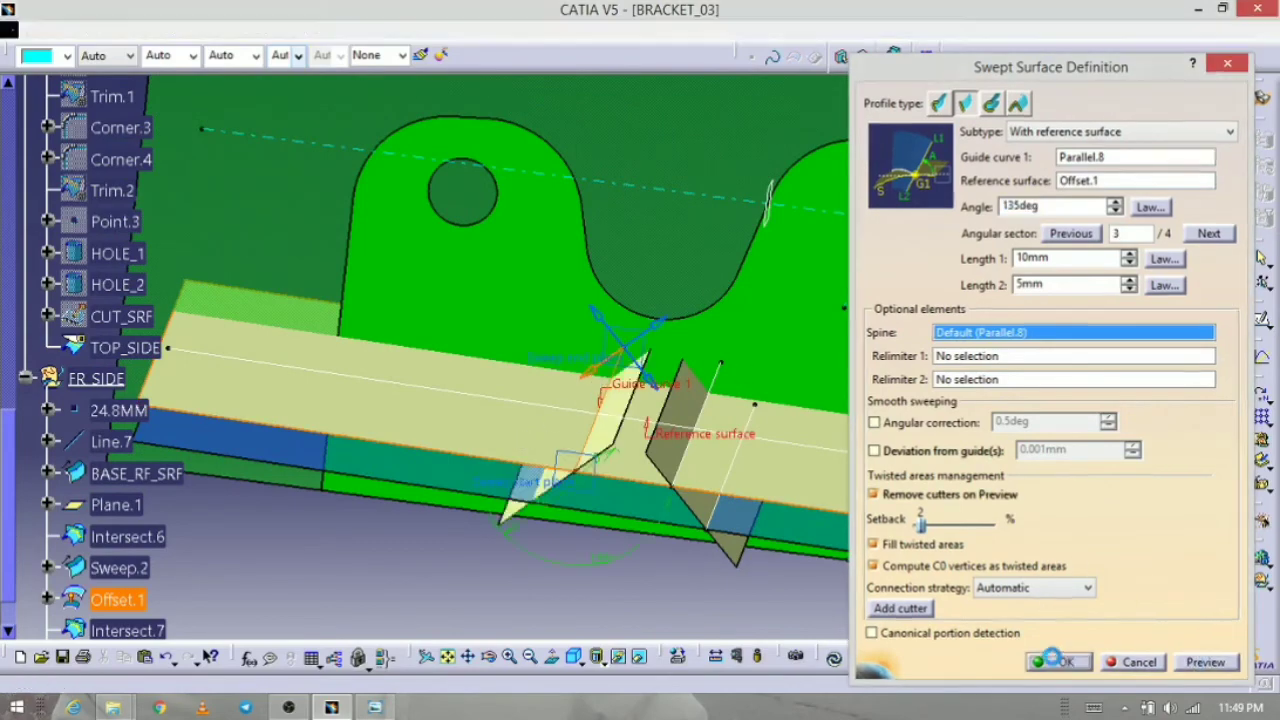
middle_click_drag(775, 375, 597, 565)
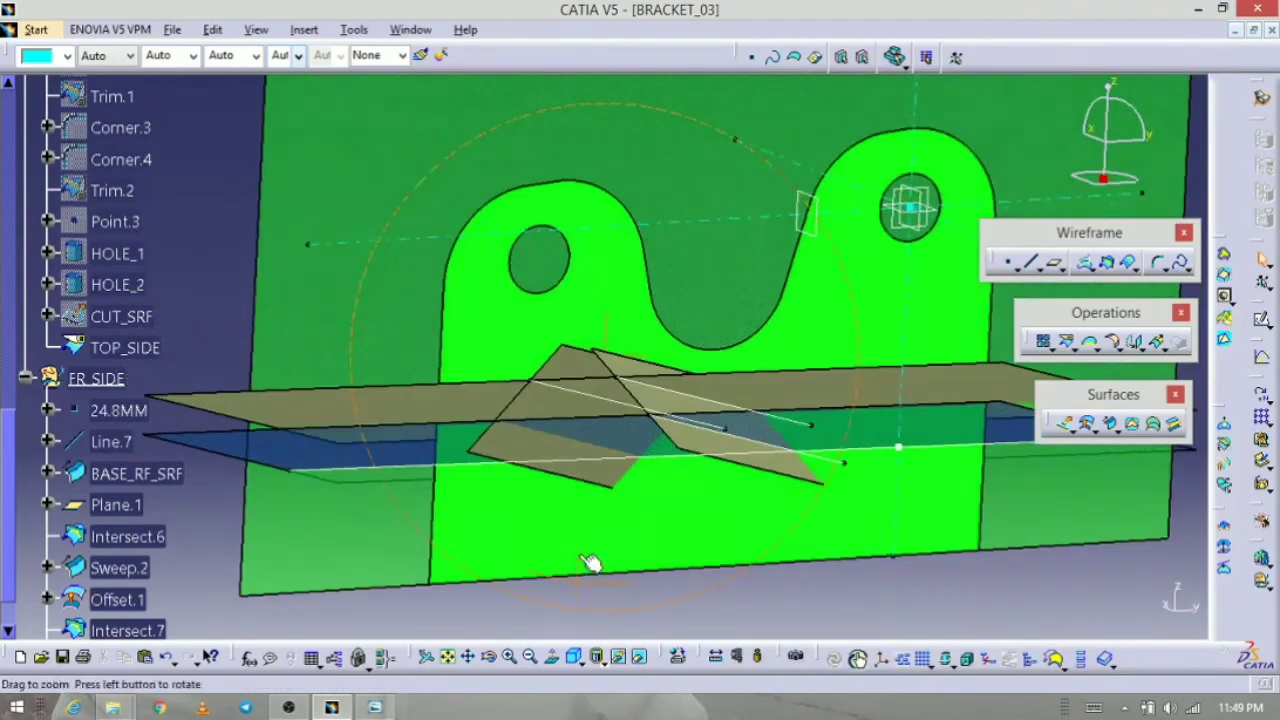
middle_click_drag(724, 476, 623, 449)
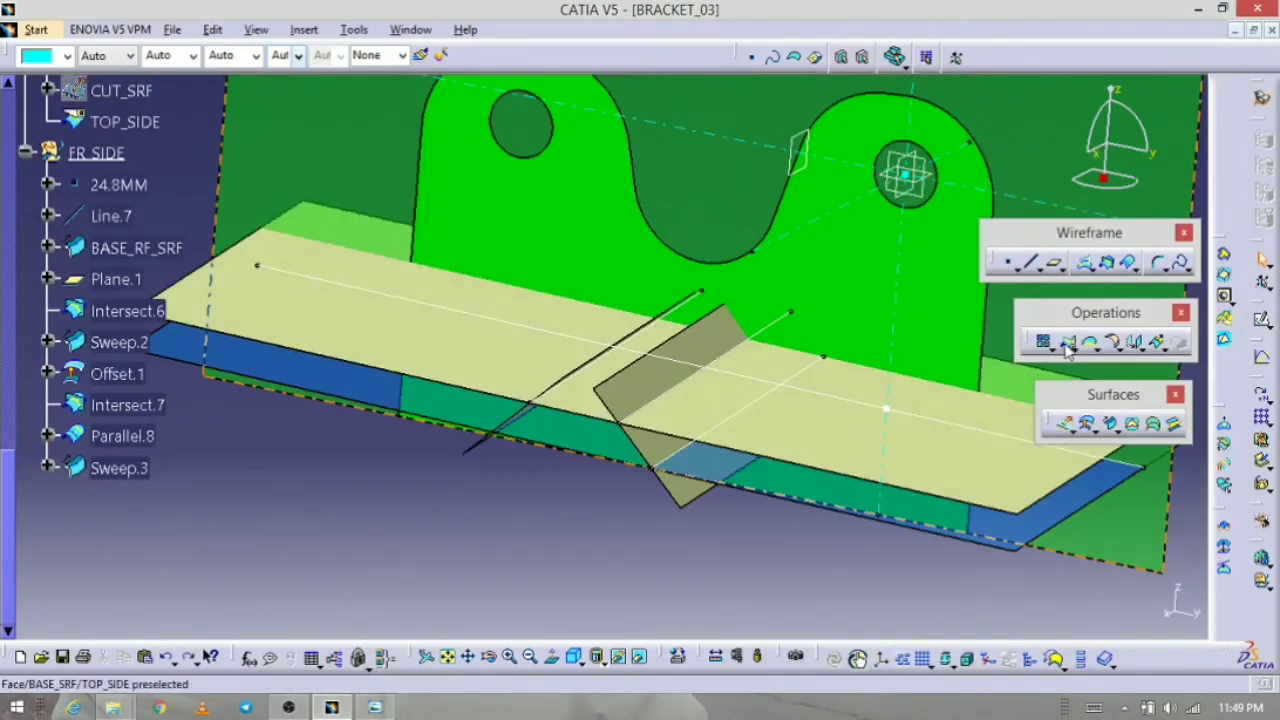
Step: Trim the two 135-degree swept surfaces with the 4 mm offset surface, keeping the raised section between them and their sloped sides
left_click(1068, 343)
middle_click_drag(657, 551, 681, 518)
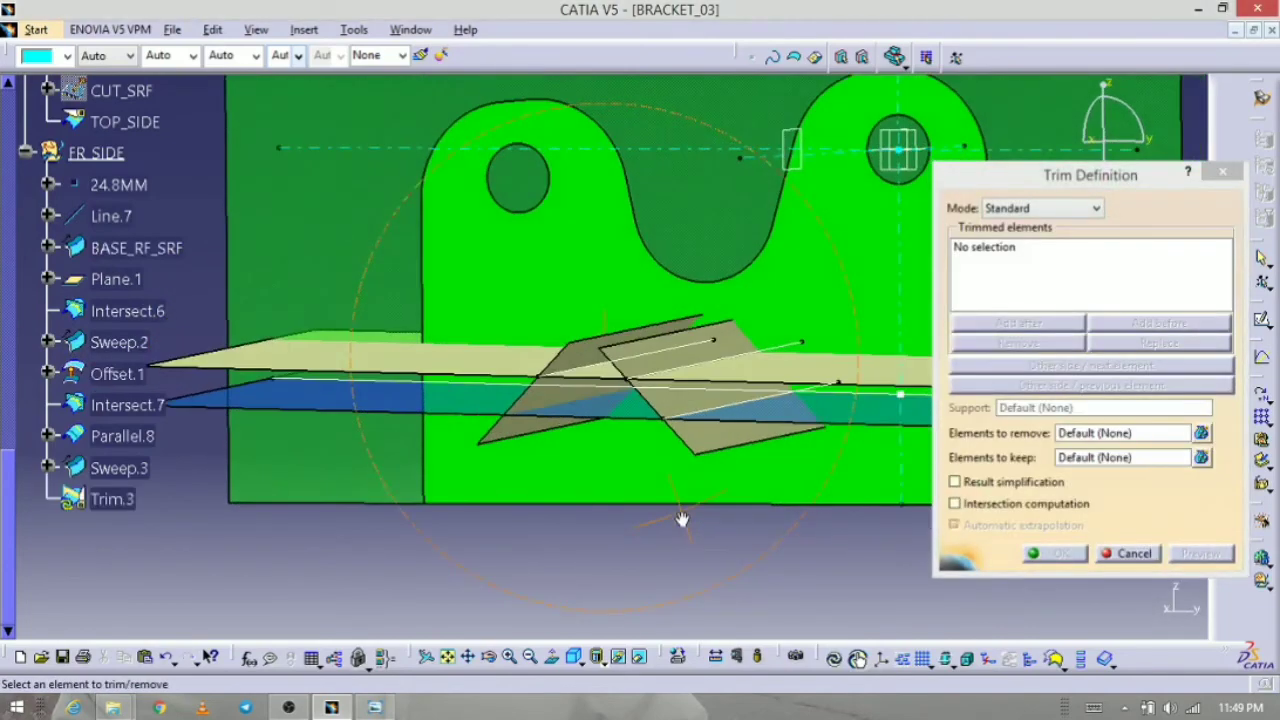
left_click(525, 432)
middle_click_drag(605, 385, 617, 420)
left_click(615, 415)
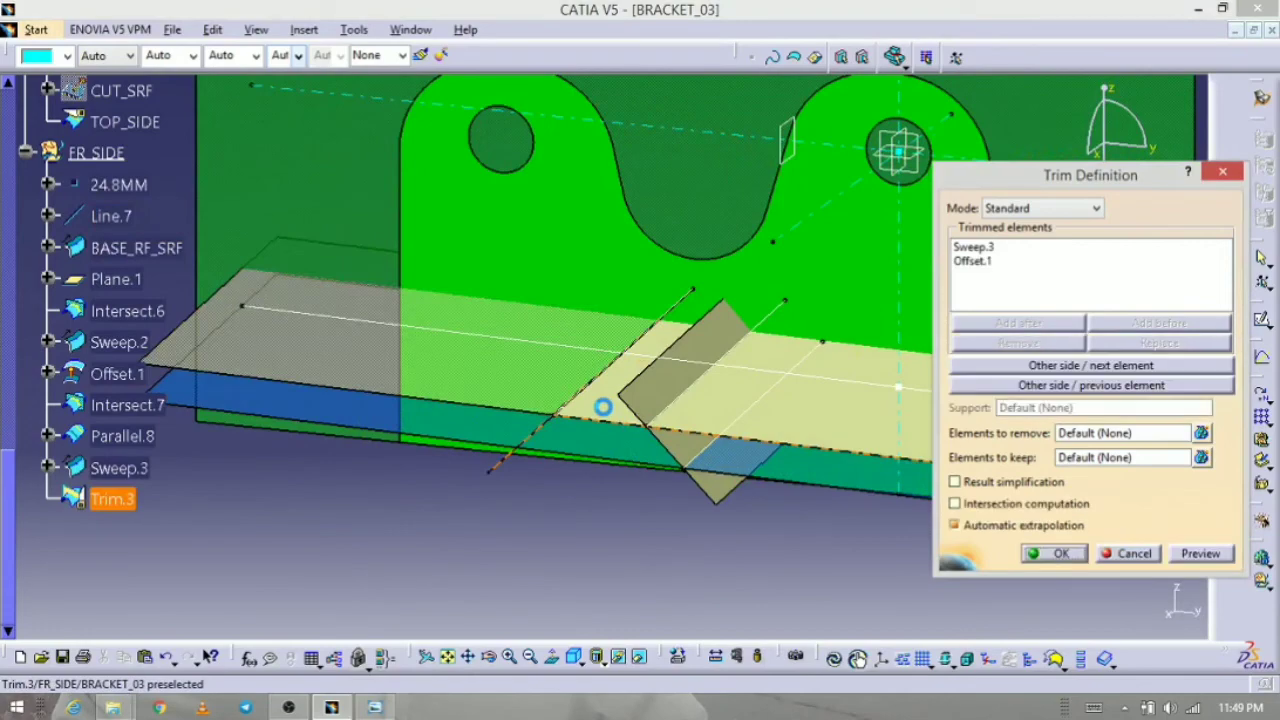
left_click(729, 490)
left_click(1058, 555)
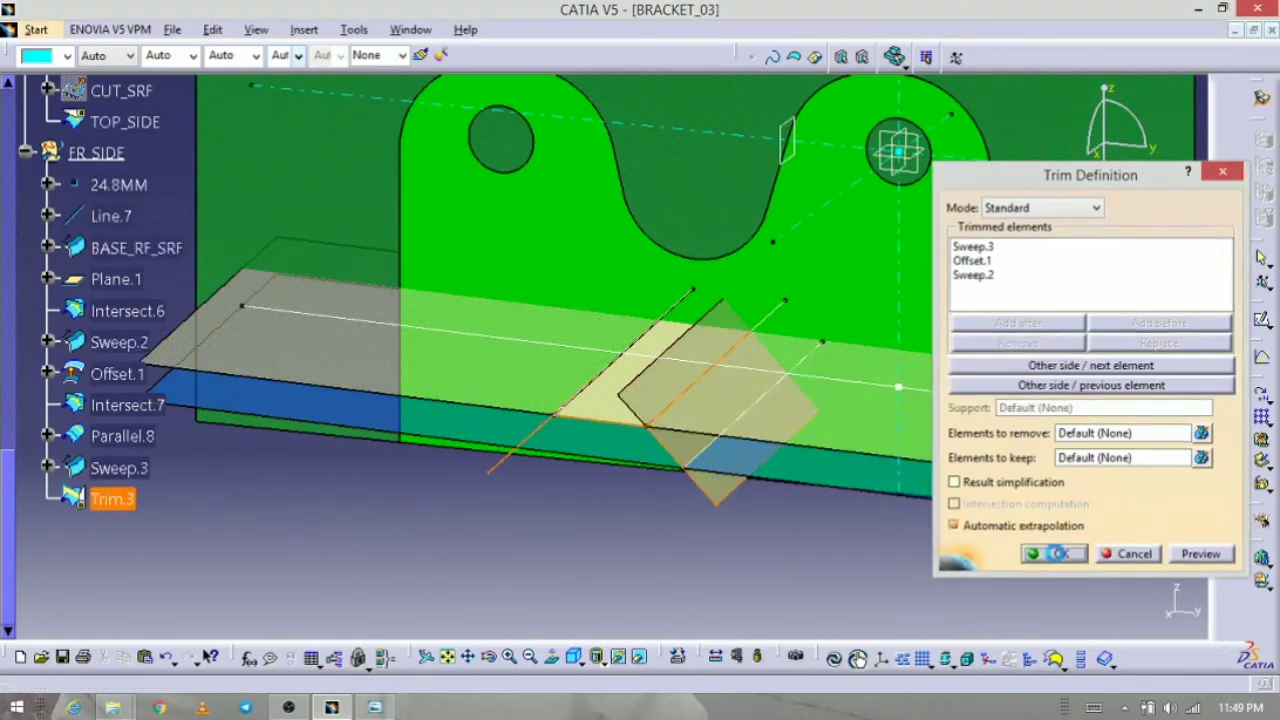
Step: Trim the raised section with BASE_RF_SRF, keeping the flat areas outside it to form one continuous stepped flange surface
middle_click_drag(937, 560, 760, 452)
left_click(1068, 344)
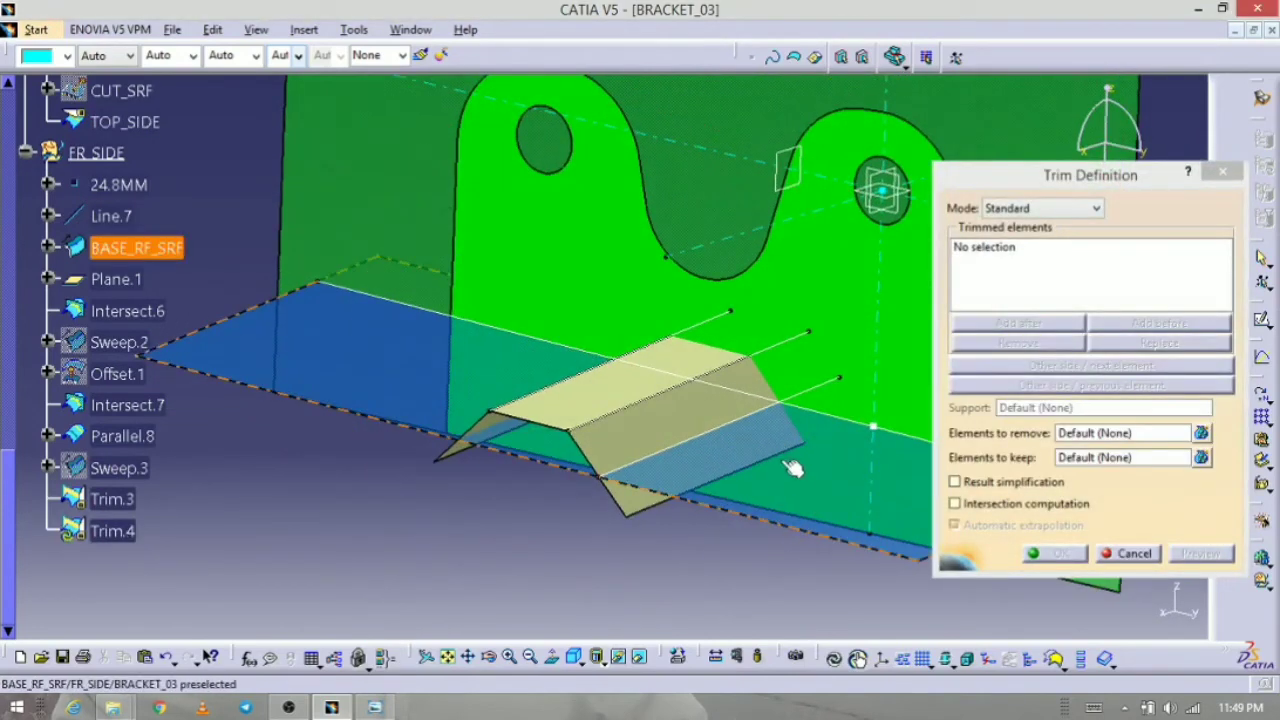
left_click(613, 392)
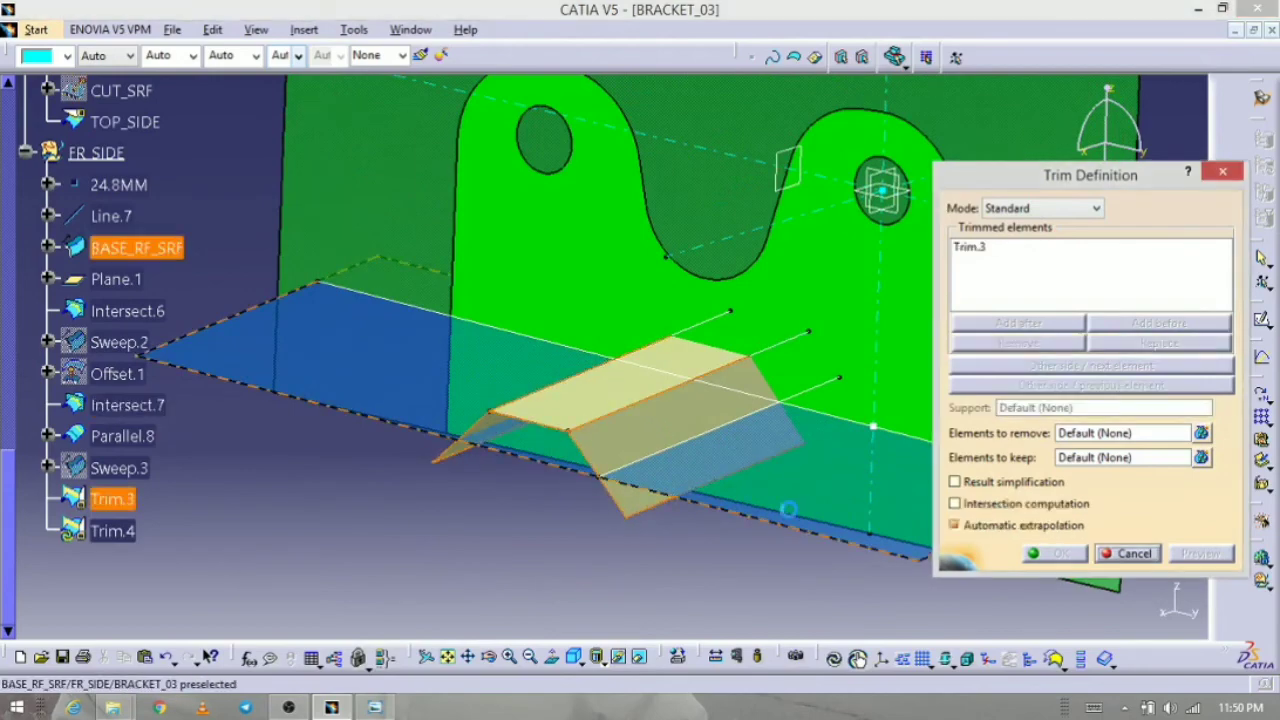
left_click(836, 486)
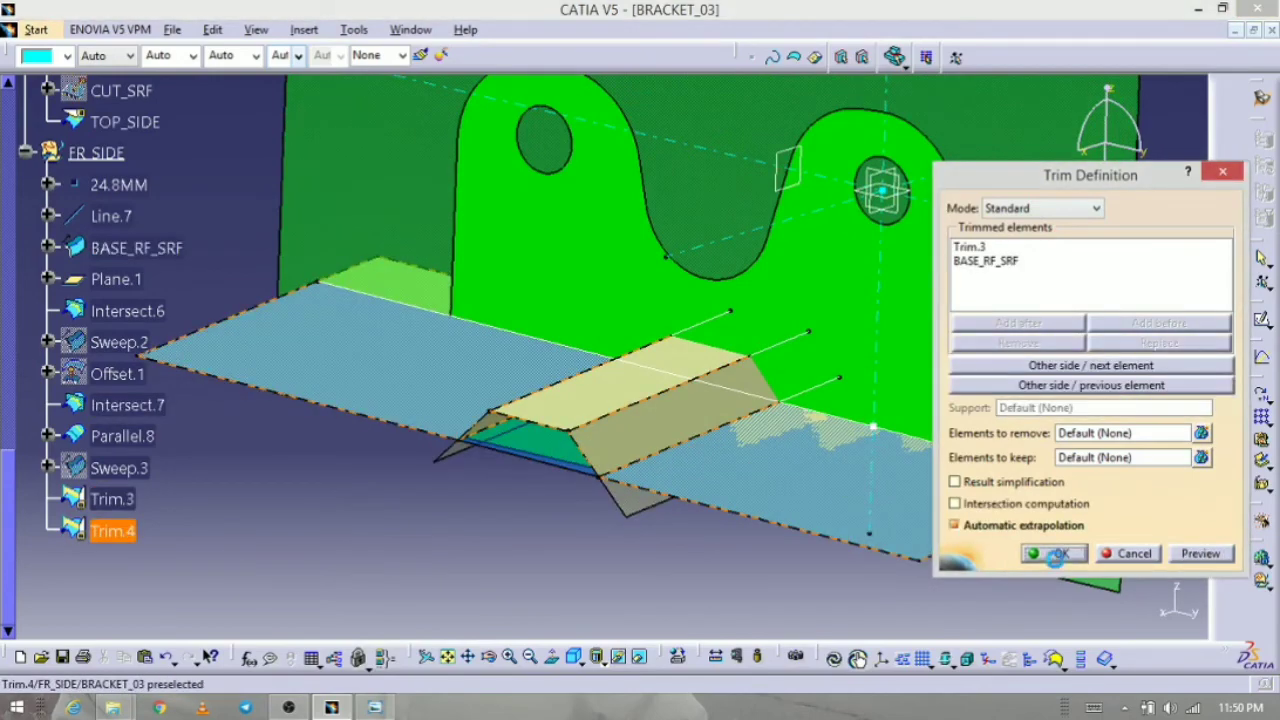
left_click(1055, 554)
middle_click_drag(686, 434, 648, 358)
middle_click_drag(510, 336, 586, 369)
Step: Set the trimmed stepped flange surface's opacity to 25% and inspect it from several angles
left_click(244, 481)
left_click(112, 531)
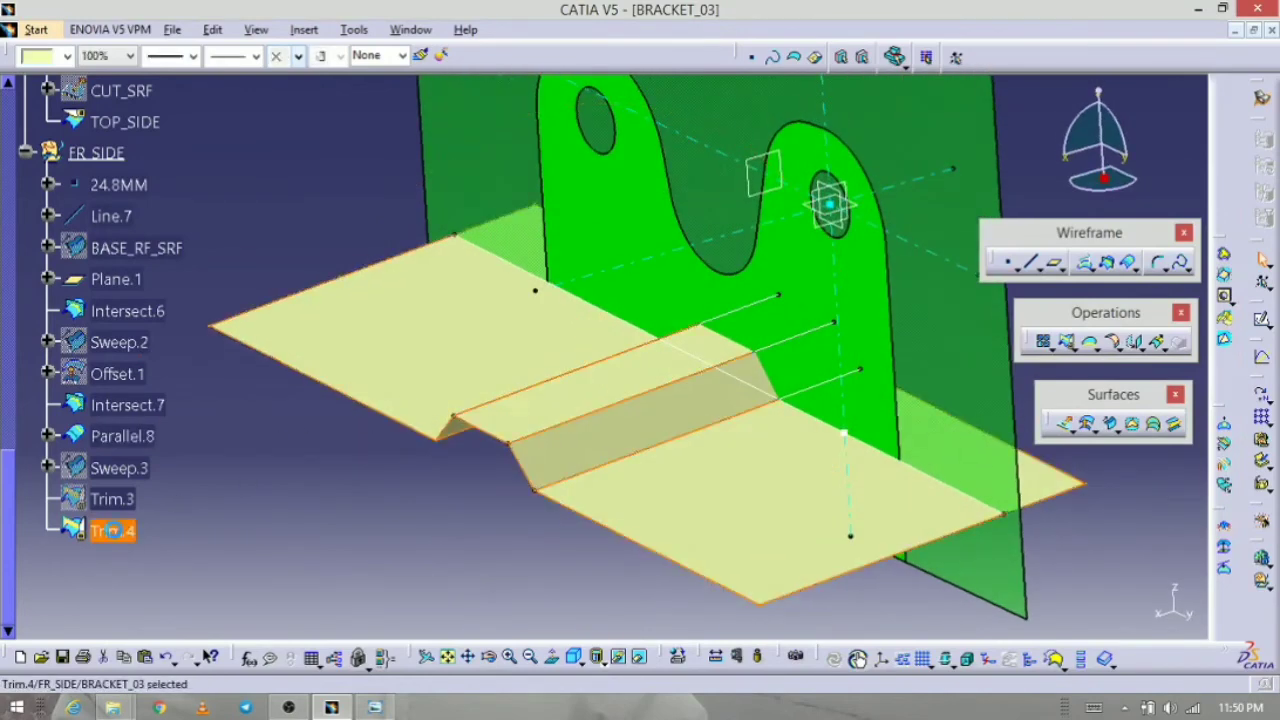
left_click(130, 56)
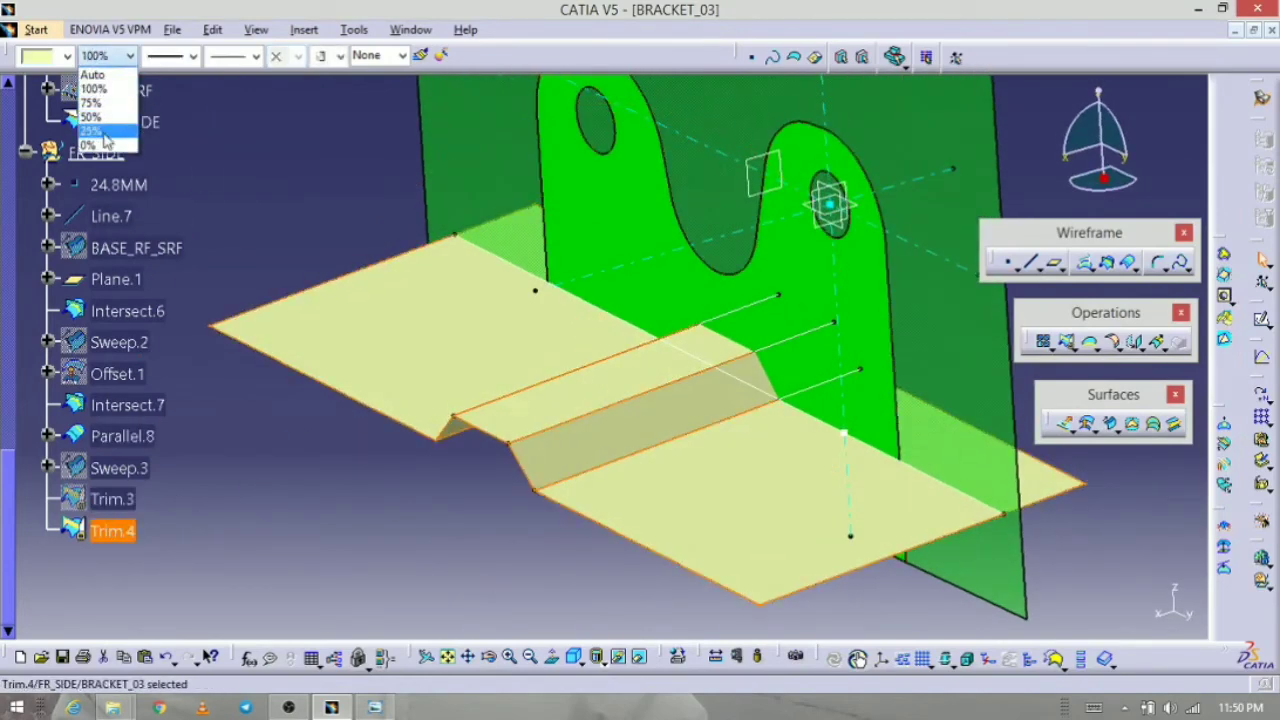
left_click(105, 143)
middle_click_drag(835, 416, 762, 346)
left_click(966, 506)
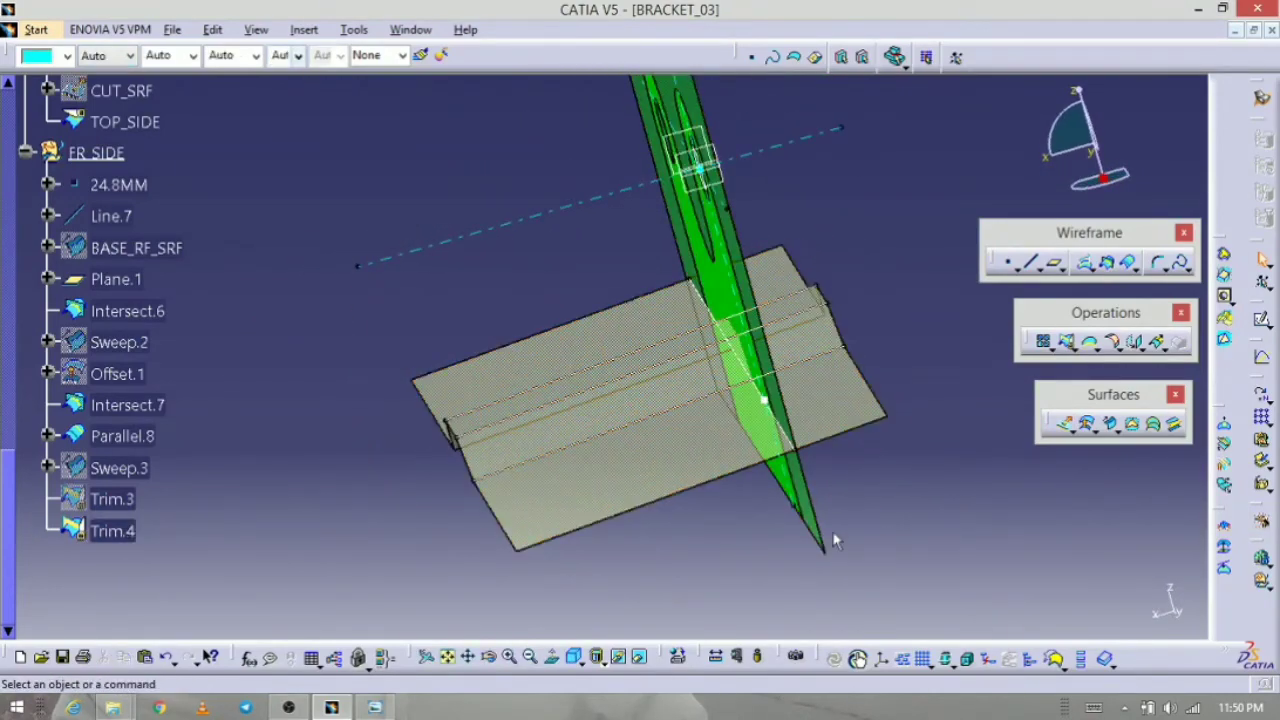
middle_click_drag(428, 600, 843, 460)
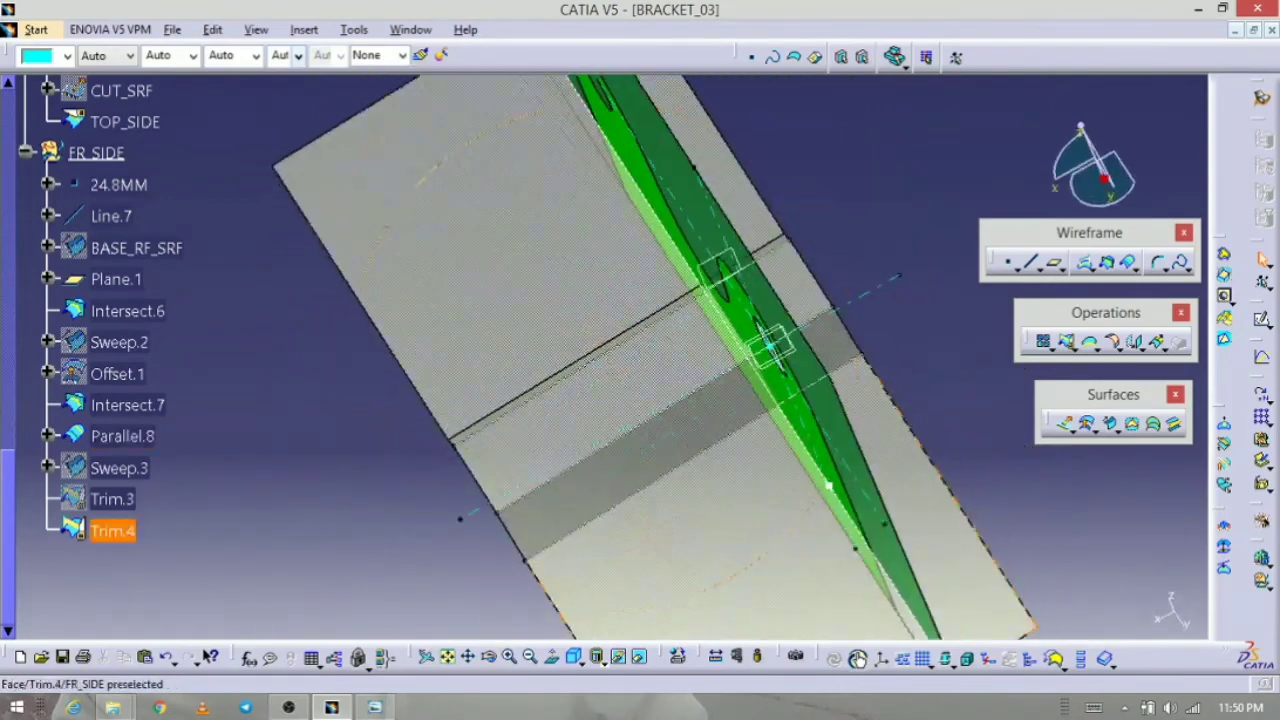
middle_click_drag(466, 400, 860, 437)
Step: Consult the drawing, and offset BASE_SRF by 22 mm in the reversed direction, toward the flange's outer edge
left_click(376, 707)
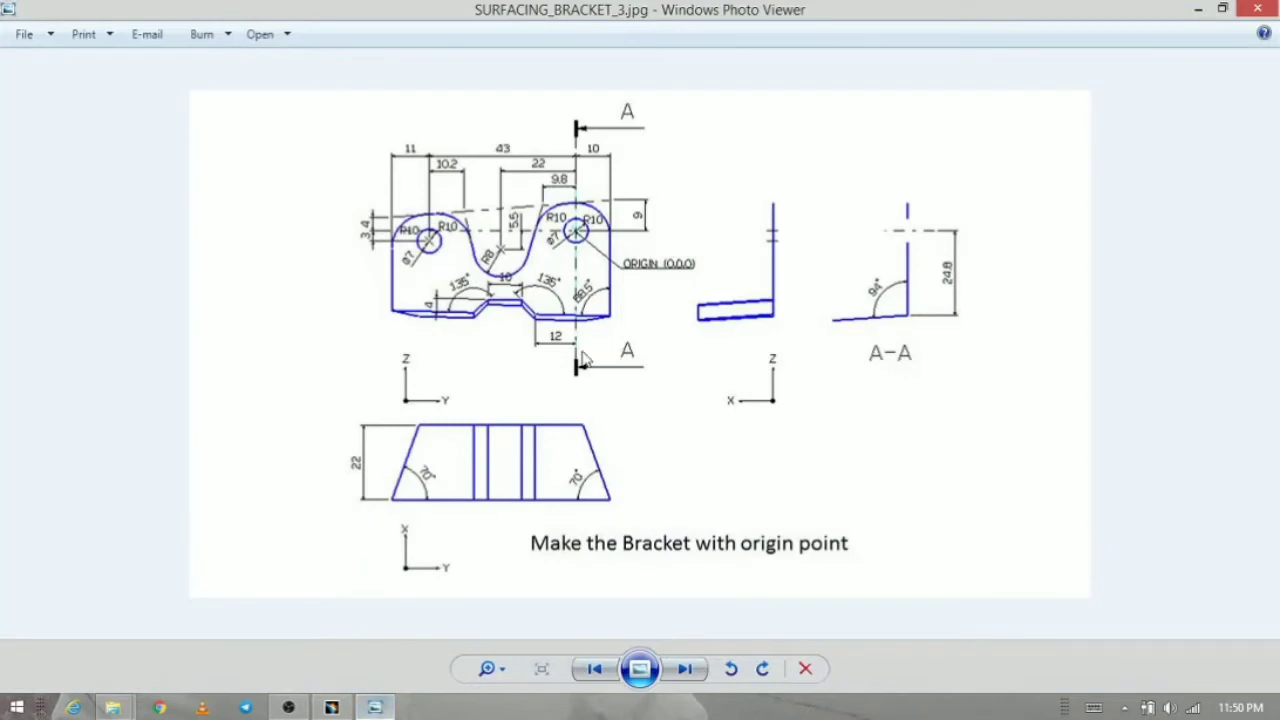
left_click(375, 708)
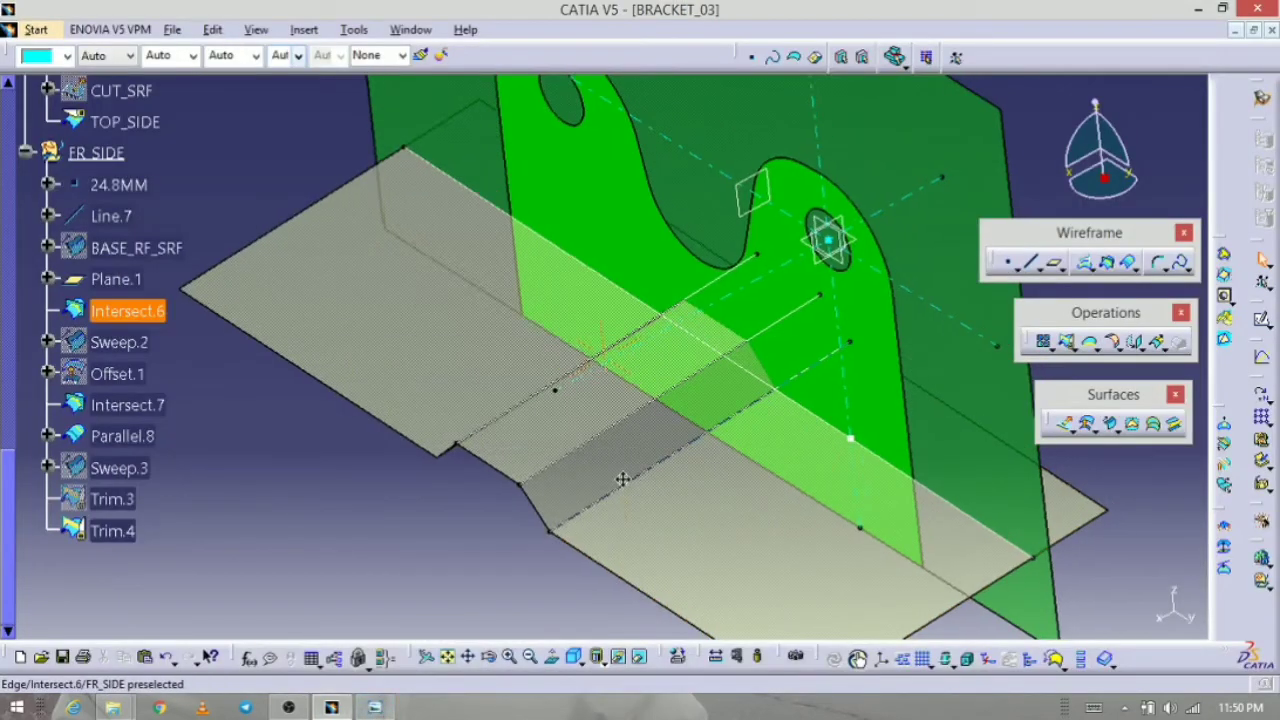
middle_click_drag(622, 548, 623, 572)
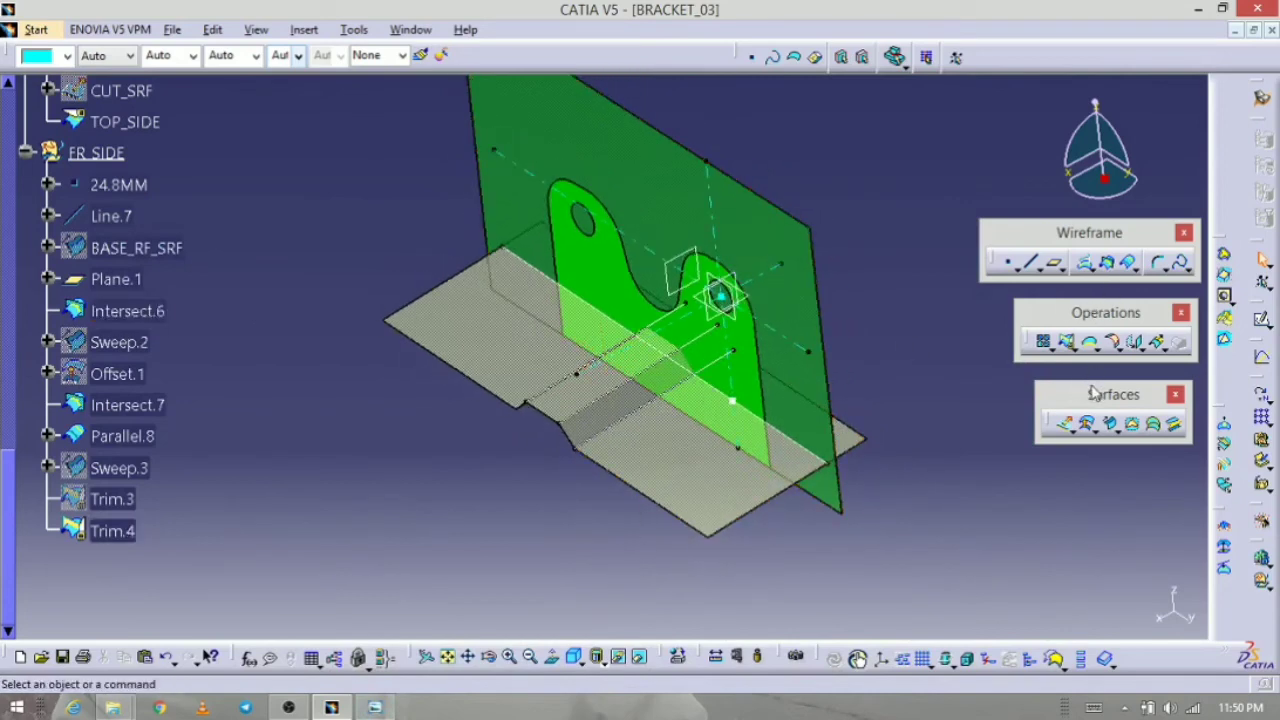
left_click(1087, 423)
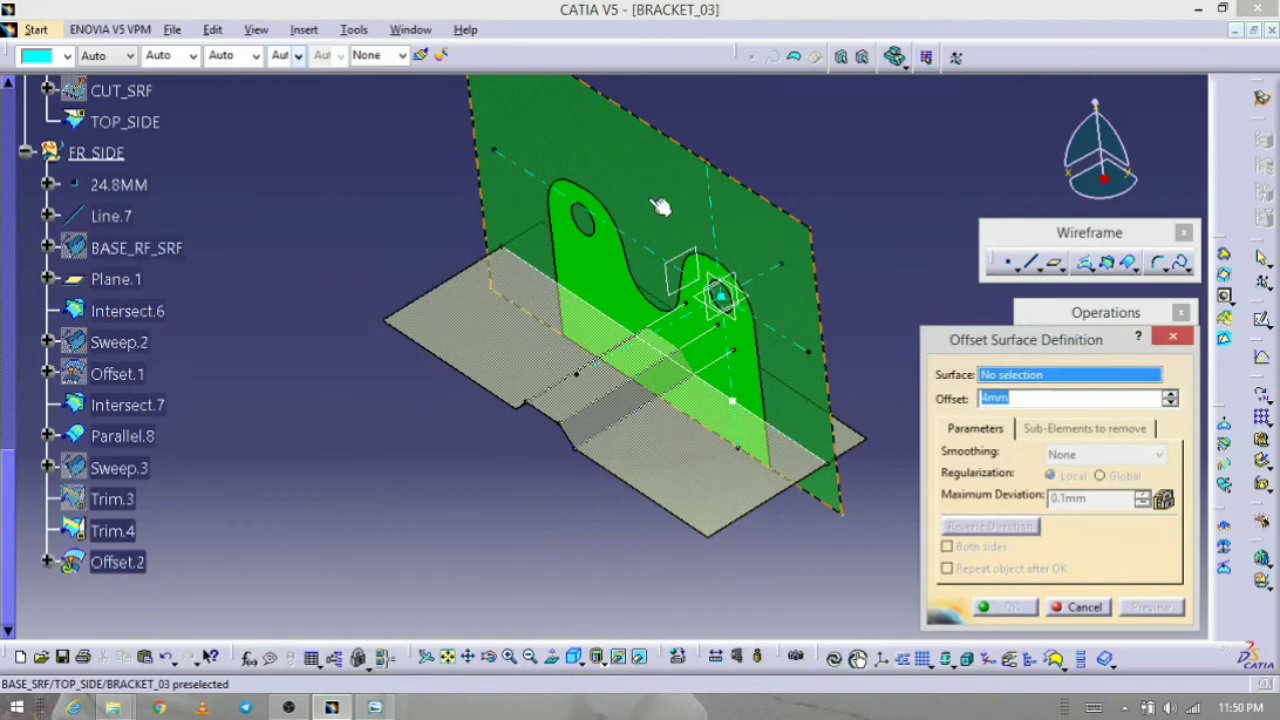
left_click(660, 207)
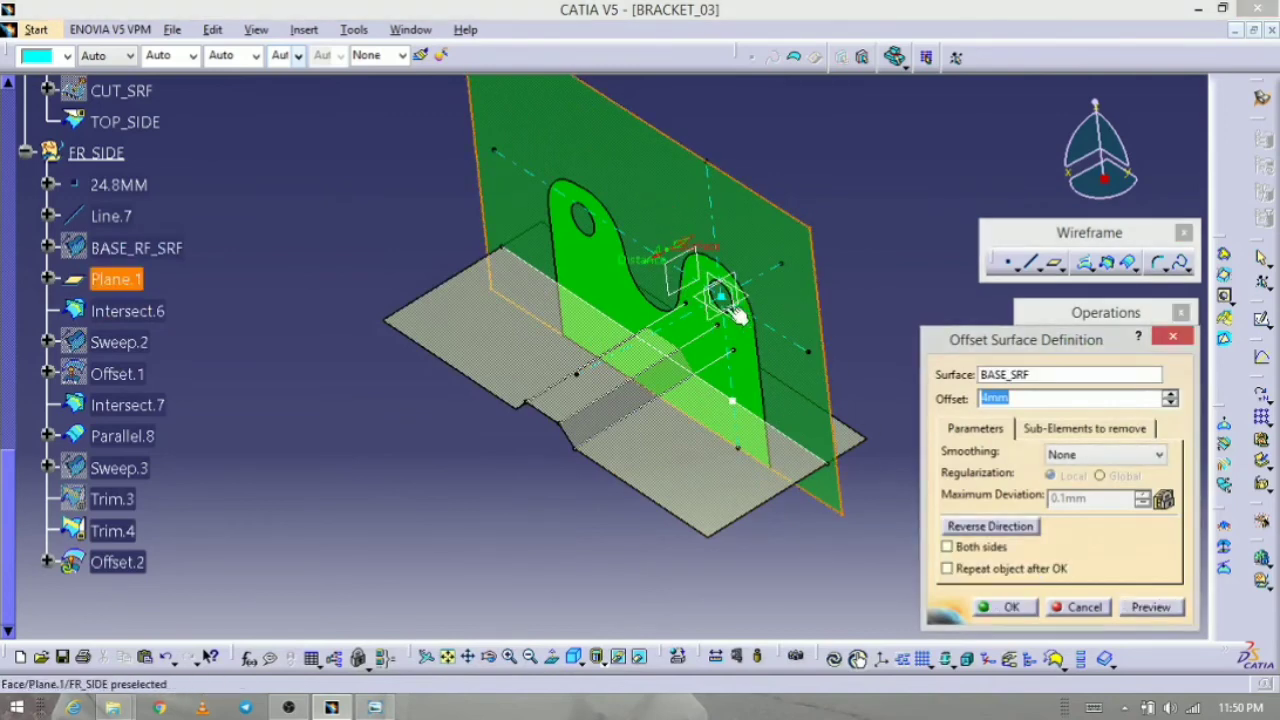
left_click(975, 527)
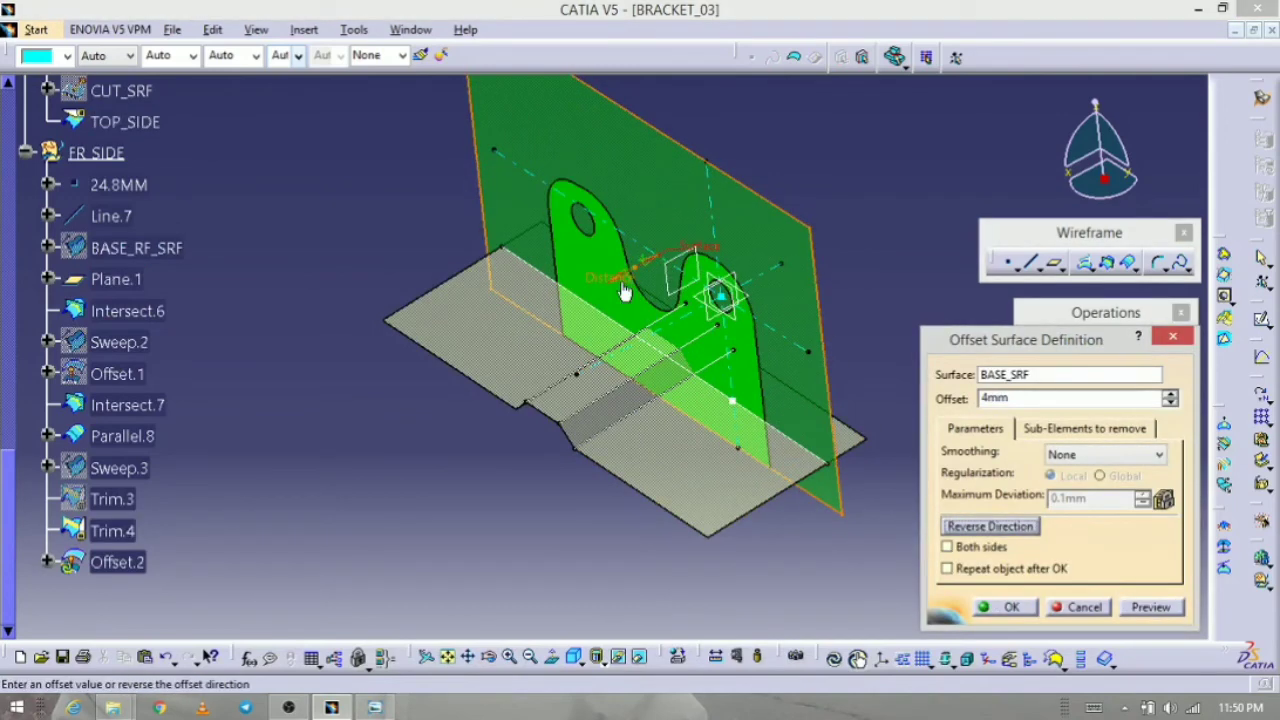
left_click_drag(622, 291, 551, 343)
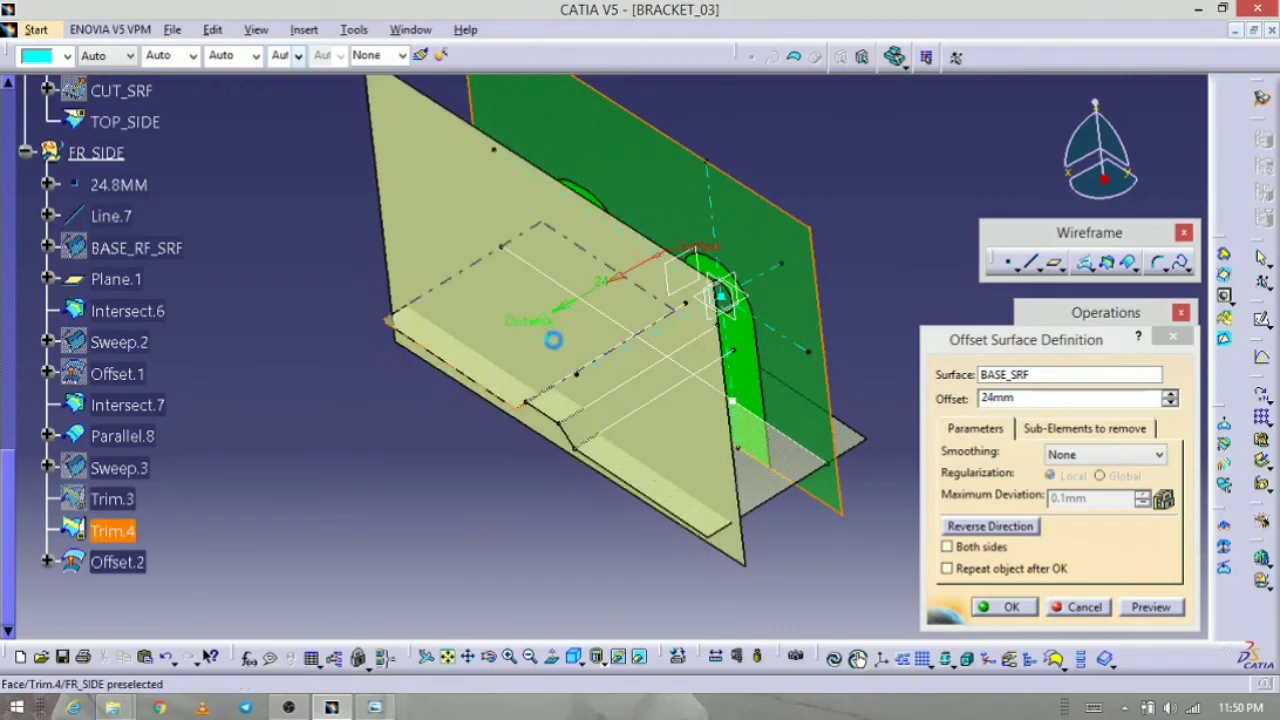
double_click(1024, 397)
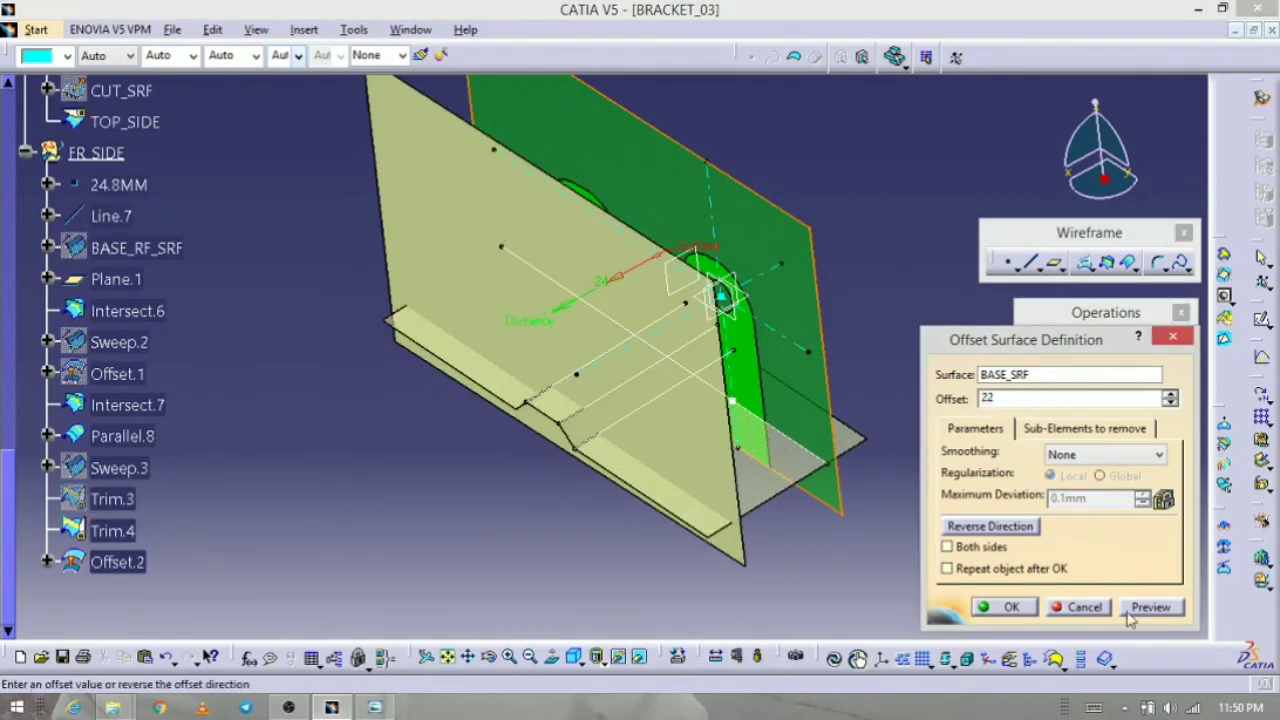
left_click(1136, 608)
left_click(1008, 608)
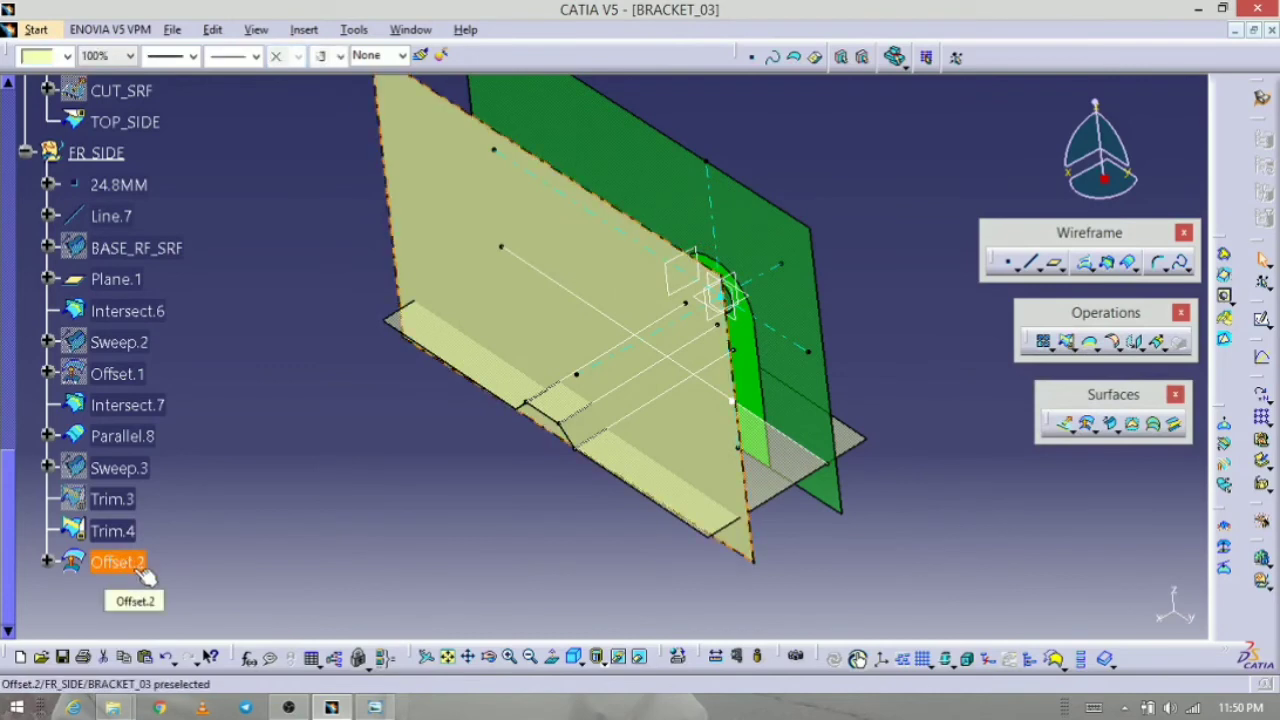
Step: Rename the new offset surface as 22MM and colour it light brown
key("alt+Return")
type("22")
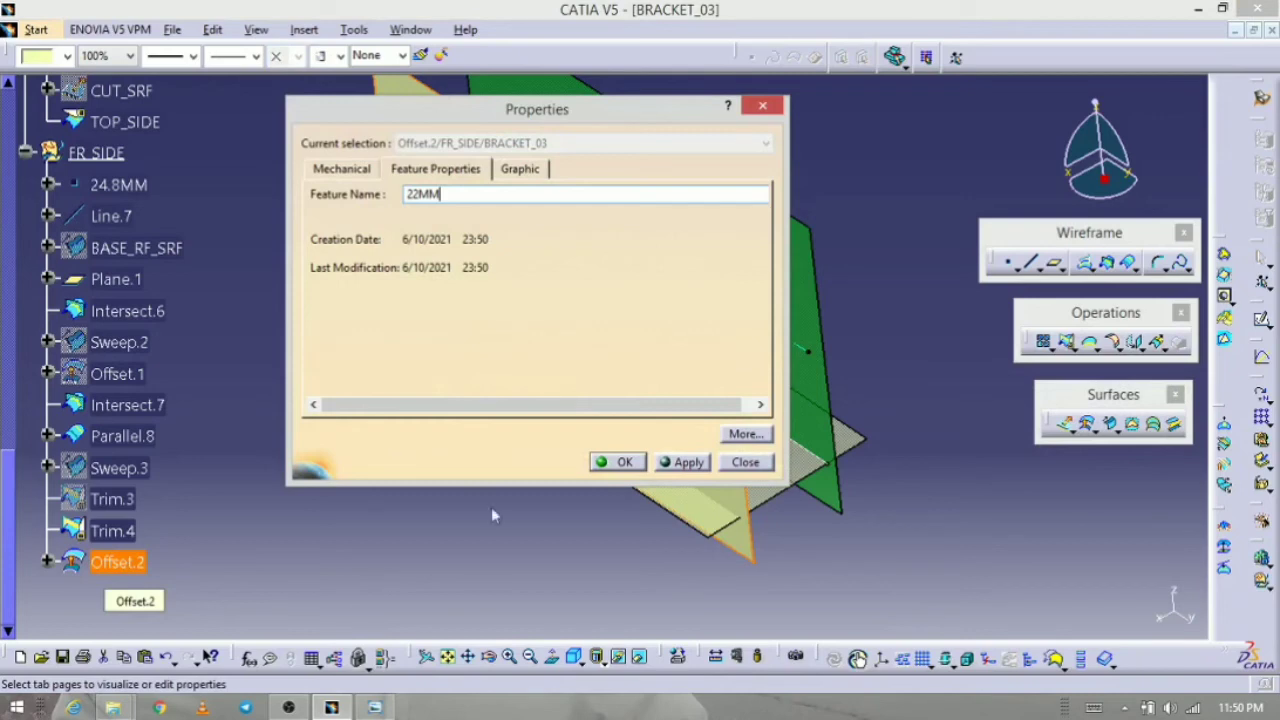
type("MM")
left_click(626, 461)
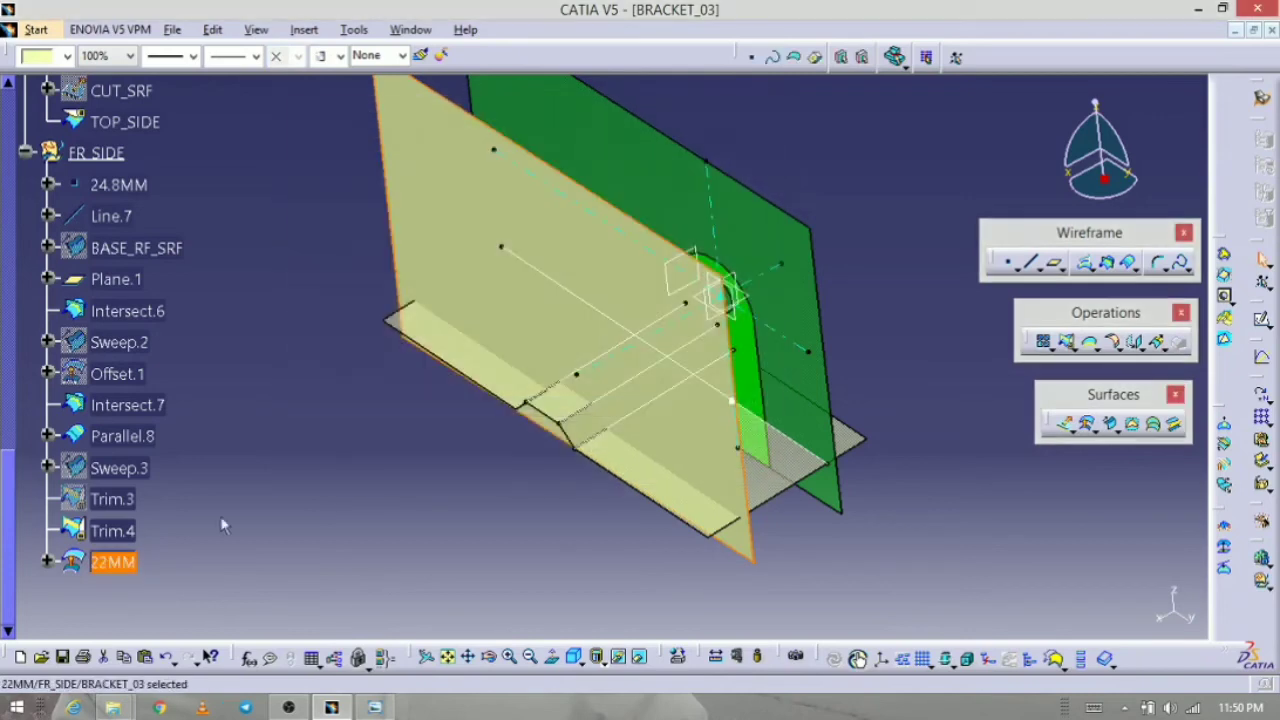
left_click(65, 55)
left_click(62, 338)
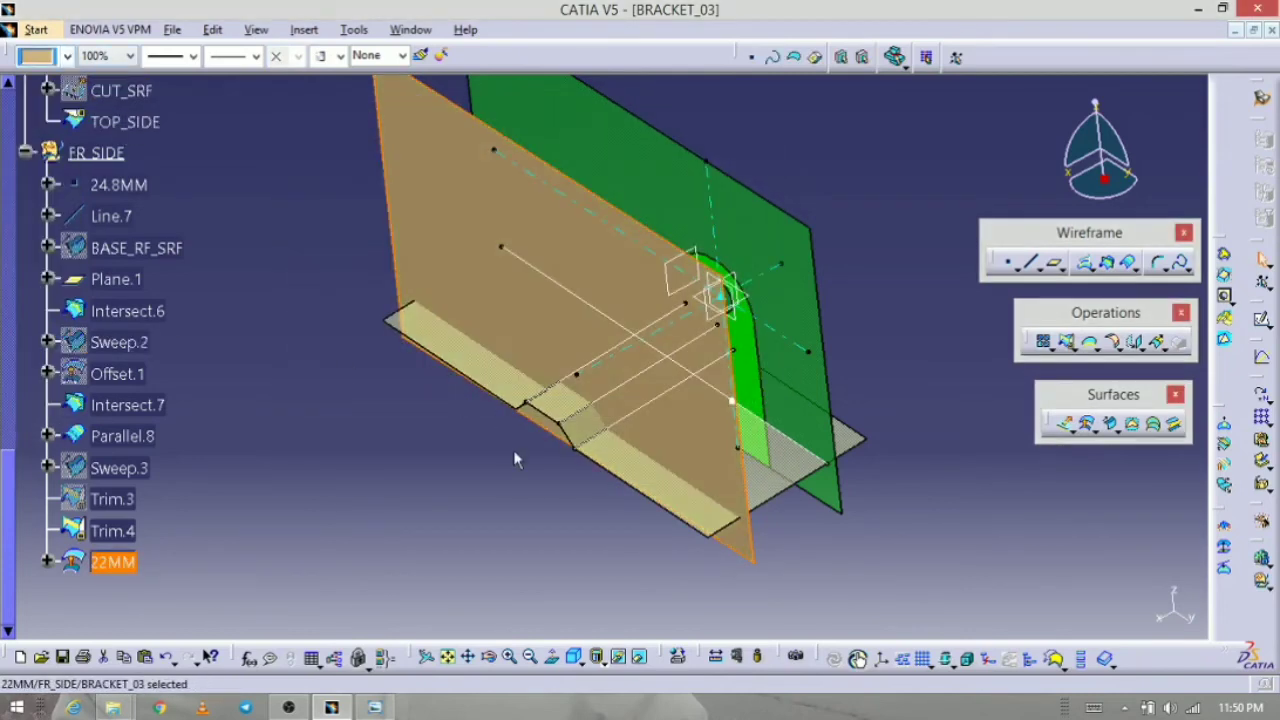
Step: Hide the 22MM offset surface
middle_click_drag(610, 545, 533, 475)
right_click(404, 279)
left_click(450, 315)
Step: Consult the drawing, and bring the two hidden vertical lines along the bracket's outer sides back into the visible space
left_click(378, 708)
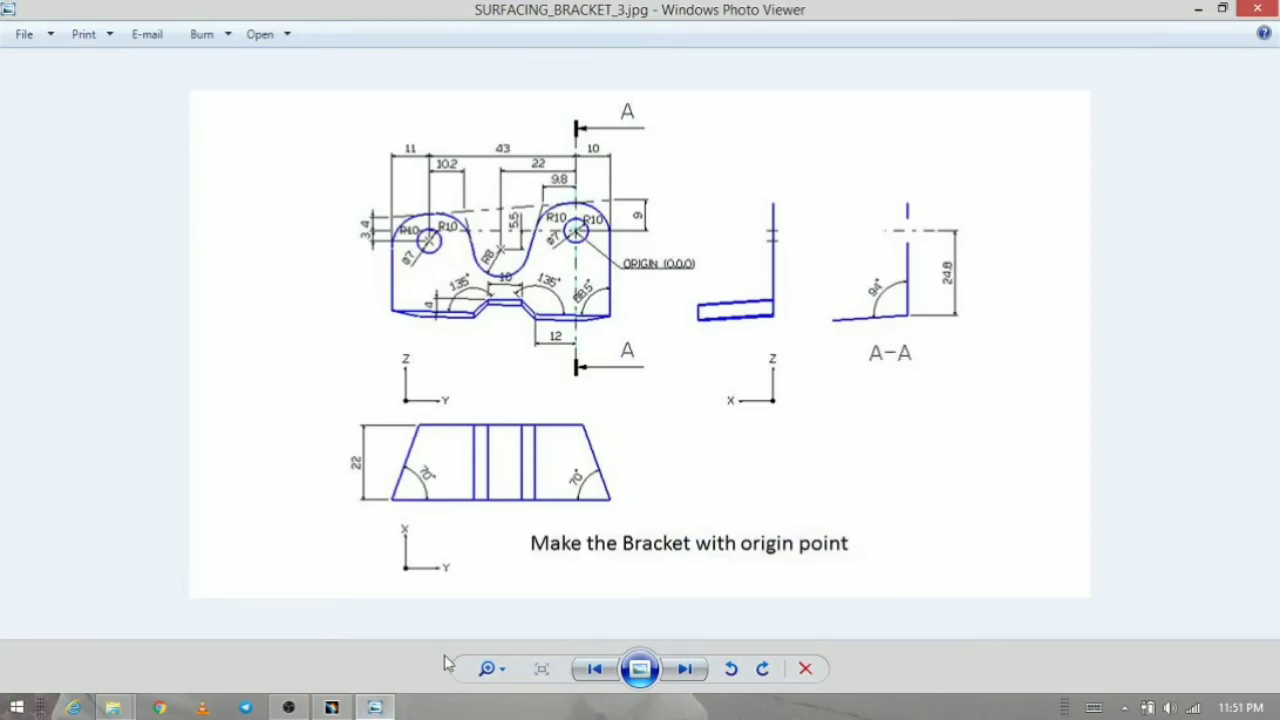
left_click(375, 708)
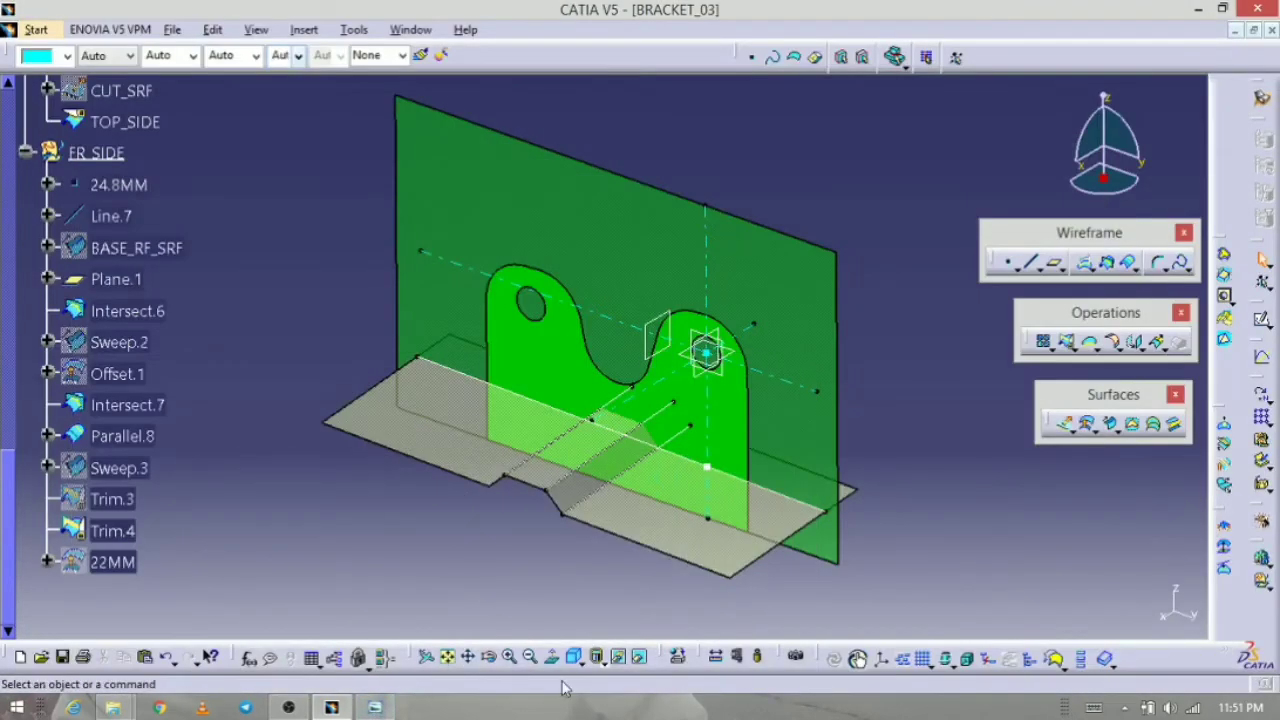
left_click(638, 660)
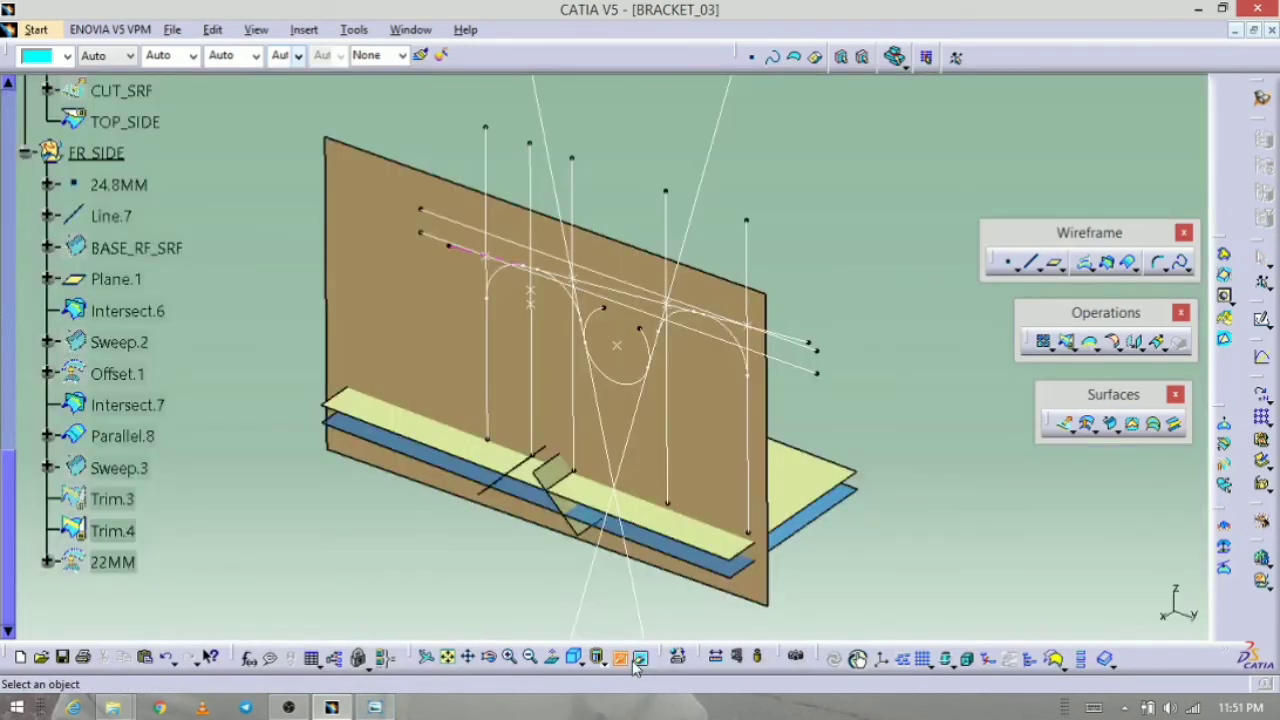
right_click(748, 243)
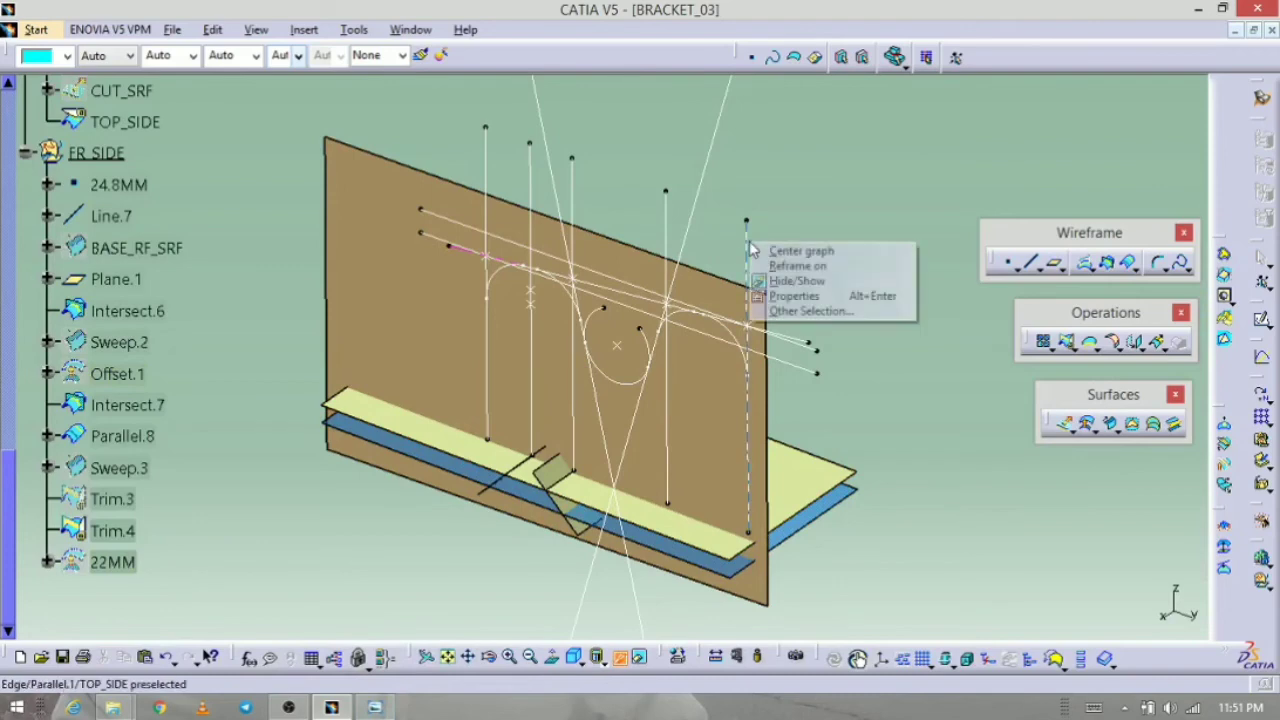
left_click(799, 283)
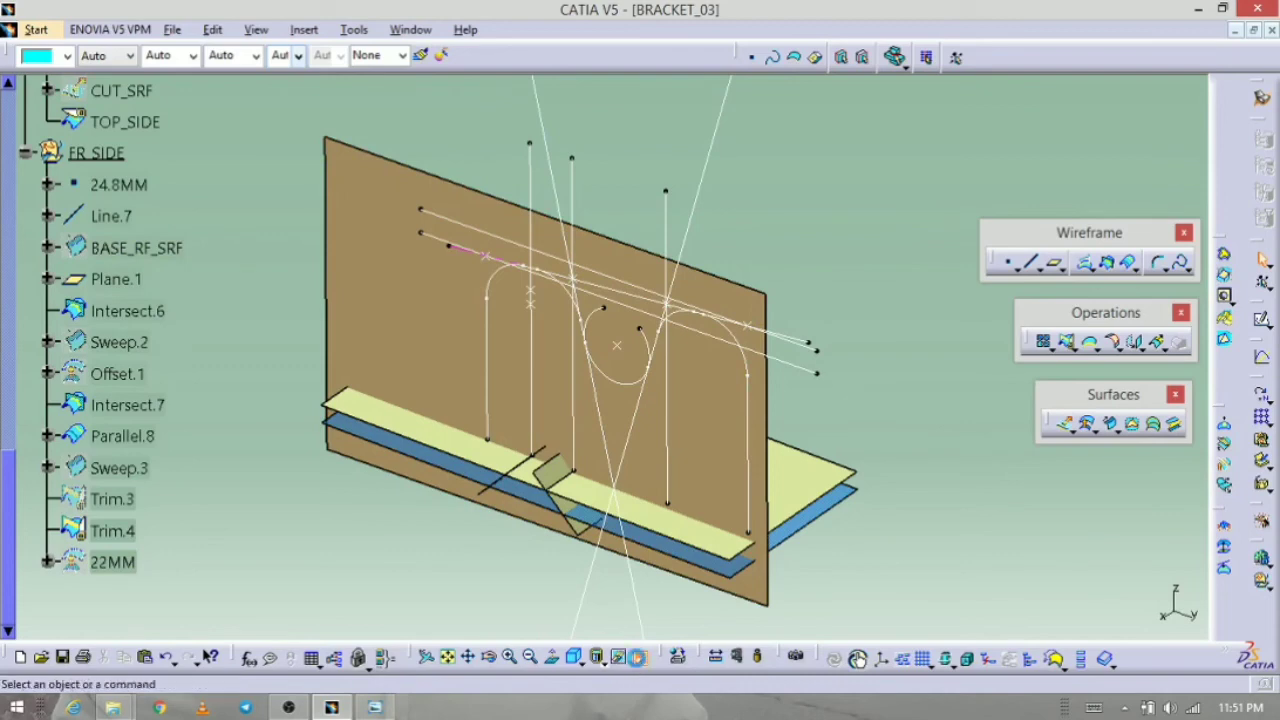
left_click(637, 657)
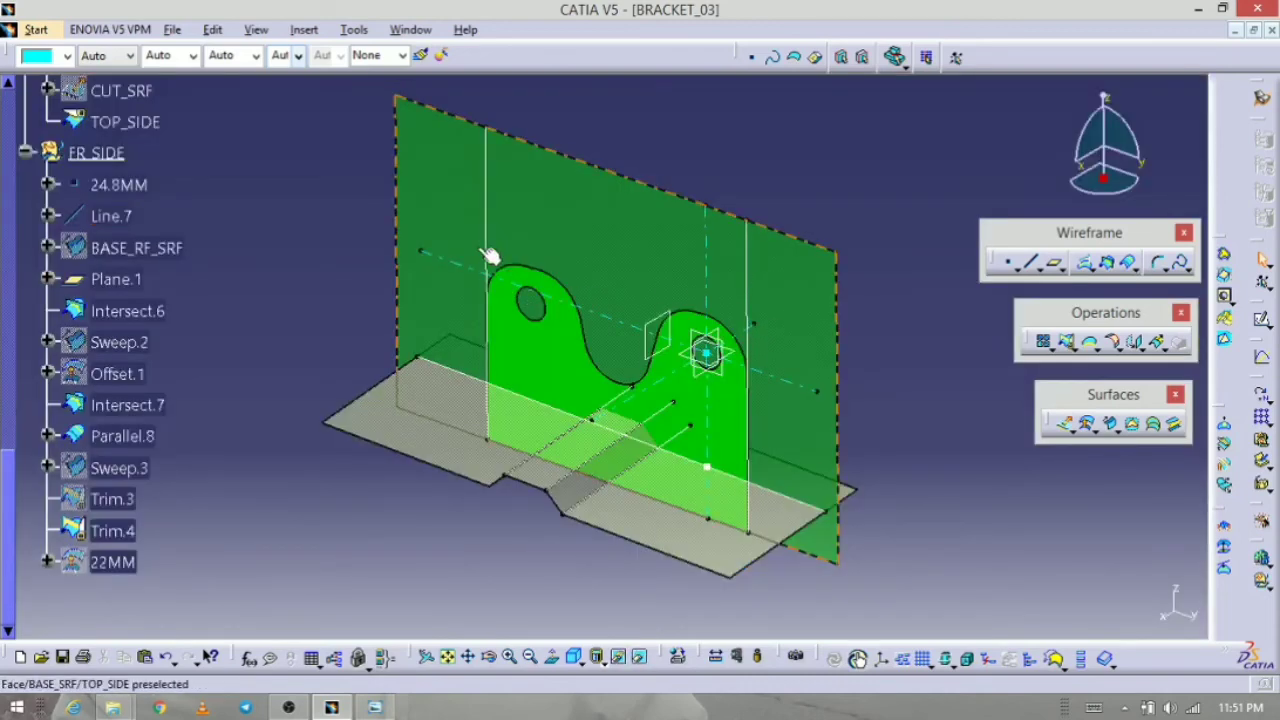
Step: Sweep a line surface along the vertical line Parallel.4 with BASE_SRF as reference at 70 degrees, using angular sector 4
middle_click_drag(488, 256, 640, 495)
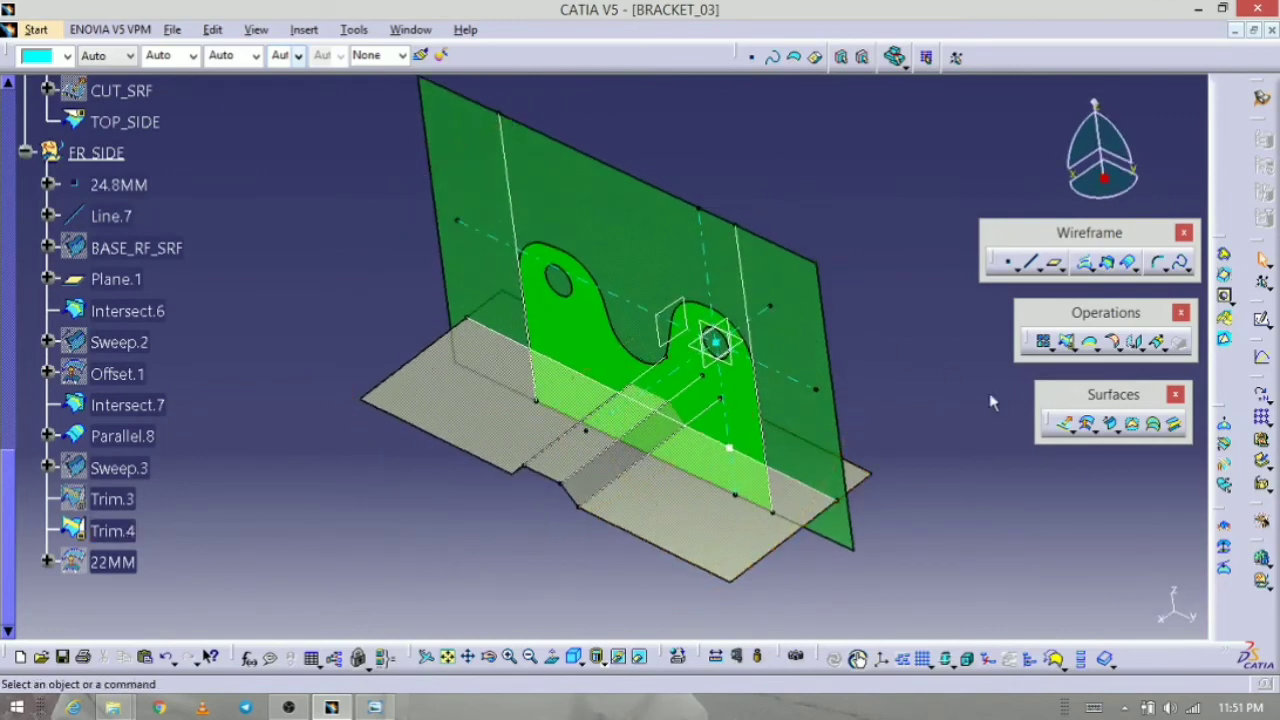
left_click(1109, 426)
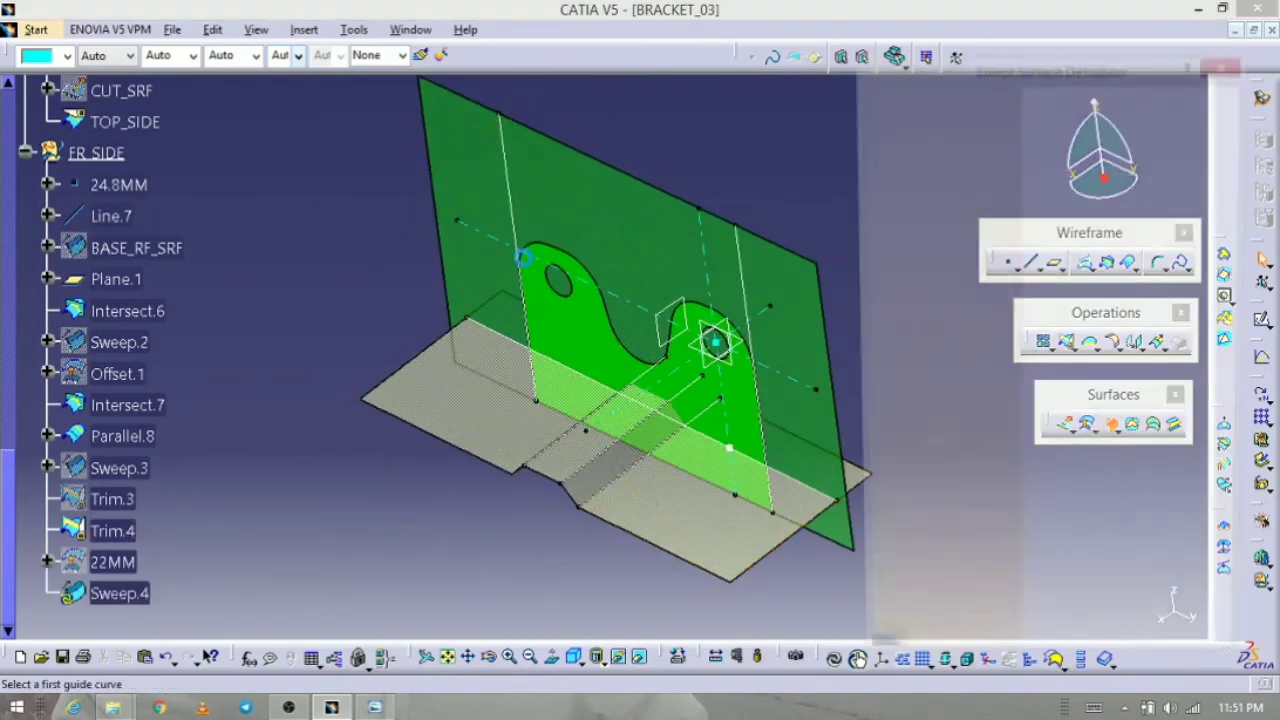
left_click(510, 214)
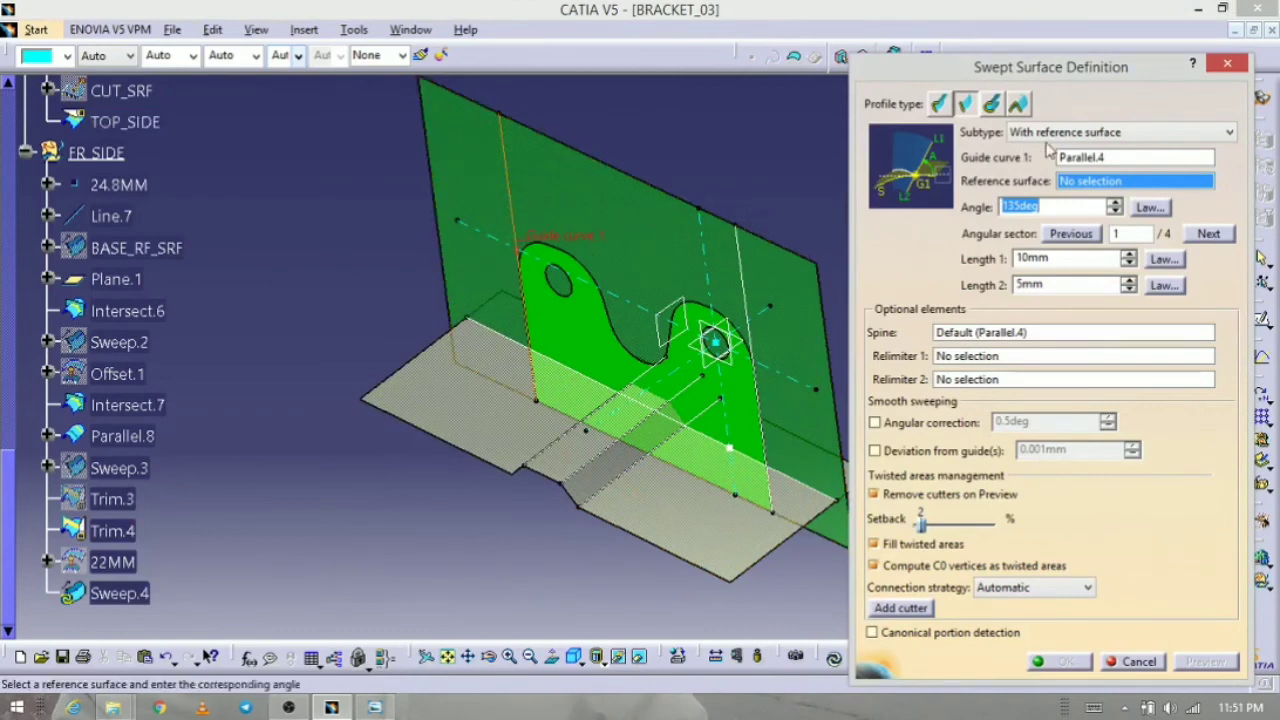
left_click(596, 210)
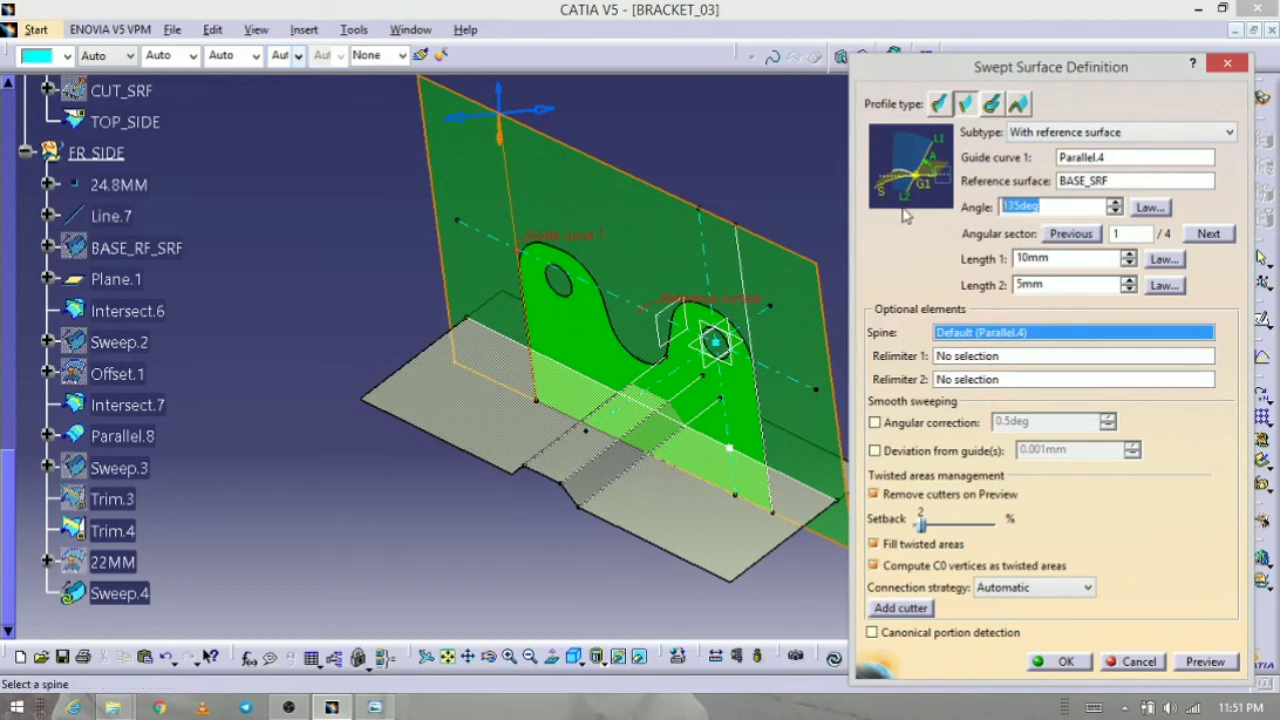
left_click(1210, 662)
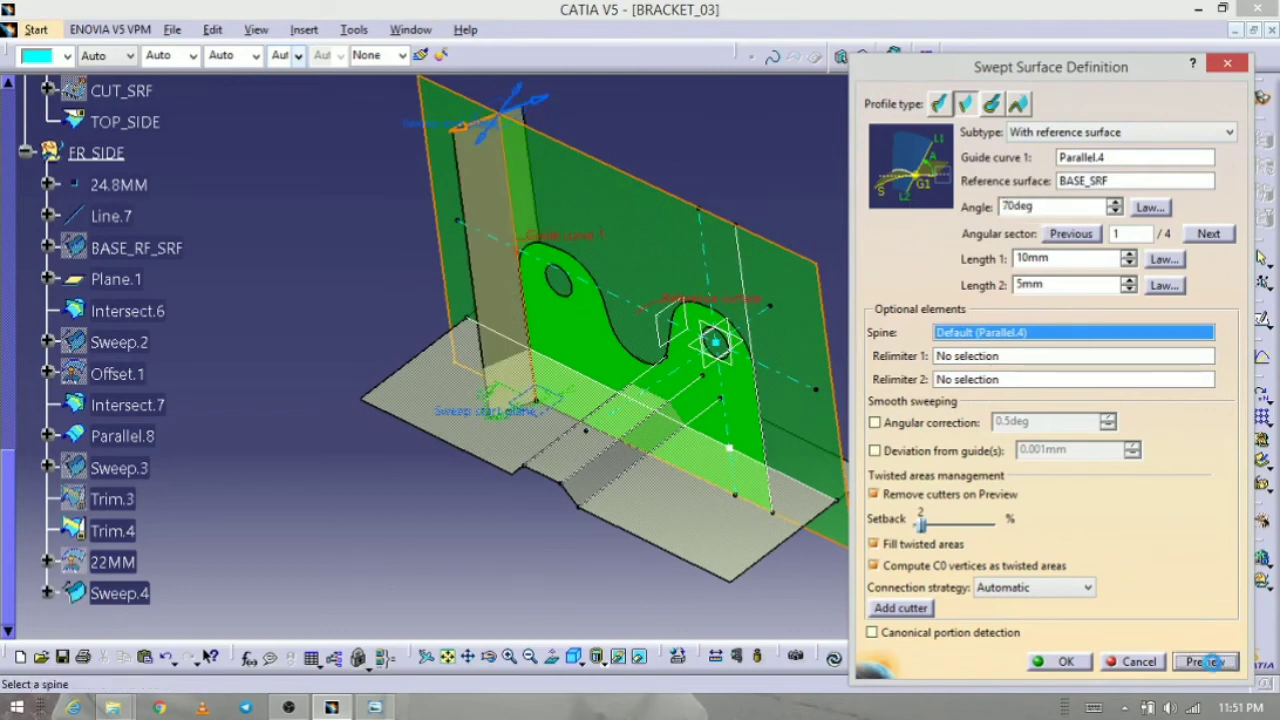
middle_click_drag(477, 527, 561, 540)
left_click(486, 240)
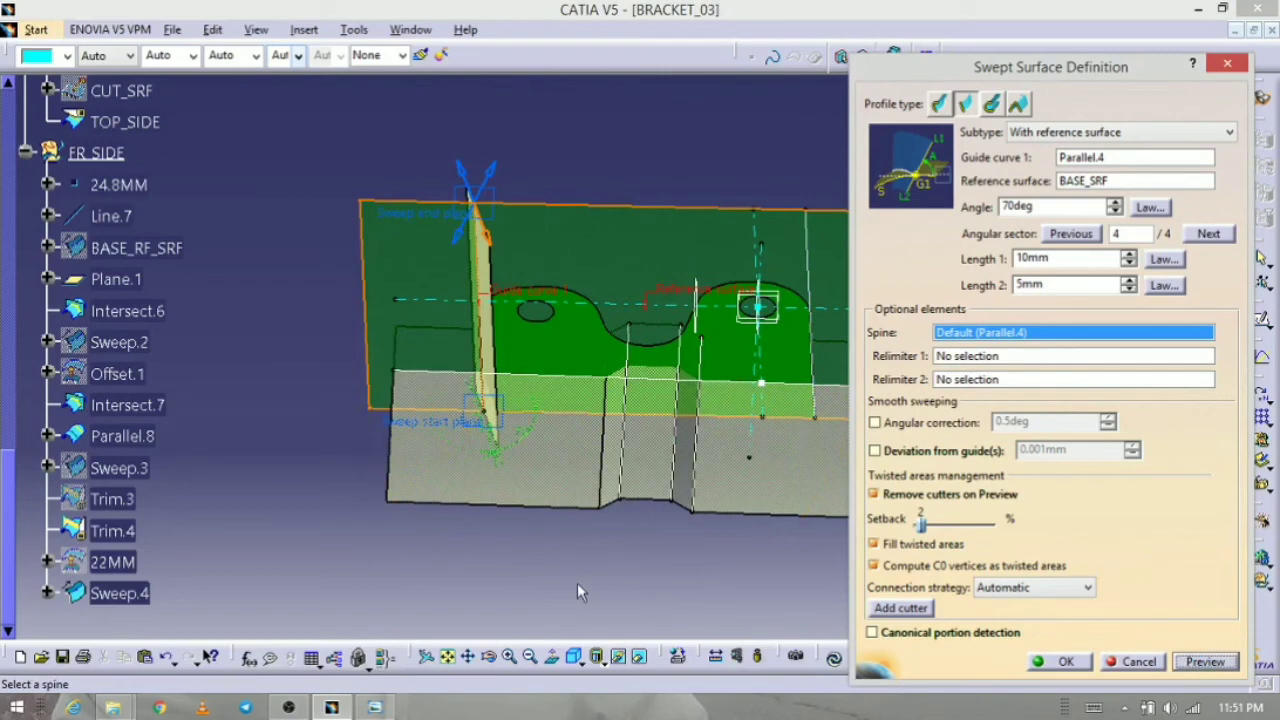
middle_click_drag(577, 583, 496, 501)
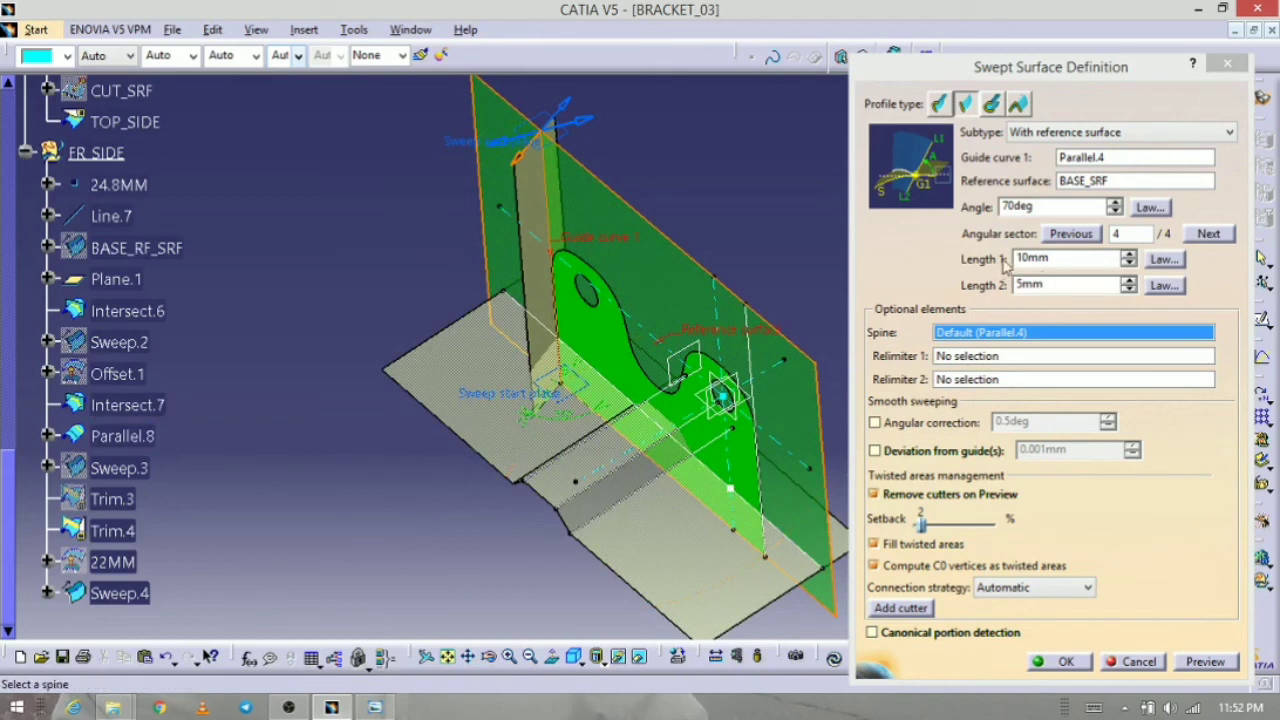
Step: Set the swept surface's Length 1 to 30 mm and complete the sweep
double_click(1050, 258)
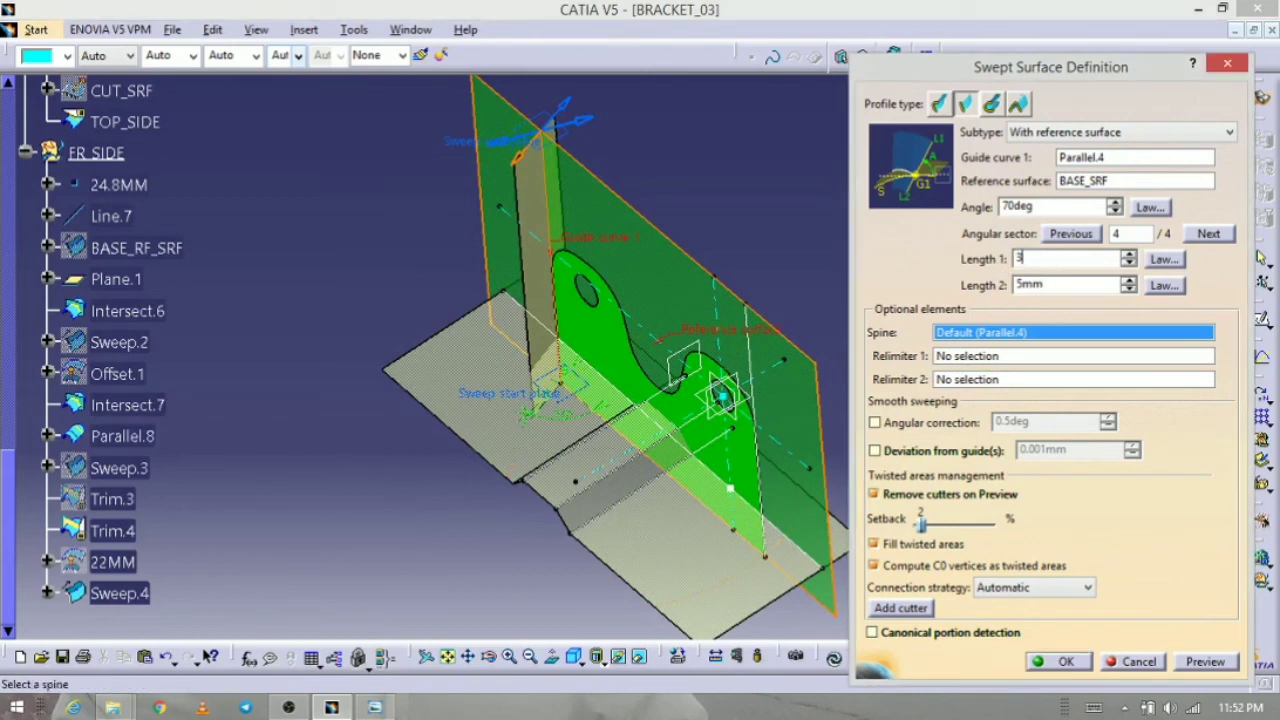
left_click(1207, 668)
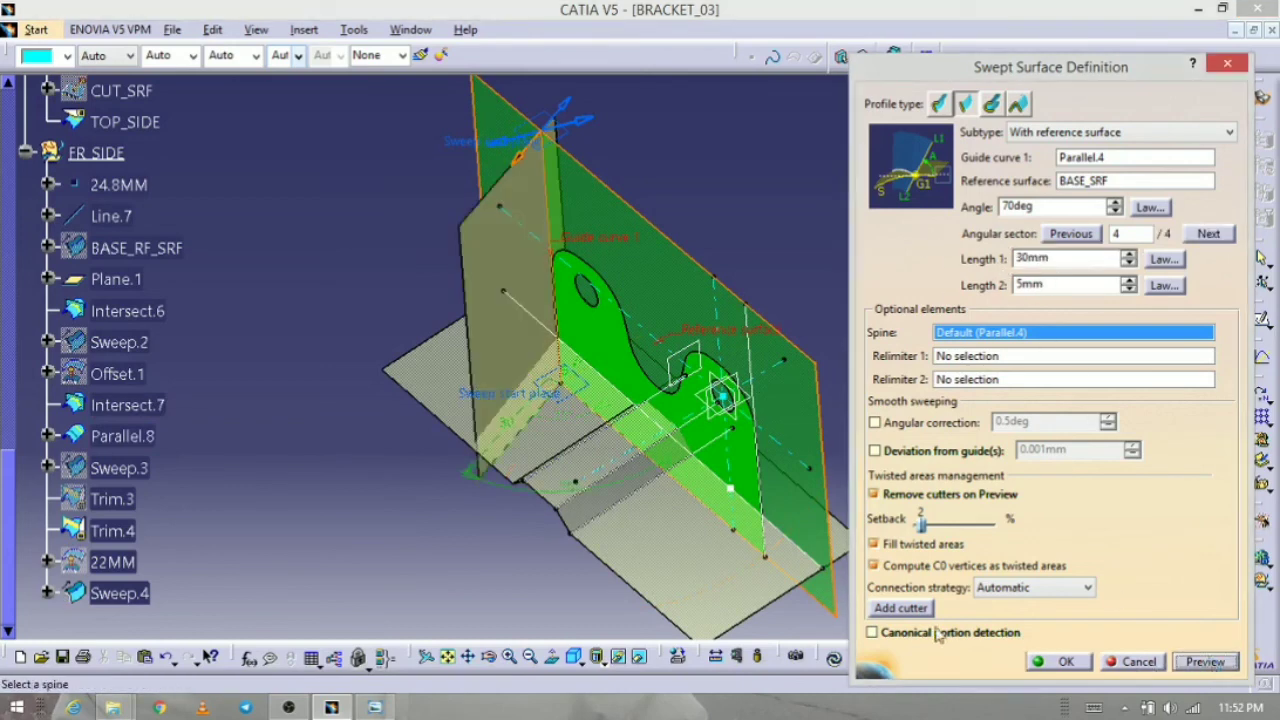
middle_click_drag(628, 575, 674, 531)
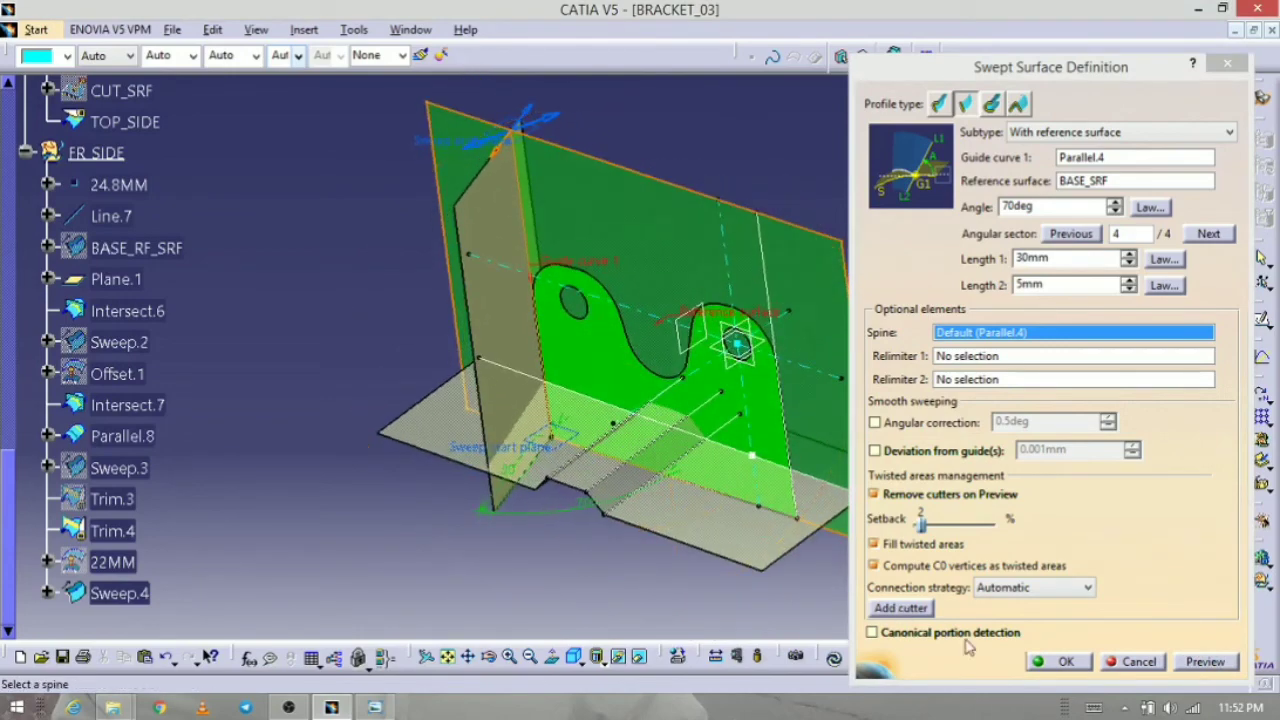
left_click(1066, 661)
Step: Sweep a second line surface along Parallel.1, referencing BASE_SRF at 70 degrees in angular sector 1, with lengths 30 mm and 5 mm
middle_click_drag(417, 494, 690, 530)
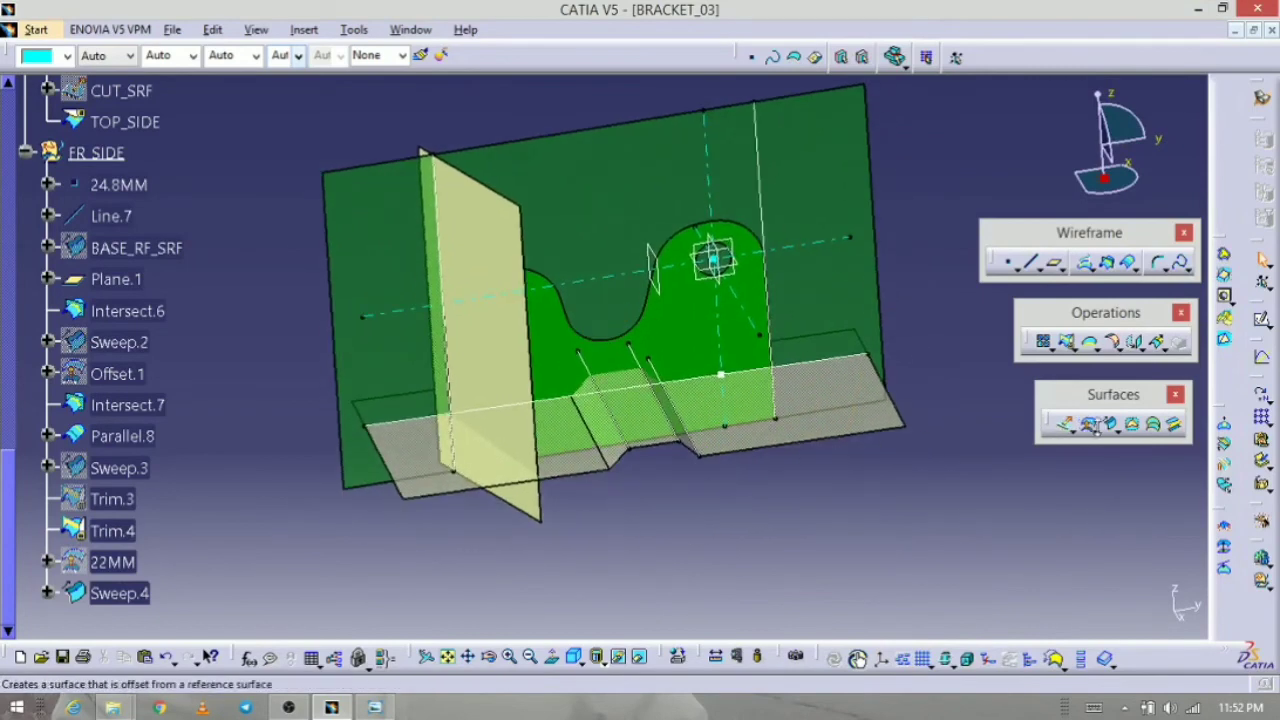
left_click(1116, 434)
left_click(1134, 443)
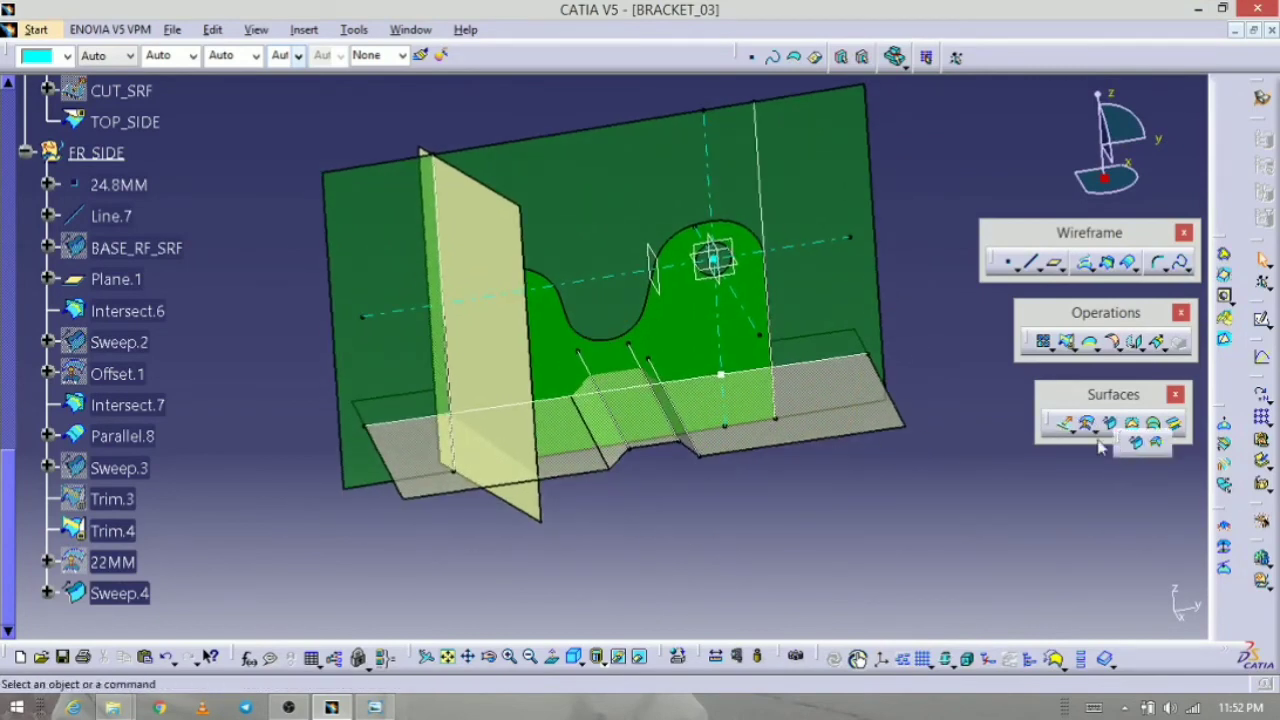
left_click(768, 182)
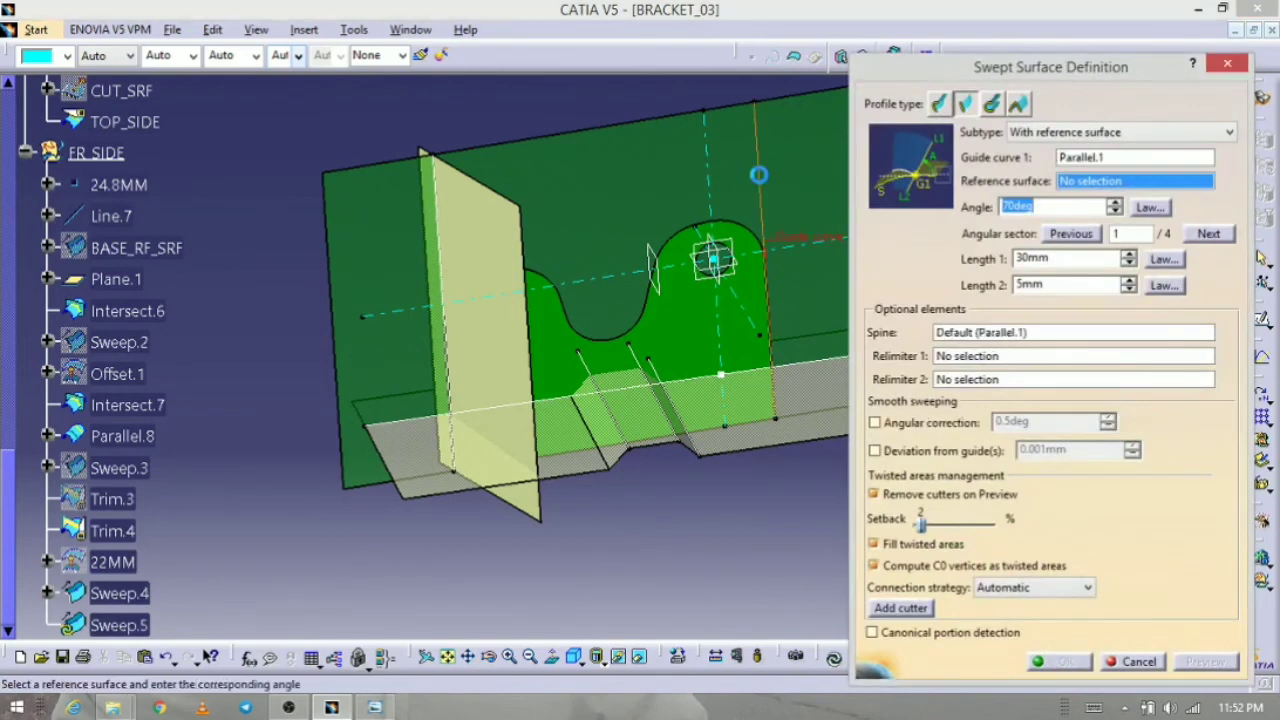
left_click(748, 165)
middle_click_drag(745, 161, 726, 443)
left_click(1210, 664)
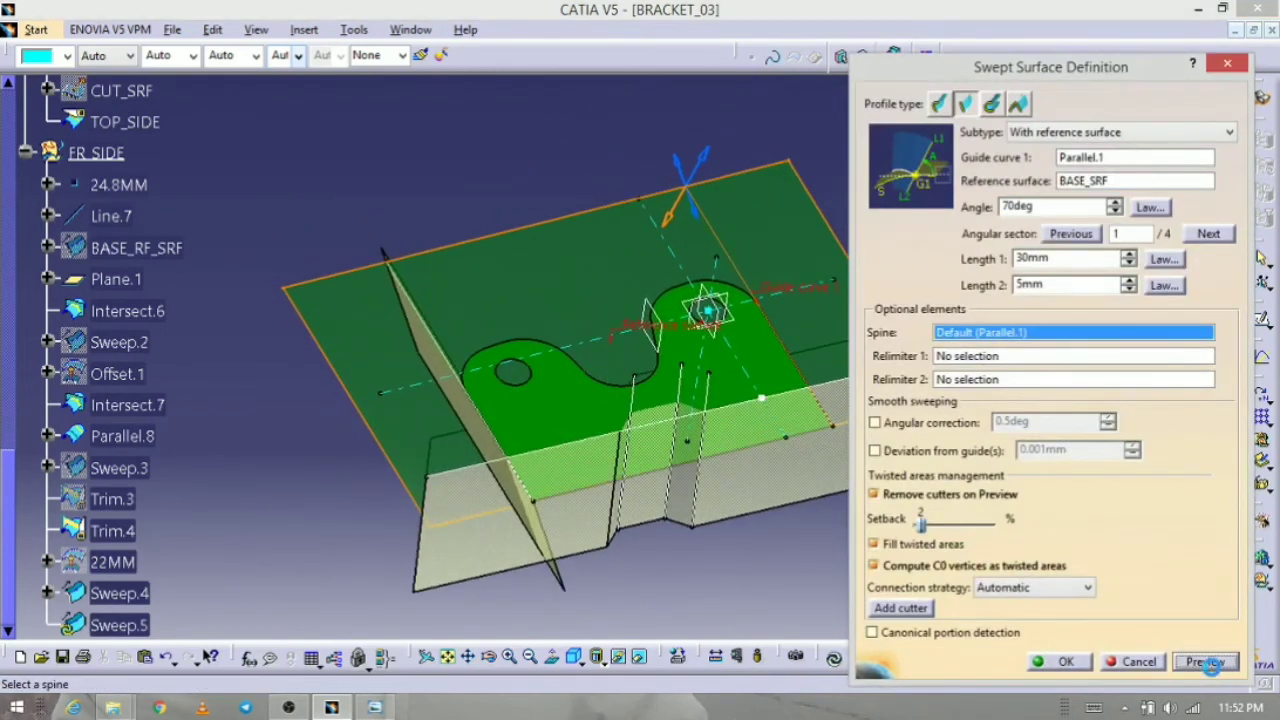
left_click(1066, 662)
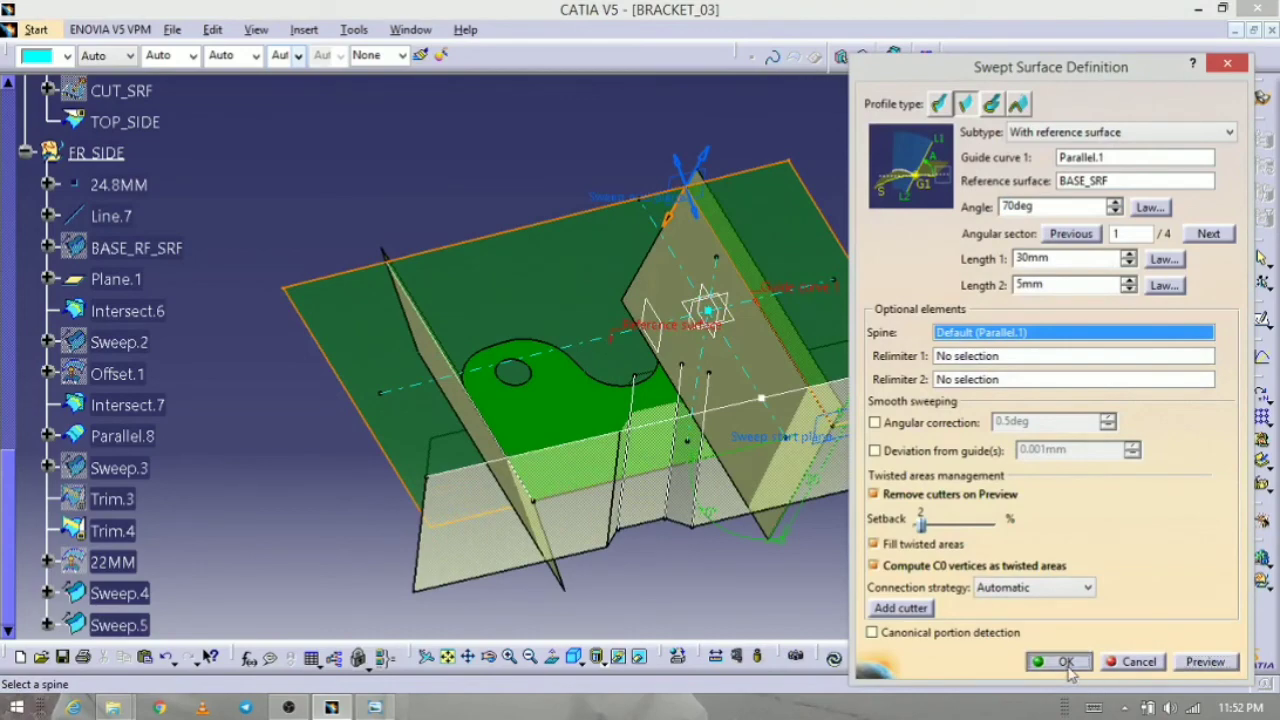
Step: Rename the two new side sweeps as 70DEG_1 and 70DEG_2
middle_click_drag(1056, 660, 649, 451)
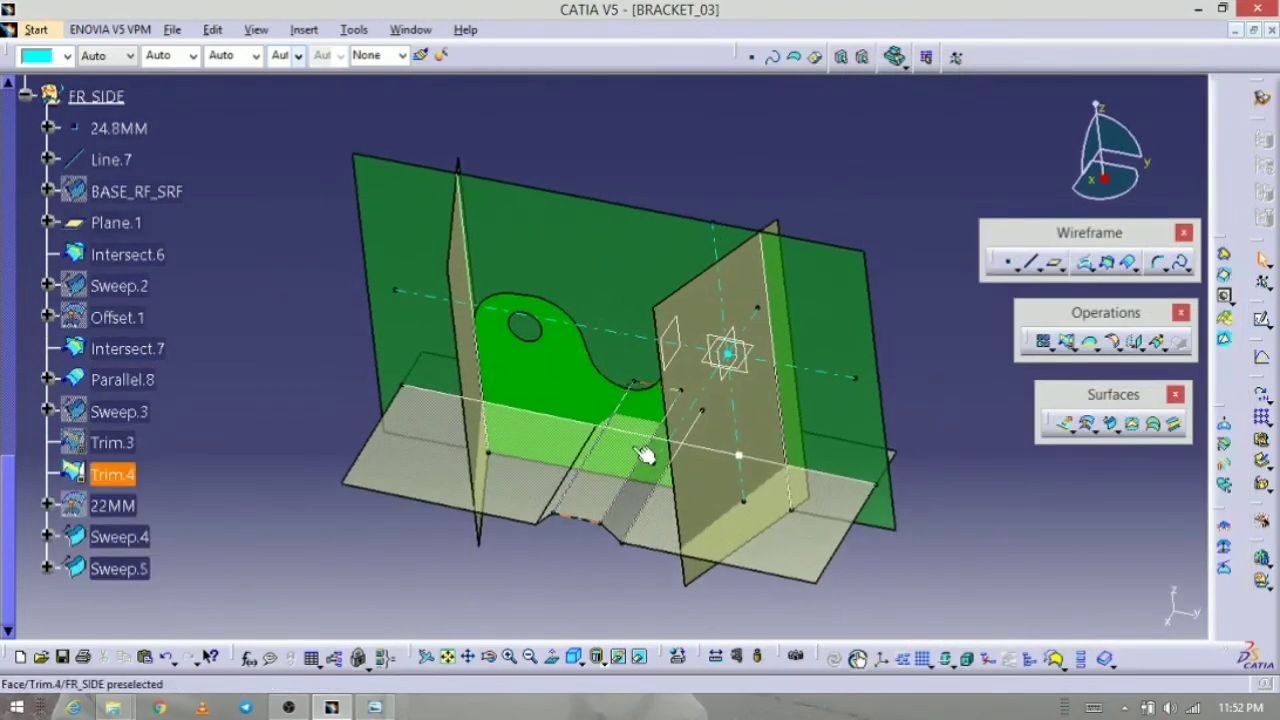
left_click(145, 538)
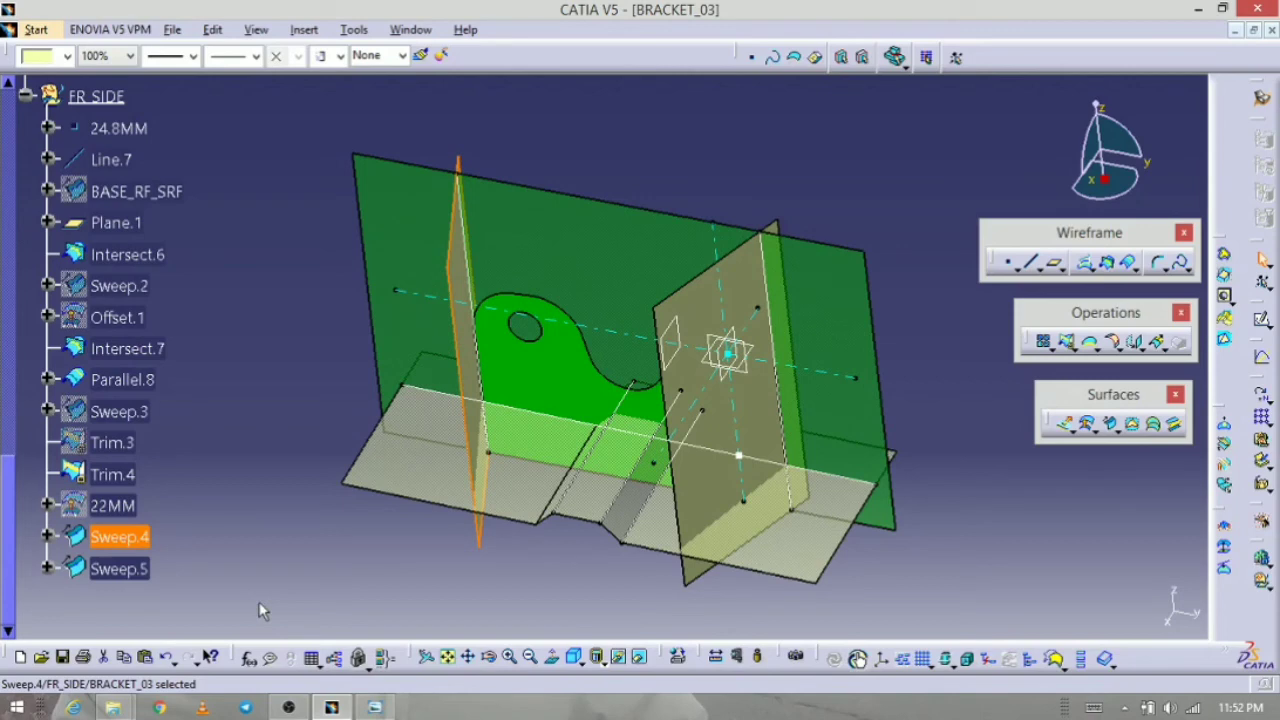
key("alt+Return")
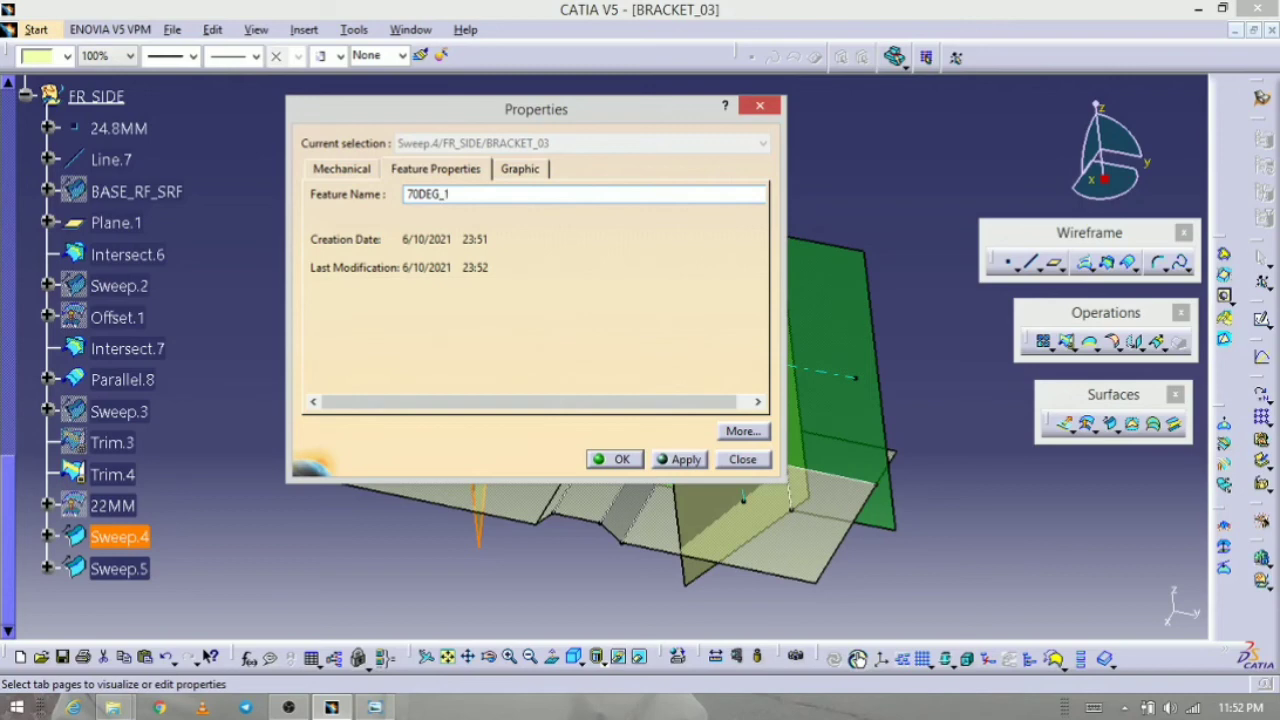
key("Return")
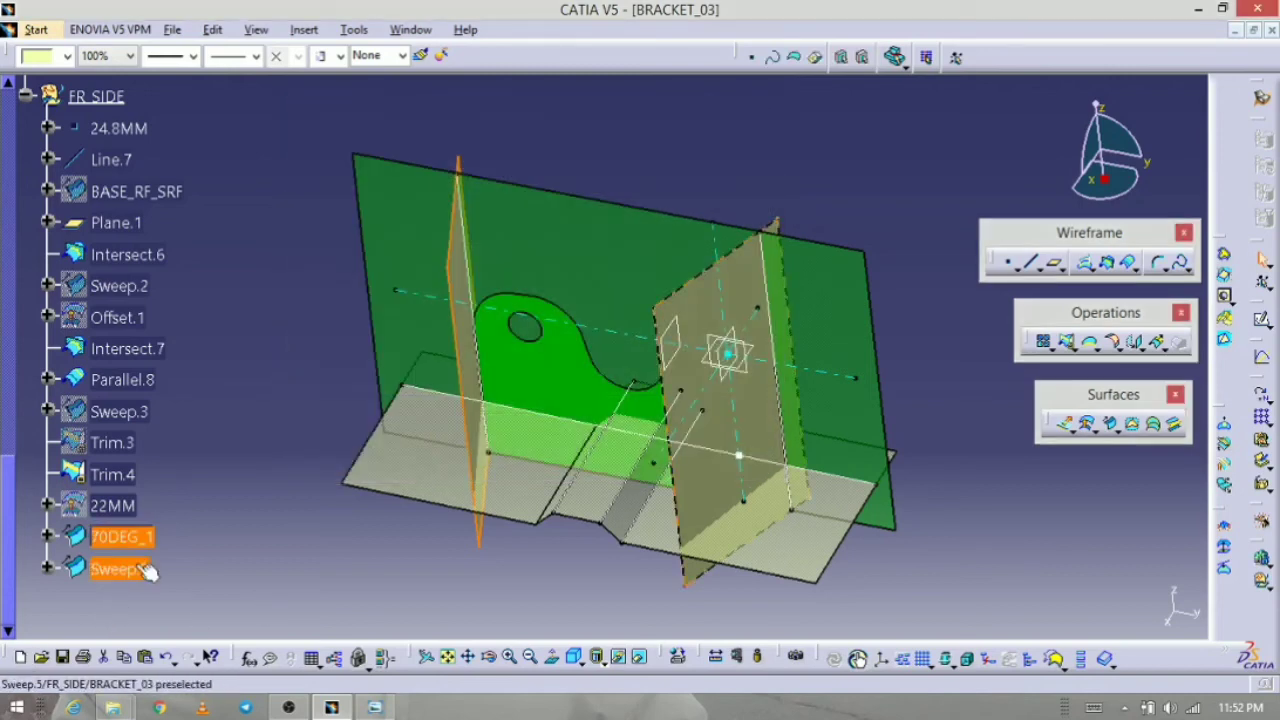
left_click(148, 571)
key("alt+Return")
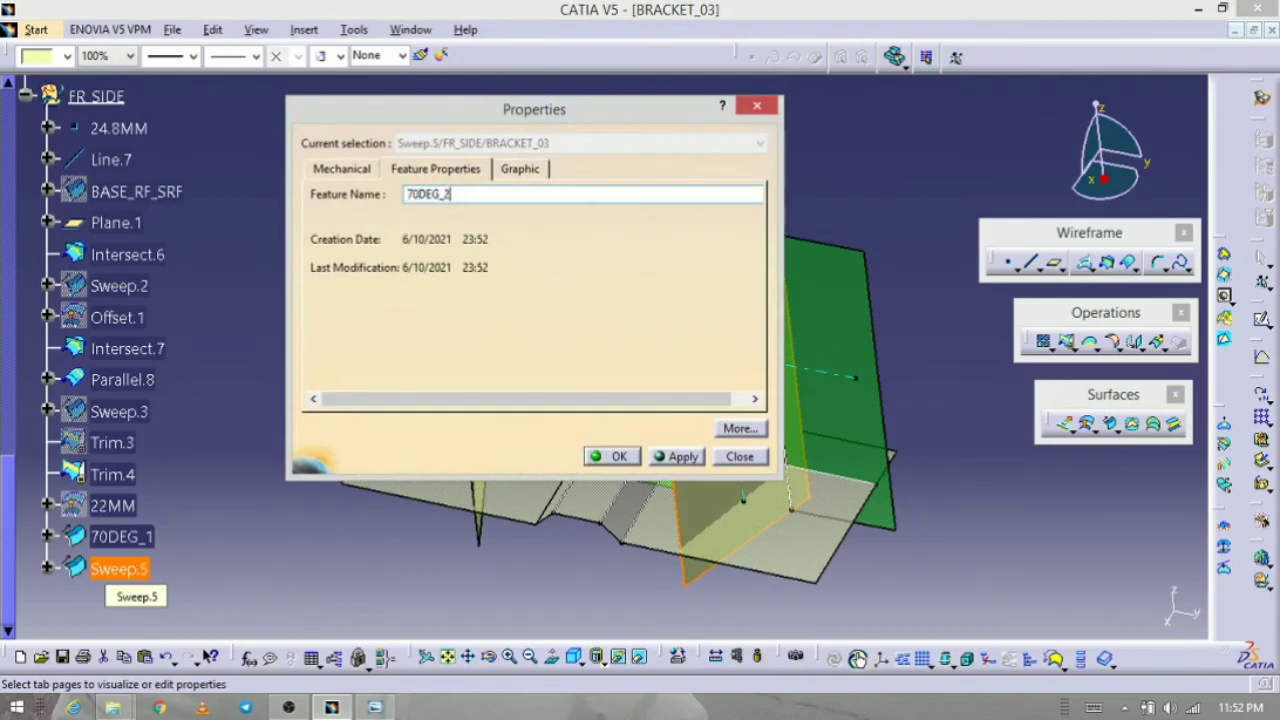
key("Return")
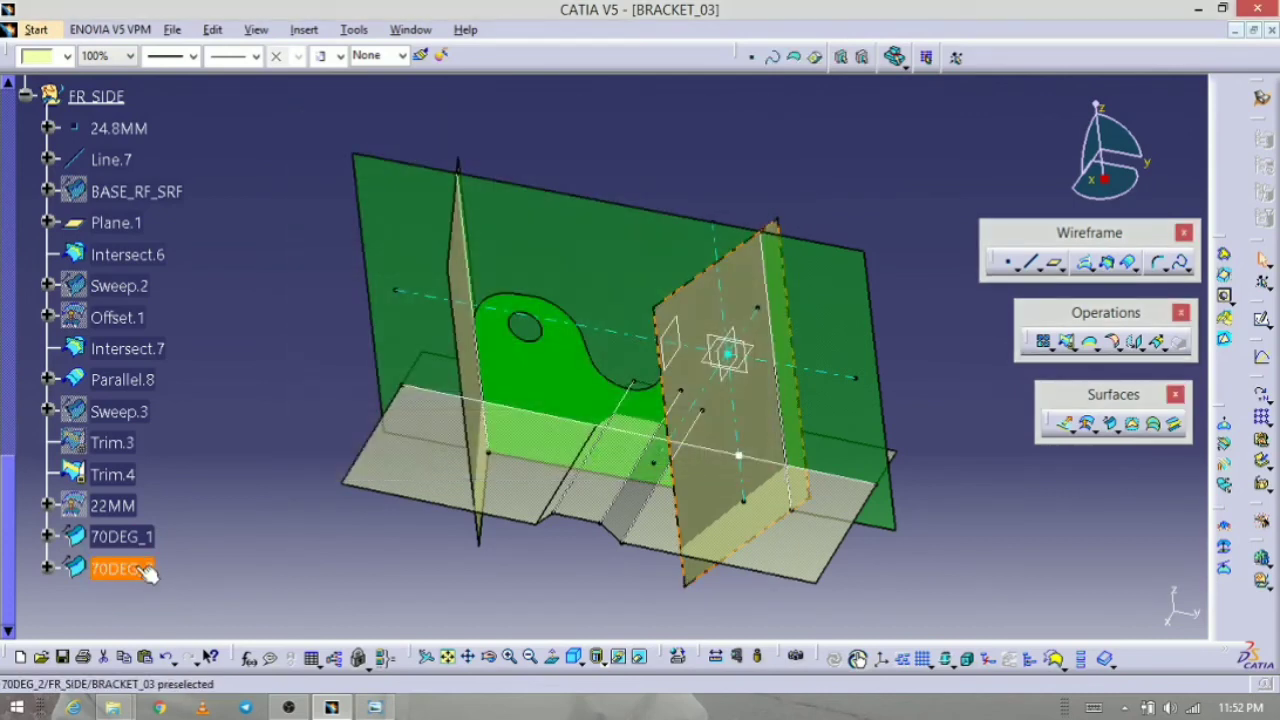
Step: Colour the 70DEG_1 and 70DEG_2 surfaces light brown
left_click(147, 540, "ctrl")
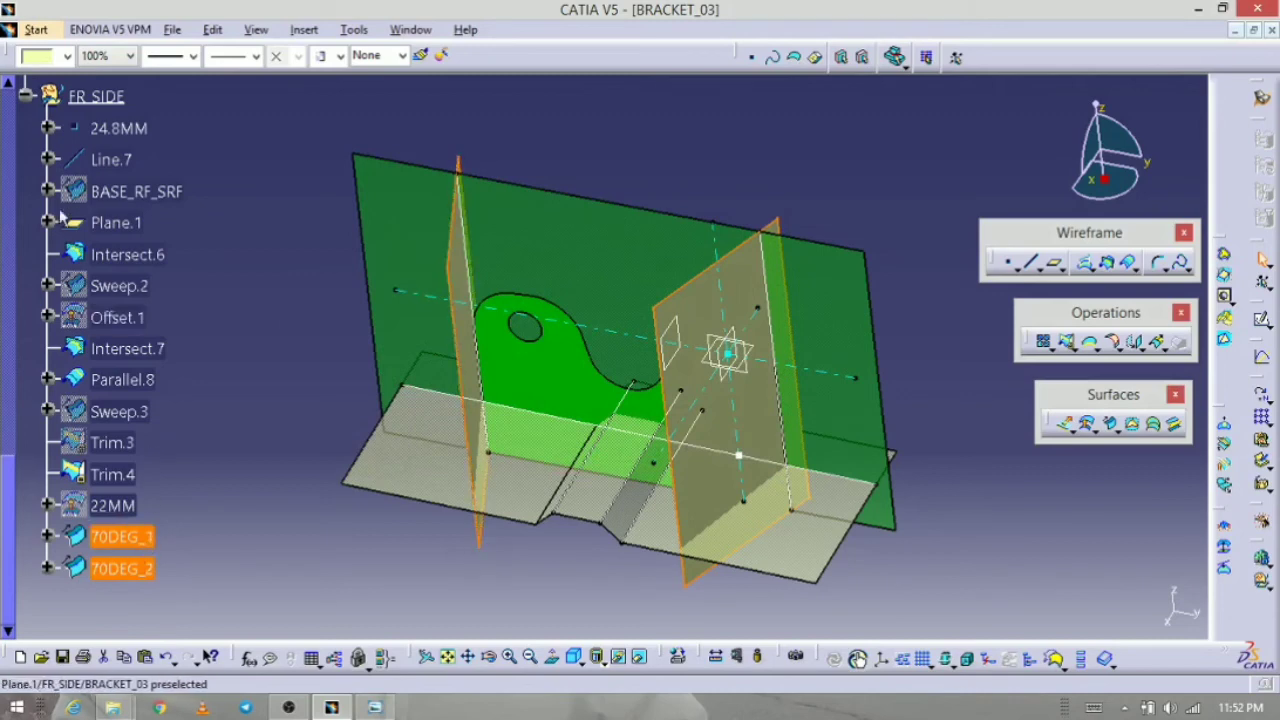
left_click(62, 56)
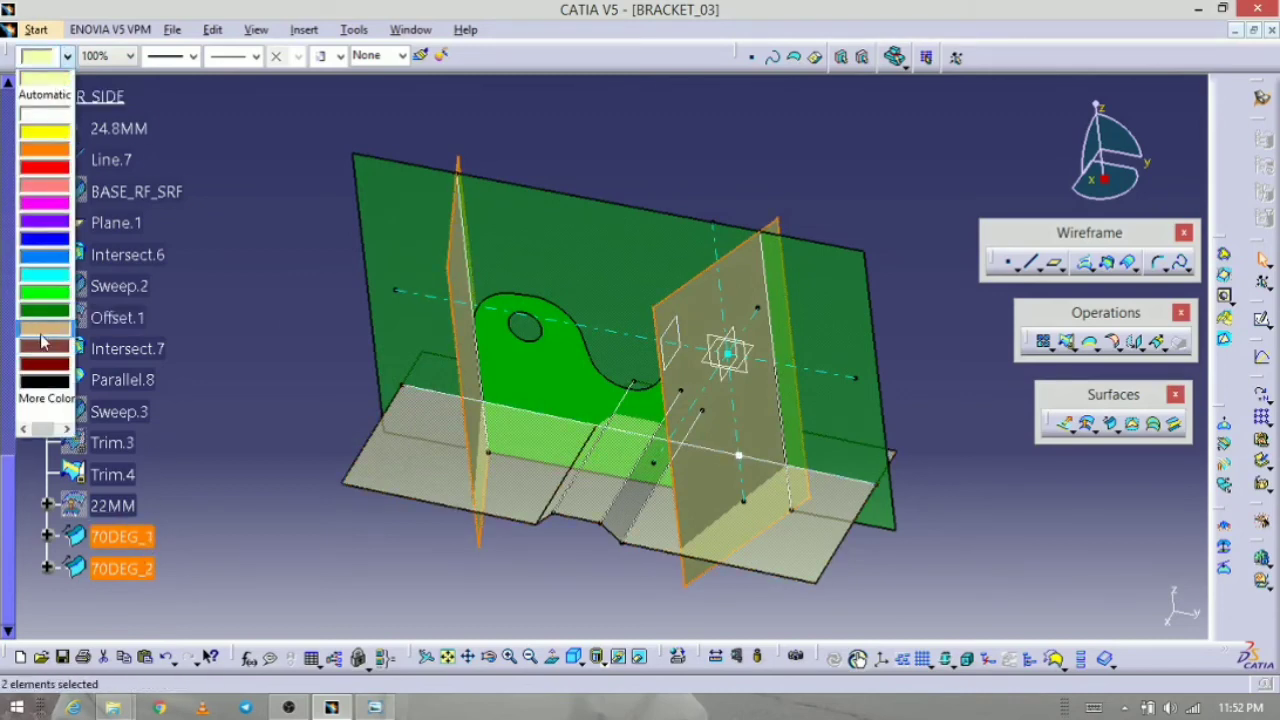
left_click(41, 342)
left_click(877, 521)
Step: Show the hidden 22MM offset surface again
middle_click_drag(877, 521, 843, 424)
middle_click_drag(682, 549, 756, 510)
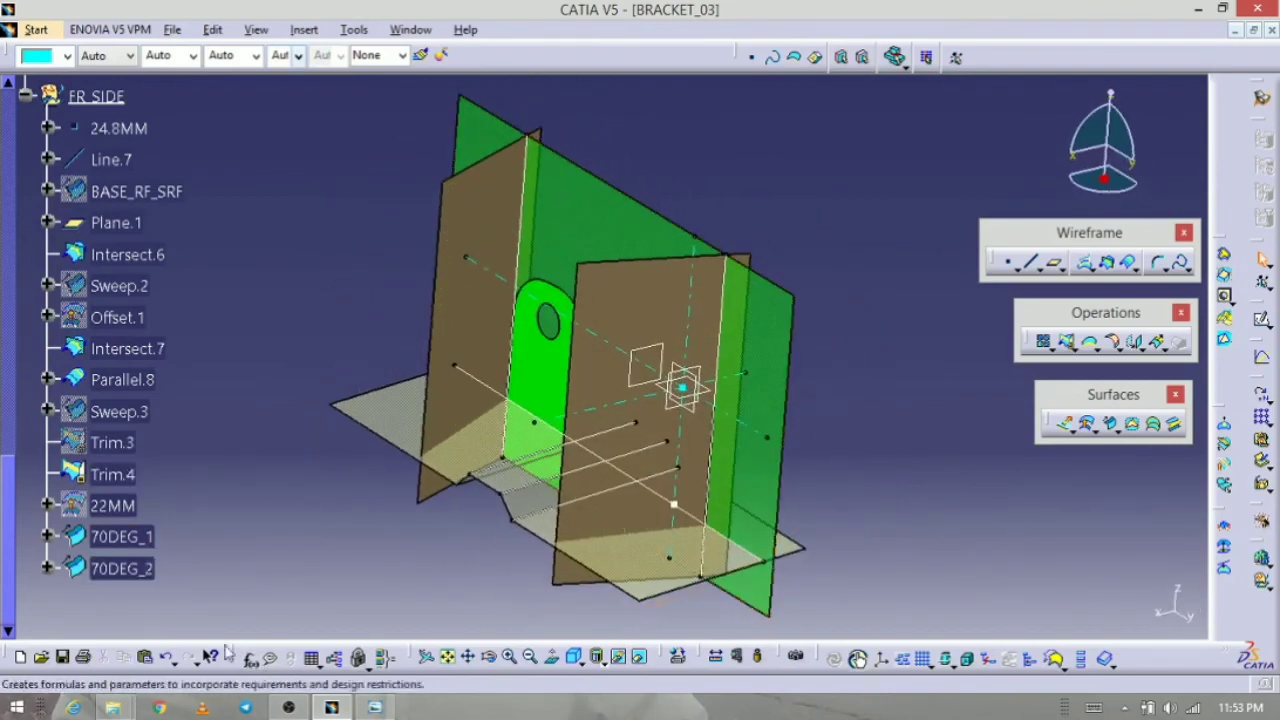
right_click(140, 512)
left_click(175, 273)
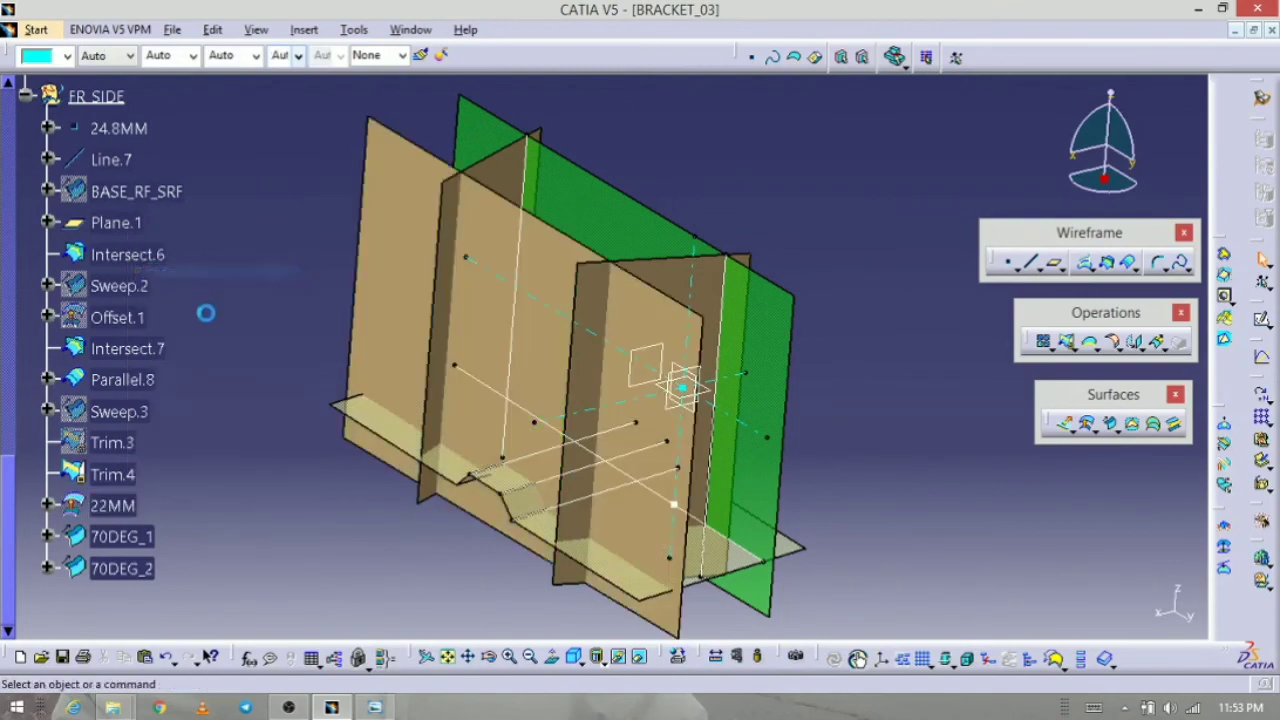
middle_click_drag(766, 300, 740, 335)
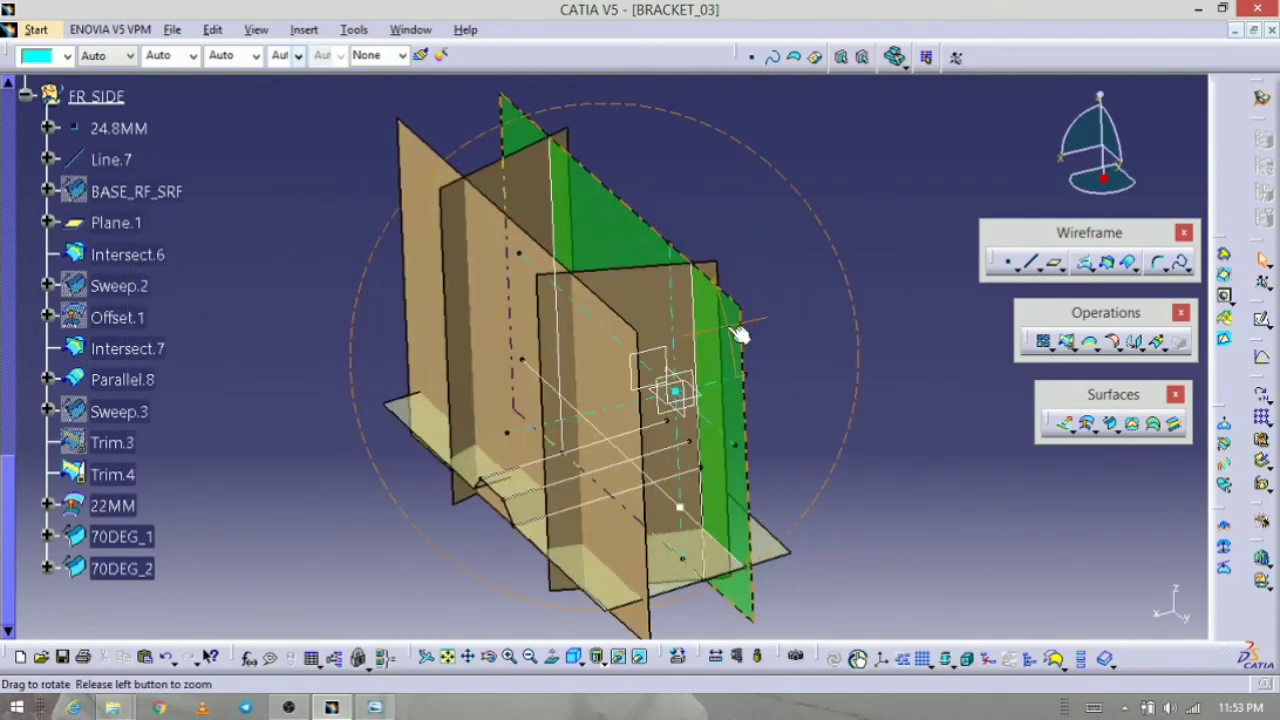
Step: Hide the whole TOP_SIDE geometrical set
scroll(757, 386, "up", 10)
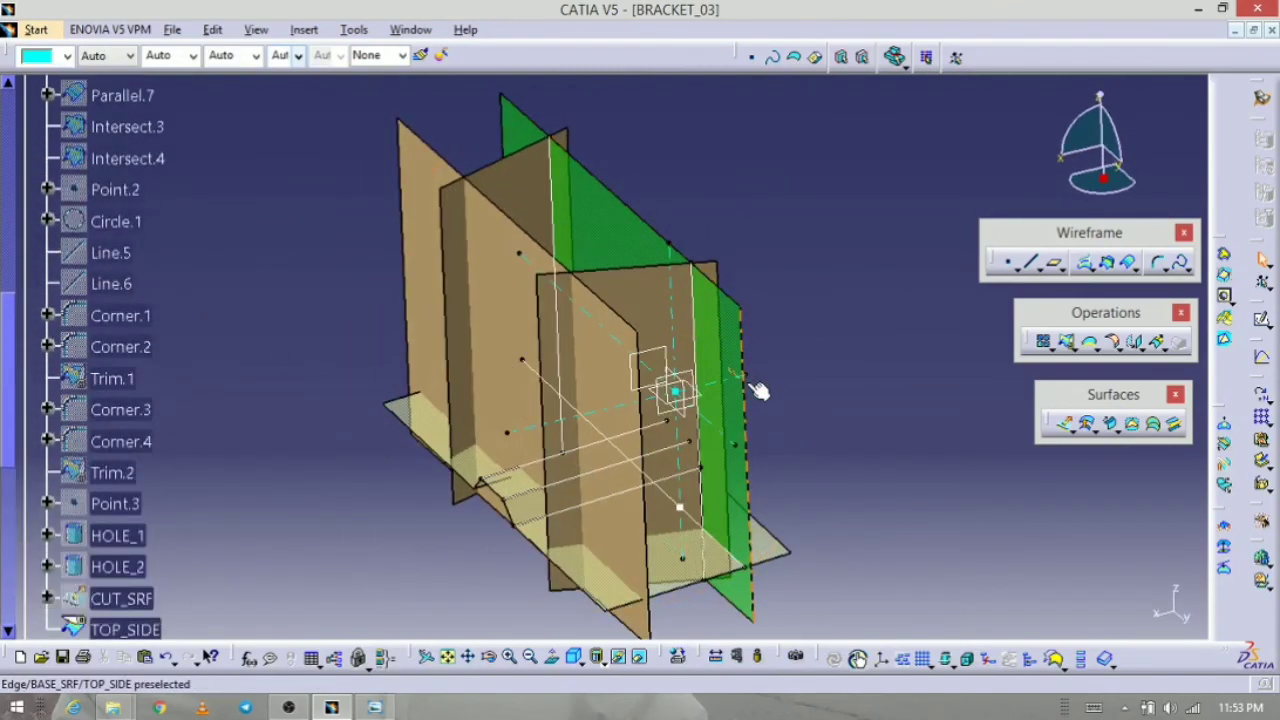
scroll(757, 386, "up", 6)
right_click(105, 202)
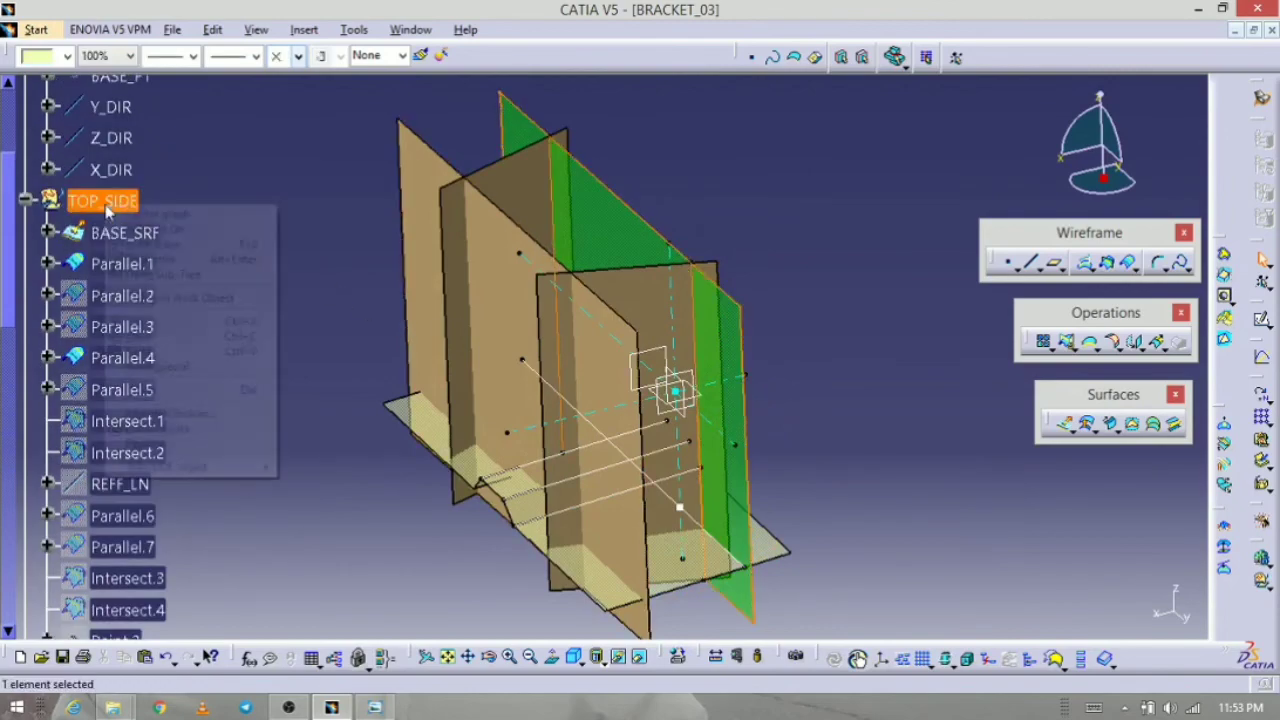
left_click(150, 243)
Step: Split the stepped Trim.4 surface with 22MM, 70DEG_2 and 70DEG_1, keeping the central portion between the two side surfaces
middle_click_drag(660, 495, 580, 560)
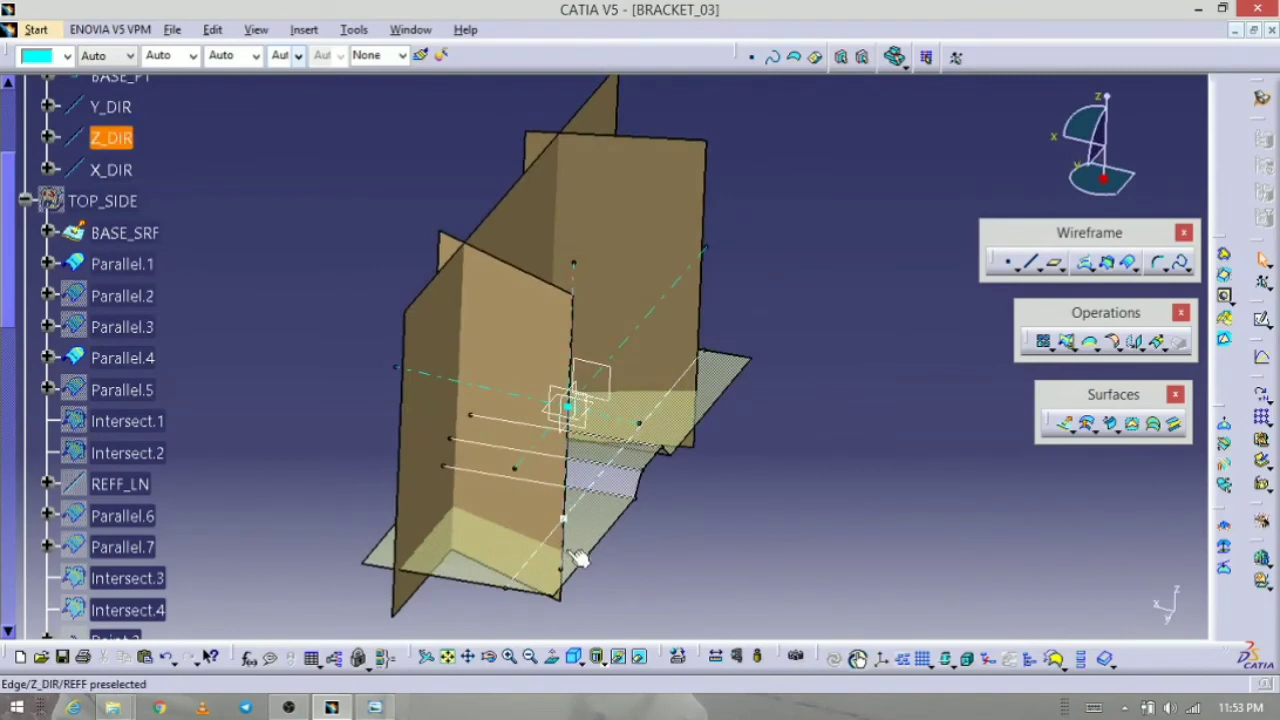
scroll(580, 560, "down", 10)
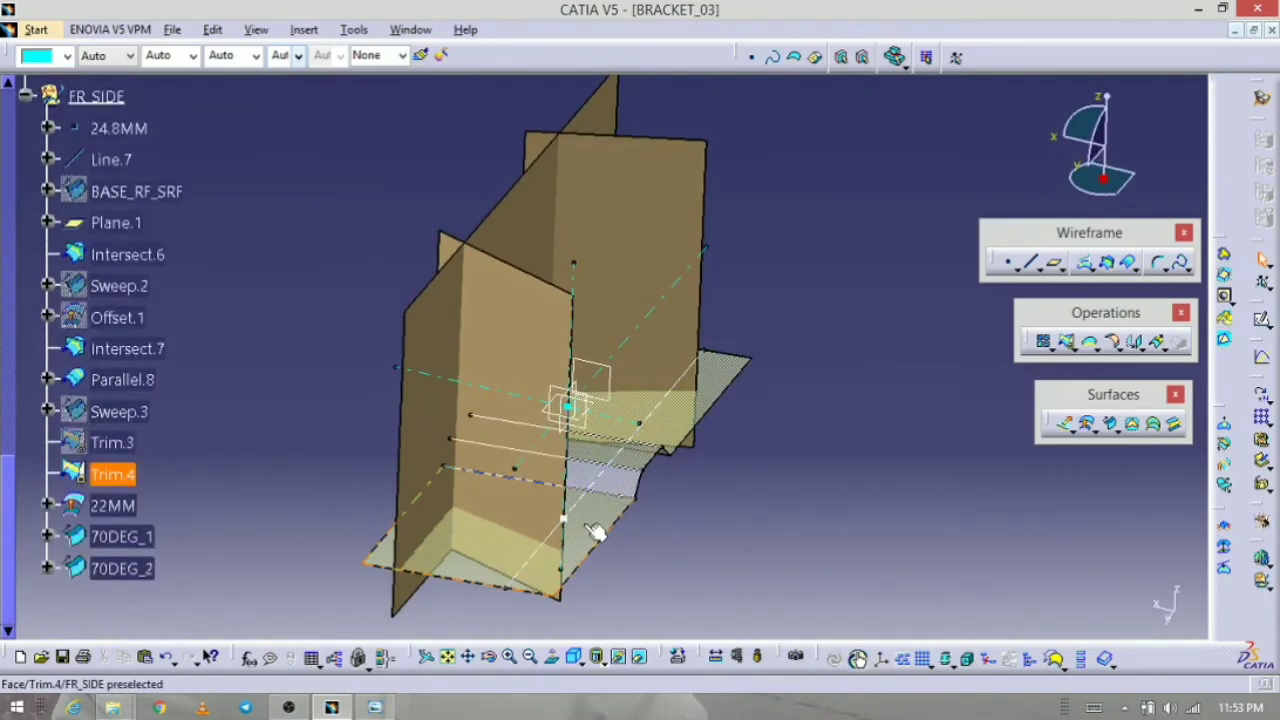
middle_click_drag(598, 534, 685, 565)
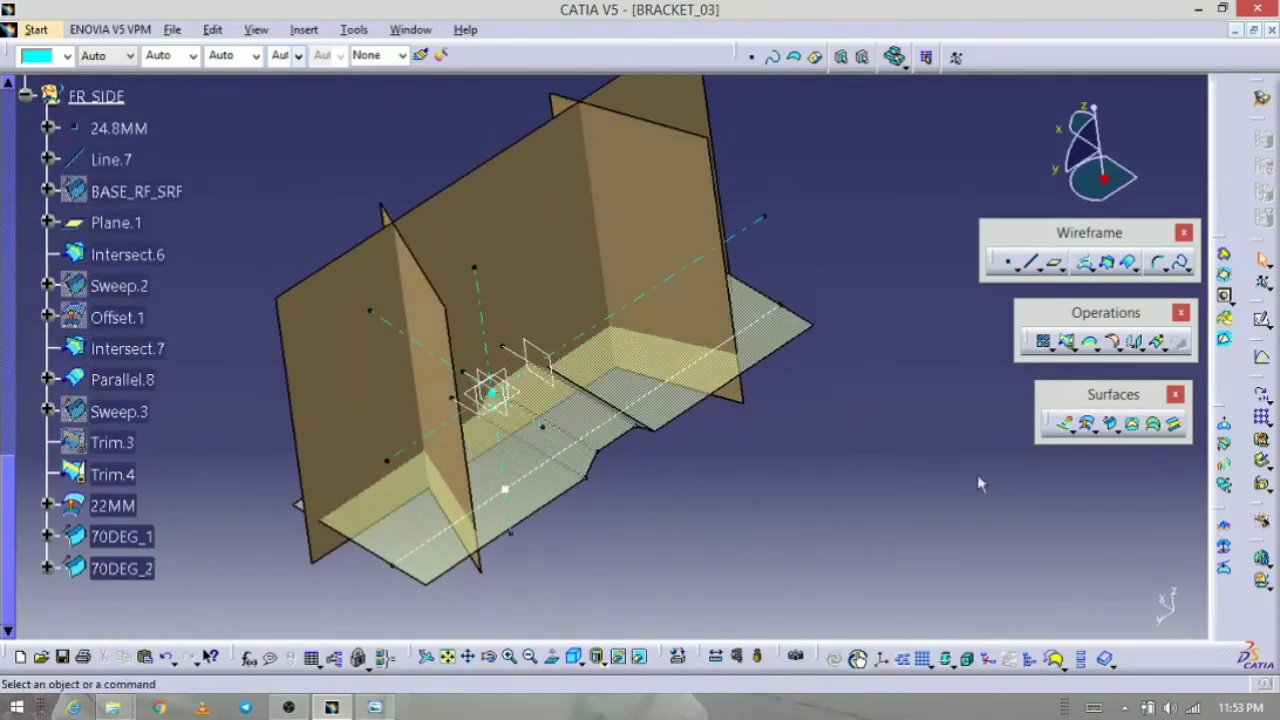
left_click(1071, 349)
left_click(1099, 366)
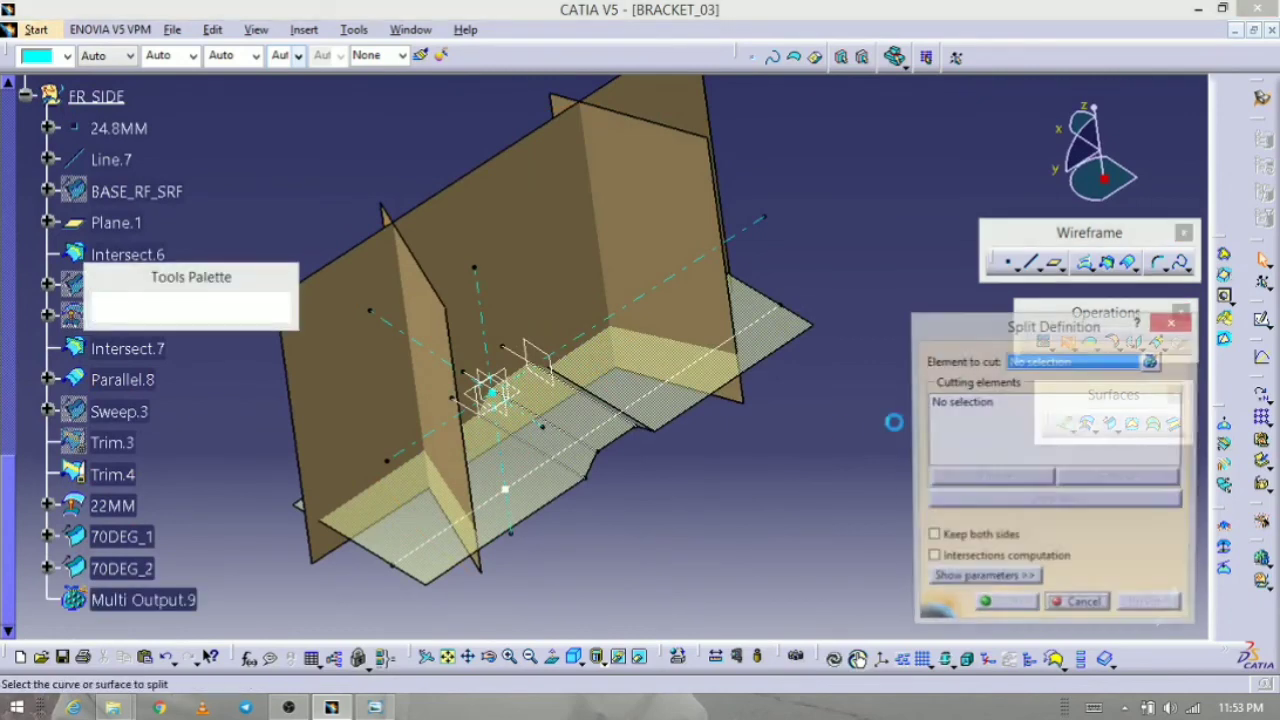
left_click(637, 430)
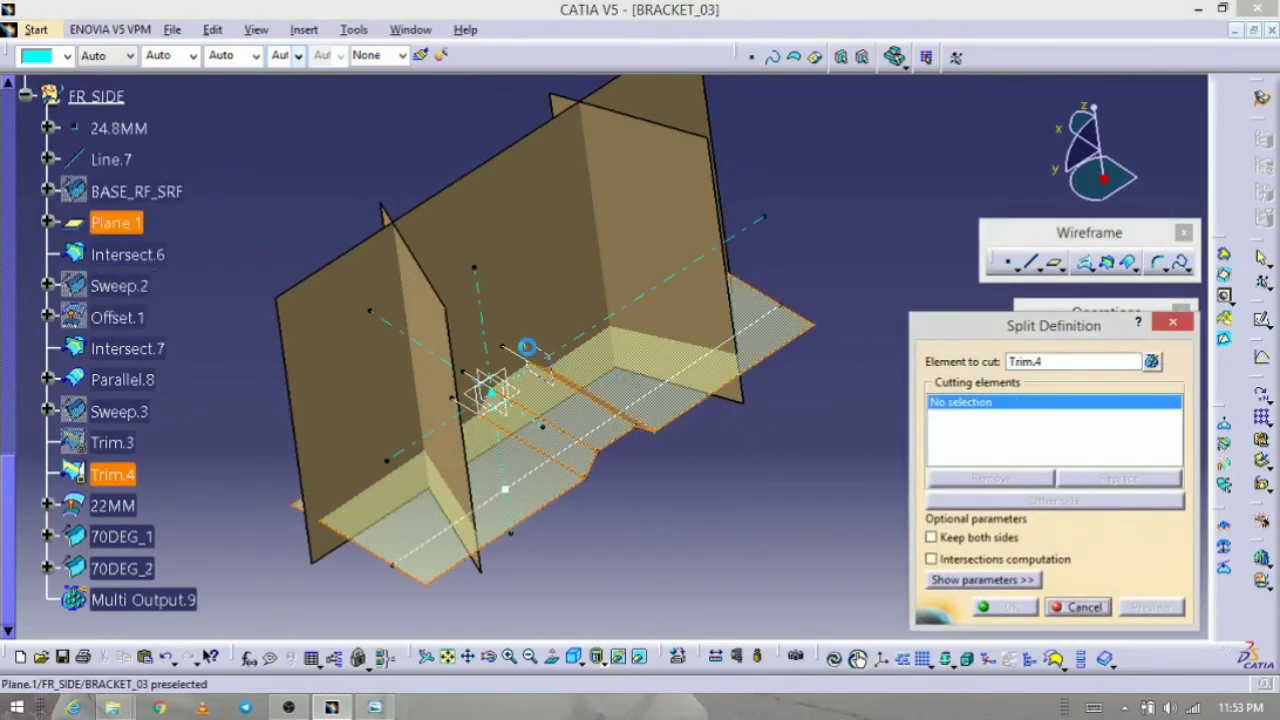
left_click(521, 286)
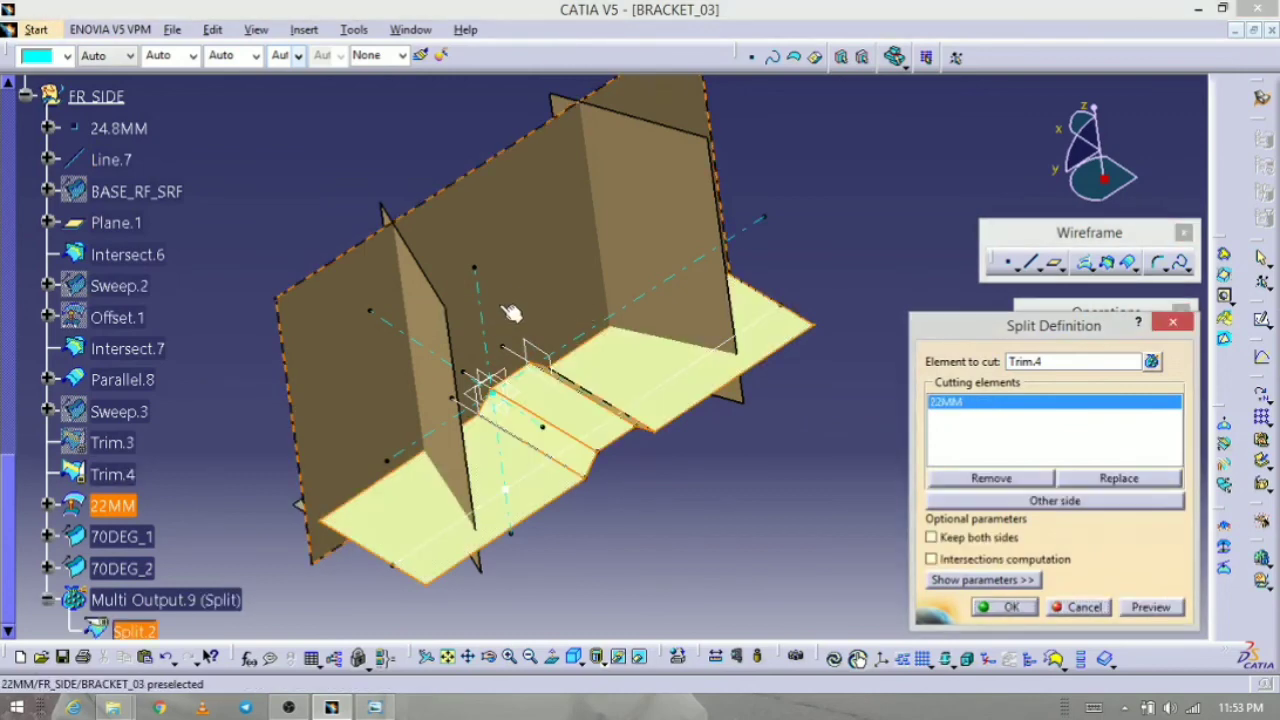
left_click(427, 336)
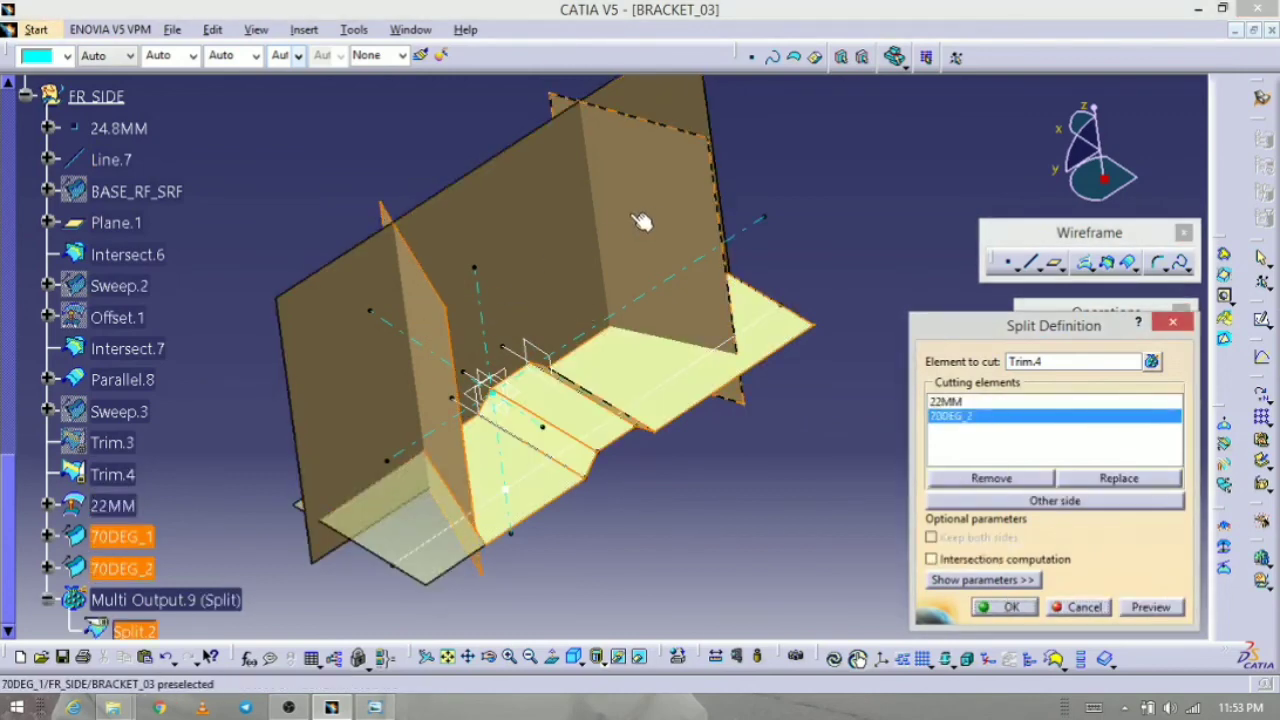
left_click(648, 220)
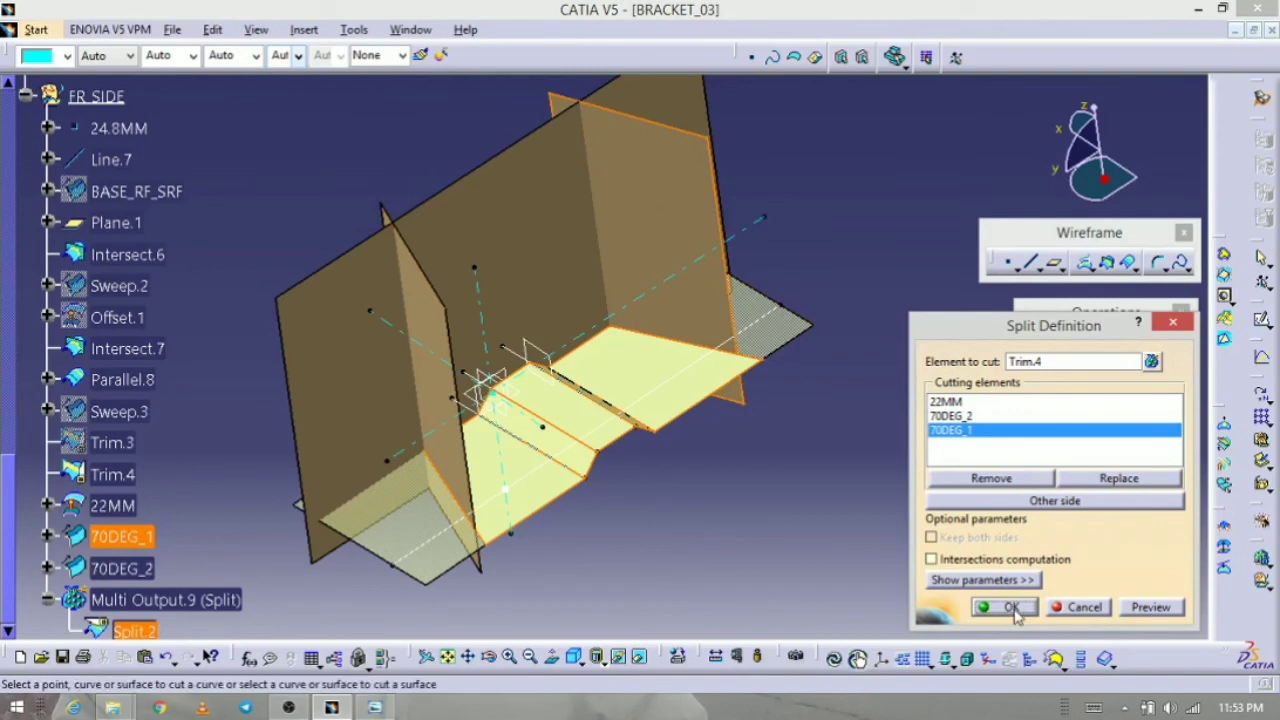
left_click(1012, 608)
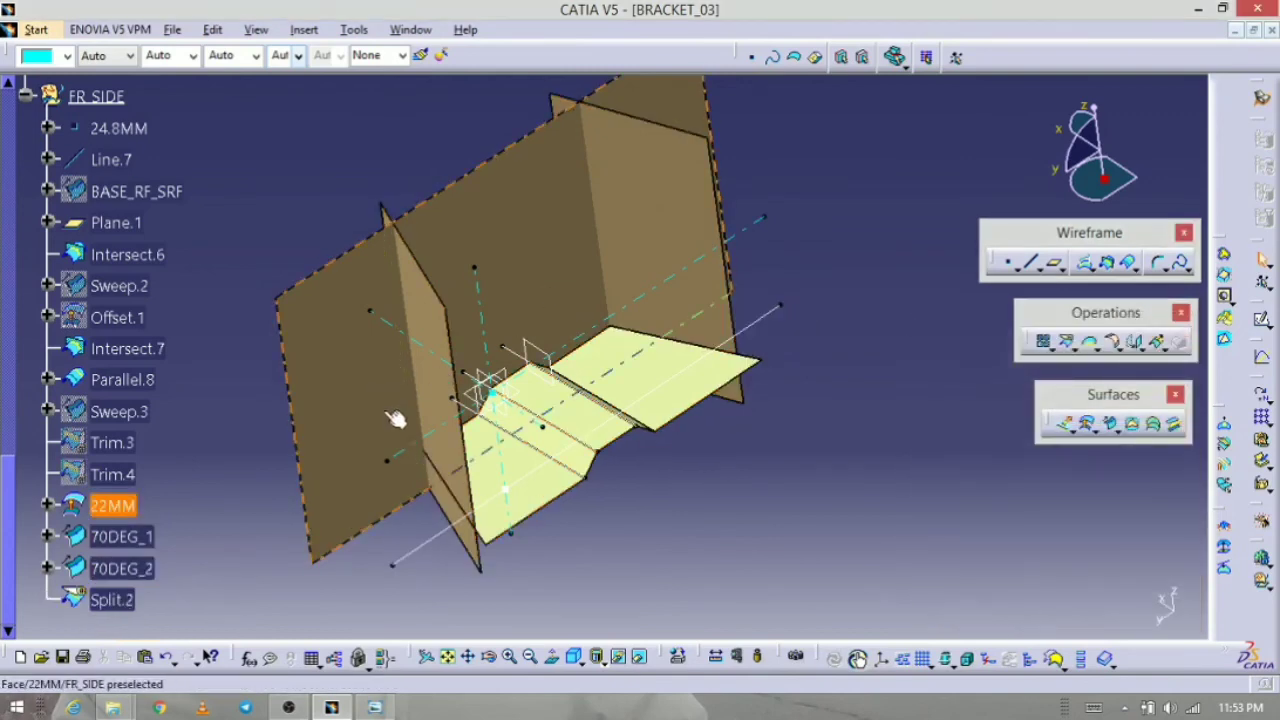
Step: Hide the 22MM, 70DEG_1 and 70DEG_2 cutting surfaces
left_click(133, 508)
left_click(131, 570, "shift")
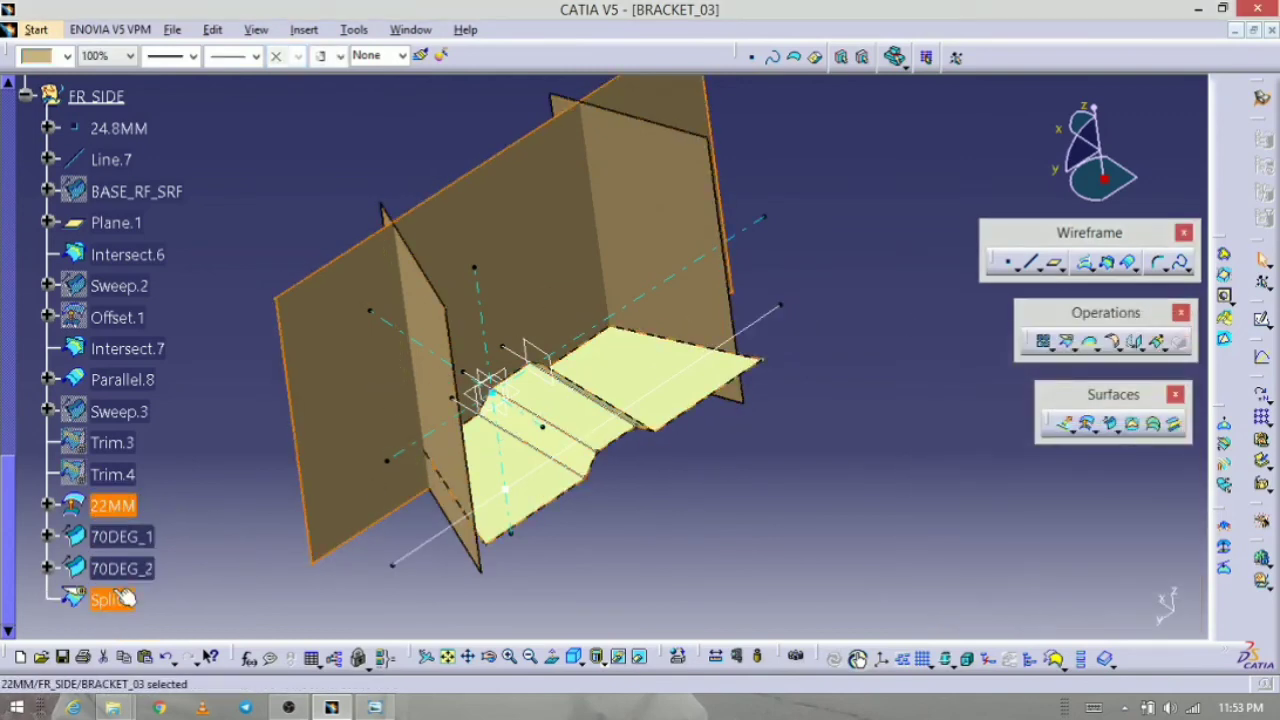
right_click(124, 572)
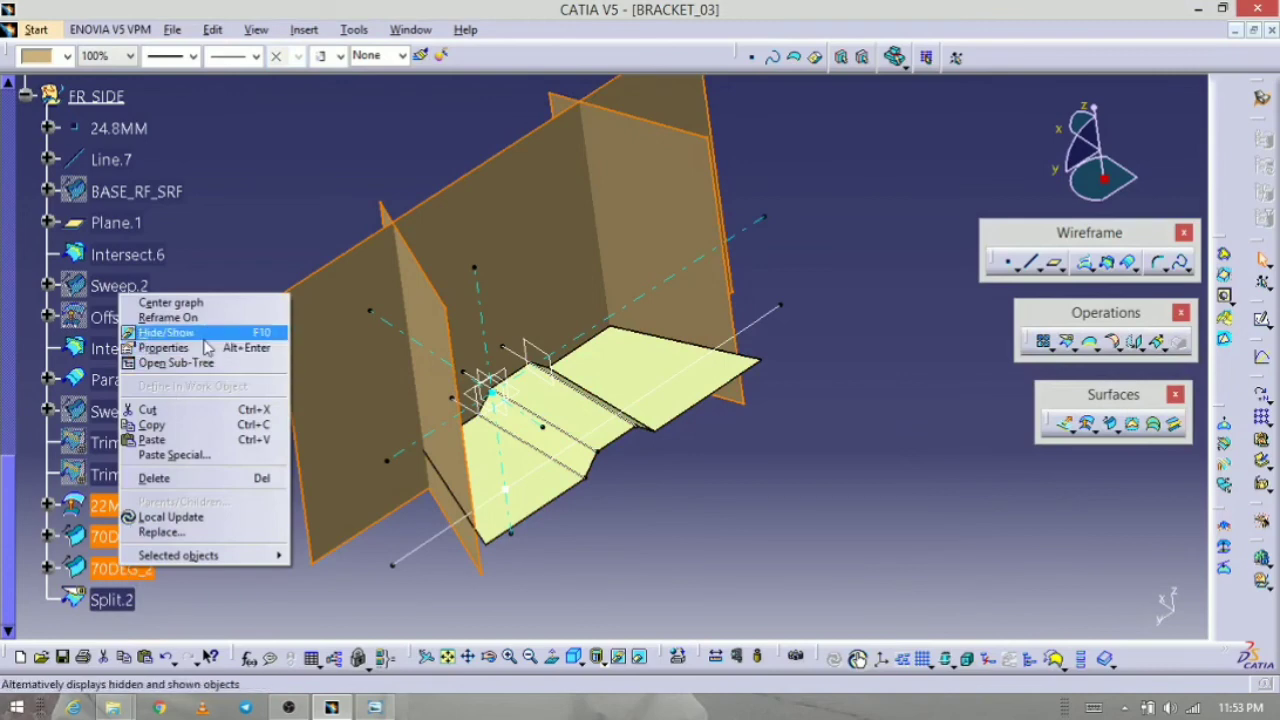
left_click(208, 334)
middle_click_drag(565, 565, 584, 523)
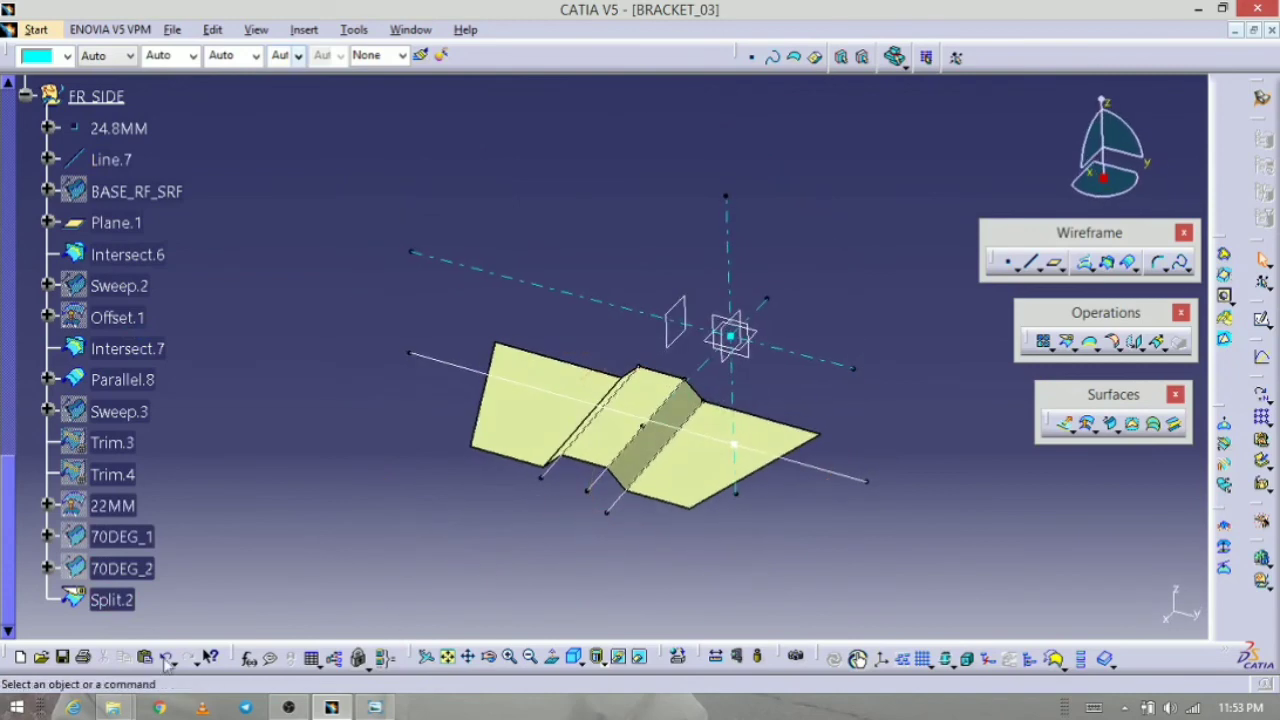
Step: Rename the new split surface as FR_SIDE and colour it blue
left_click(115, 599)
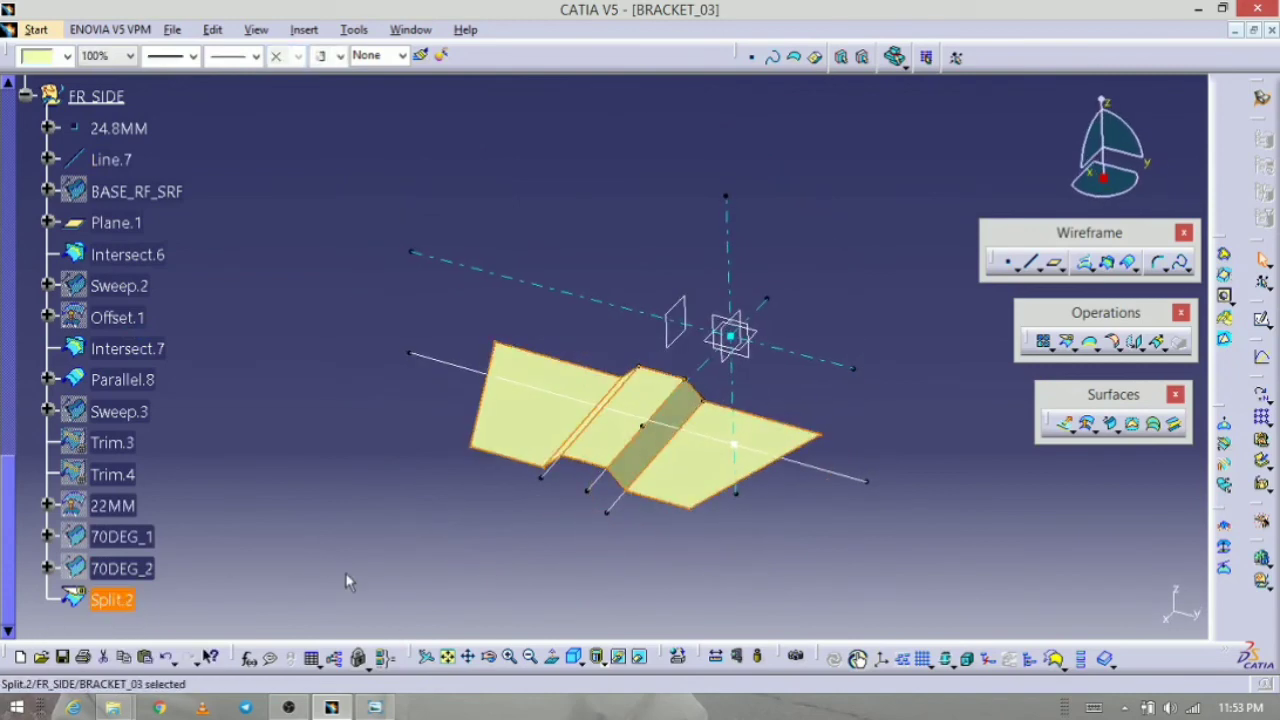
key("alt+Return")
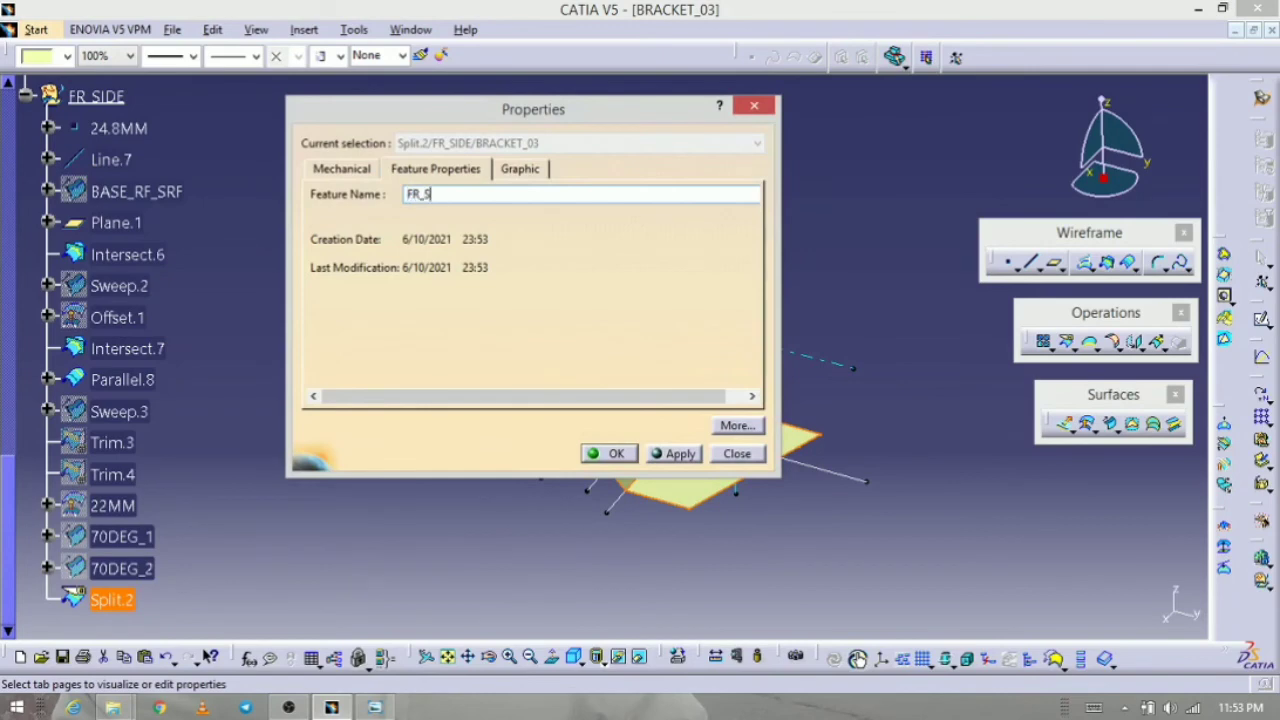
key("Return")
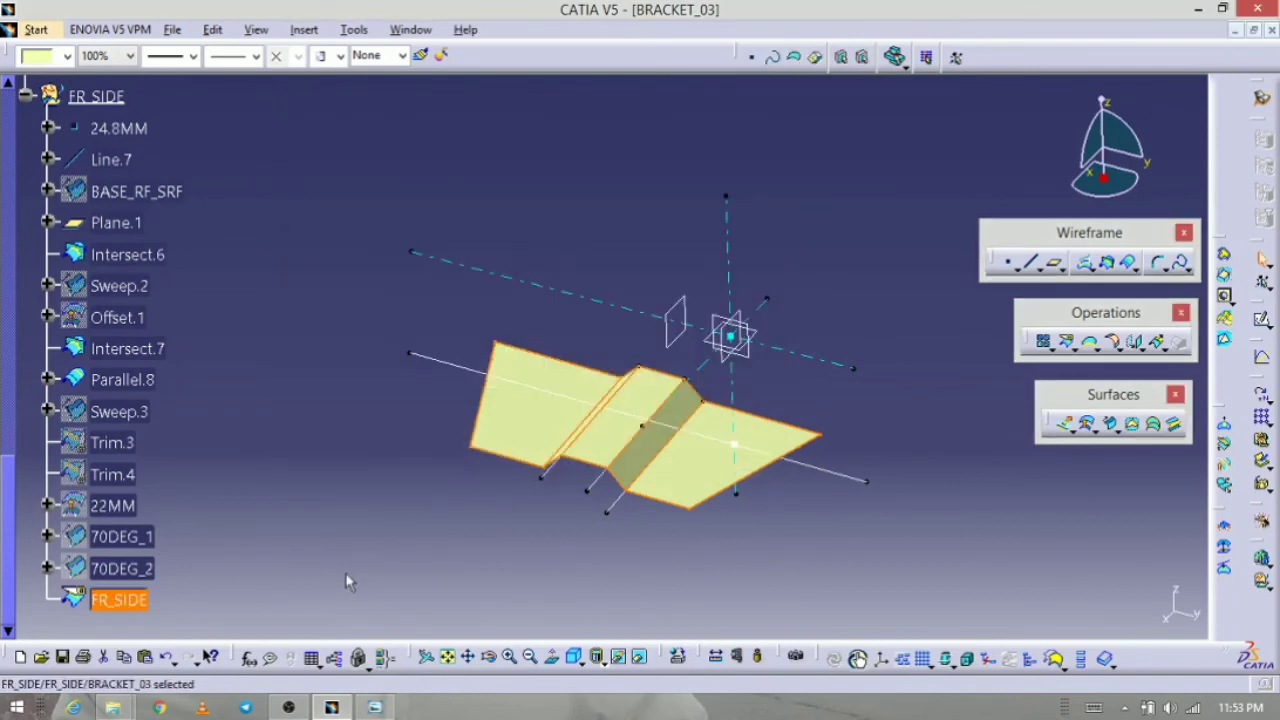
left_click(66, 57)
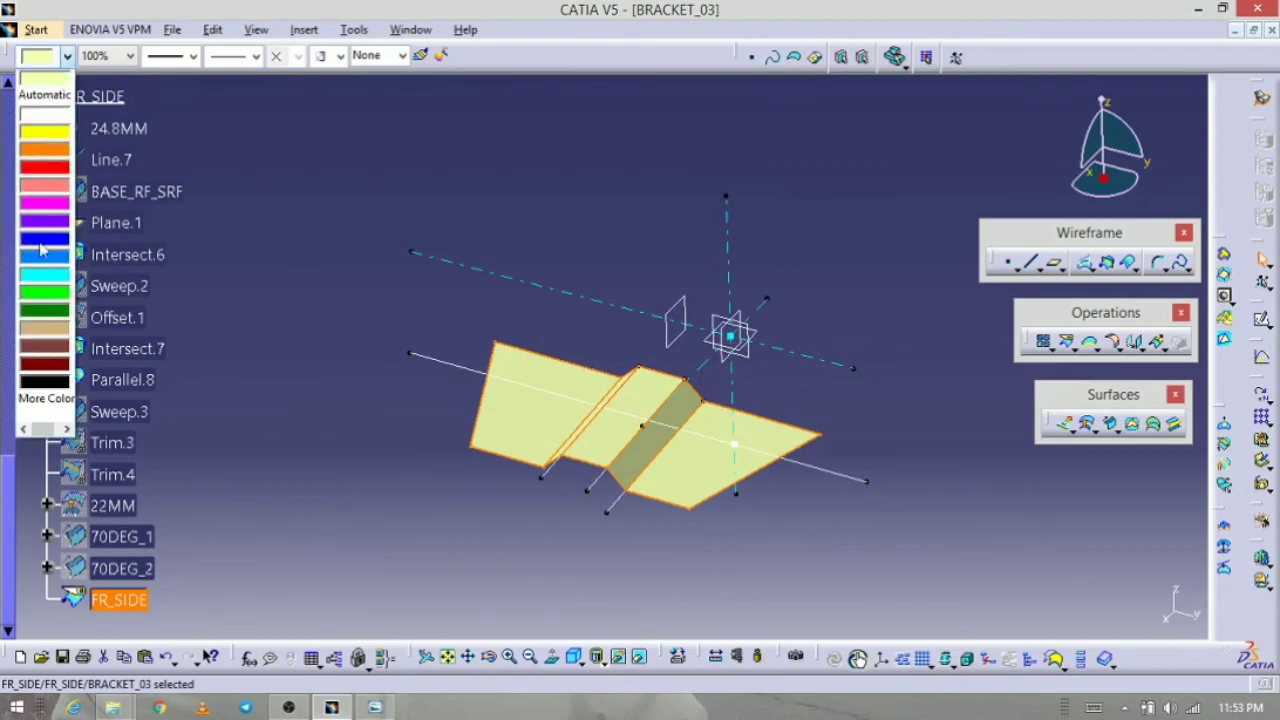
left_click(49, 258)
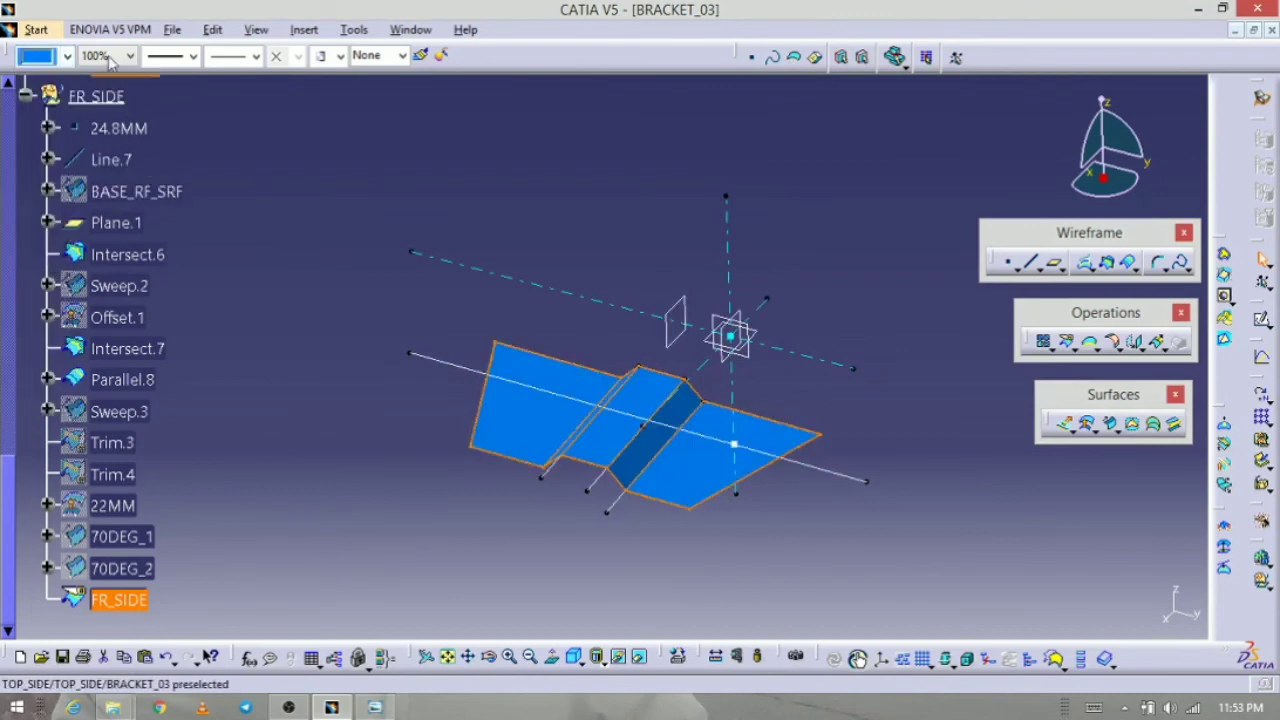
left_click(276, 163)
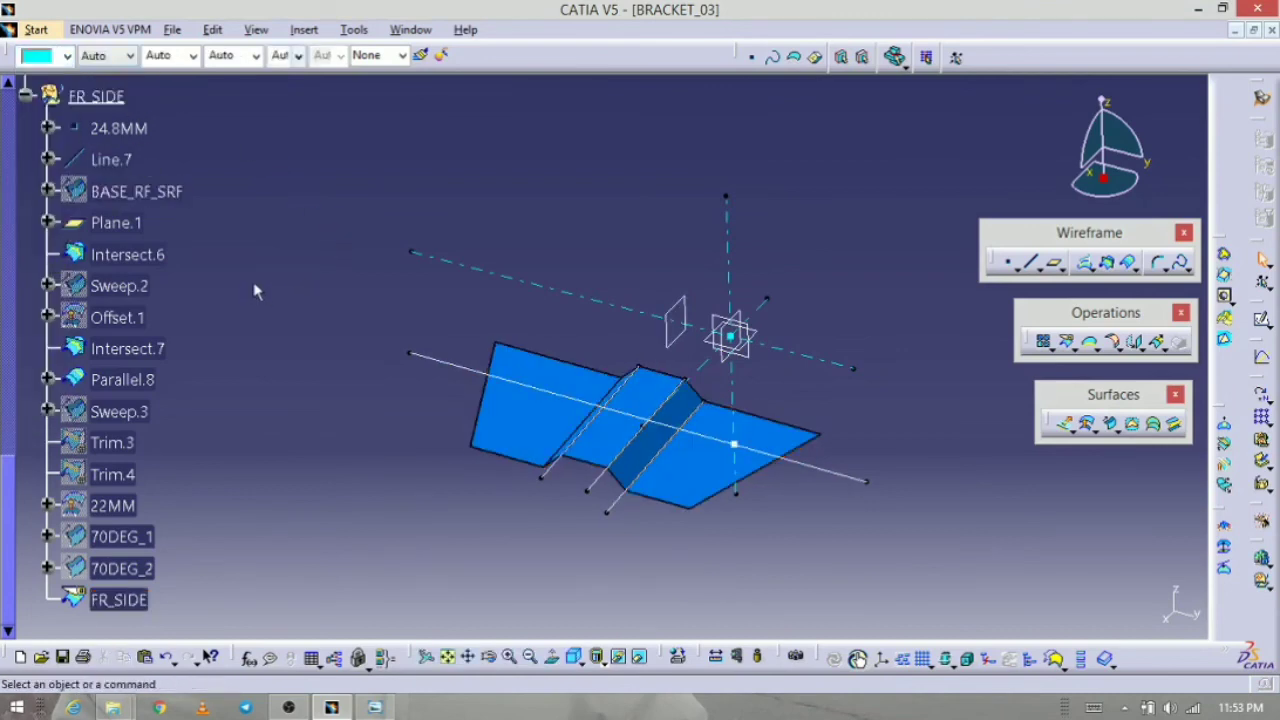
Step: Show the TOP_SIDE geometrical set again and hide its transparent green BASE_SRF surface
scroll(255, 291, "up", 7)
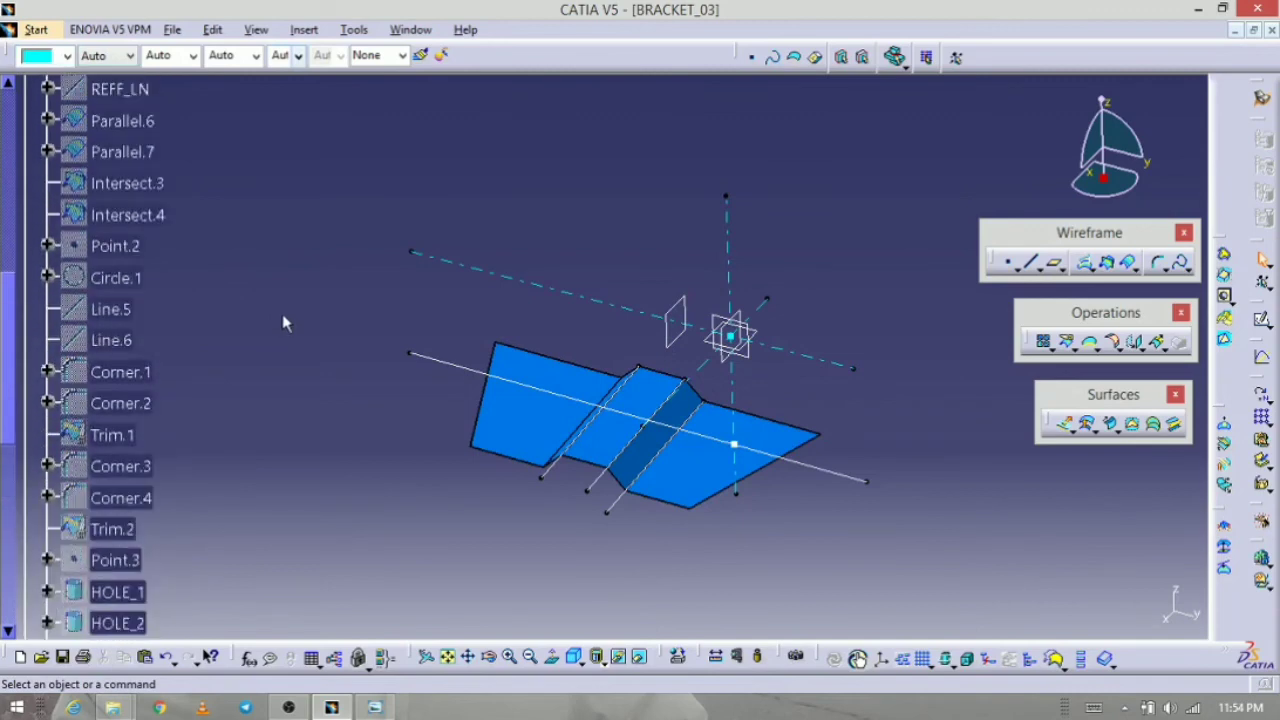
scroll(280, 318, "up", 5)
right_click(103, 202)
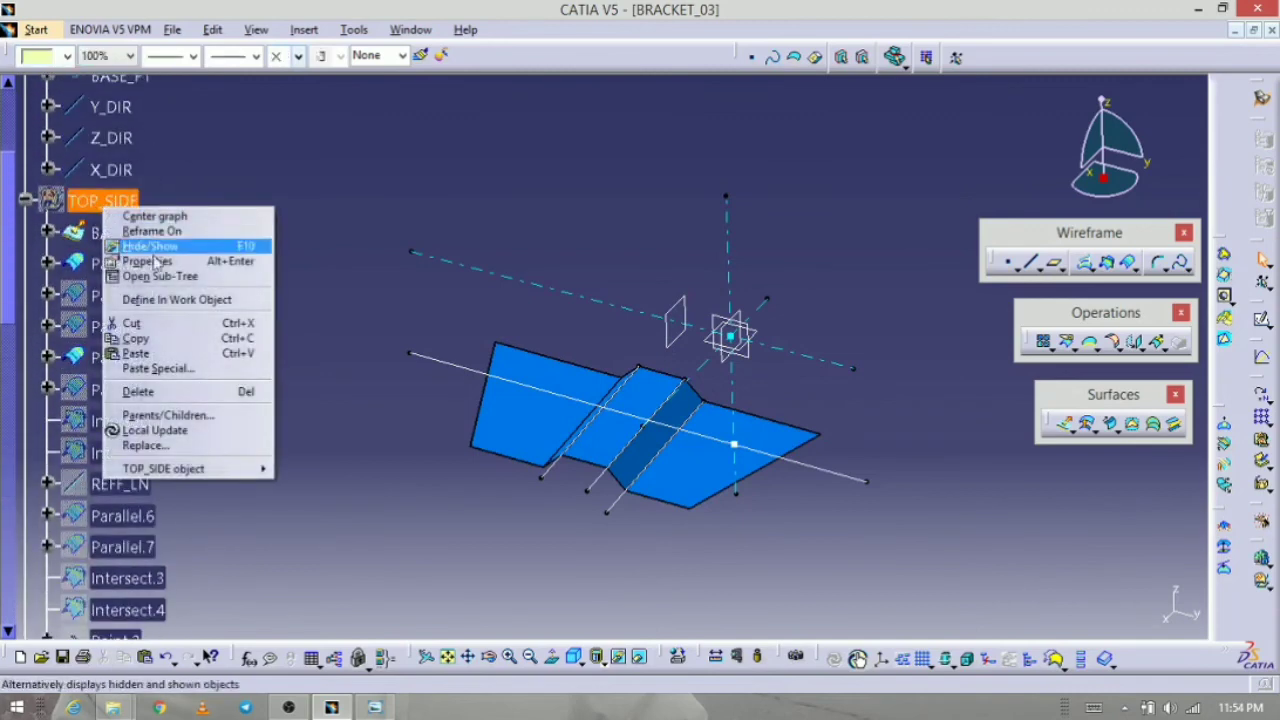
left_click(175, 246)
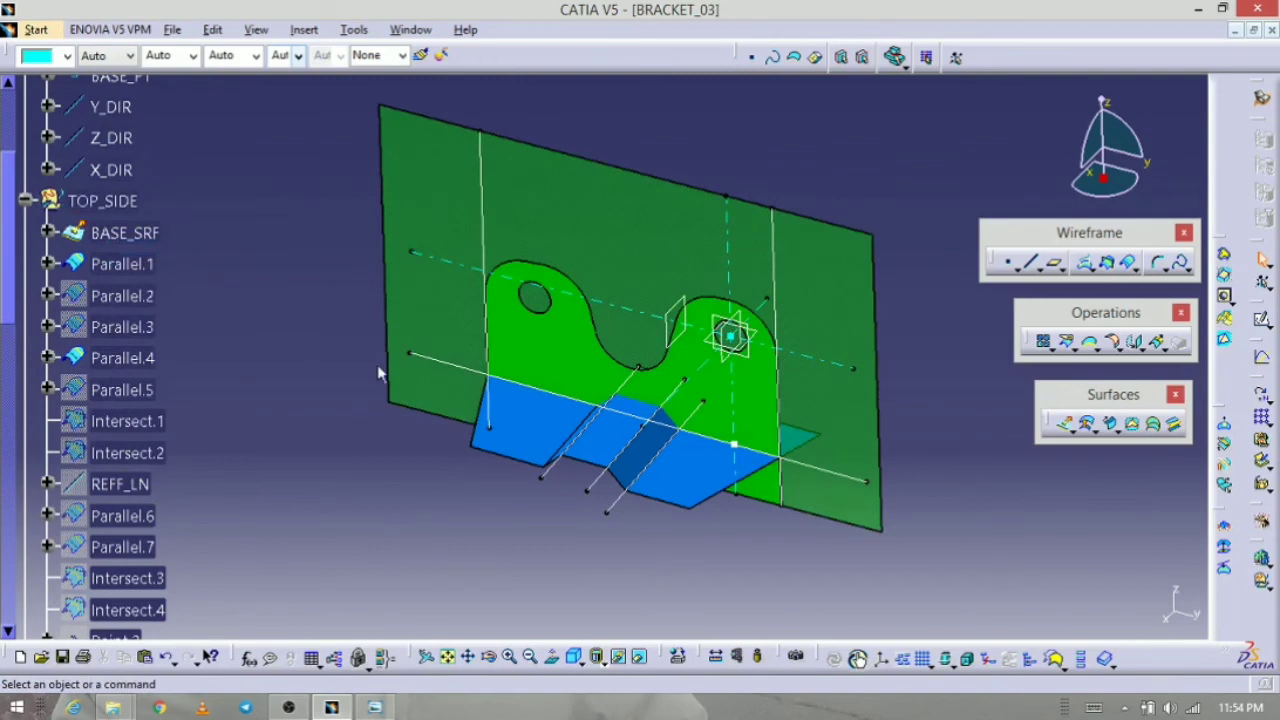
left_click(572, 448)
right_click(618, 246)
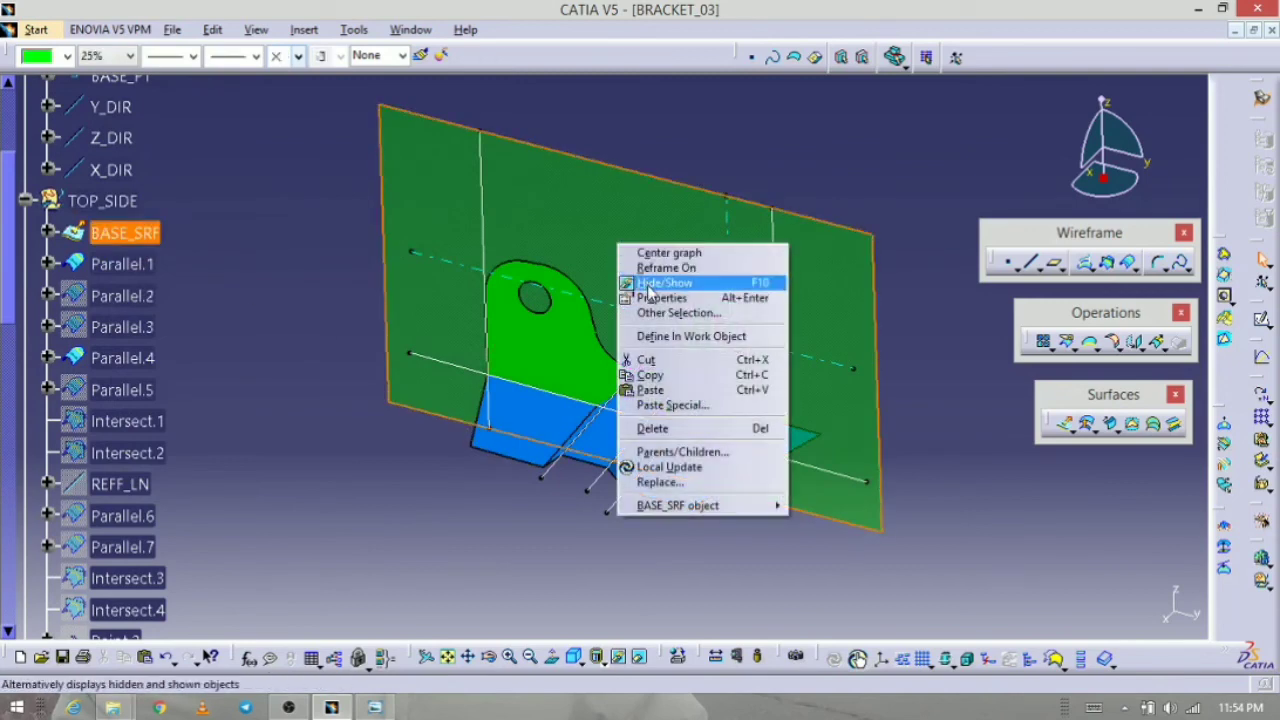
left_click(648, 284)
Step: Select all visible points and curves around the bracket using the point and curve selection filters, and hide them
middle_click_drag(697, 486, 756, 128)
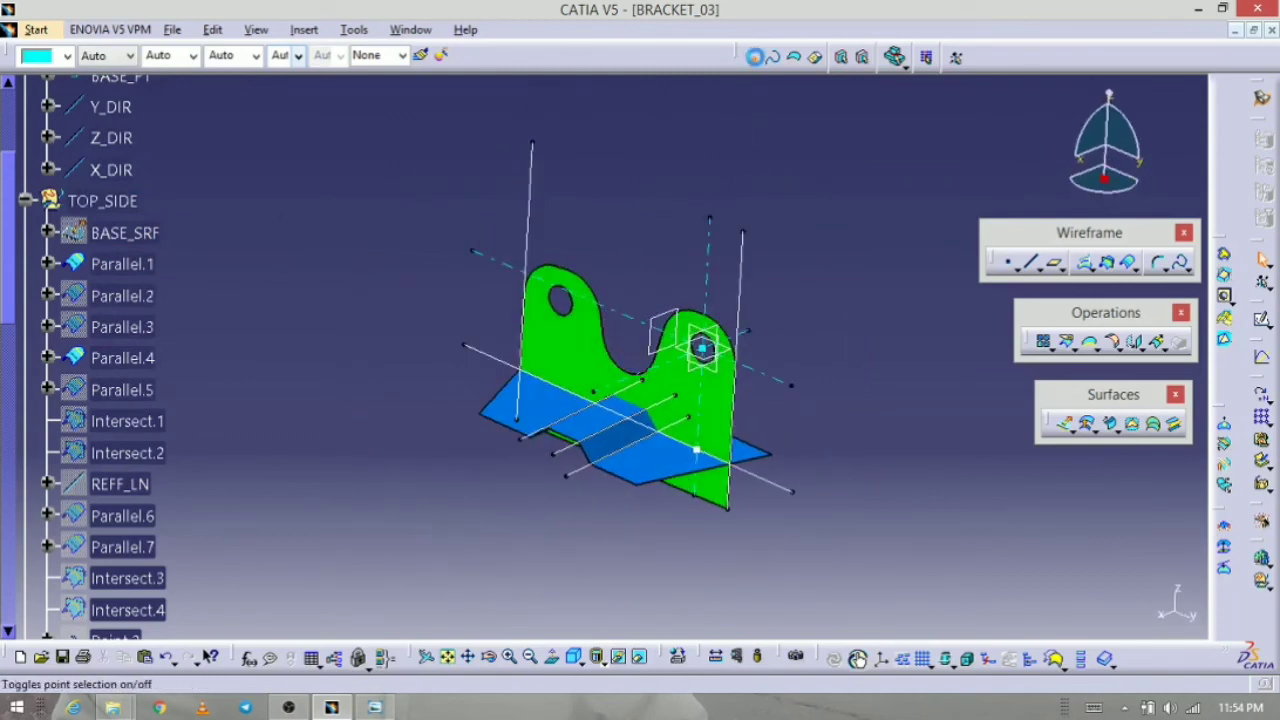
left_click_drag(409, 114, 858, 570)
right_click(755, 295)
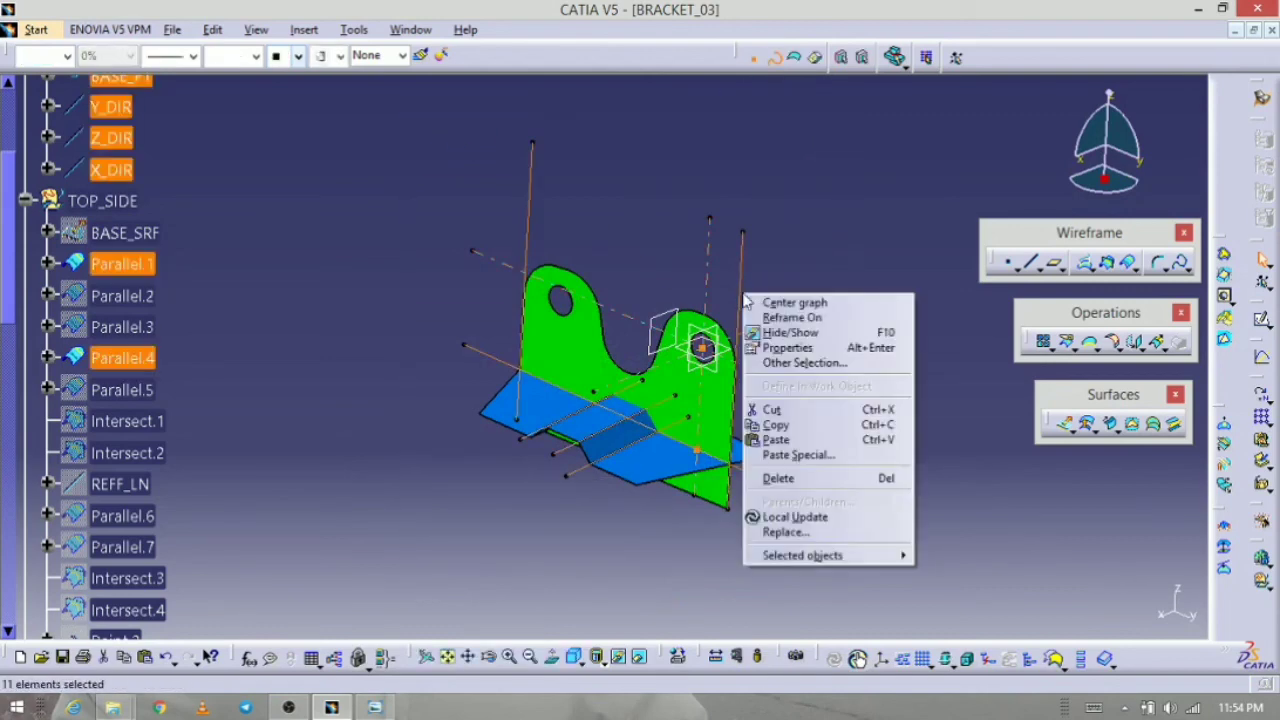
left_click(780, 330)
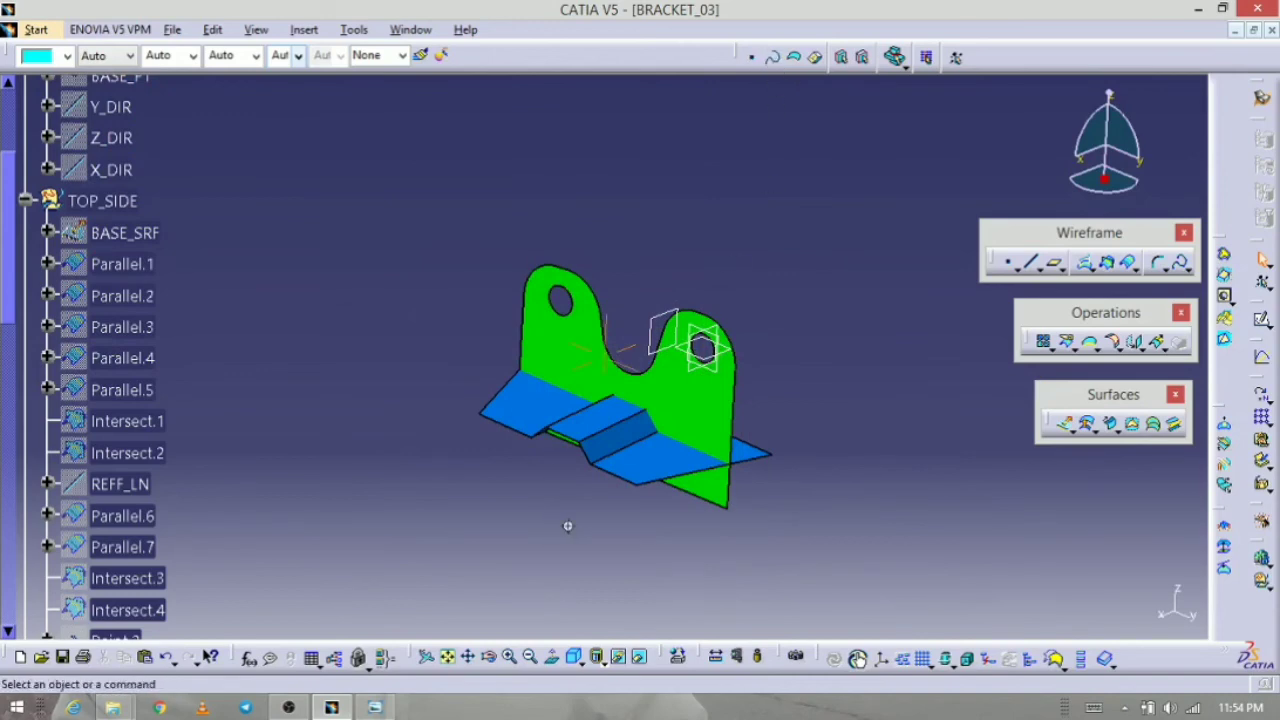
Step: Hide Plane.1 and the xy, yz and zx reference planes so only the two flange surfaces are displayed
middle_click_drag(567, 526, 620, 540)
left_click(648, 335)
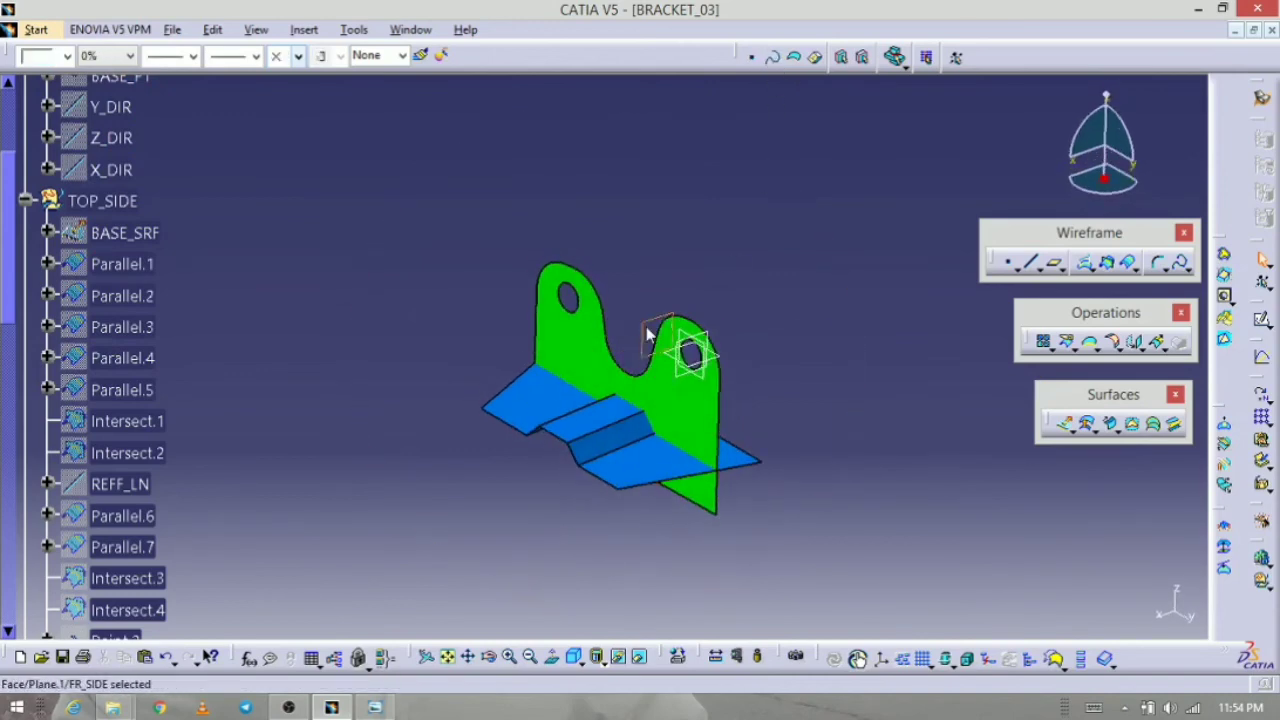
right_click(648, 335)
left_click(672, 352)
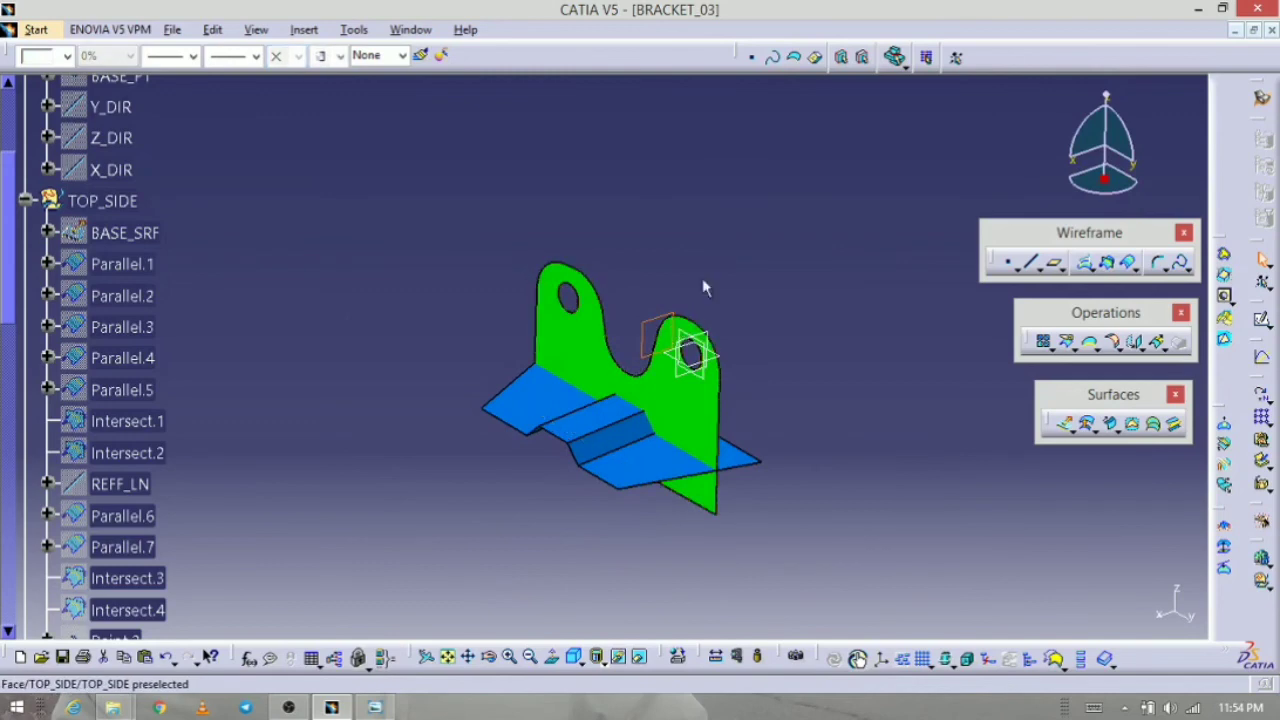
right_click(645, 340)
left_click(667, 378)
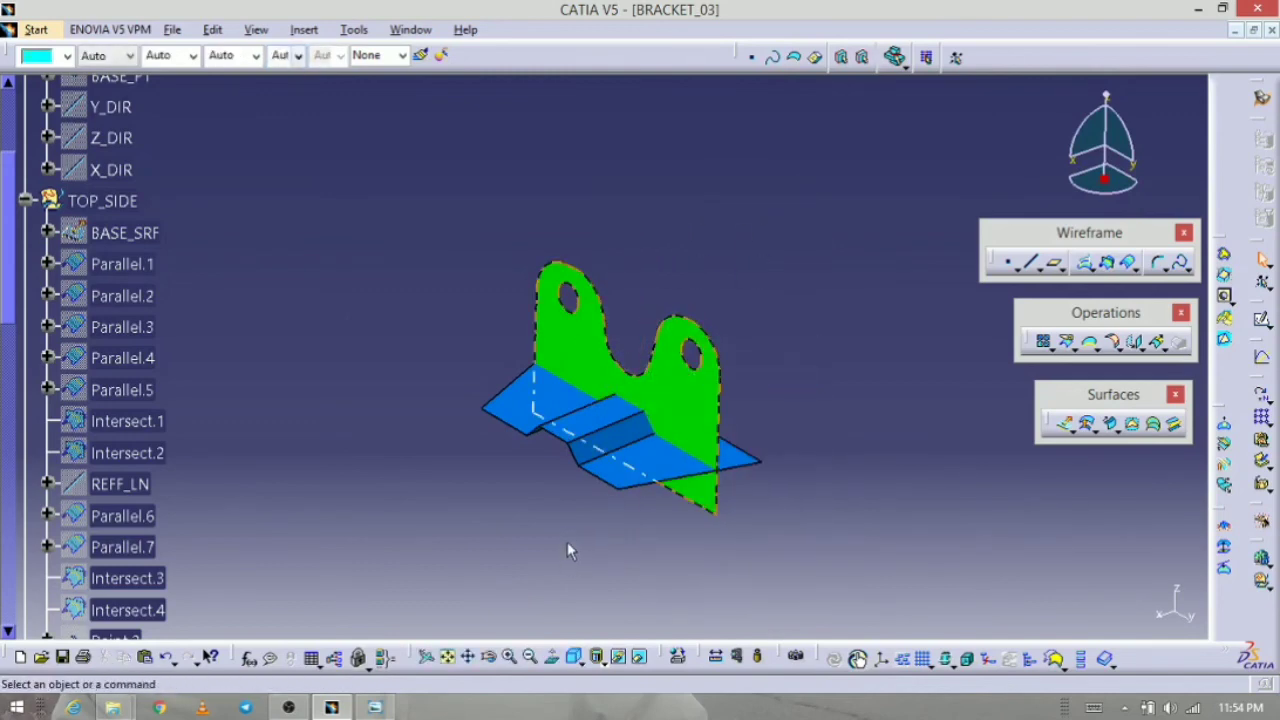
mouse_move(567, 541)
middle_mouse_down()
mouse_move(580, 491)
mouse_move(545, 535)
middle_mouse_up()
Step: Collapse the TOP_SIDE and FR_SIDE geometrical sets in the specification tree
scroll(380, 604, "down", 5)
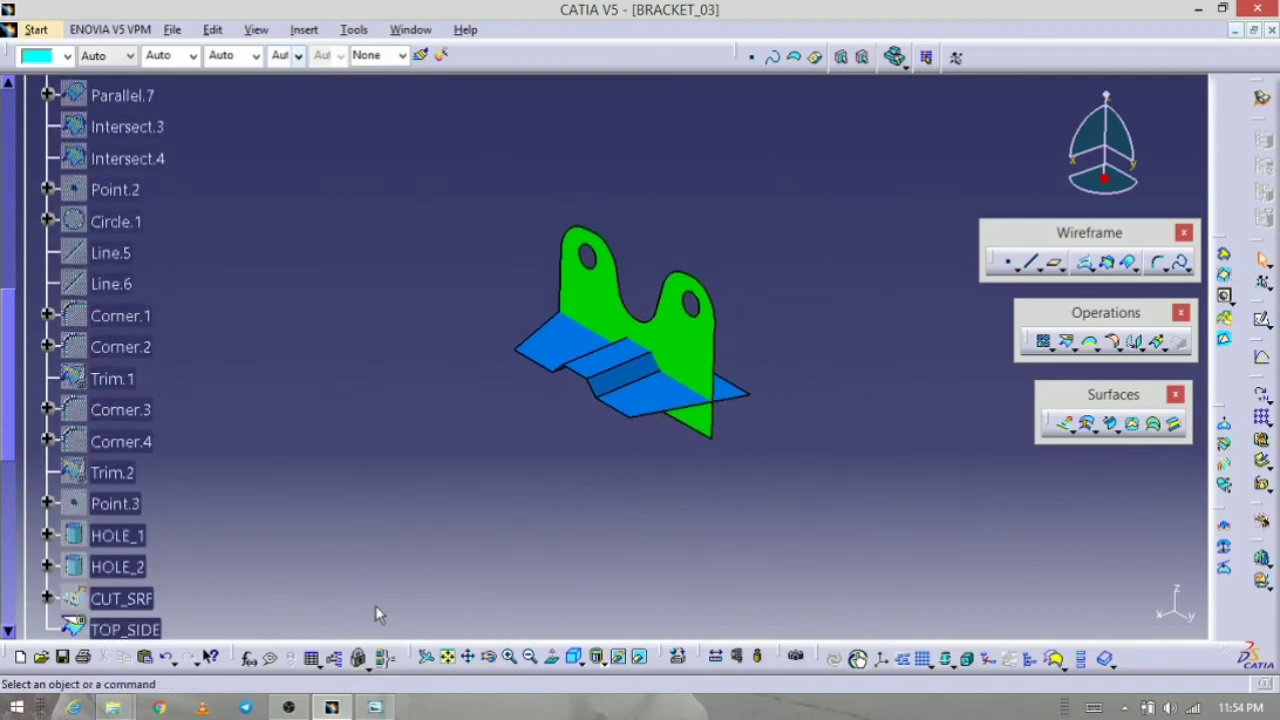
scroll(390, 585, "up", 6)
scroll(393, 577, "up", 3)
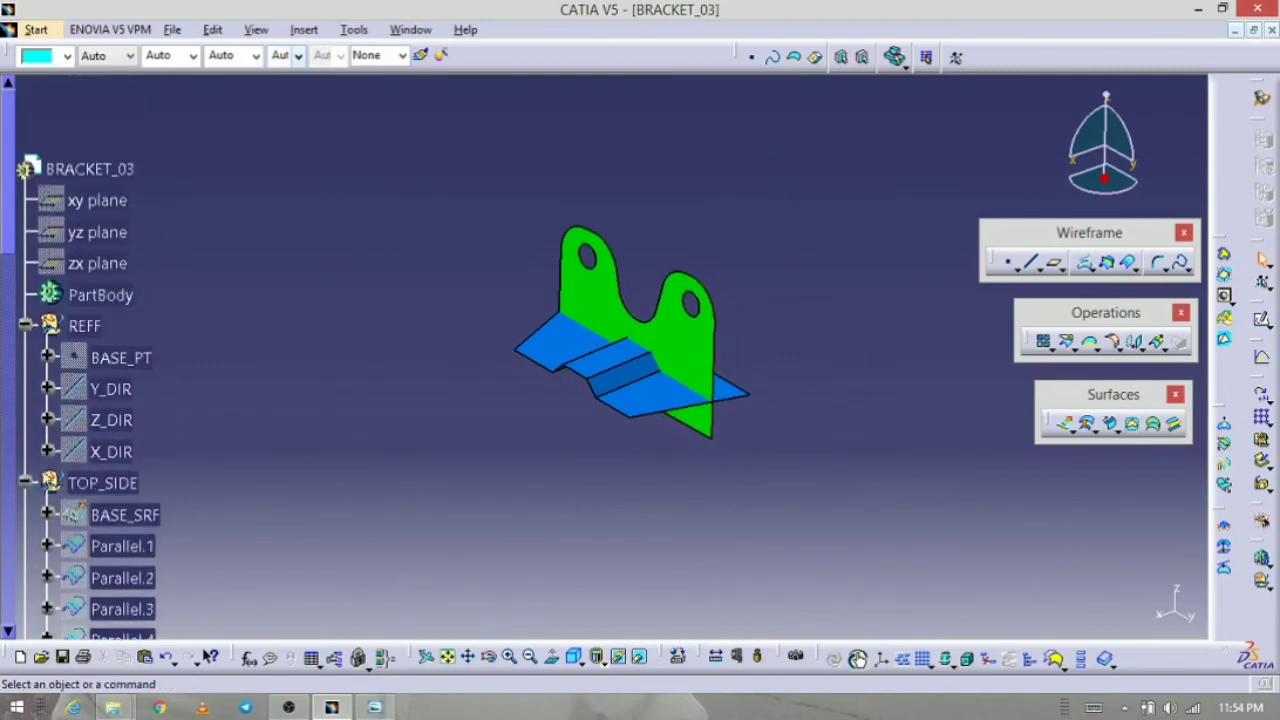
left_click(25, 483)
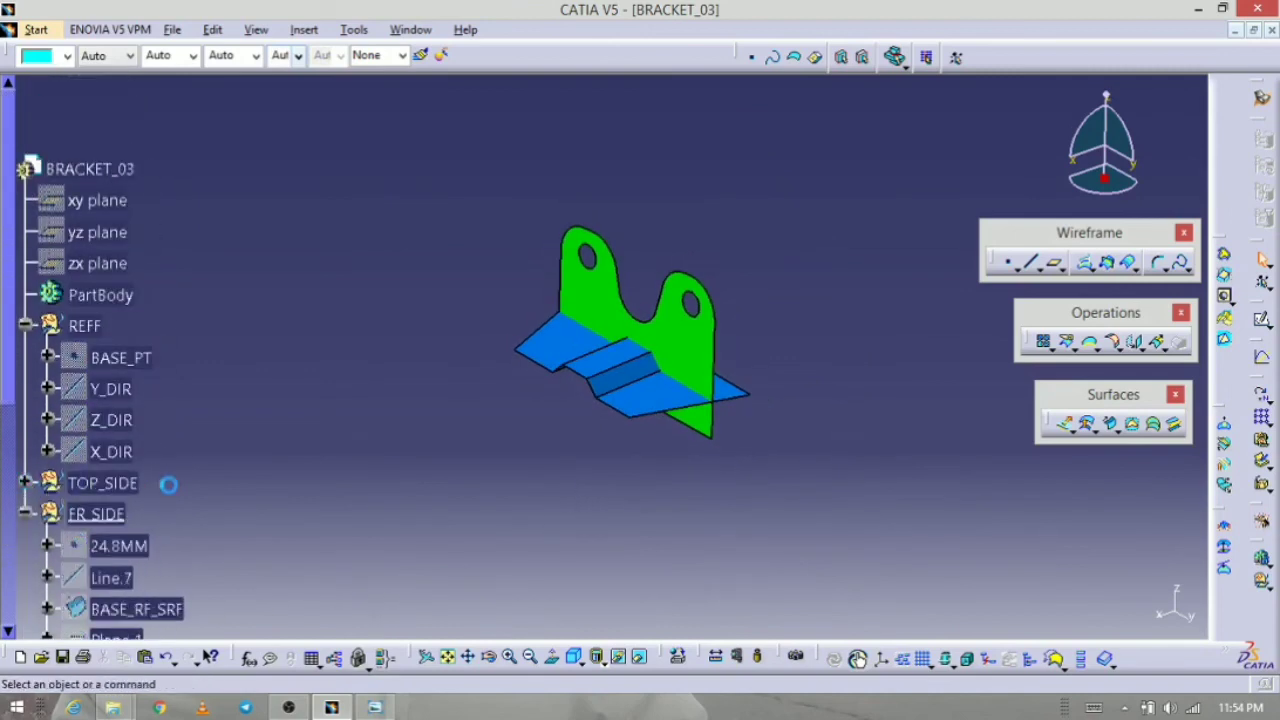
left_click(25, 514)
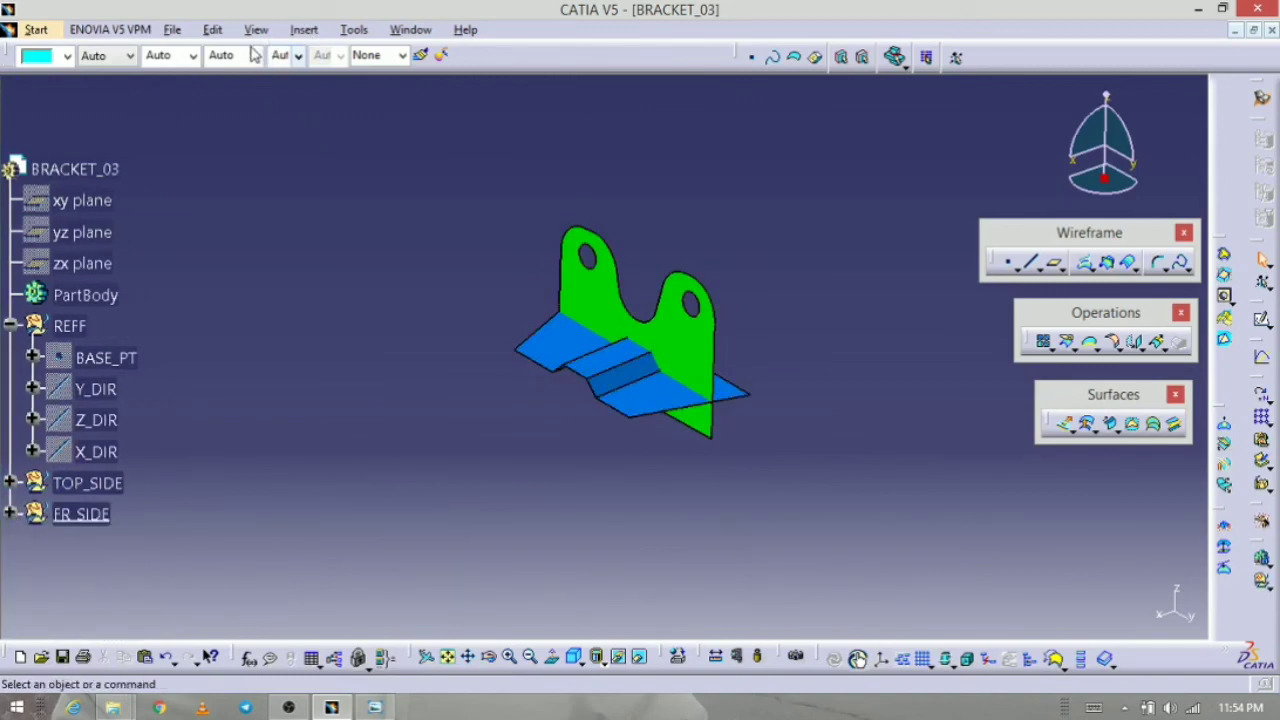
Step: Insert a new geometrical set named TRIM under BRACKET_03
left_click(305, 30)
left_click(257, 106)
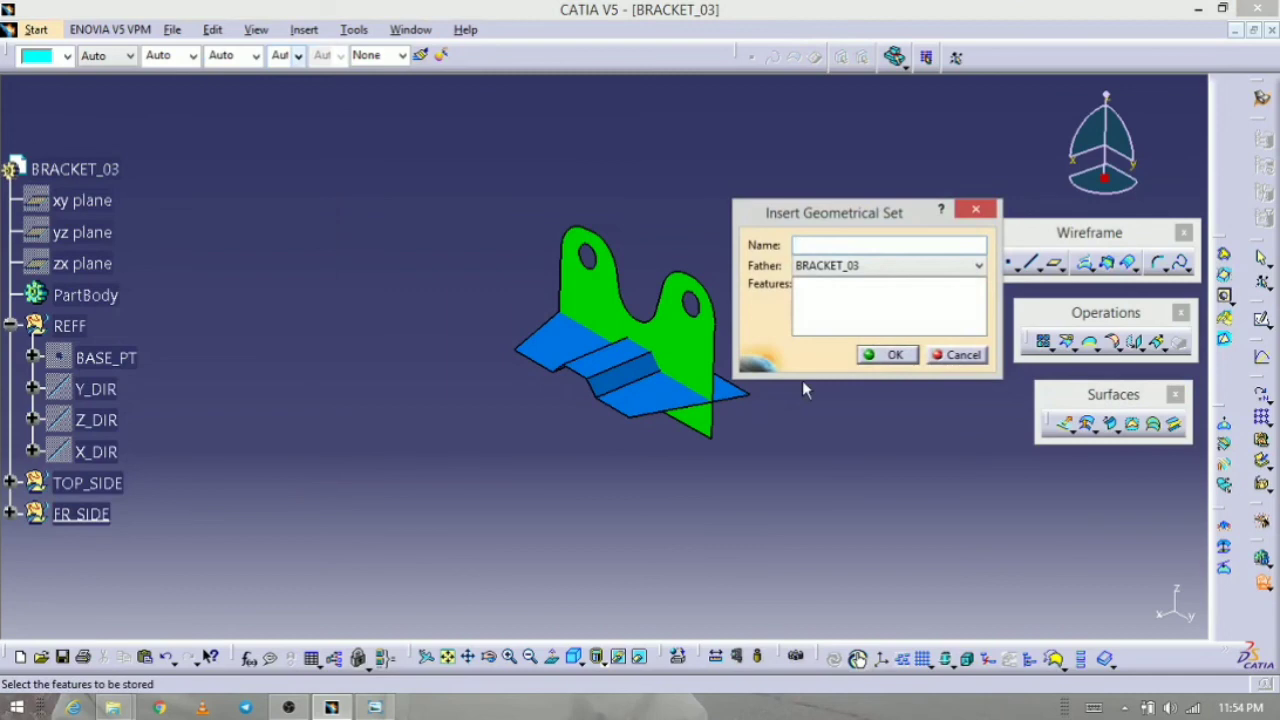
type("TRIMK")
key("BackSpace")
key("Return")
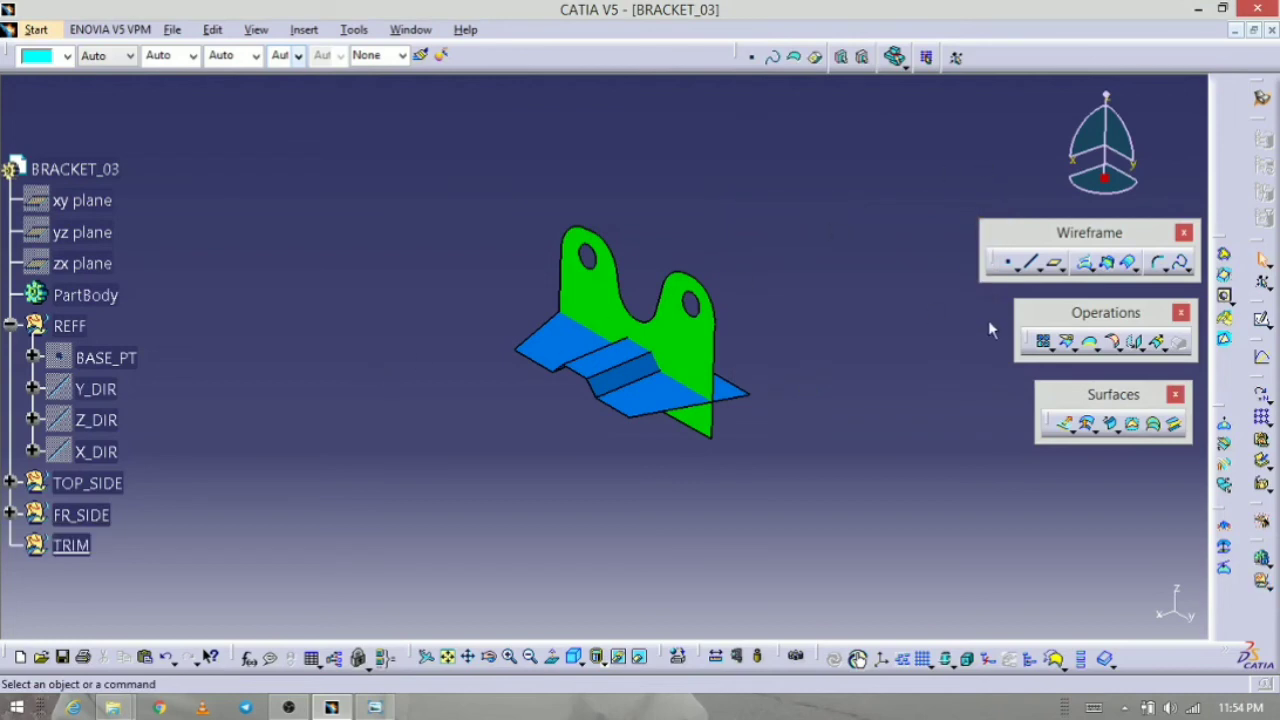
middle_click_drag(988, 320, 820, 349)
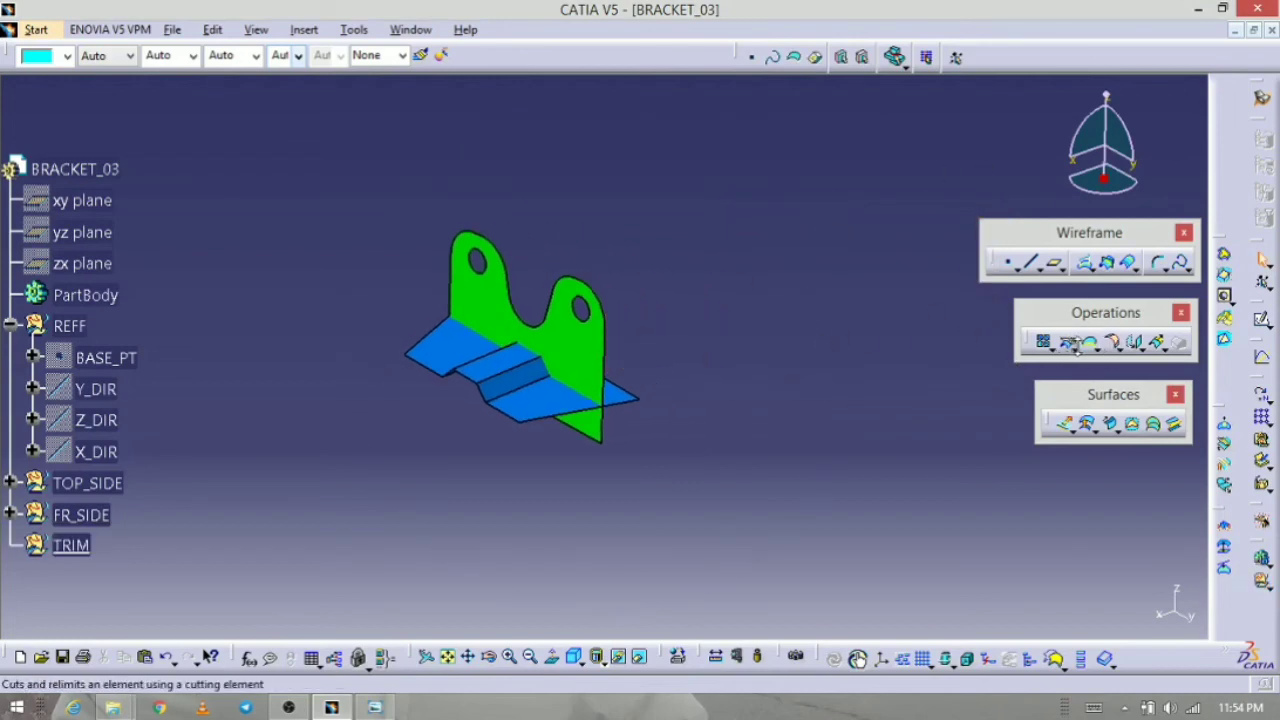
Step: Trim the TOP_SIDE and FR_SIDE surfaces together in Standard mode, keeping the upright flange and the stepped flange in front of it
left_click(1076, 348)
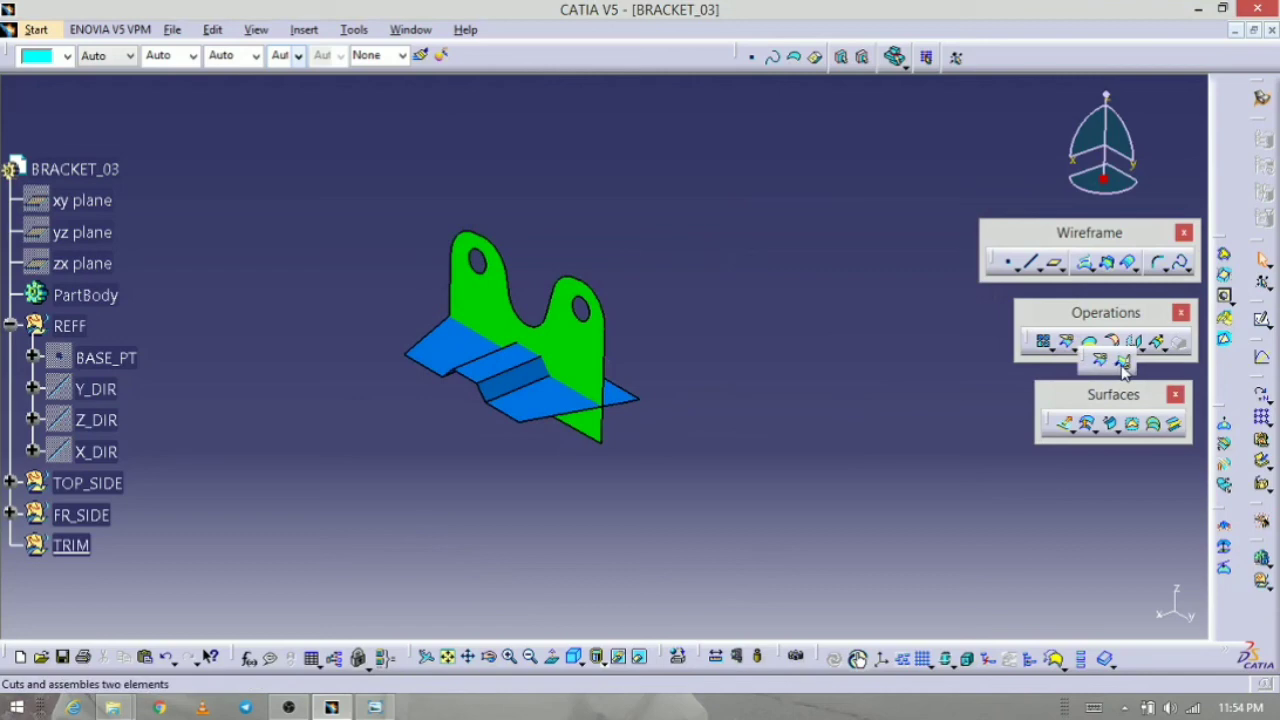
left_click(1124, 362)
middle_click_drag(586, 545, 571, 423, "ctrl")
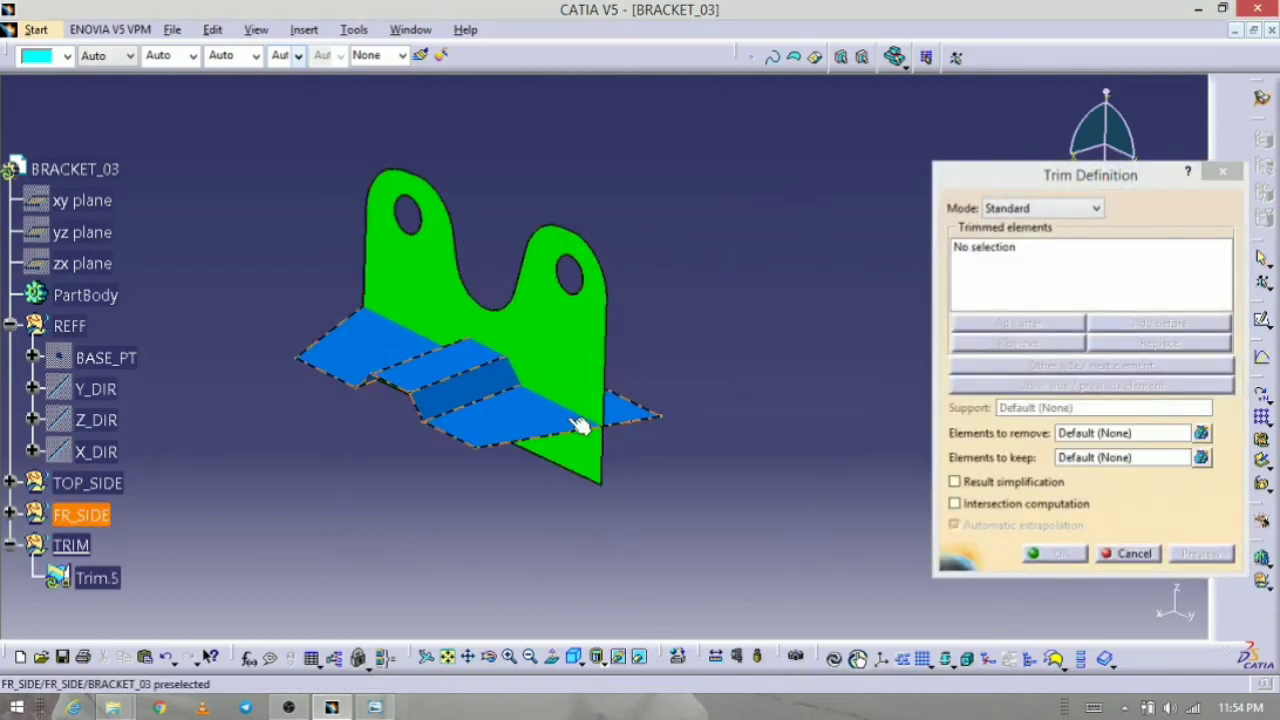
left_click(509, 371)
left_click(528, 423)
left_click(566, 432)
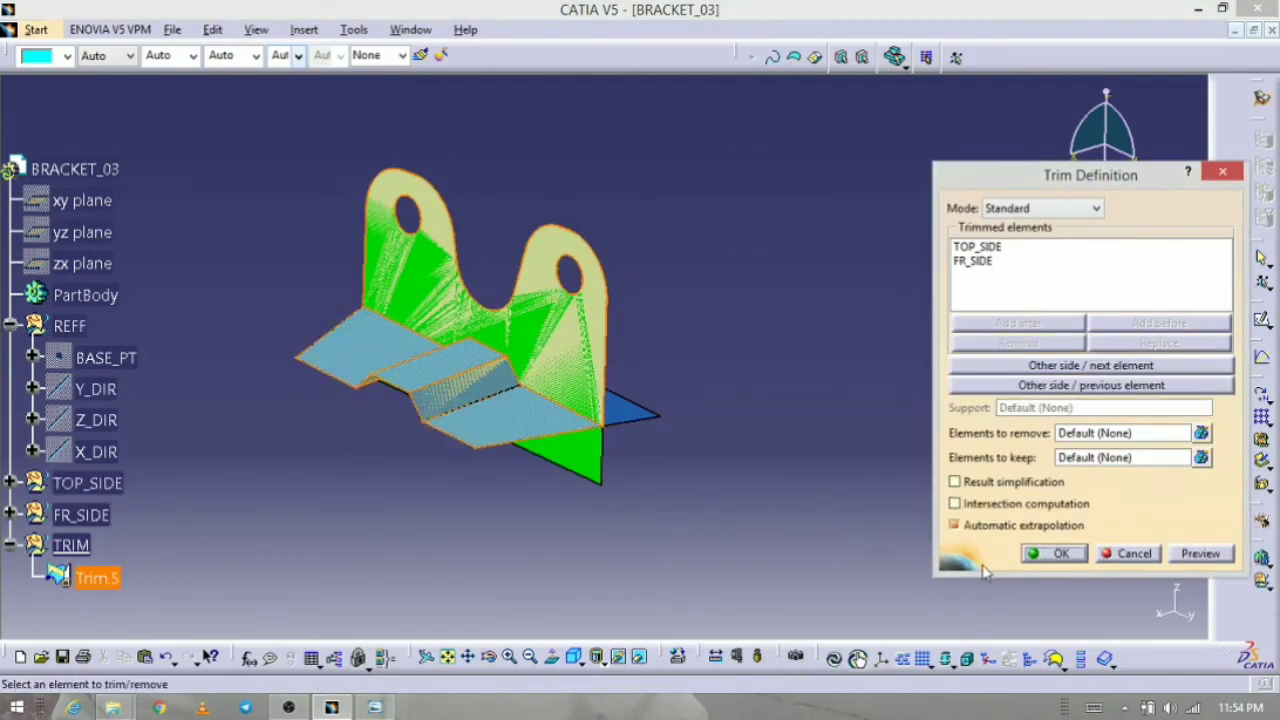
left_click(1052, 556)
middle_click_drag(491, 540, 522, 546)
Step: Rename the trimmed surface in the TRIM set as BRACKET_03 and change its fill colour to salmon pink
left_click(112, 580)
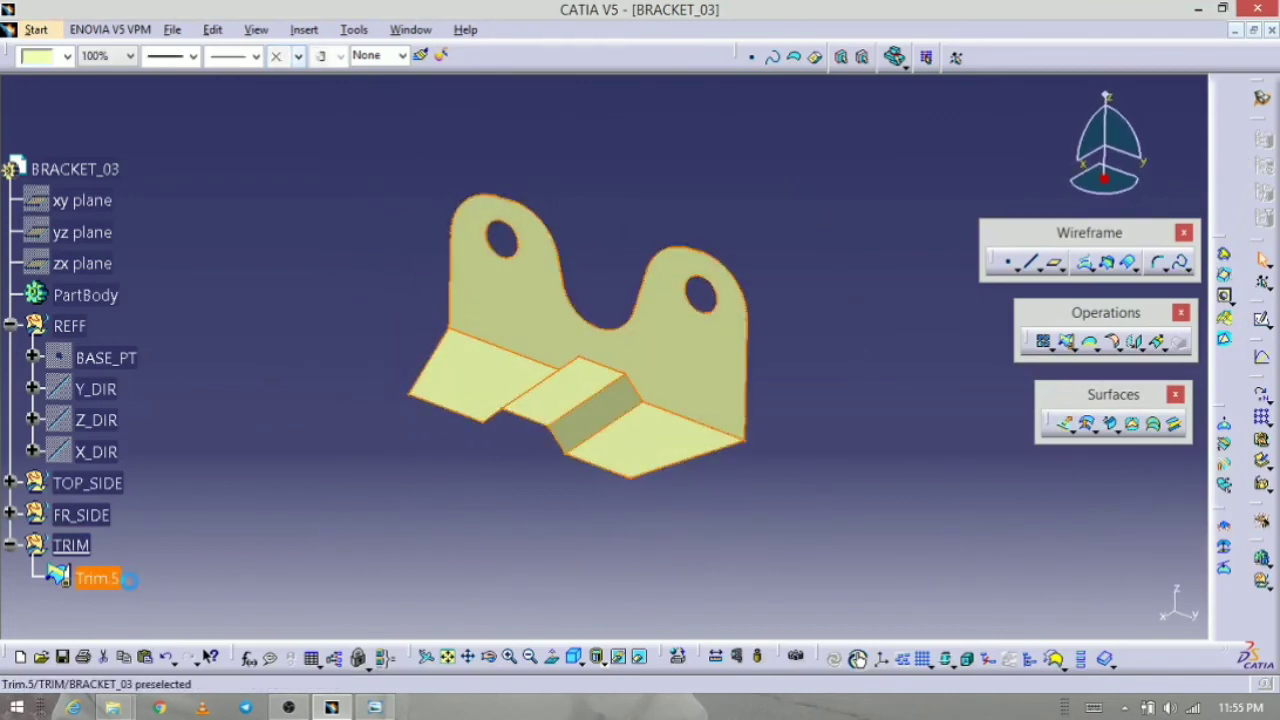
key("alt+Return")
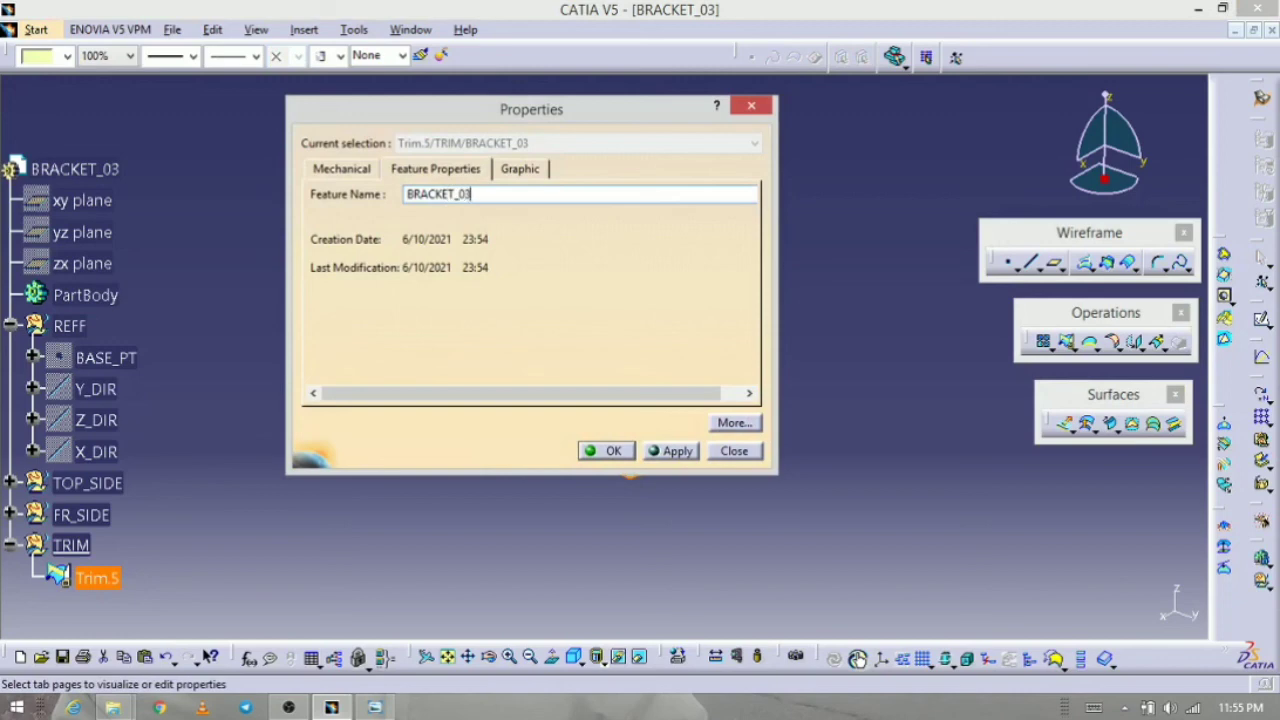
key("Return")
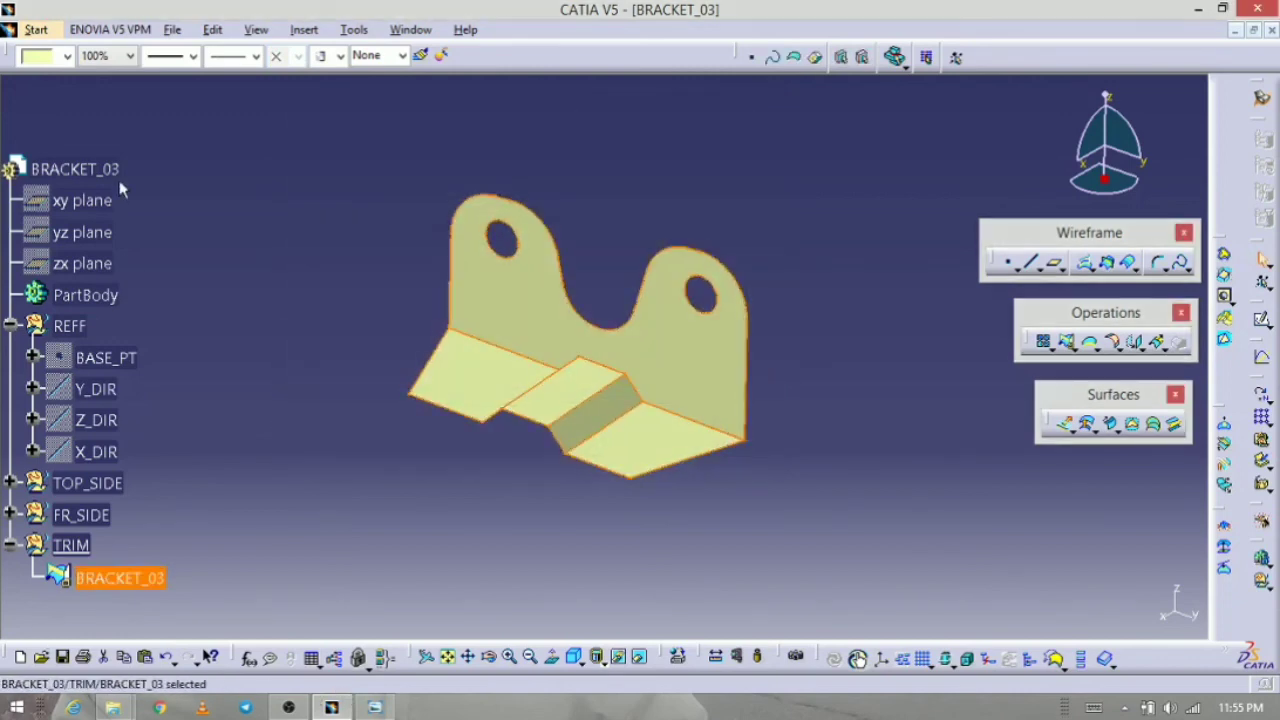
left_click(67, 55)
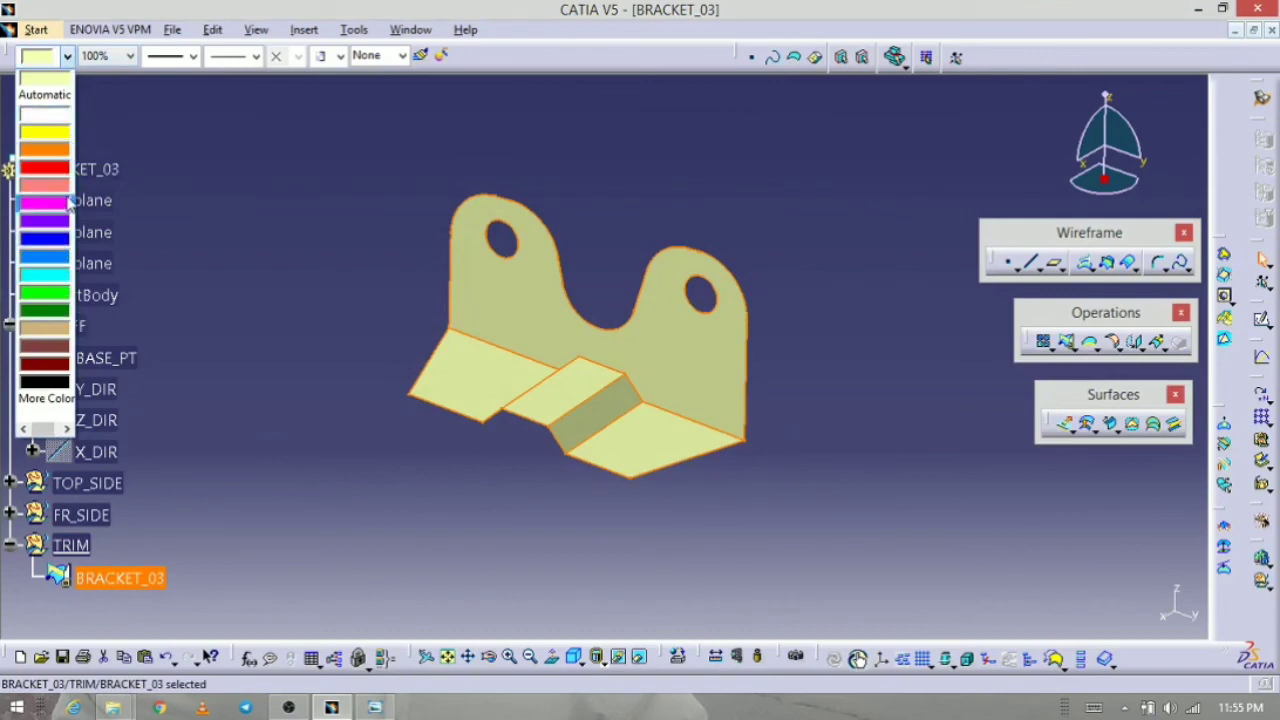
left_click(62, 192)
left_click(511, 598)
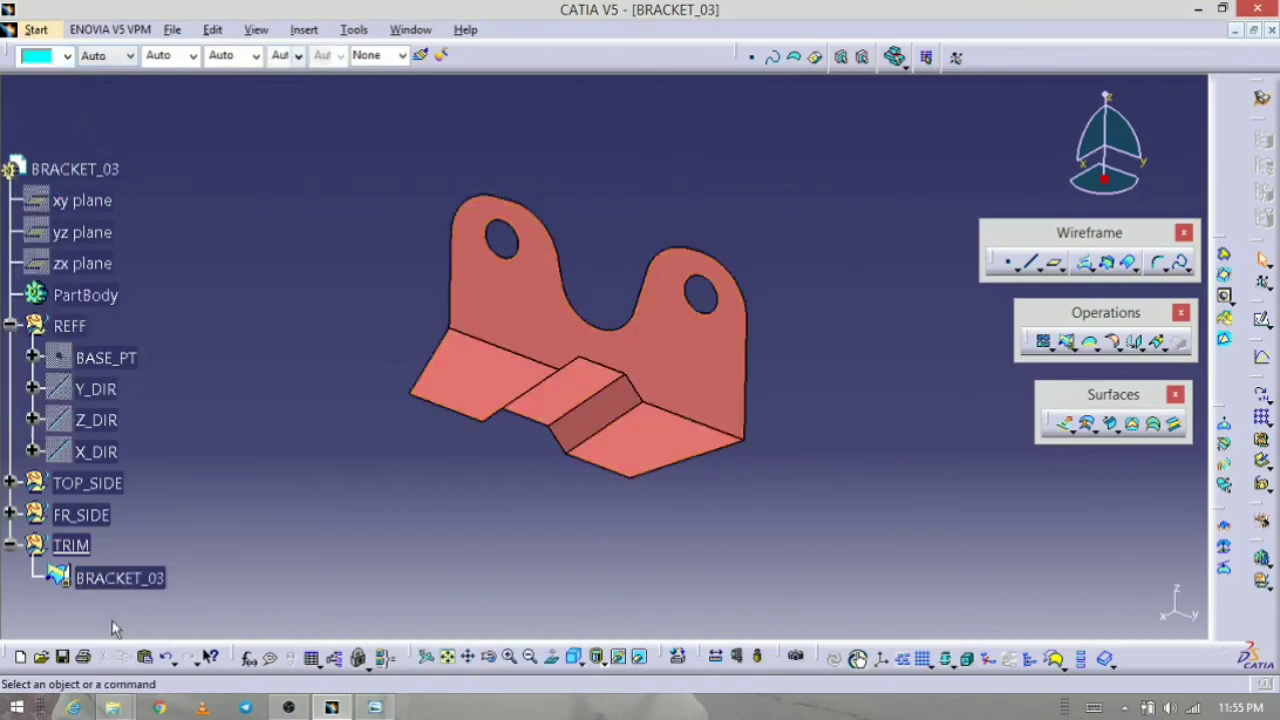
Step: Set the edges of the BRACKET_03 trim surface to white with a 0.13 mm line thickness
right_click(134, 578)
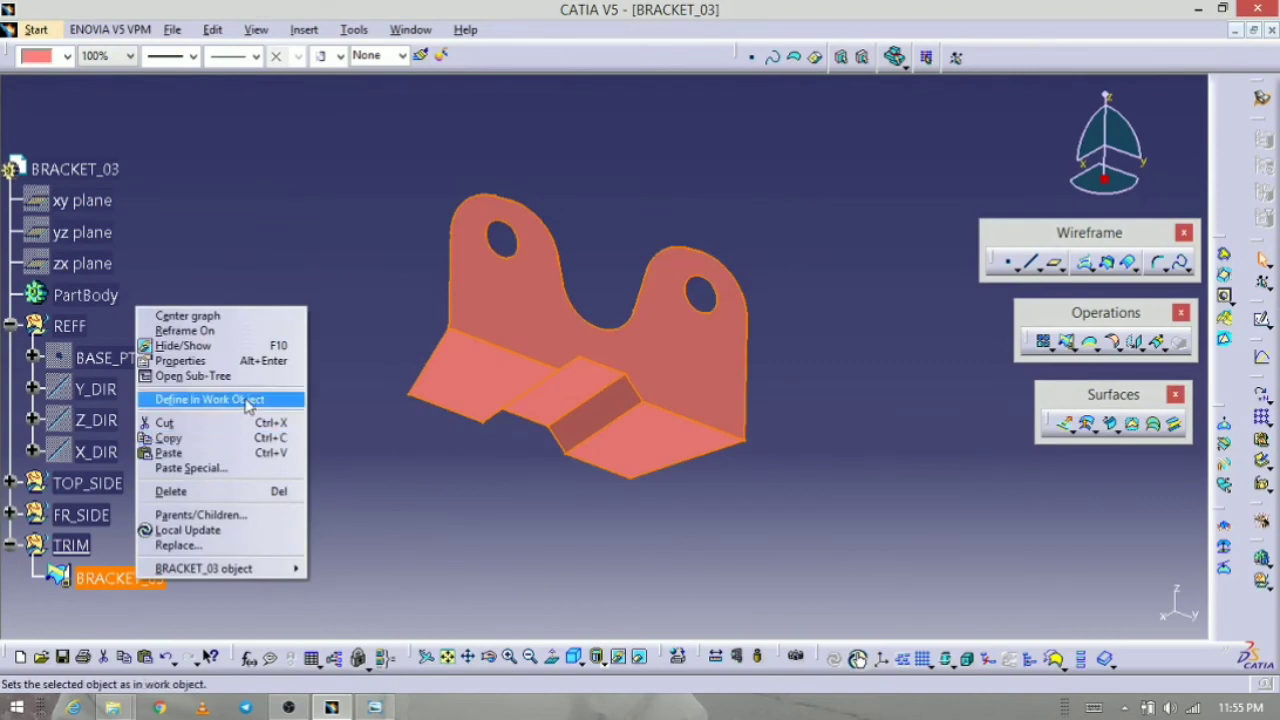
left_click(265, 360)
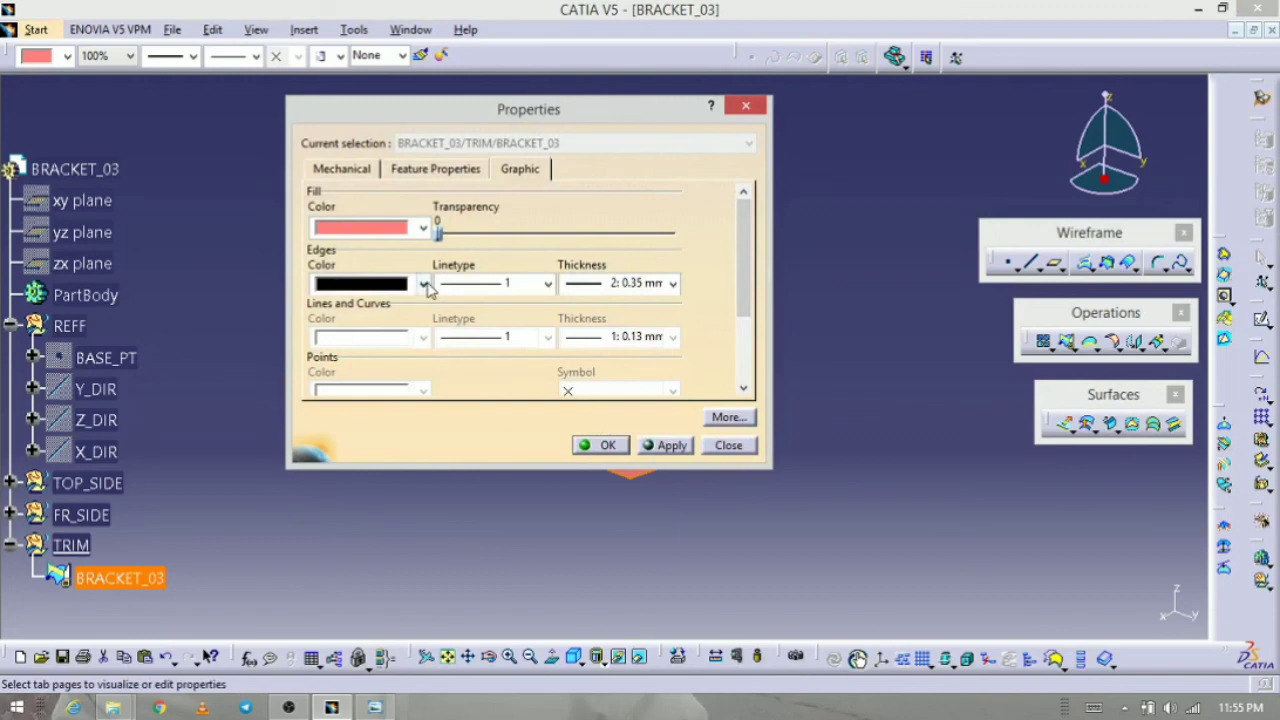
left_click(424, 285)
left_click(402, 330)
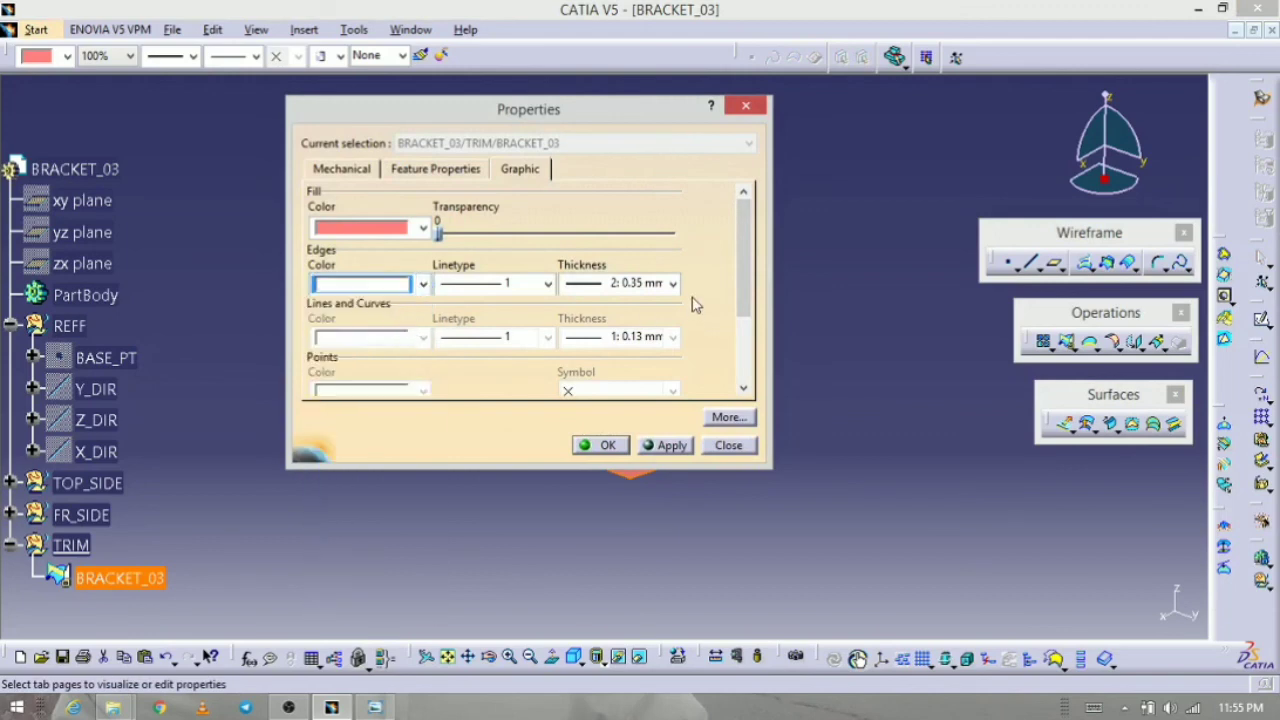
left_click(673, 284)
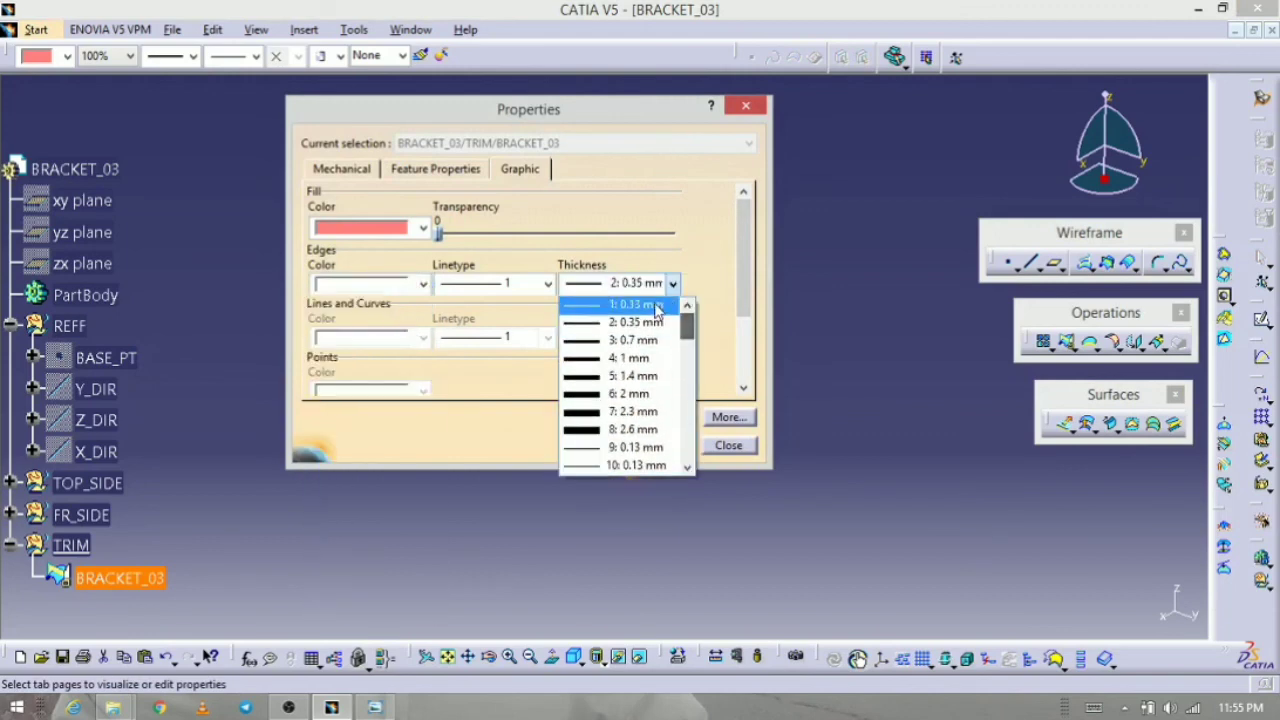
left_click(652, 303)
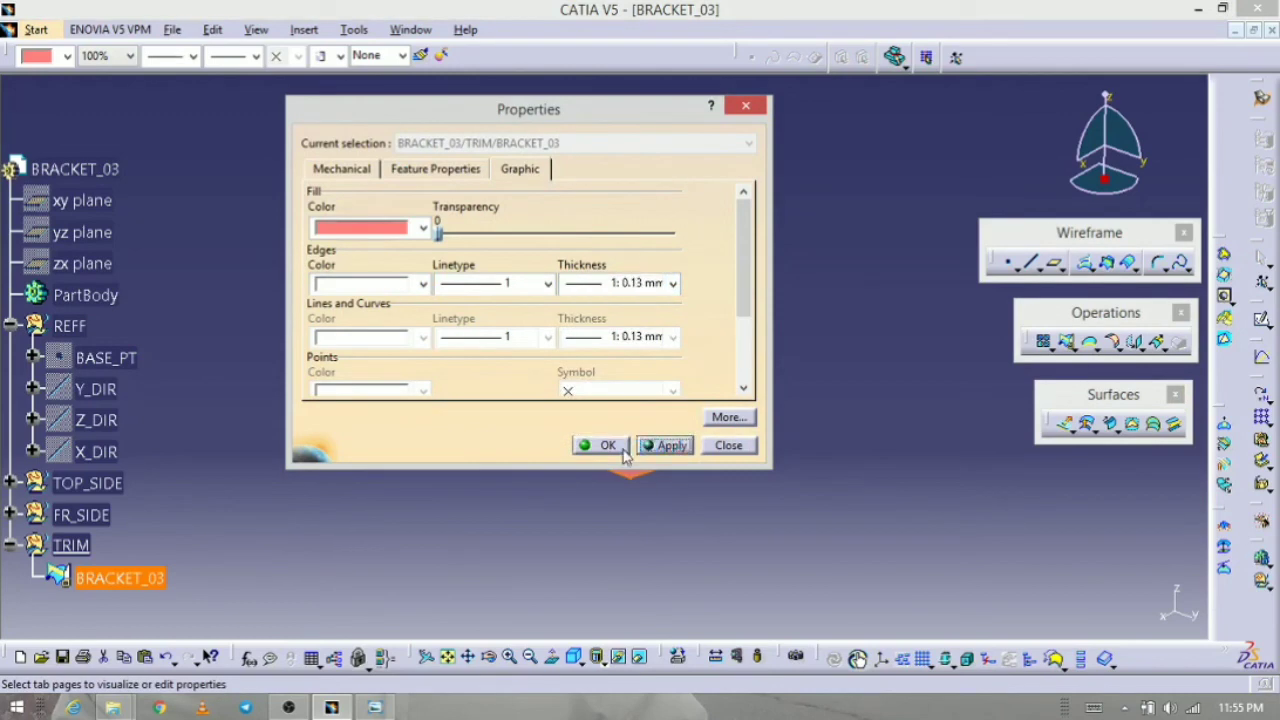
left_click(622, 450)
left_click(674, 549)
middle_click_drag(674, 549, 386, 334)
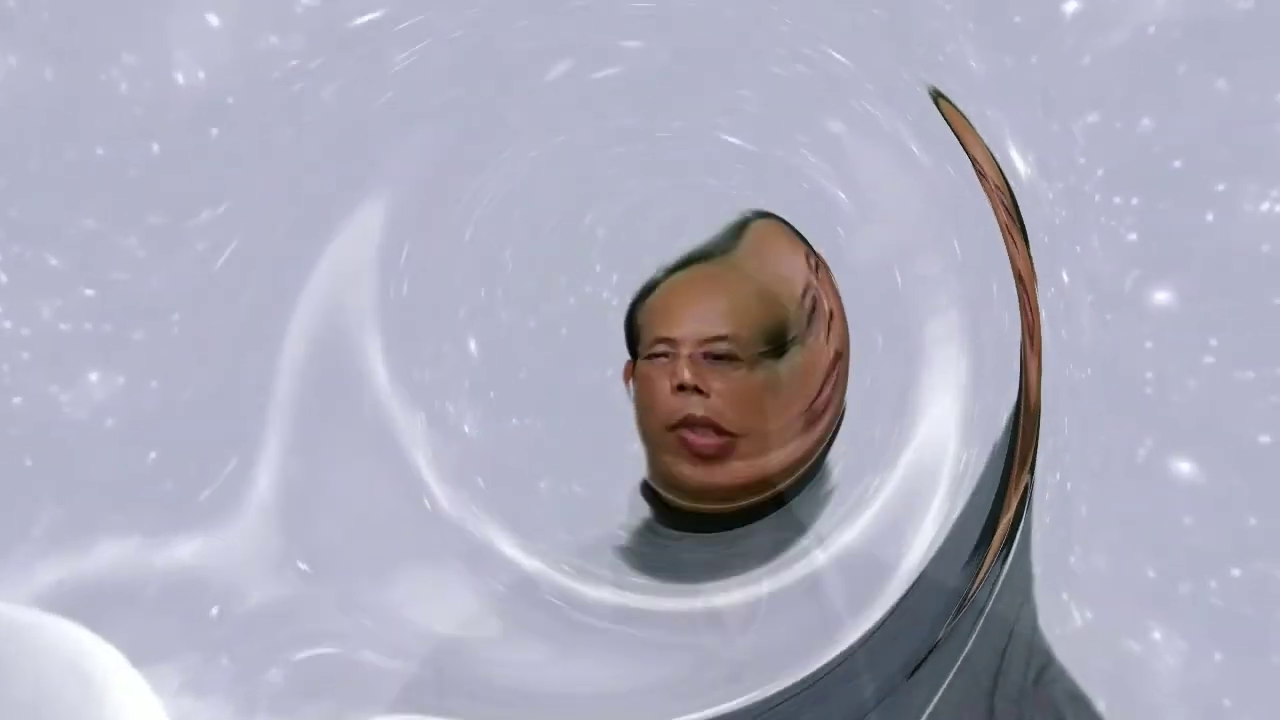